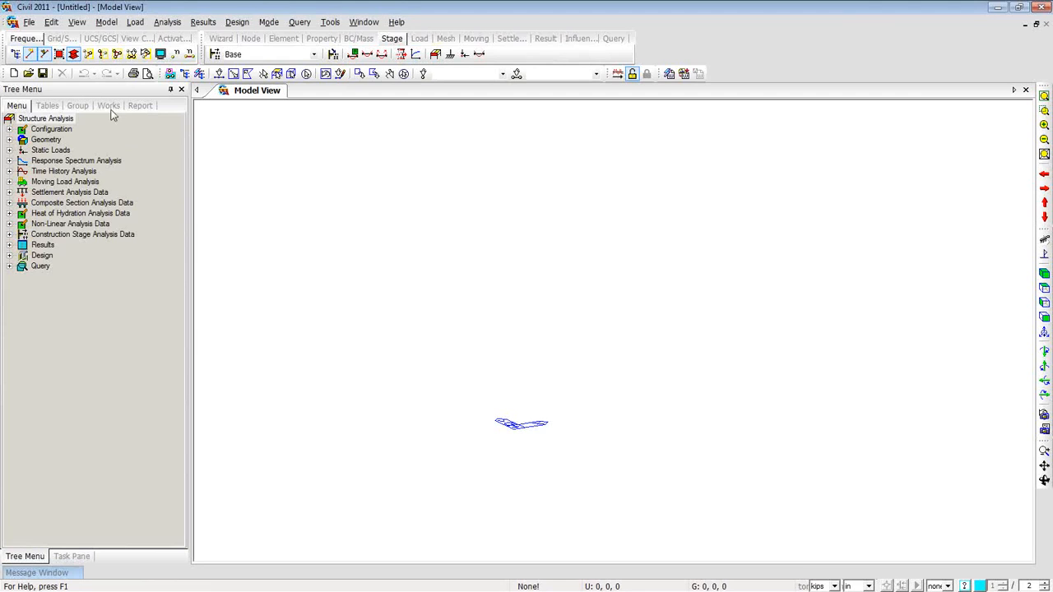
Step: Show the project's Works tree and open the material properties list beside it
click(108, 106)
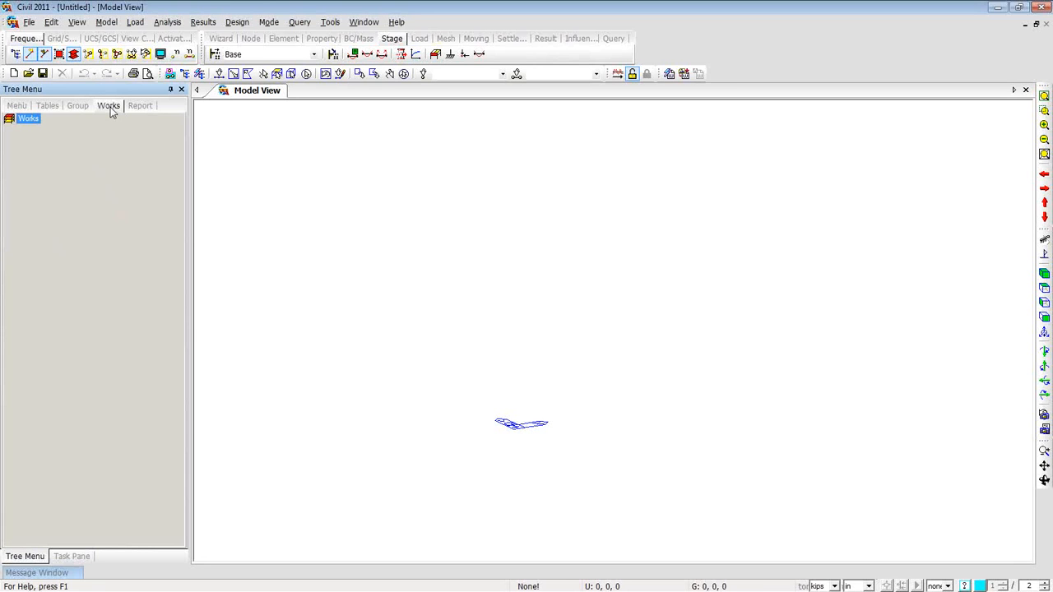
right_click(359, 176)
mouse_move(392, 213)
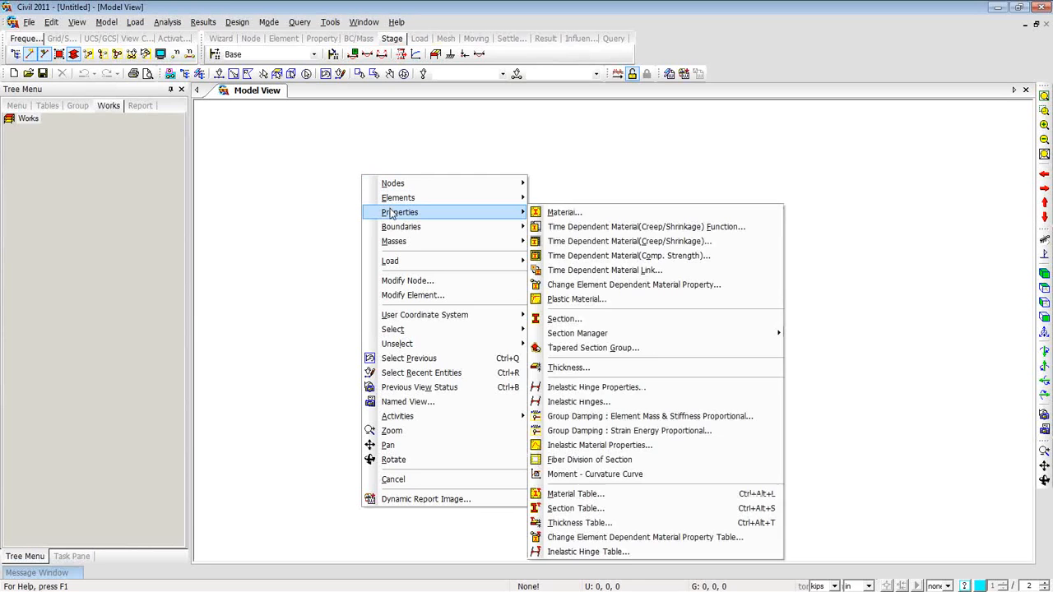
click(542, 214)
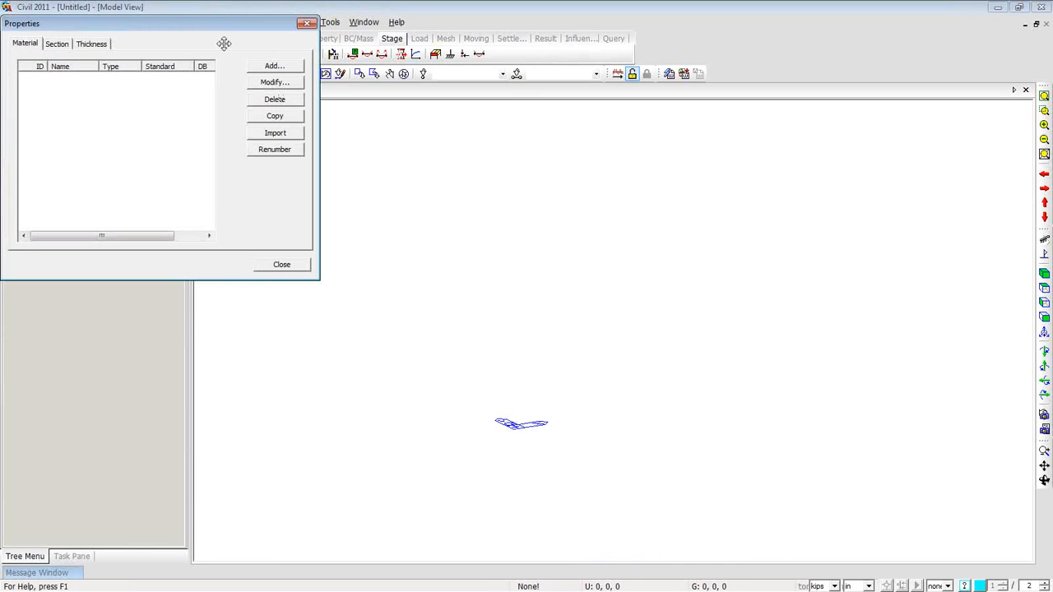
drag(223, 19, 413, 108)
Step: Add a steel material with the ASTM(S) standard and the A709-50W database grade
click(466, 151)
drag(357, 27, 683, 118)
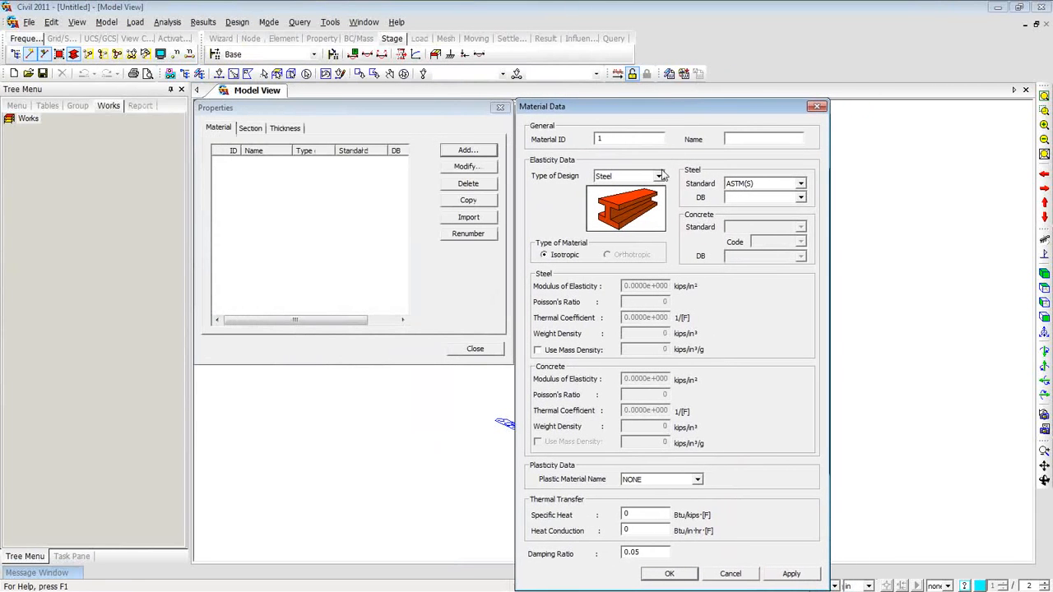
click(801, 199)
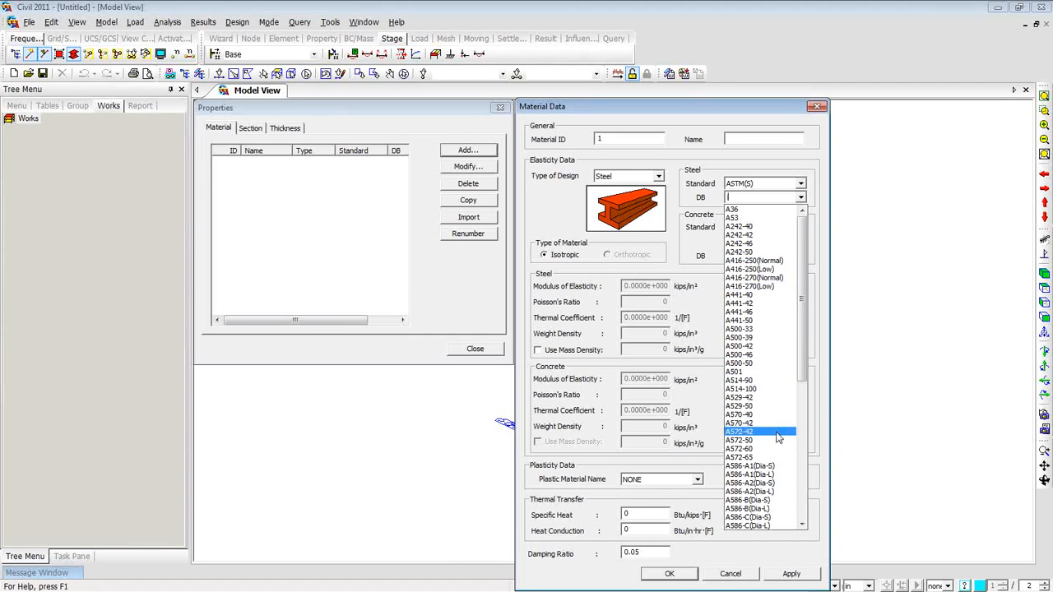
drag(802, 374, 802, 496)
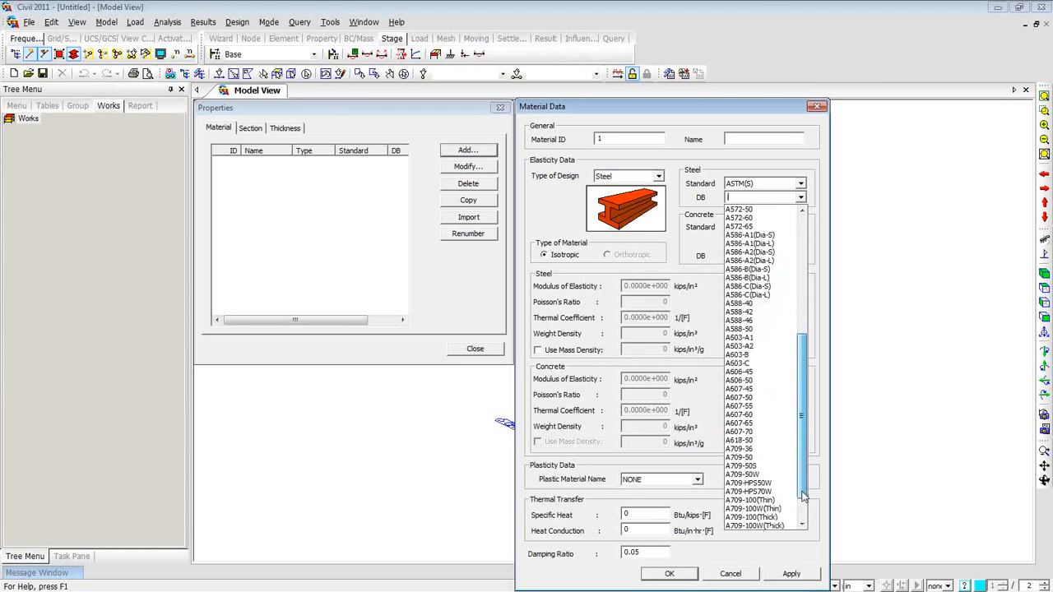
click(742, 474)
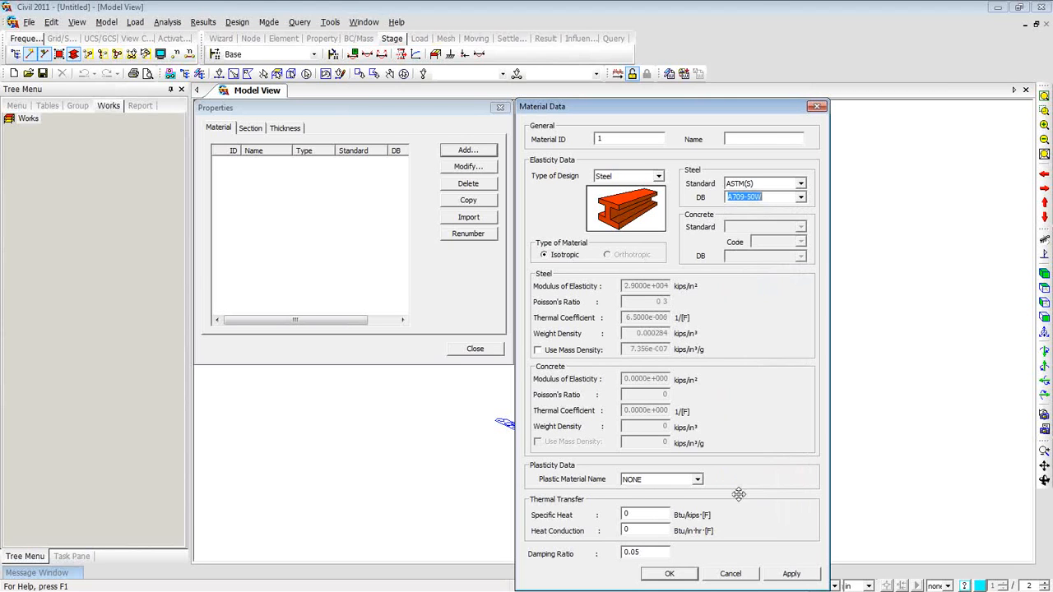
click(670, 574)
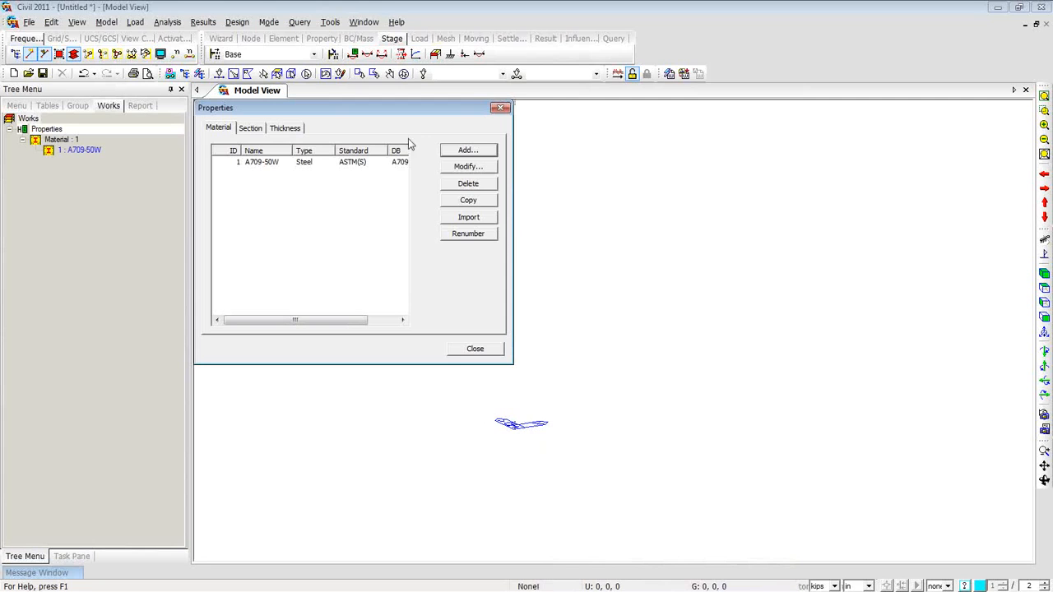
Step: Import all materials from the Curved Steel girder project in the Webinar folder's Curved Composite Girder Bridge subfolder, keeping their IDs, and show the section list
click(469, 218)
click(420, 164)
click(420, 163)
click(421, 163)
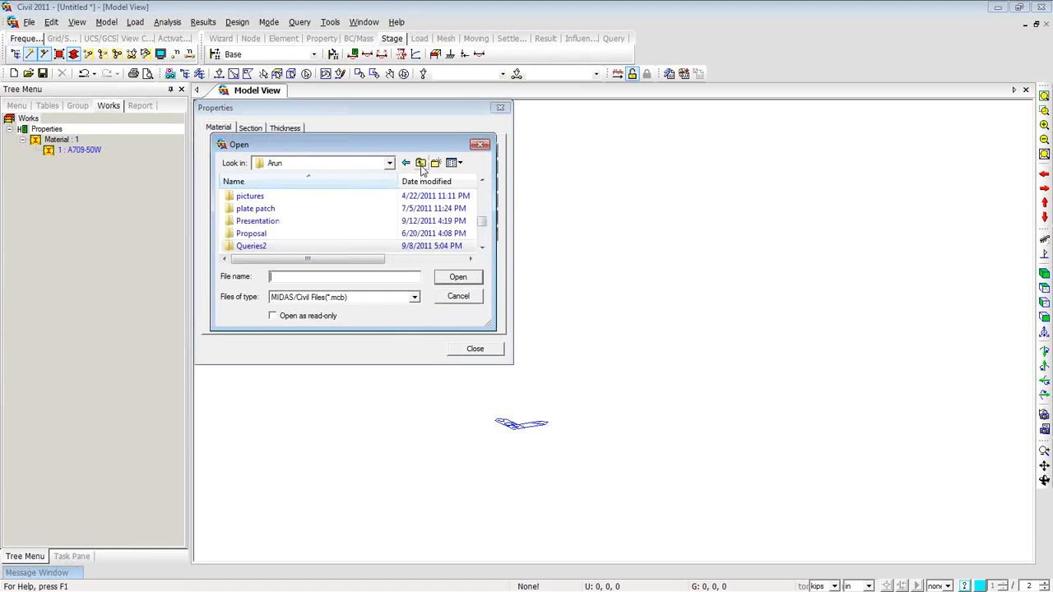
drag(482, 223, 485, 232)
double_click(271, 196)
drag(482, 192, 483, 229)
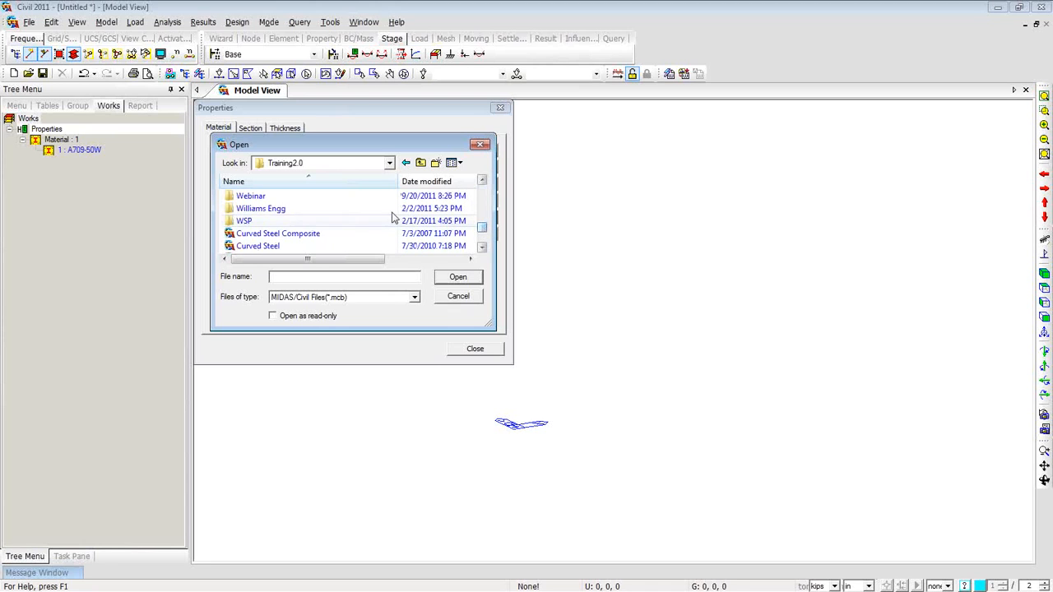
double_click(272, 196)
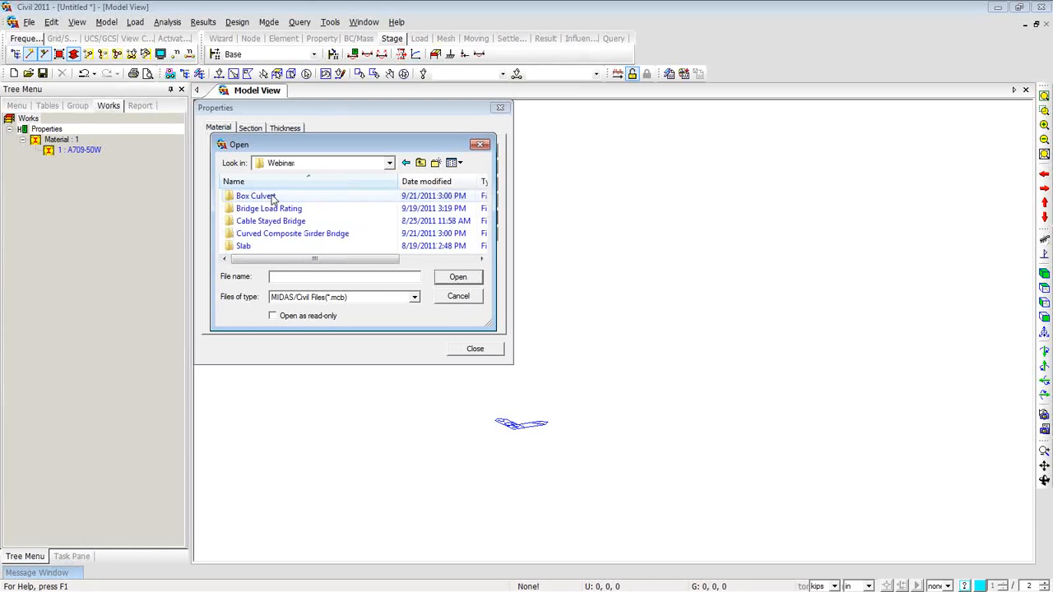
double_click(300, 234)
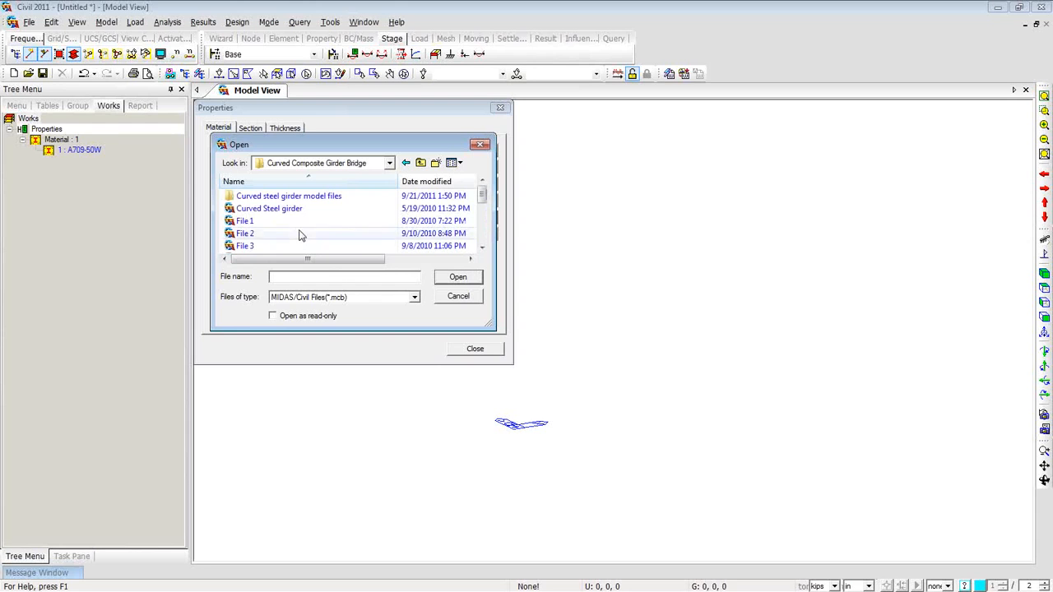
double_click(304, 210)
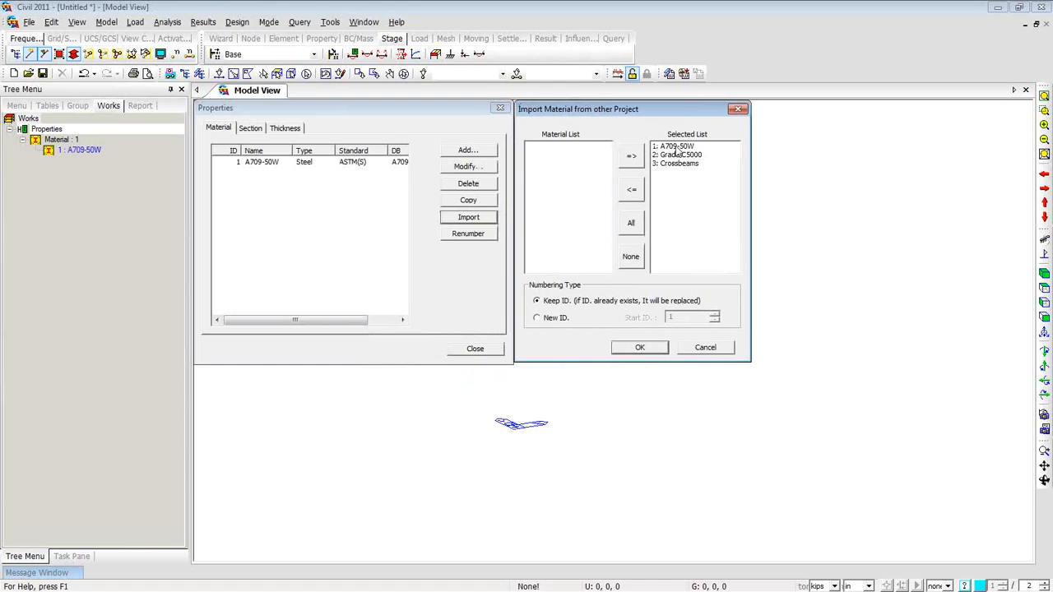
click(640, 348)
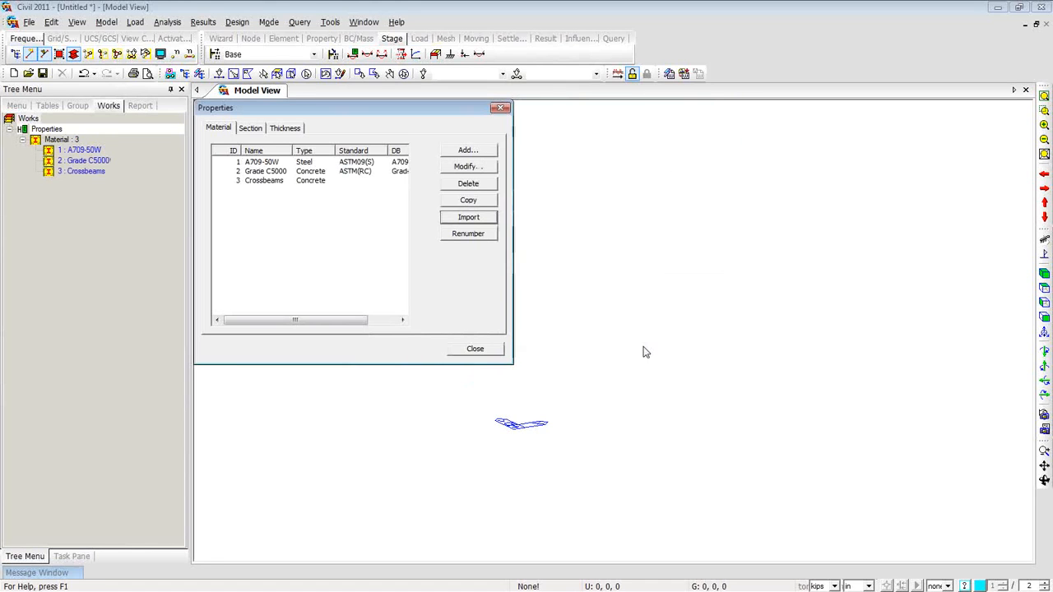
click(251, 129)
click(462, 217)
drag(370, 145, 681, 110)
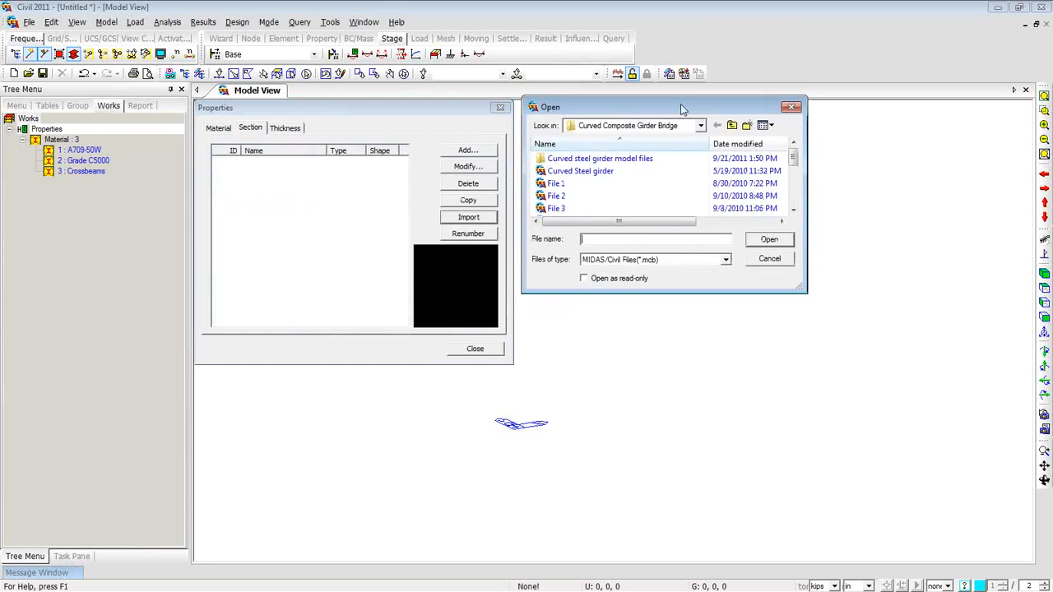
double_click(642, 170)
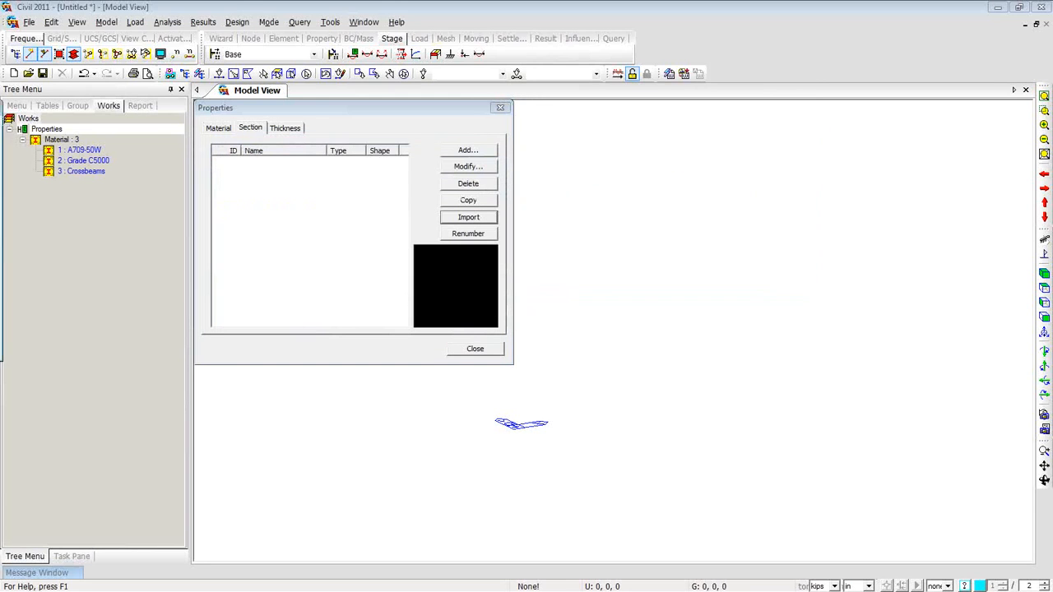
drag(226, 132, 535, 108)
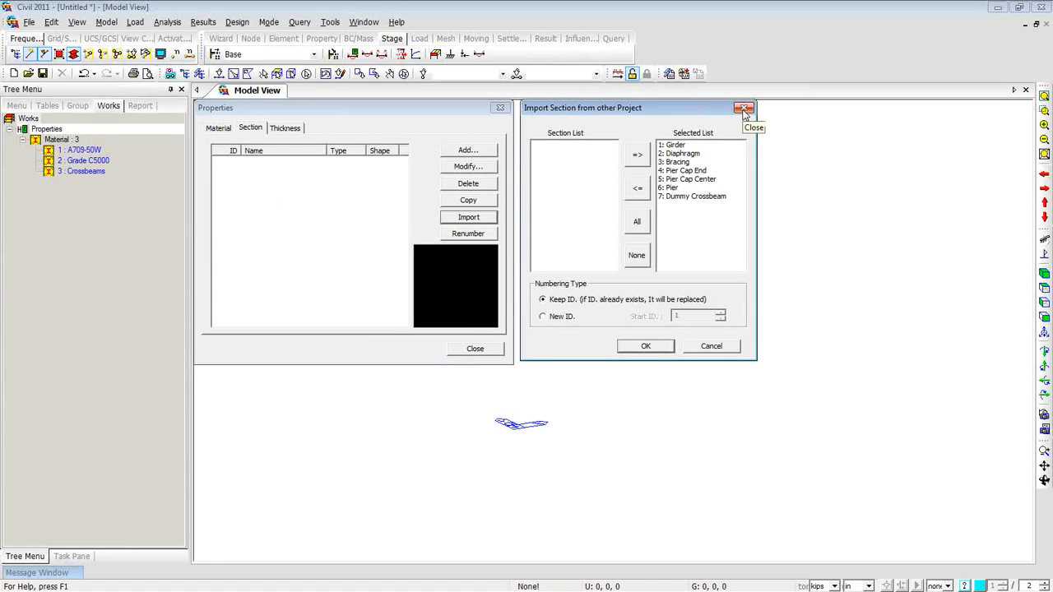
click(712, 347)
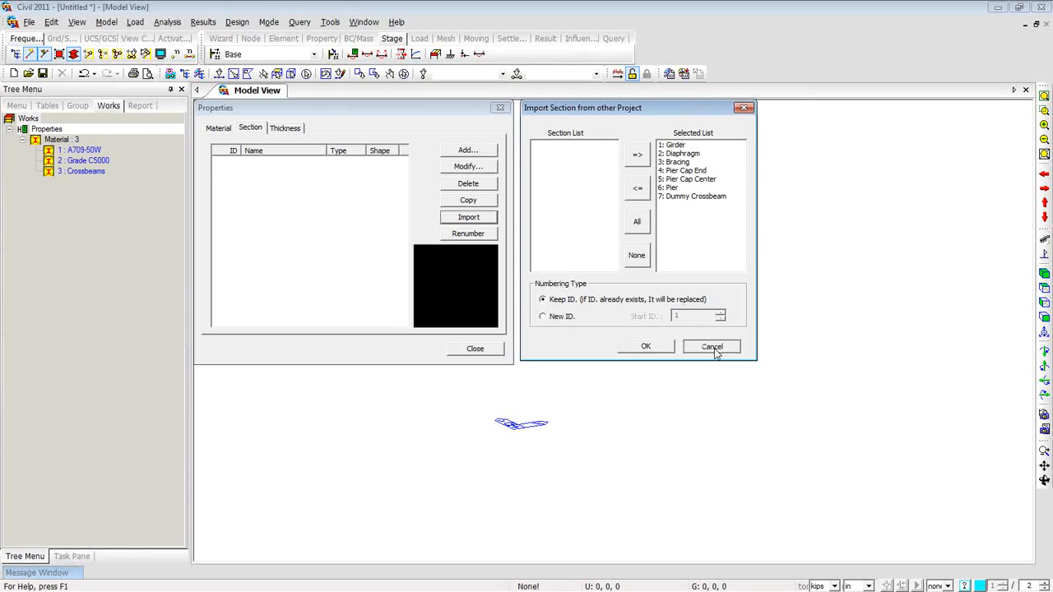
Step: Import the sections from another bridge project file, leaving out Girder from SPC and keeping the existing IDs
click(468, 217)
double_click(606, 161)
click(607, 161)
scroll(578, 206, down, 1)
double_click(579, 209)
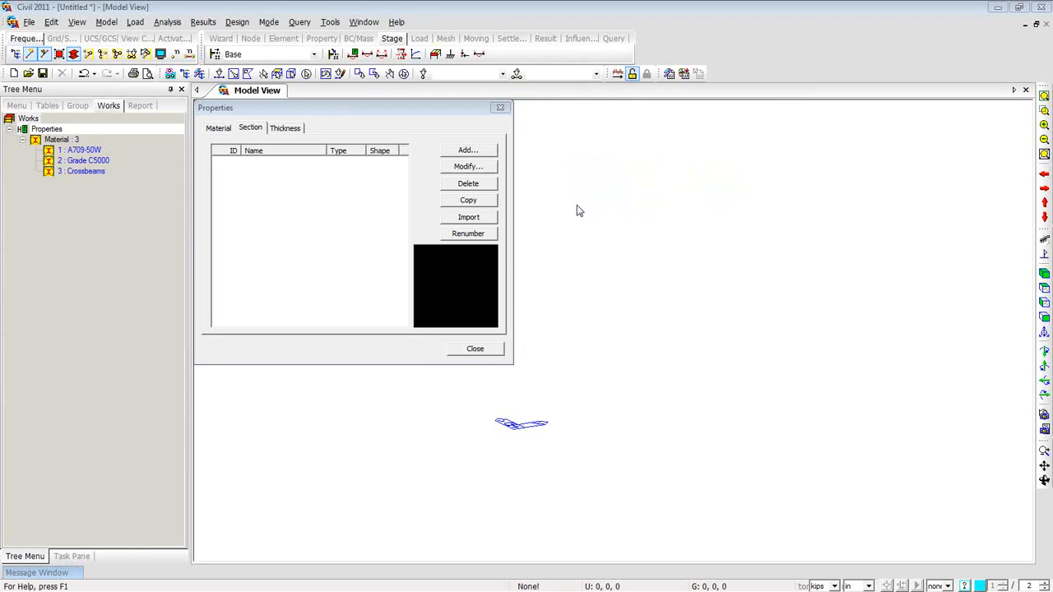
drag(409, 132, 531, 110)
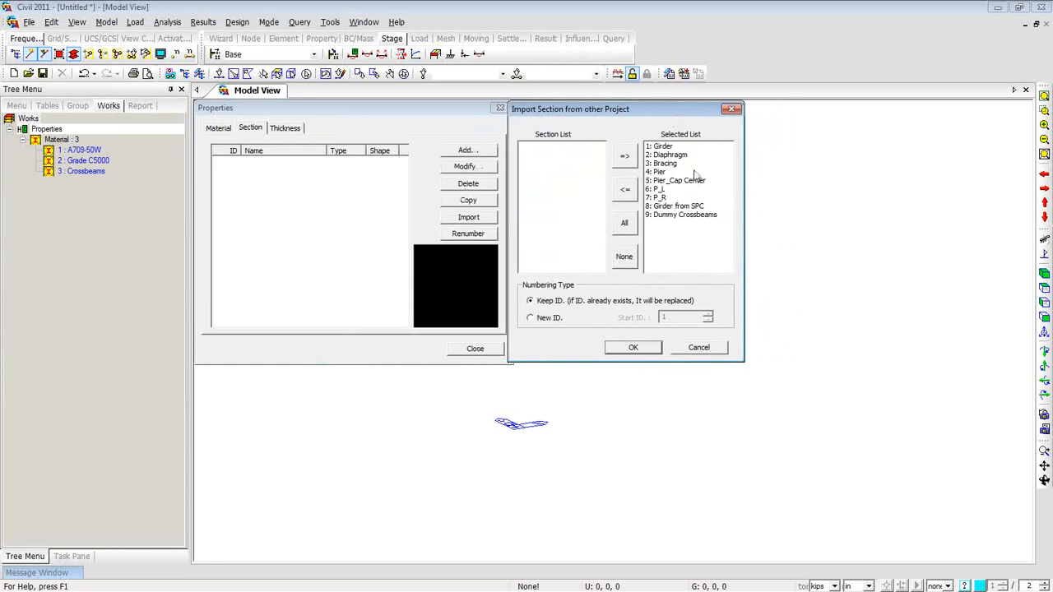
click(694, 208)
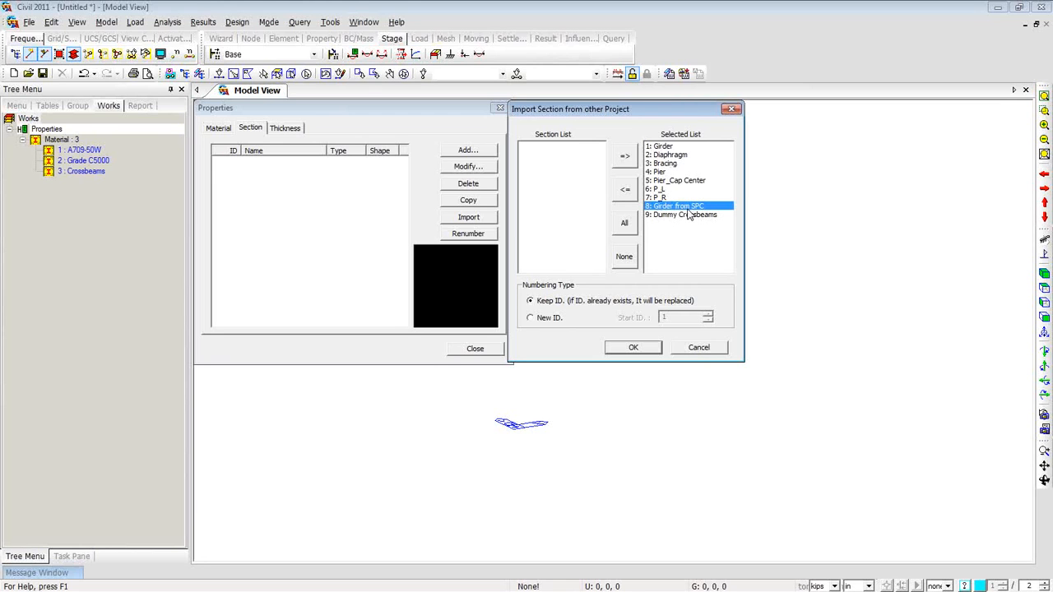
click(625, 192)
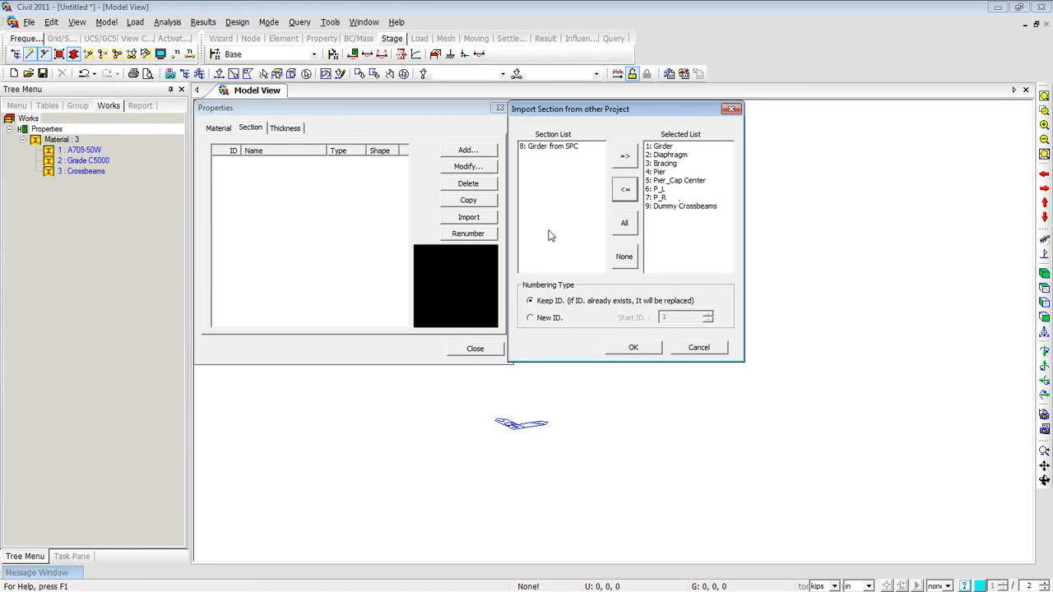
click(631, 348)
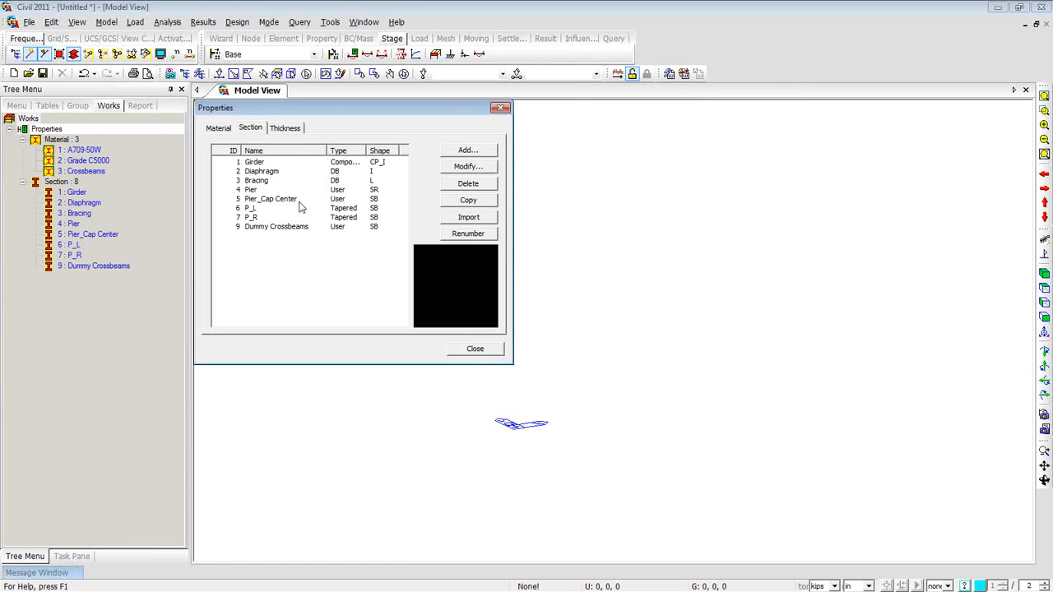
Step: Review the section data of the composite Girder and of the Diaphragm without changing them
click(263, 163)
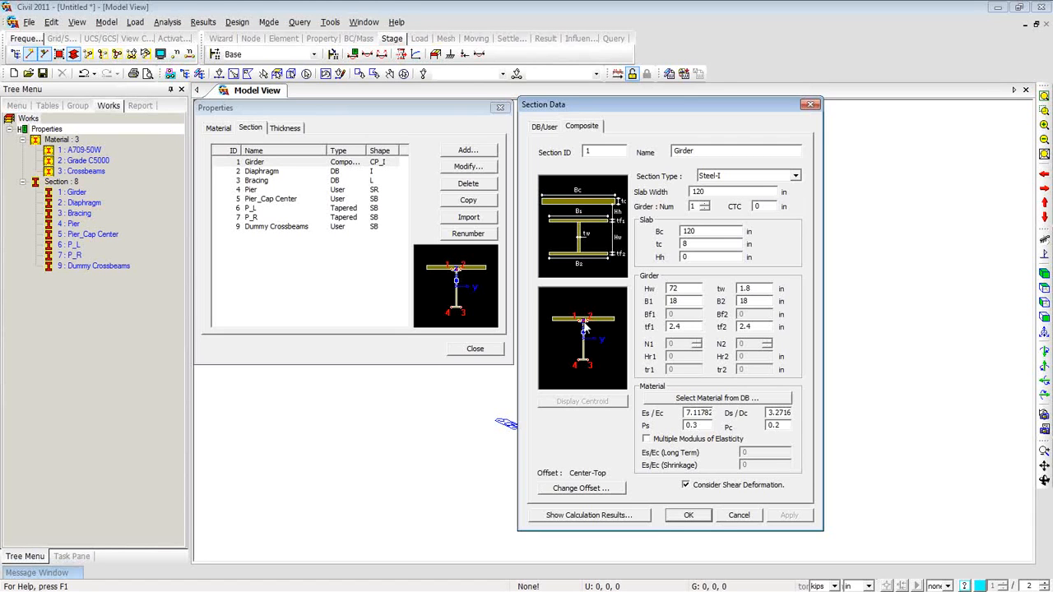
click(811, 105)
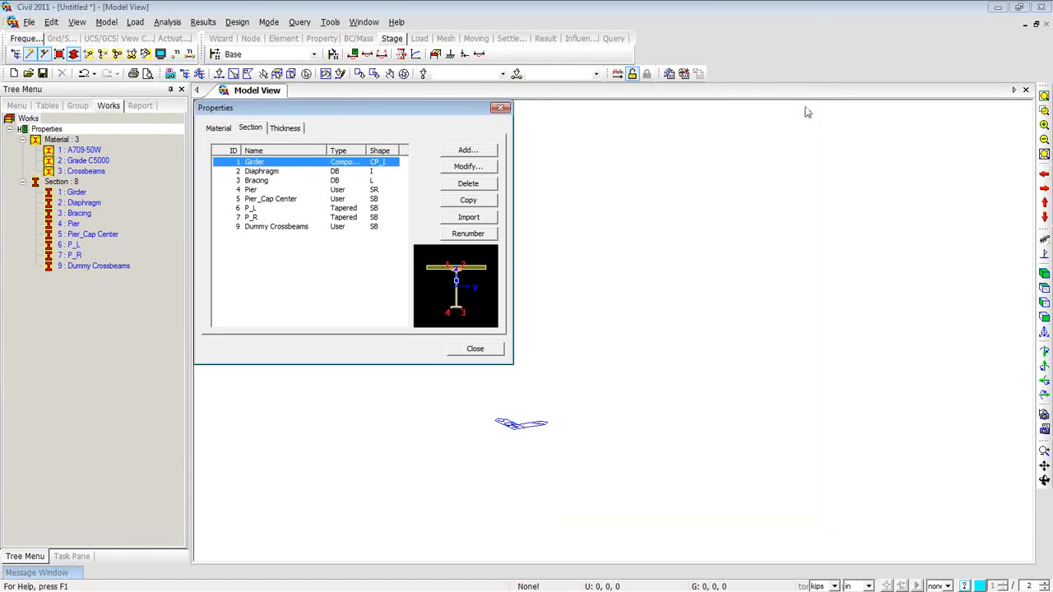
double_click(266, 173)
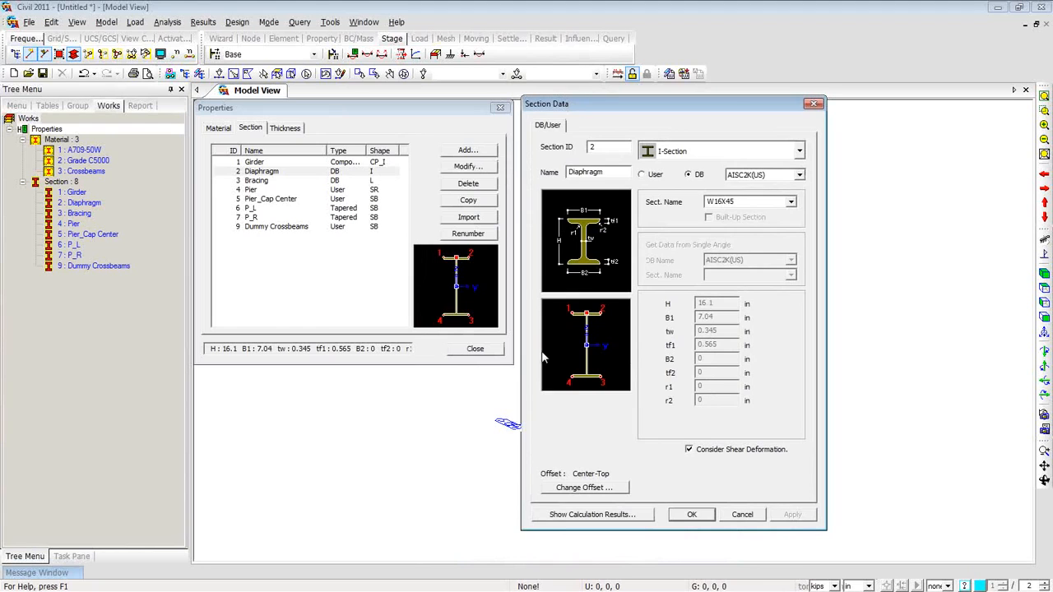
click(816, 106)
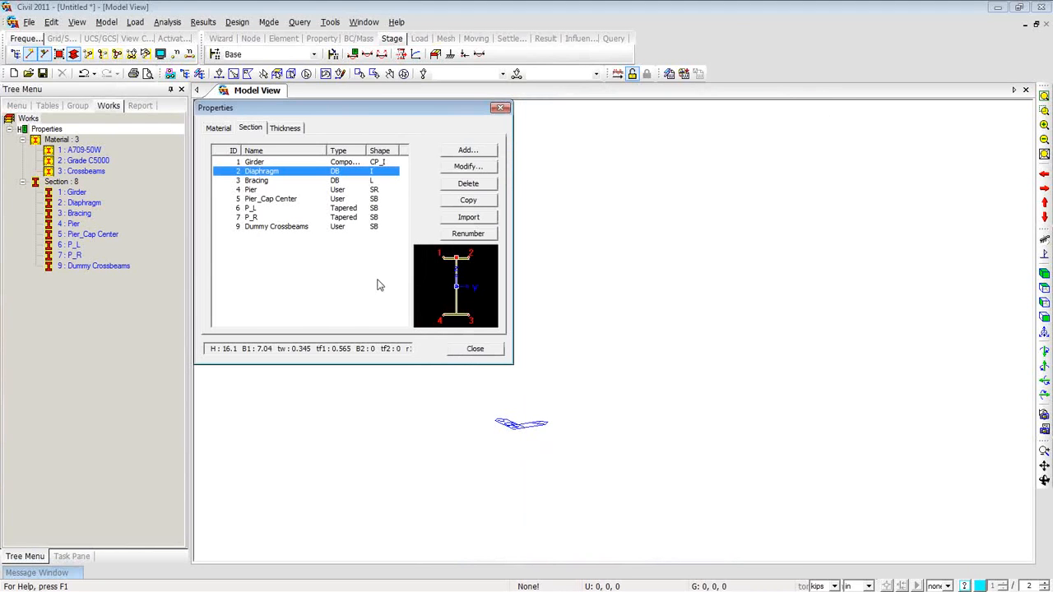
Step: Examine the tapered P_L section's end dimensions and its z-axis variation options, leaving it unchanged, and close the properties list
click(253, 210)
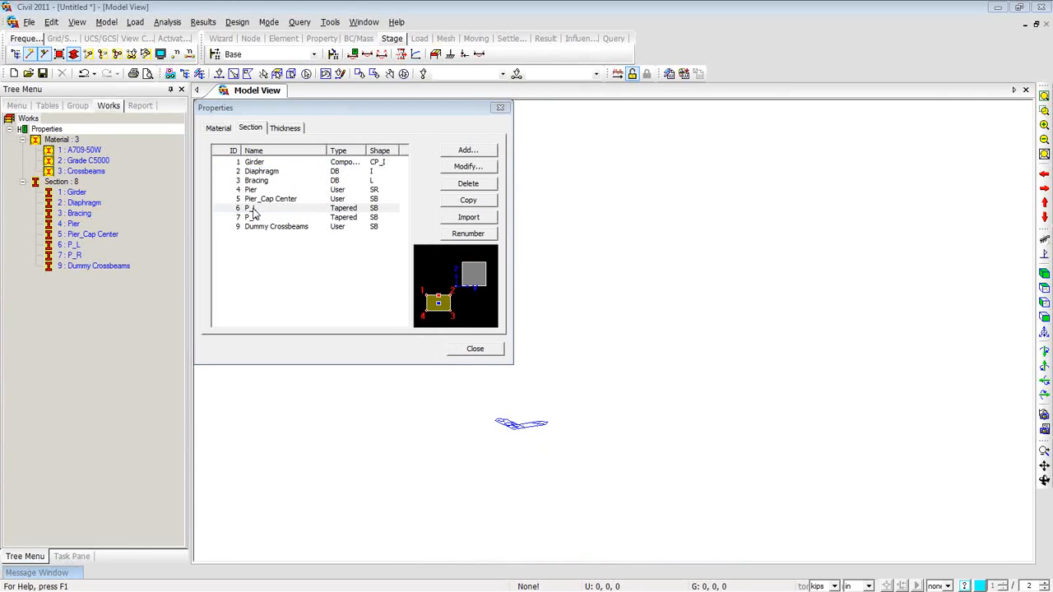
drag(162, 106, 563, 105)
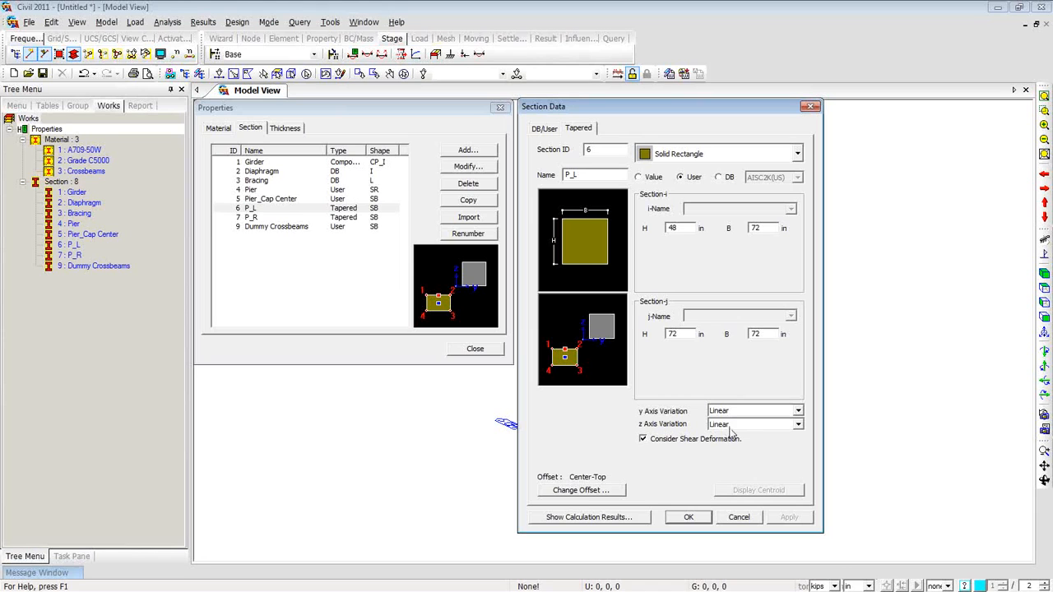
click(797, 425)
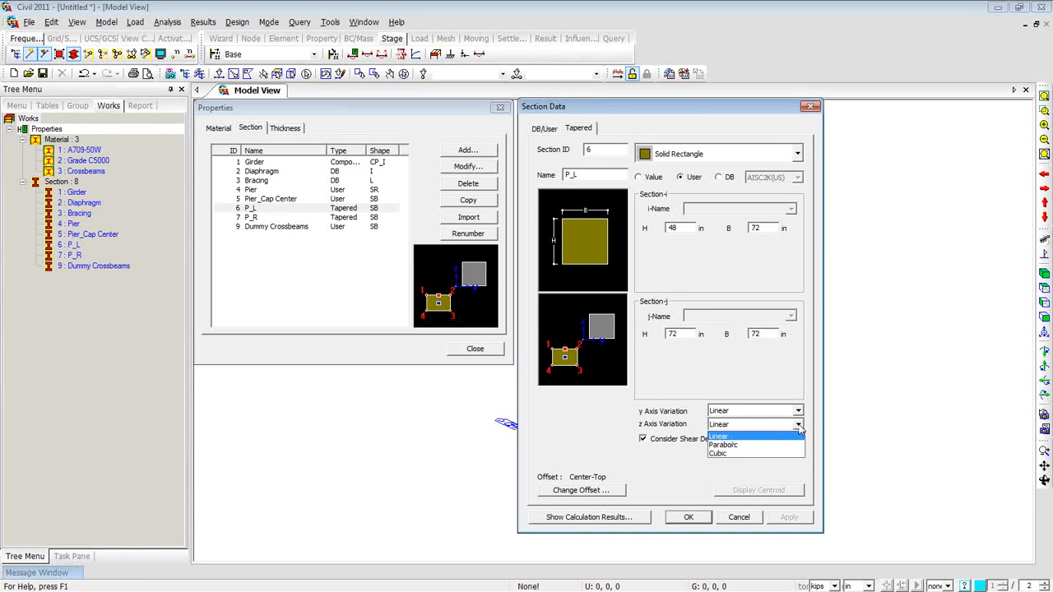
click(798, 426)
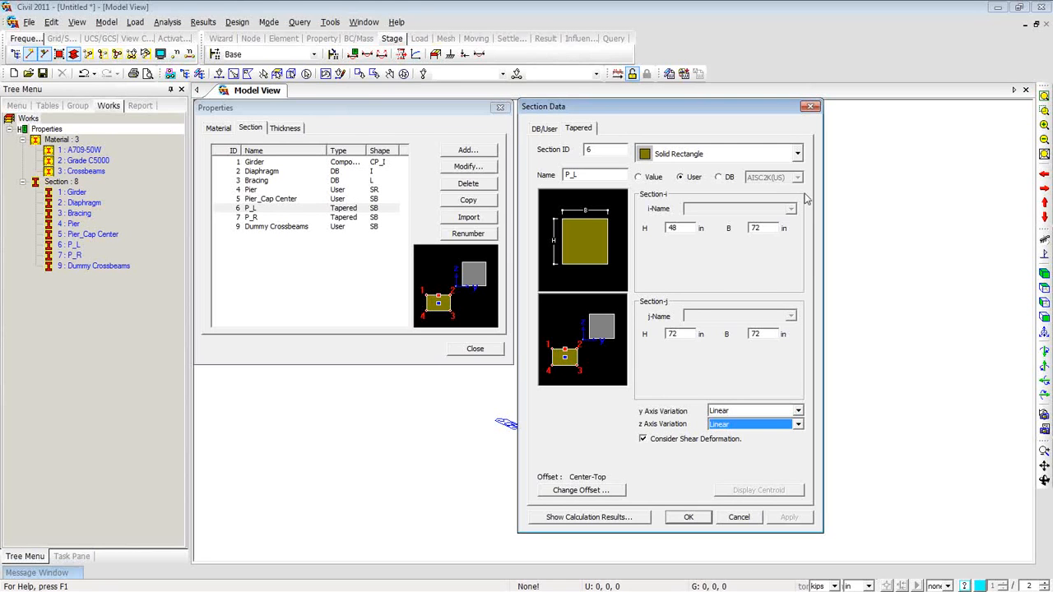
click(812, 108)
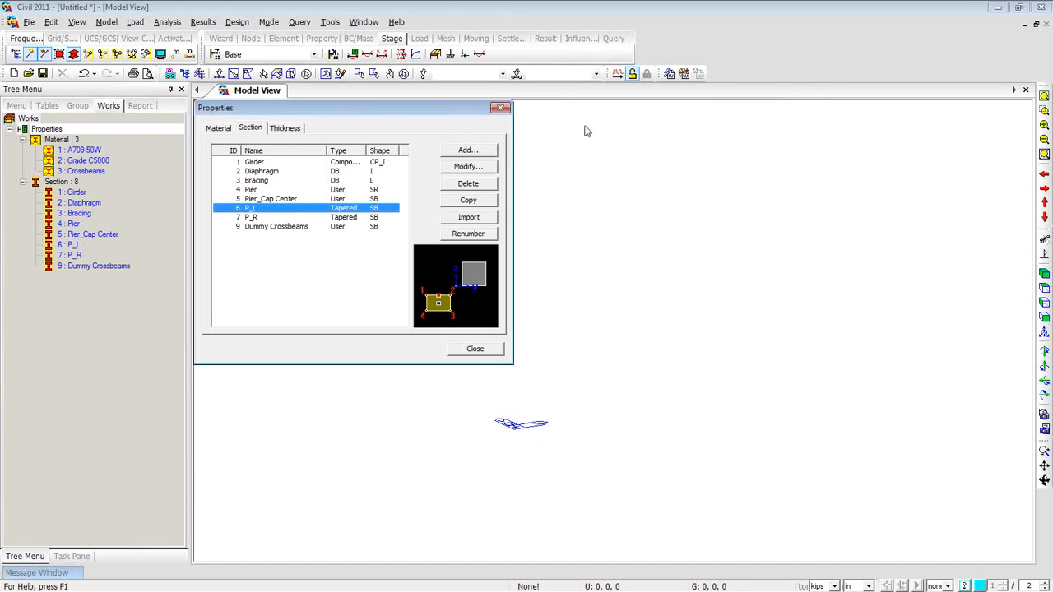
click(502, 111)
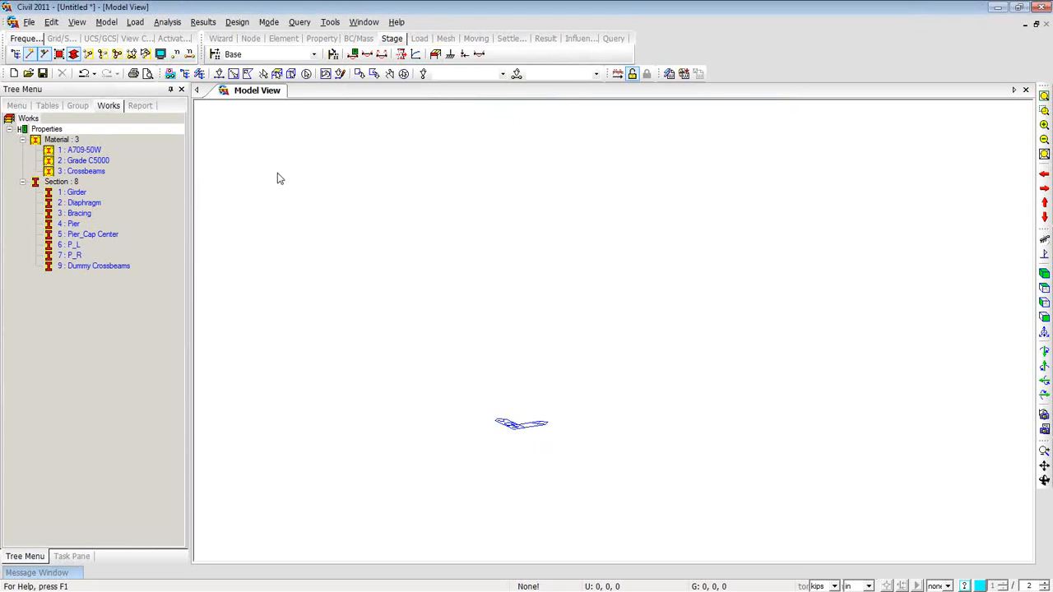
Step: Open the section data of Dummy Crossbeams from the Works tree
click(110, 267)
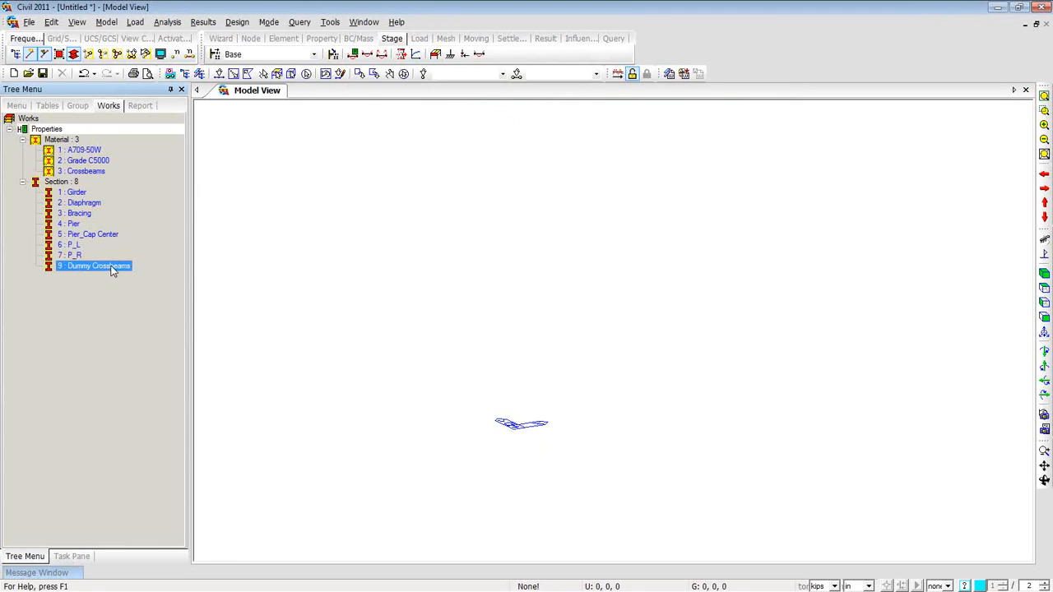
right_click(110, 266)
click(142, 445)
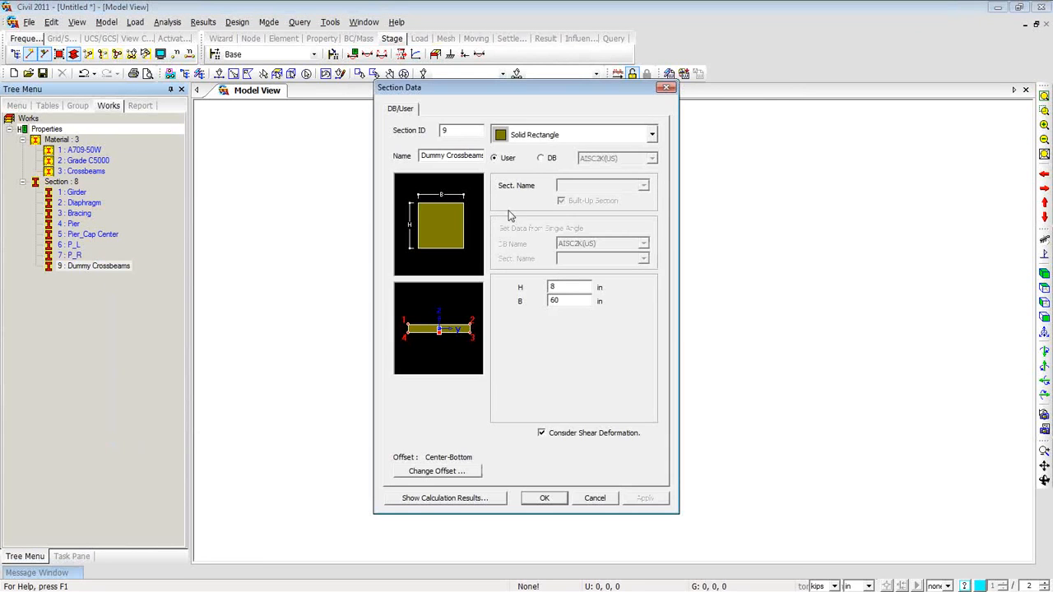
Step: Review the H and B dimensions of the Dummy Crossbeams section and close its data without changes
double_click(558, 287)
double_click(556, 300)
click(669, 88)
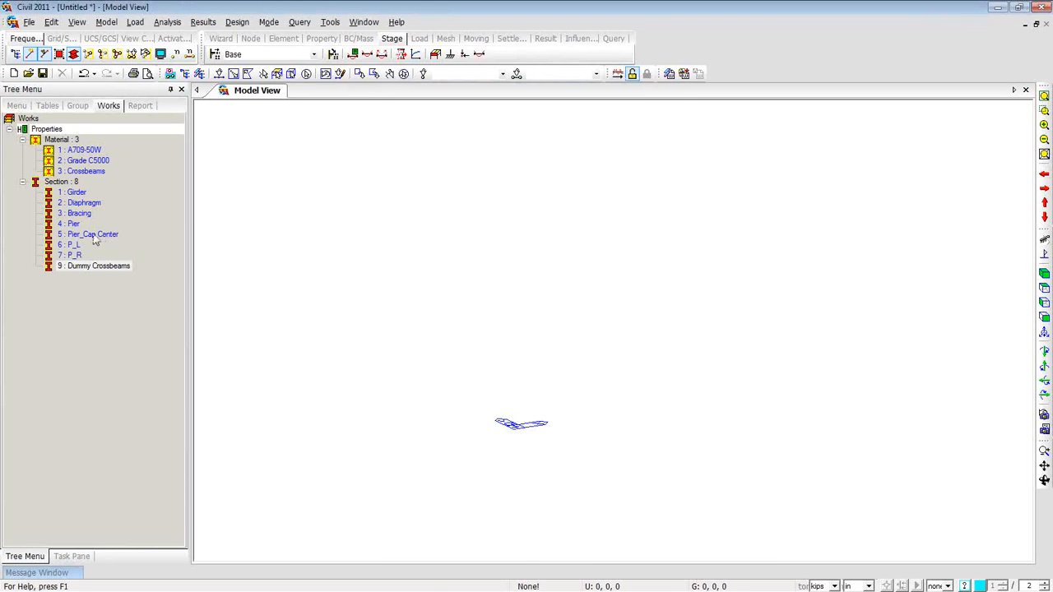
Step: Review the Crossbeams material data, including its weight density, and close it without changes
click(79, 171)
right_click(79, 171)
click(138, 344)
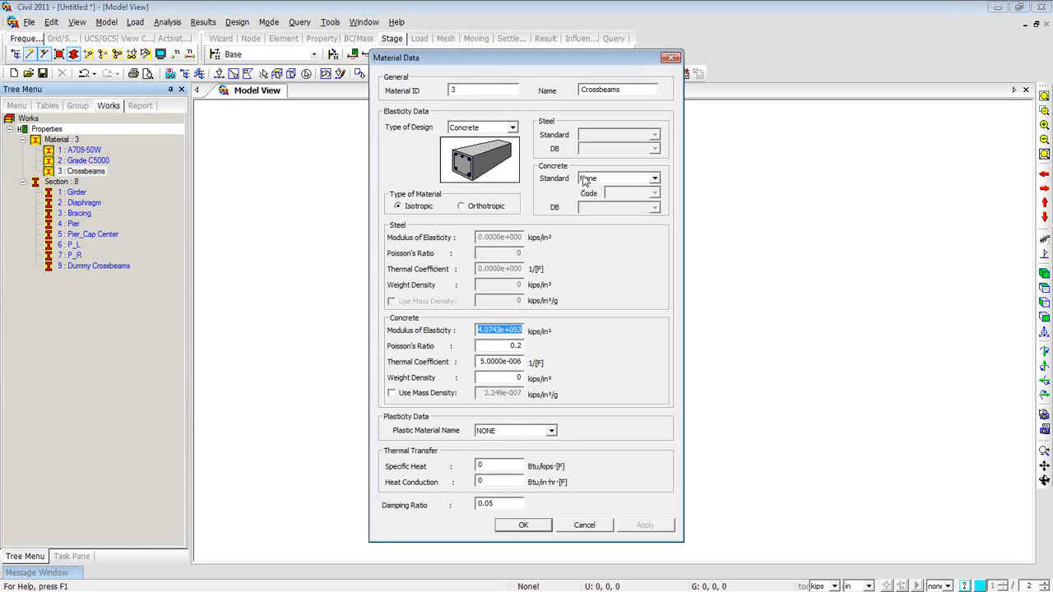
drag(506, 380, 536, 379)
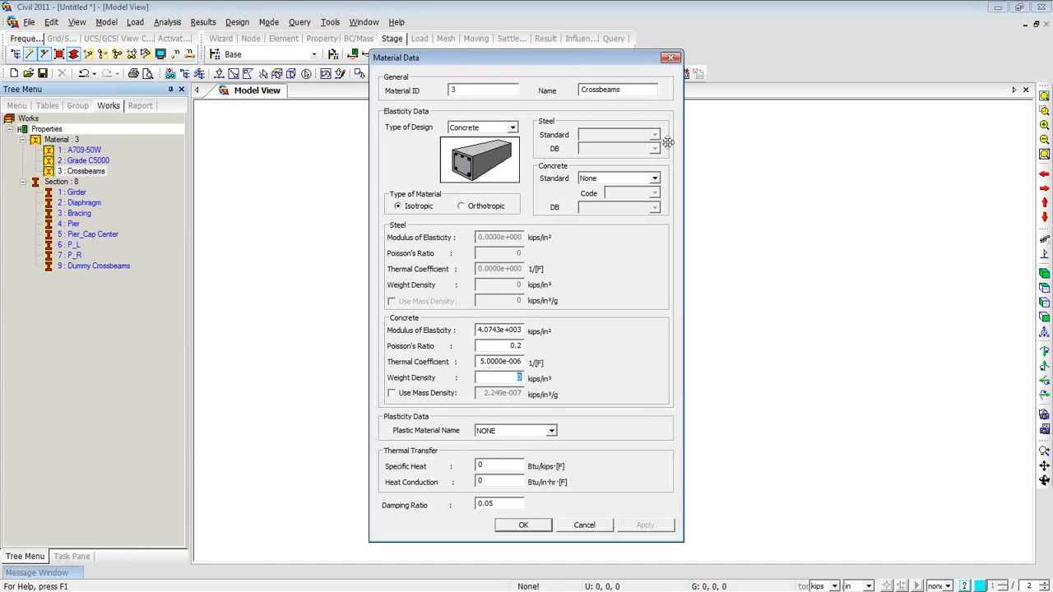
click(672, 58)
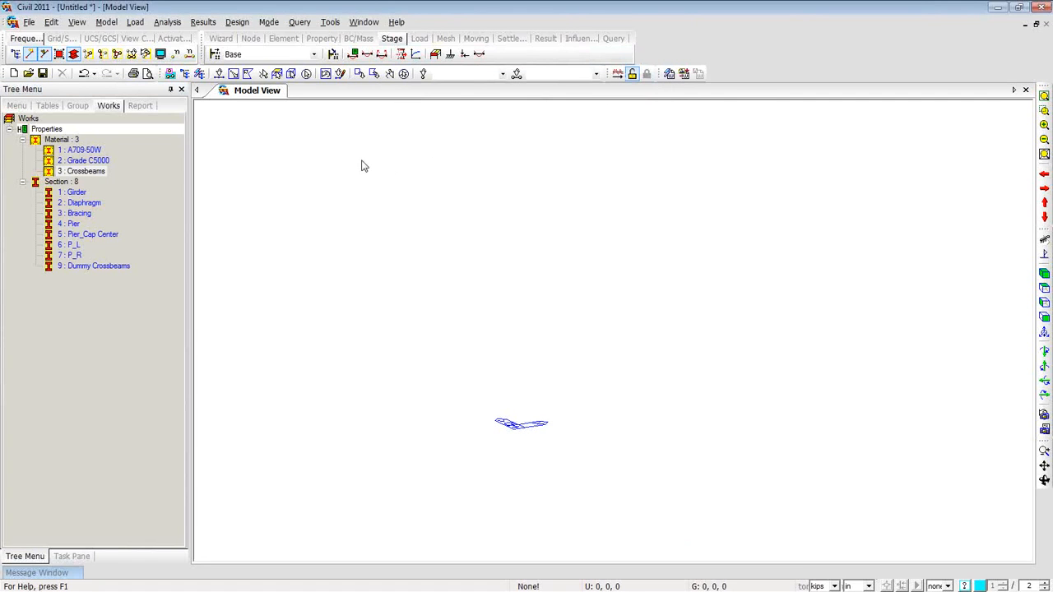
Step: Start creating nodes, view the model from the top and set the length unit to ft
right_click(310, 166)
mouse_move(441, 170)
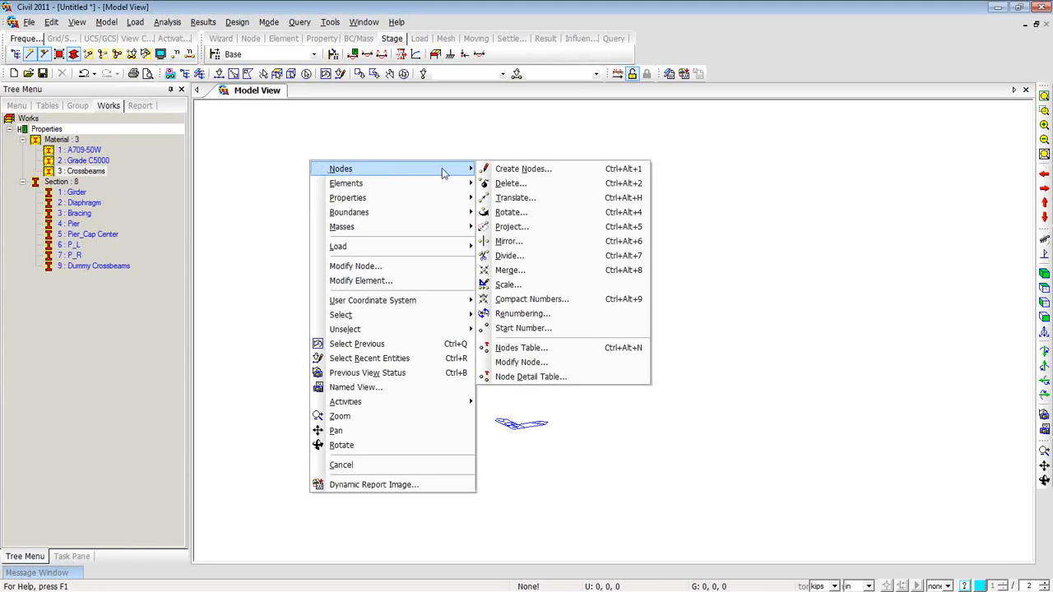
click(520, 170)
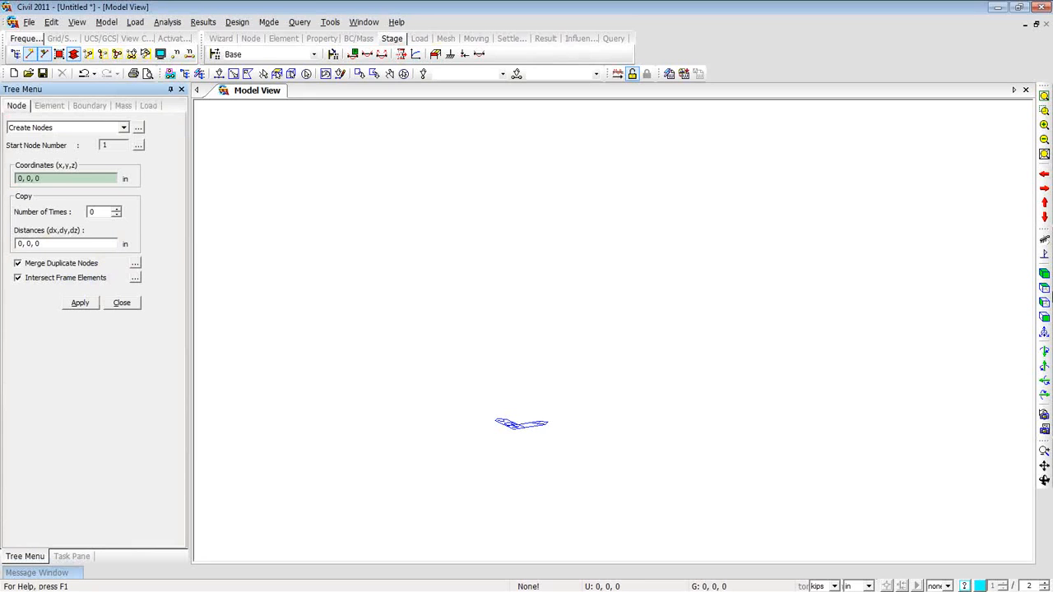
click(1044, 288)
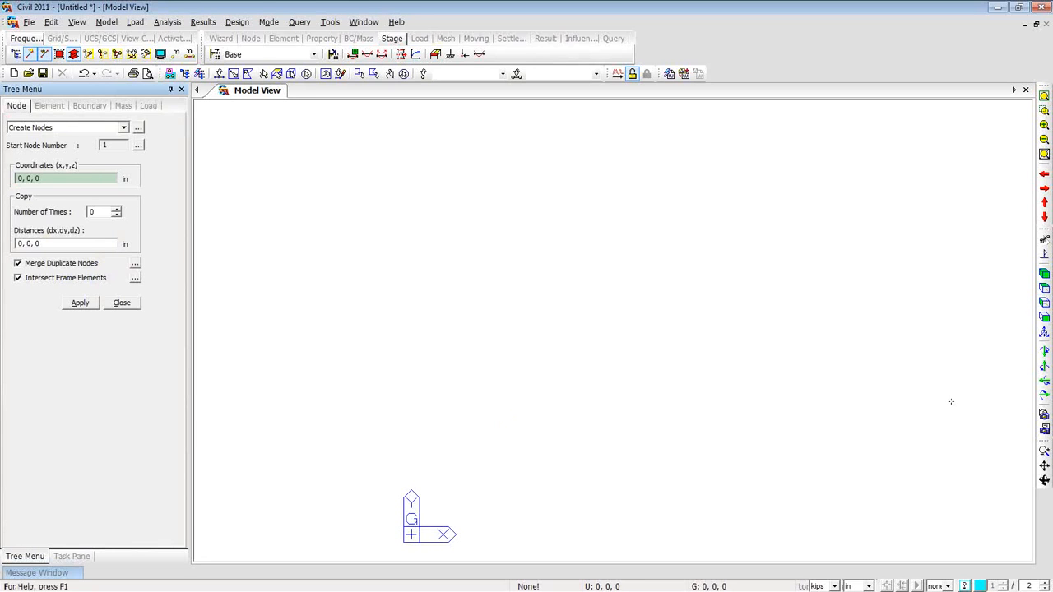
click(867, 586)
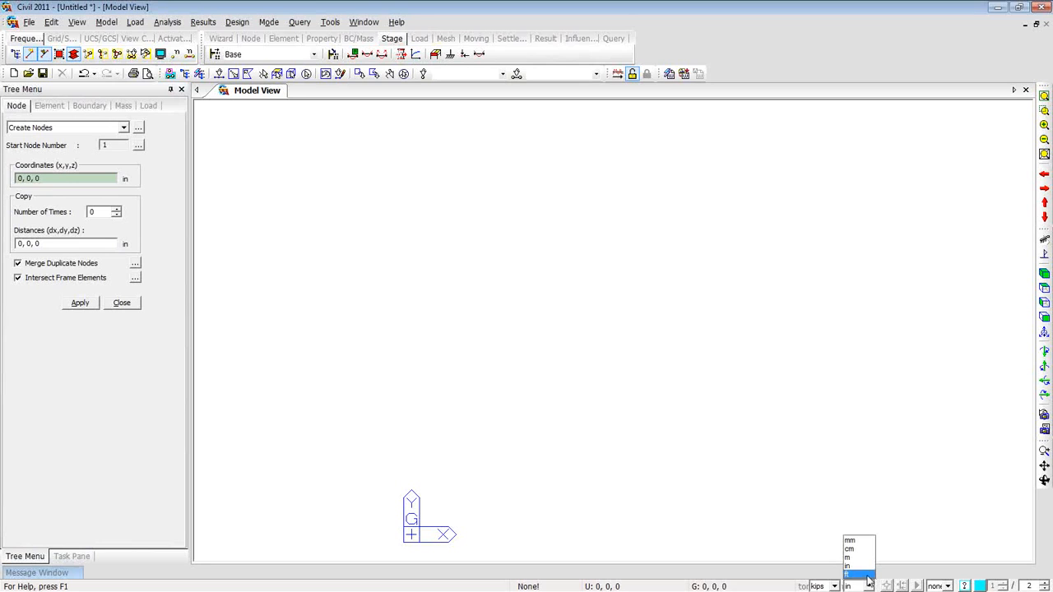
click(868, 576)
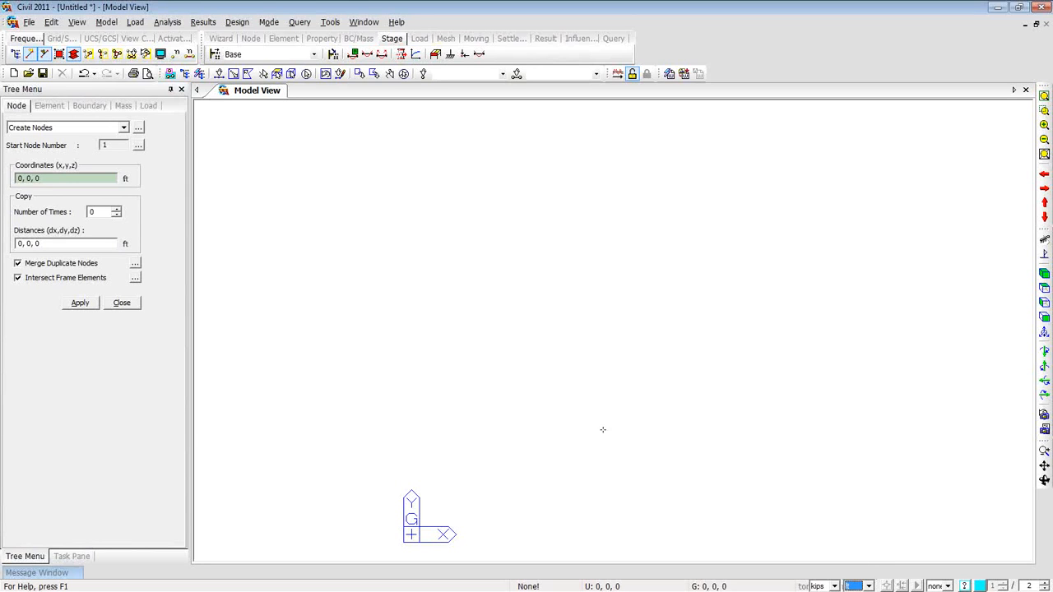
Step: Create a node at 0, 0, 0 with one copy at a distance of 200, 0, 0 ft
click(99, 213)
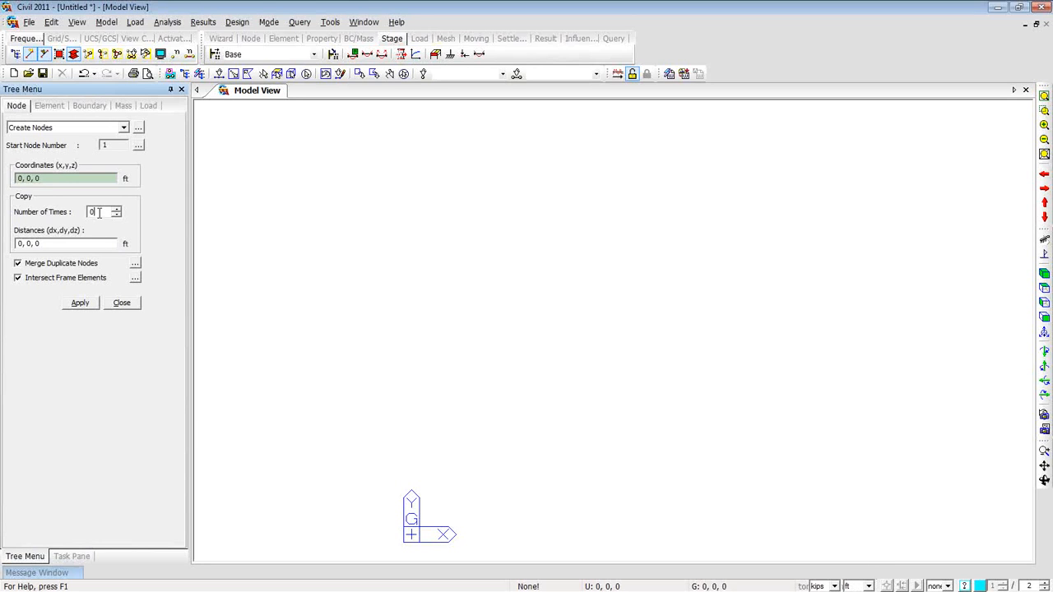
drag(99, 212, 85, 215)
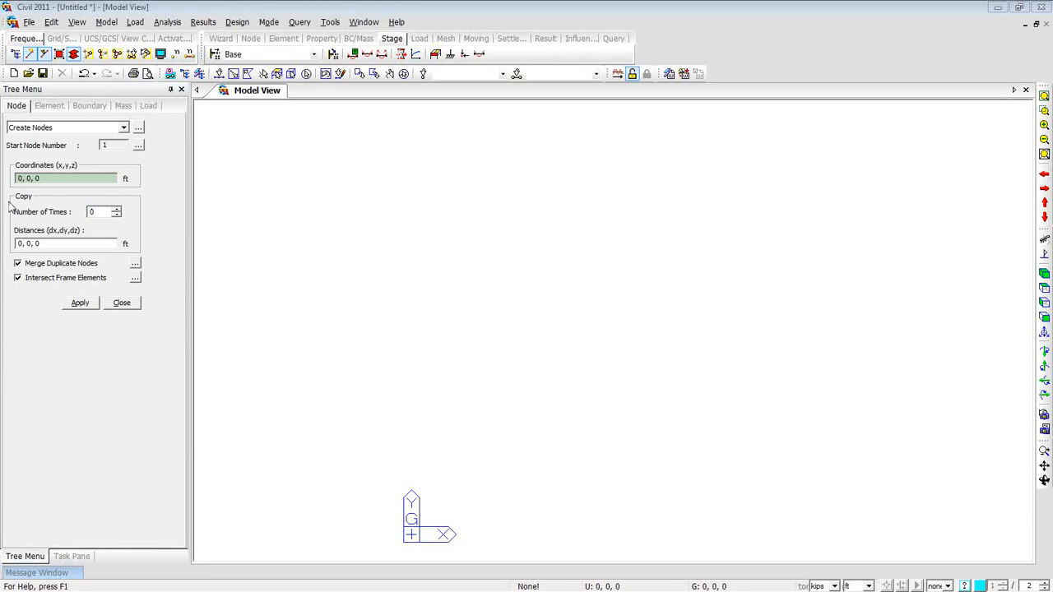
click(101, 212)
text(1)
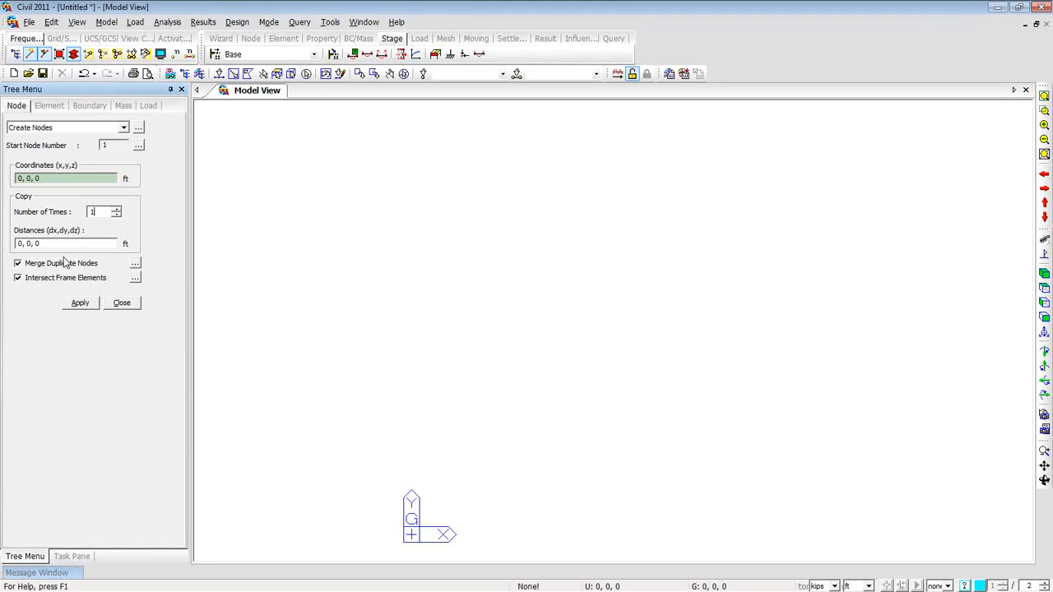
click(19, 244)
text(20)
click(87, 304)
click(1043, 96)
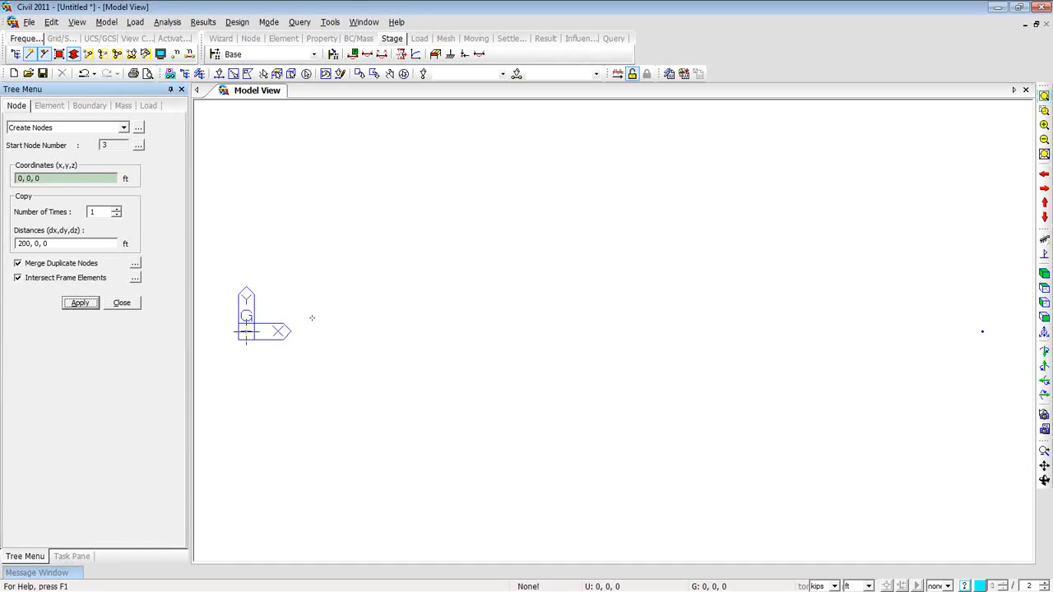
Step: Create a single node at 100, 30, 0 ft with the number of copies set to 0
click(118, 215)
click(16, 179)
text(100, 3)
click(80, 303)
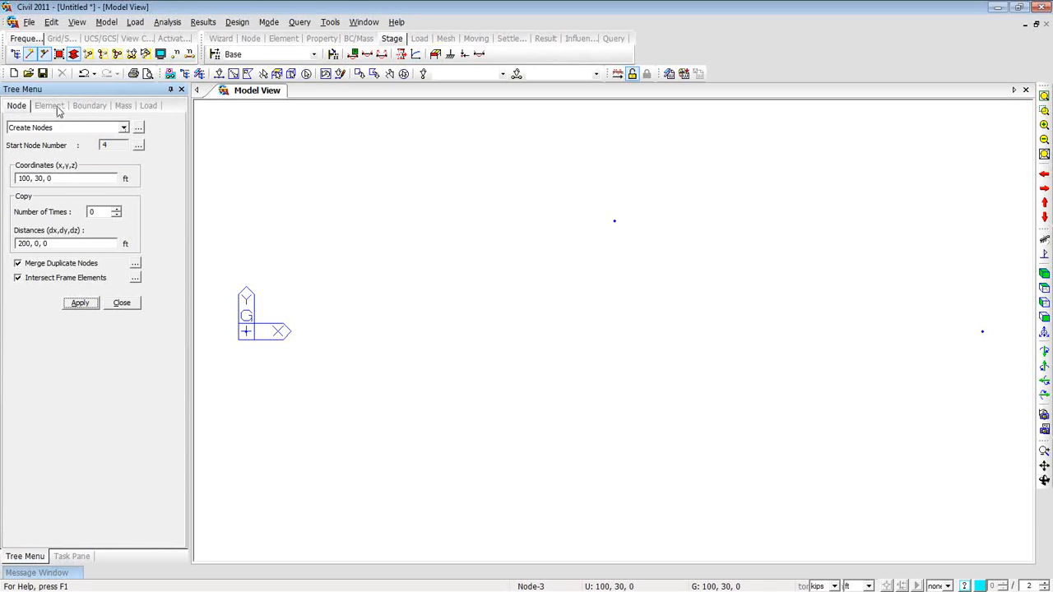
Step: Copy all three nodes along the y-axis by translating them at unequal distances of 10,-20 ft
click(307, 77)
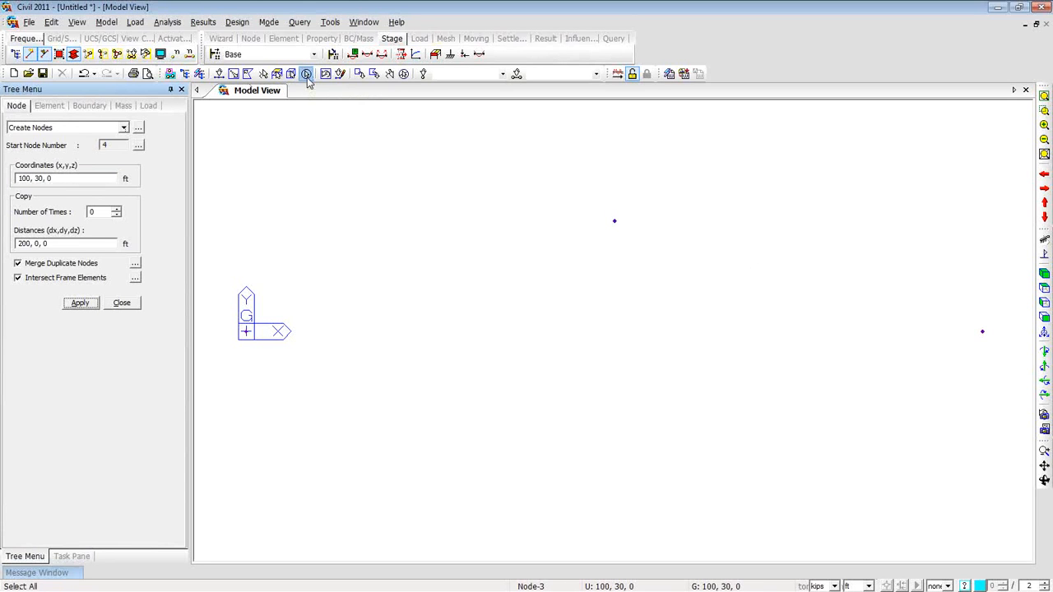
right_click(285, 116)
mouse_move(310, 127)
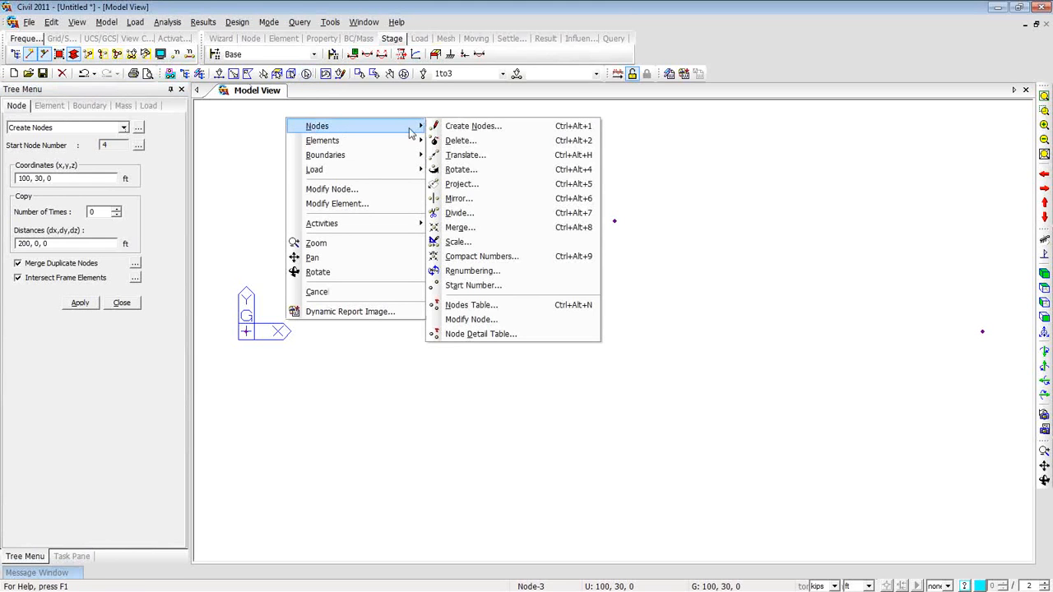
click(459, 158)
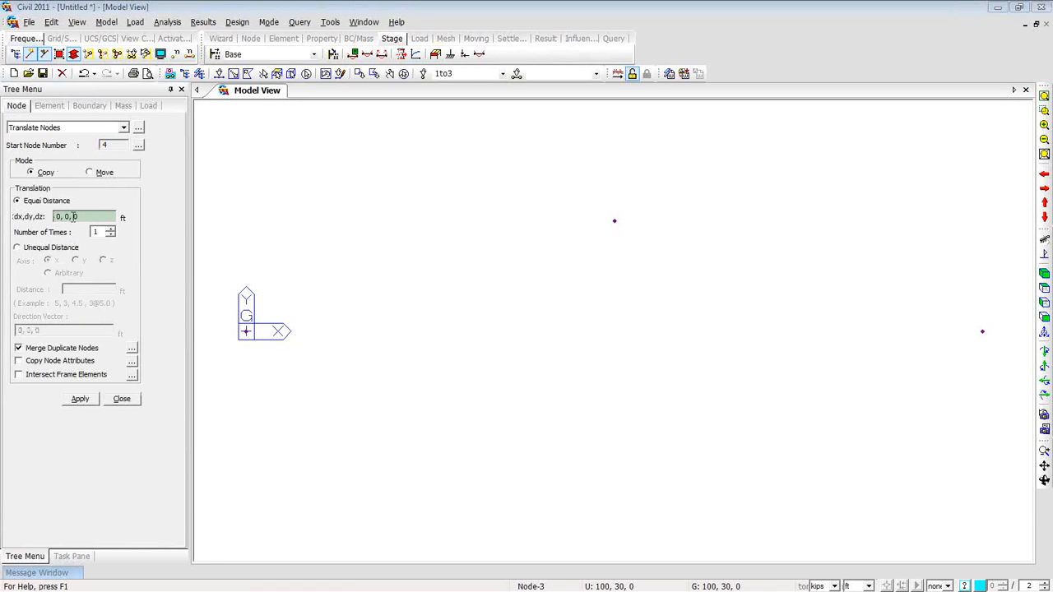
click(20, 248)
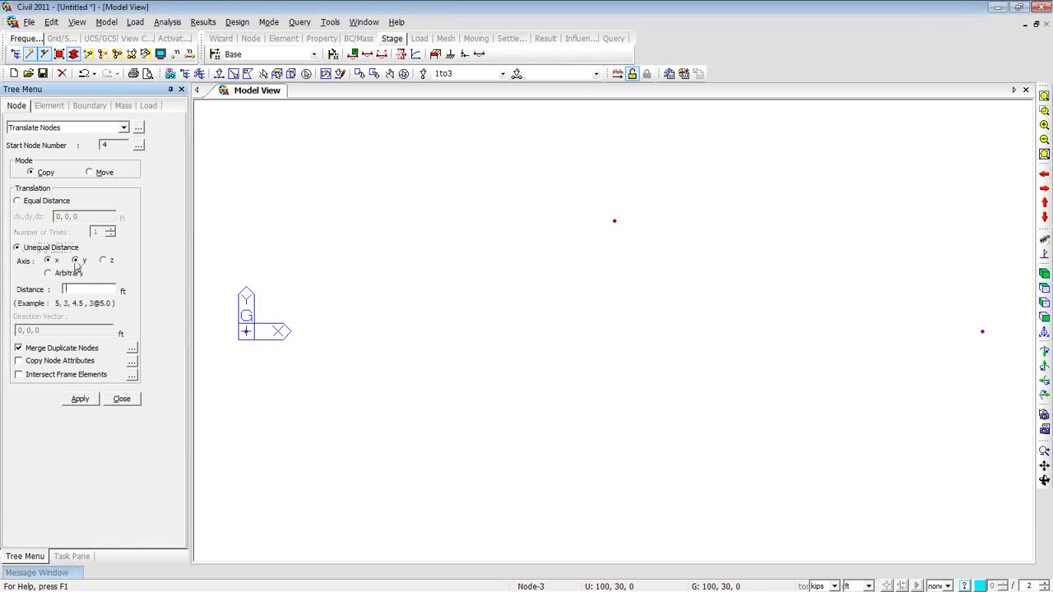
click(74, 289)
text(10)
text(.)
text(-20)
click(95, 400)
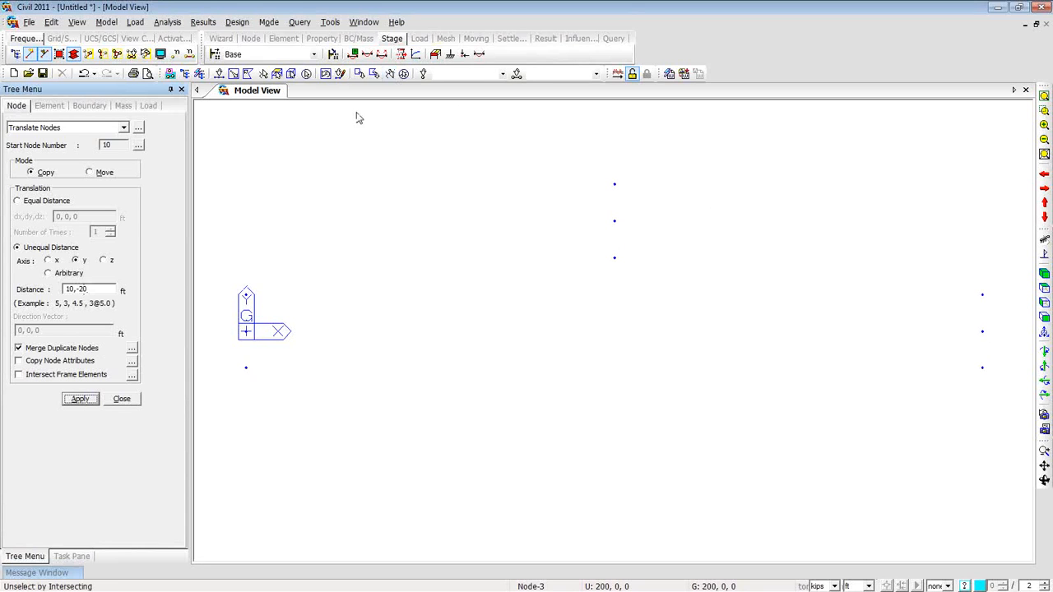
Step: Rotate the nodes above and below the origin by 30 degrees about the z-axis through 0, 0, 0, moving instead of copying them
click(220, 74)
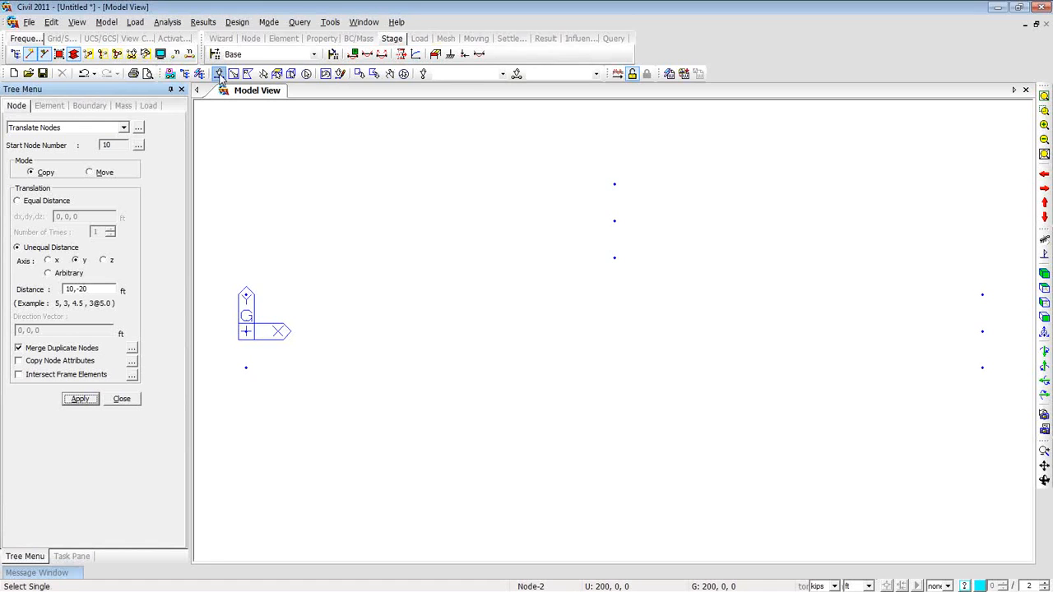
drag(222, 273, 264, 305)
drag(233, 352, 268, 376)
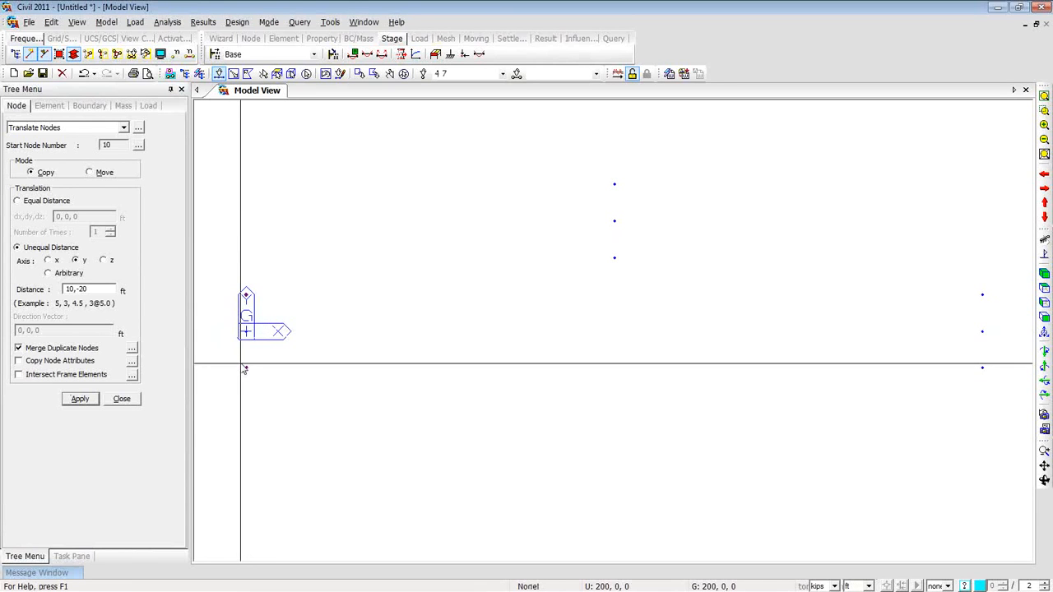
right_click(241, 165)
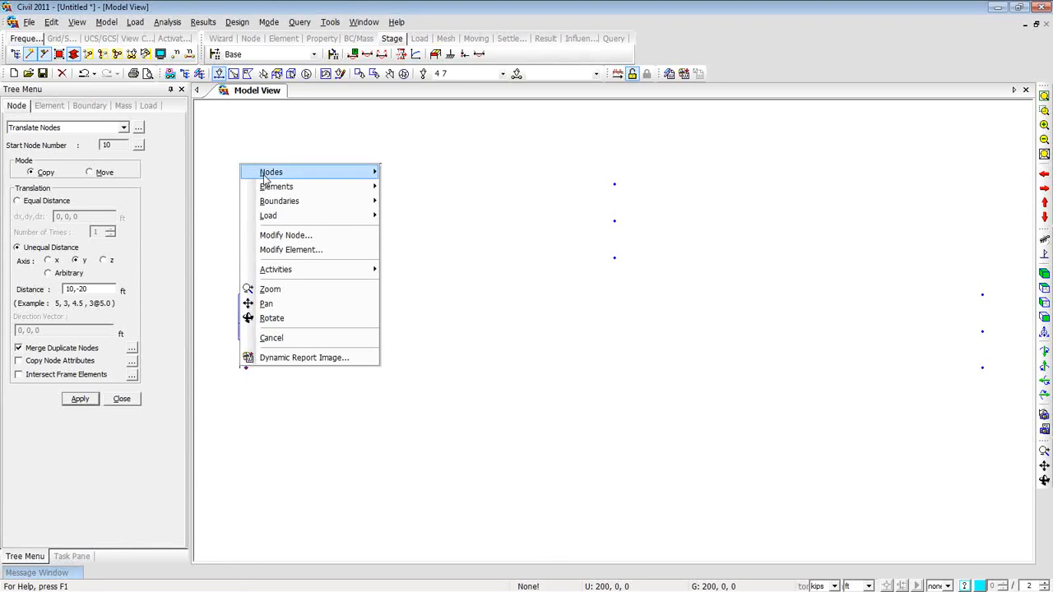
mouse_move(272, 178)
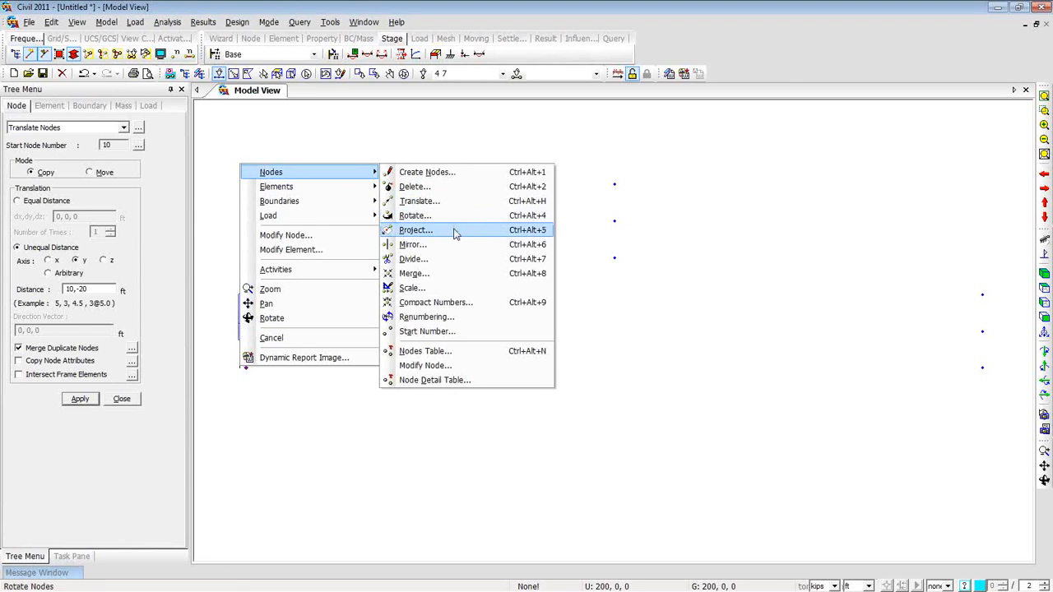
click(454, 217)
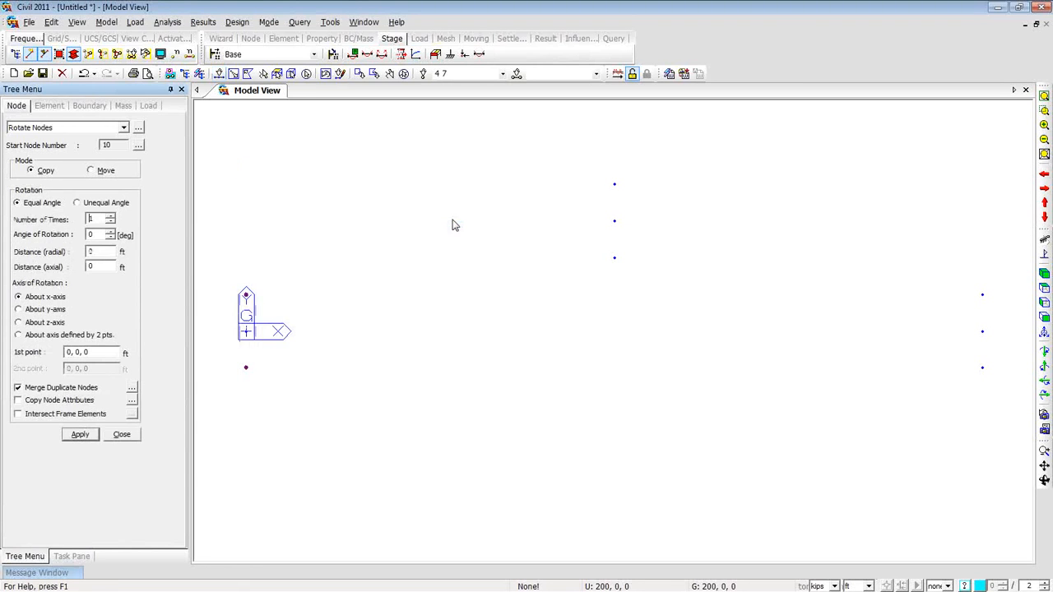
click(91, 171)
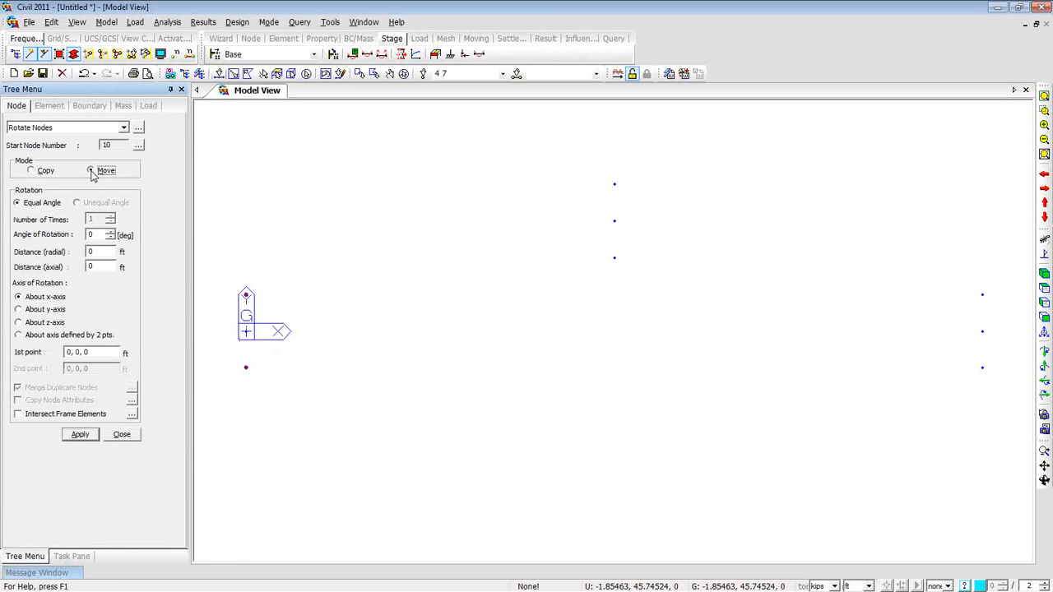
double_click(100, 236)
text(30)
click(60, 326)
click(90, 352)
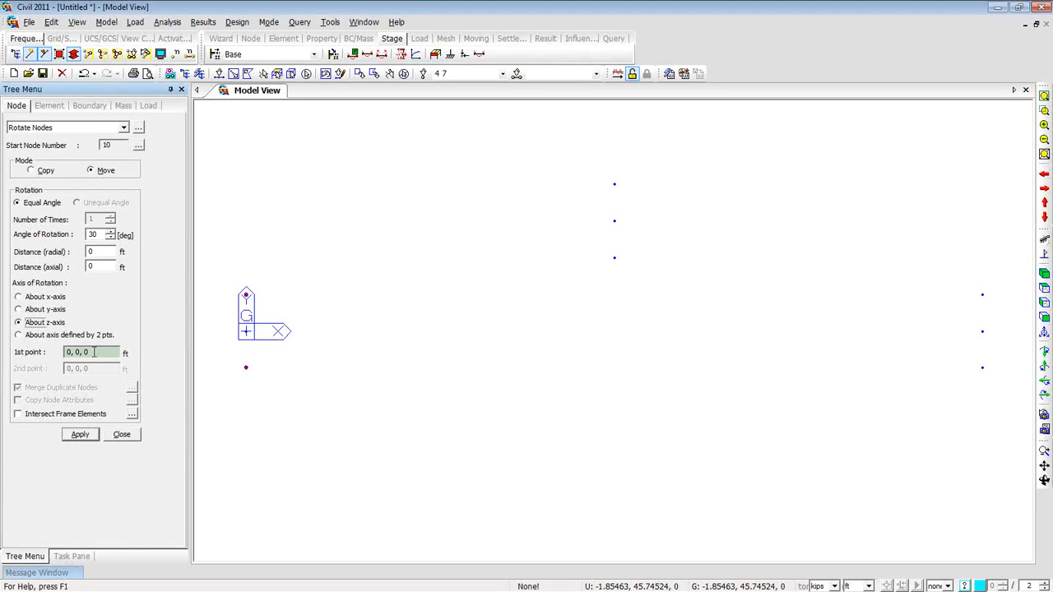
click(243, 342)
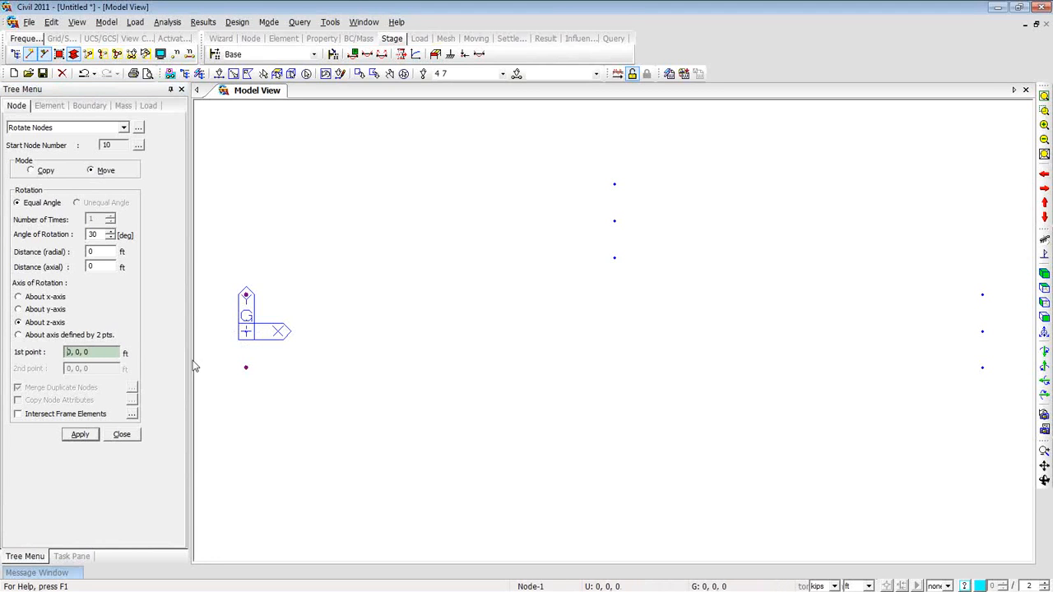
click(79, 435)
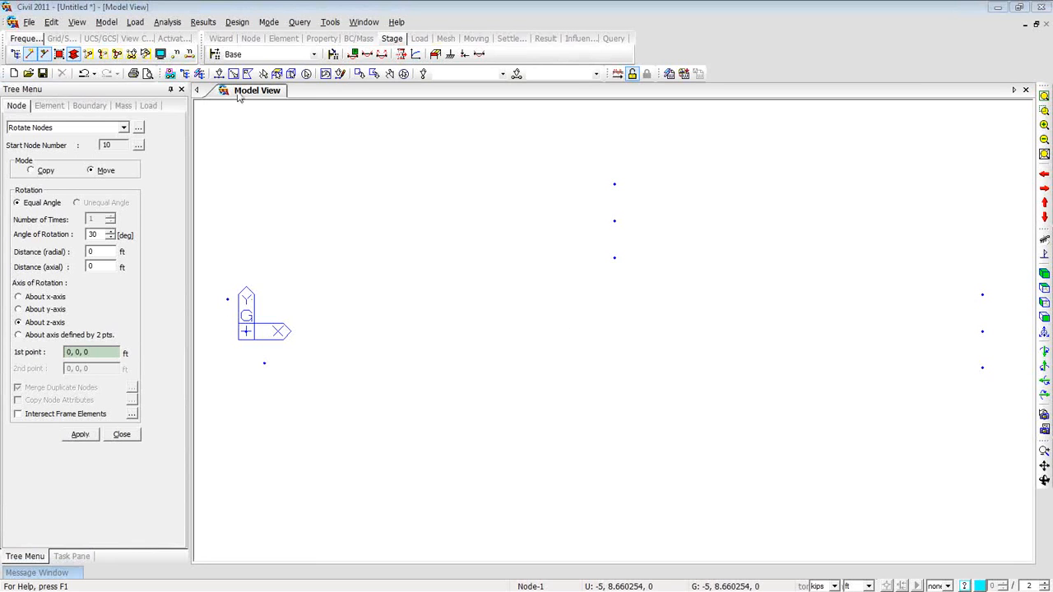
Step: Rotate the two outer nodes at the far end by -30 degrees about the z-axis through the point 200, 0, 0
click(220, 74)
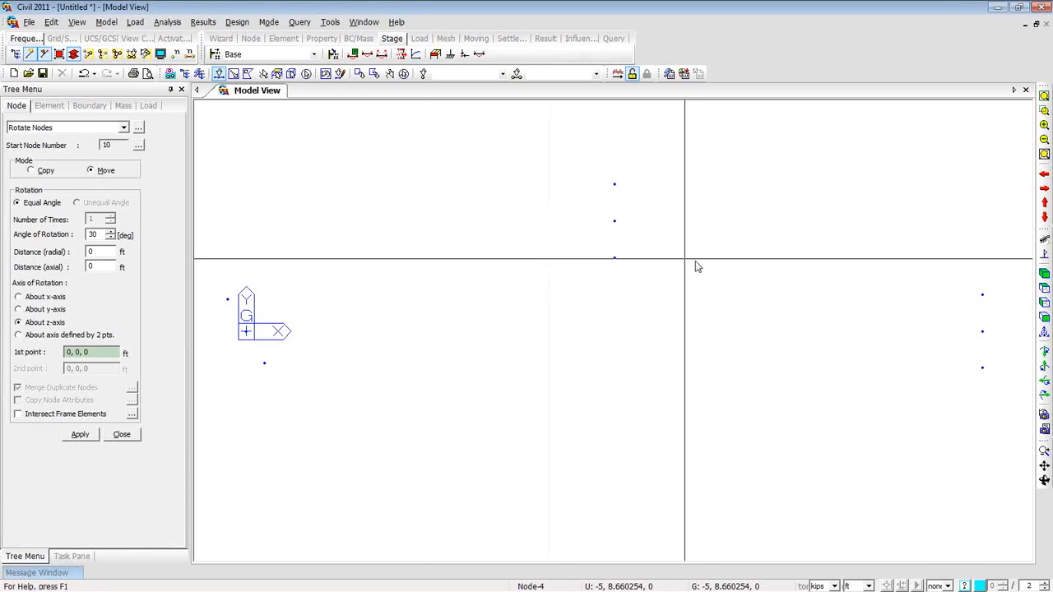
click(983, 294)
drag(971, 360, 1002, 379)
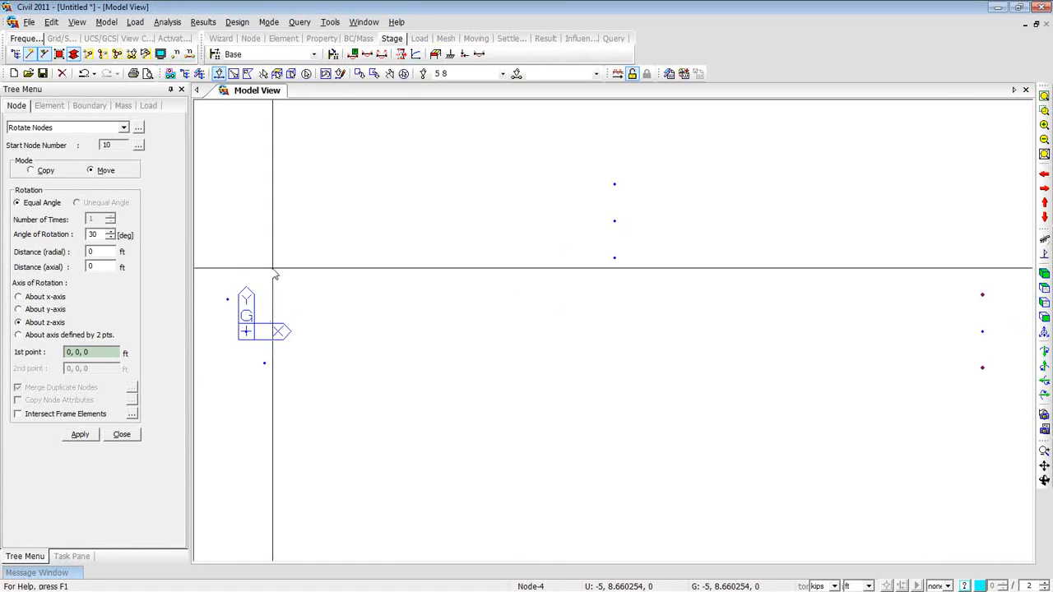
click(93, 236)
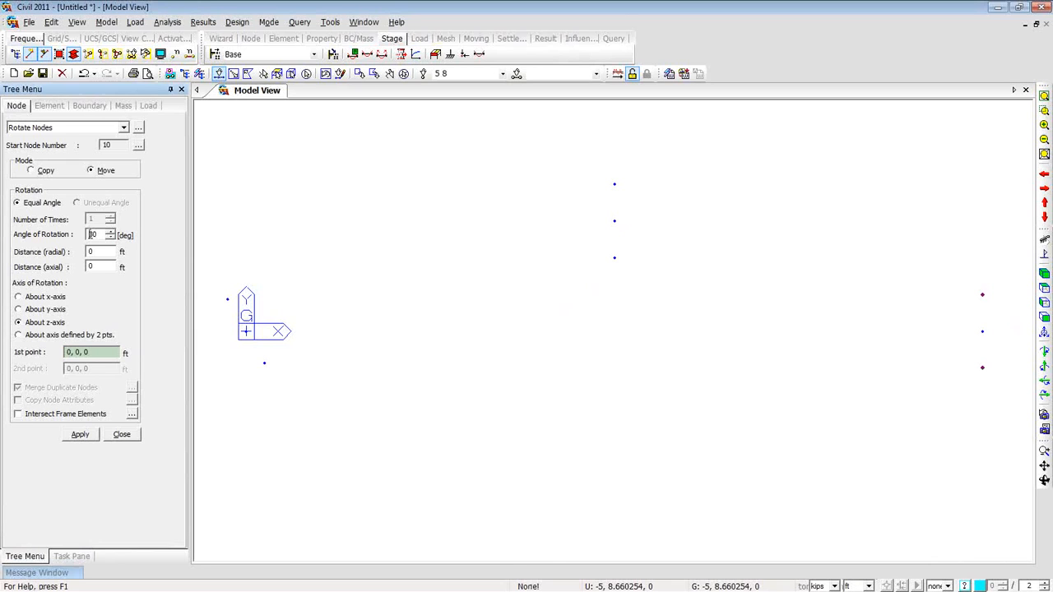
text(-)
click(987, 334)
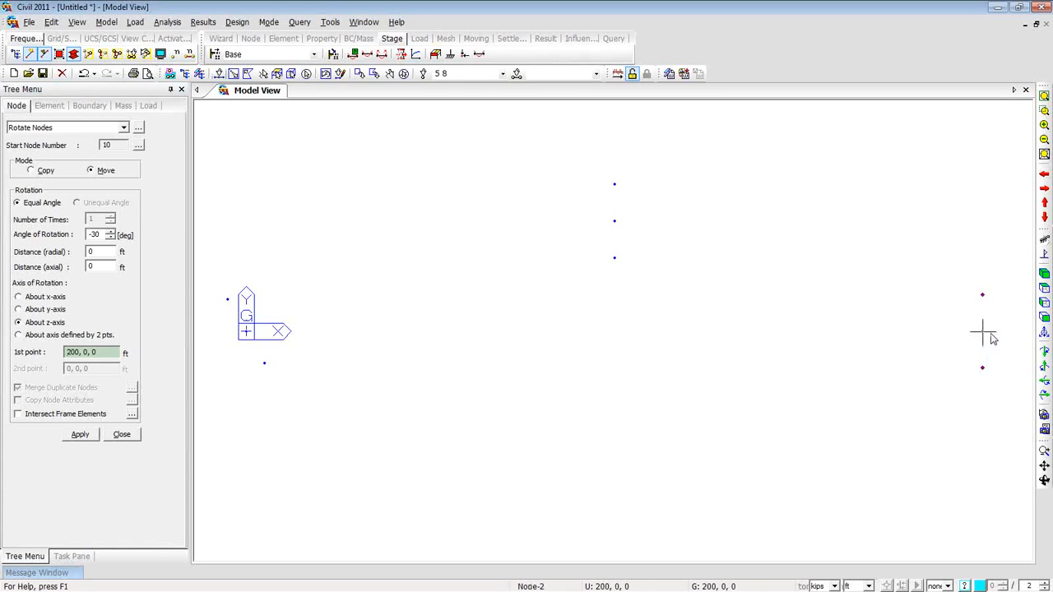
click(108, 350)
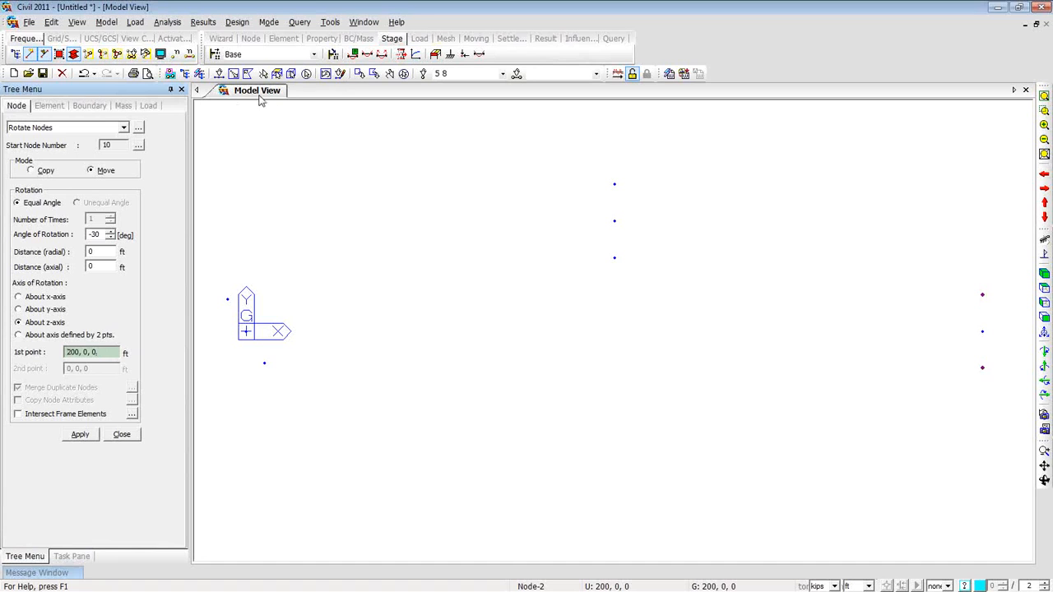
click(246, 332)
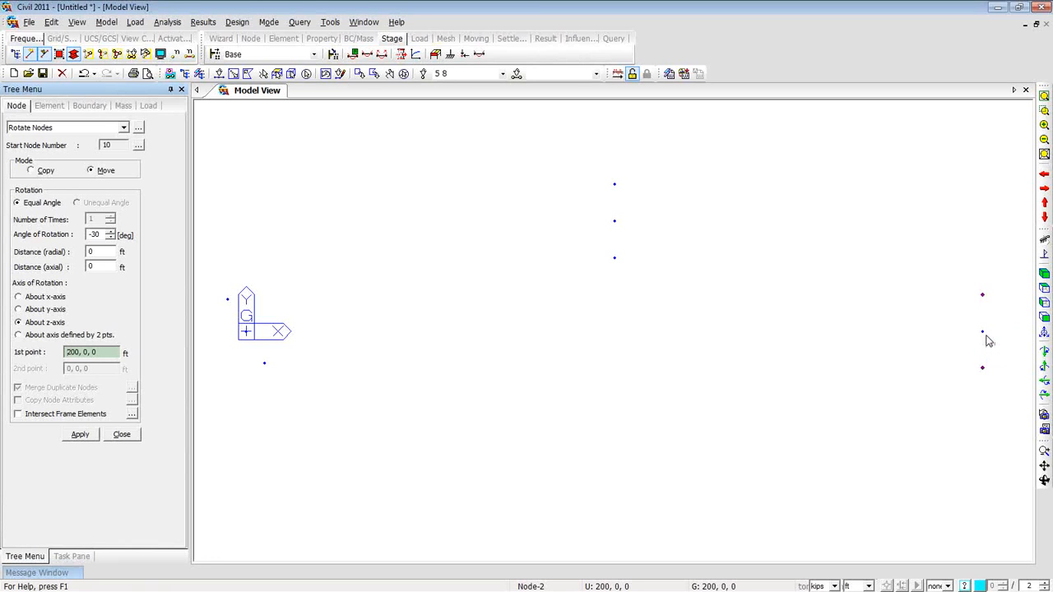
click(82, 441)
Step: Create the inner girder as a 40-segment arc by 3 points through 5, -8.660254, 0; 100, 20, 0 and 195, -8.660254, 0
right_click(252, 174)
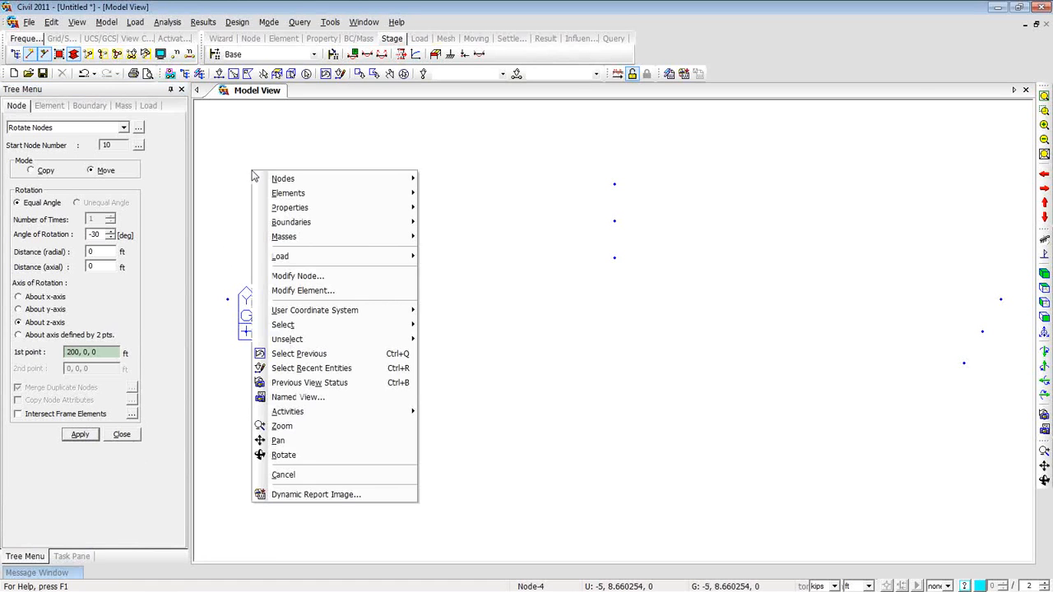
mouse_move(381, 194)
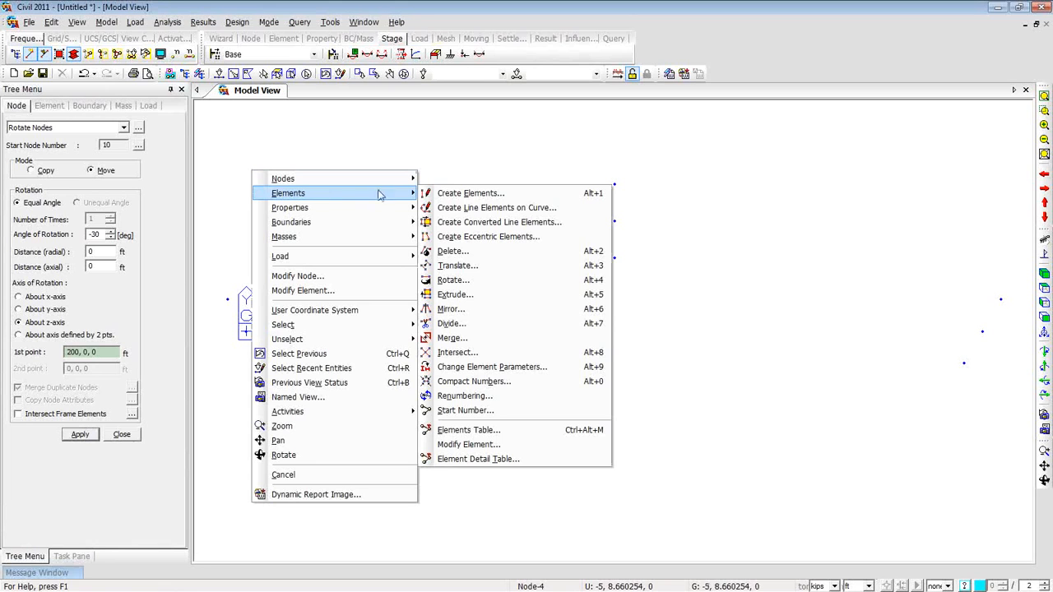
click(451, 207)
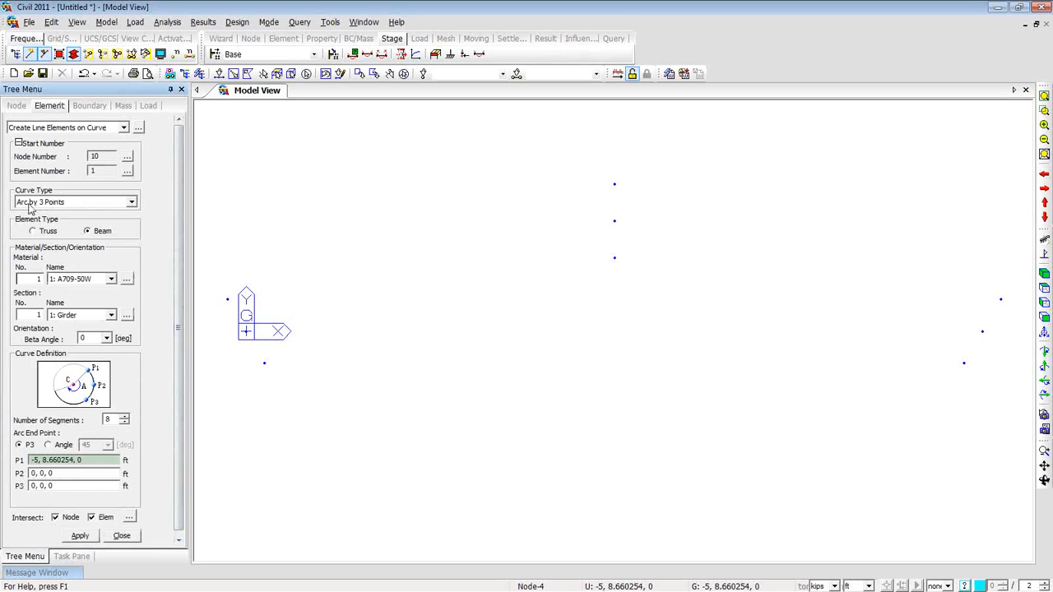
click(132, 203)
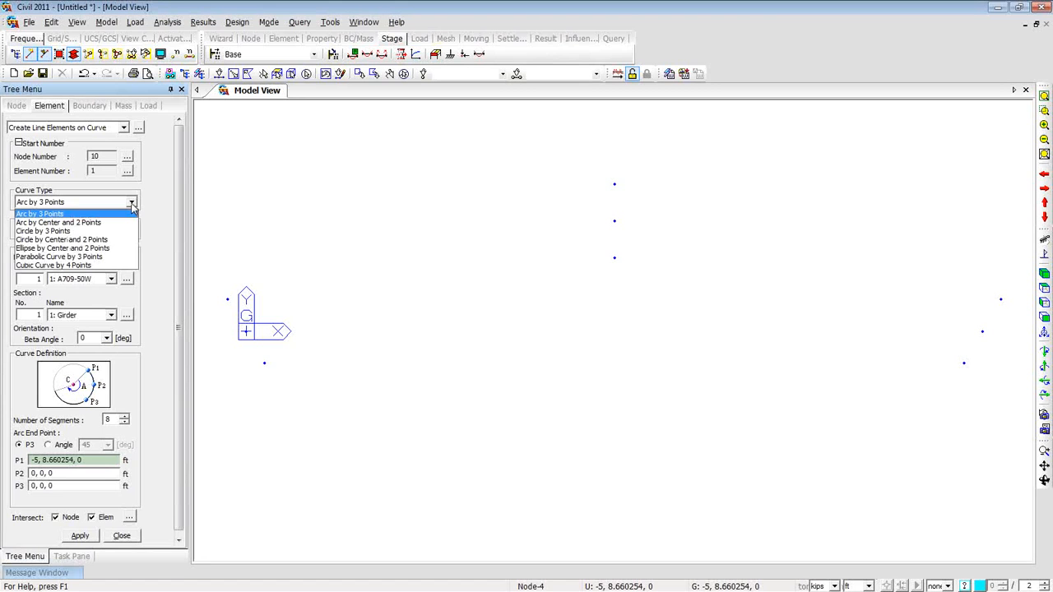
click(131, 206)
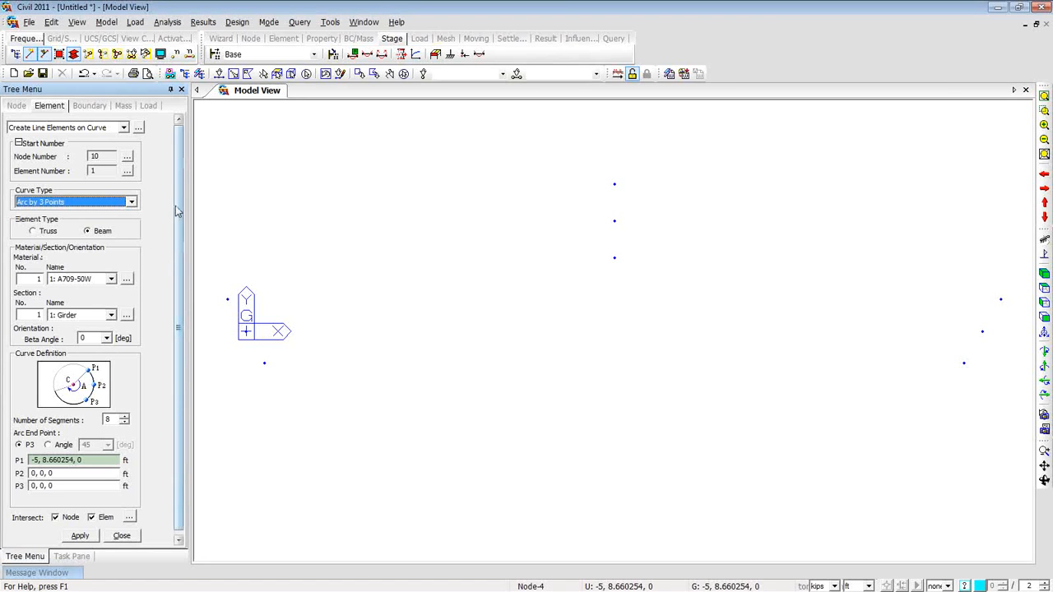
scroll(179, 215, down, 1)
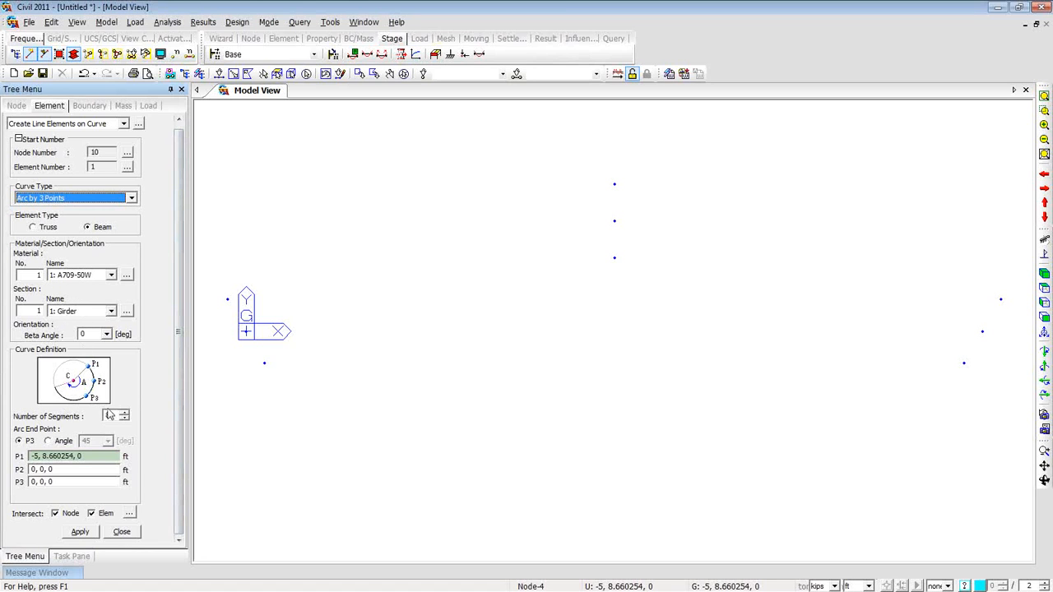
drag(113, 415, 94, 413)
text(40)
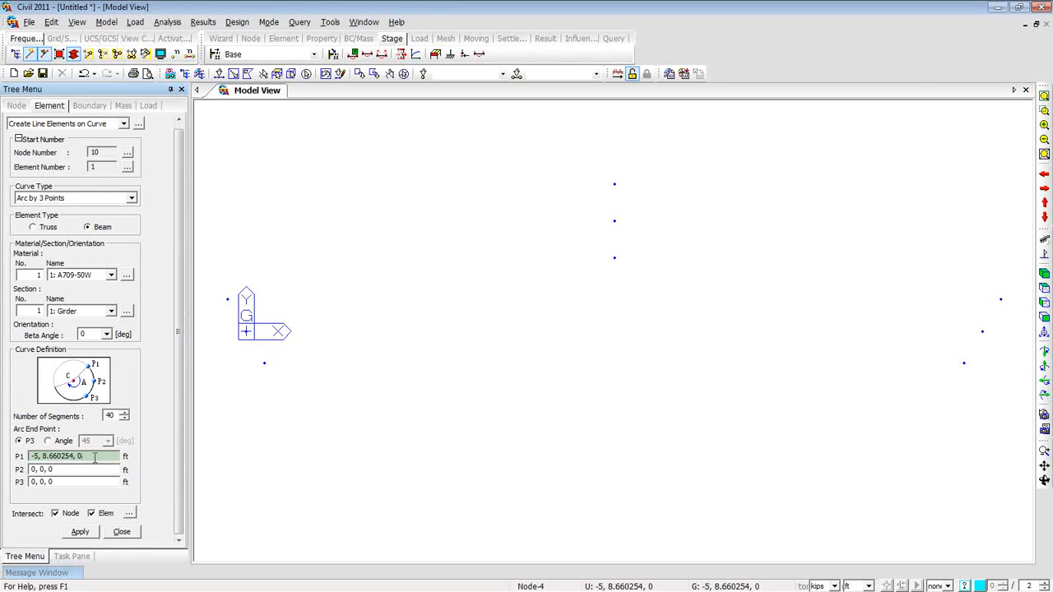
click(264, 363)
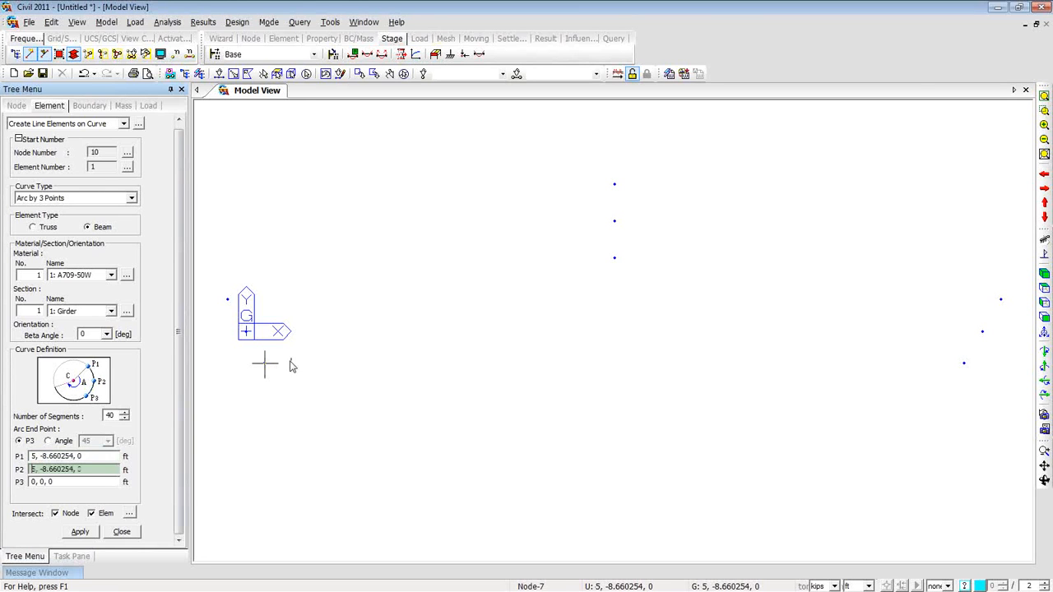
click(615, 259)
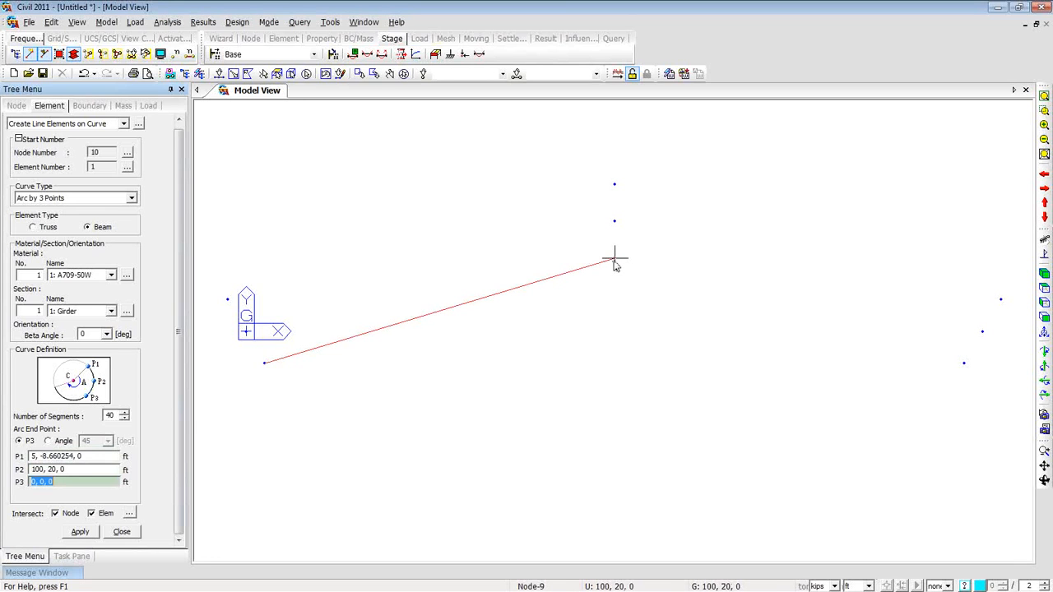
click(964, 362)
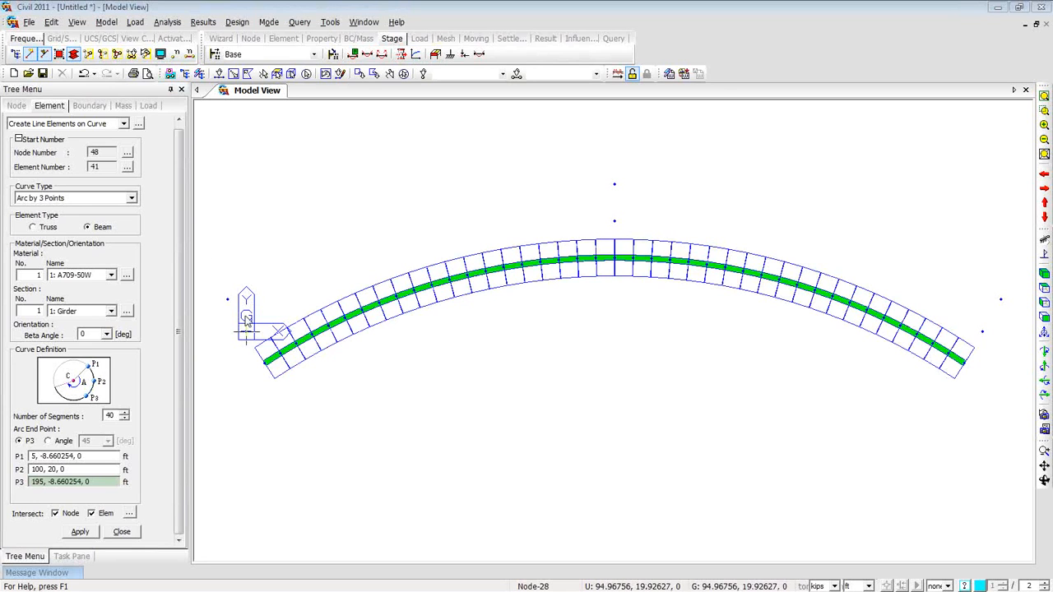
Step: Create the middle girder arc through the nodes at 0, 0, 0; 100, 30, 0 and 200, 0, 0 ft
click(92, 457)
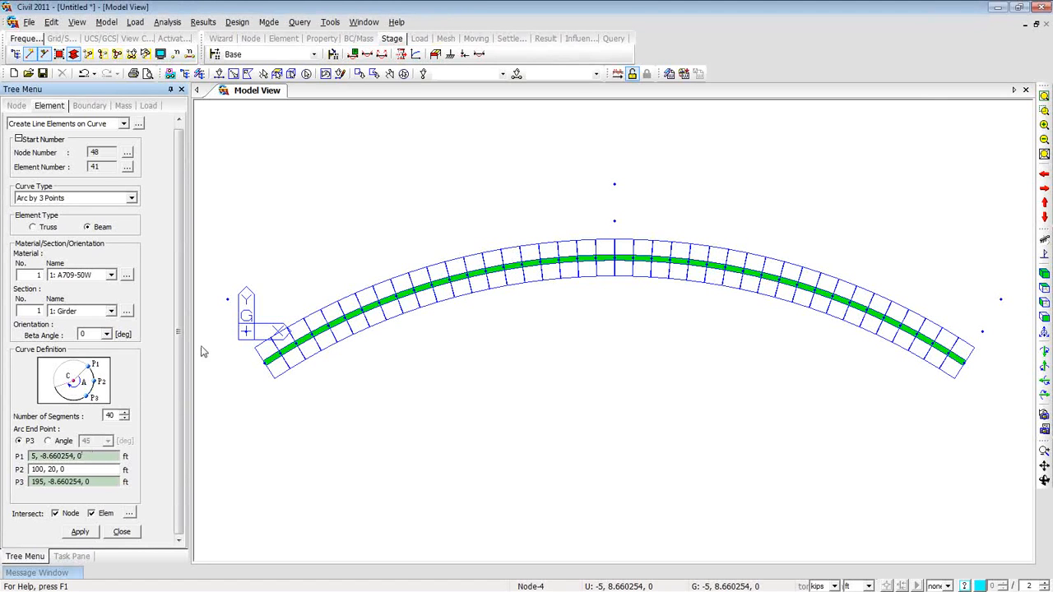
click(246, 331)
click(613, 222)
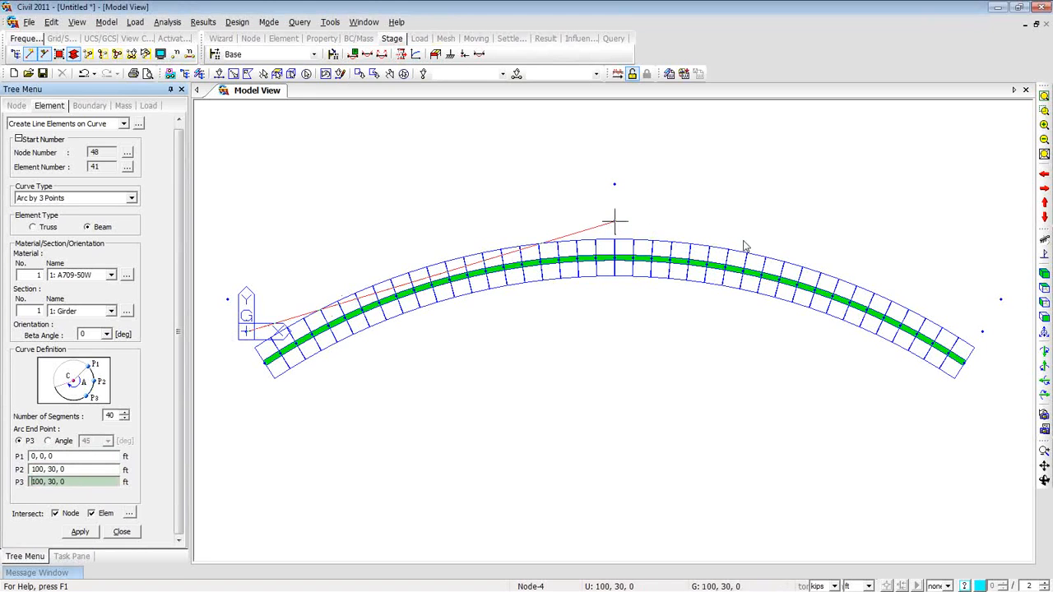
click(990, 330)
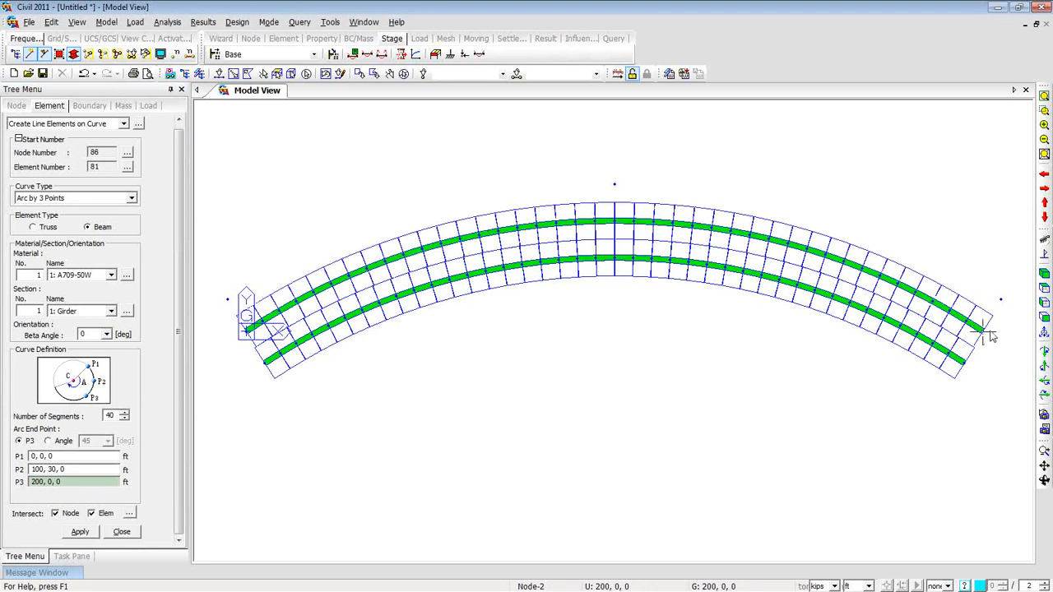
Step: Create the outer girder arc through the nodes at -5, 8.660254, 0; 100, 40, 0 and 205, 8.660254, 0
click(82, 459)
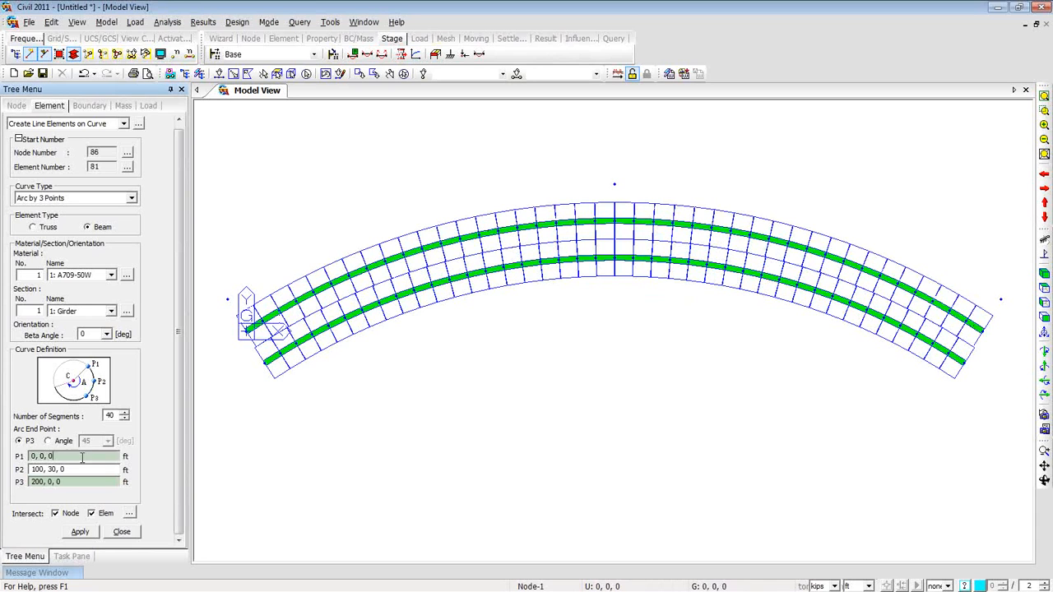
click(227, 300)
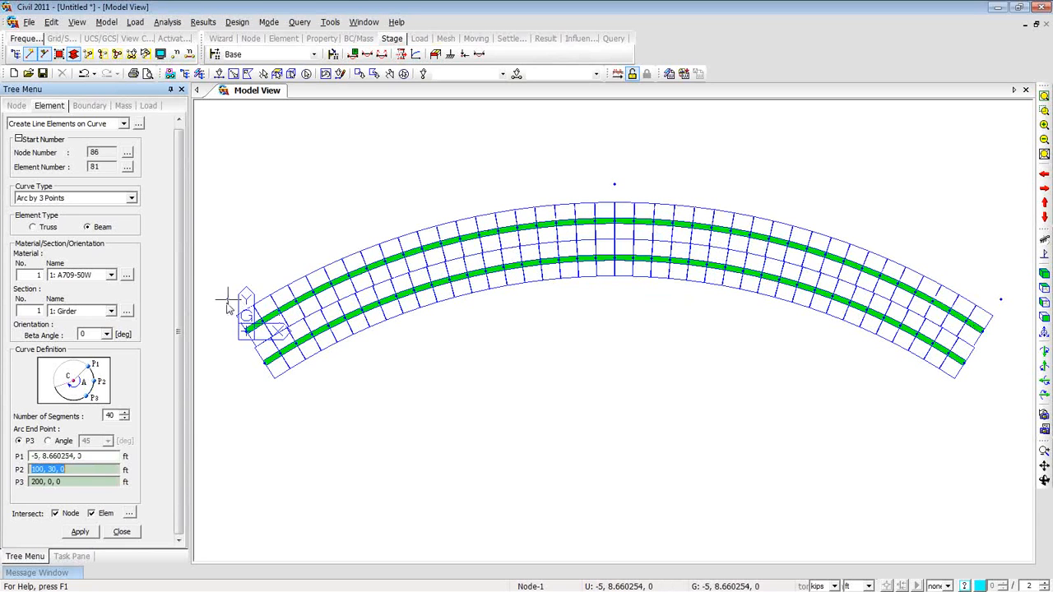
click(614, 184)
click(1002, 299)
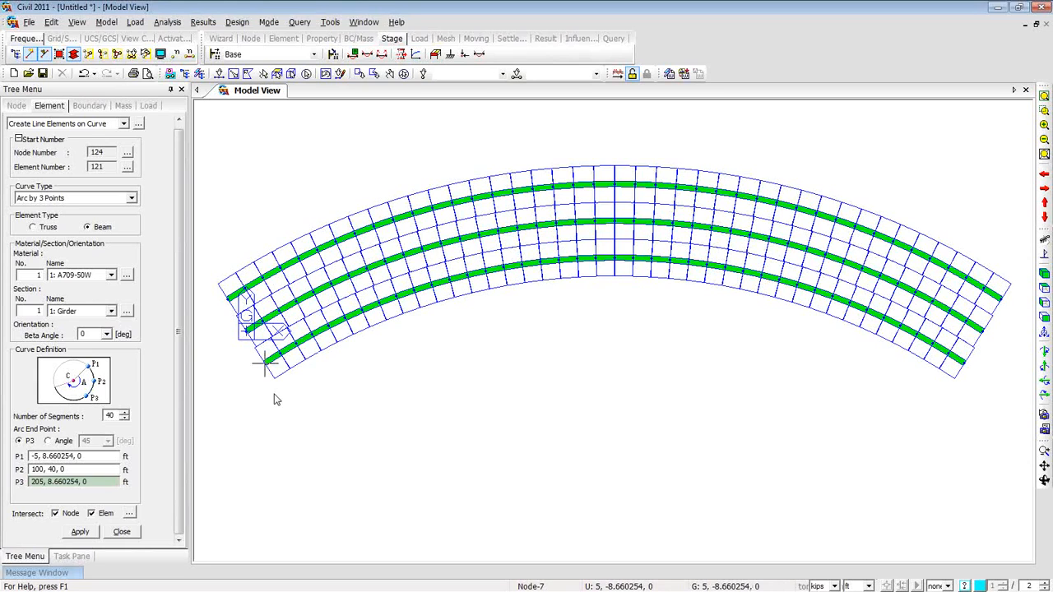
Step: Inspect the three girders in 3D, then return to the top view and display them as lines without section shapes
ctrl+middle_drag(273, 395, 367, 376)
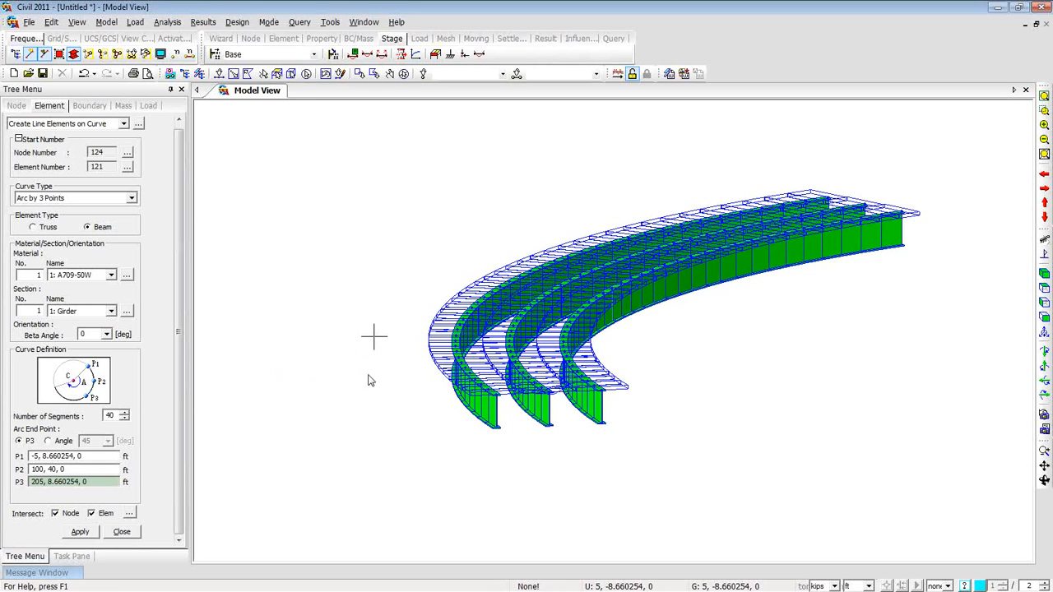
click(1044, 290)
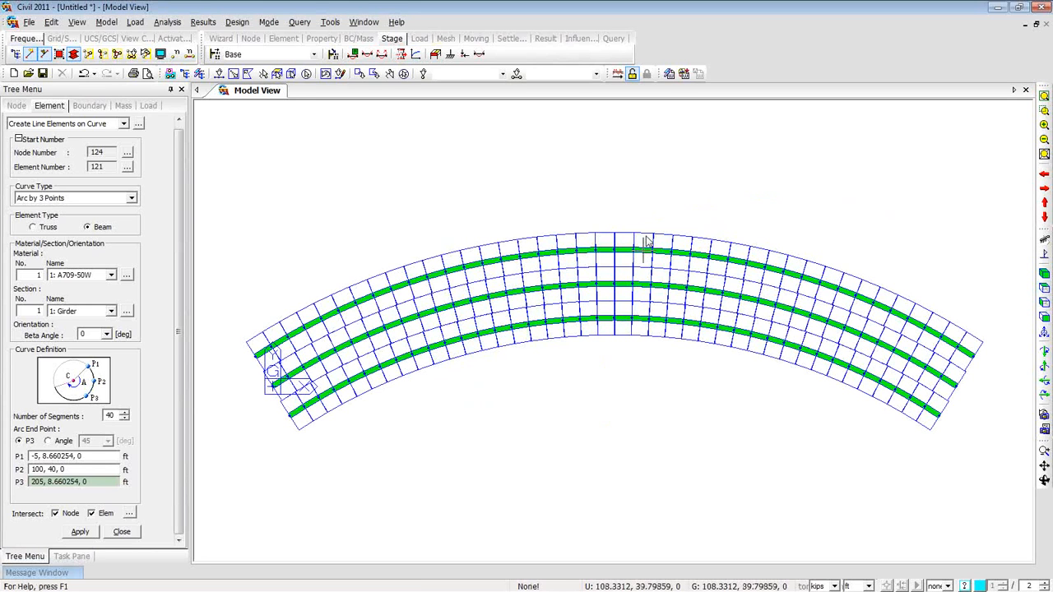
click(73, 54)
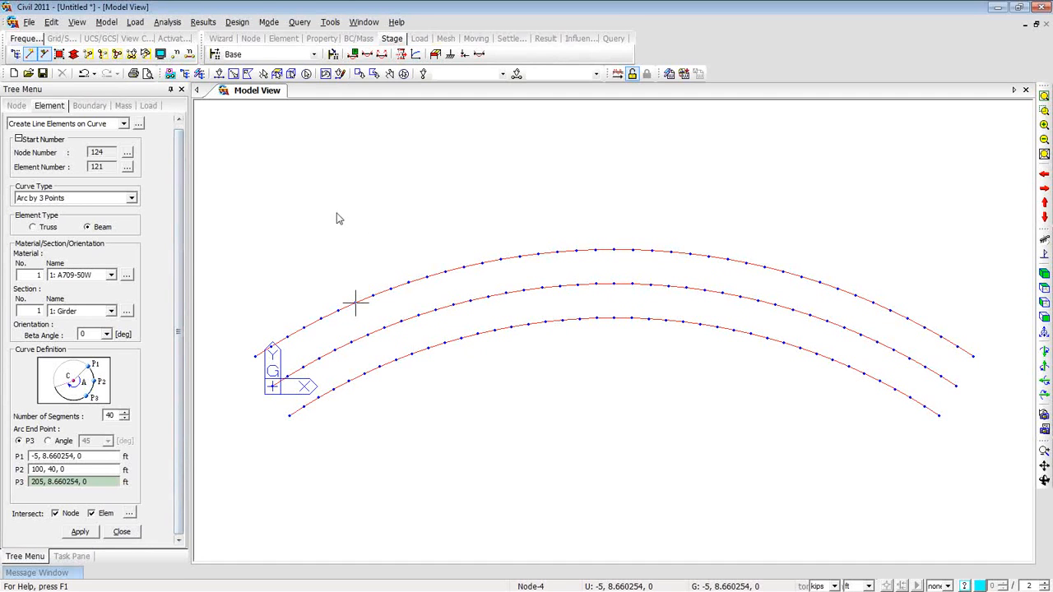
Step: Create a general beam with section 2: Diaphragm across the girders at the origin end, from inner node 7 to outer node 4
right_click(311, 144)
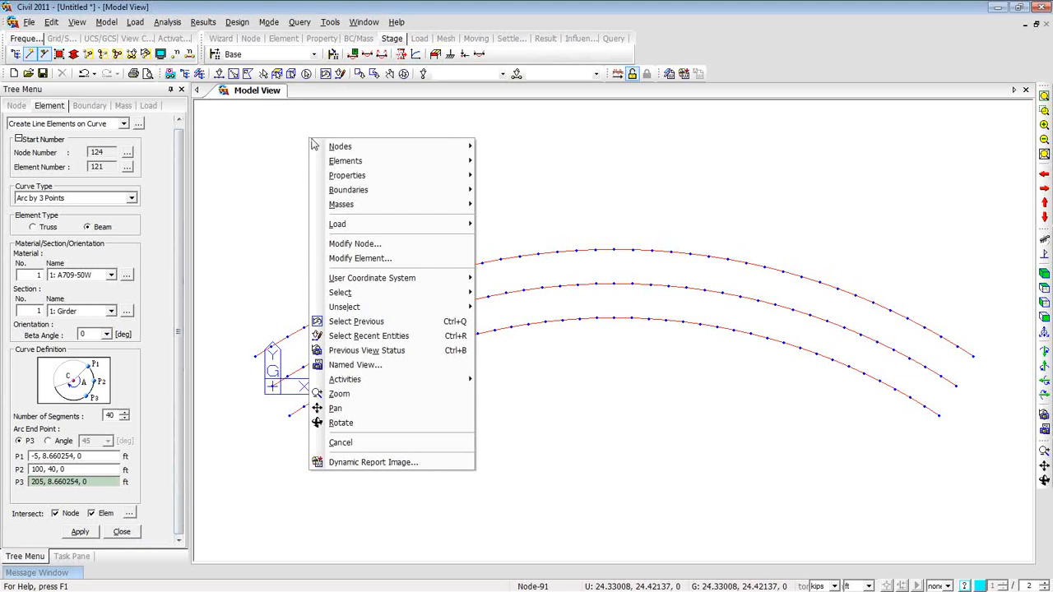
mouse_move(325, 164)
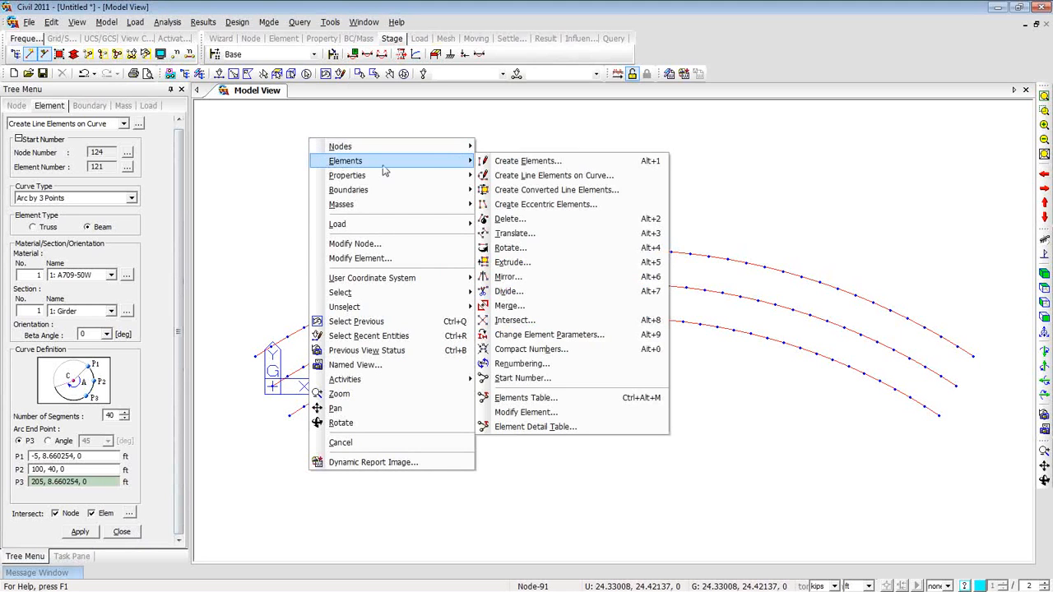
click(510, 165)
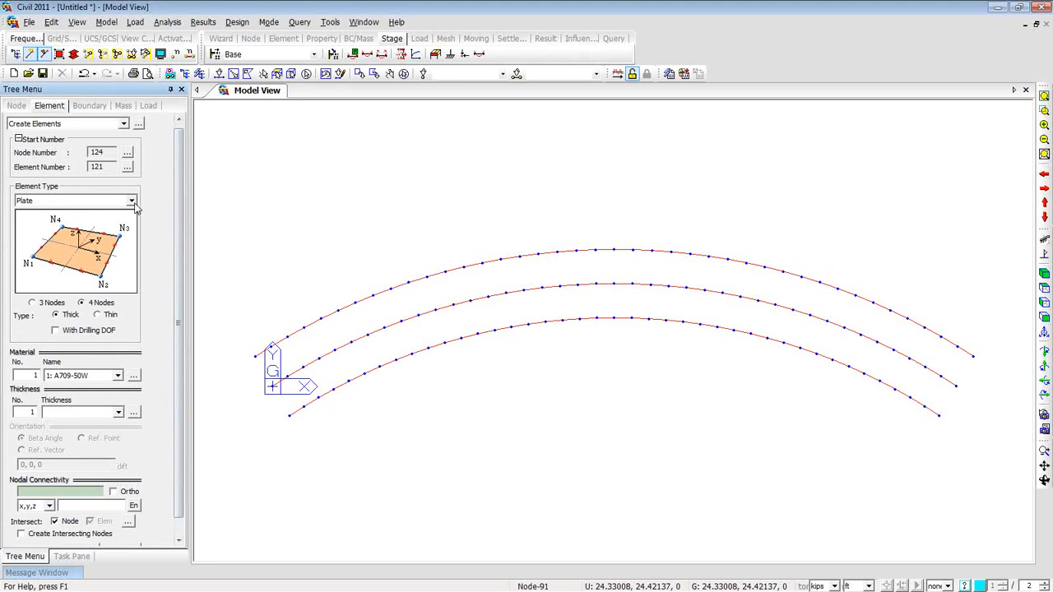
click(133, 202)
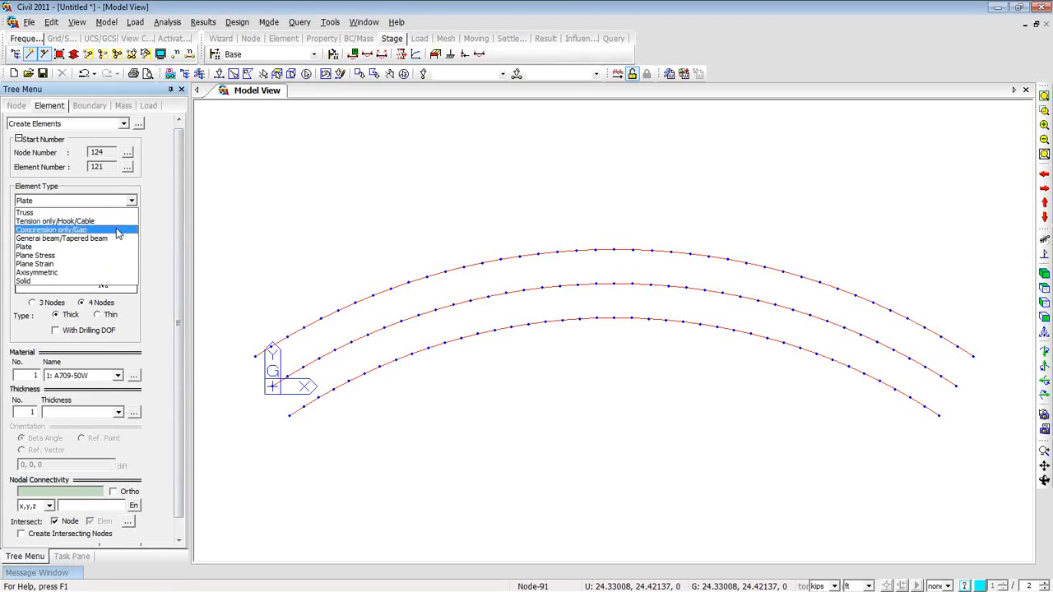
click(116, 241)
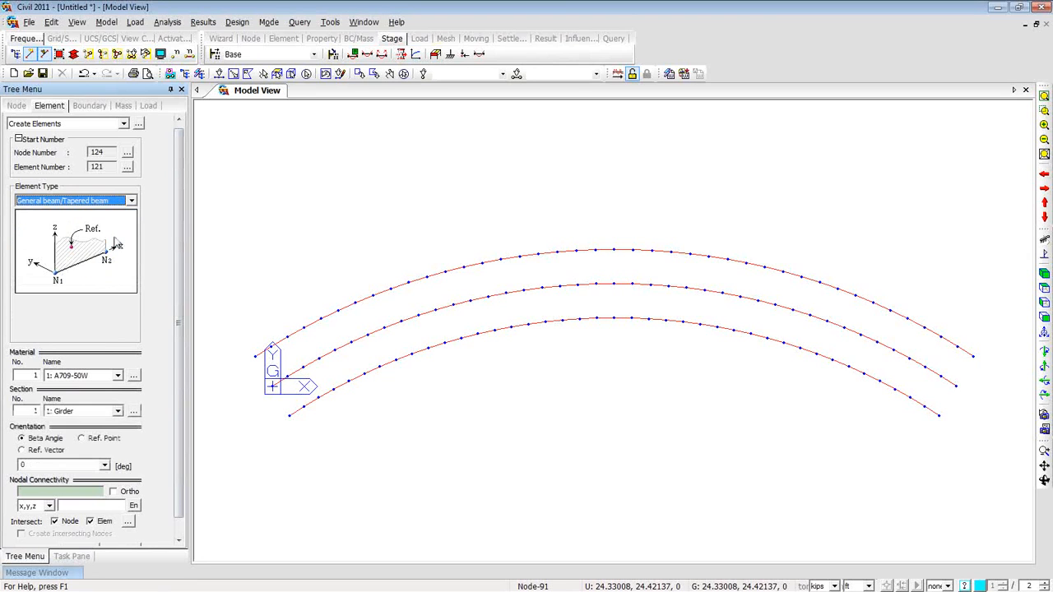
drag(175, 230, 177, 249)
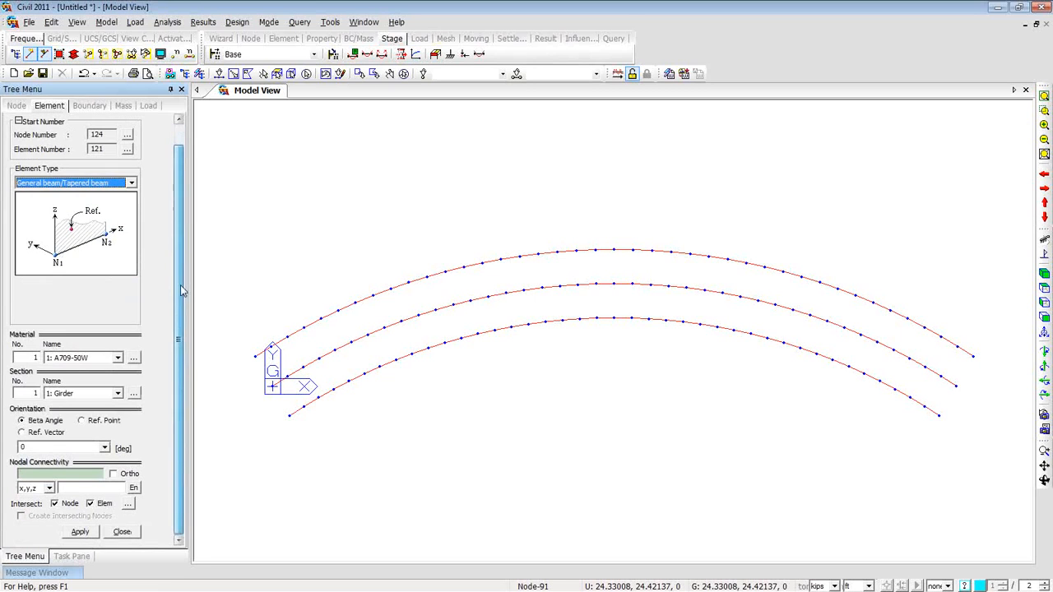
click(117, 393)
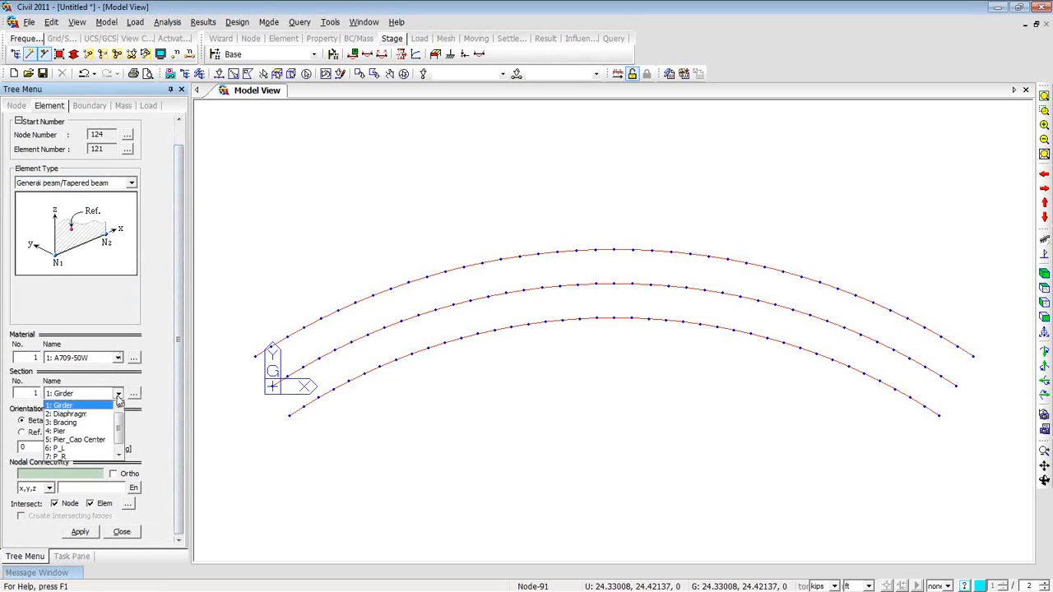
click(106, 414)
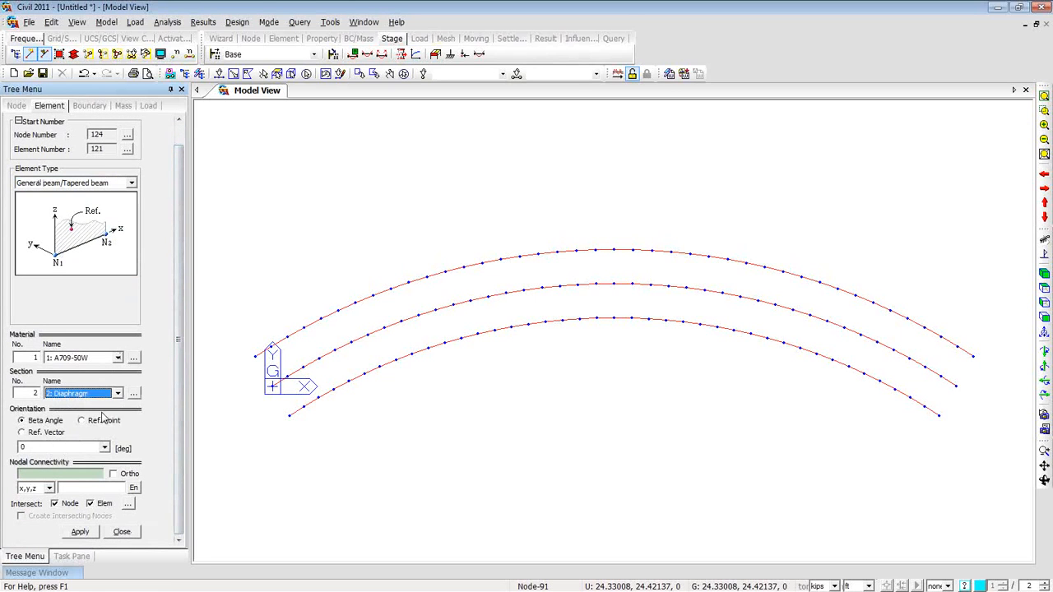
click(80, 472)
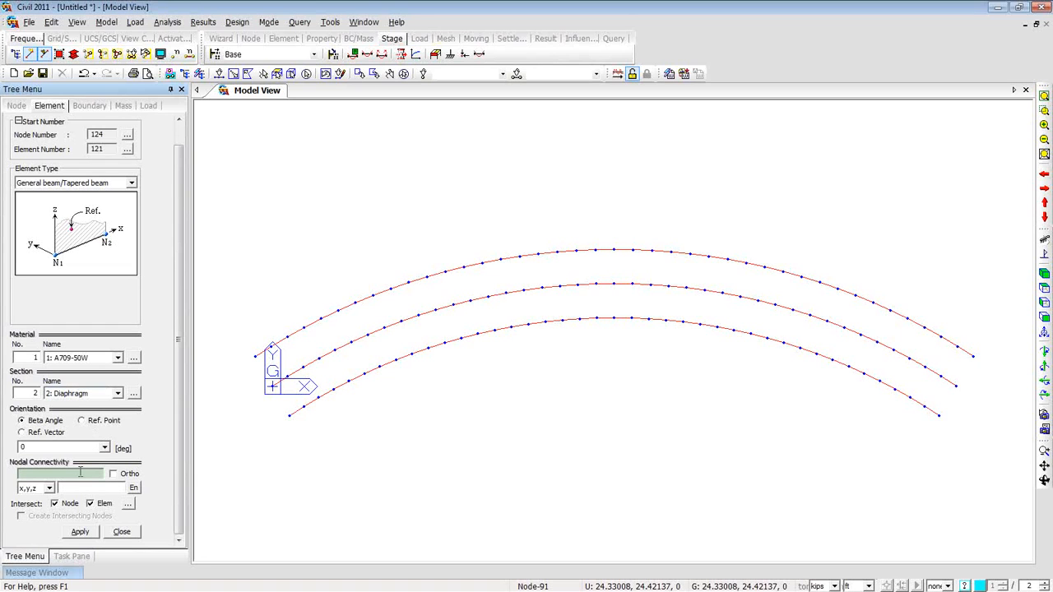
click(290, 416)
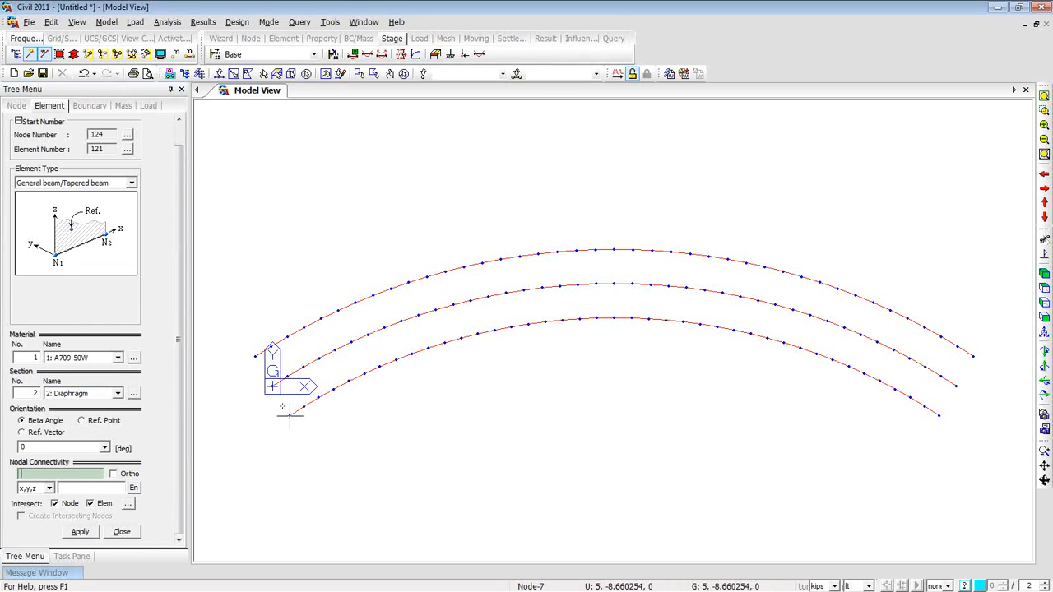
click(254, 357)
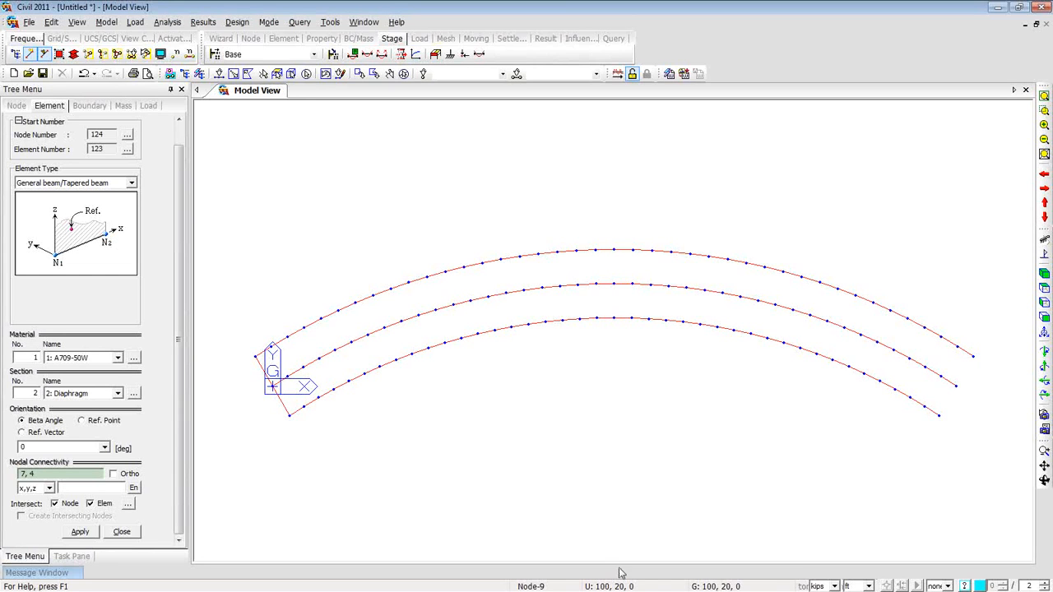
Step: Add diaphragm beams from the inner to the outer girder at midspan and at the far end
click(614, 318)
click(614, 249)
click(939, 416)
click(973, 357)
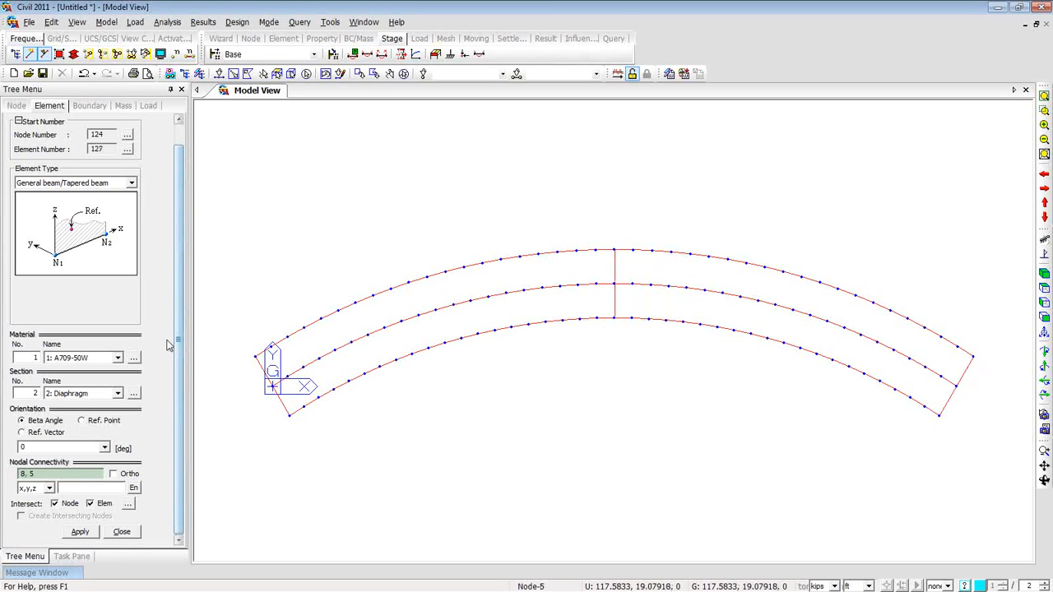
Step: Create a beam with section 3: Bracing between the inner and outer girders, four segments from the origin end, from node 13 to 89
click(117, 394)
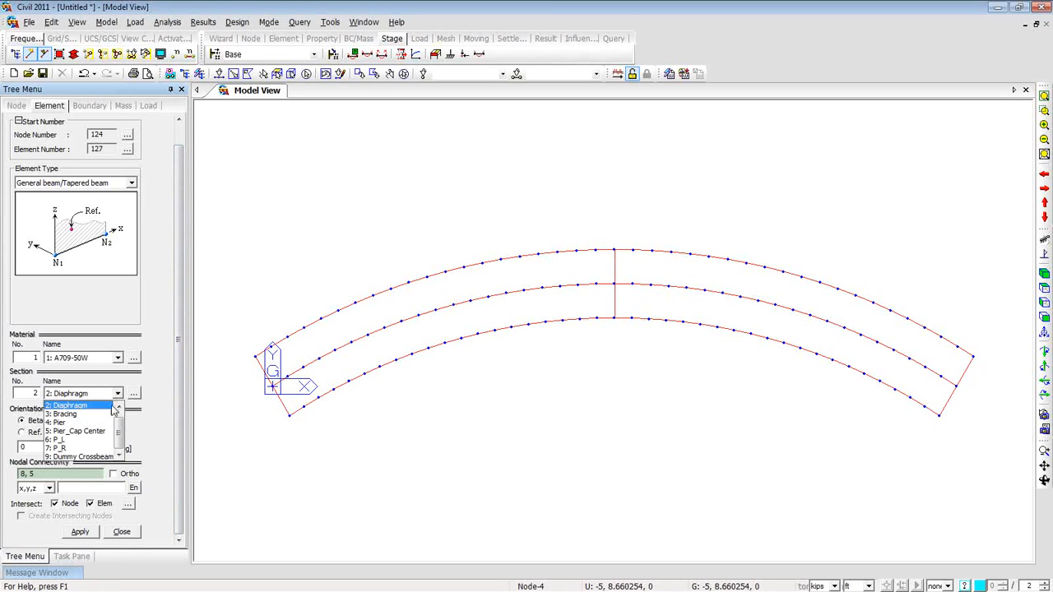
click(106, 414)
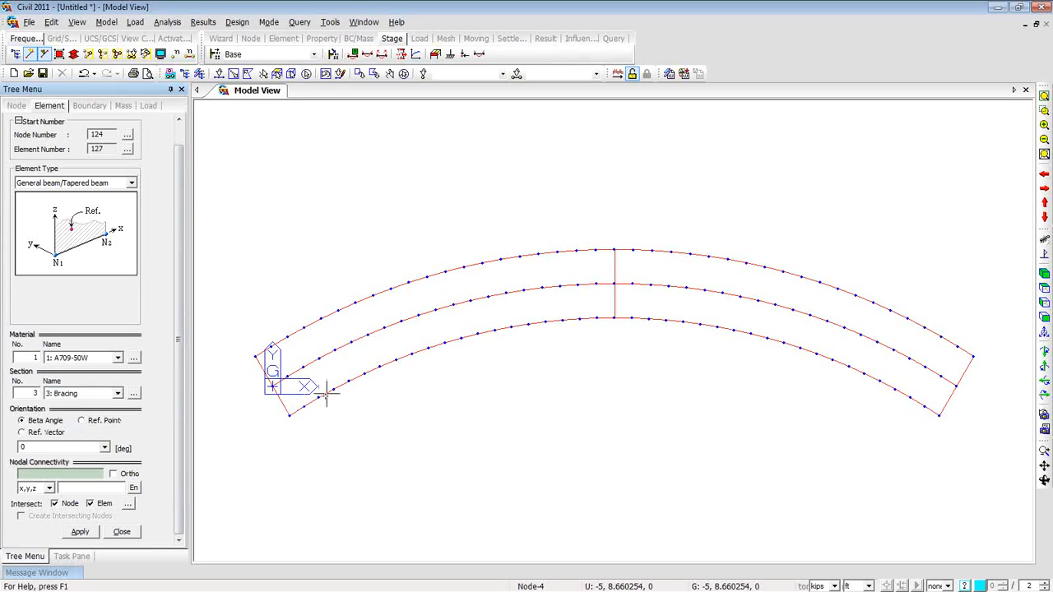
click(347, 381)
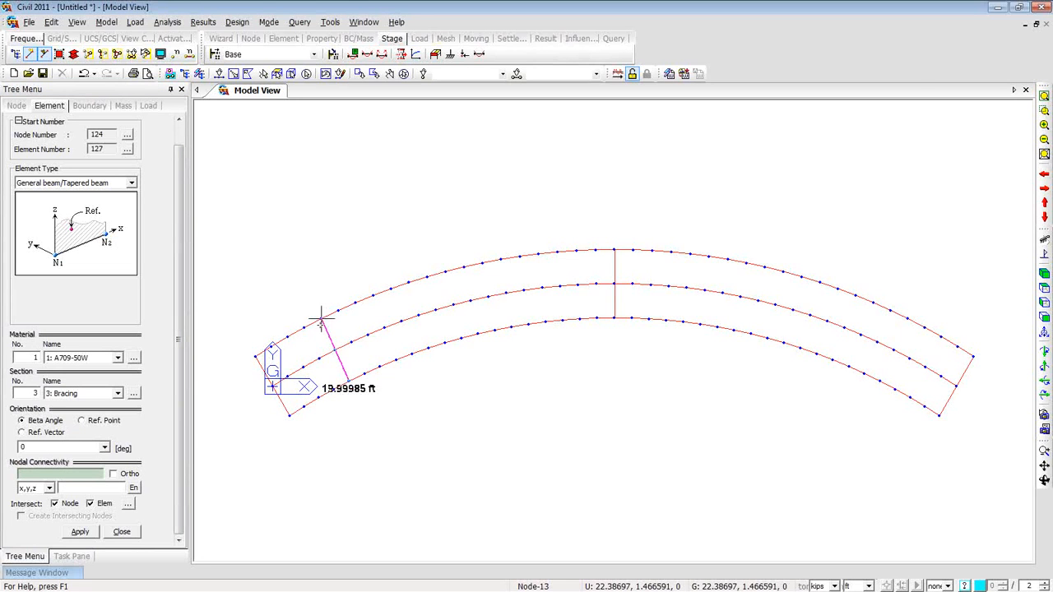
click(320, 317)
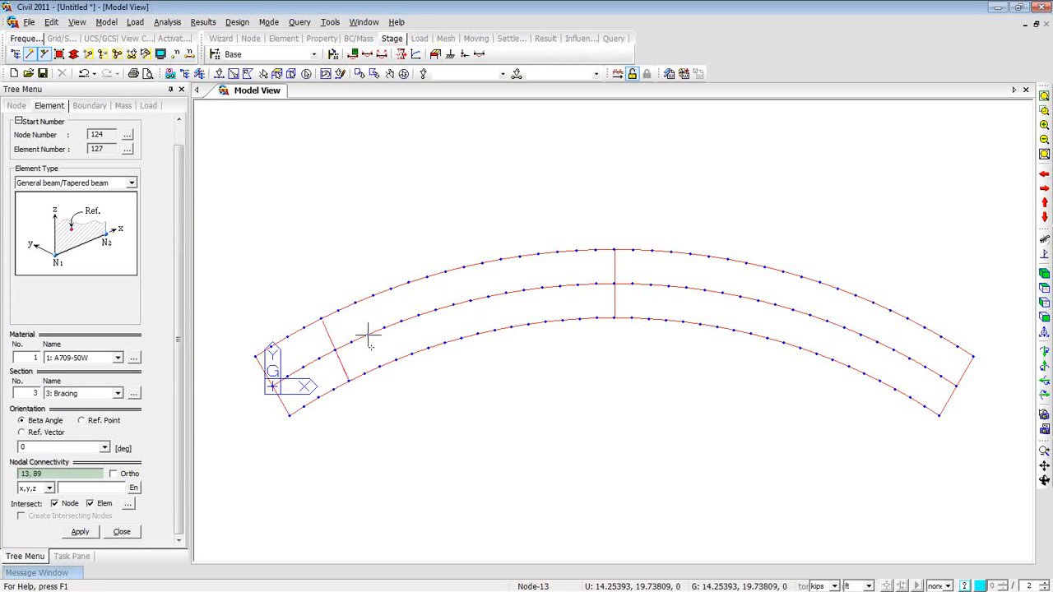
Step: Add three section 3: Bracing beams from inner-girder nodes 17, 21 and 25 across to the outer girder, up to midspan
click(412, 354)
click(393, 288)
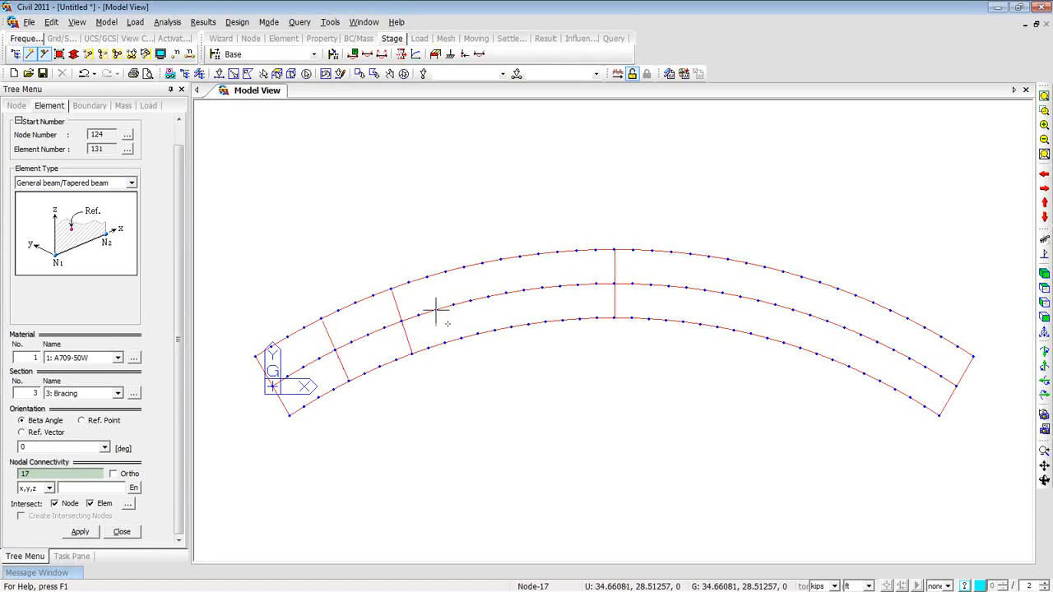
click(477, 334)
click(464, 267)
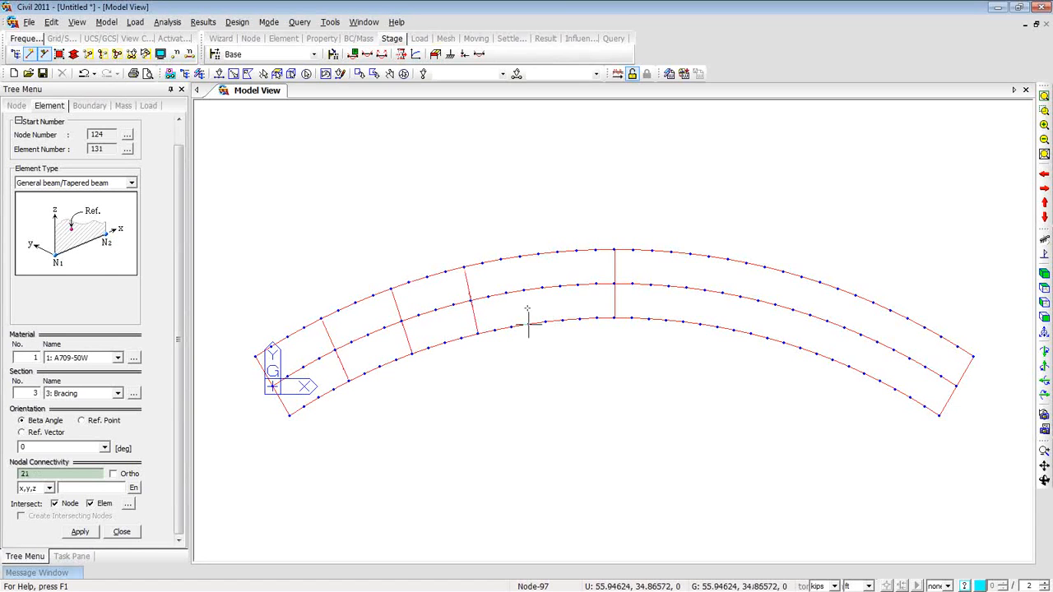
click(545, 320)
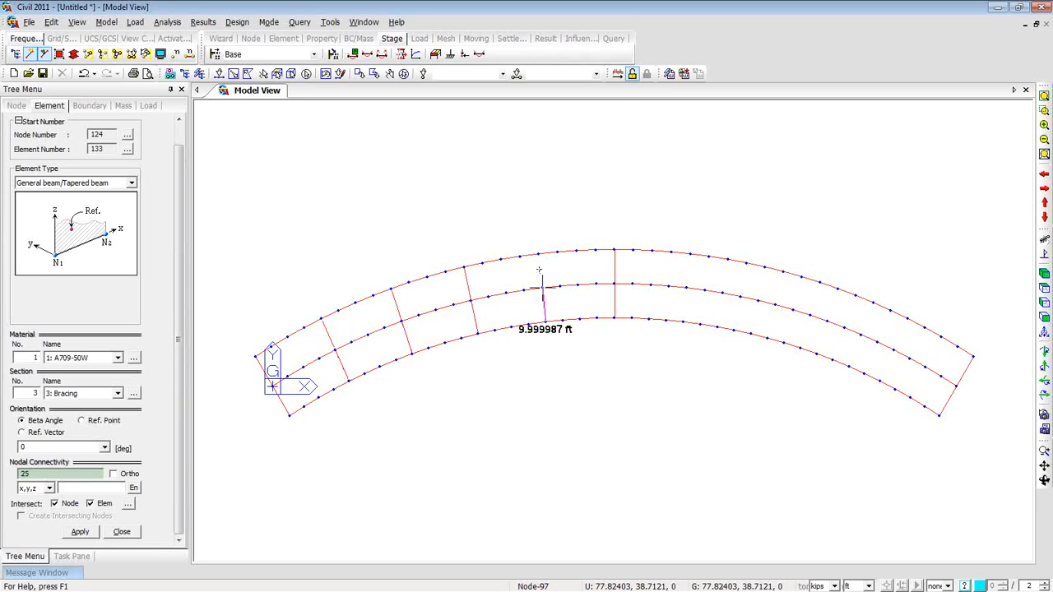
click(540, 254)
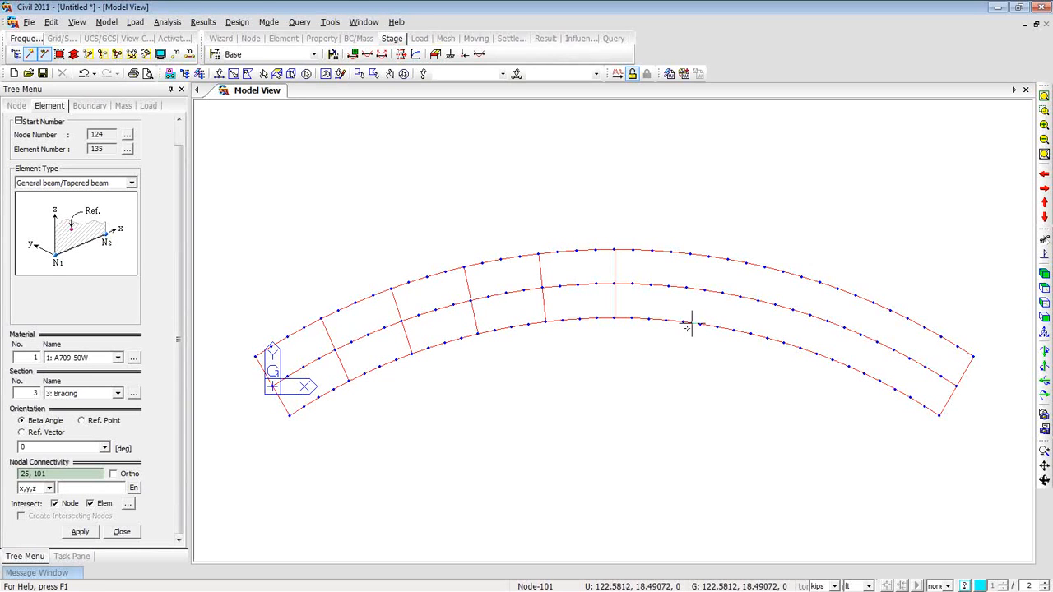
Step: Add four bracing beams from the inner to the outer girder between midspan and the far end, one every four segments
click(684, 321)
click(690, 255)
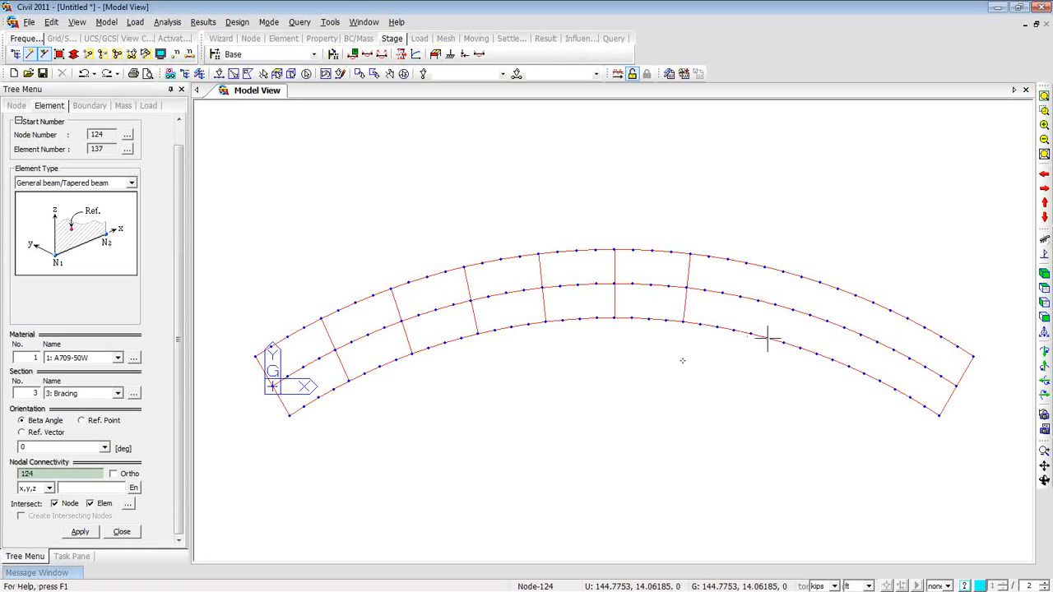
click(750, 334)
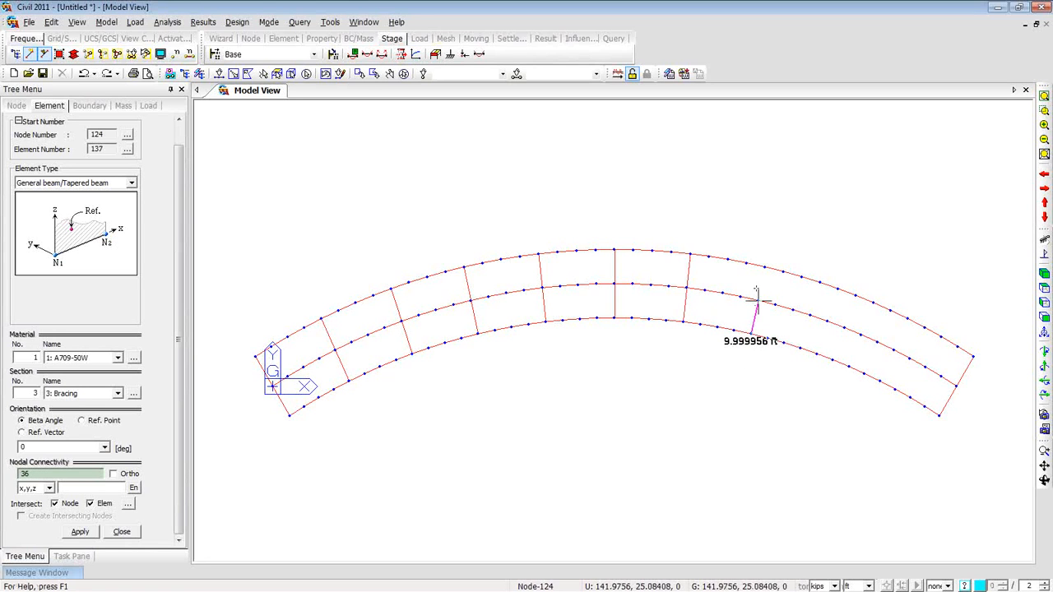
click(763, 268)
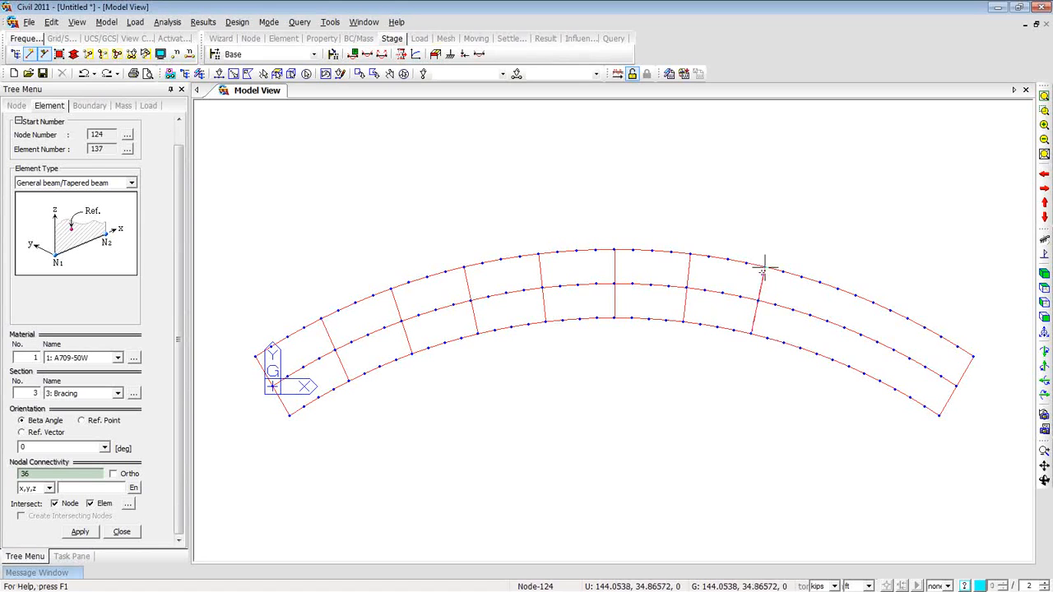
click(817, 354)
click(839, 289)
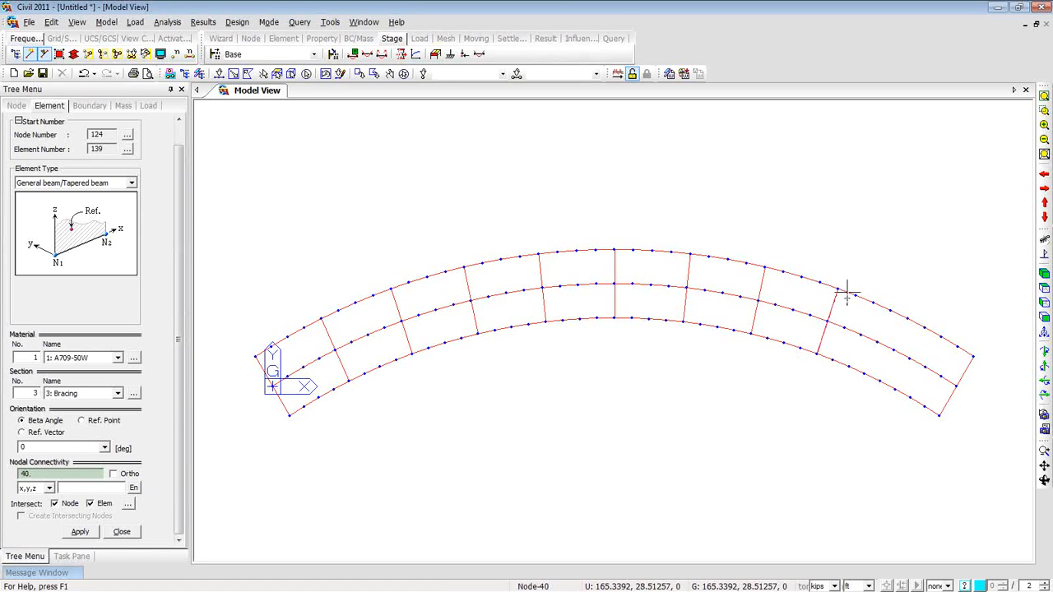
click(879, 380)
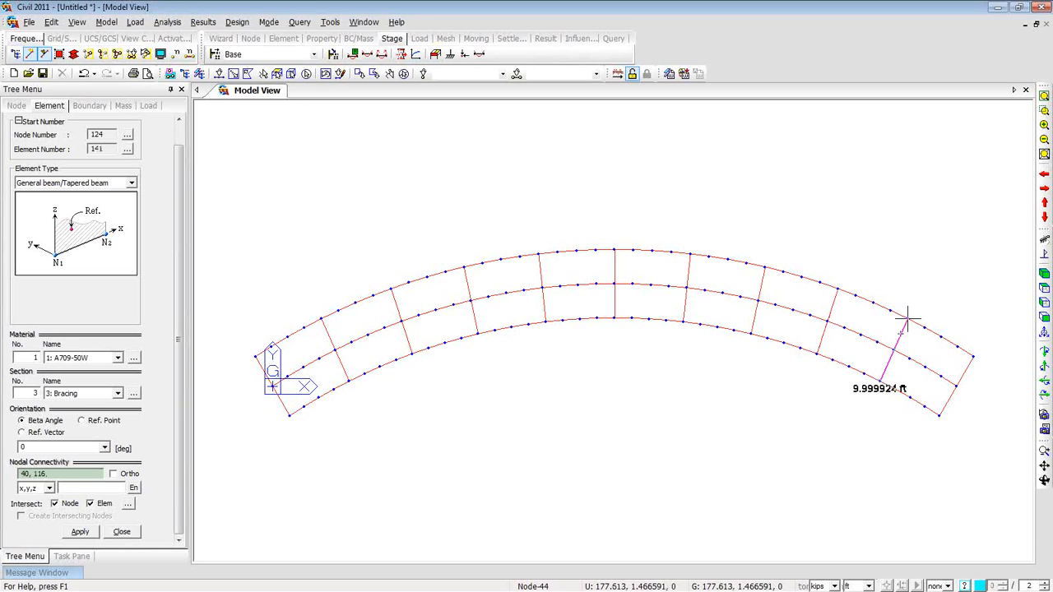
click(907, 318)
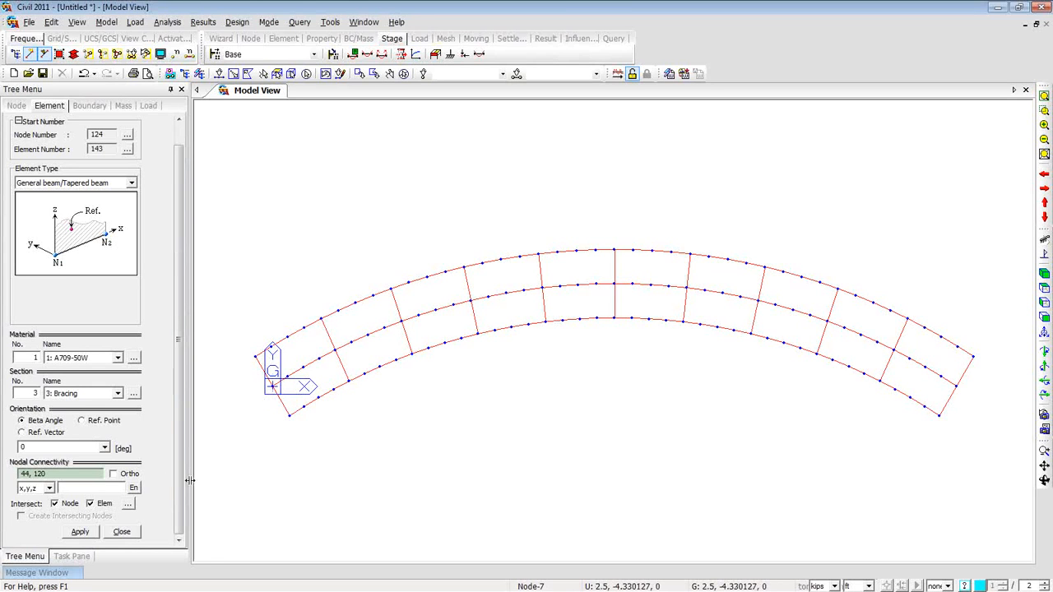
click(121, 531)
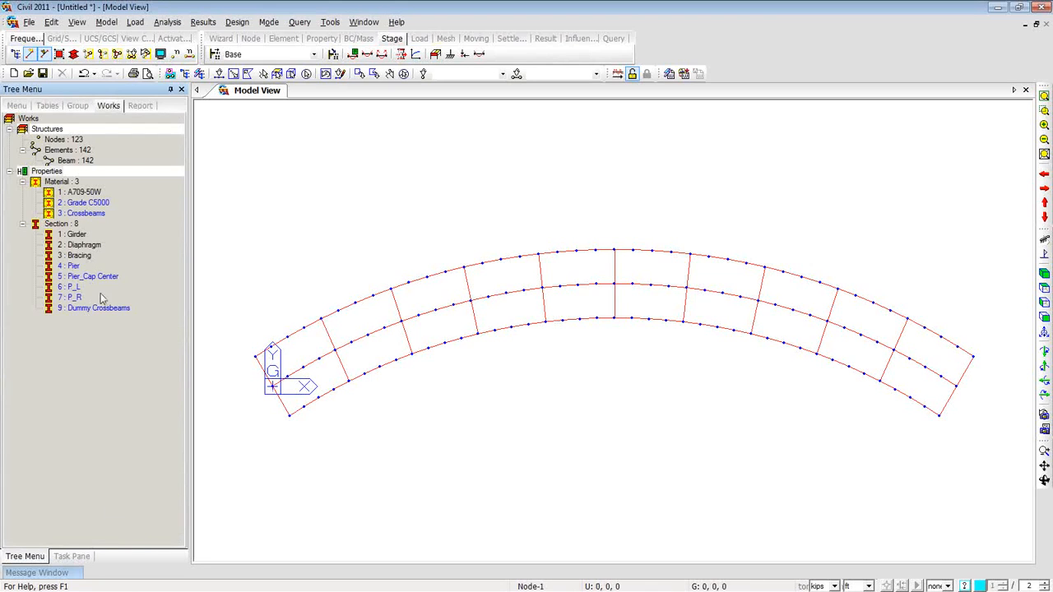
Step: Select all elements with sections 2: Diaphragm and 3: Bracing and activate only those elements in the model view
click(82, 244)
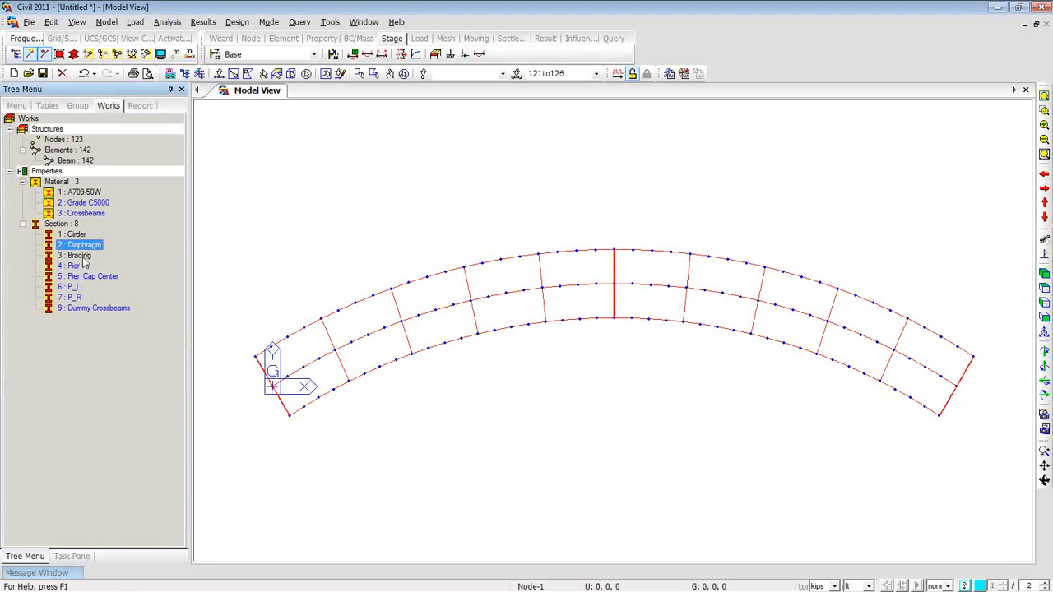
ctrl+click(80, 256)
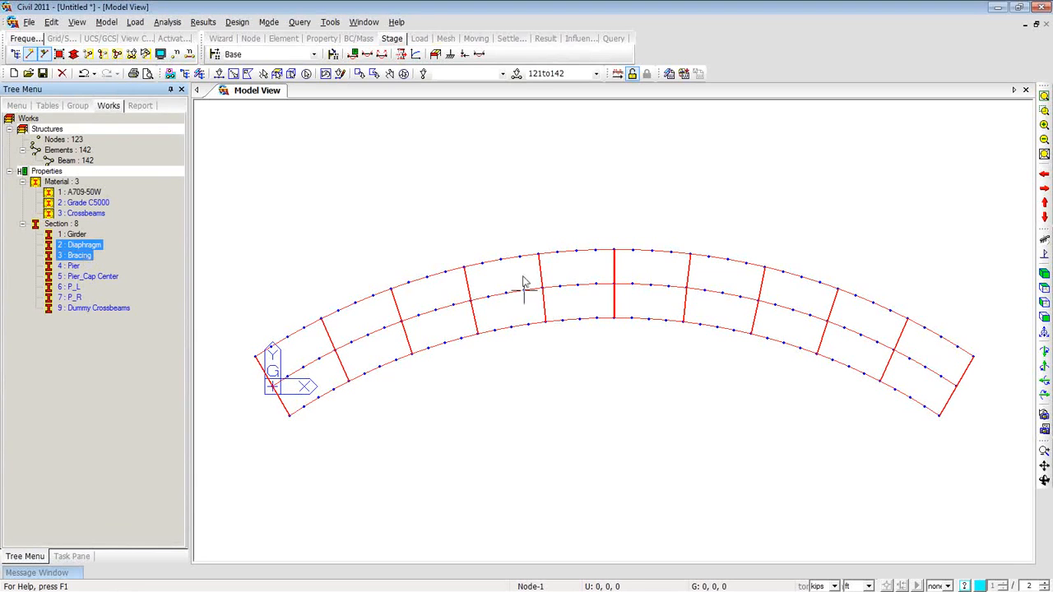
click(90, 60)
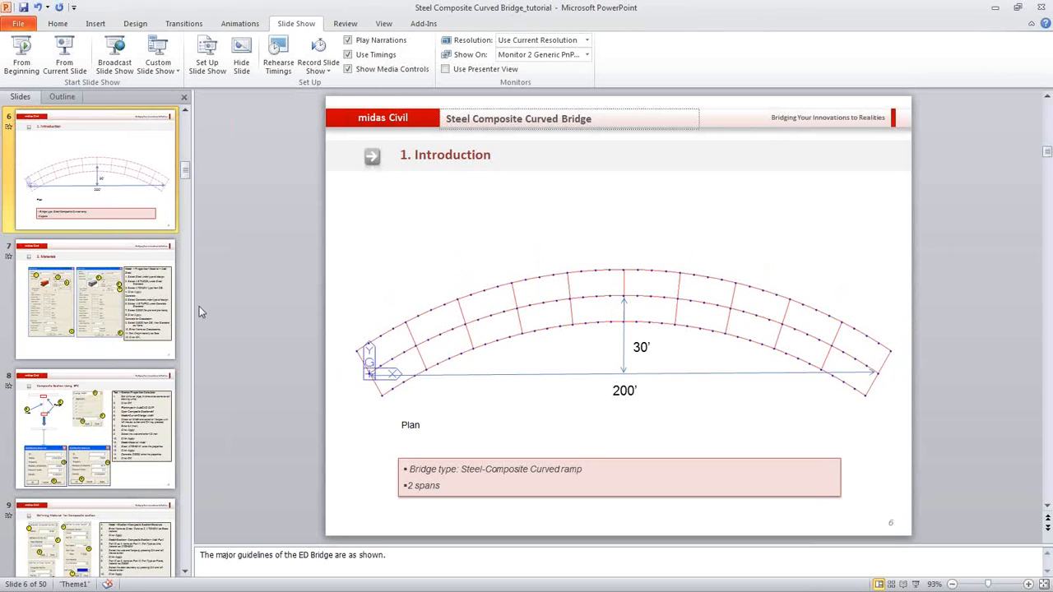
Step: Switch to the PowerPoint tutorial, find slide 21 on end diaphragm modeling and show it full screen
scroll(107, 327, down, 5)
scroll(107, 328, down, 4)
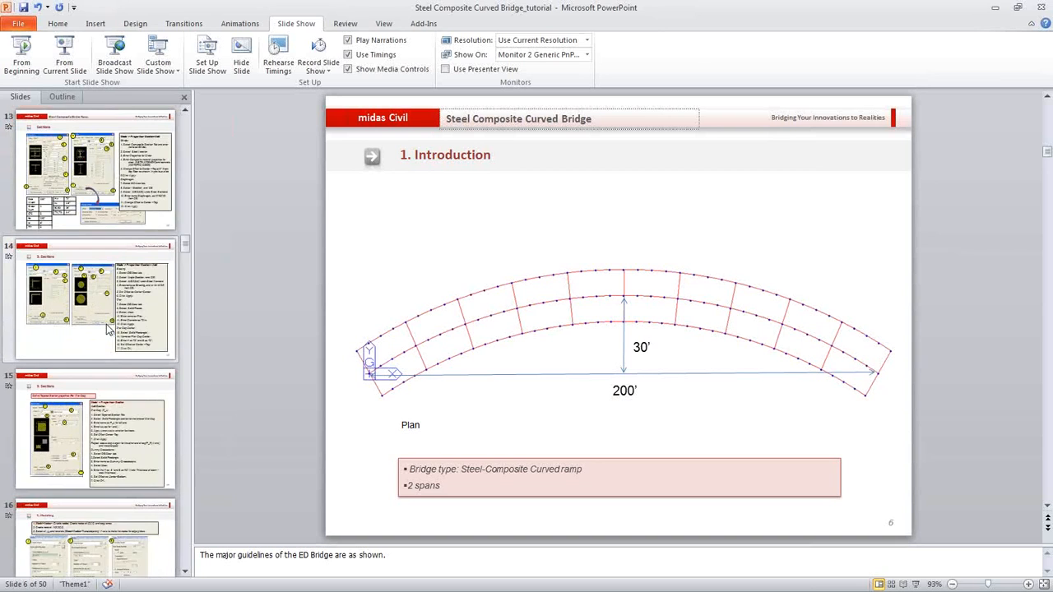
scroll(107, 329, down, 3)
scroll(107, 330, down, 3)
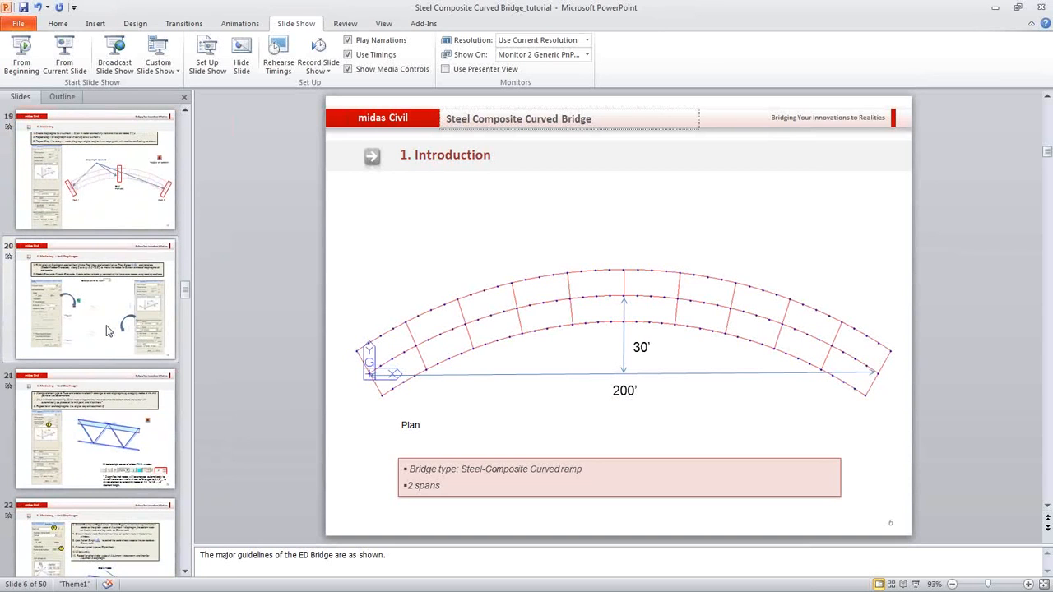
click(107, 434)
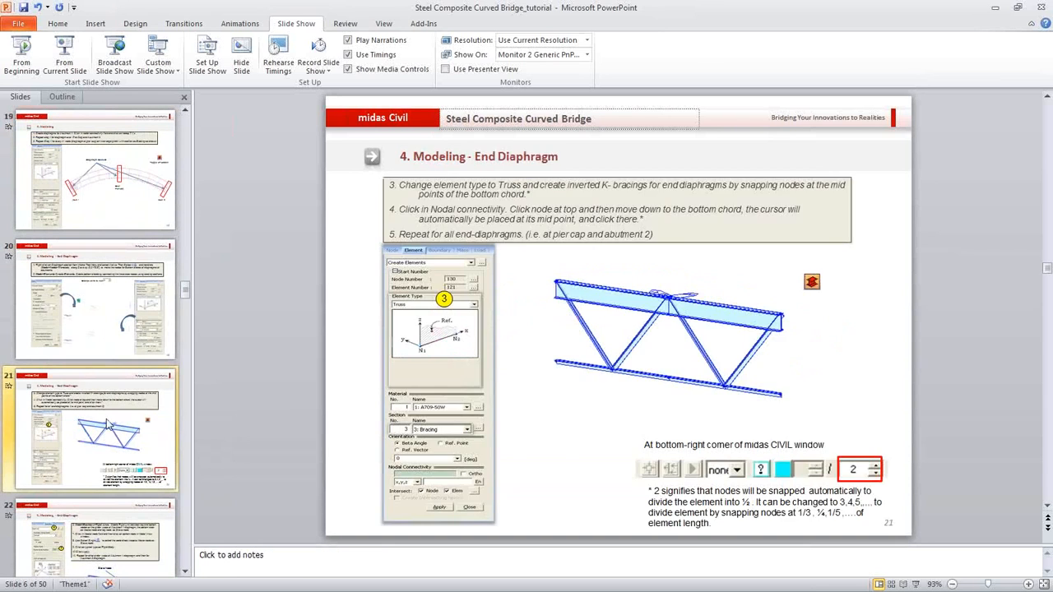
click(65, 58)
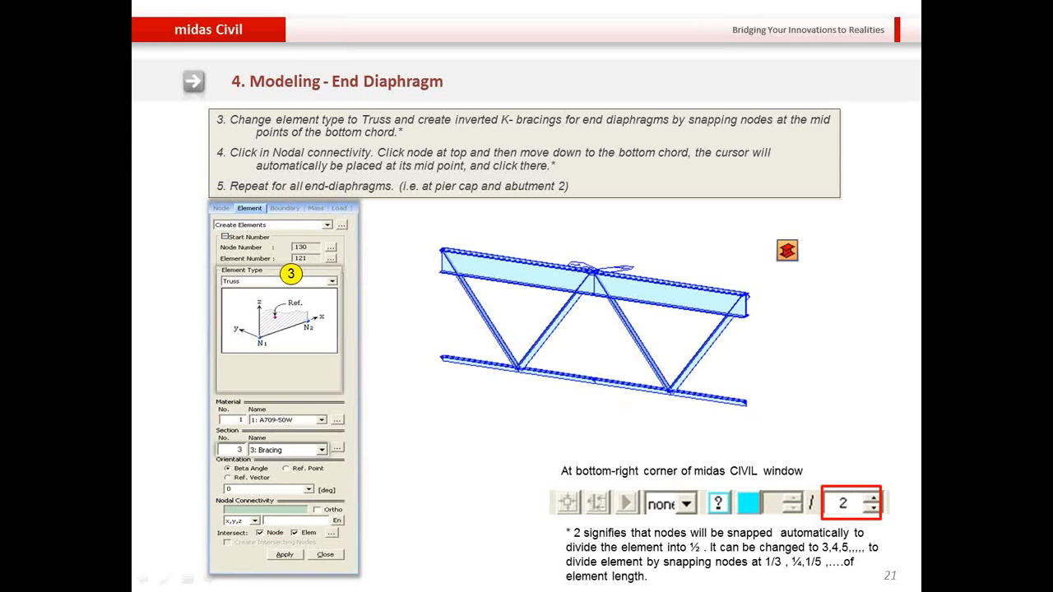
Step: Switch back to midas Civil and select the nodes and elements of the three diaphragms at both ends and midspan
key(alt+Tab)
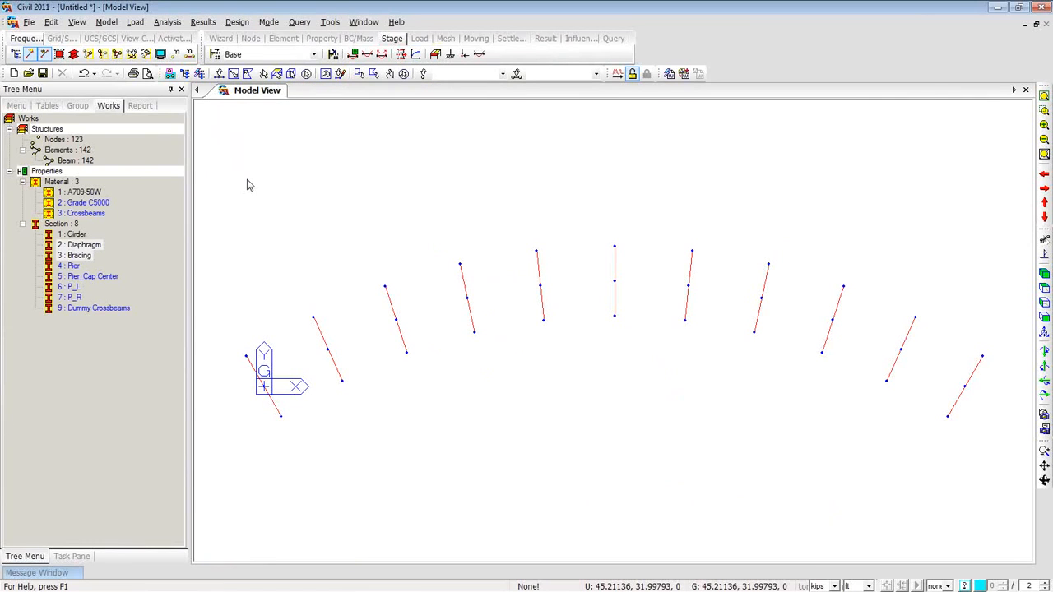
click(219, 73)
drag(236, 329, 293, 432)
drag(594, 220, 647, 347)
drag(940, 323, 989, 458)
Step: Switch the length unit to inches and copy the selected diaphragm nodes by 0,0,-76.8 with Translate Nodes
right_click(257, 175)
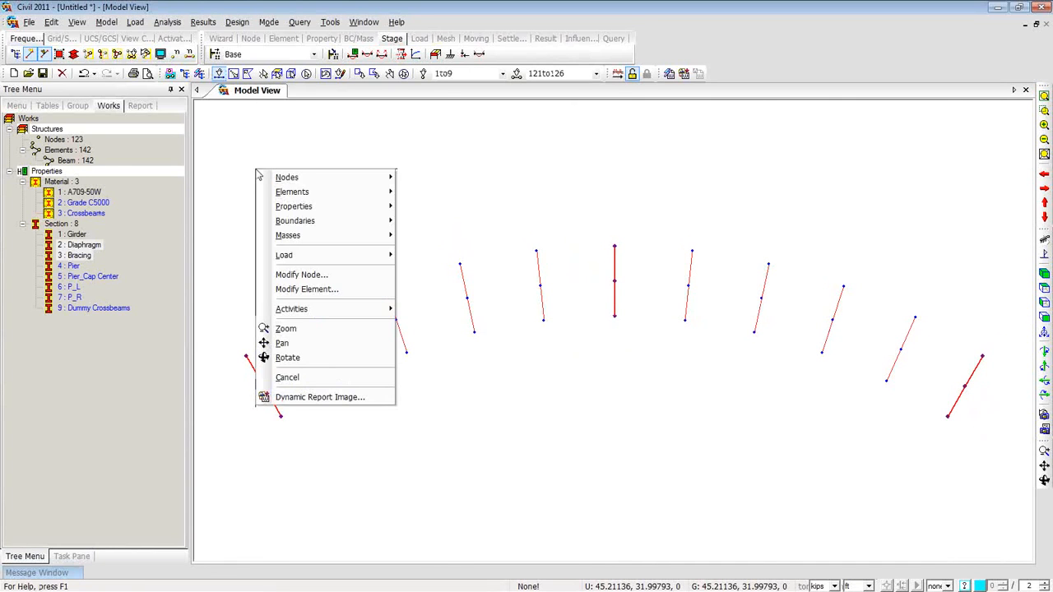
mouse_move(311, 176)
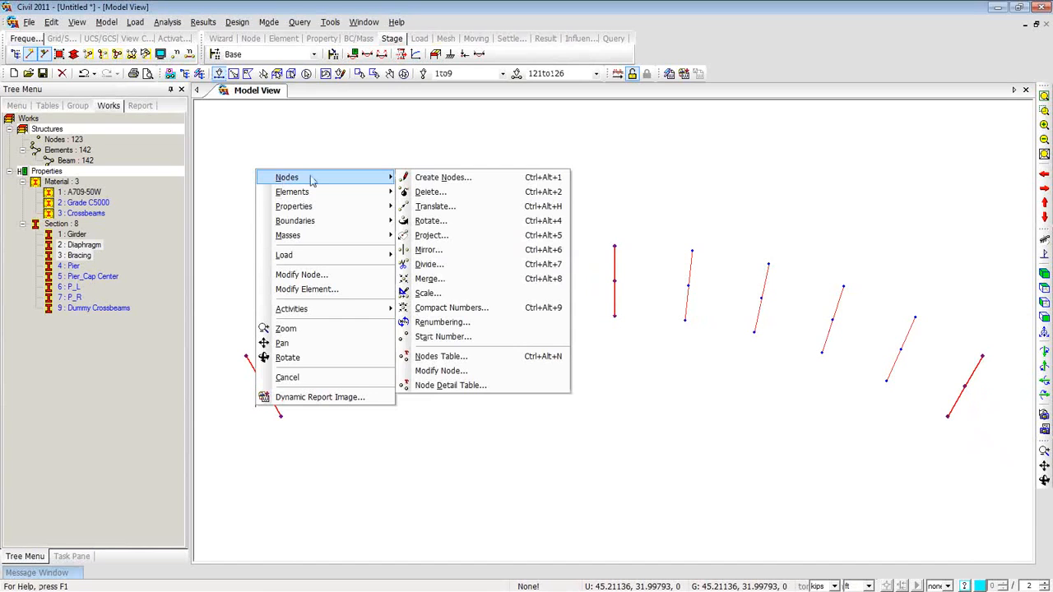
click(436, 207)
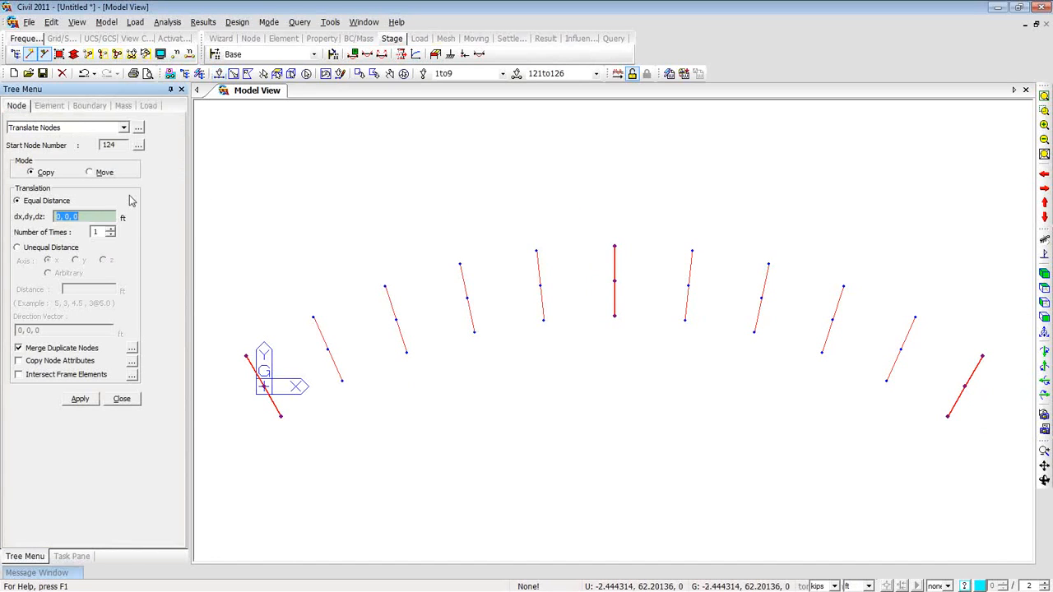
double_click(78, 216)
click(868, 586)
click(862, 572)
drag(57, 216, 133, 216)
text(0,0,-7)
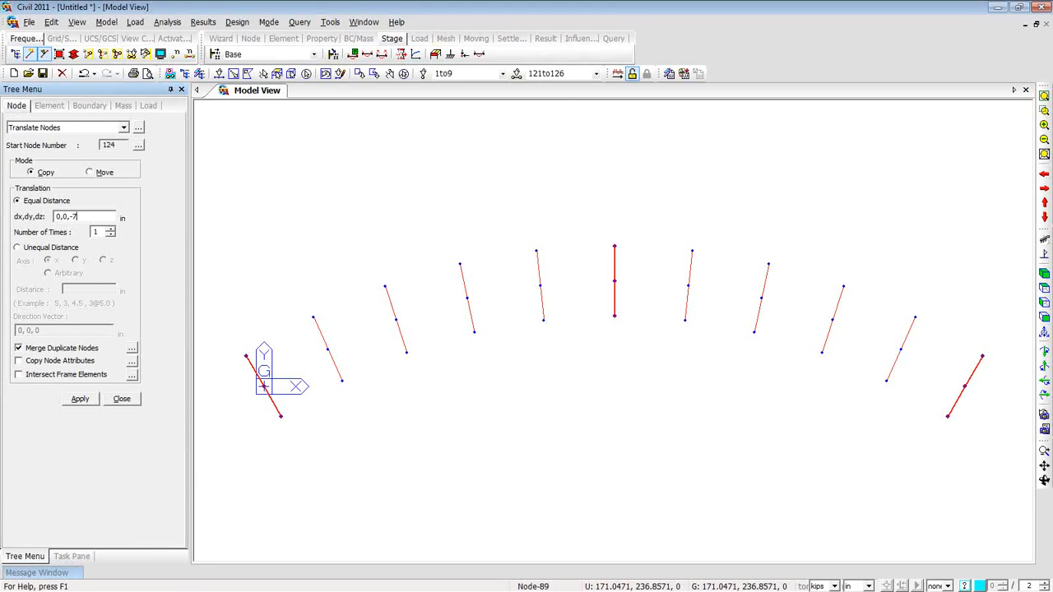
text(6.8)
click(80, 399)
Step: Select the nodes of the eight bracing lines and copy them by 0,0,-74.4 in
click(219, 74)
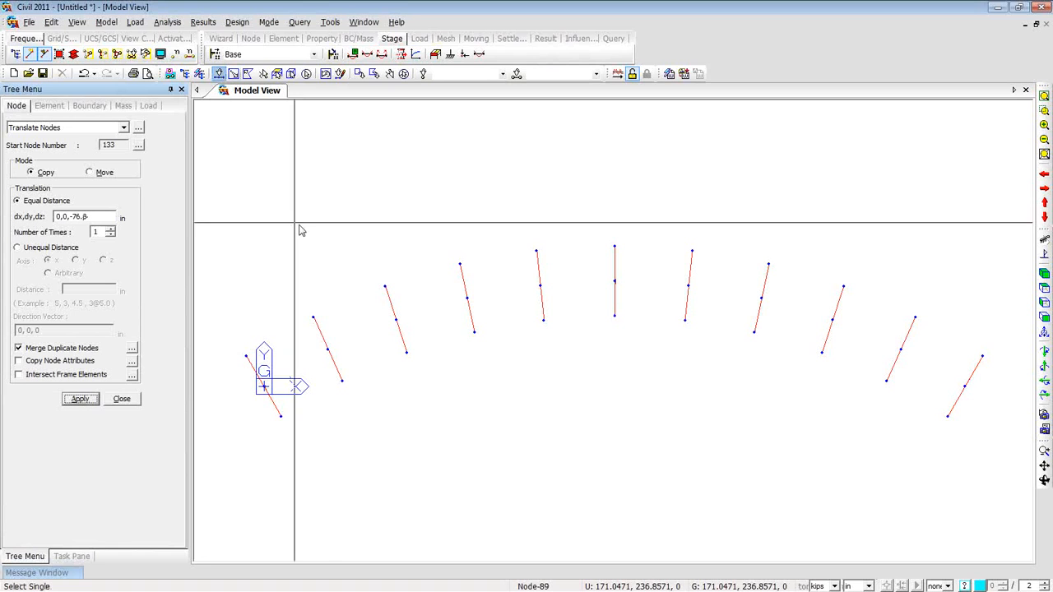
drag(274, 149, 575, 321)
drag(294, 288, 480, 397)
drag(349, 266, 566, 353)
drag(659, 207, 930, 400)
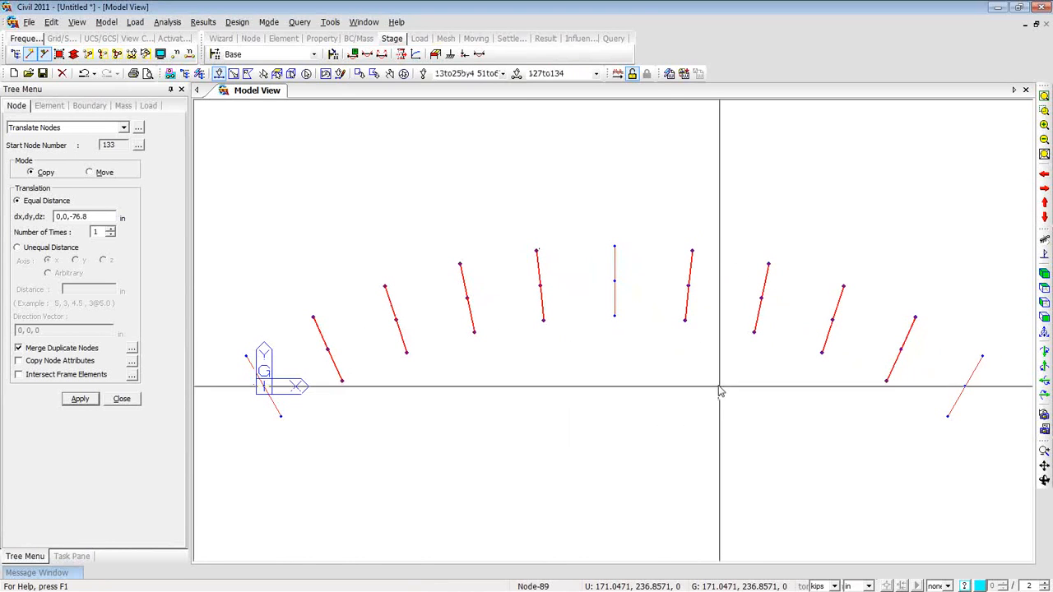
drag(75, 216, 91, 216)
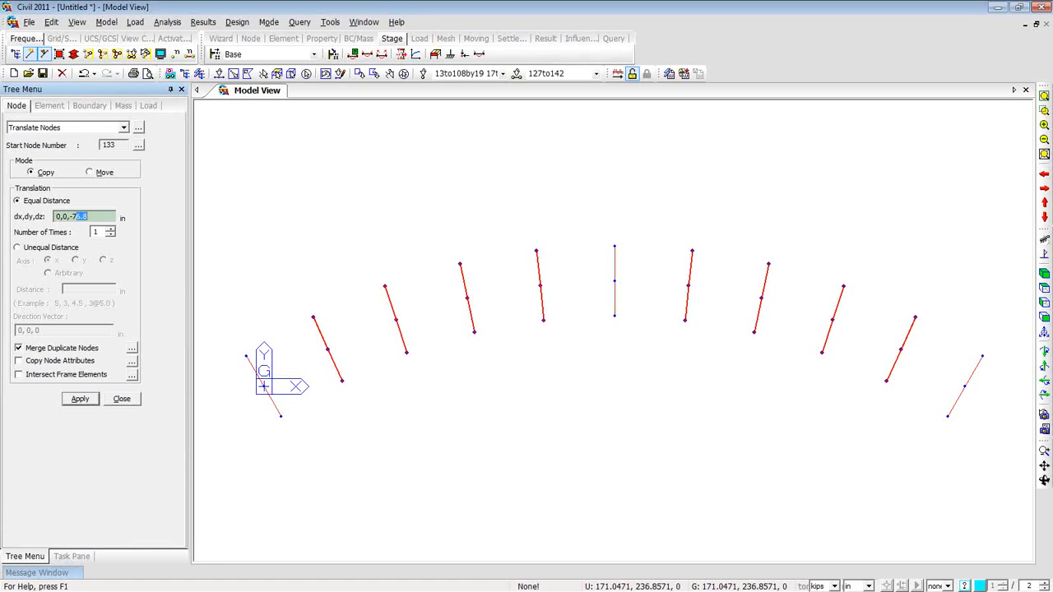
text(4)
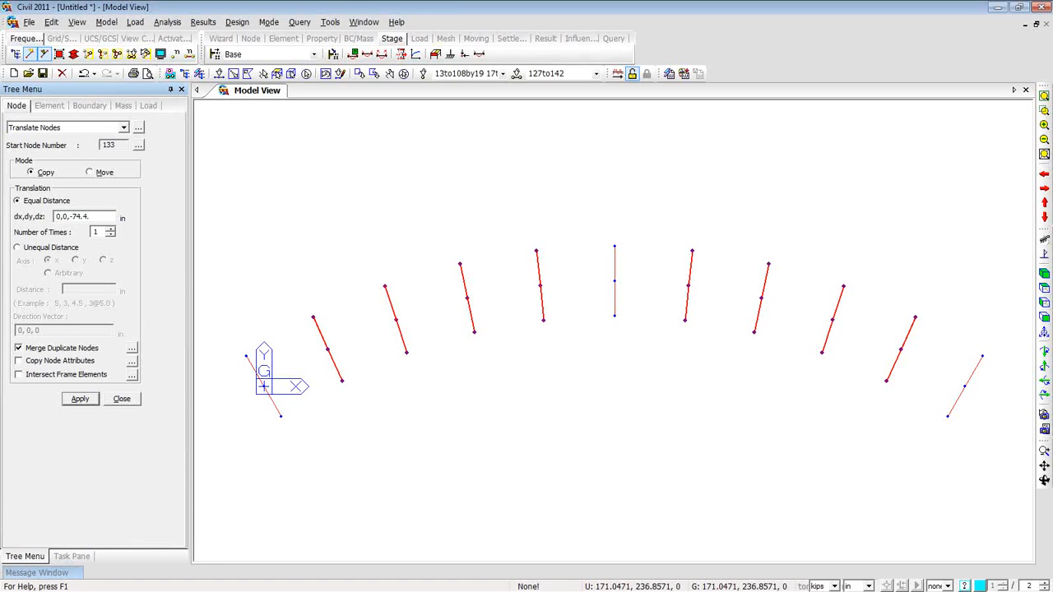
click(72, 400)
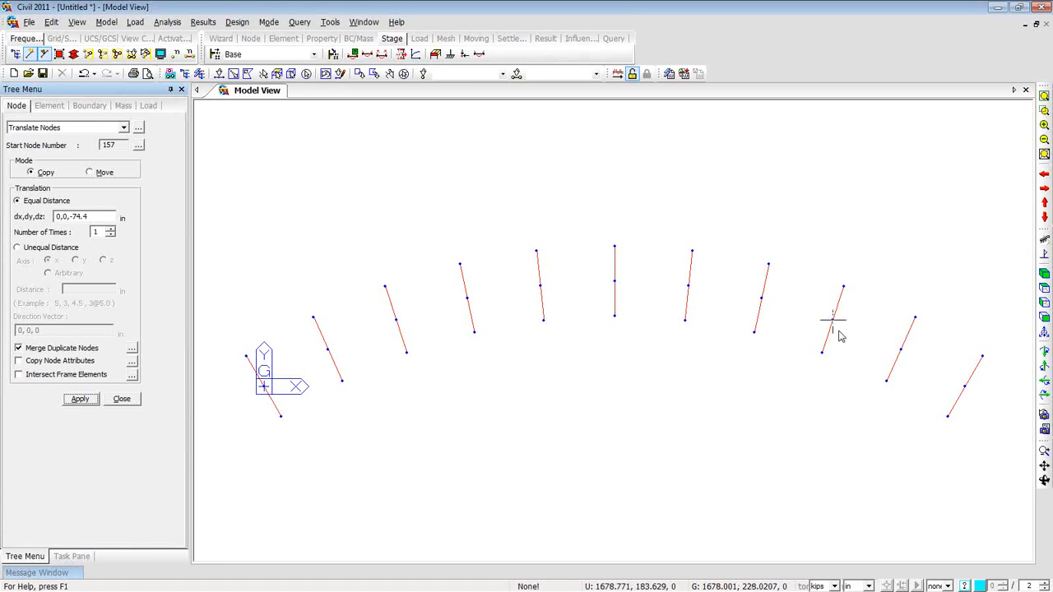
Step: Create the first end diaphragm's lower chord between its outer lower nodes as a General beam/Tapered beam with section 3: Bracing
ctrl+middle_drag(429, 414, 449, 332)
middle_drag(436, 422, 466, 355)
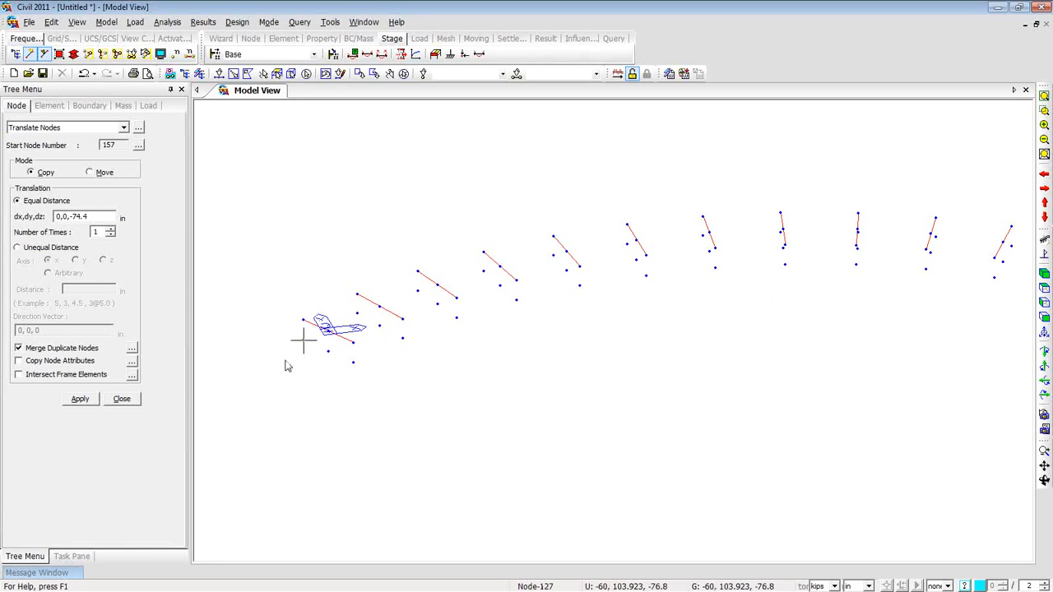
right_click(224, 150)
mouse_move(341, 174)
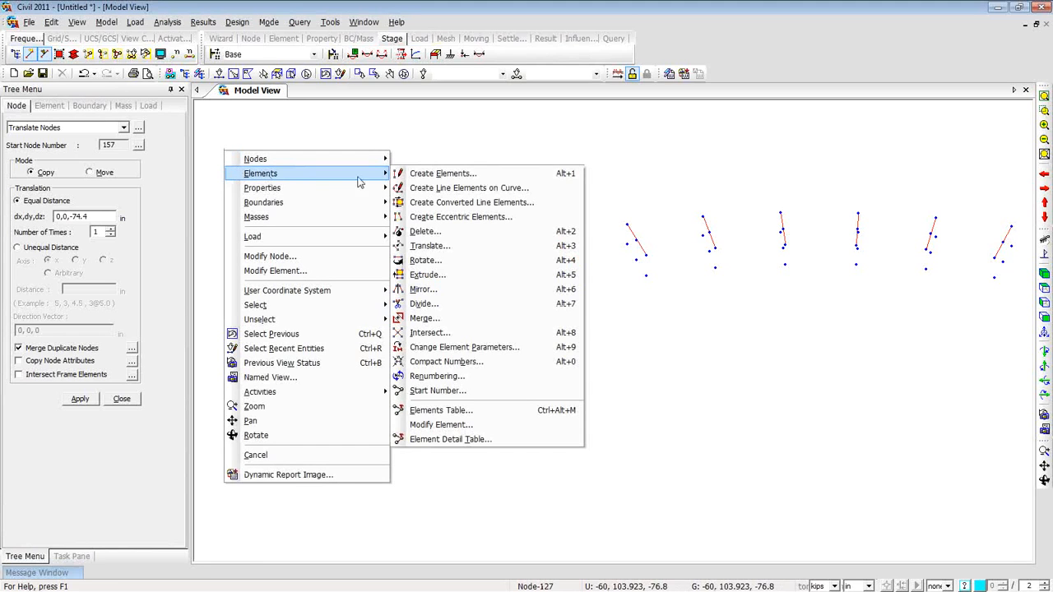
click(408, 179)
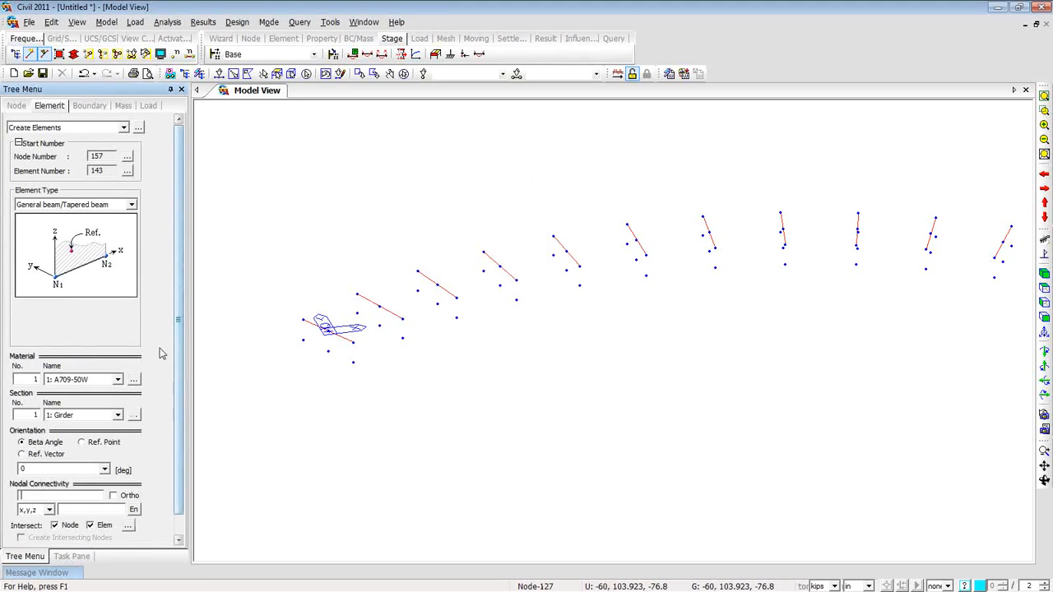
scroll(163, 388, down, 3)
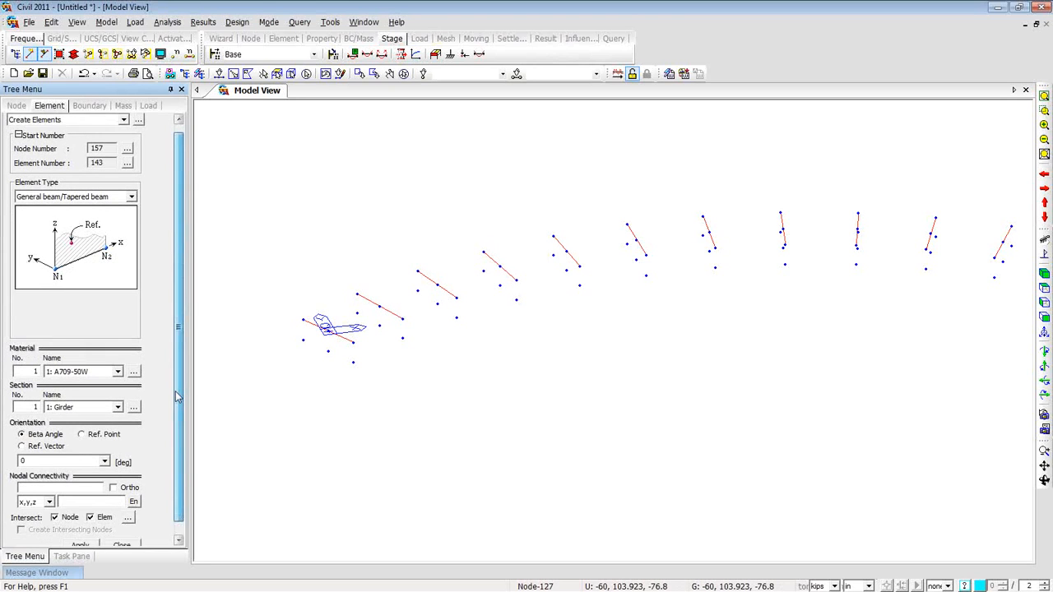
click(118, 393)
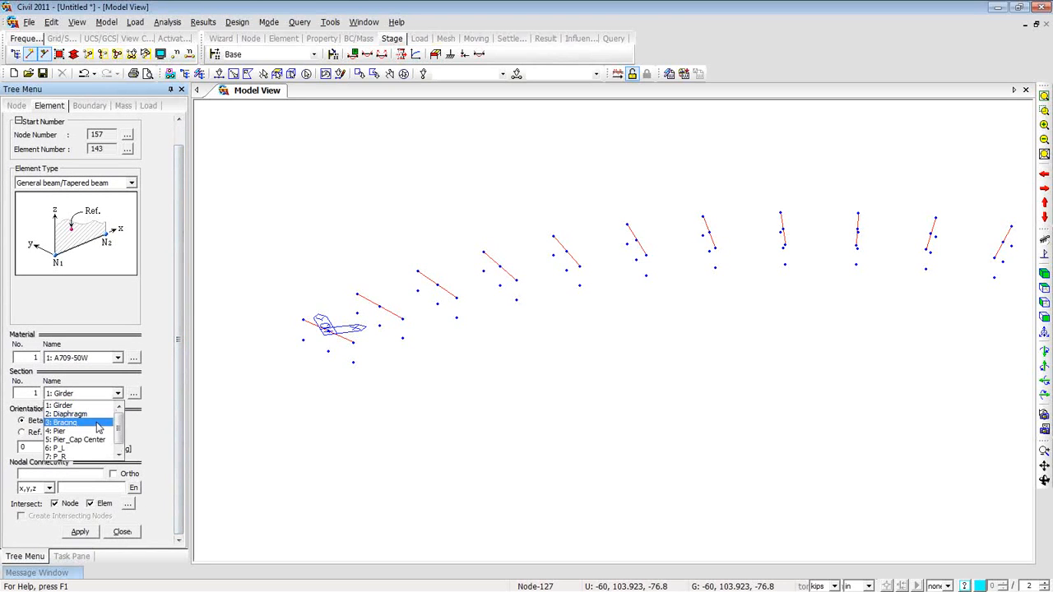
click(97, 426)
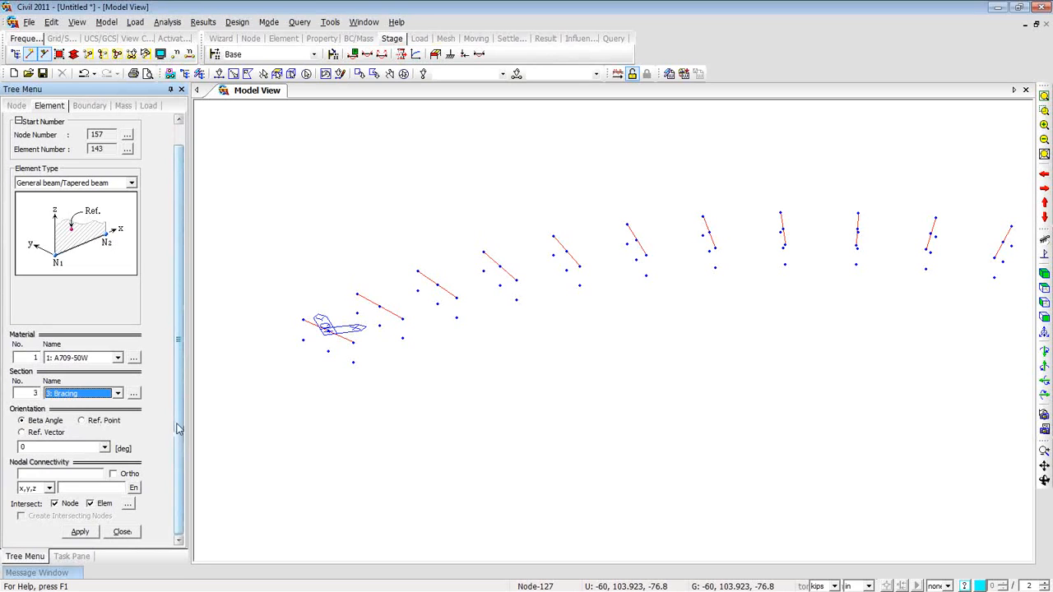
click(89, 473)
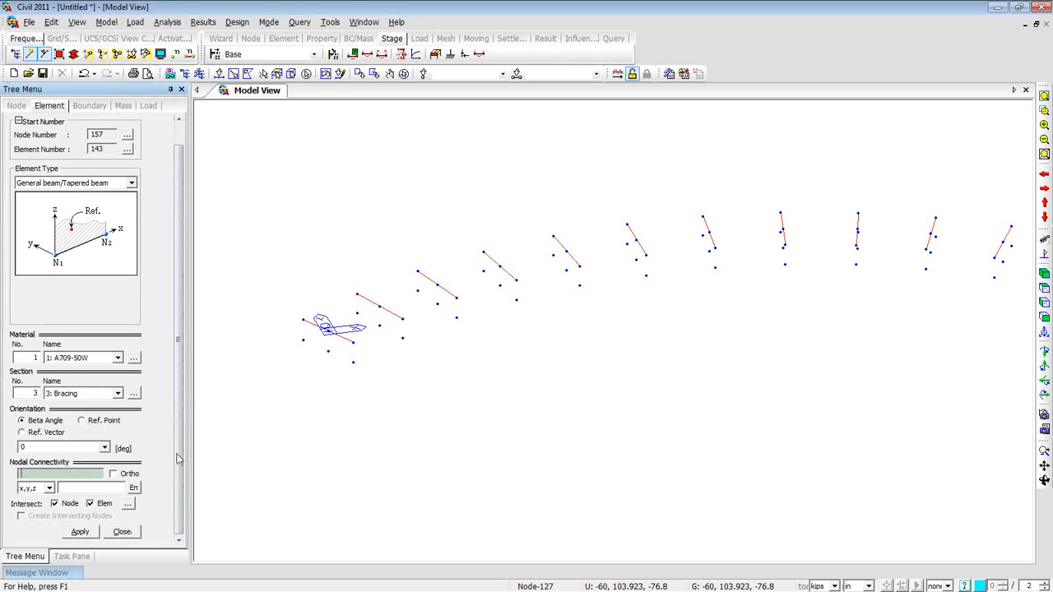
click(354, 362)
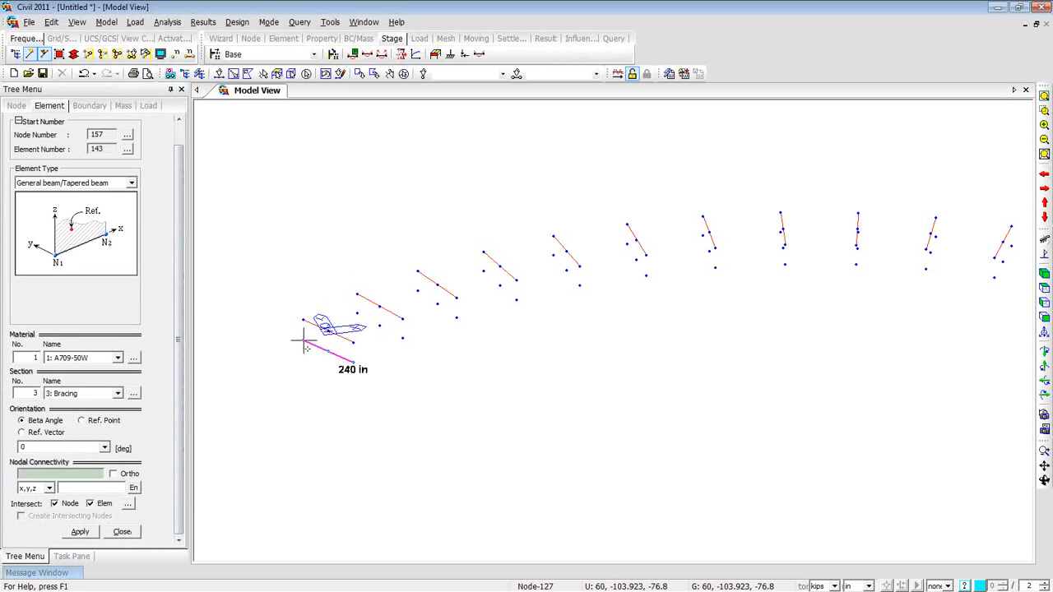
click(304, 341)
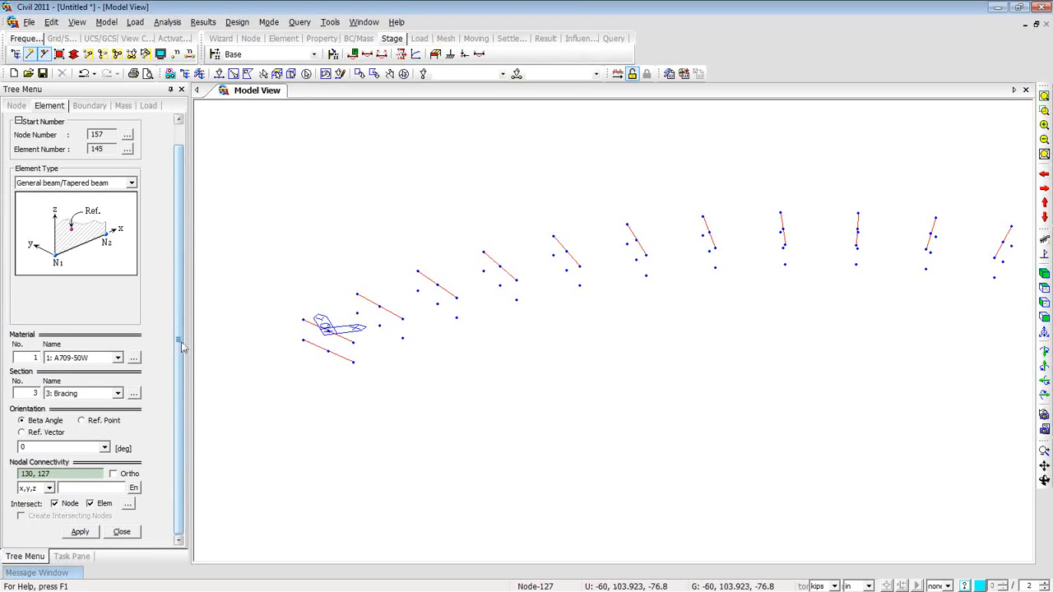
Step: Set the element type to Truss and create the first diagonal from the end diaphragm's upper end node to the lower chord's quarter point
scroll(153, 304, up, 1)
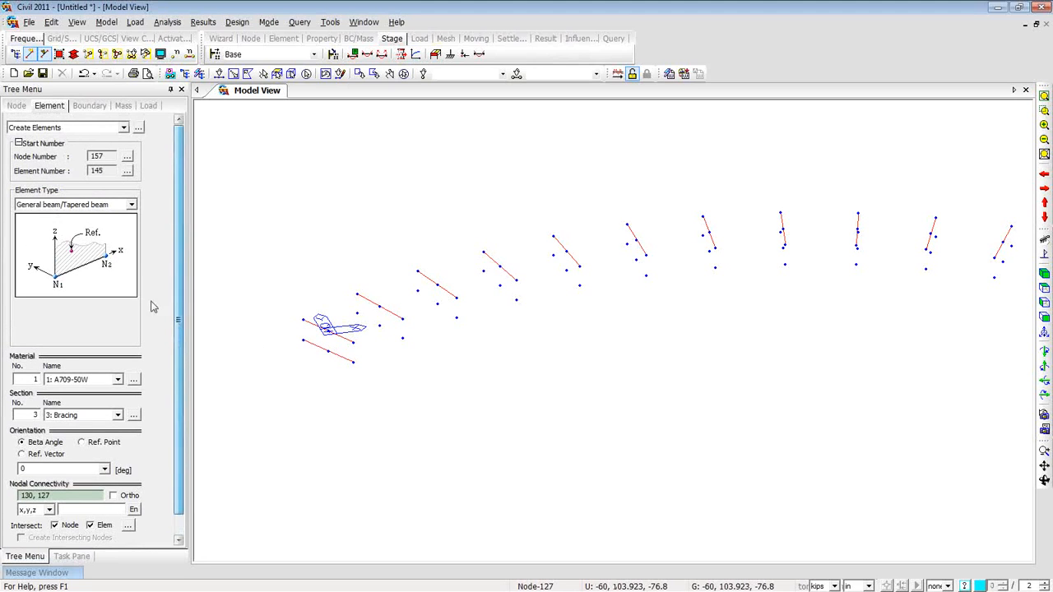
click(132, 204)
click(121, 218)
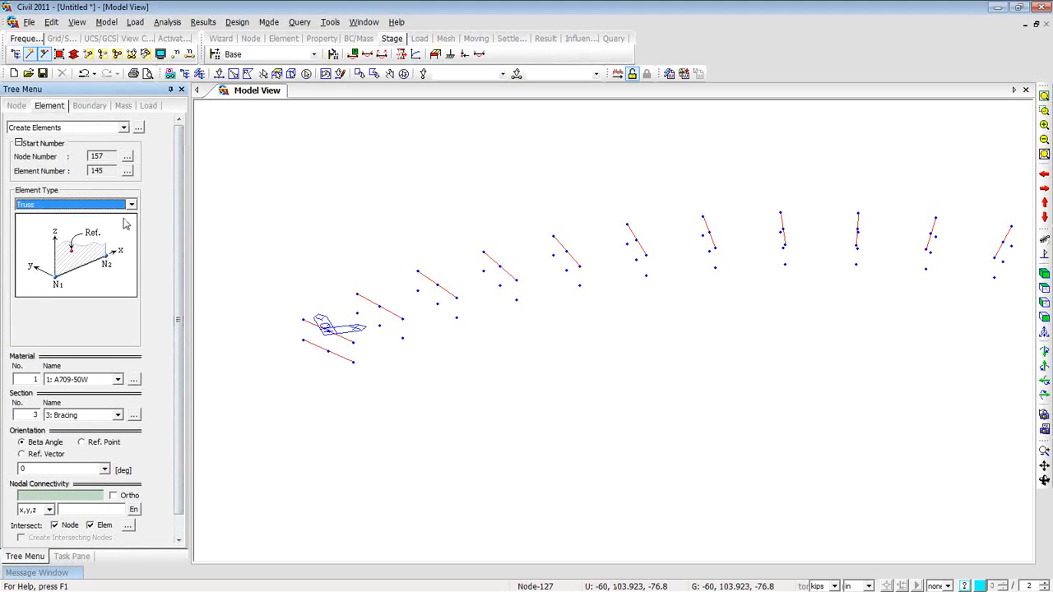
scroll(176, 302, down, 1)
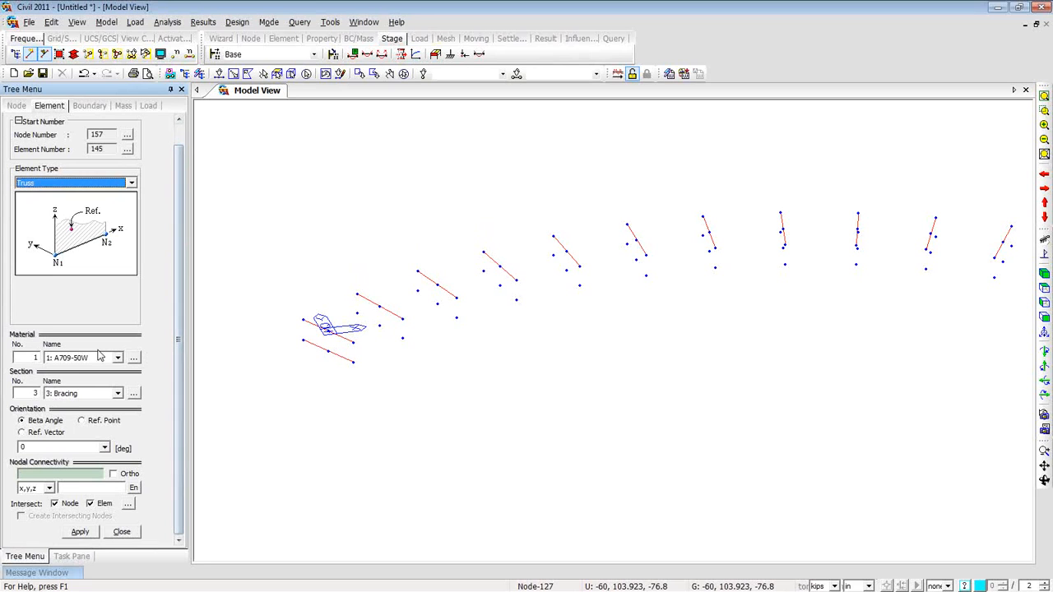
click(83, 475)
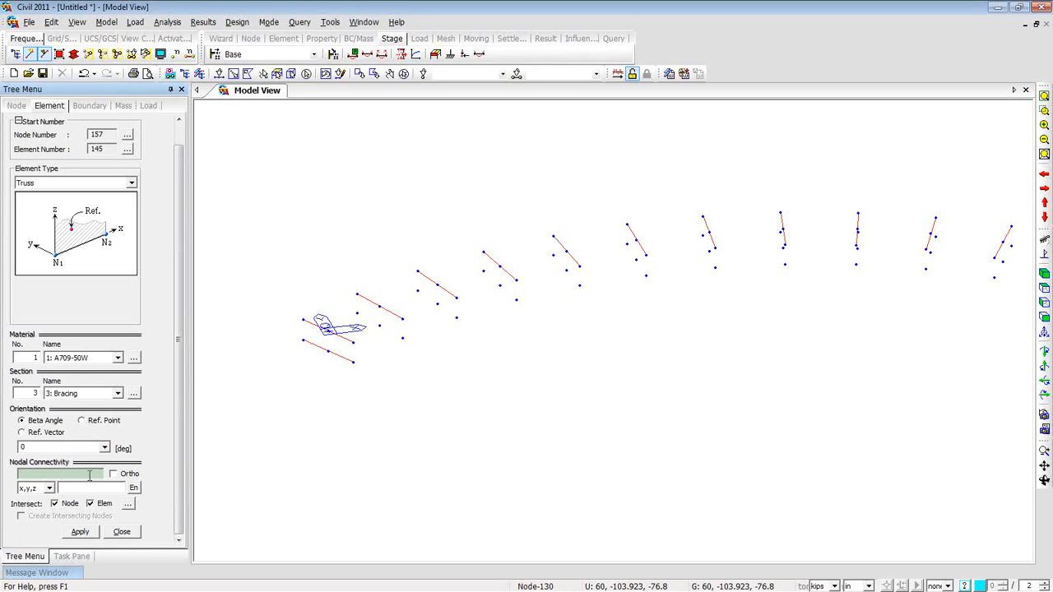
click(303, 320)
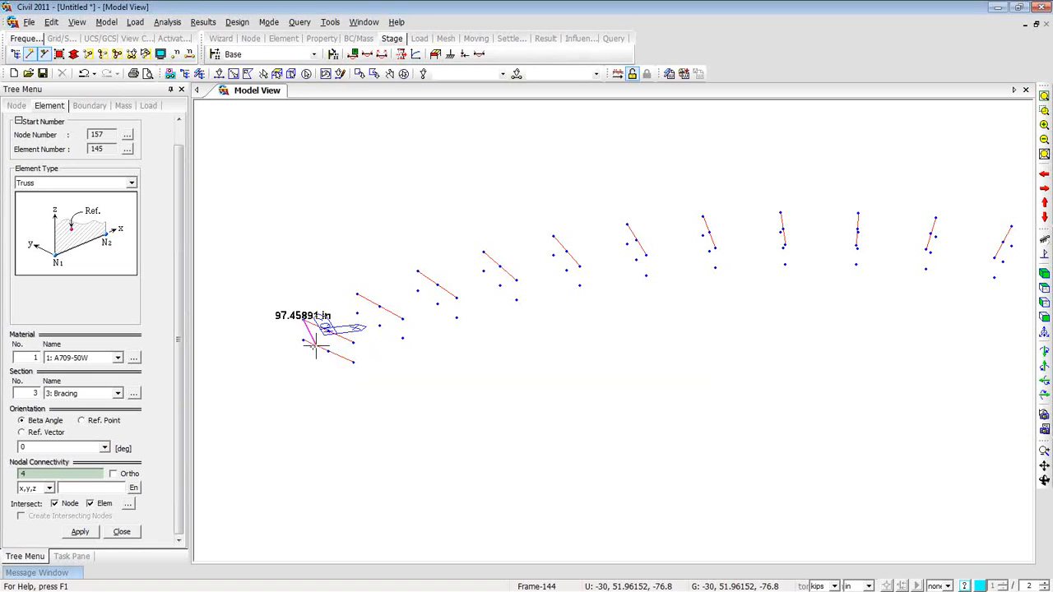
click(314, 345)
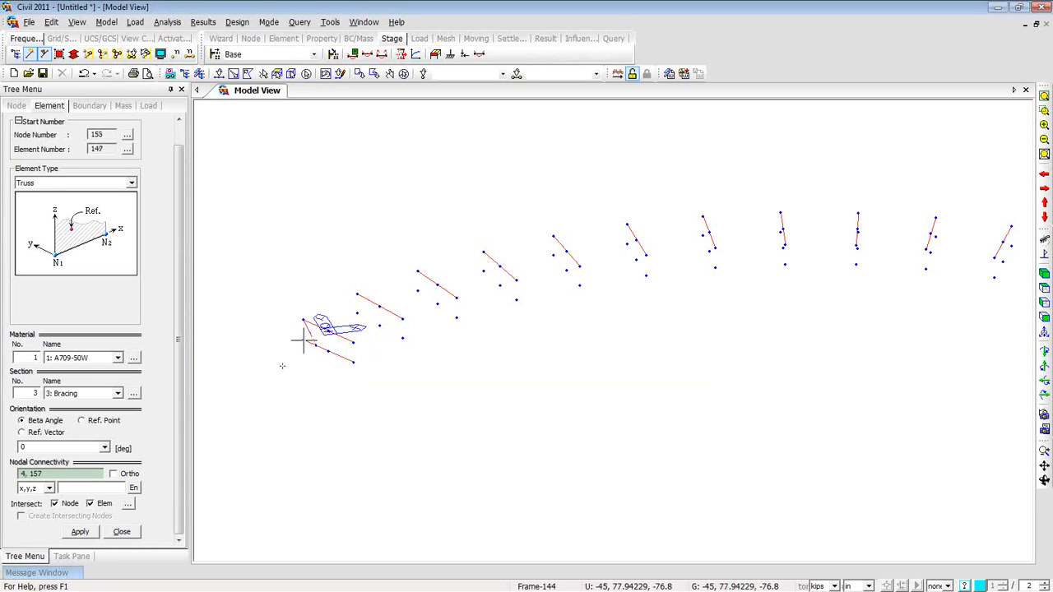
Step: Complete the end diaphragm's inverted K-bracing with truss diagonals through the upper middle node, the other lower-chord quarter point and the opposite upper end node
middle_drag(309, 384, 425, 373)
scroll(433, 360, up, 10)
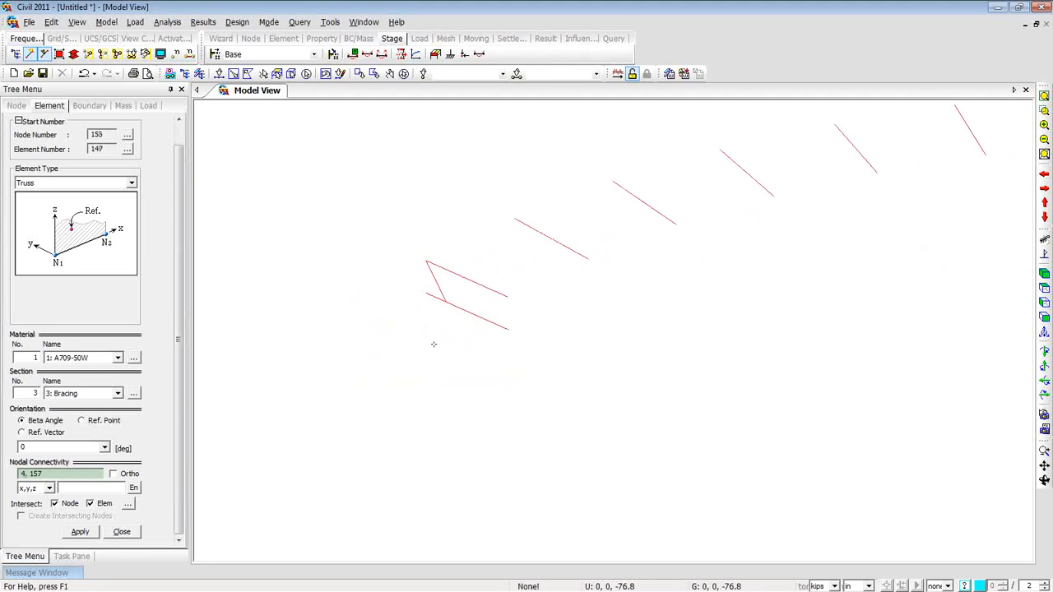
middle_drag(467, 311, 414, 364)
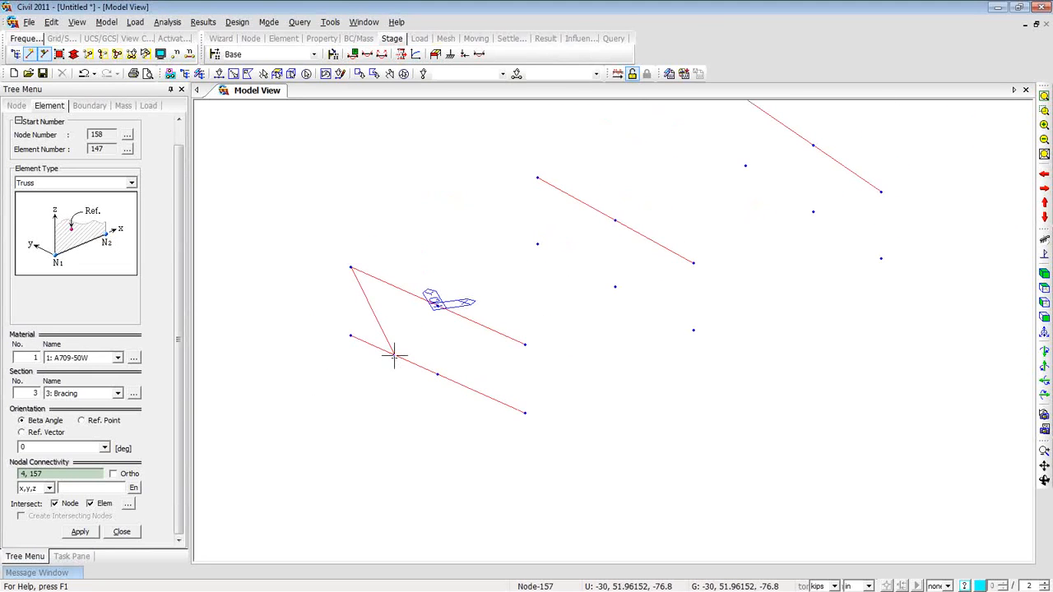
click(393, 357)
click(442, 313)
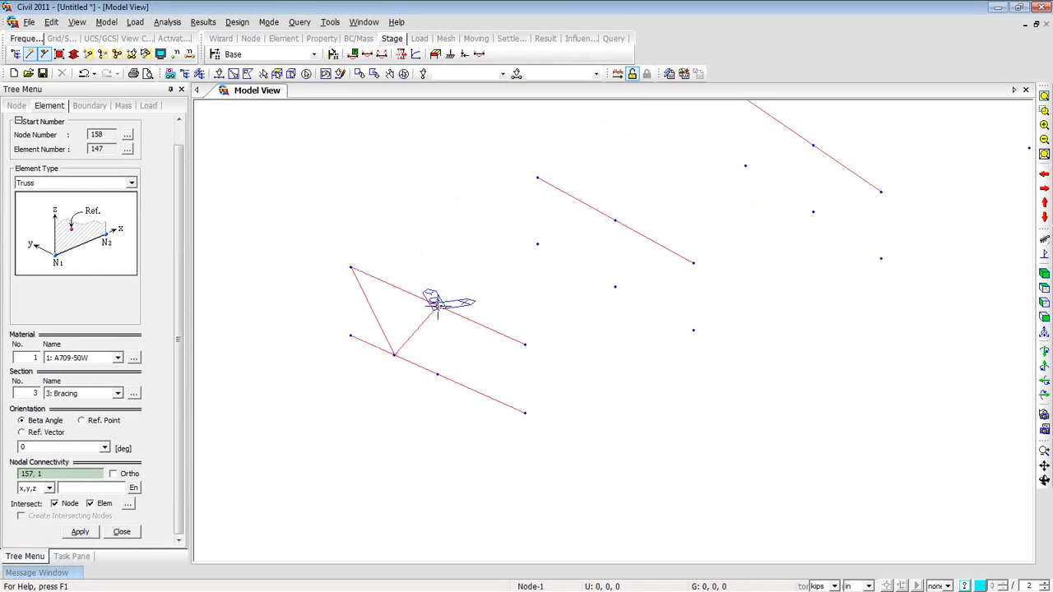
click(481, 394)
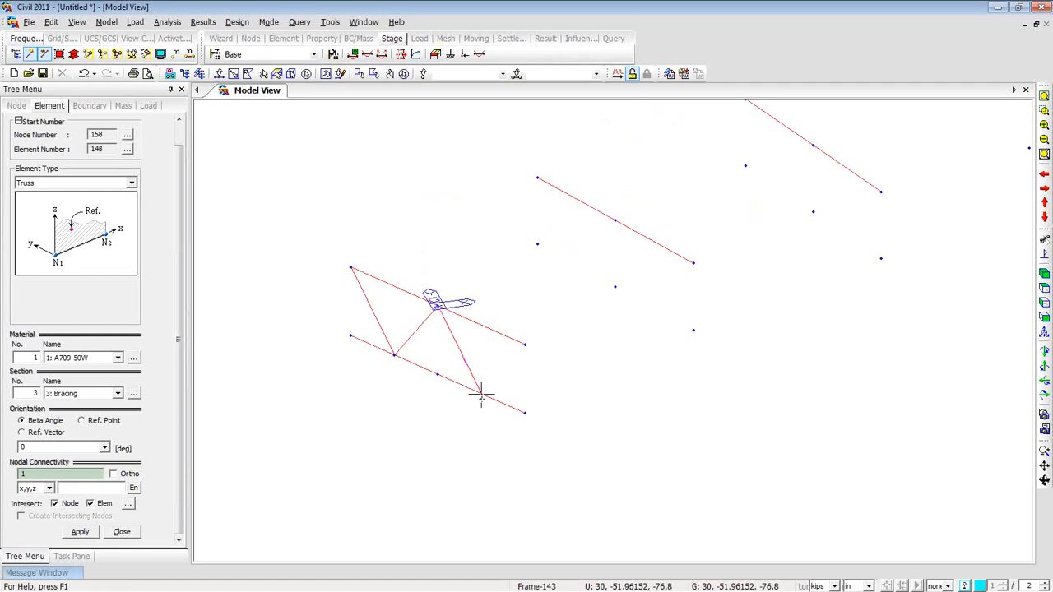
click(525, 345)
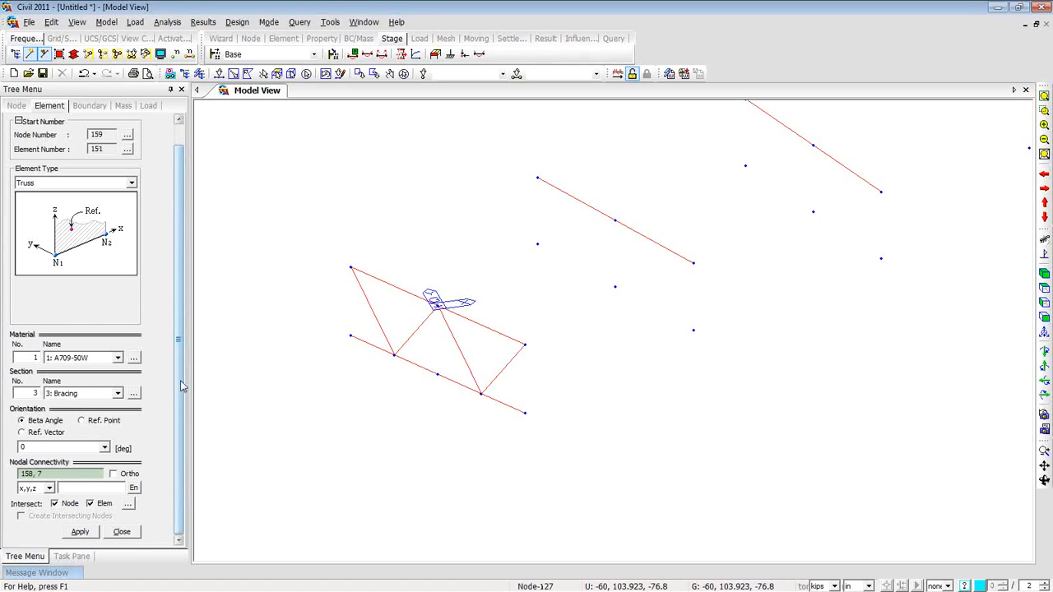
Step: Create the second bracing line's lower chord between its outer lower nodes as a General beam/Tapered beam with section 3: Bracing
click(125, 184)
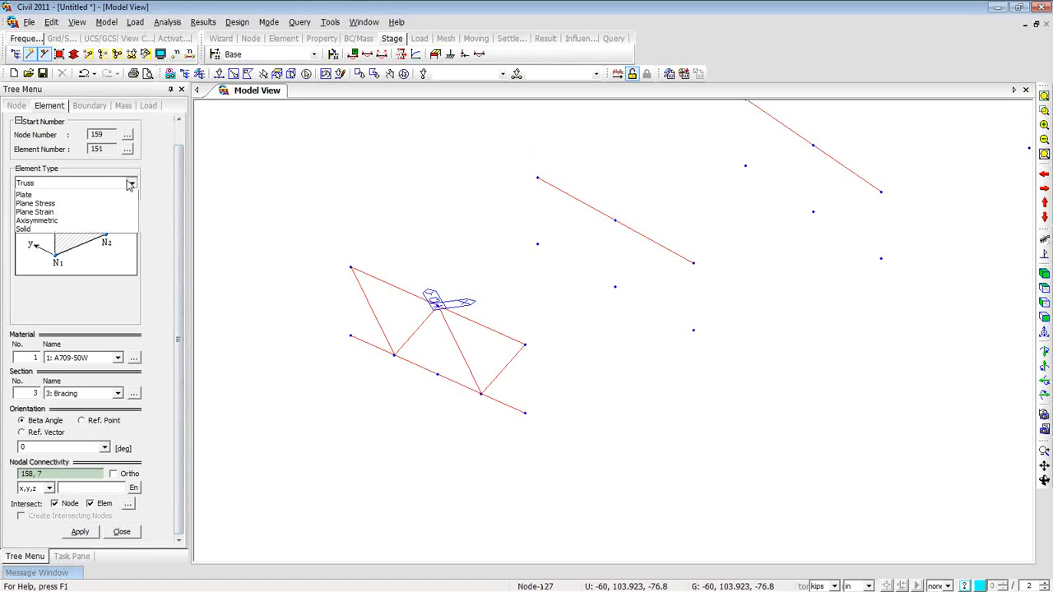
click(113, 223)
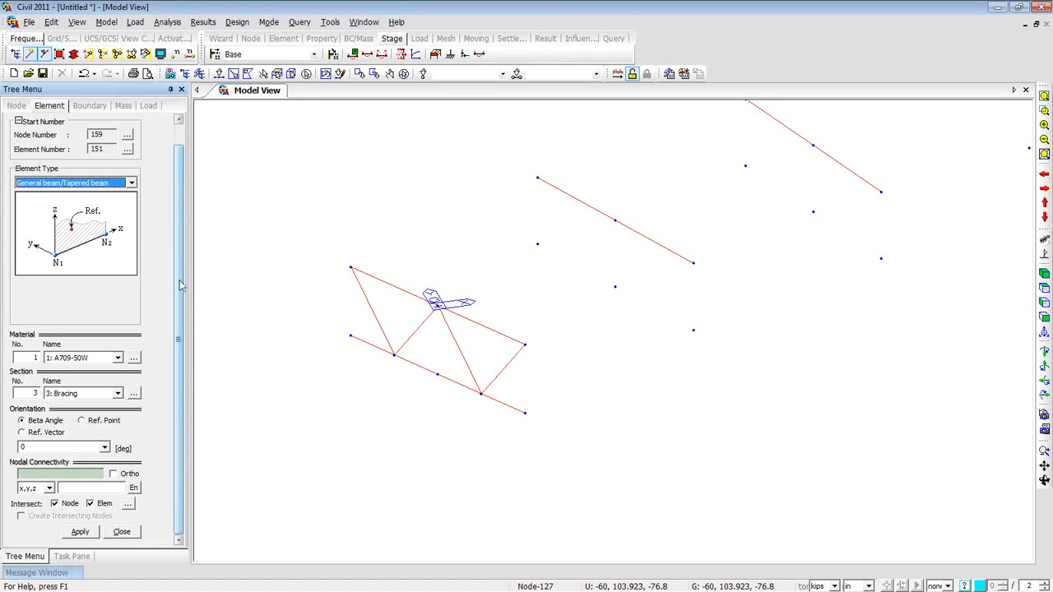
click(72, 474)
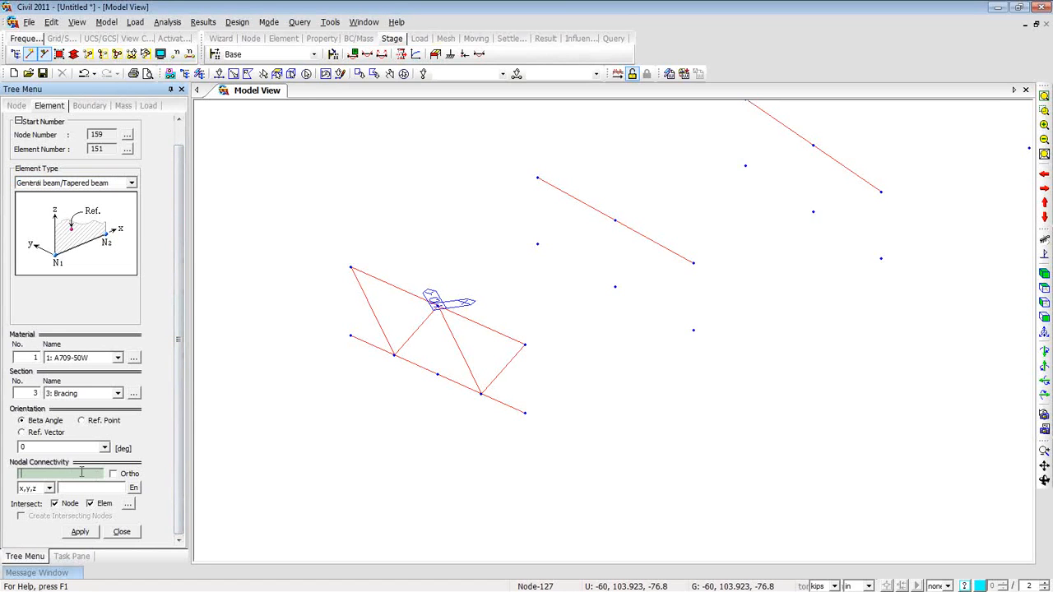
click(694, 330)
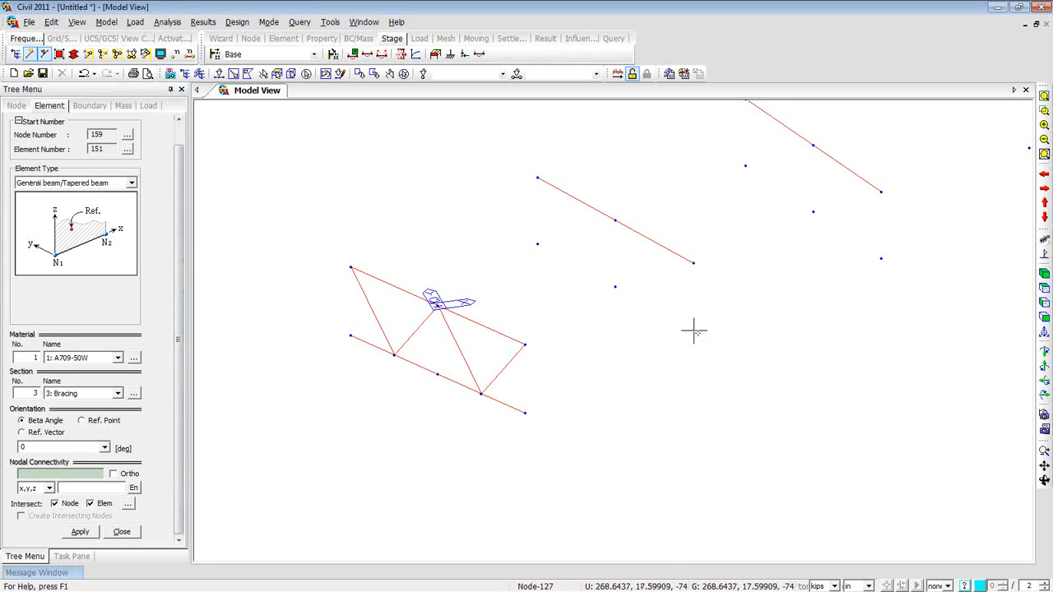
click(538, 245)
Step: Set the element type to Truss and turn off the Node and Elem intersection options
click(132, 183)
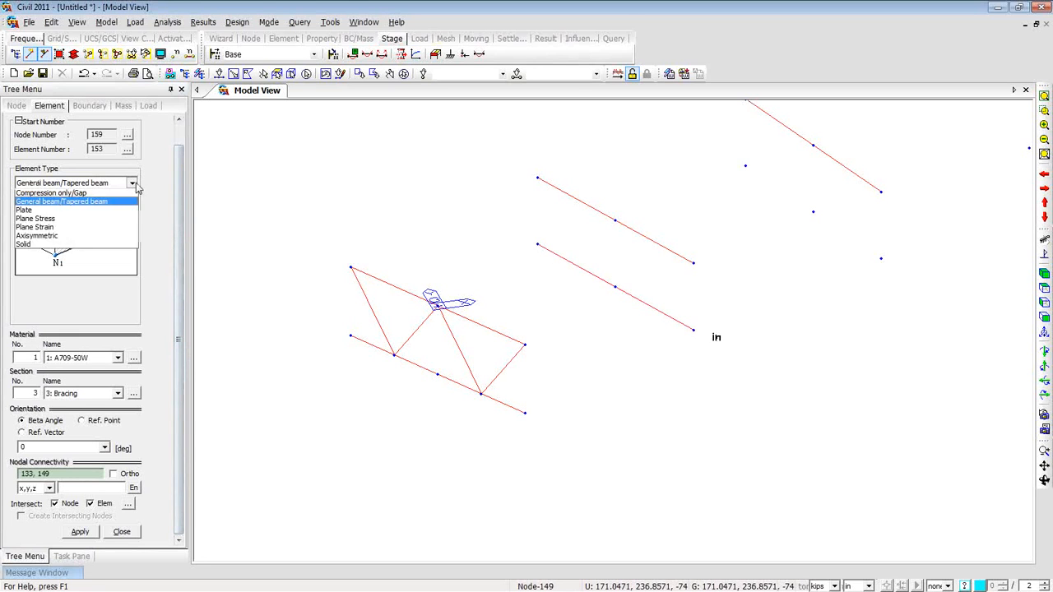
scroll(137, 188, up, 1)
click(122, 193)
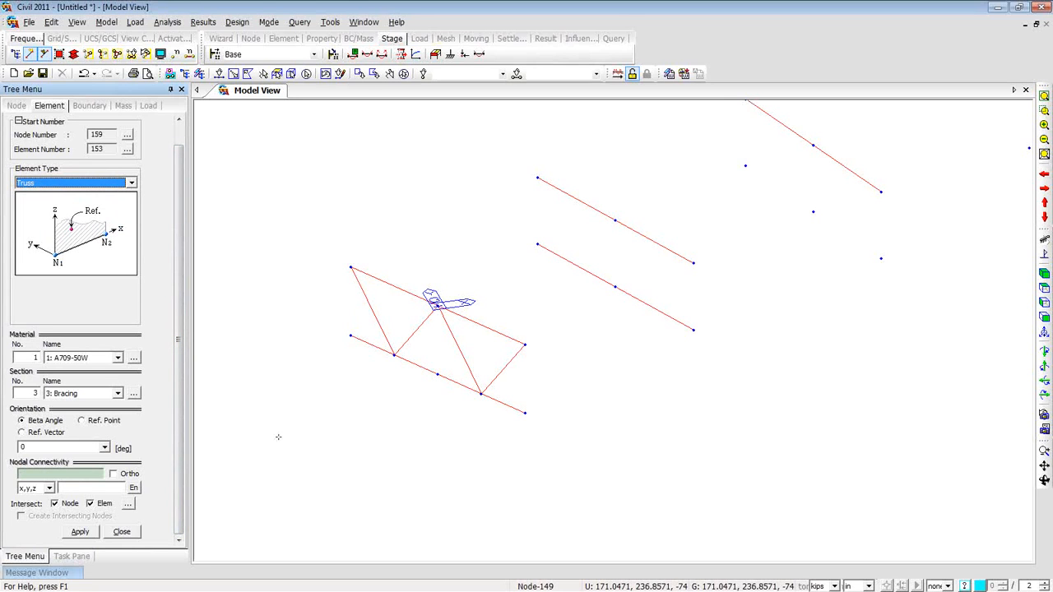
click(56, 506)
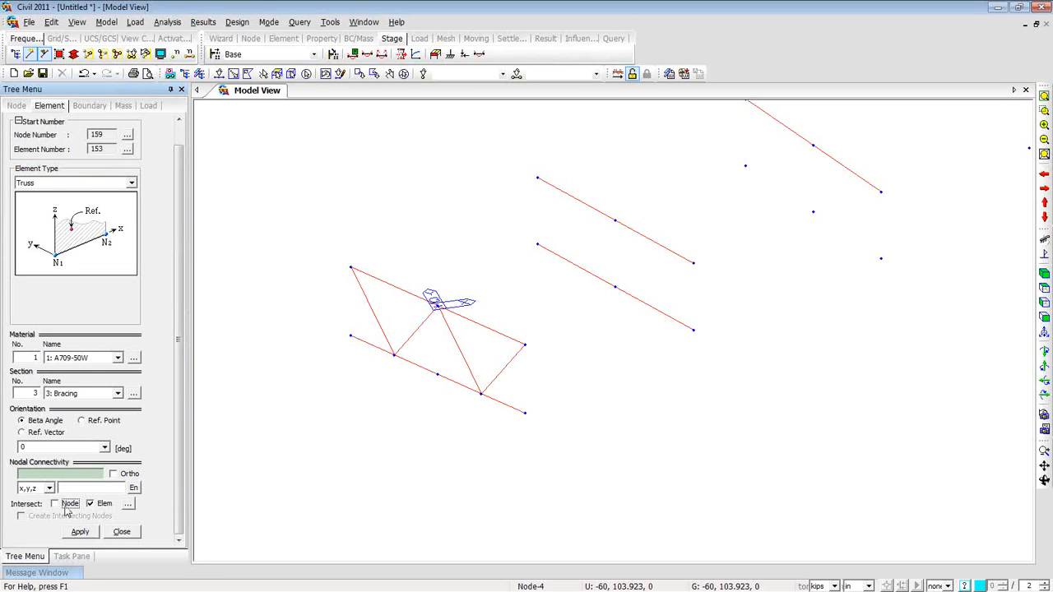
click(89, 504)
click(74, 474)
Step: Create four crossing truss diagonals in the second bracing line, forming an X between the upper and lower chords in both bays
click(537, 177)
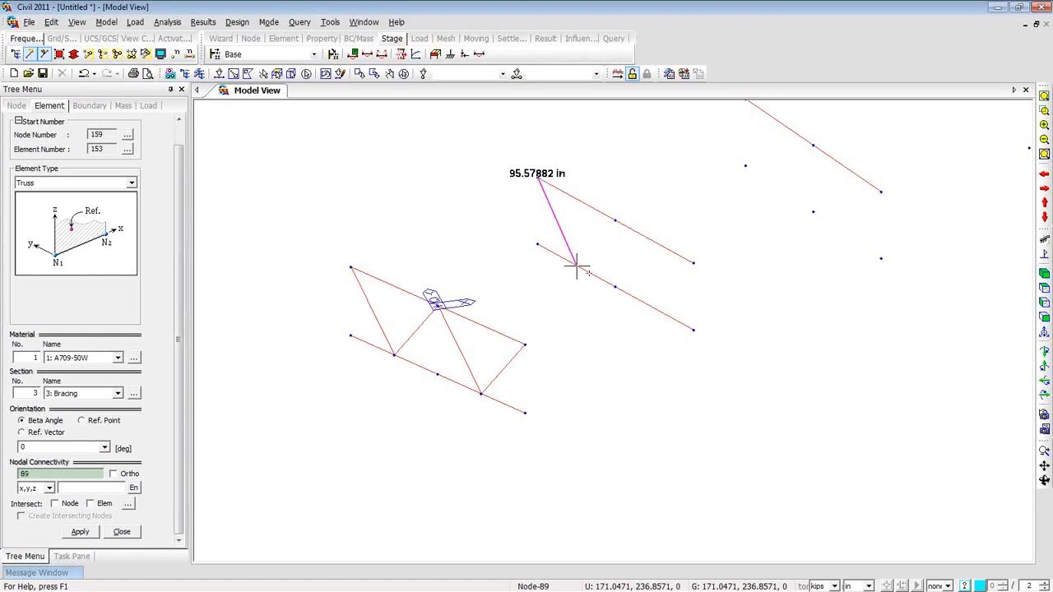
click(614, 287)
click(537, 244)
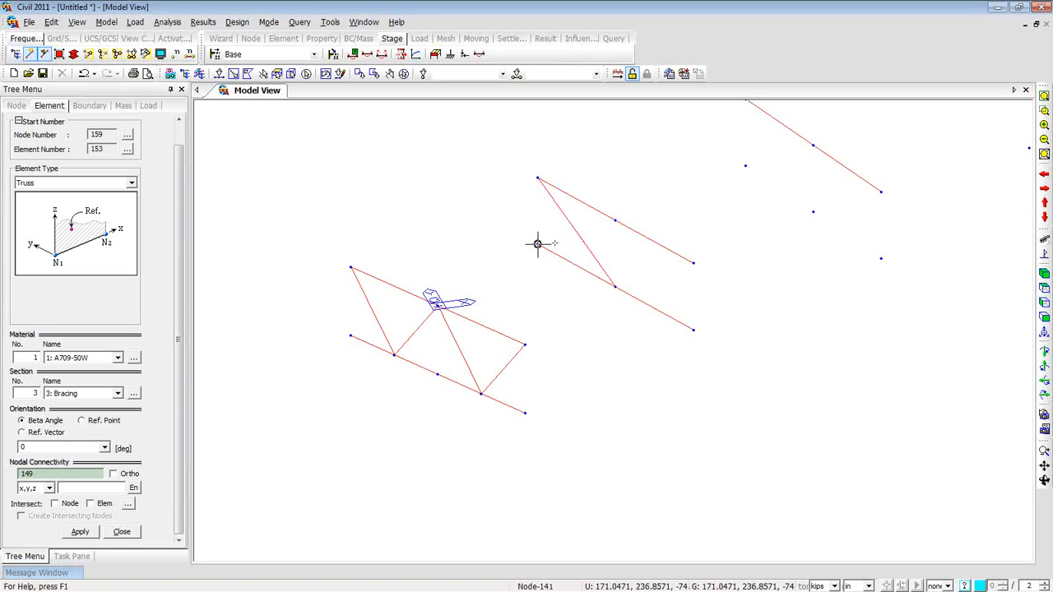
click(614, 221)
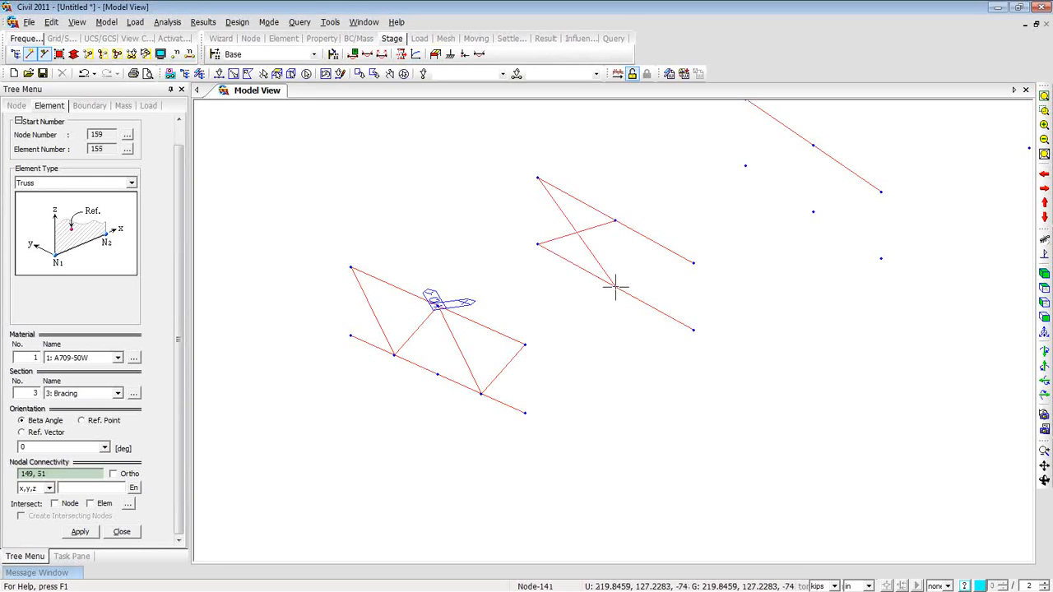
click(614, 220)
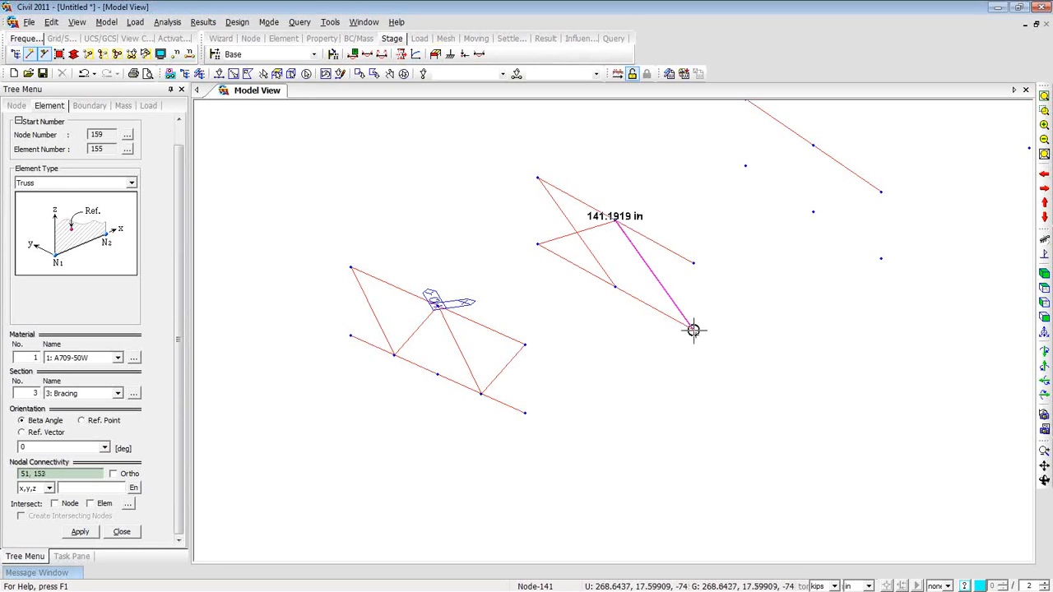
click(693, 330)
click(614, 287)
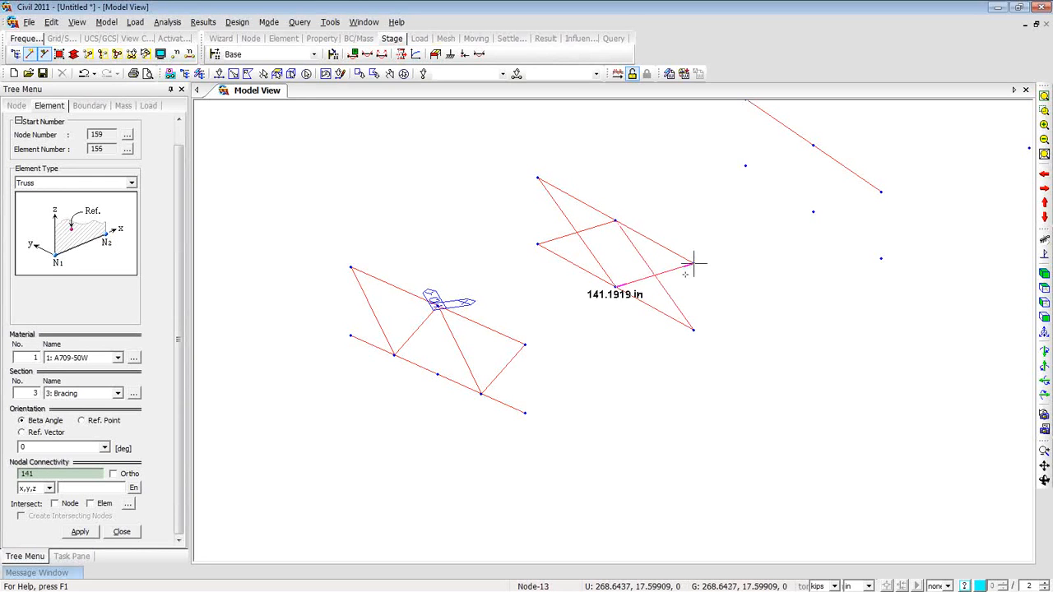
click(694, 264)
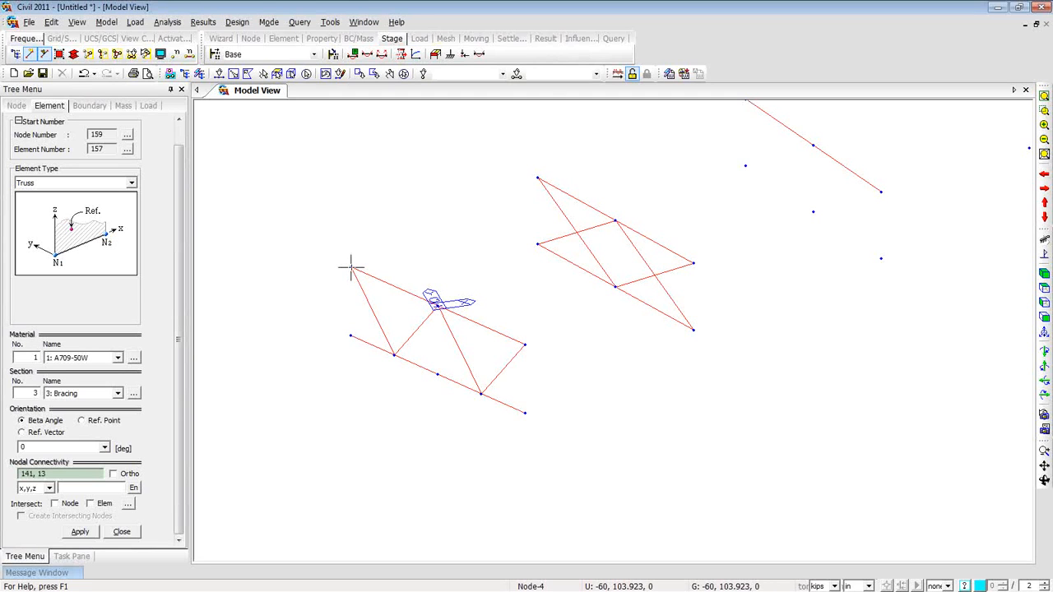
Step: Create a Rigid Body rigid link on the end diaphragm with lower outer node 127 as master and upper node 4 as slave
mouse_move(350, 267)
right_click(265, 194)
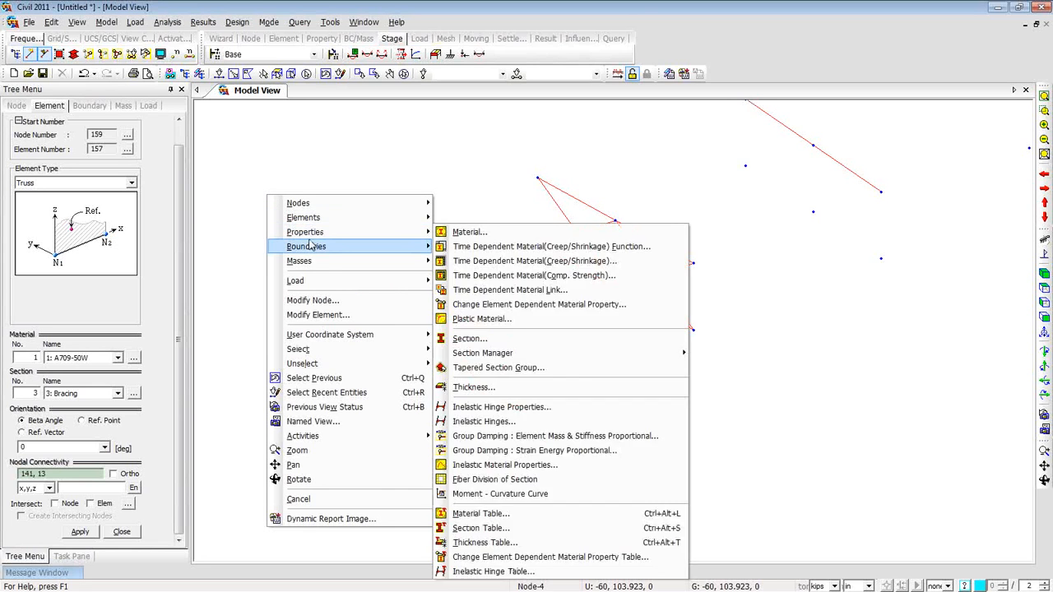
mouse_move(338, 249)
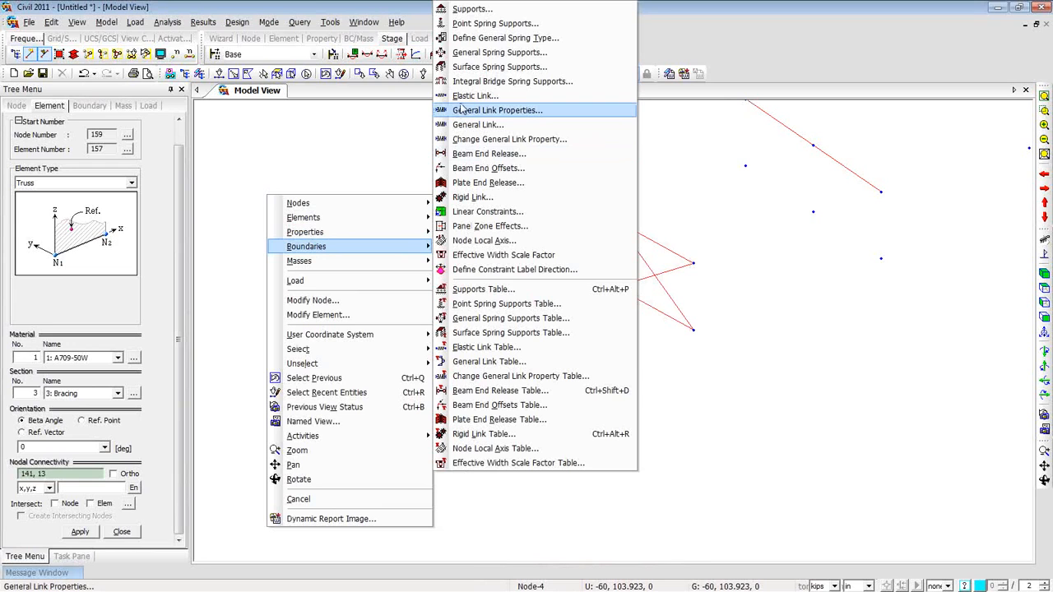
click(469, 198)
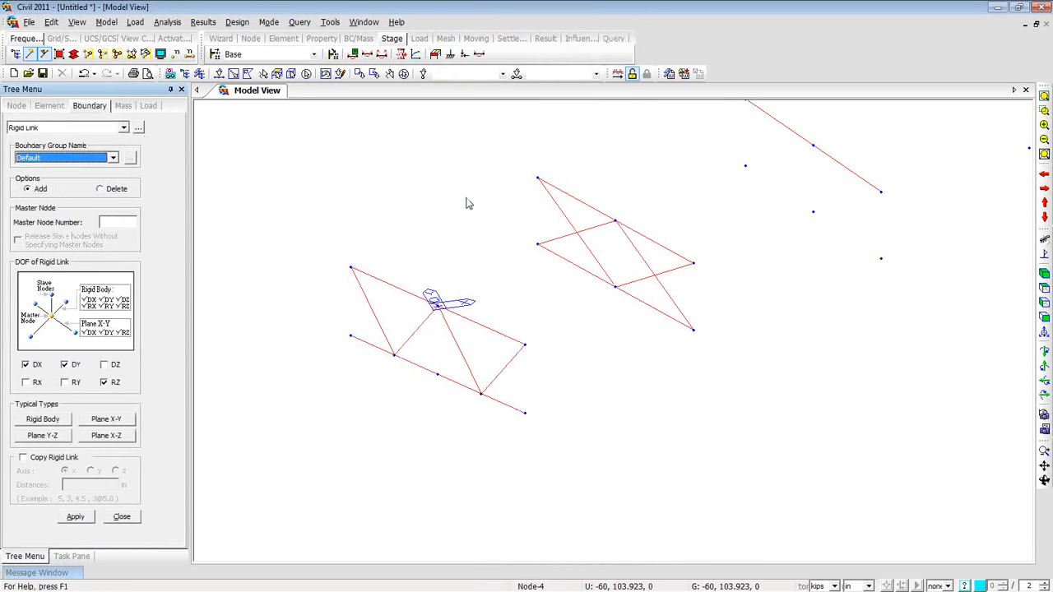
click(125, 222)
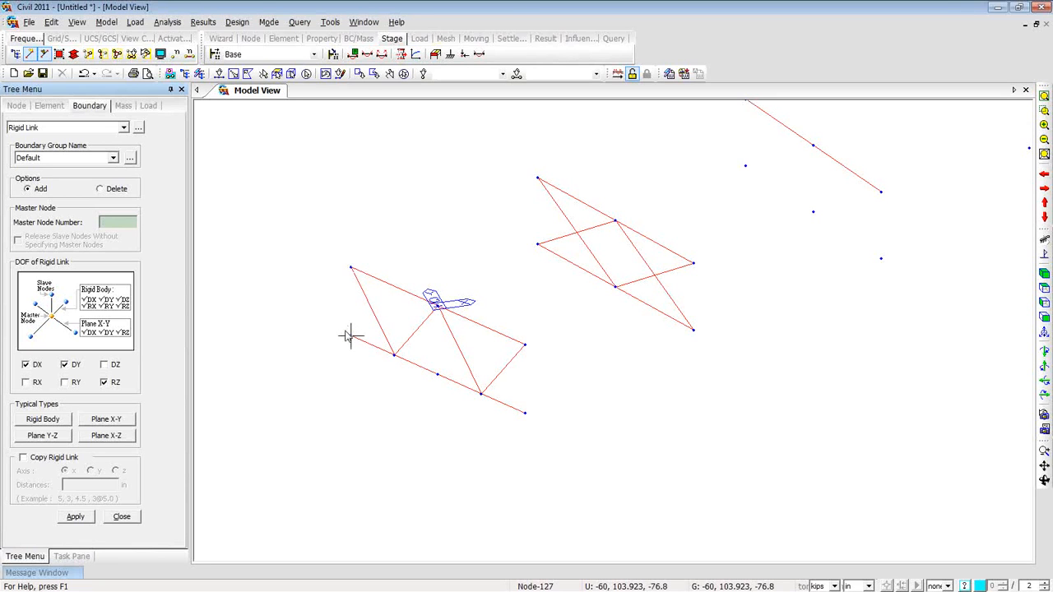
click(219, 73)
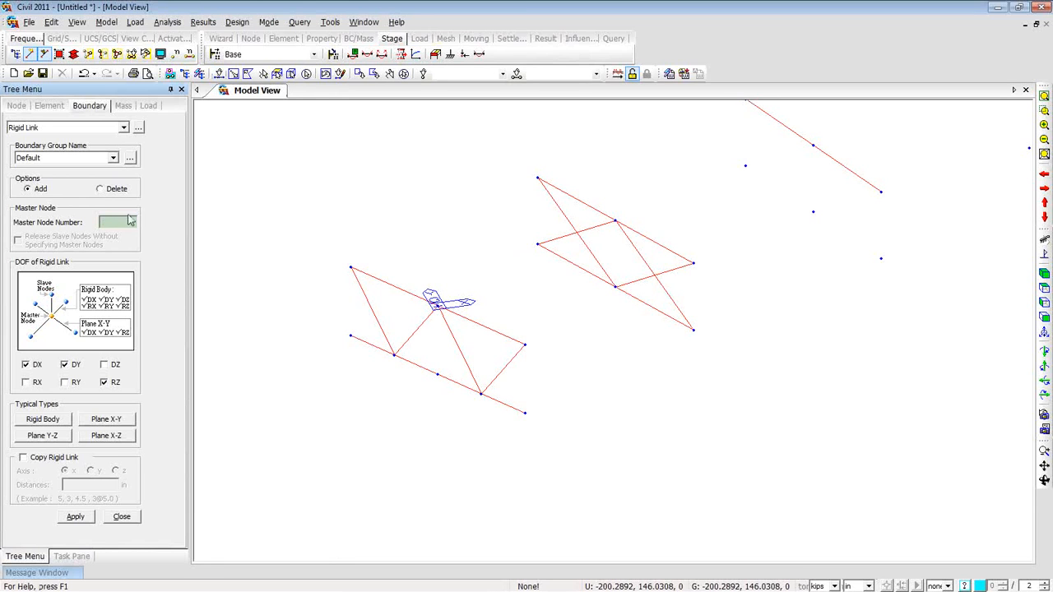
click(350, 337)
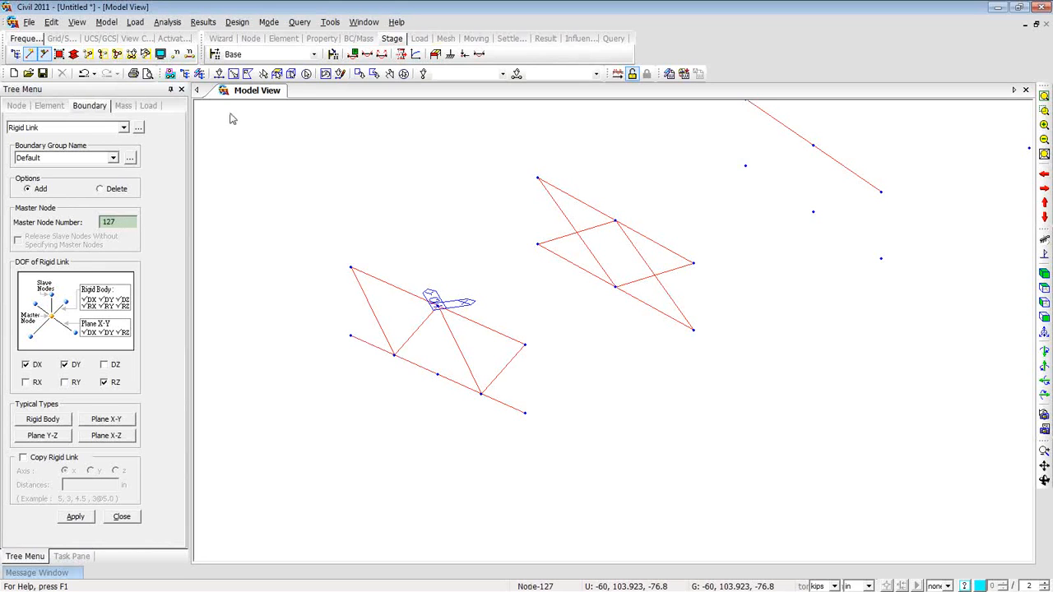
click(220, 77)
click(365, 286)
click(36, 421)
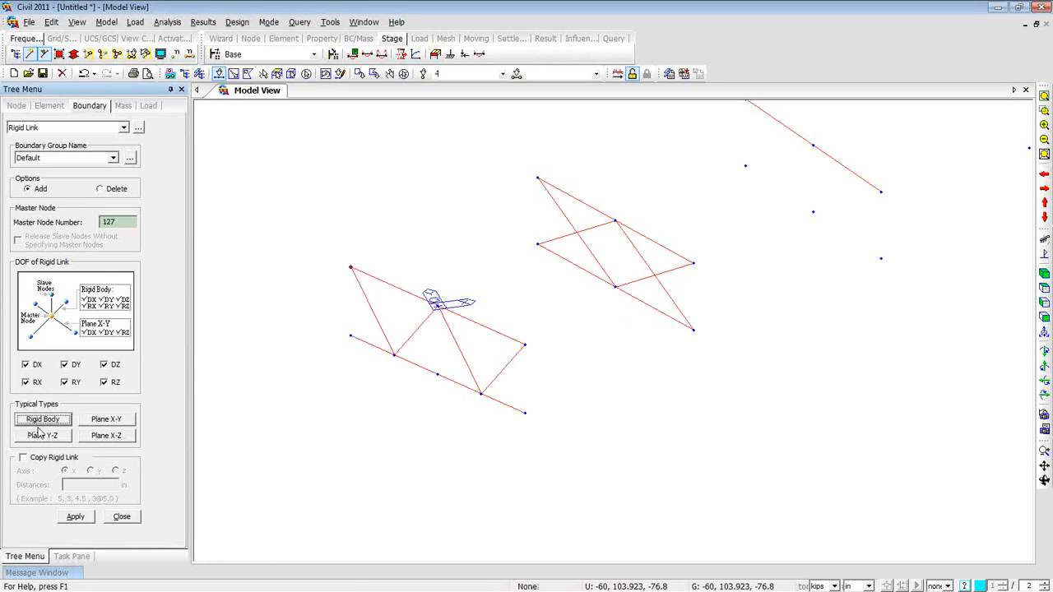
click(79, 519)
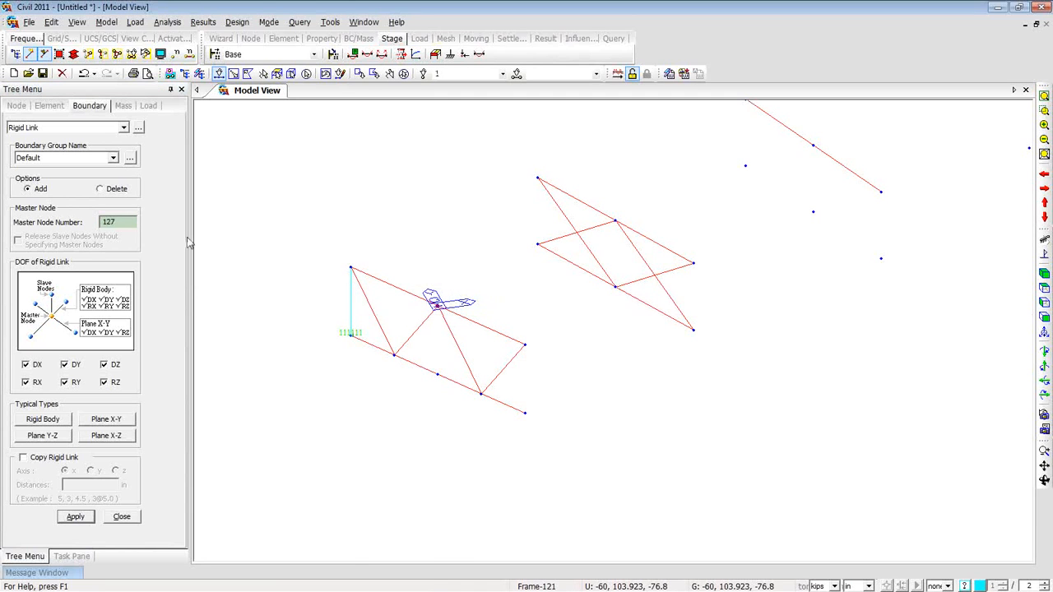
Step: Add rigid links at the end diaphragm's middle and other end, with master nodes 124 and 130 and upper slave nodes 1 and 7
click(119, 222)
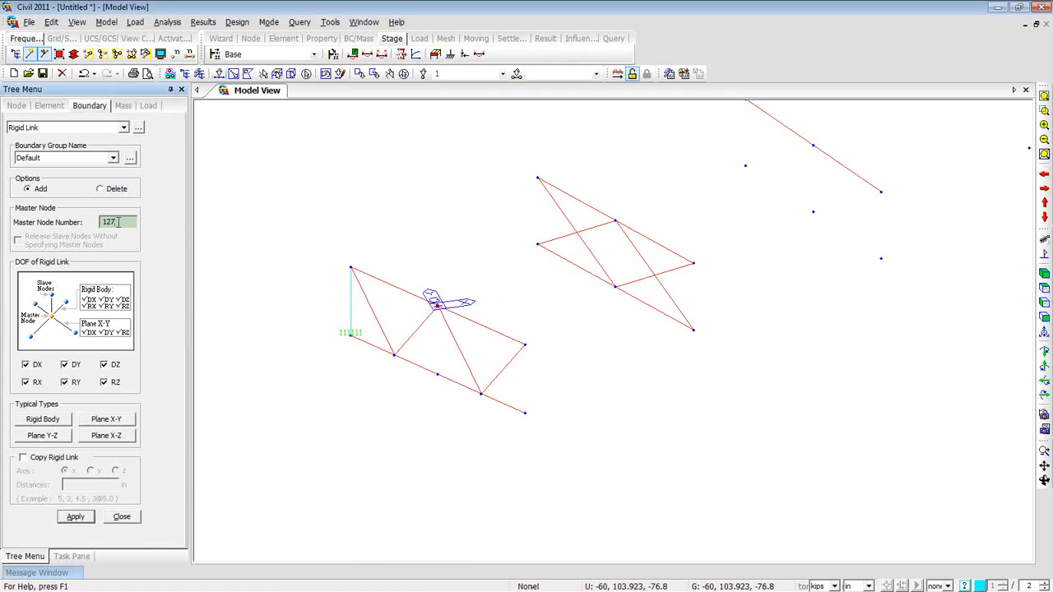
click(439, 376)
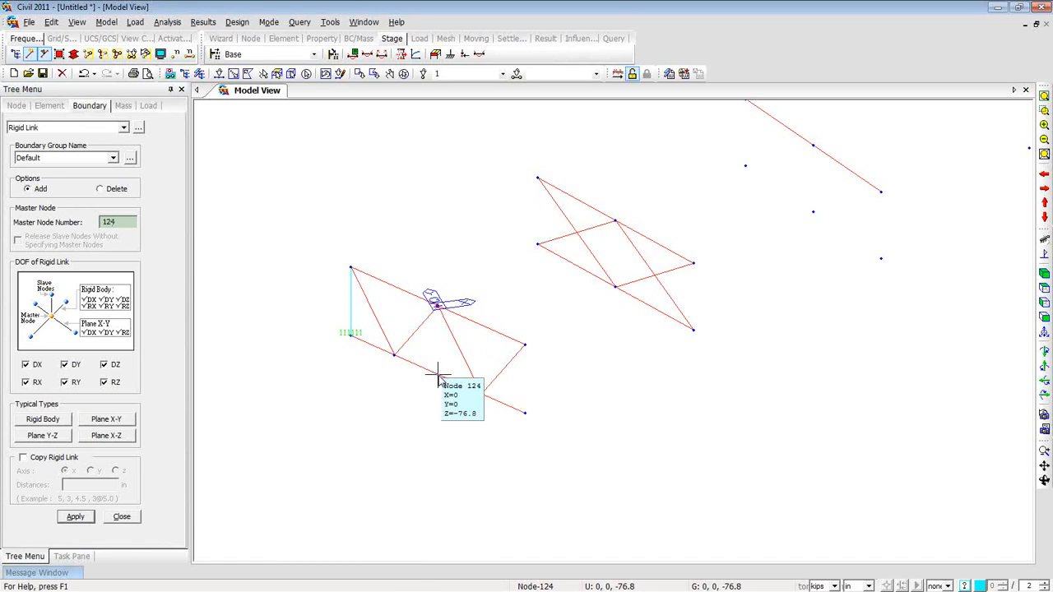
click(79, 518)
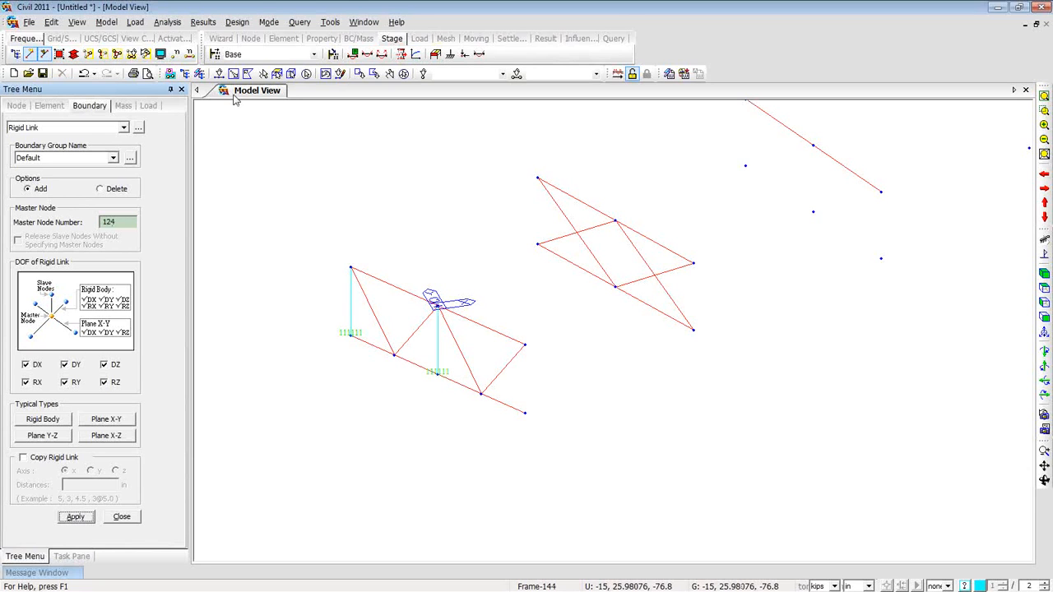
click(219, 73)
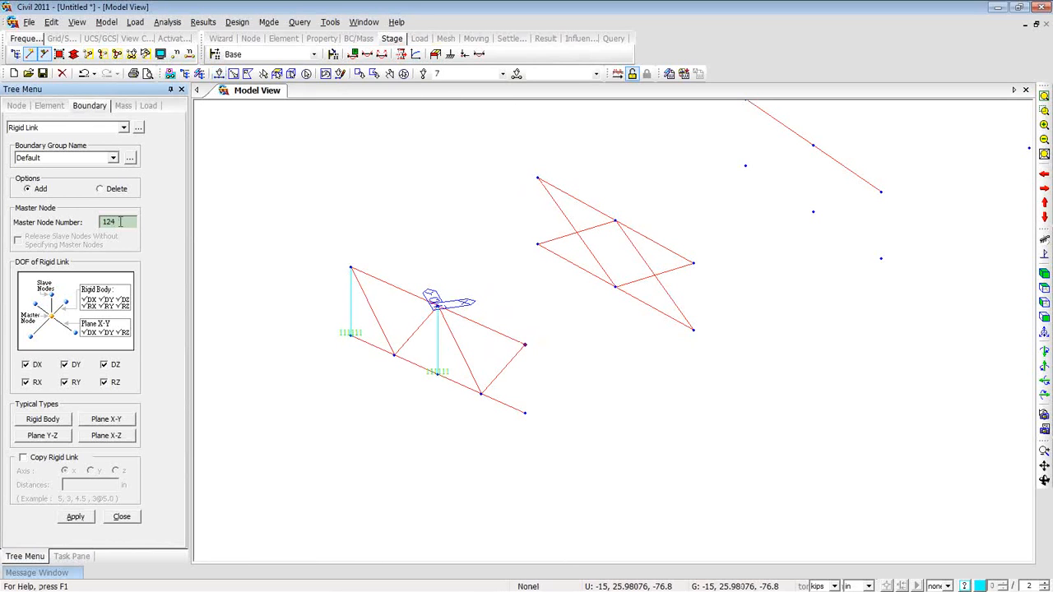
click(529, 431)
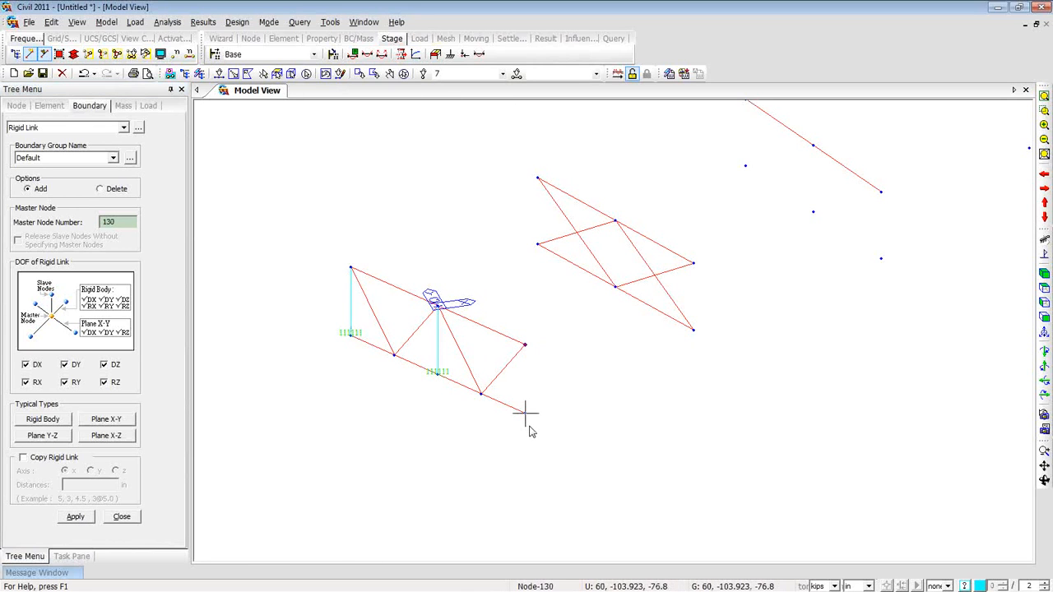
click(75, 517)
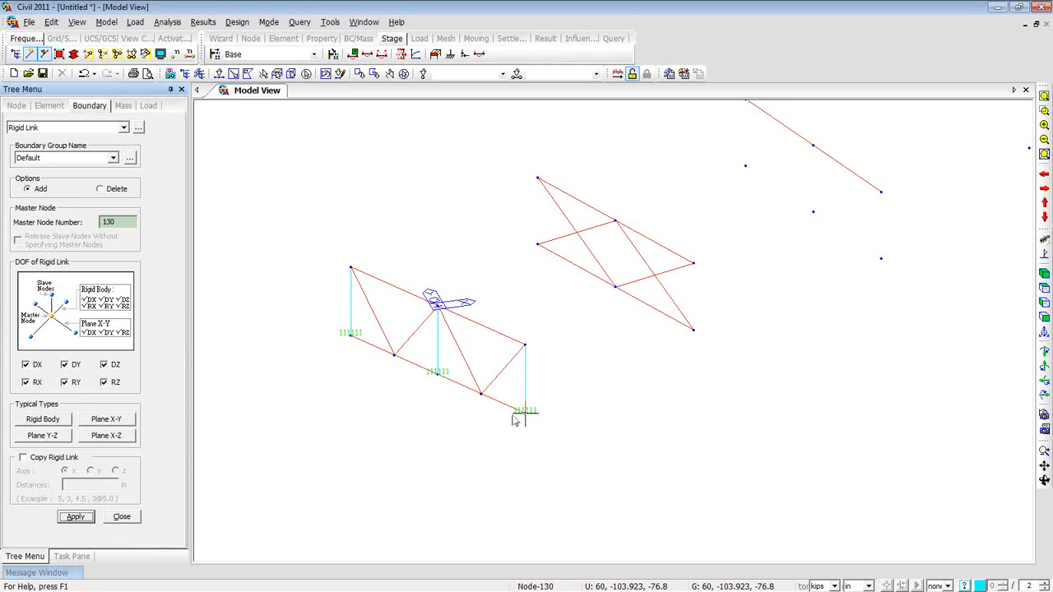
Step: Create a rigid link in the second bracing line with upper end node 13 as master and the node directly below as slave
mouse_move(539, 419)
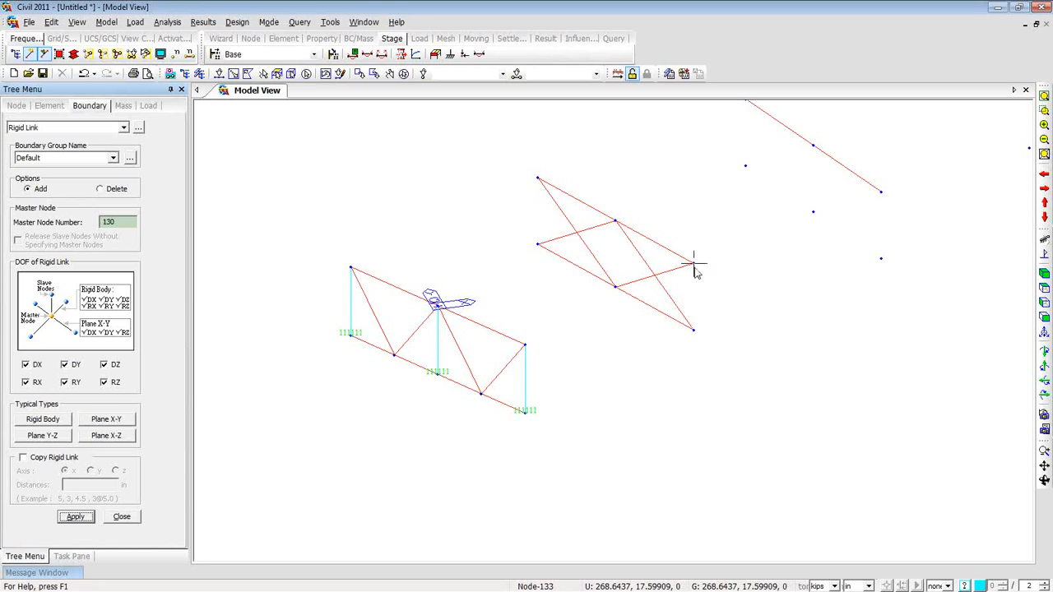
mouse_move(694, 266)
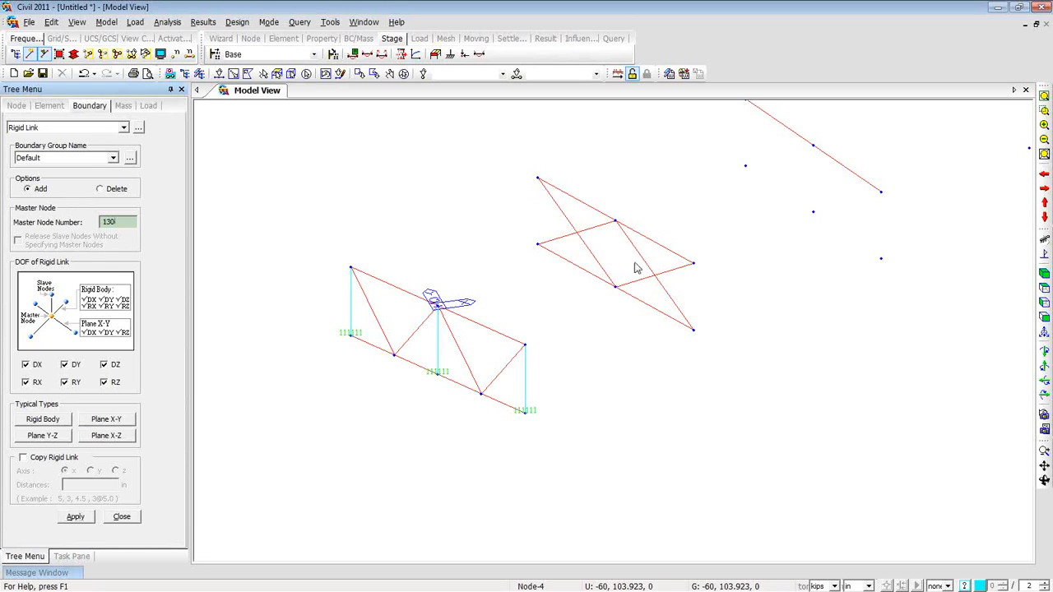
click(693, 264)
mouse_move(693, 266)
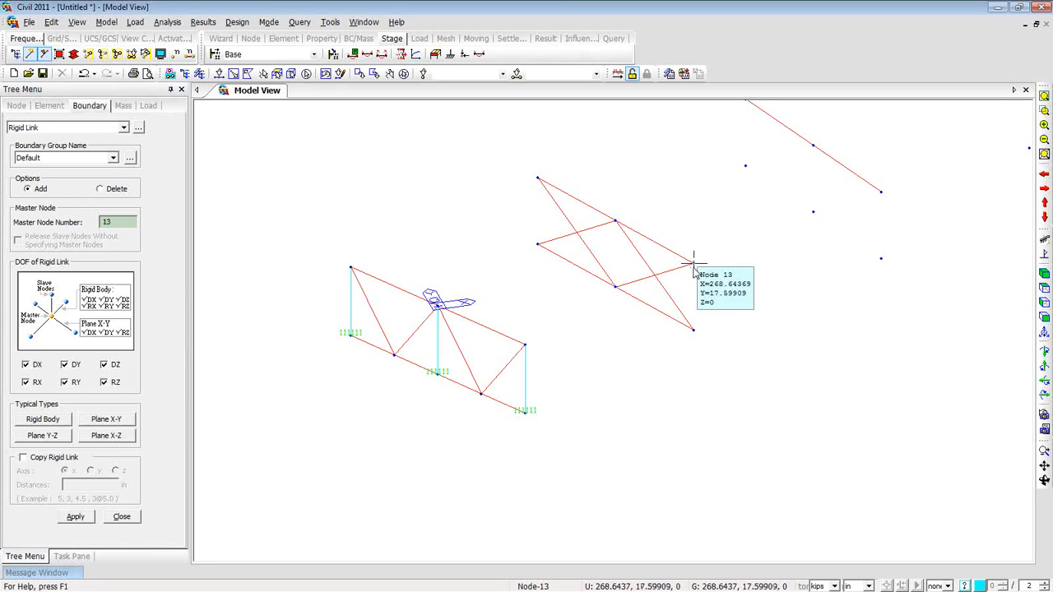
click(218, 73)
click(694, 330)
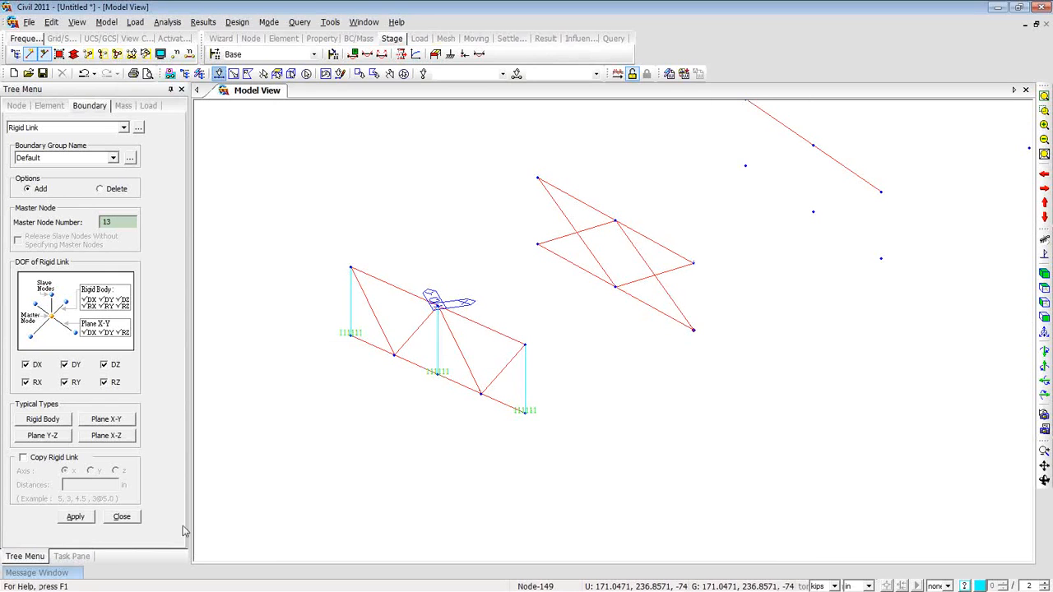
click(93, 516)
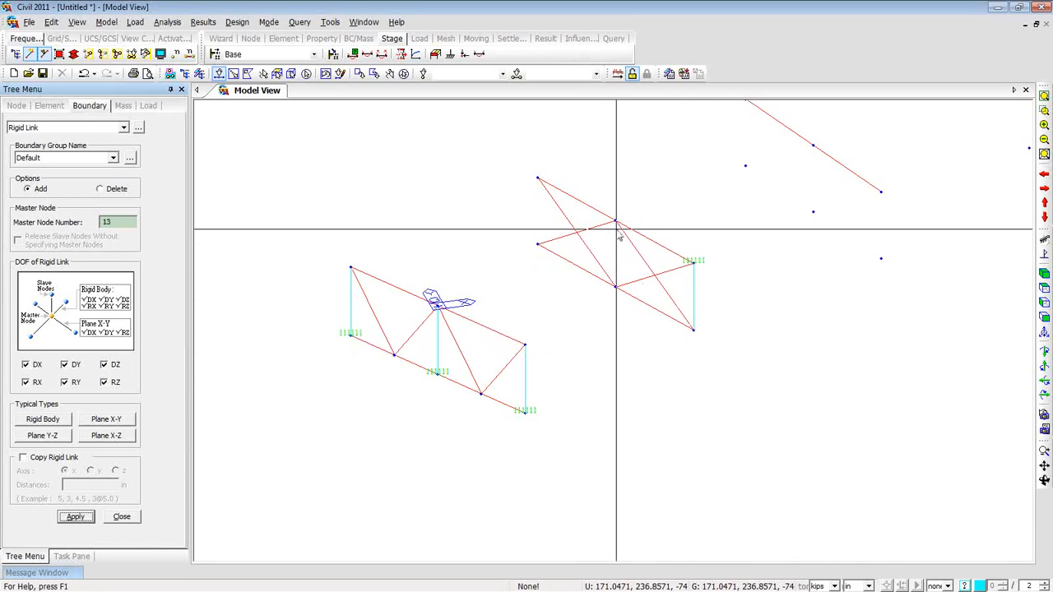
Step: Add rigid links at the second bracing line's middle and other end, with upper master nodes 51 and 89 and the lower nodes as slaves
click(614, 286)
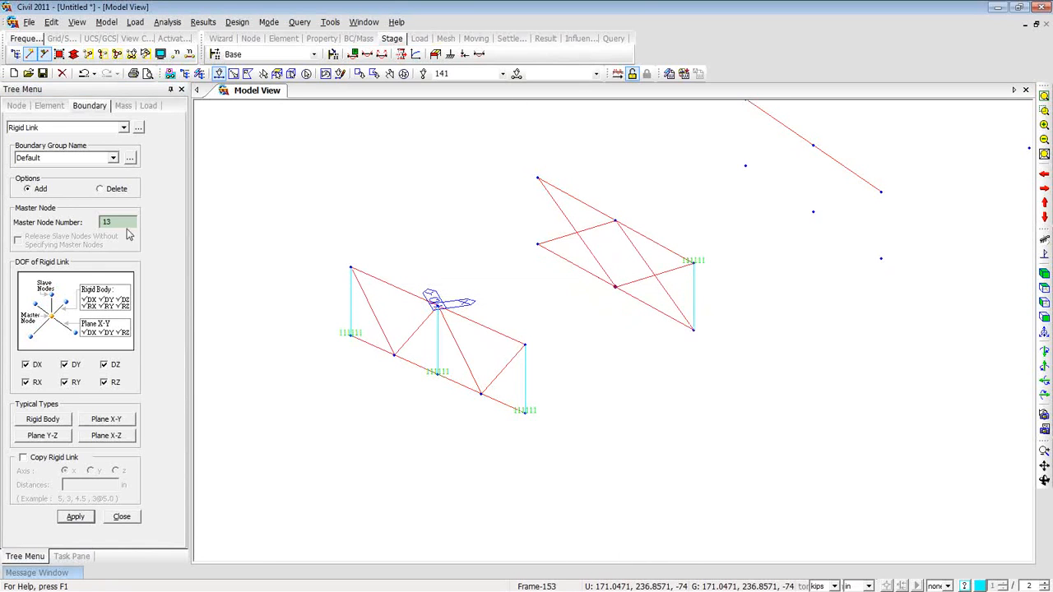
click(615, 222)
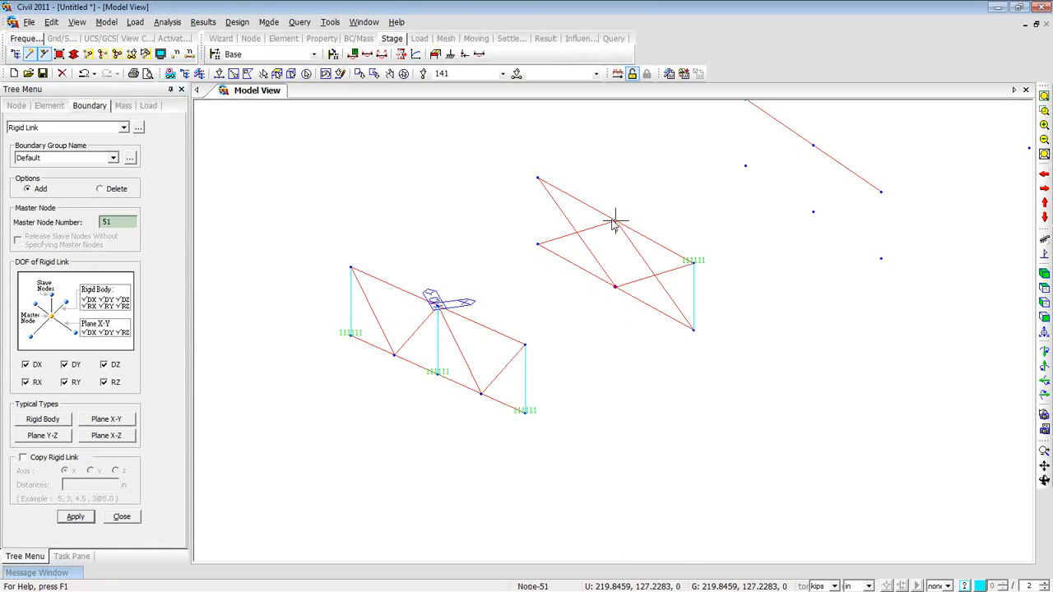
click(78, 517)
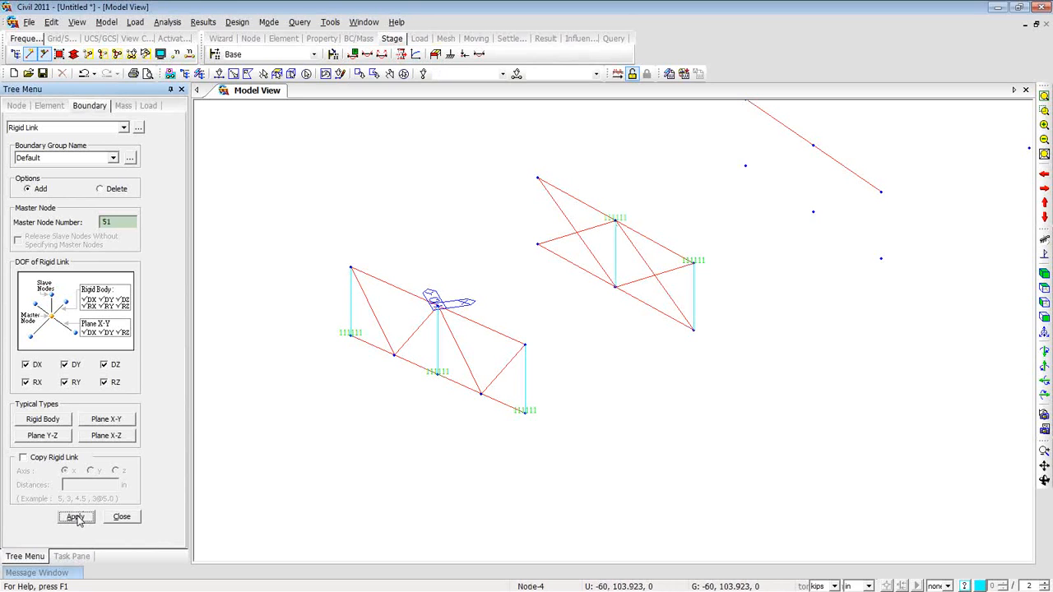
click(537, 178)
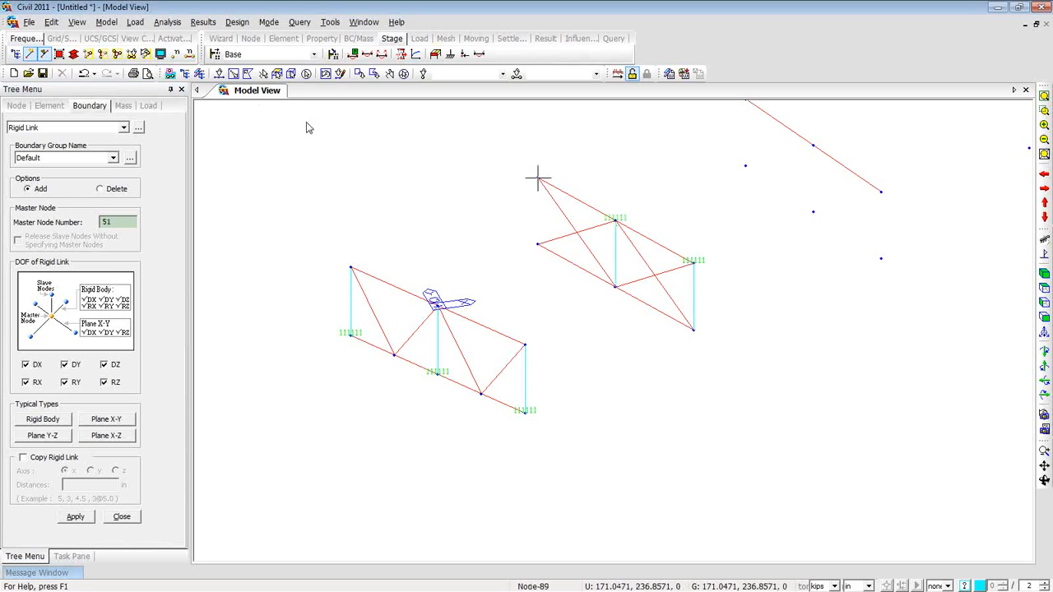
click(219, 74)
drag(520, 236, 573, 294)
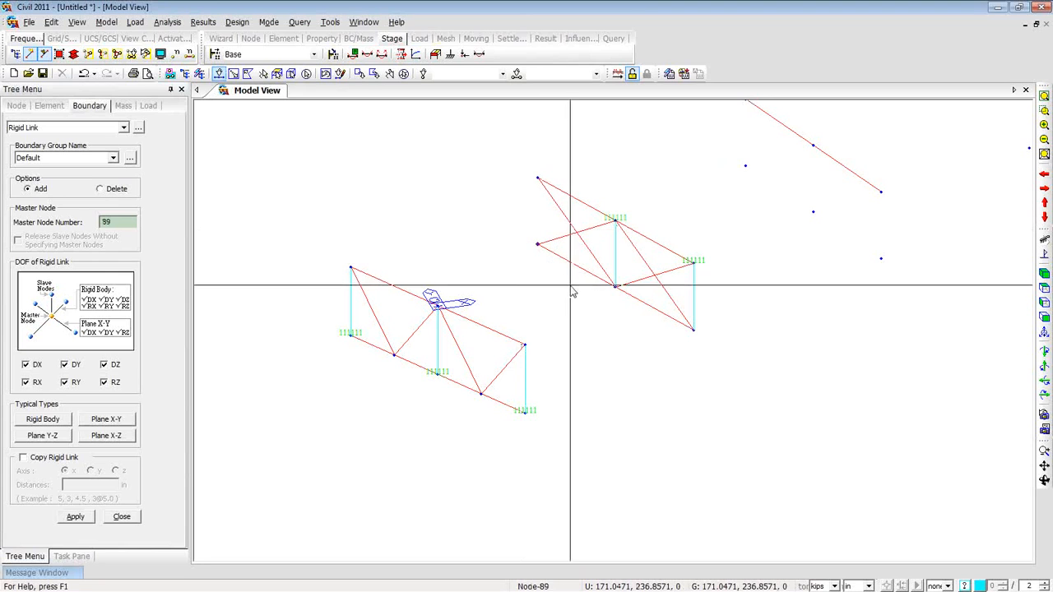
click(76, 516)
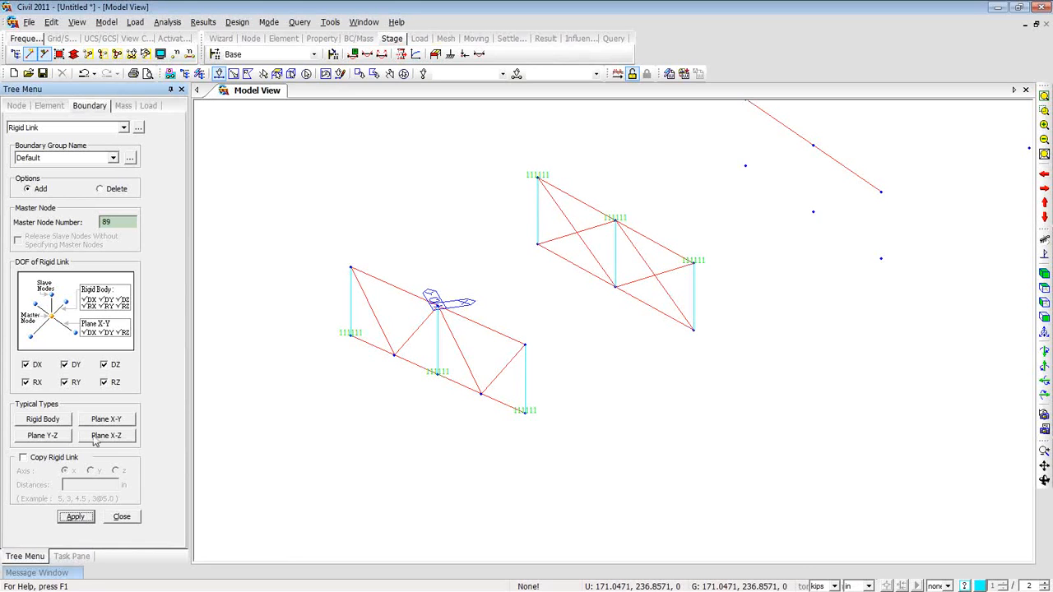
Step: Open the model File3 from the Curved steel girder model files folder
click(28, 73)
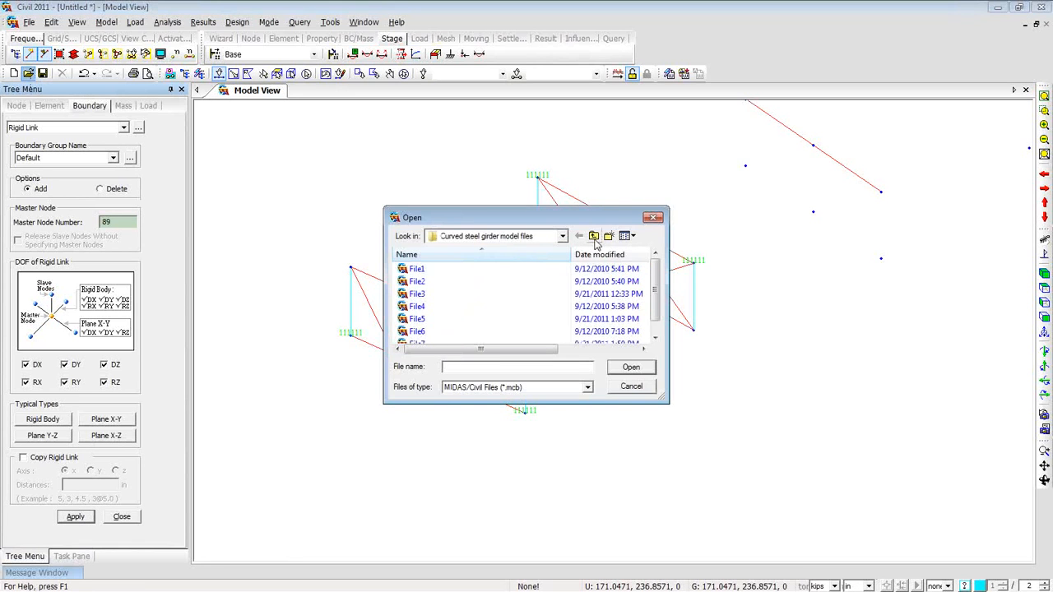
click(459, 296)
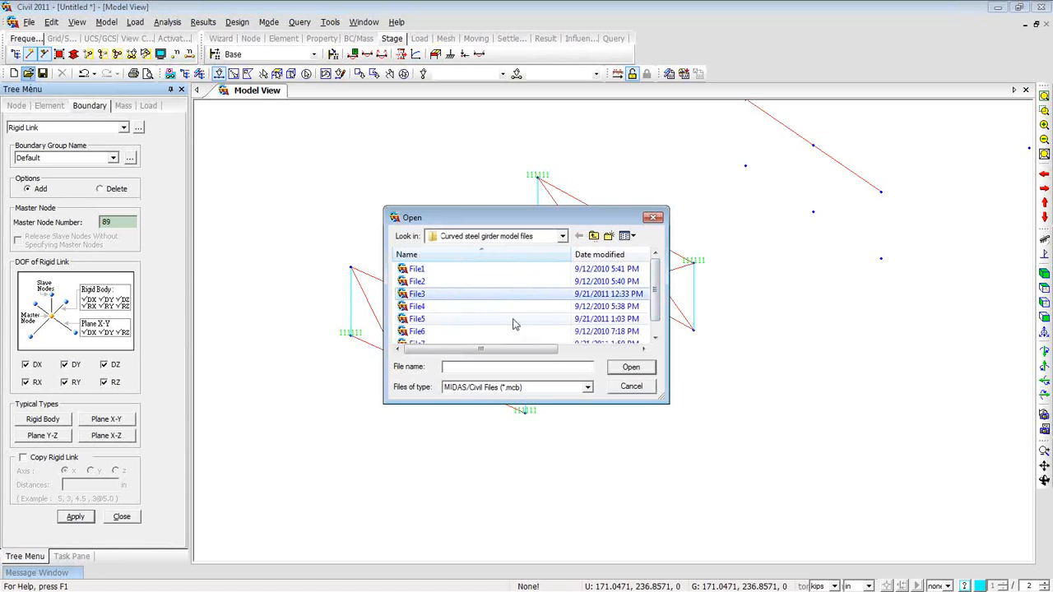
click(626, 368)
click(538, 332)
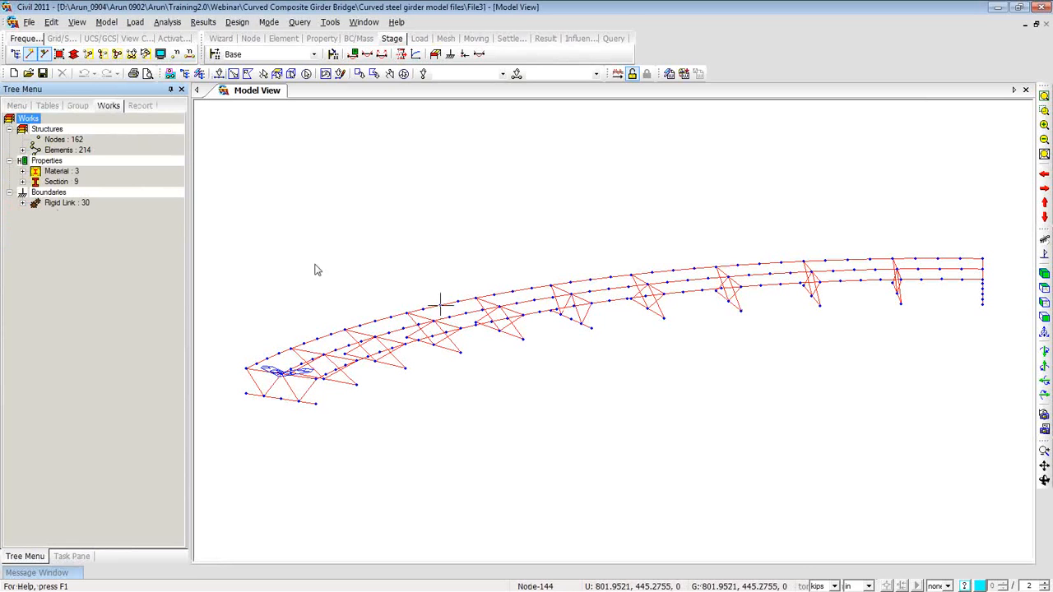
Step: Display the rigid links on the whole bridge model and examine them along the bracing lines
click(23, 202)
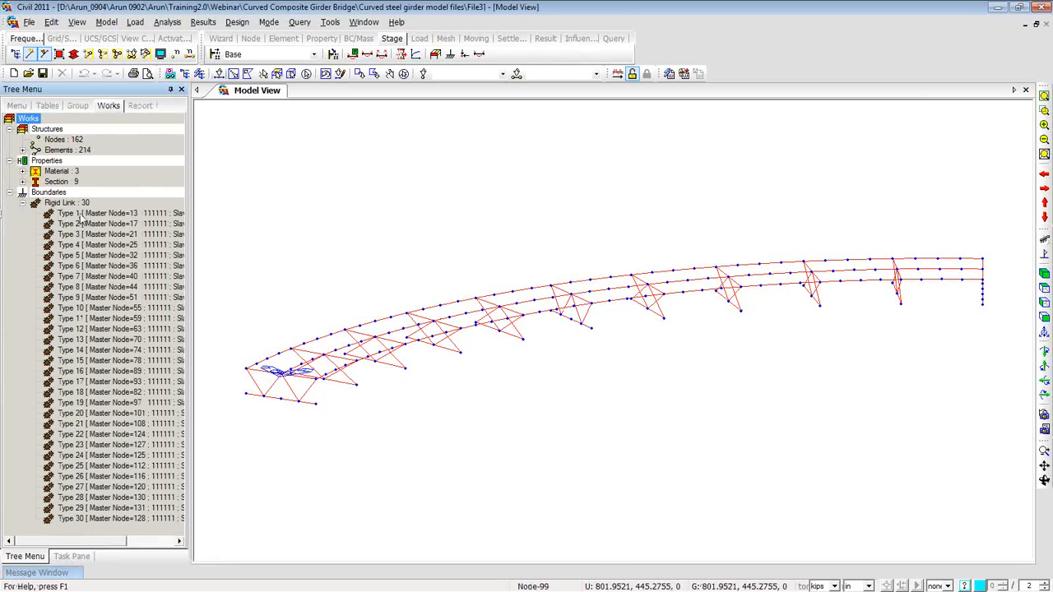
right_click(80, 214)
click(140, 391)
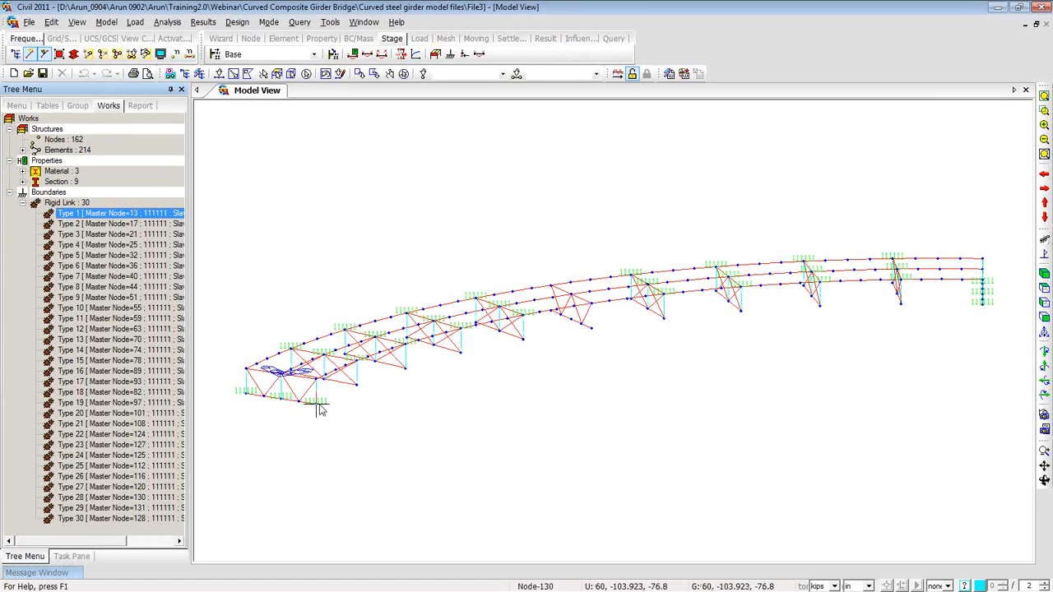
mouse_move(320, 409)
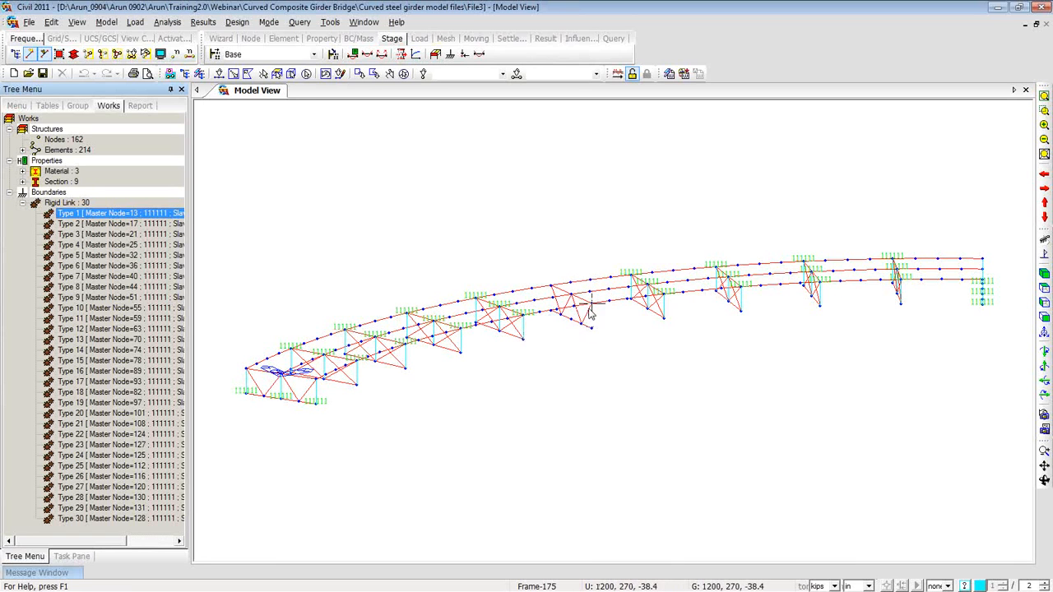
mouse_move(575, 304)
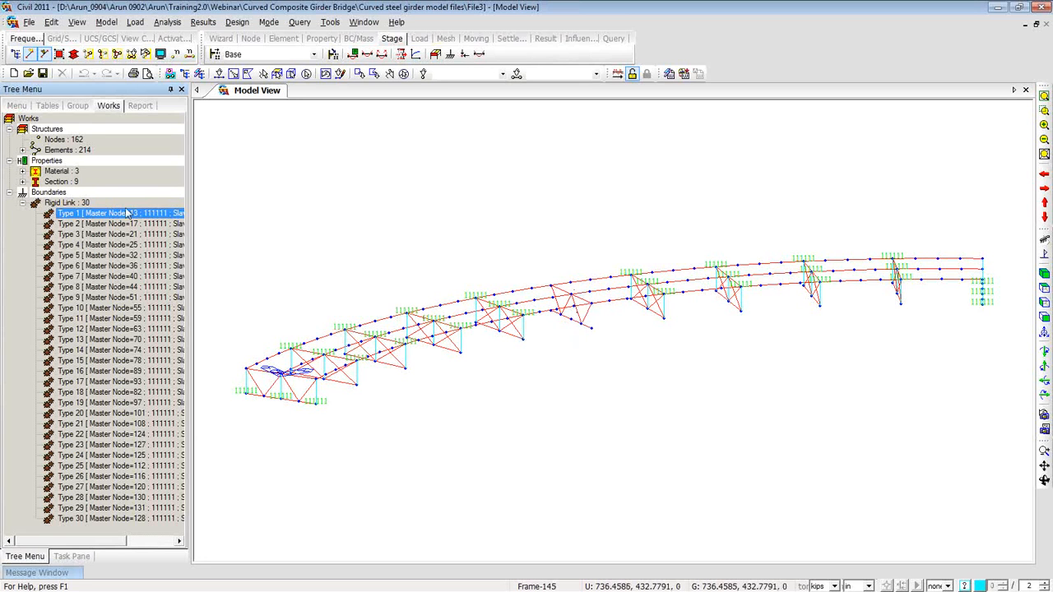
Step: Hide the rigid link symbols on the whole bridge model and show it in top view
click(22, 203)
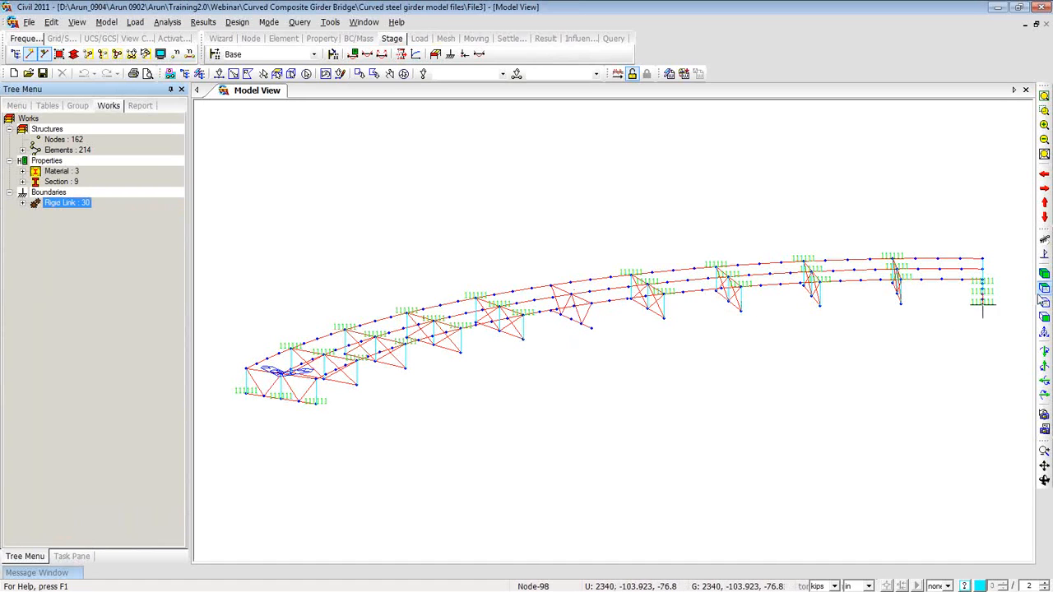
click(1043, 289)
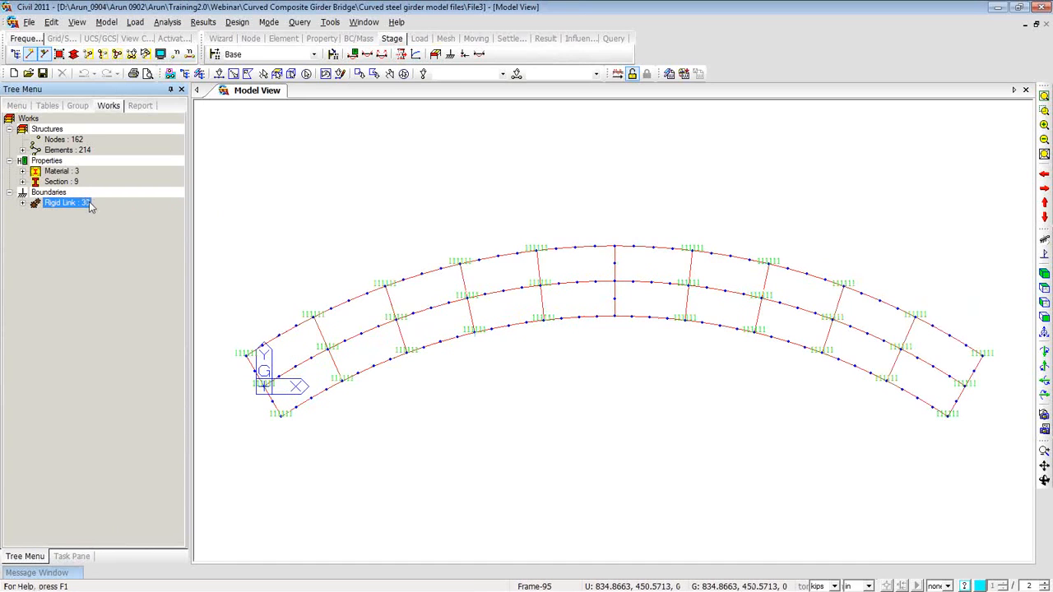
click(22, 203)
right_click(82, 215)
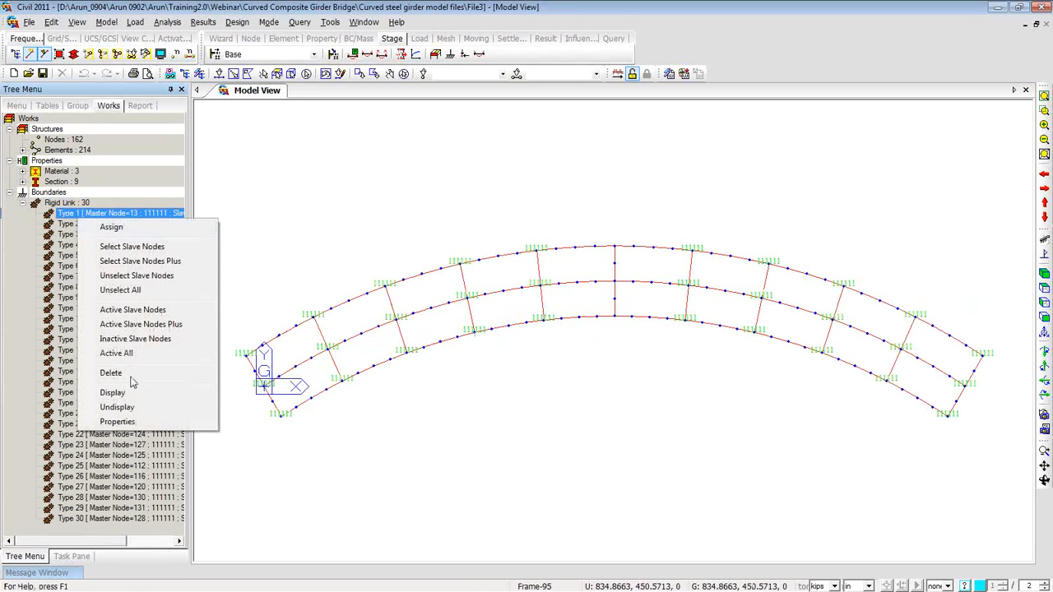
click(124, 408)
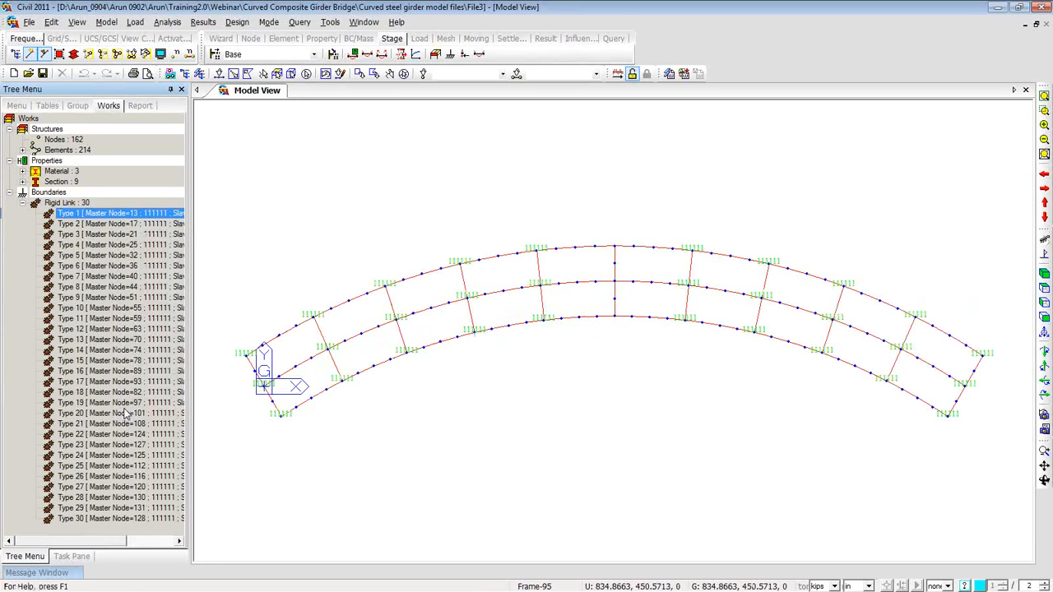
click(23, 203)
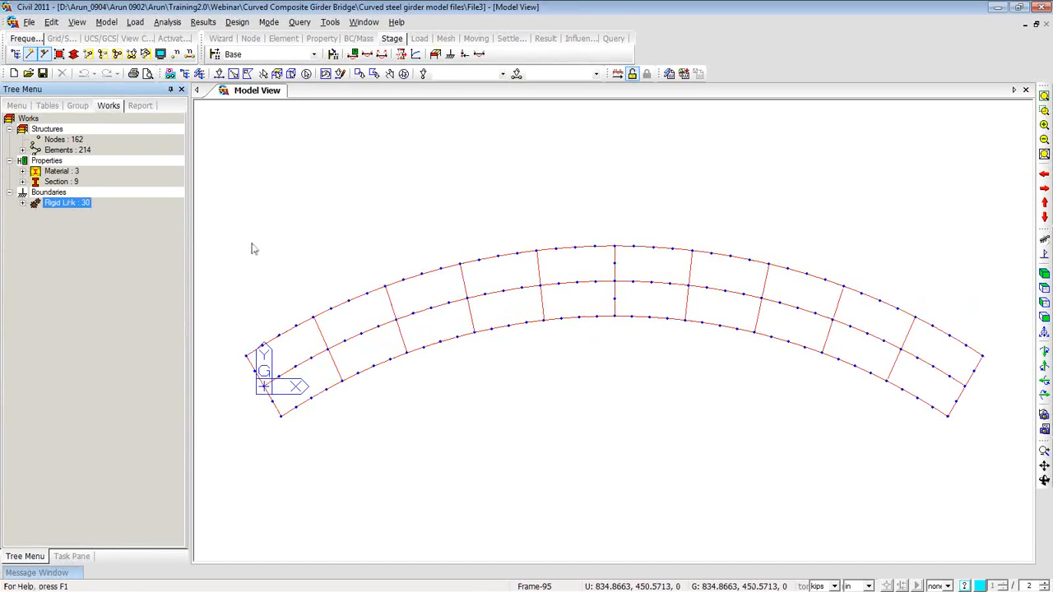
Step: Activate only the midspan diaphragm with its adjoining girder segments and display their sections with hidden surfaces
click(219, 75)
drag(613, 231, 640, 337)
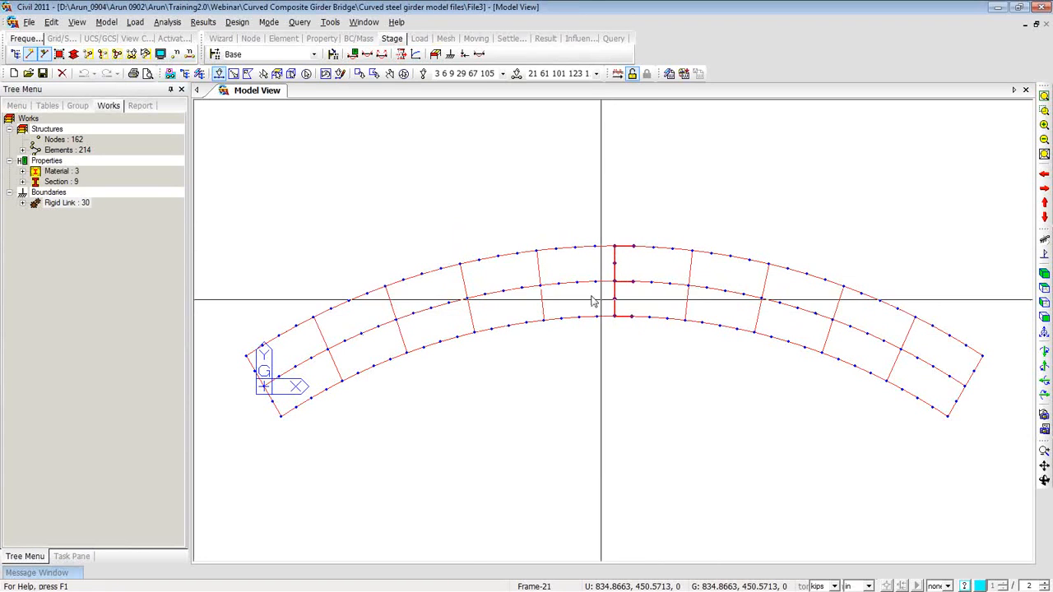
click(88, 53)
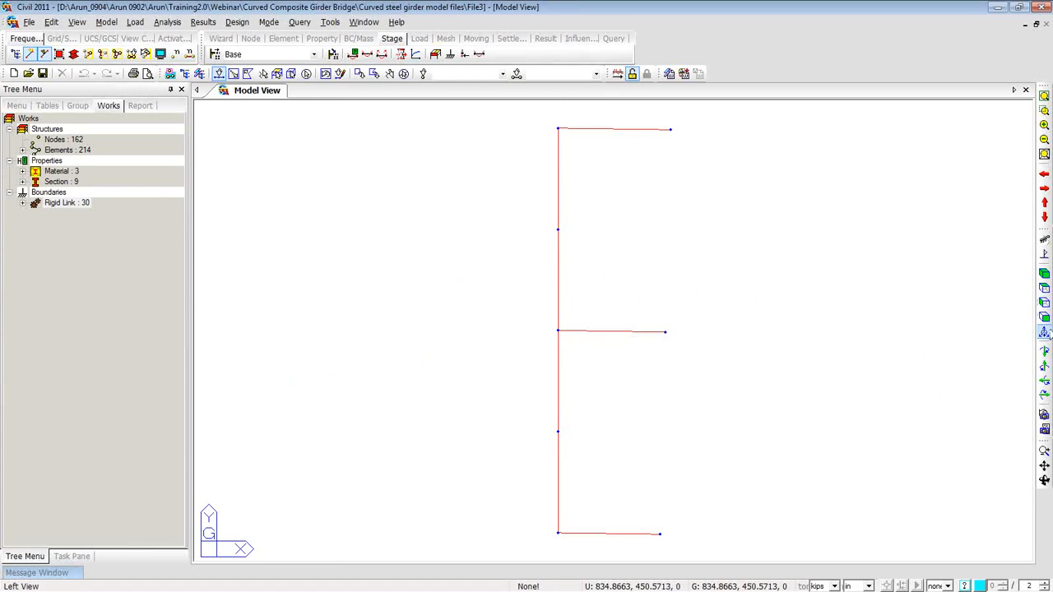
click(1045, 317)
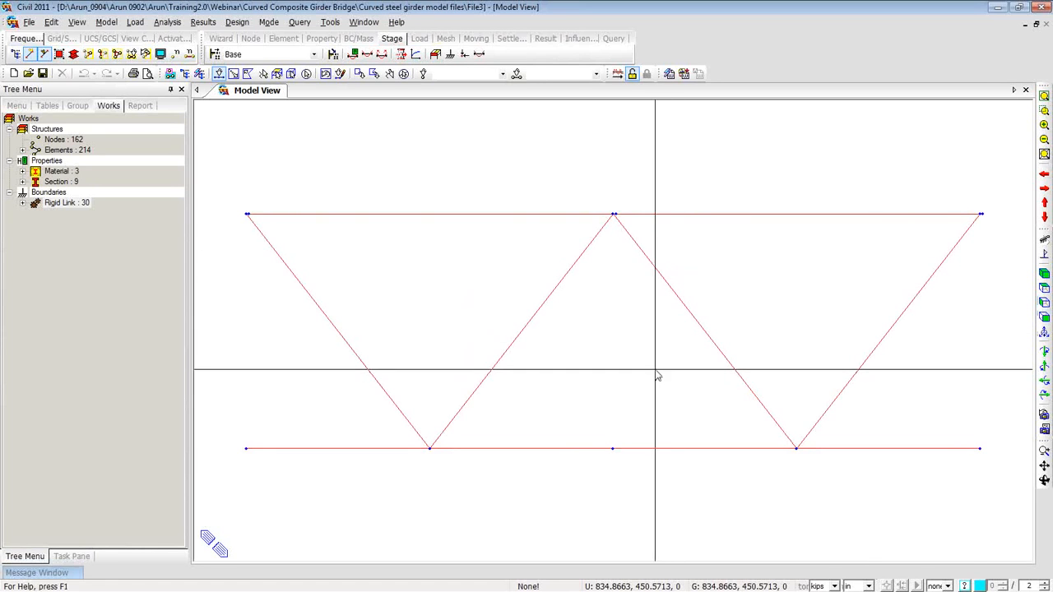
middle_drag(649, 365, 629, 348)
scroll(629, 350, down, 4)
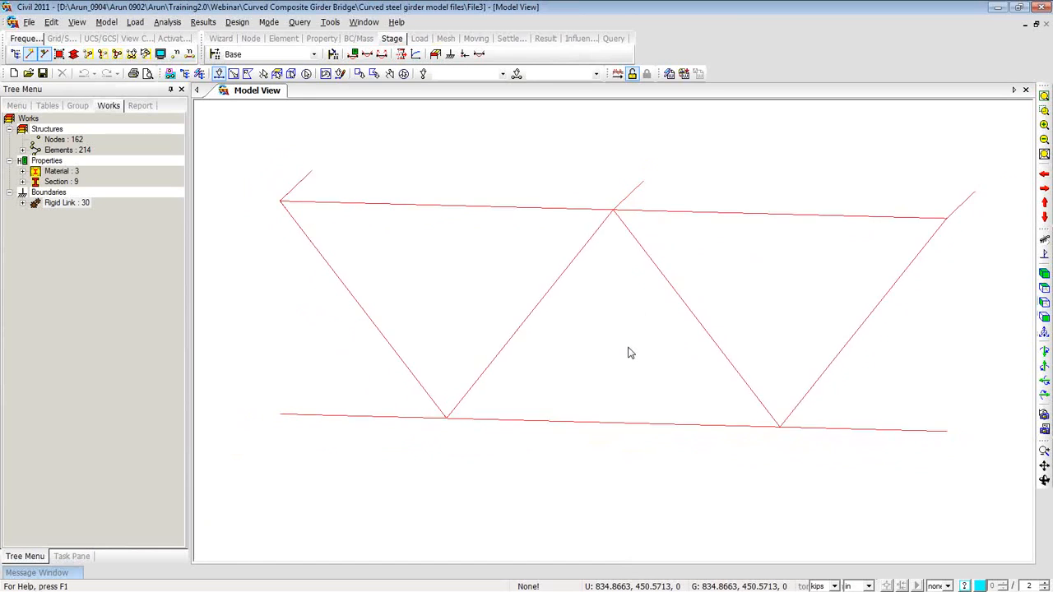
middle_drag(632, 357, 637, 277)
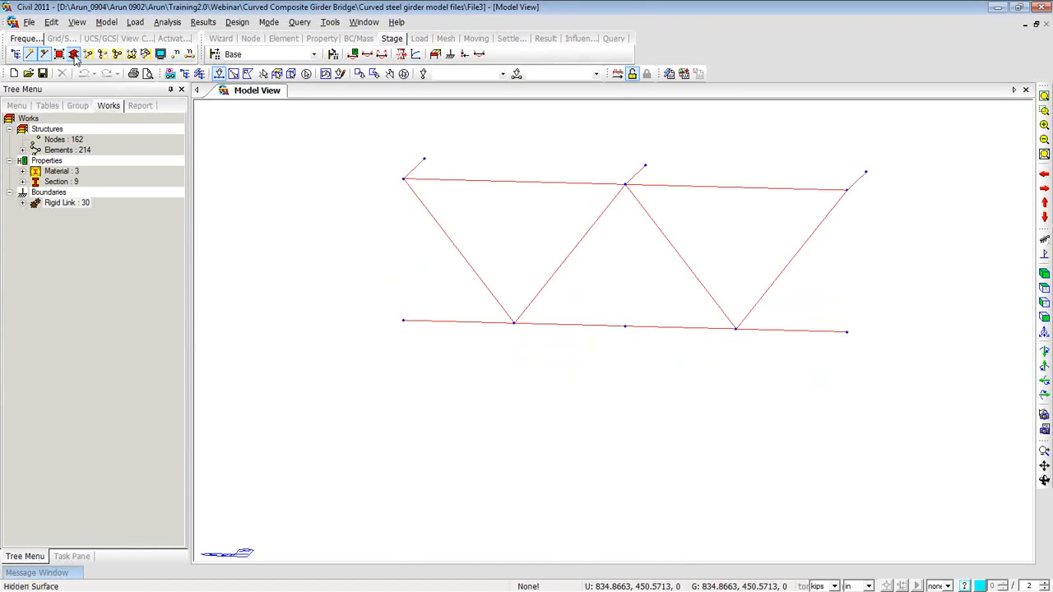
click(73, 53)
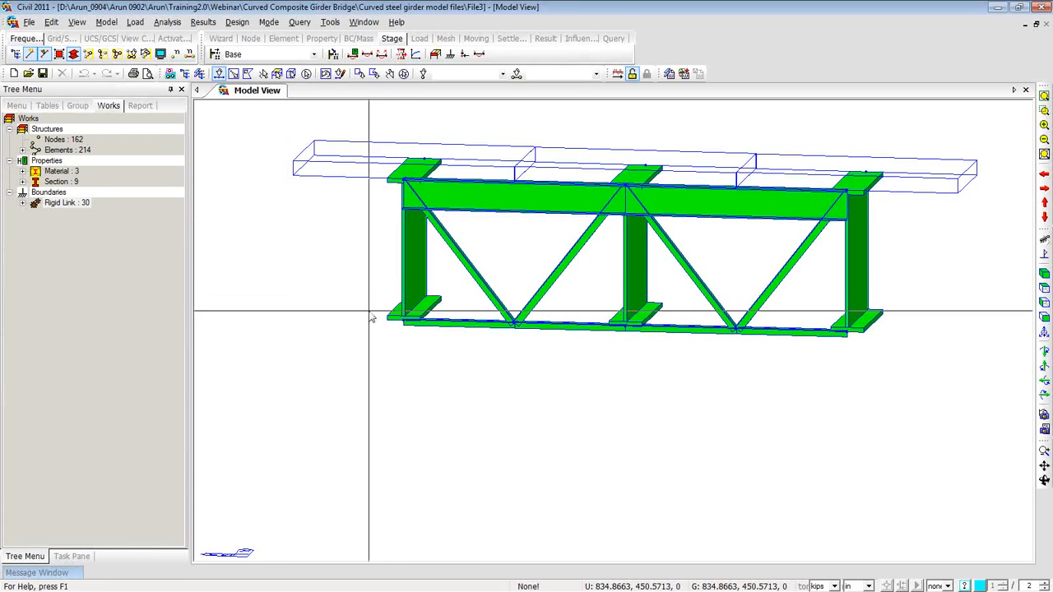
Step: Copy the three girder bottom nodes of the midspan diaphragm once by 0, 0, -12.4 in with Translate Nodes
click(635, 325)
click(638, 329)
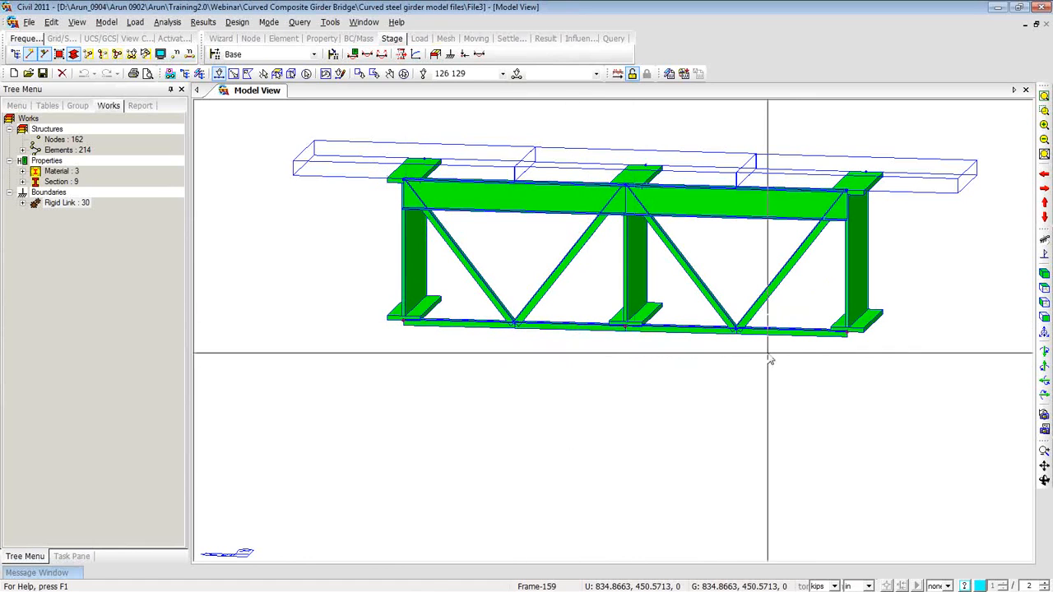
click(336, 253)
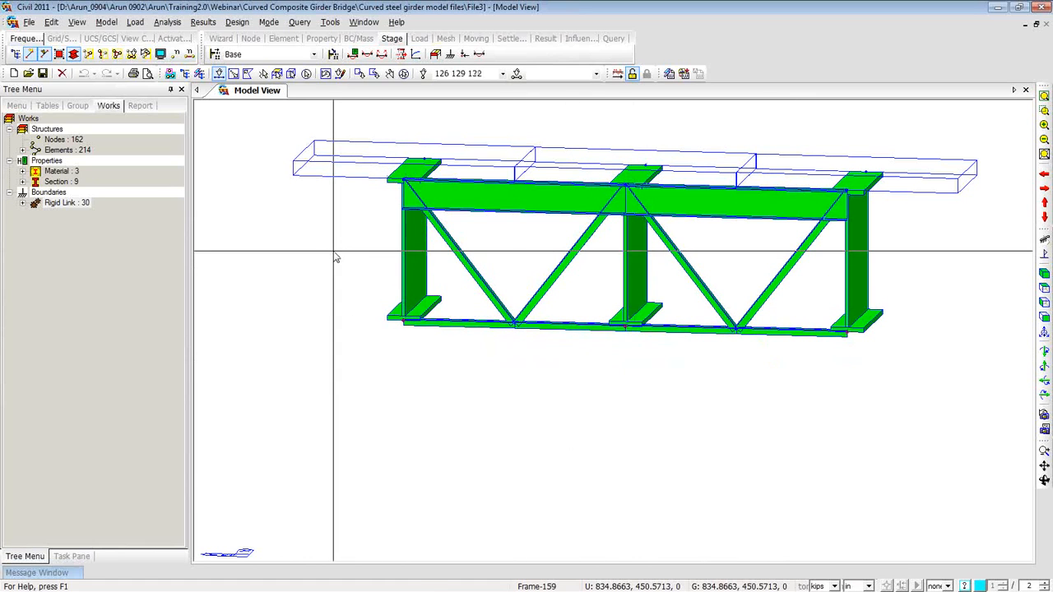
right_click(230, 212)
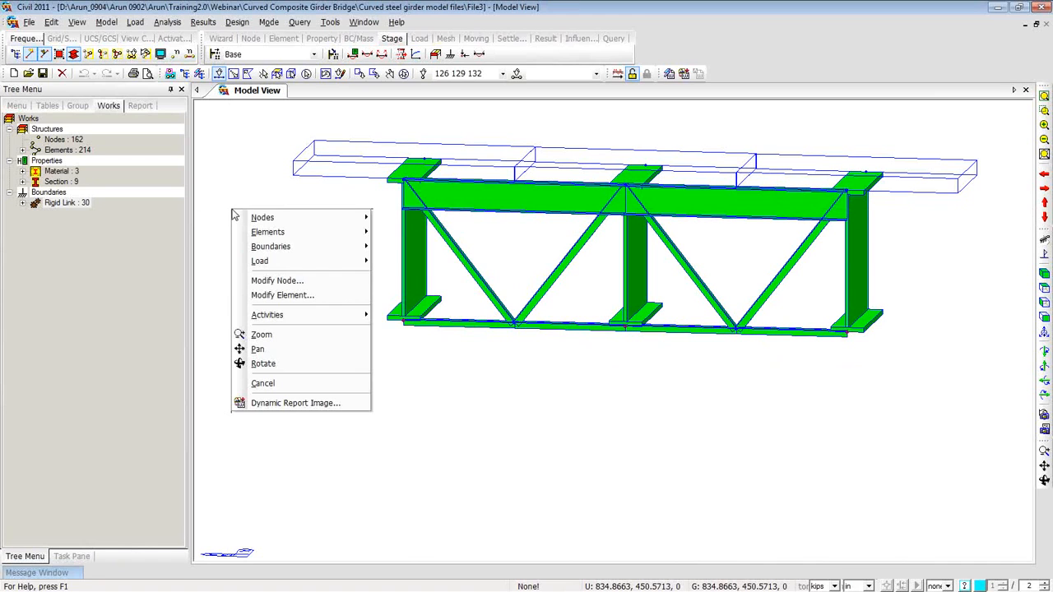
mouse_move(315, 220)
click(411, 249)
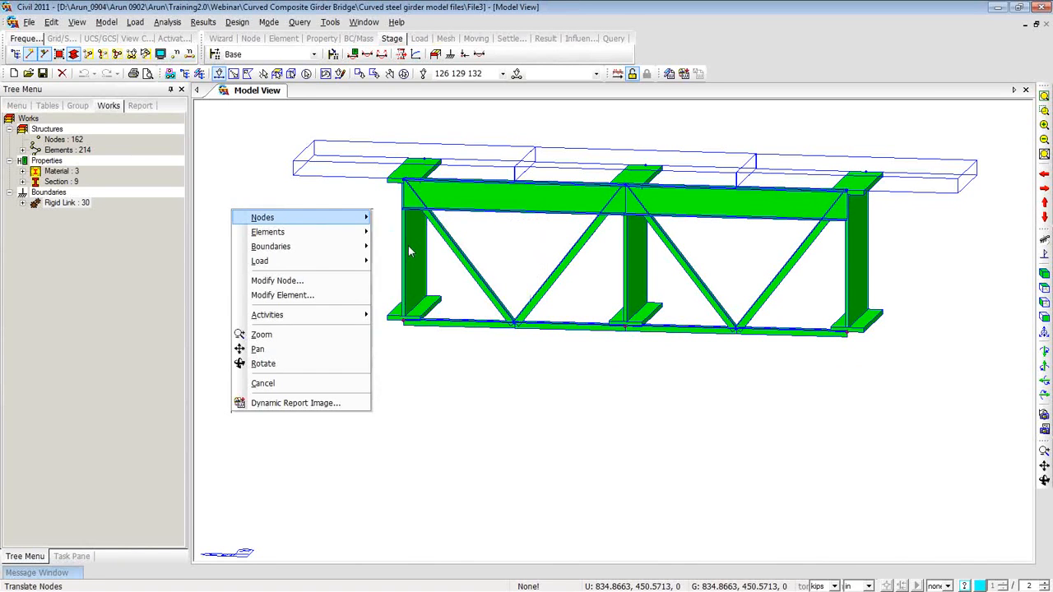
double_click(80, 215)
text(-12.4)
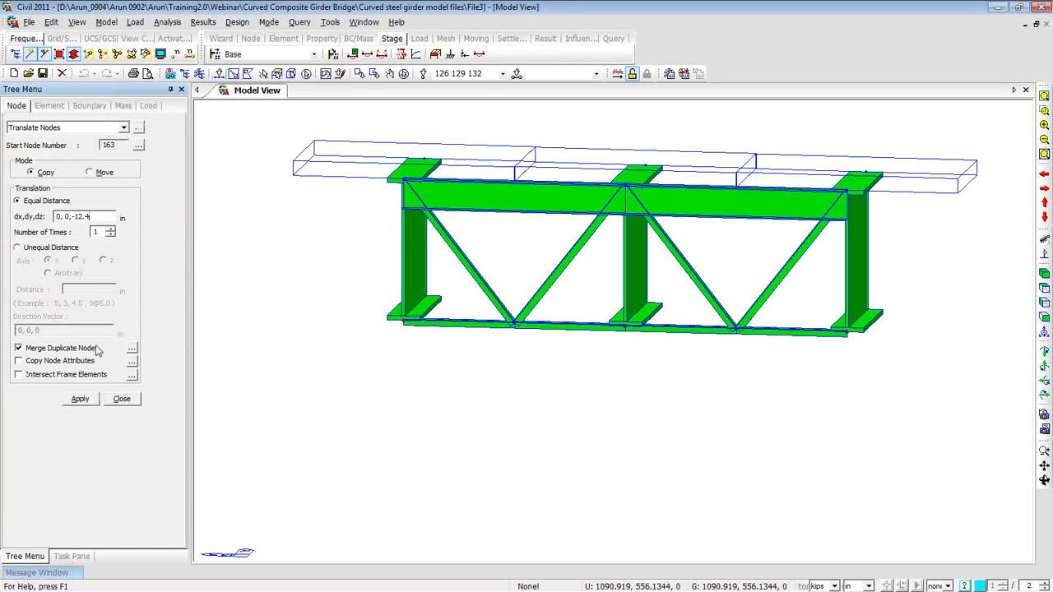
click(82, 399)
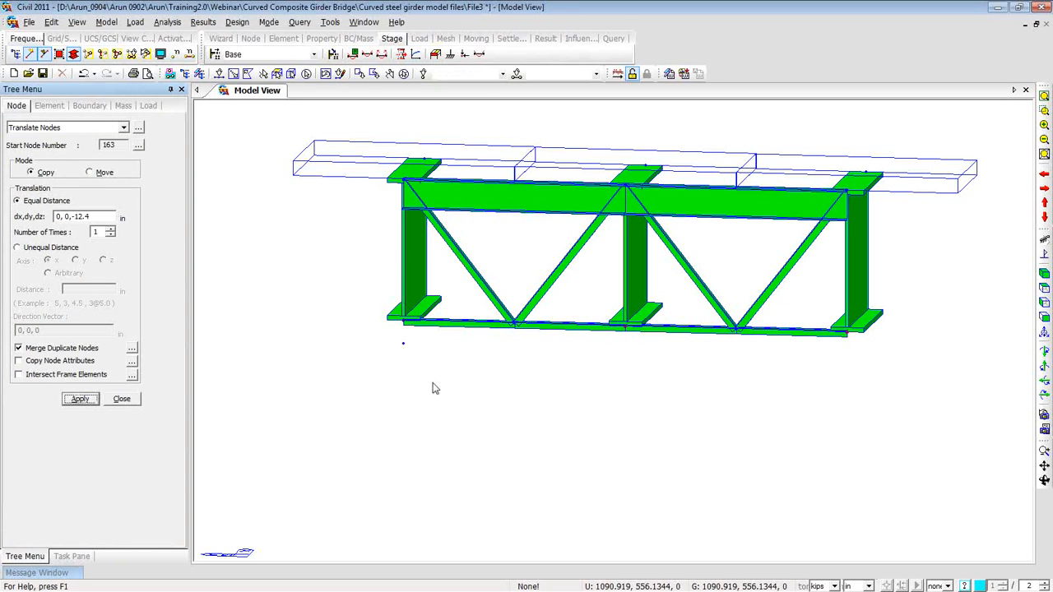
click(220, 75)
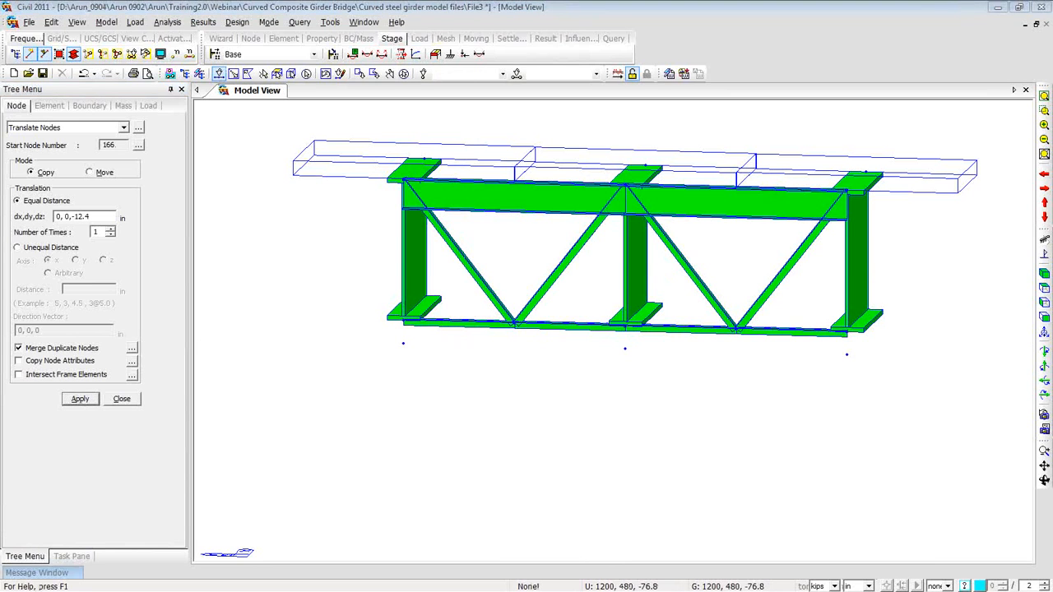
Step: Switch to the PowerPoint tutorial, review the pier cap node, element and tapered section group slides, and return to the Civil model
key(alt+Tab)
click(448, 451)
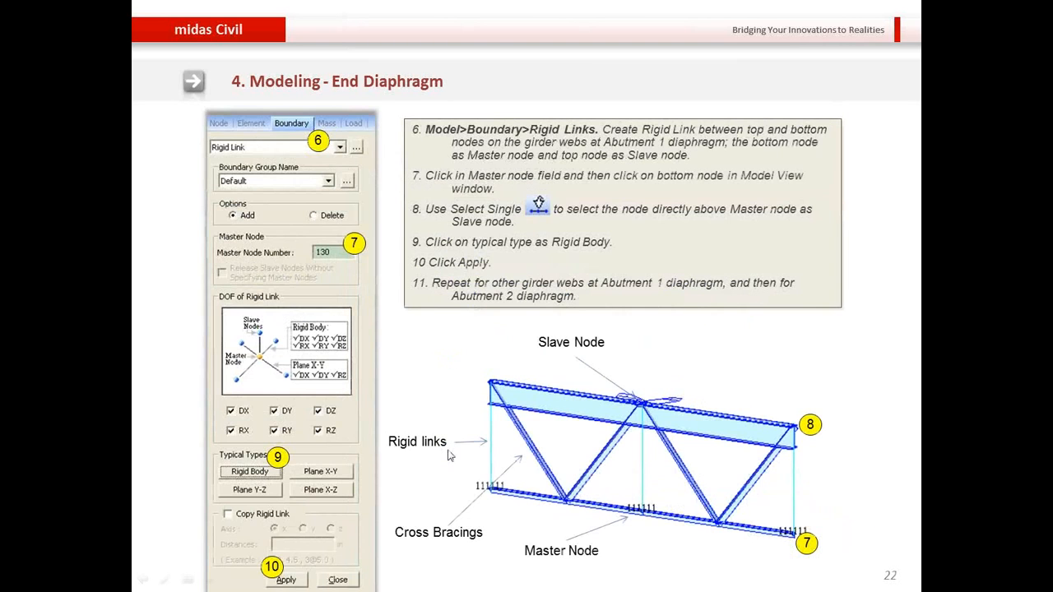
click(449, 454)
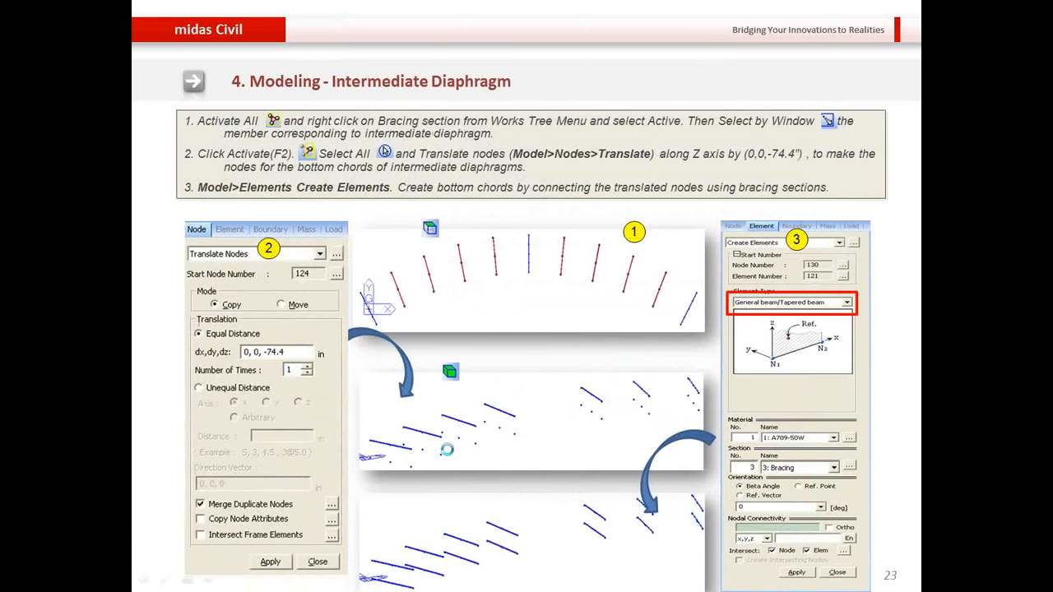
click(447, 449)
click(447, 449)
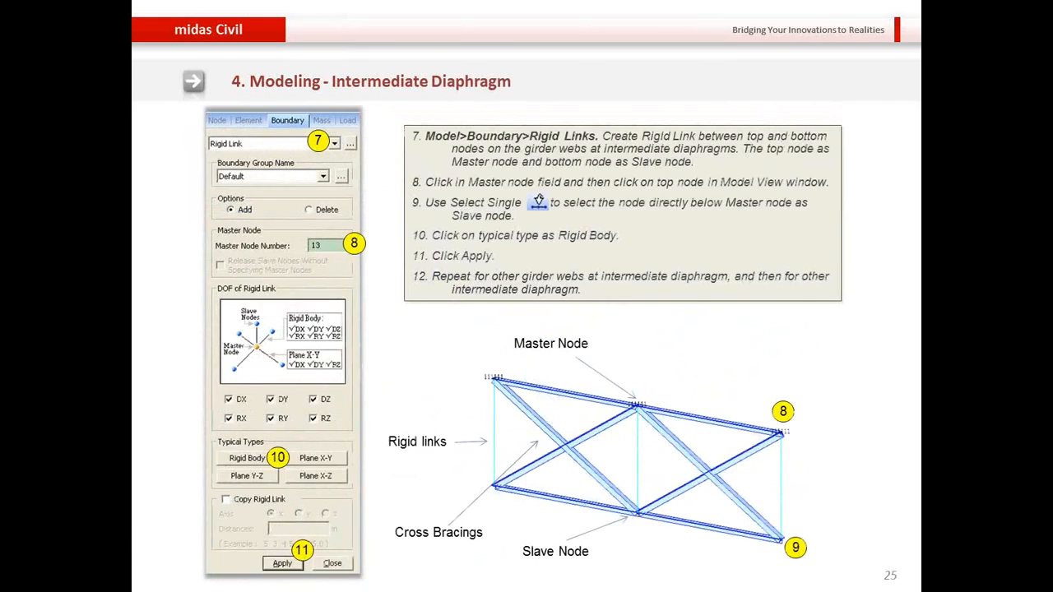
key(Right)
key(Right)
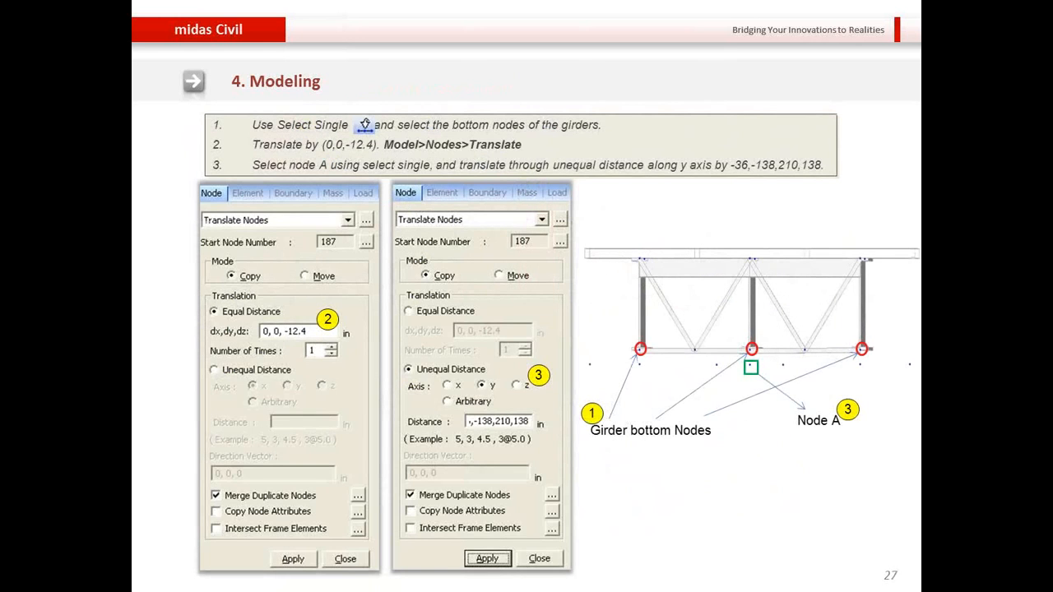
key(Right)
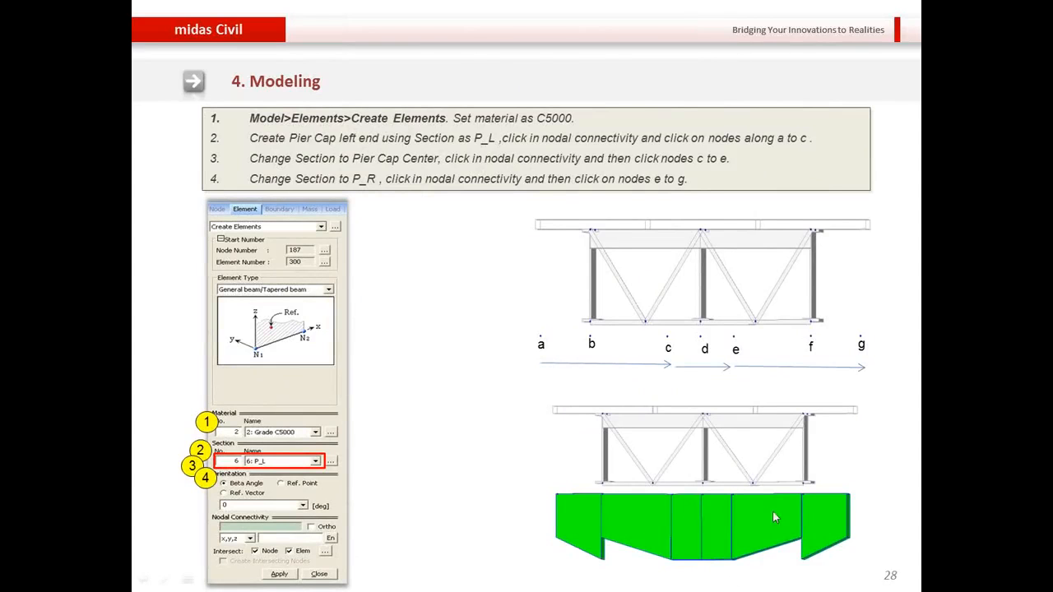
key(Right)
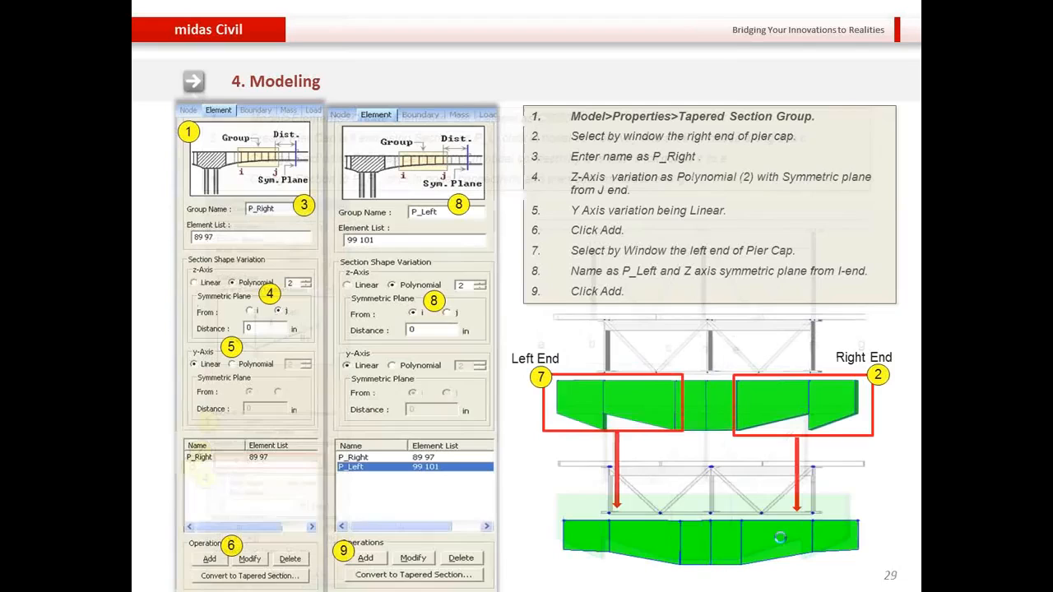
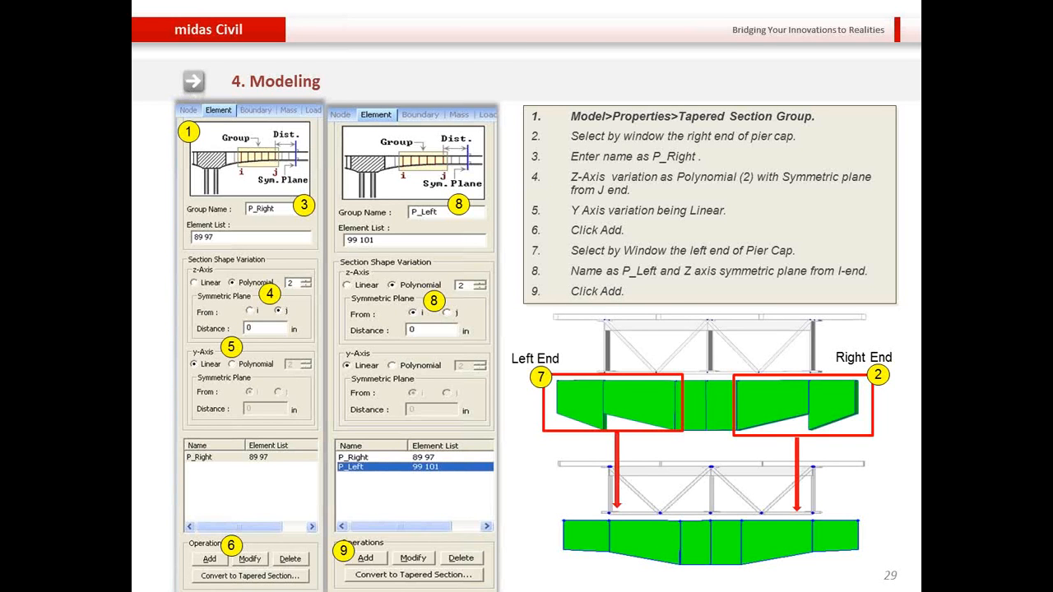
key(Escape)
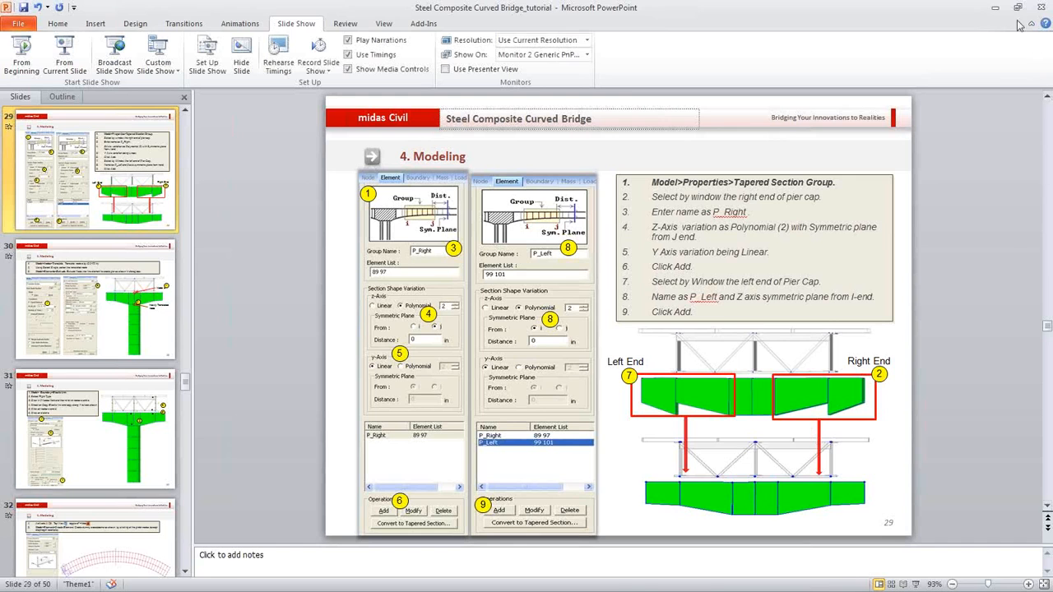
click(994, 7)
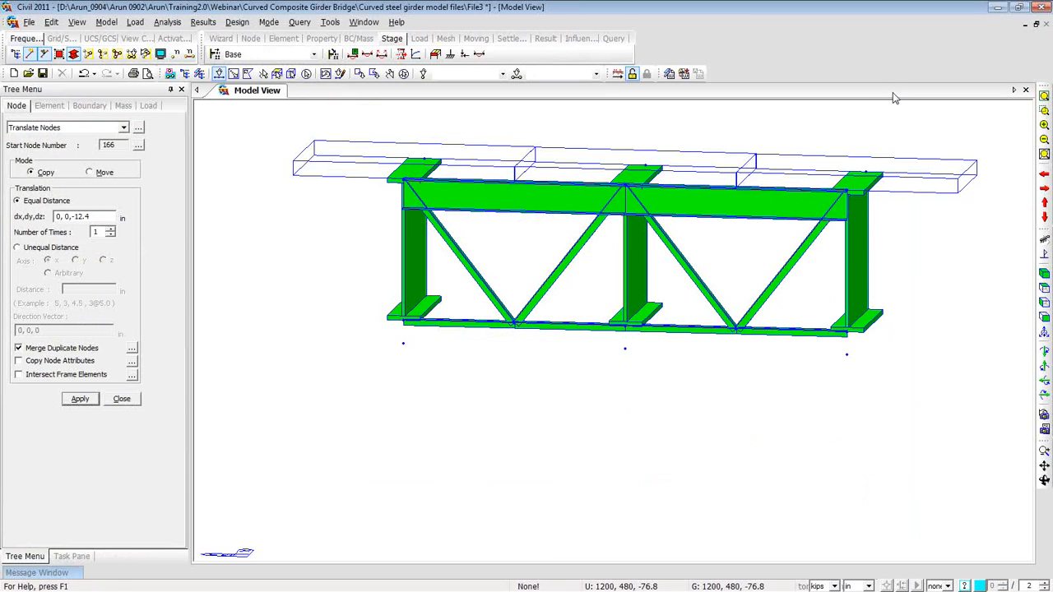
Step: Copy the middle node below the girders along the y axis at unequal distances of -36, -138, 210 and 138 in
click(625, 350)
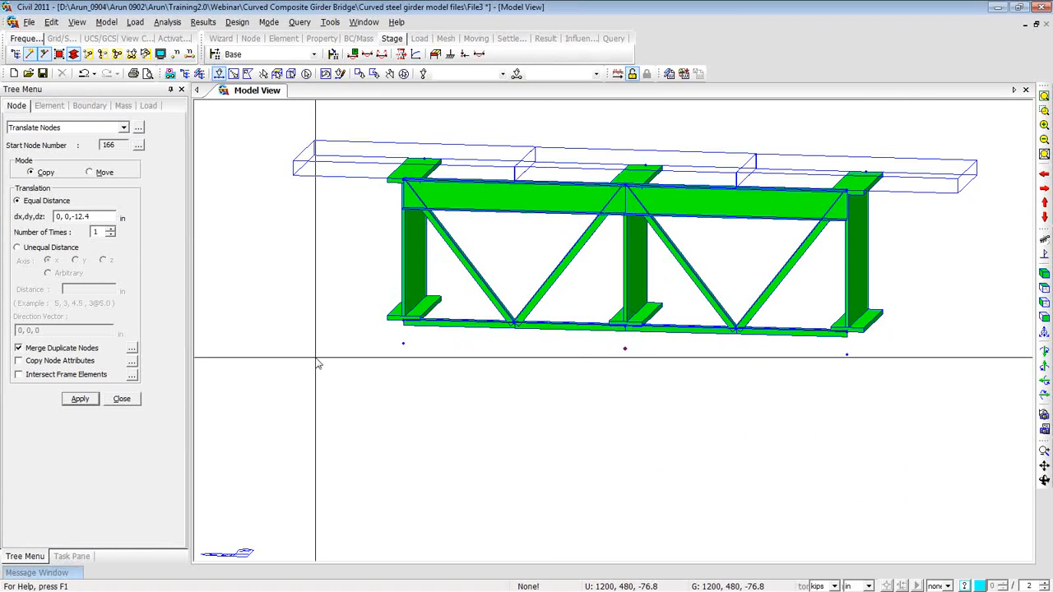
click(17, 248)
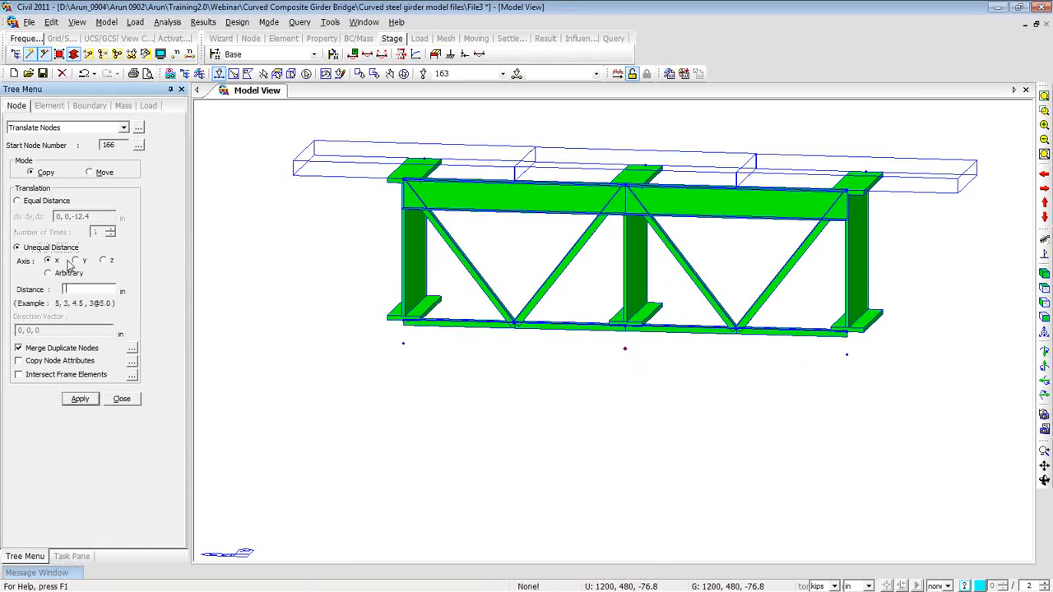
click(1045, 289)
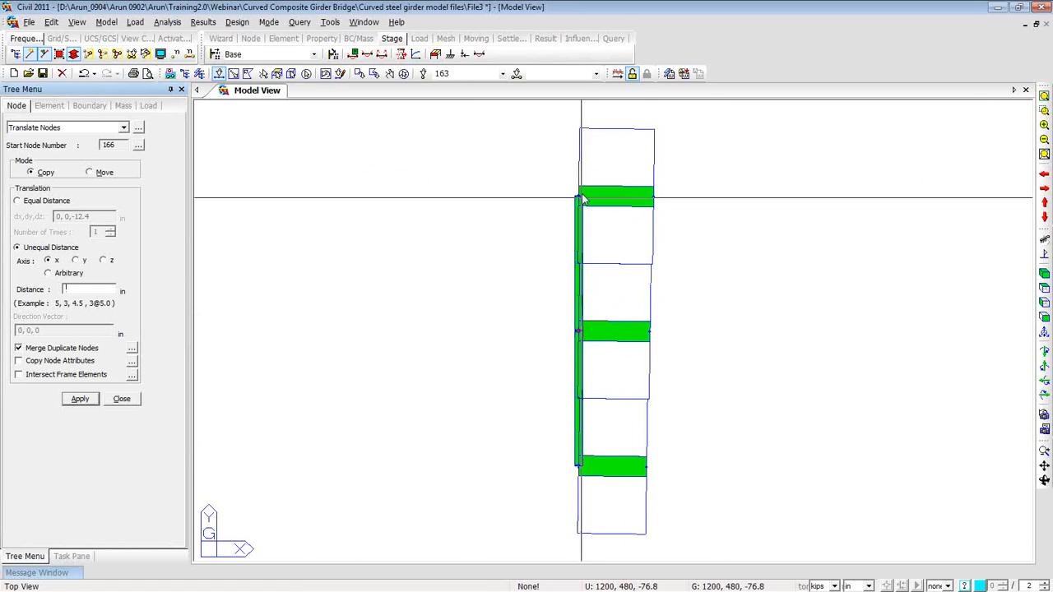
click(75, 260)
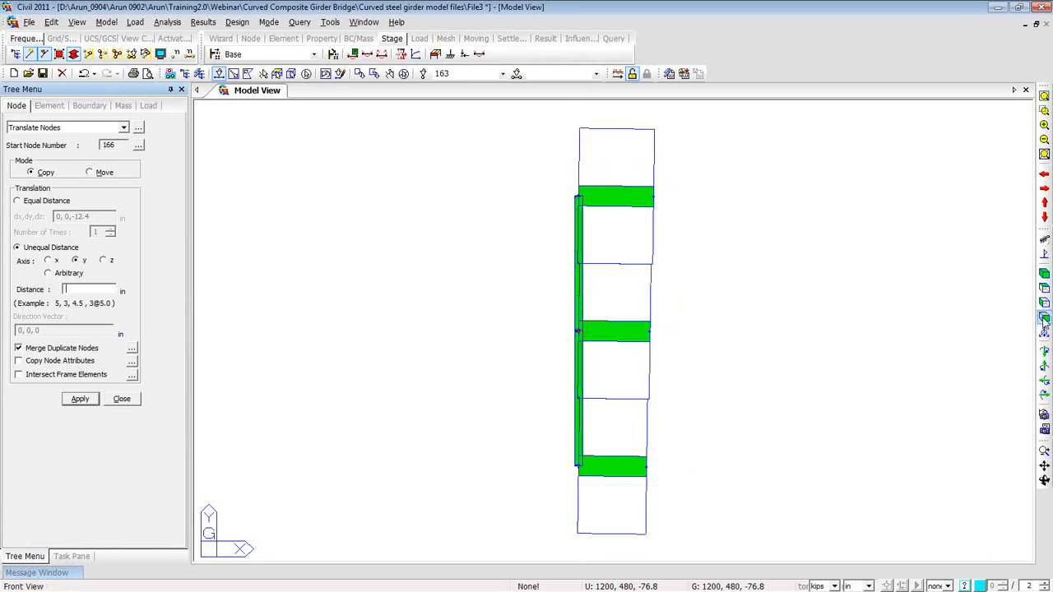
click(1044, 322)
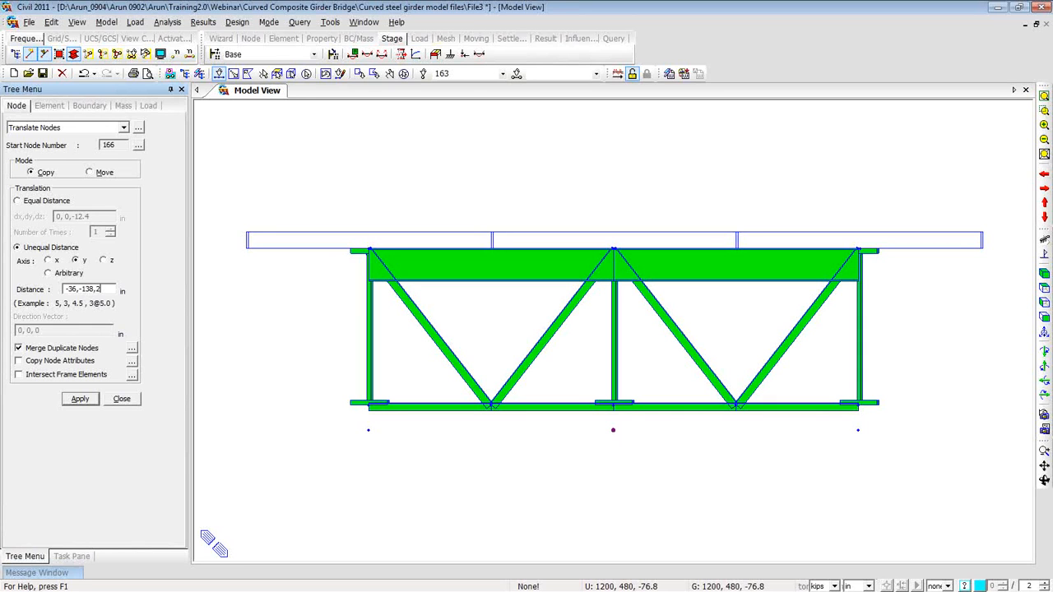
text(10)
text(,1)
text(38,)
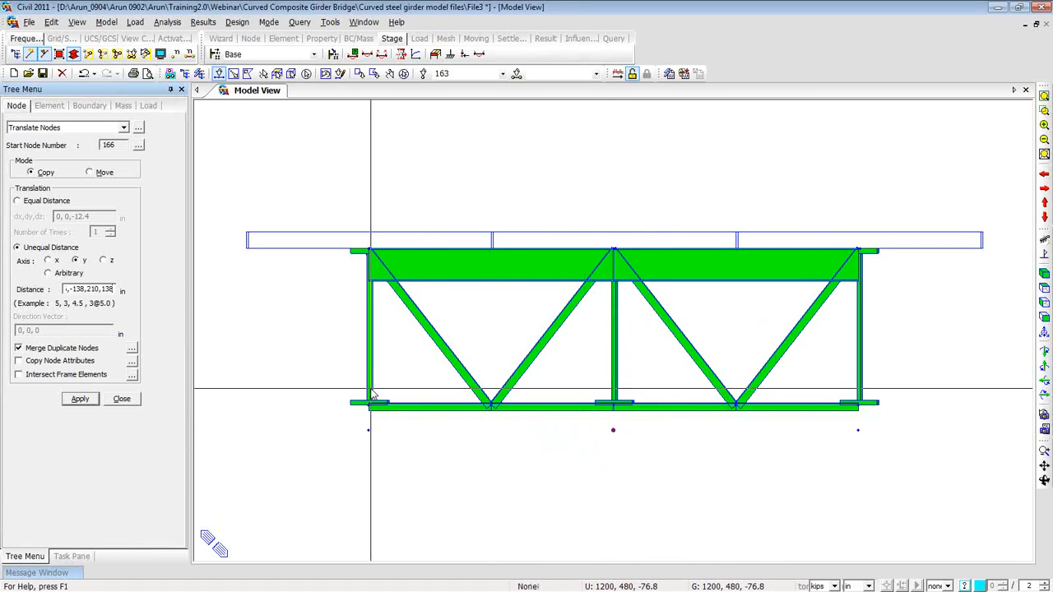
click(79, 399)
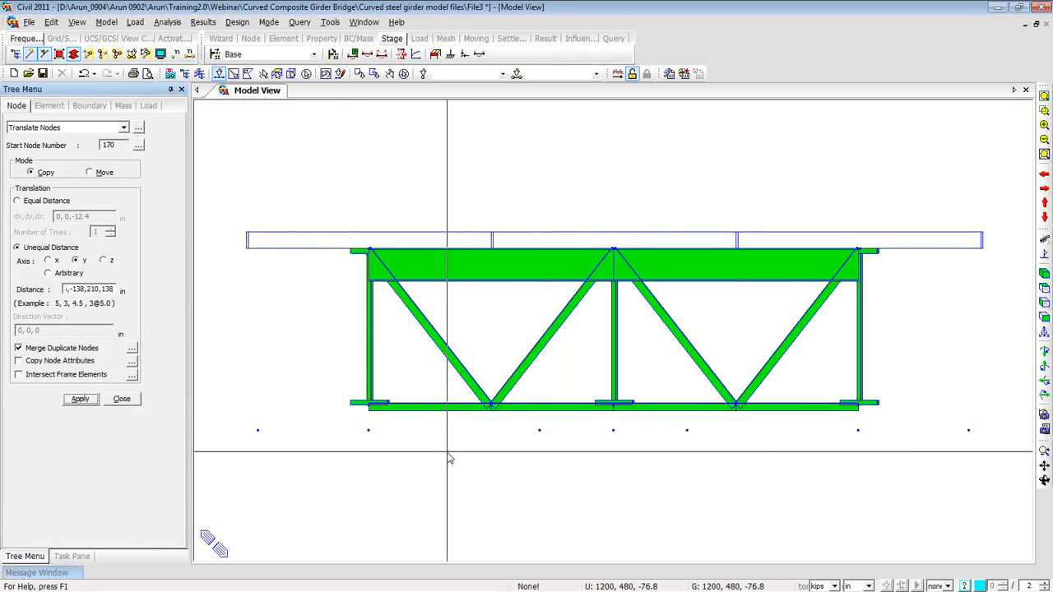
Step: Set up Create Elements with material 2: Grade C5000 and element type General beam/Tapered beam
right_click(241, 116)
mouse_move(271, 131)
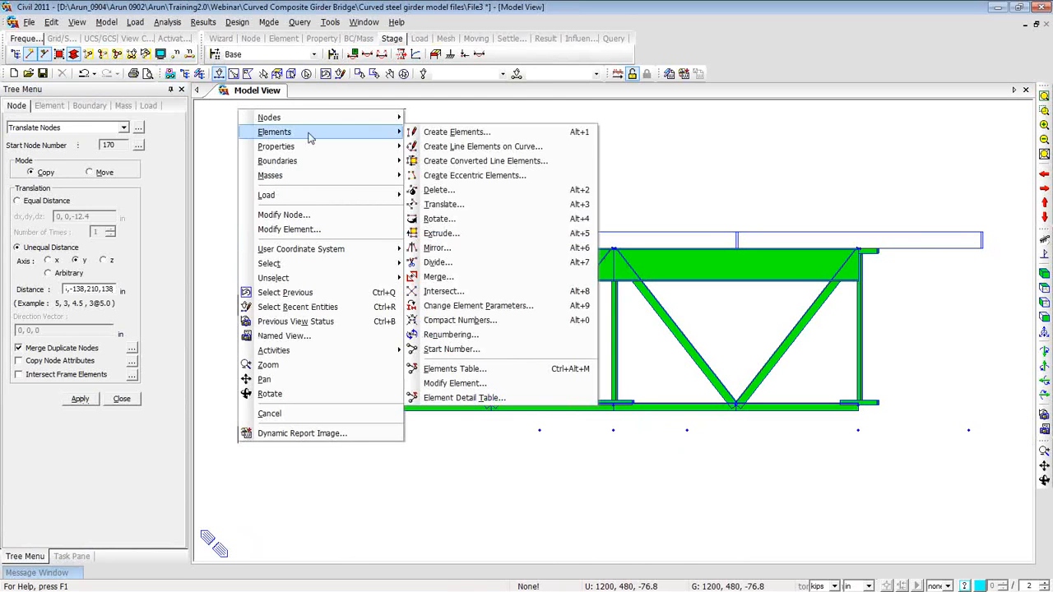
click(457, 133)
click(117, 379)
click(110, 399)
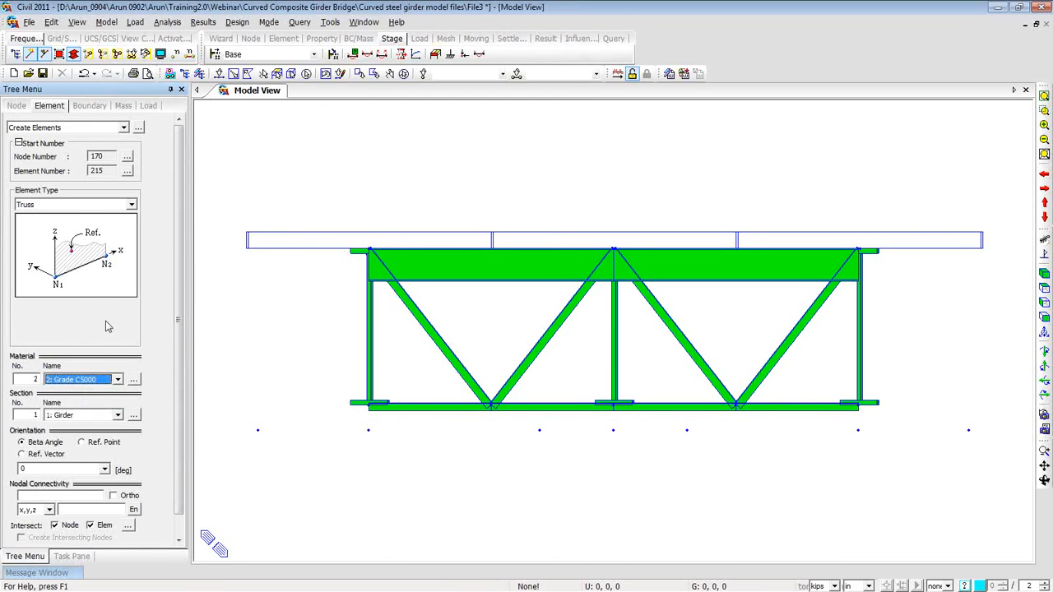
click(131, 204)
click(120, 243)
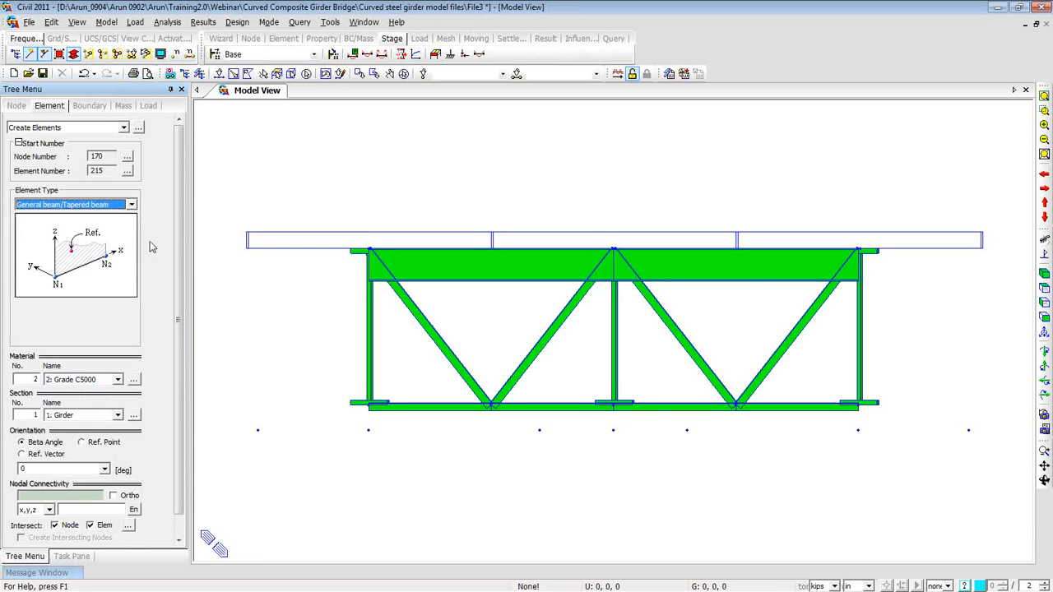
scroll(176, 313, down, 1)
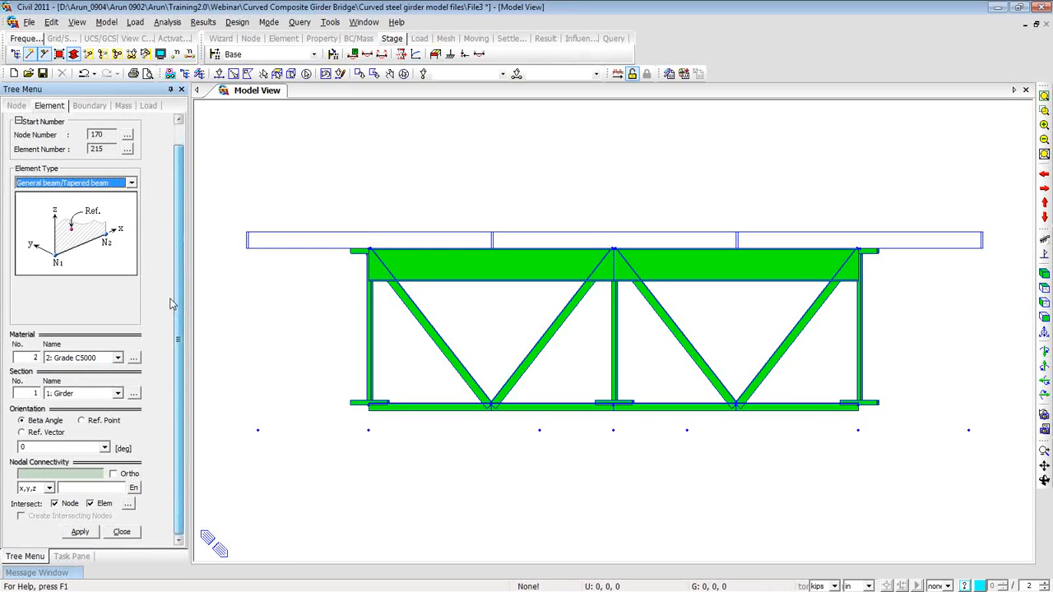
Step: Create the right pier cap elements with section 6: P_R, from the outermost right node to the first node right of the centre
click(118, 394)
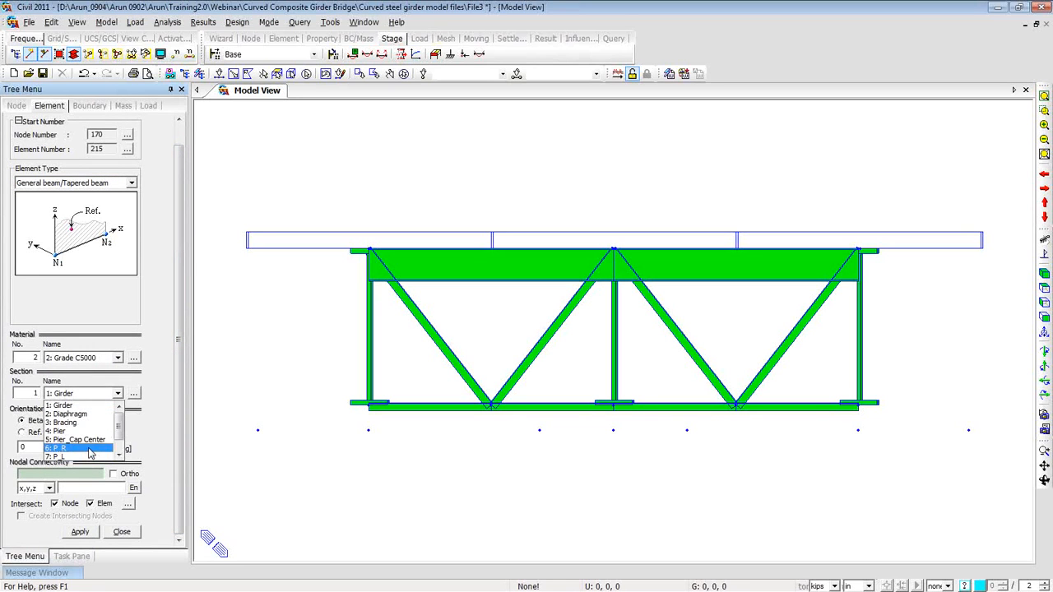
click(90, 448)
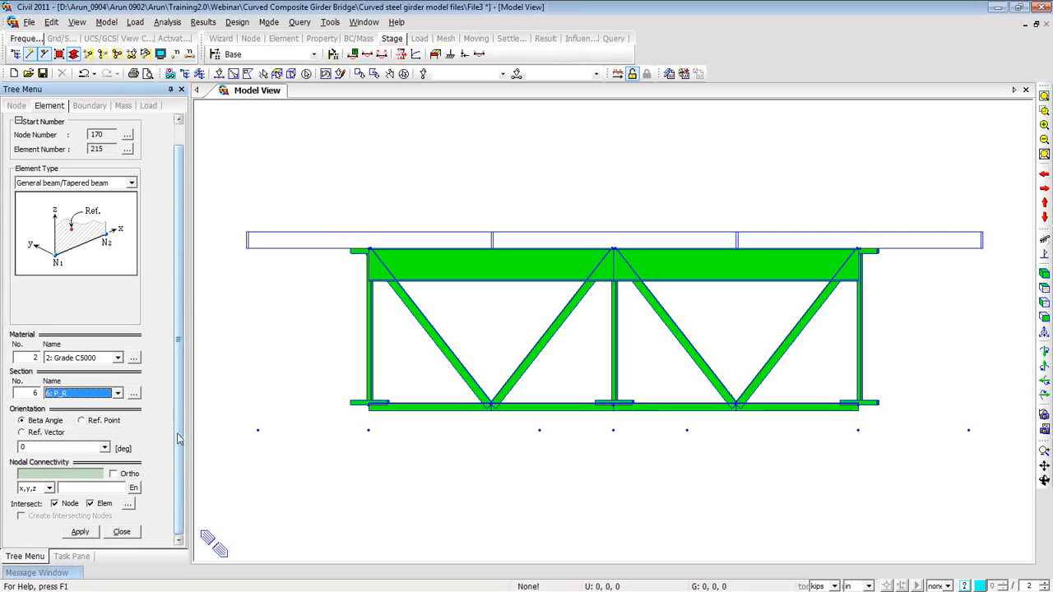
click(73, 473)
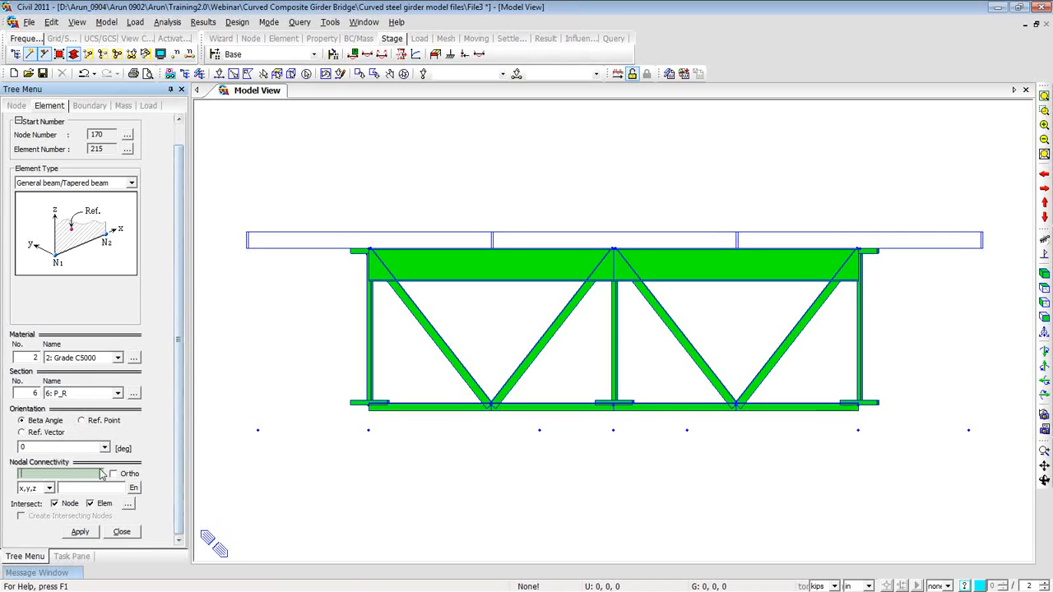
click(969, 429)
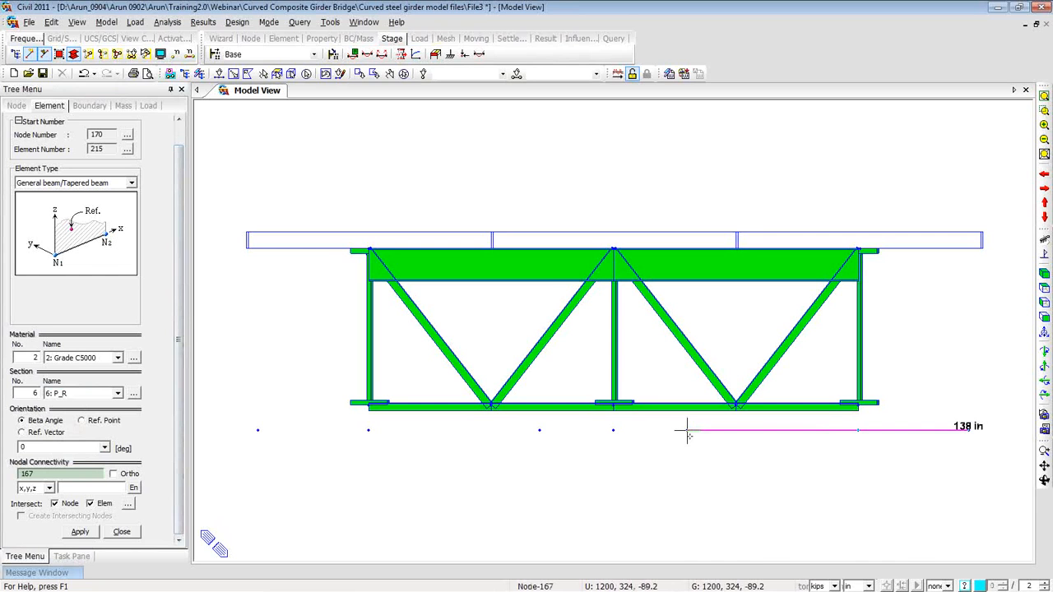
click(688, 433)
middle_drag(663, 436, 670, 348)
scroll(663, 362, down, 4)
scroll(657, 373, down, 1)
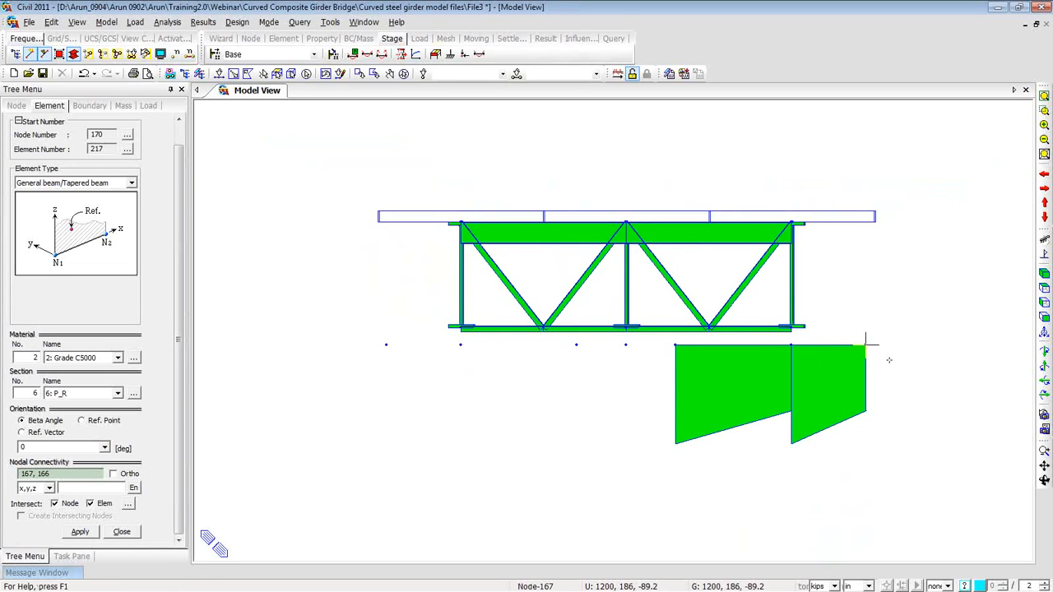
ctrl+middle_drag(890, 360, 872, 367)
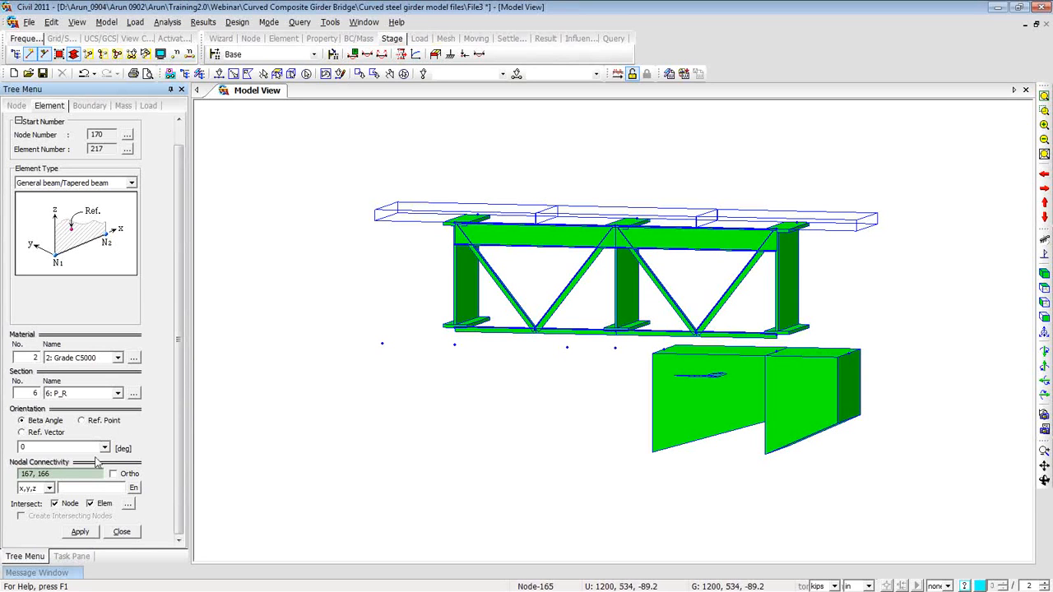
Step: Create the central pier cap elements with section 5: Pier_Cap Center between the nodes on either side of the middle node
click(115, 394)
click(92, 415)
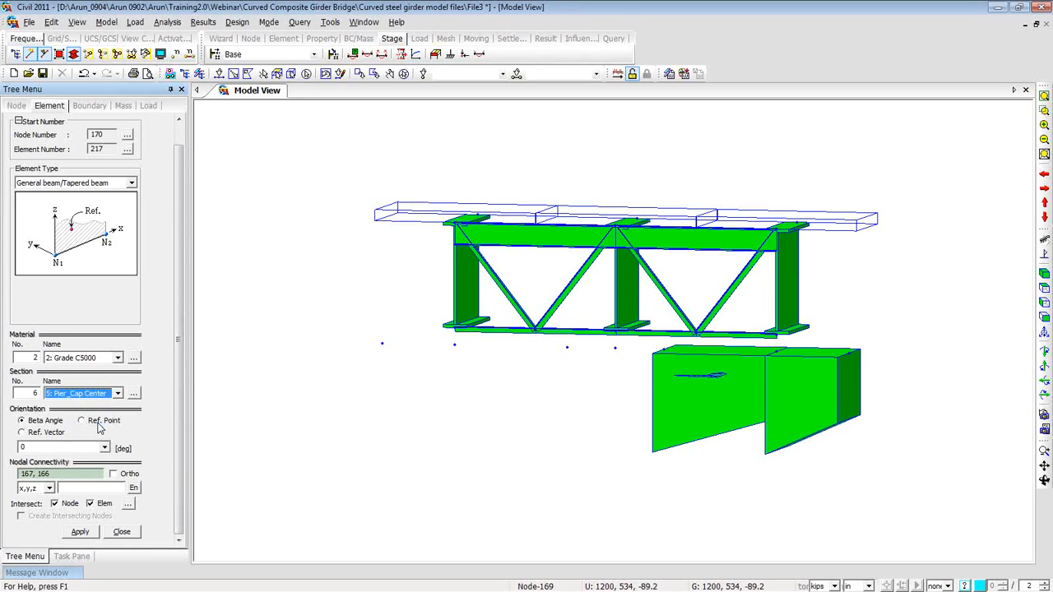
click(78, 475)
click(663, 352)
click(567, 352)
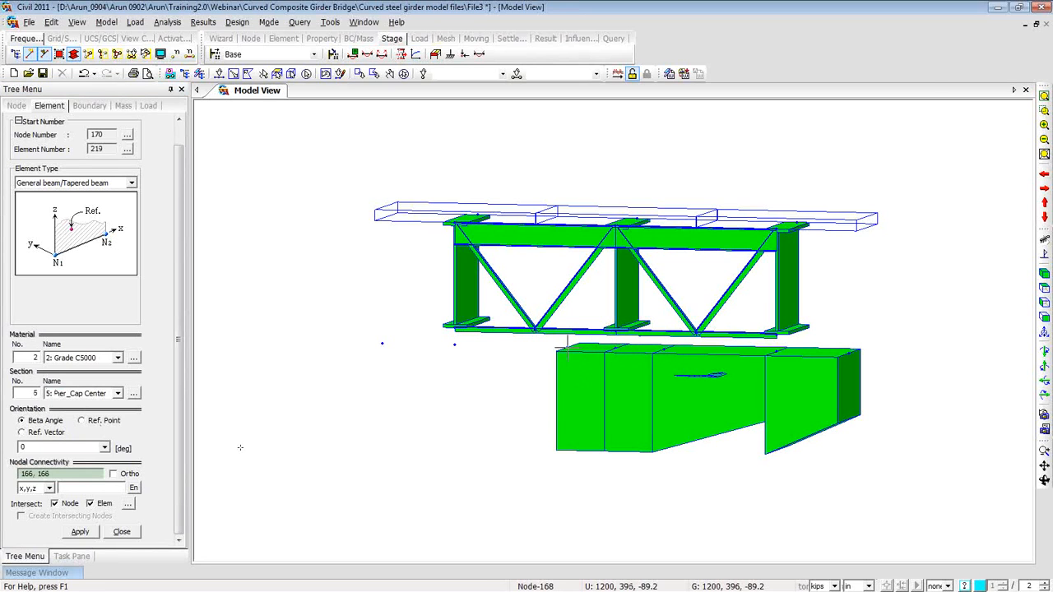
Step: Create the left pier cap elements with section 7: P_L, from the first node left of the centre to the outermost left node
click(117, 393)
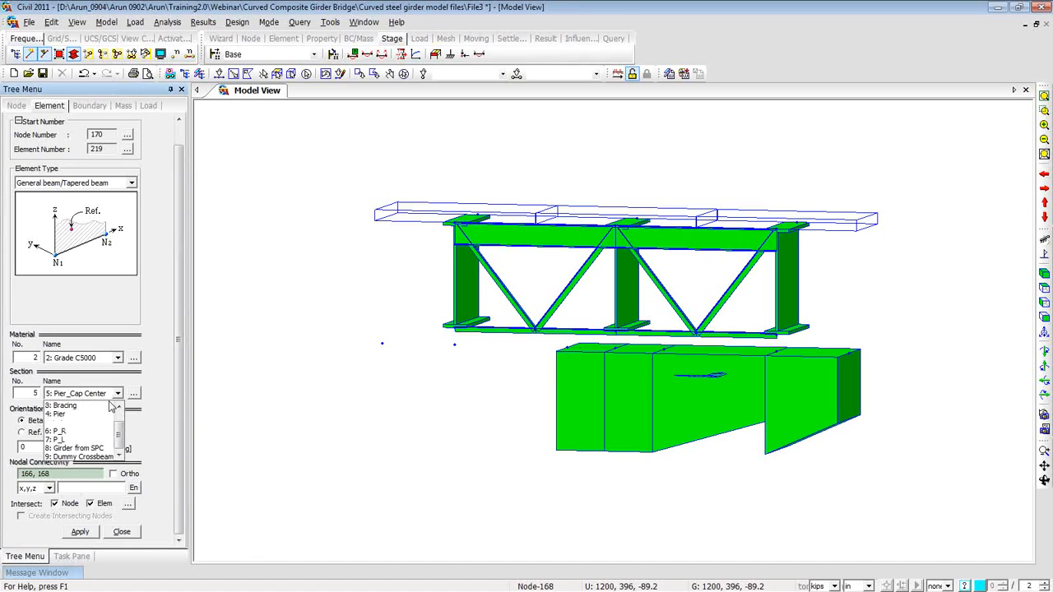
click(92, 440)
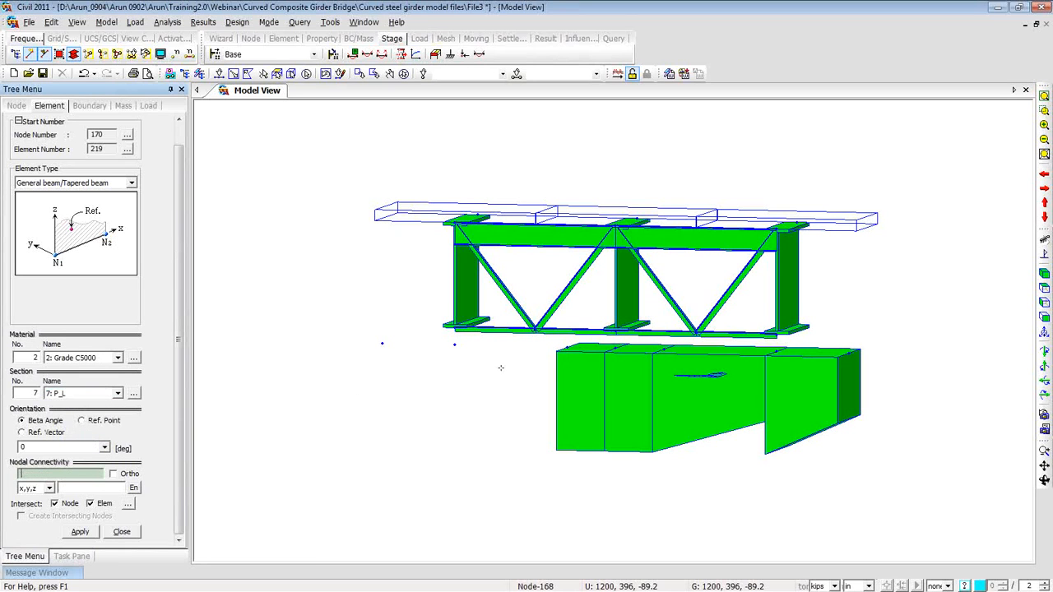
click(566, 349)
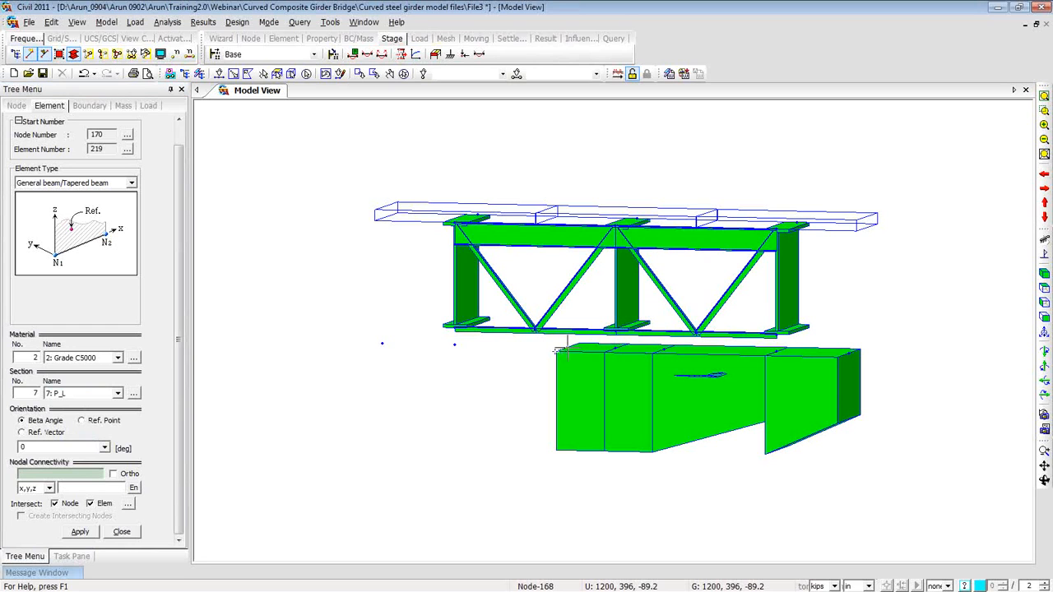
click(381, 344)
click(382, 343)
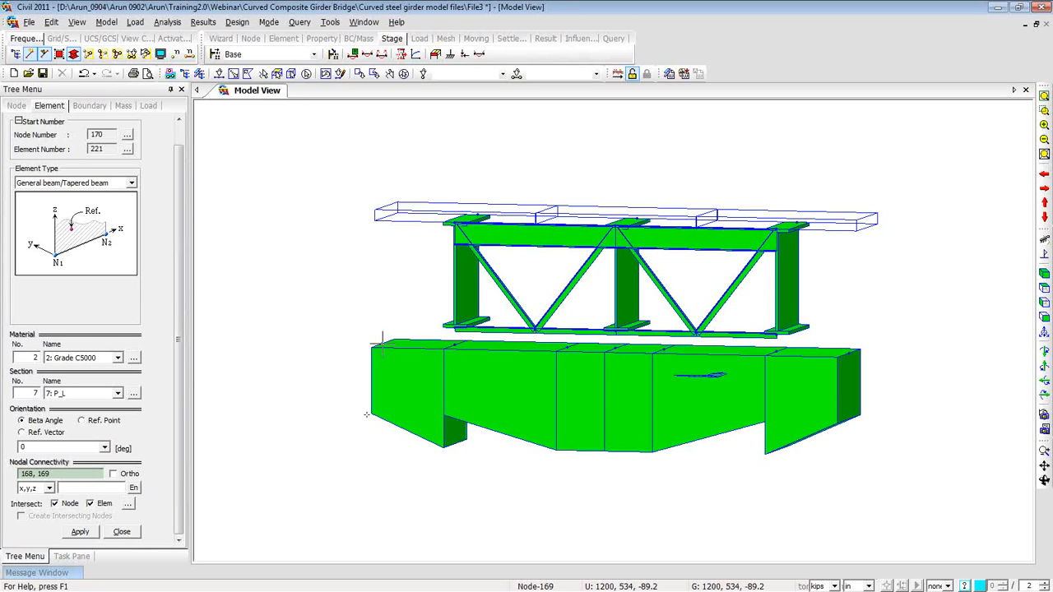
ctrl+middle_drag(482, 445, 499, 439)
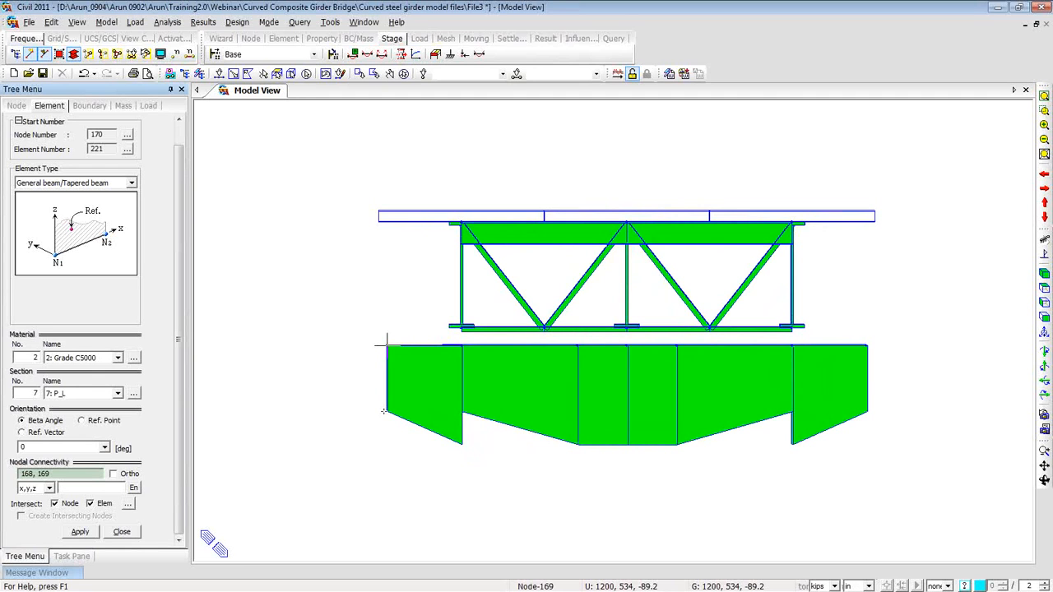
Step: Add the tapered section group Pier cap_R for elements 215 and 216 with a second-order polynomial z-axis variation and symmetric plane from i
mouse_move(386, 341)
right_click(248, 139)
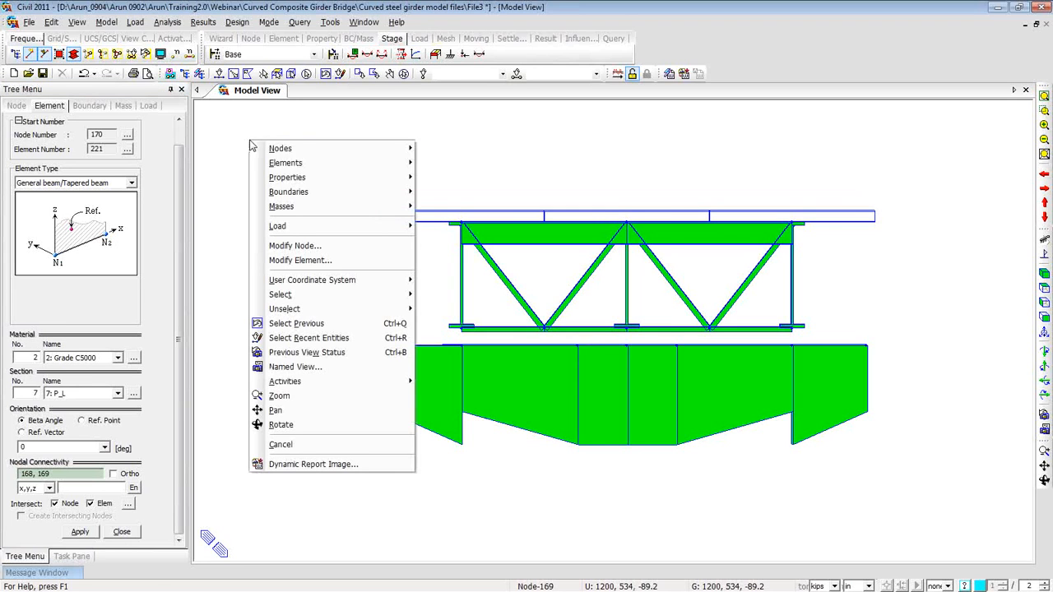
mouse_move(277, 177)
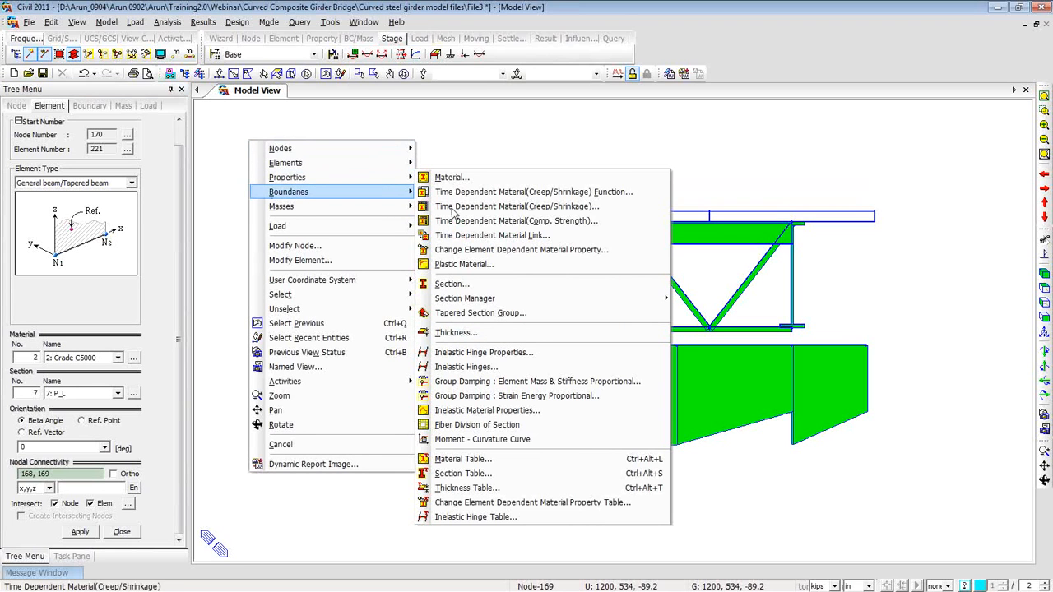
click(480, 313)
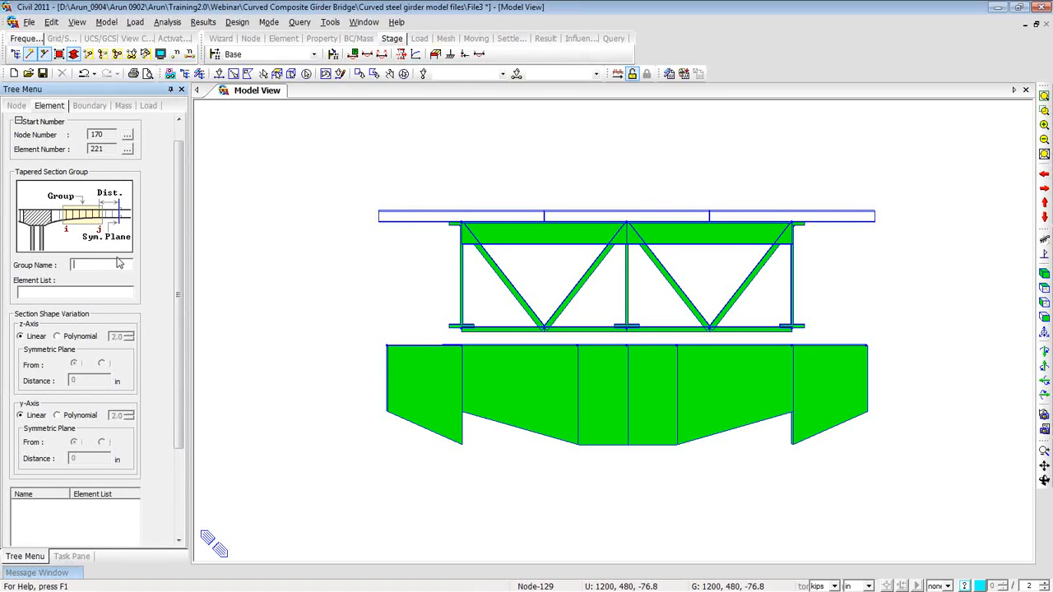
text(Pier cap_R)
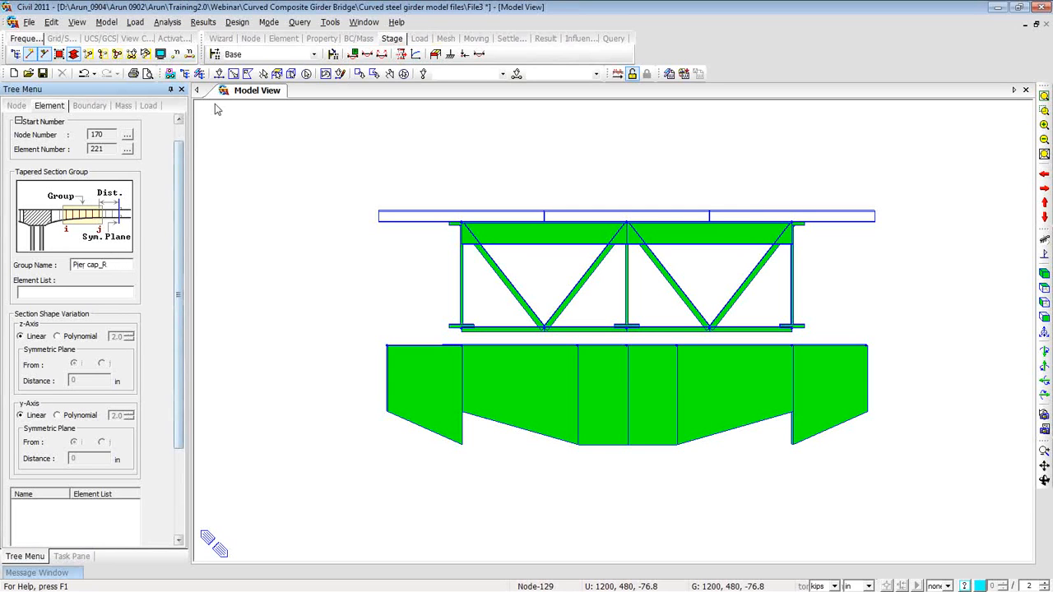
click(218, 73)
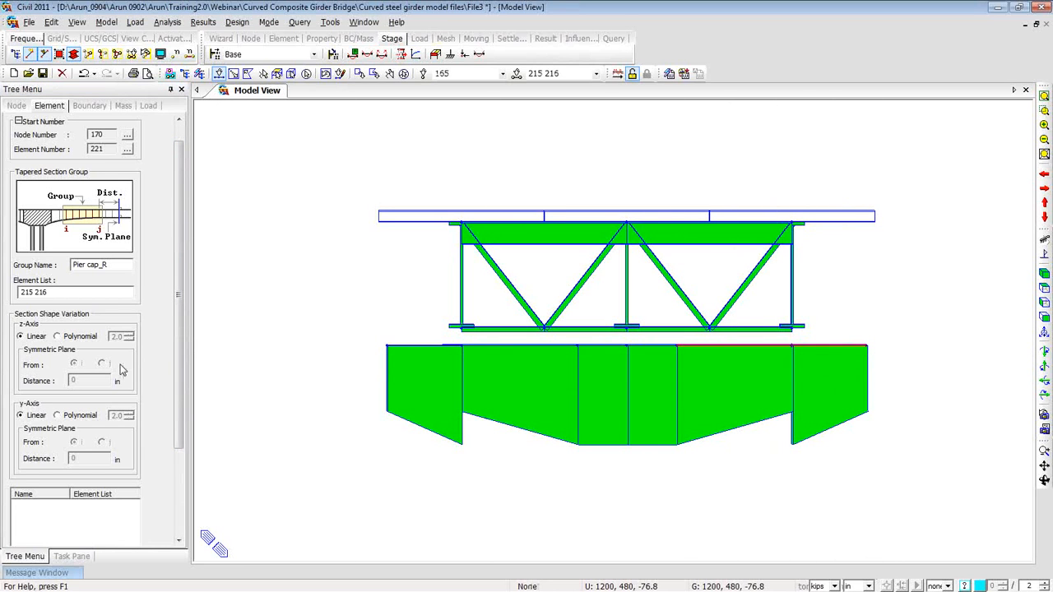
click(57, 338)
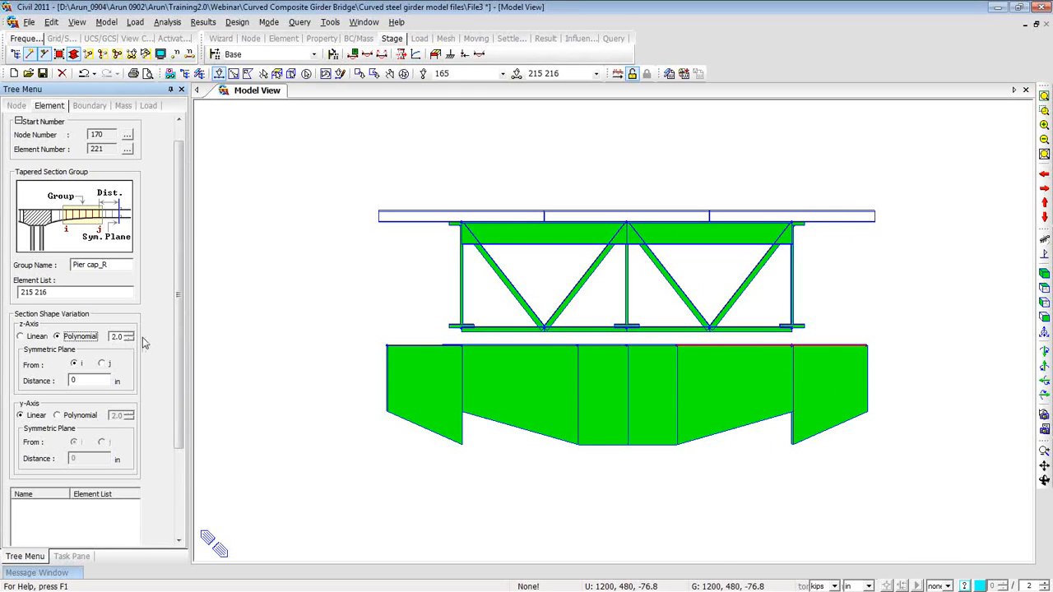
drag(177, 417, 178, 485)
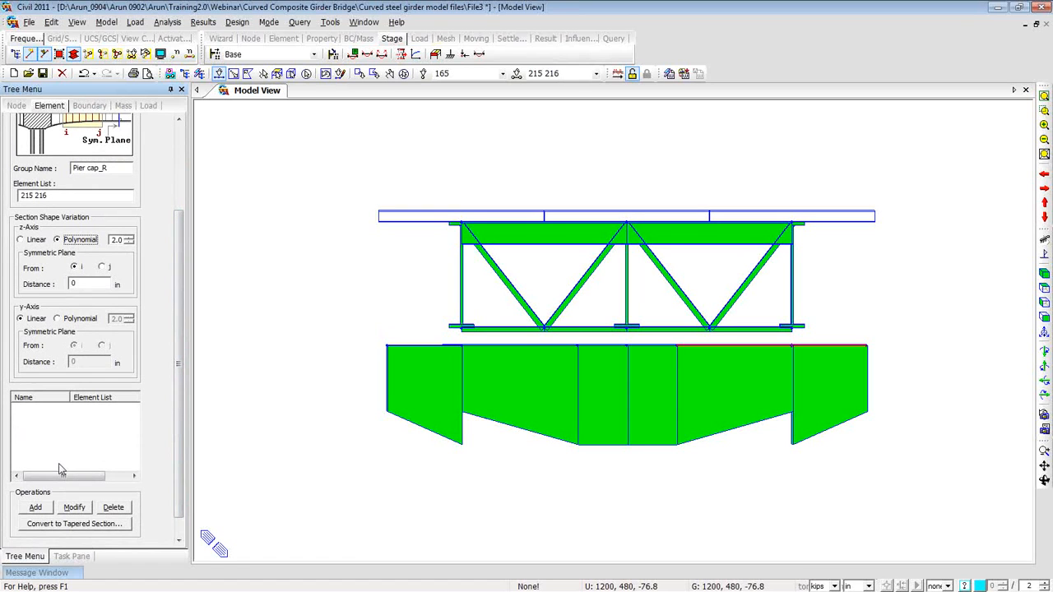
click(36, 507)
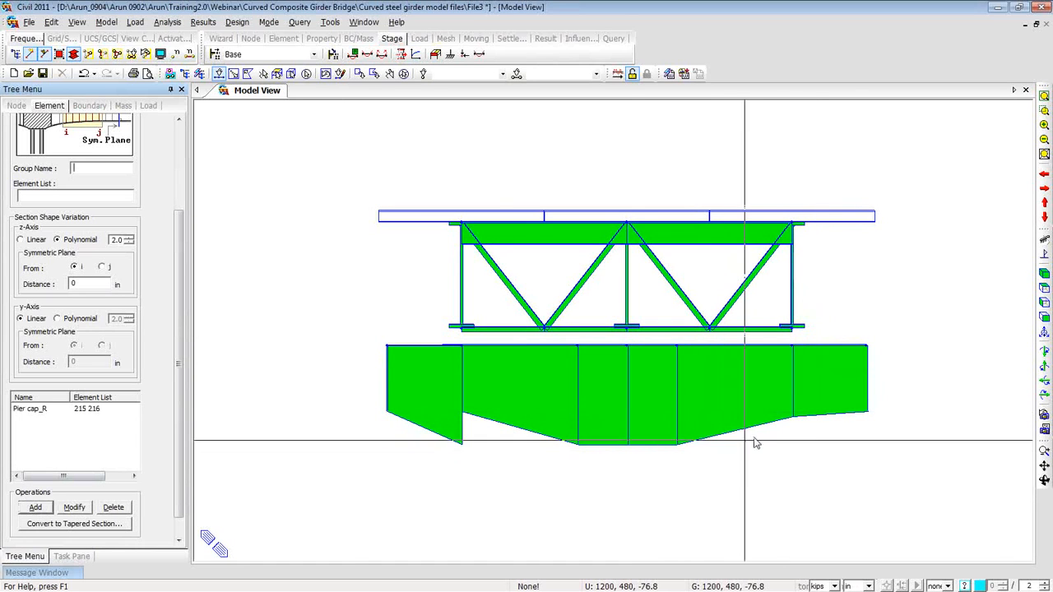
Step: Try adding the tapered section group Pier Cap_L for elements 219 and 220 with the z-axis symmetric plane from j, and undo it
click(442, 345)
click(90, 167)
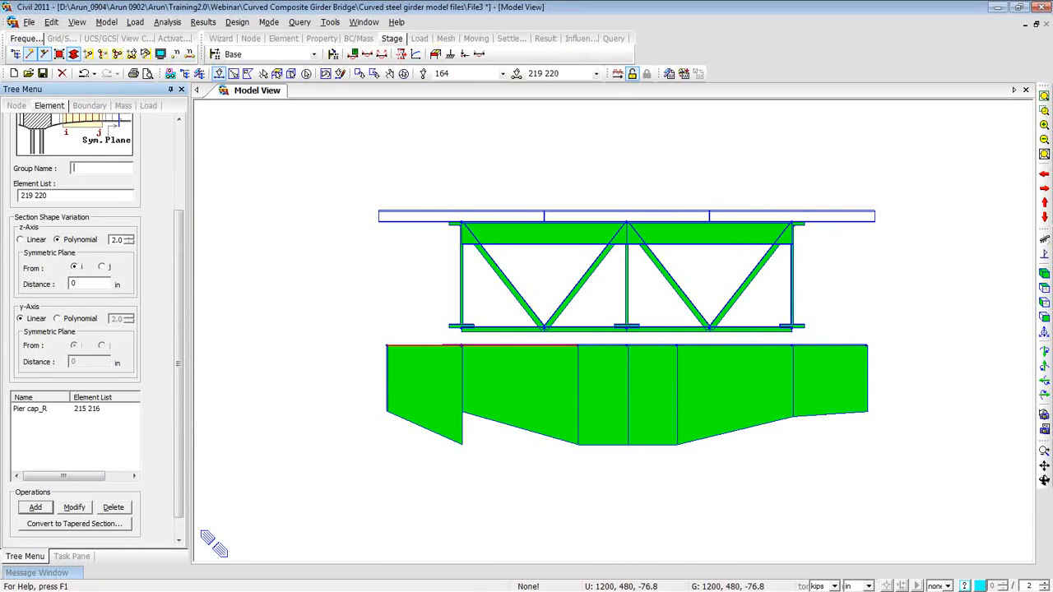
text(Pier cap_L)
click(36, 508)
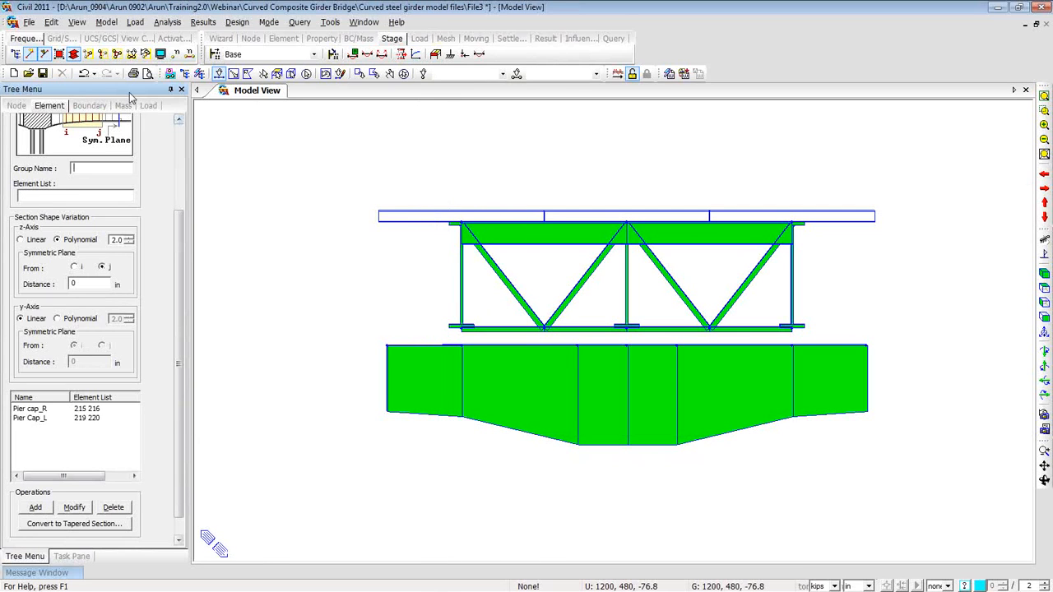
click(83, 74)
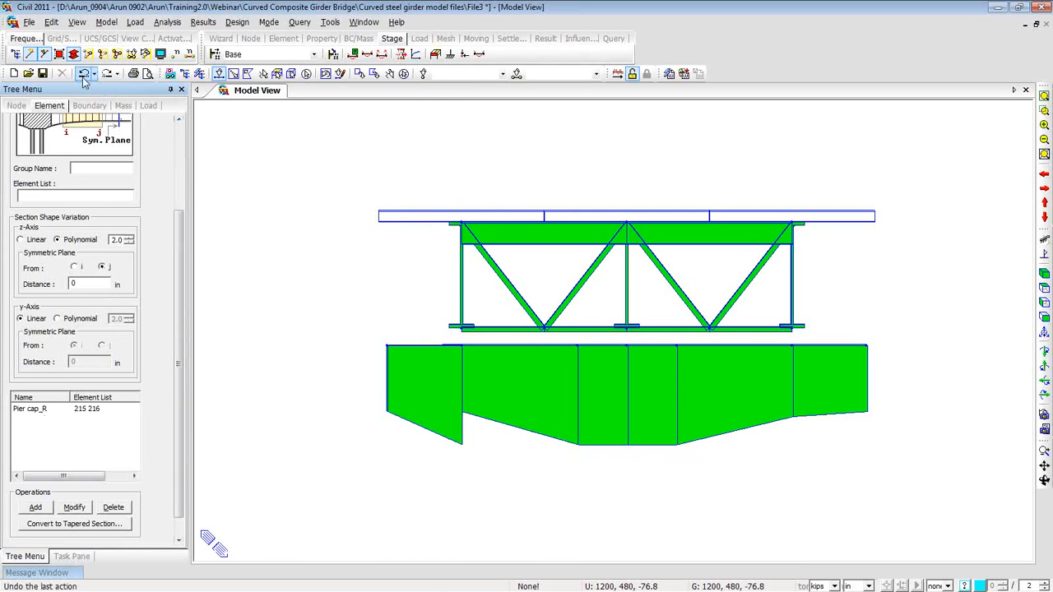
Step: Reselect elements 219 and 220 and add them as tapered section group Pier Cap_L with polynomial z-axis variation and symmetric plane from i
click(75, 268)
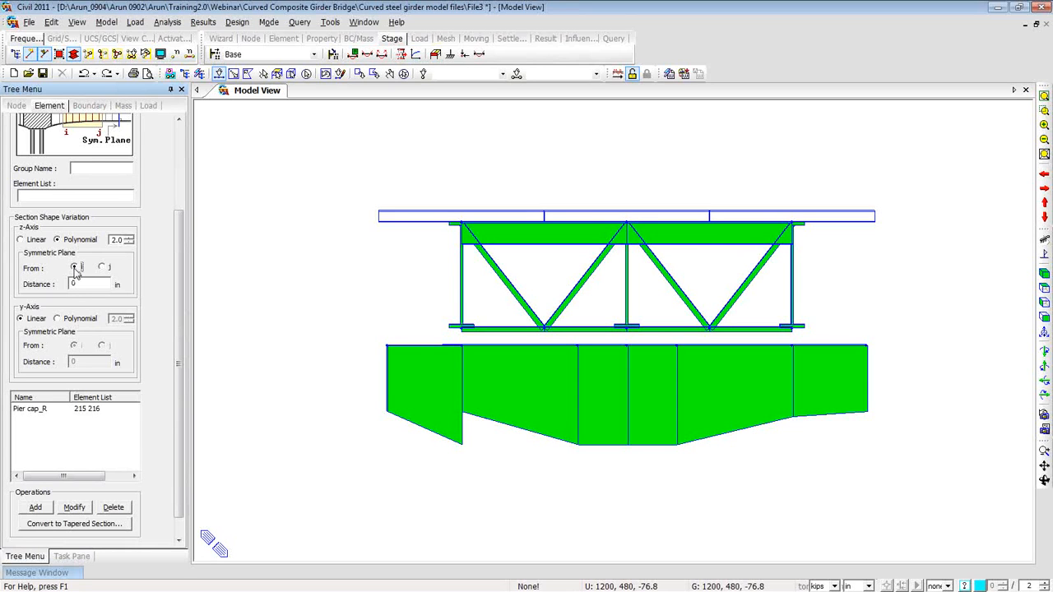
click(326, 74)
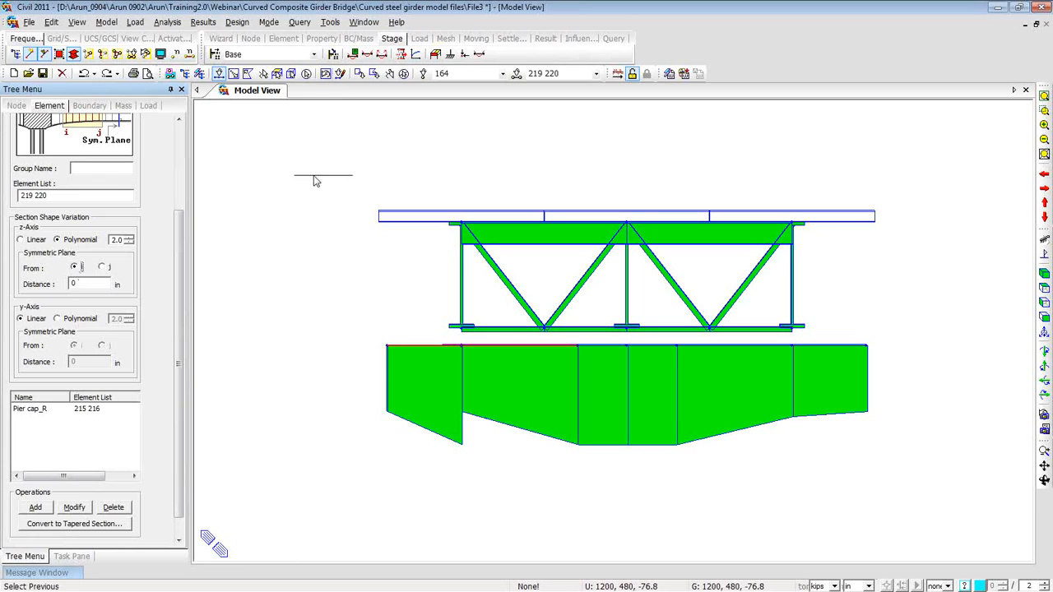
click(88, 171)
text(Pier Cap_L)
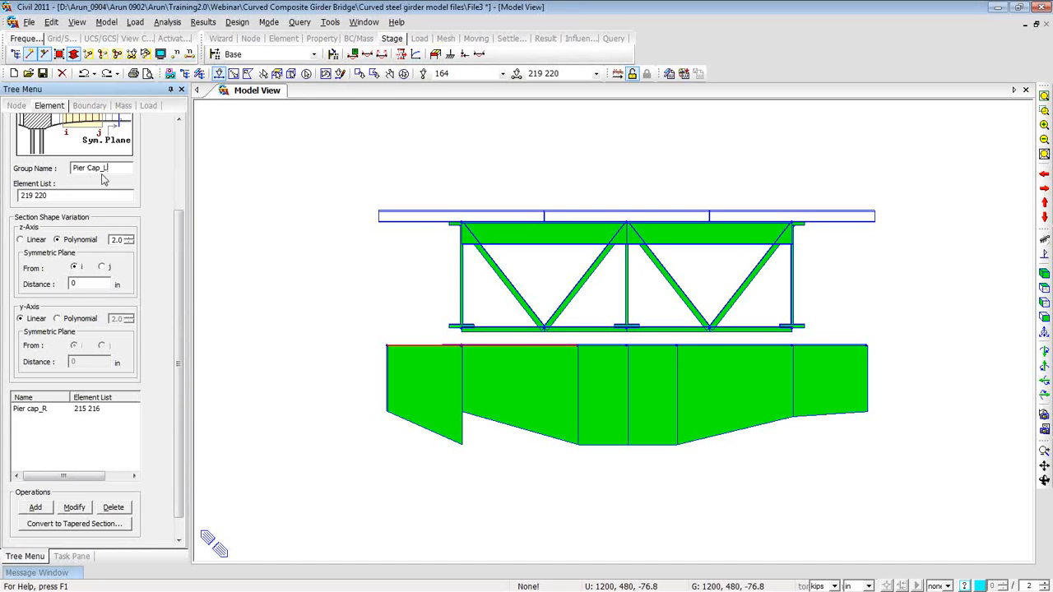
click(42, 506)
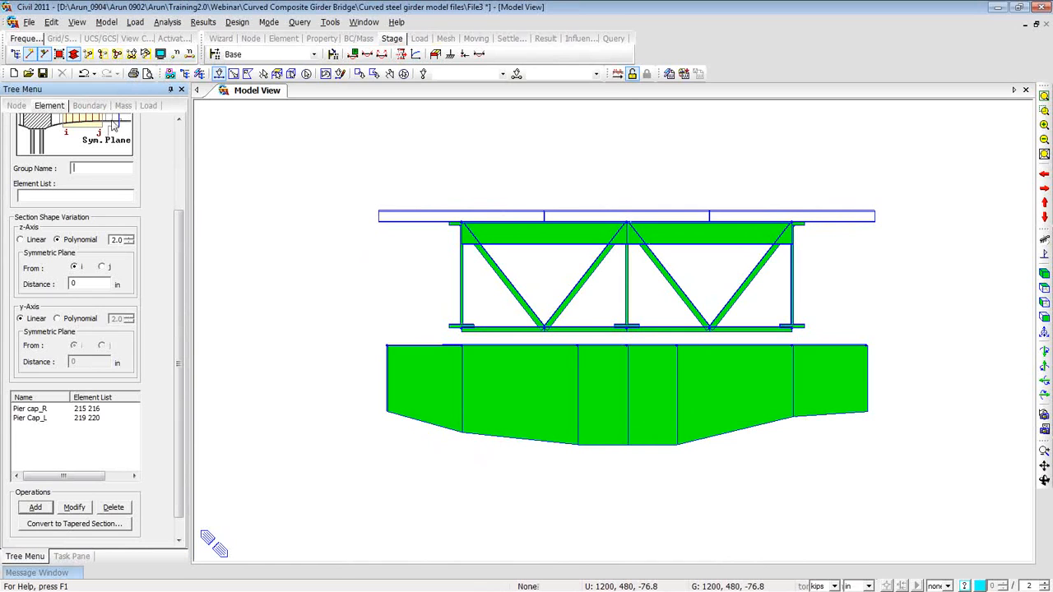
Step: Modify the tapered section group Pier Cap_L so its z-axis symmetric plane is taken from j
click(80, 420)
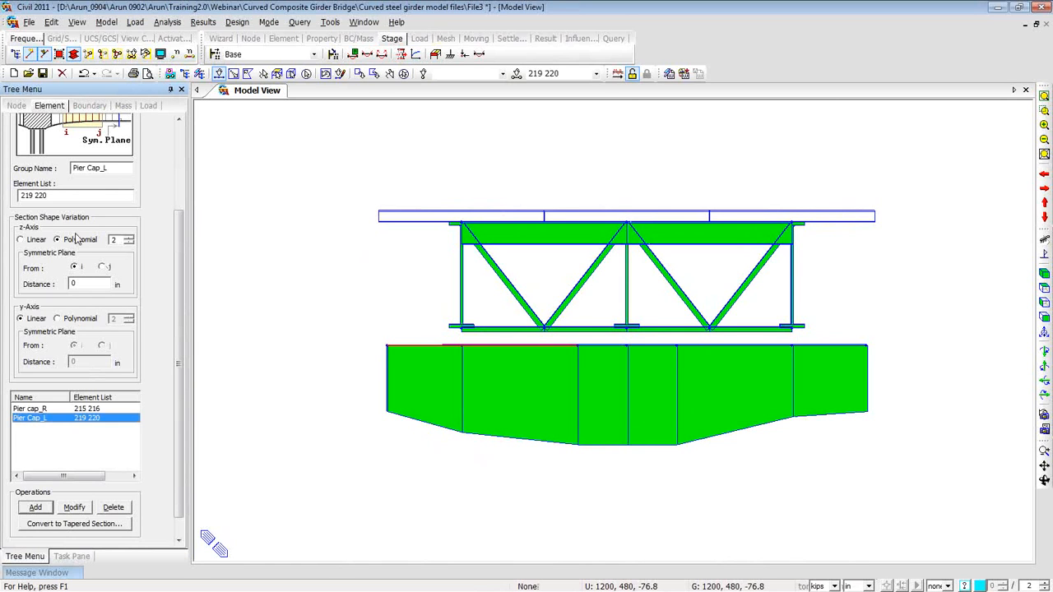
click(102, 268)
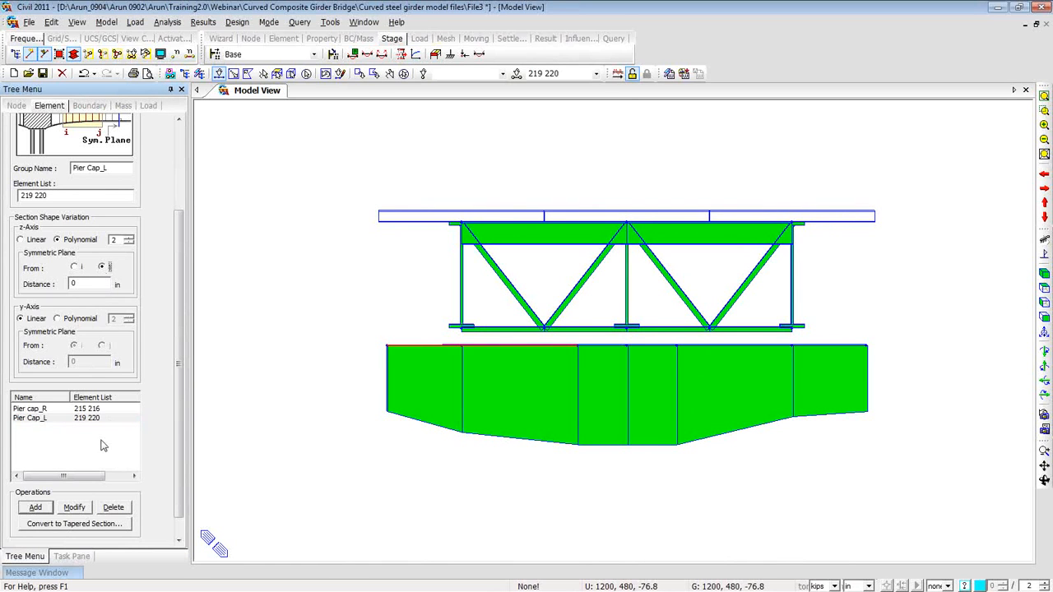
click(73, 510)
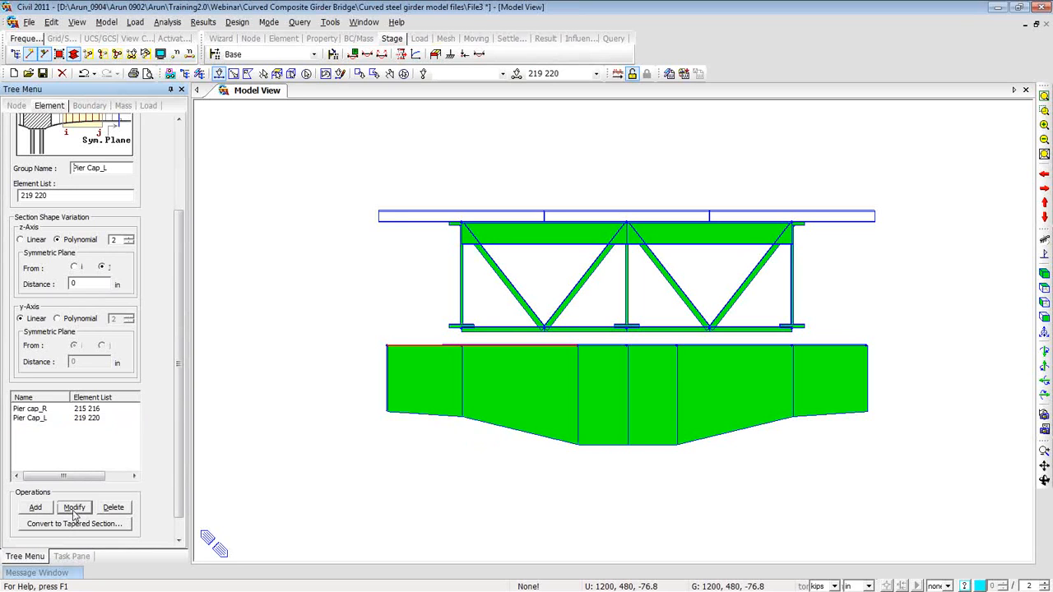
Step: Select the node at the middle of the pier cap's top edge and copy it once by 0, 0, -72 in
click(403, 73)
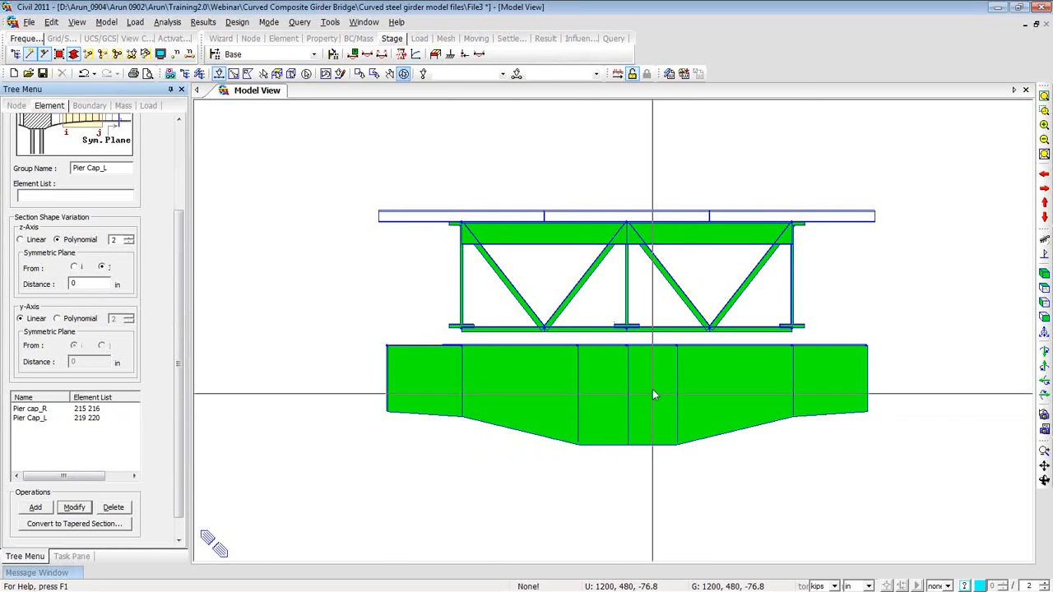
drag(619, 340, 635, 352)
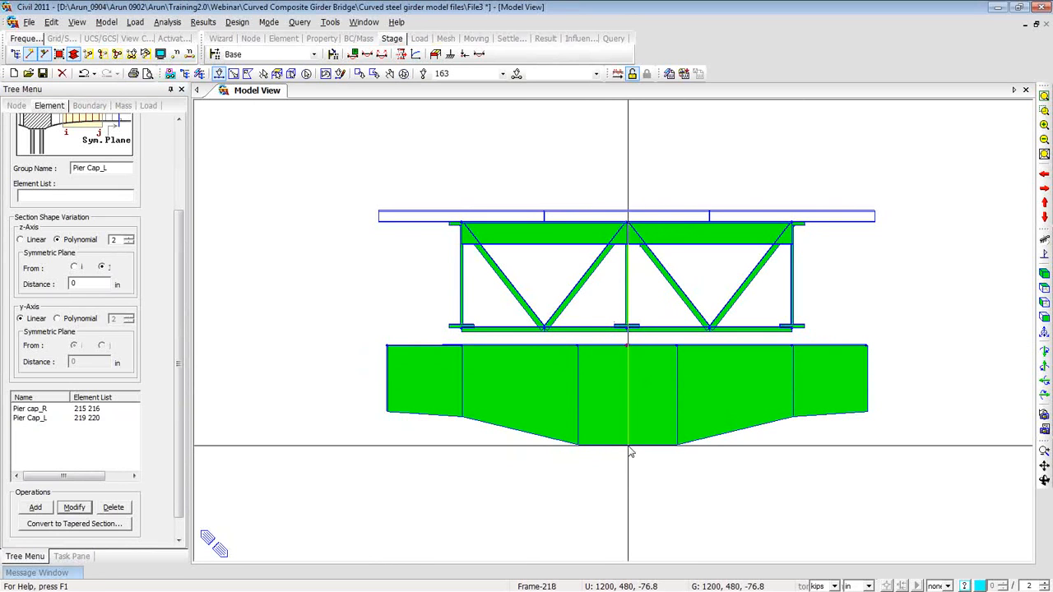
right_click(223, 132)
mouse_move(255, 138)
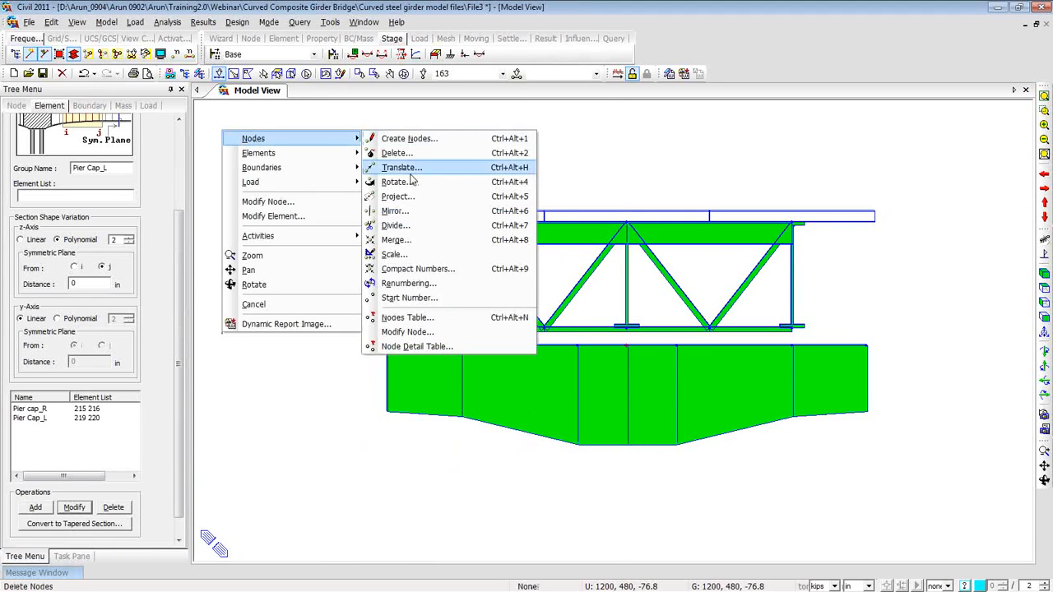
click(403, 168)
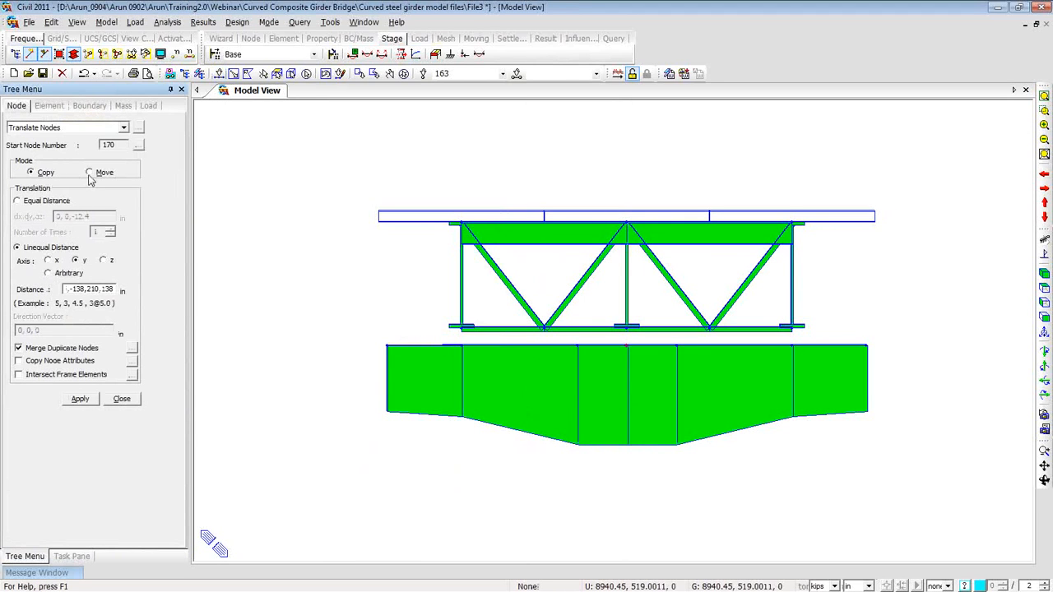
click(104, 260)
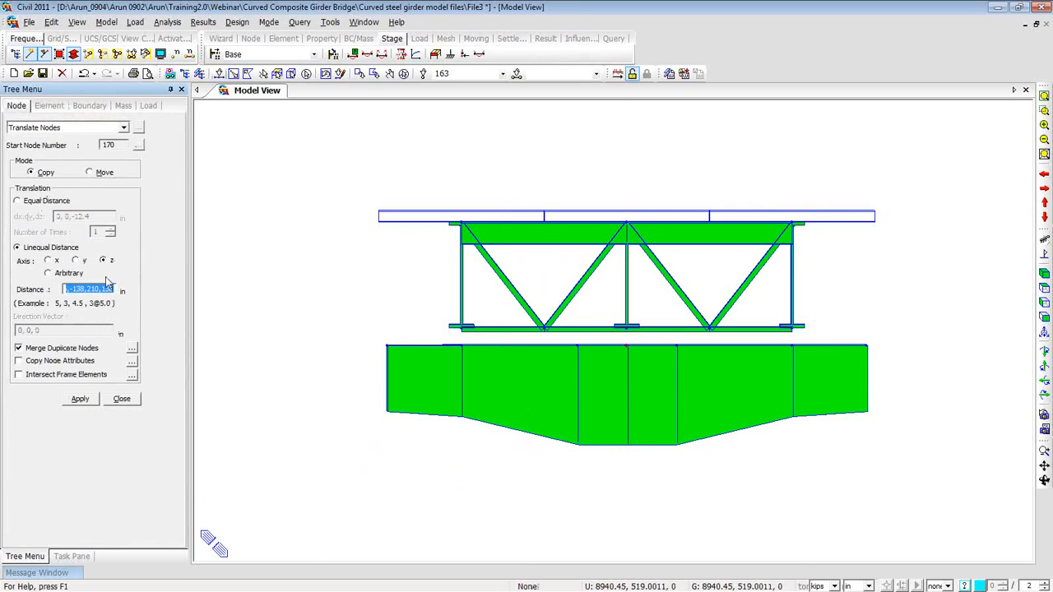
click(18, 202)
drag(89, 216, 74, 217)
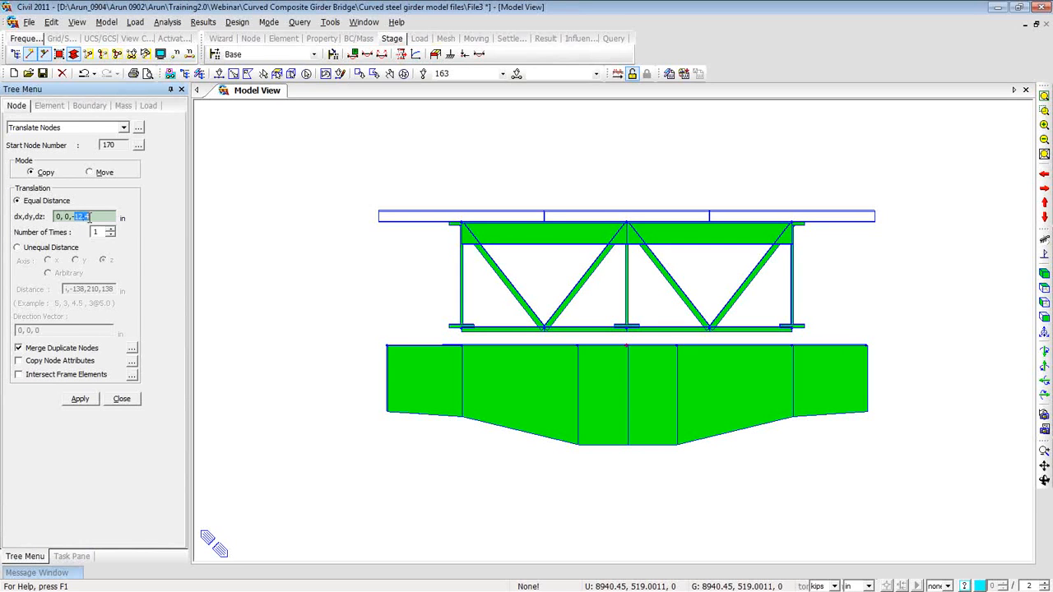
text(-72)
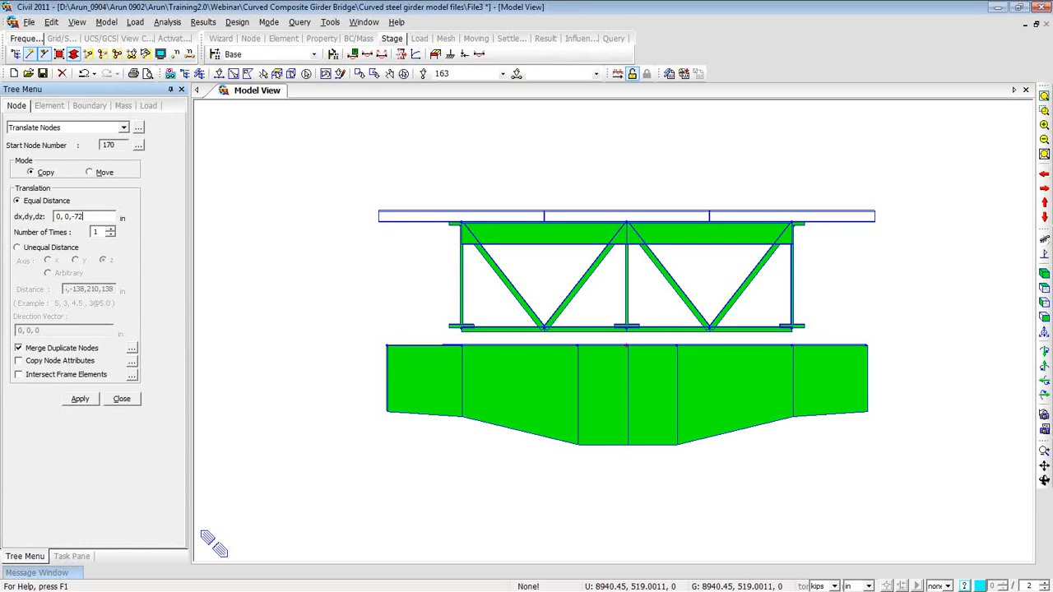
click(81, 400)
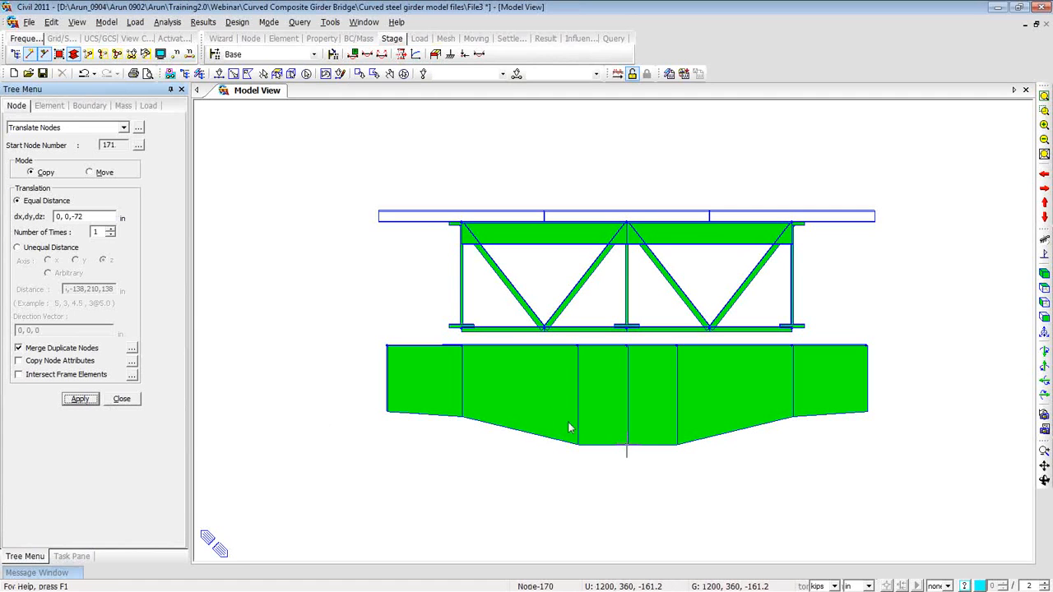
Step: Select the copied node at the cap's underside and set up its extrusion as beam elements with material Grade C5000 and section Pier
click(218, 73)
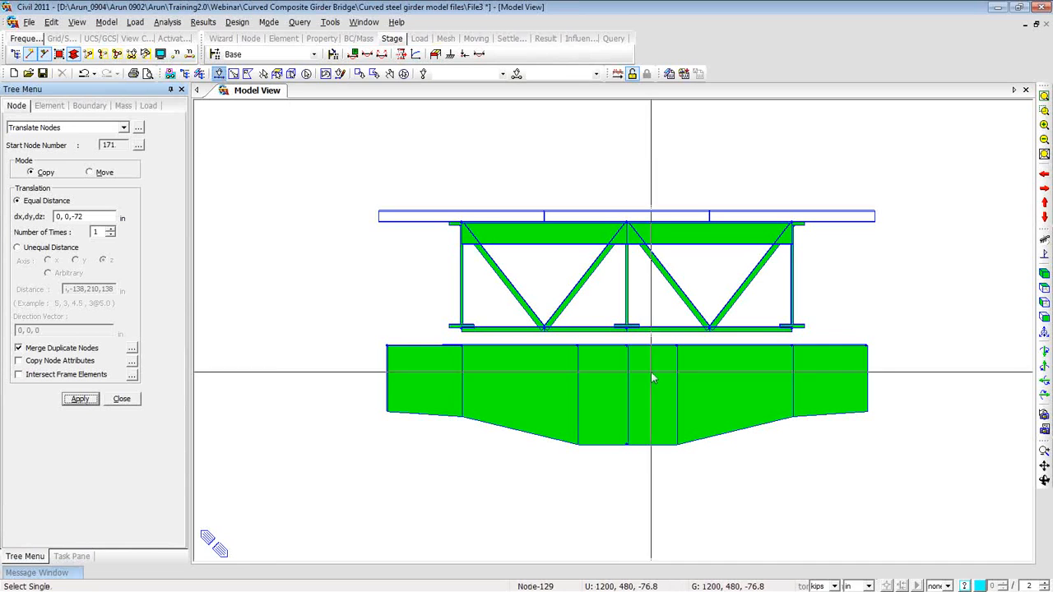
click(627, 445)
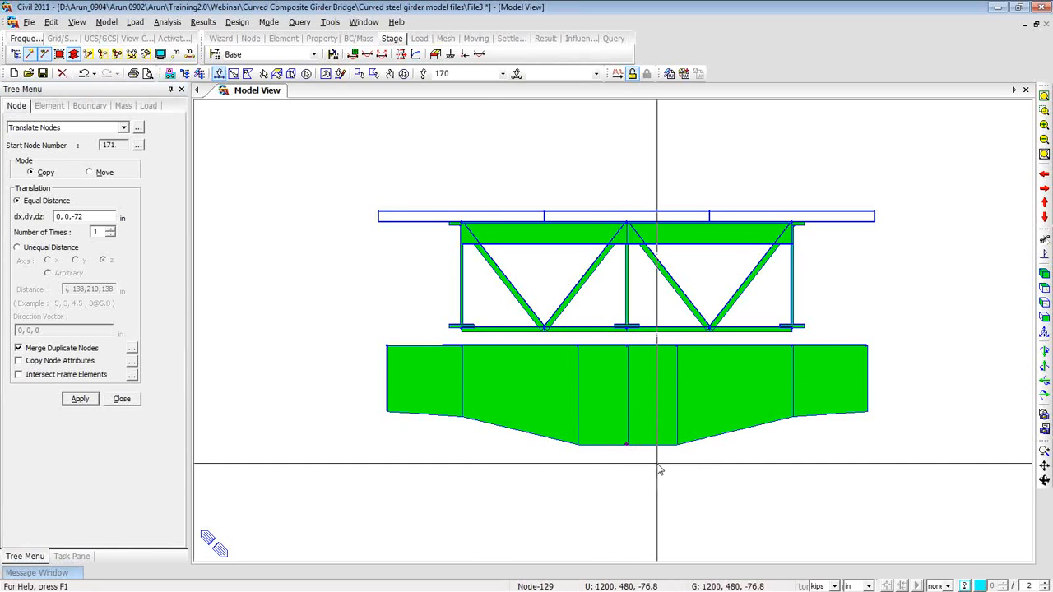
right_click(263, 163)
mouse_move(281, 188)
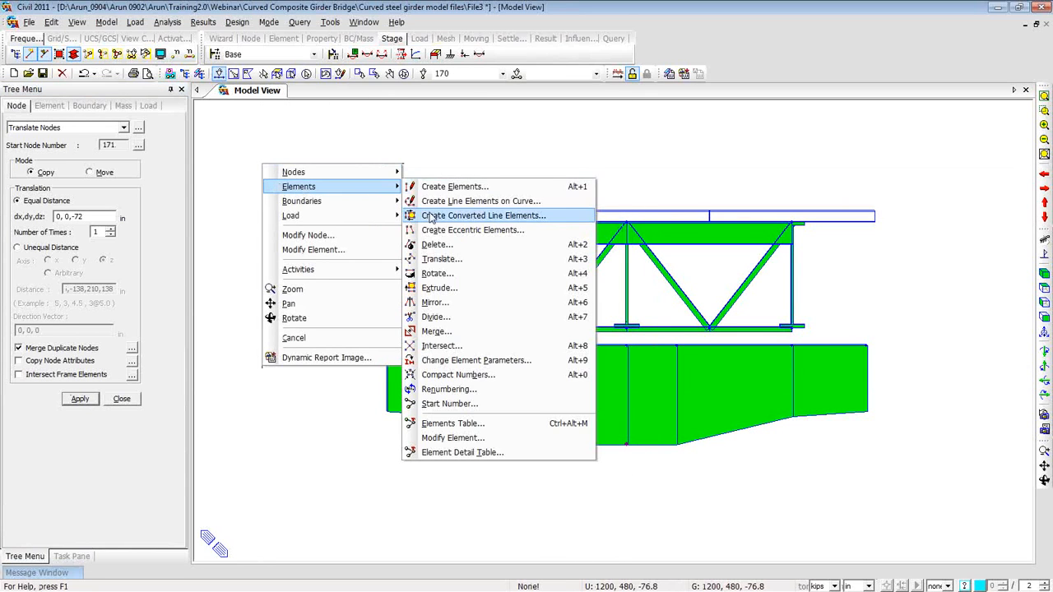
click(448, 288)
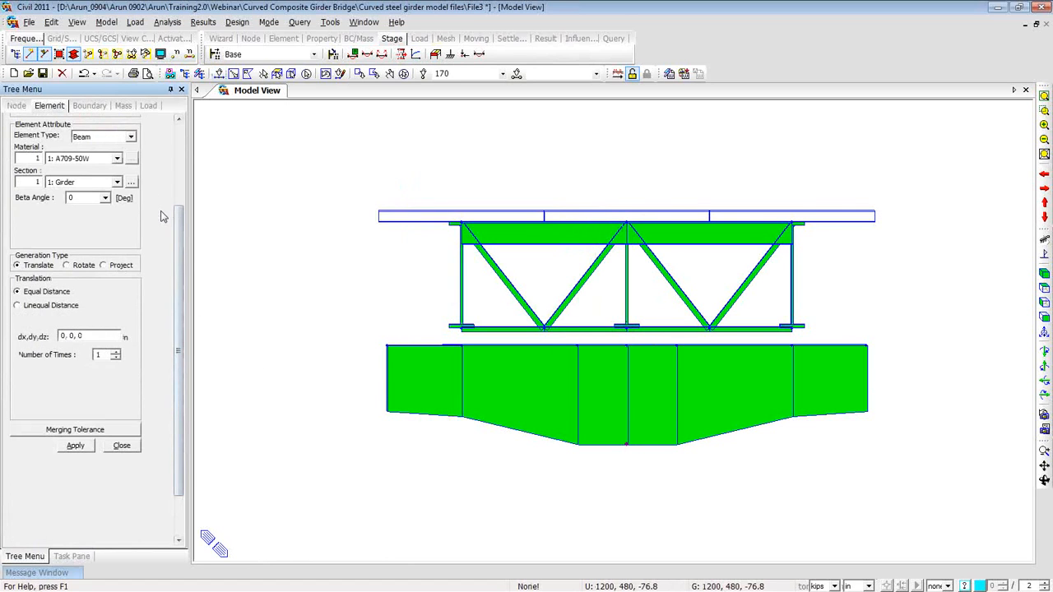
scroll(162, 217, up, 3)
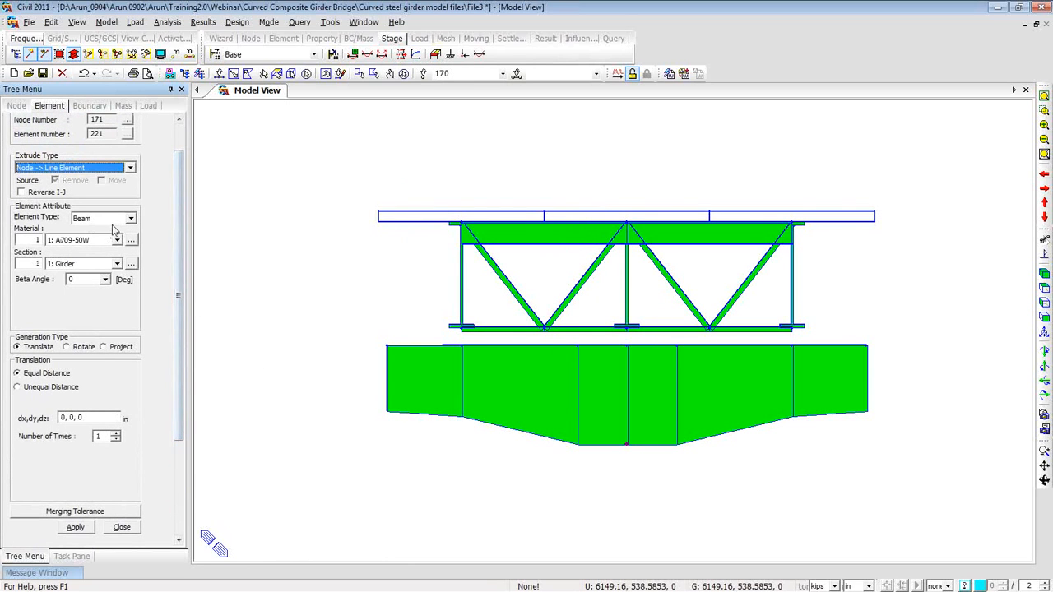
click(116, 239)
click(118, 260)
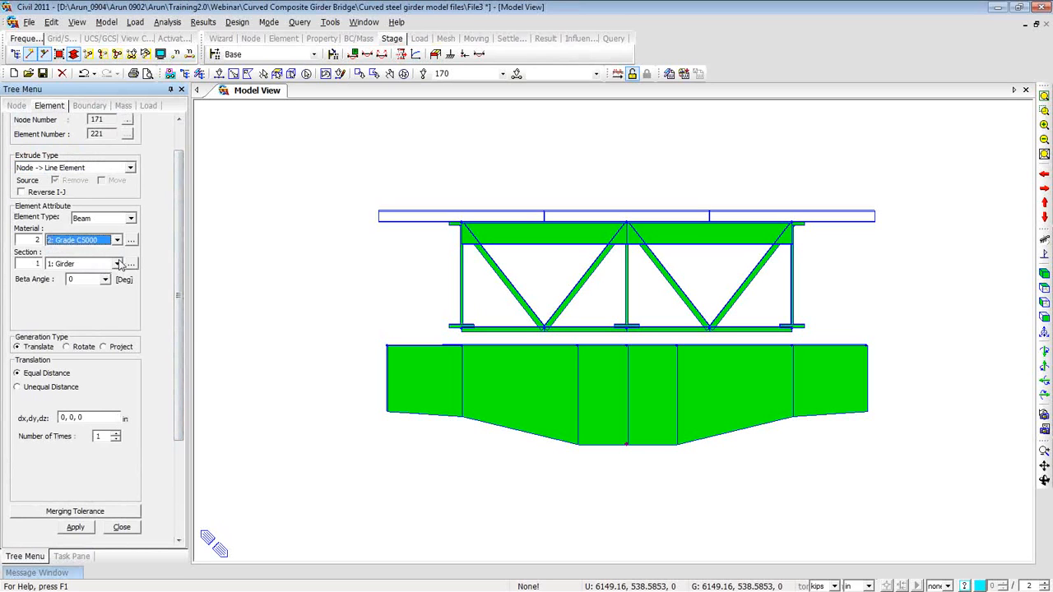
click(118, 263)
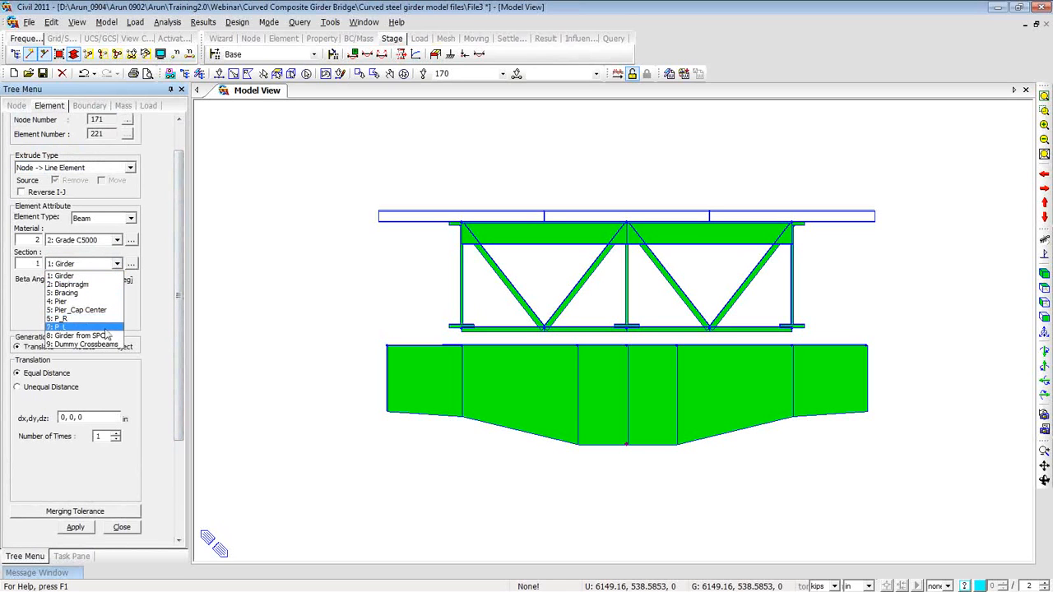
click(103, 301)
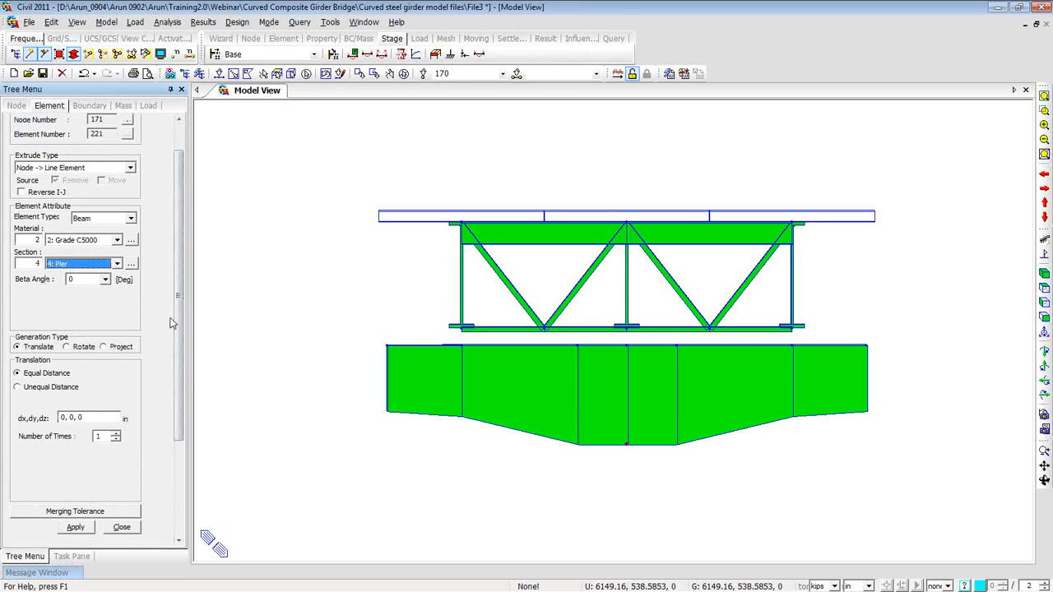
Step: Extrude the node into the pier column with a translation of 0, 0, -62.4 in repeated 5 times
drag(178, 319, 178, 379)
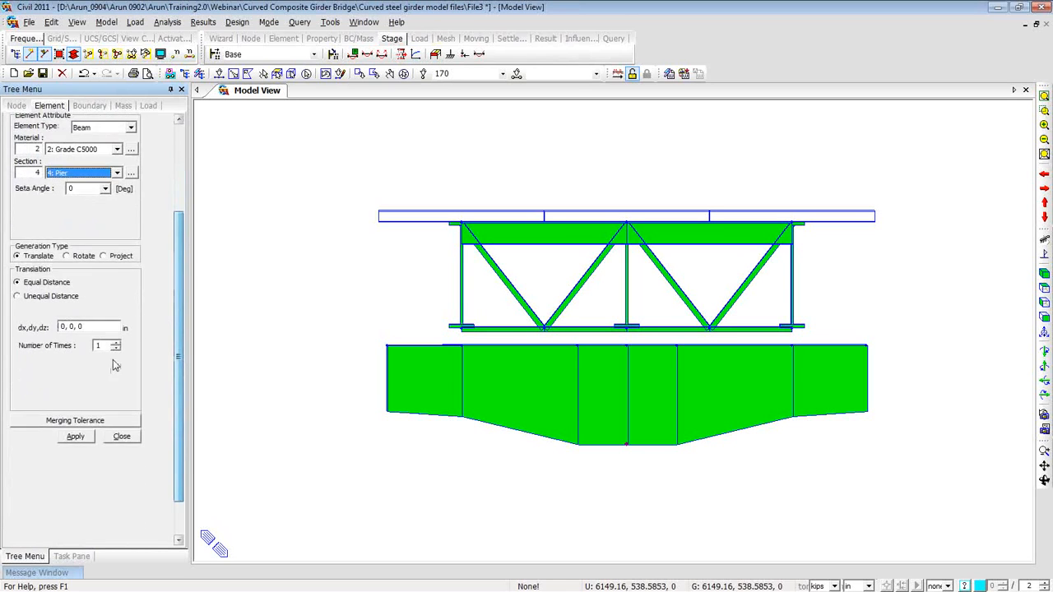
double_click(80, 327)
text(-62.4)
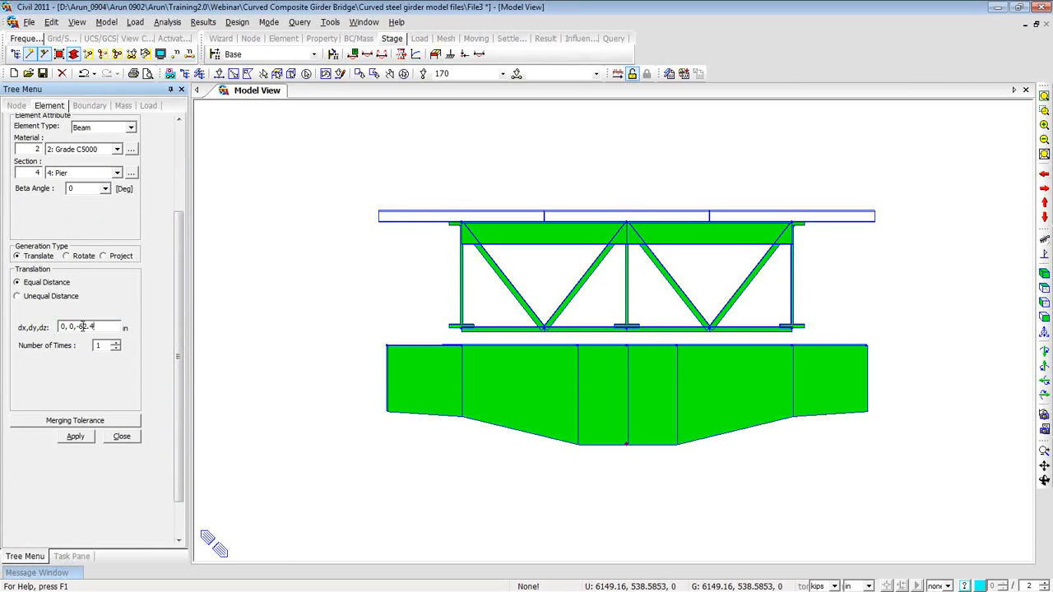
click(116, 343)
click(116, 342)
click(115, 342)
click(116, 342)
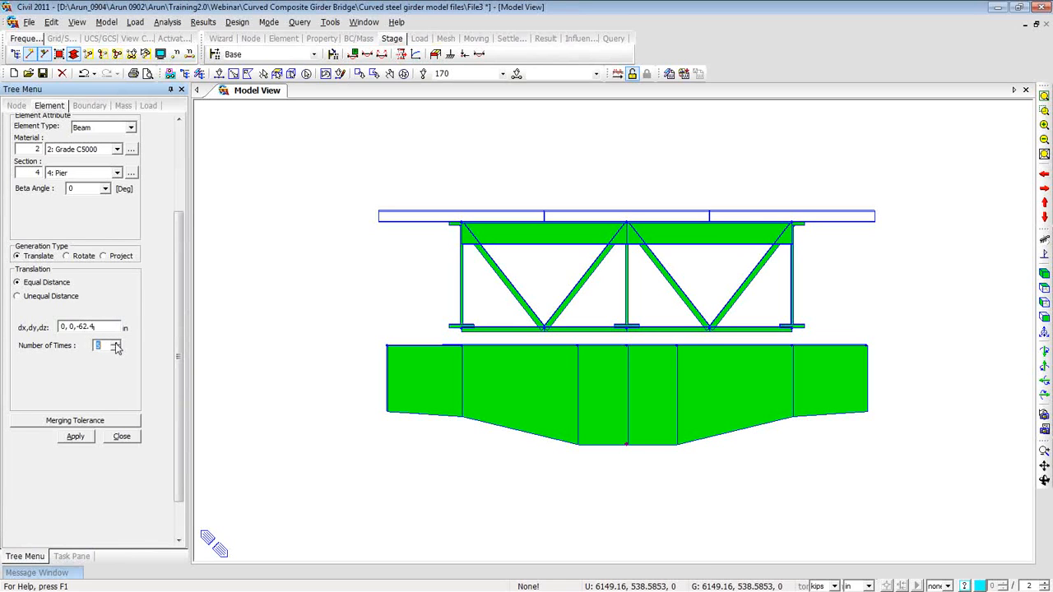
click(76, 436)
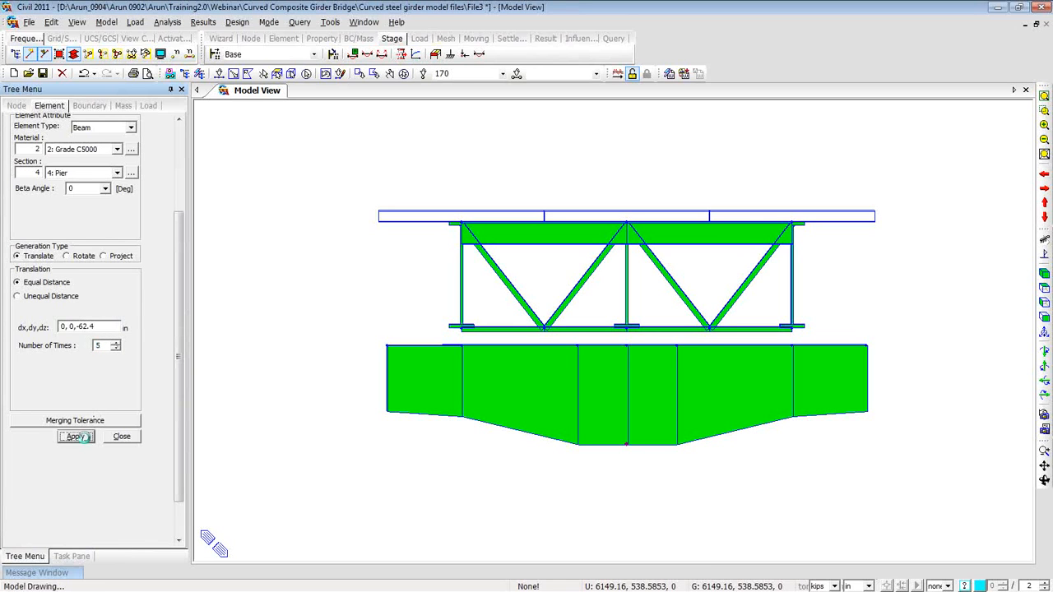
click(1044, 96)
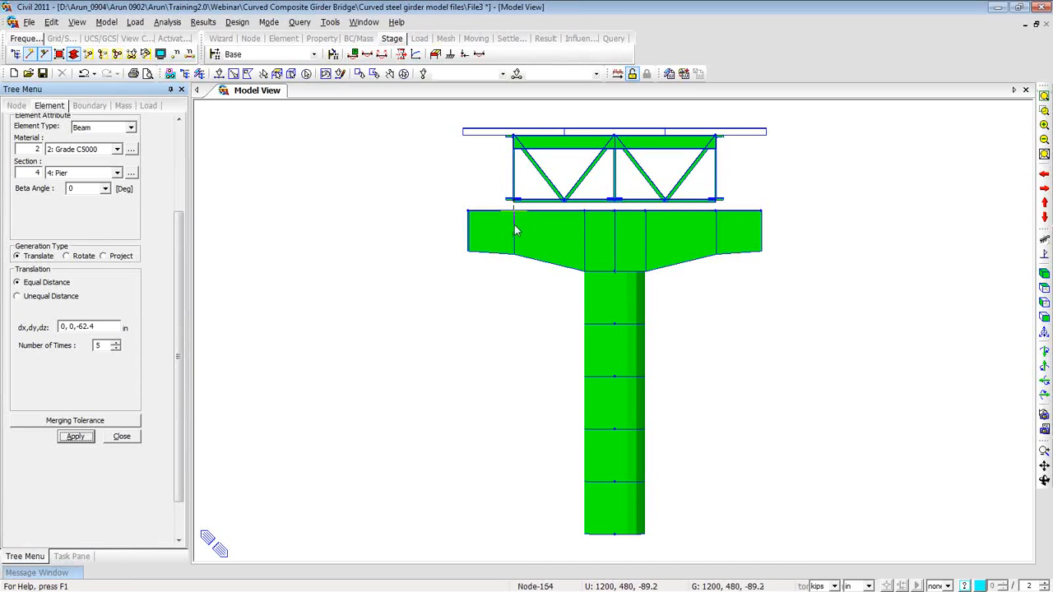
Step: Switch the model to wireframe display and set up a new elastic link of type Rigid
click(75, 55)
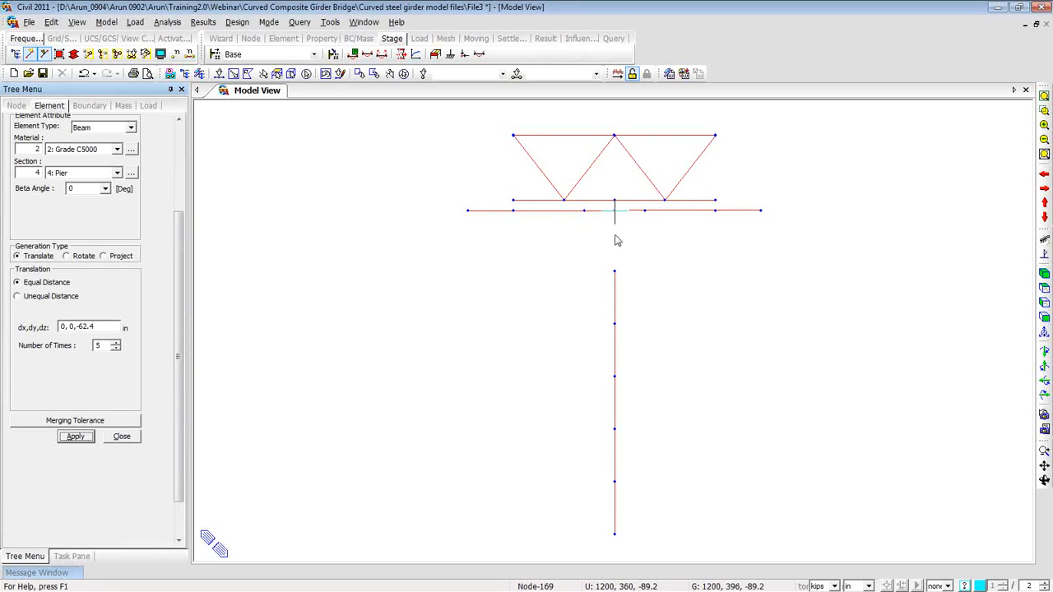
right_click(244, 136)
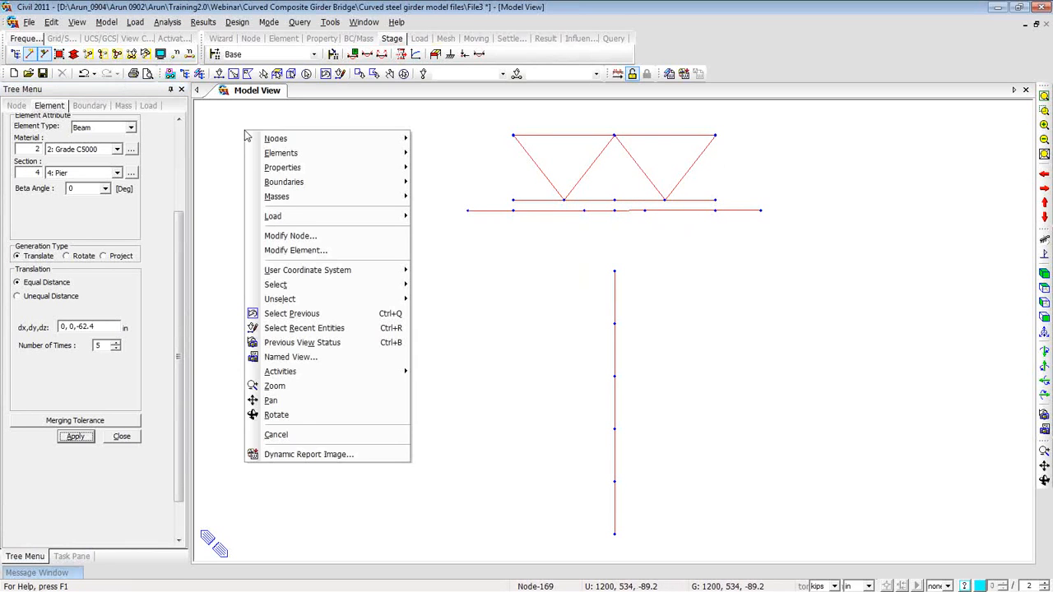
mouse_move(271, 183)
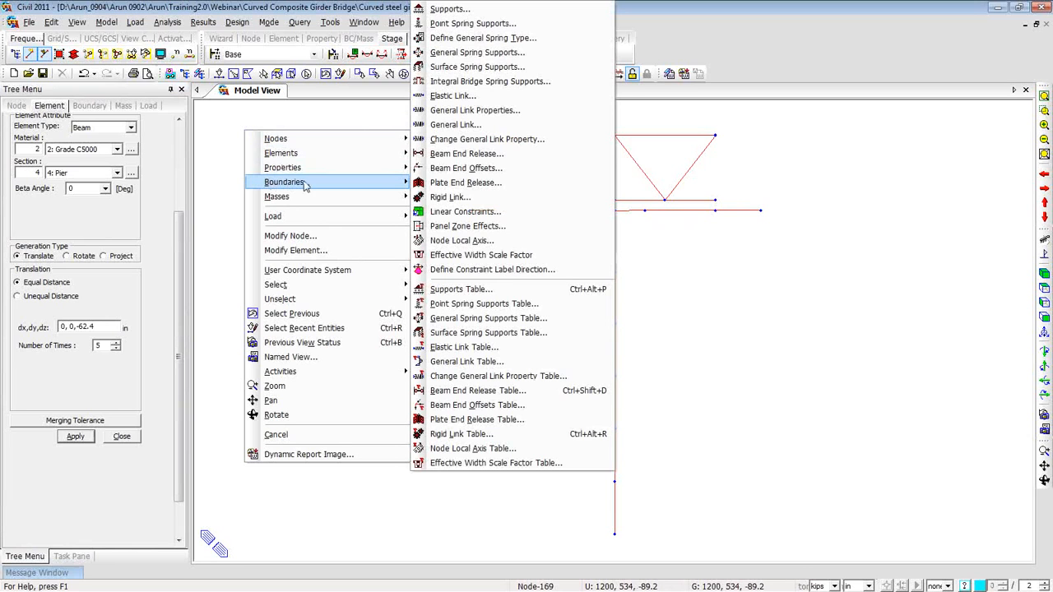
click(448, 96)
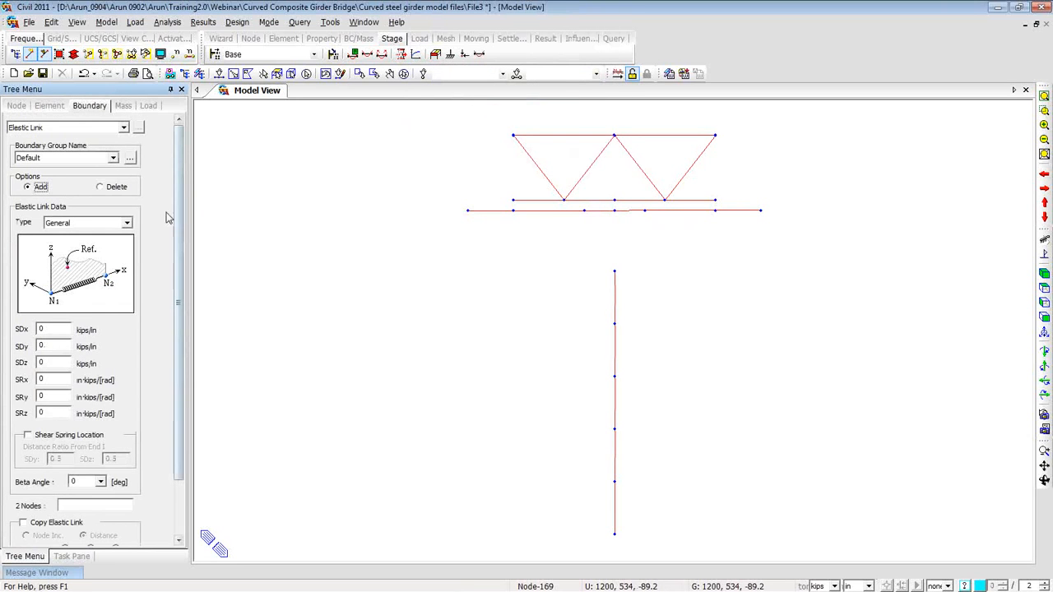
click(123, 225)
click(118, 244)
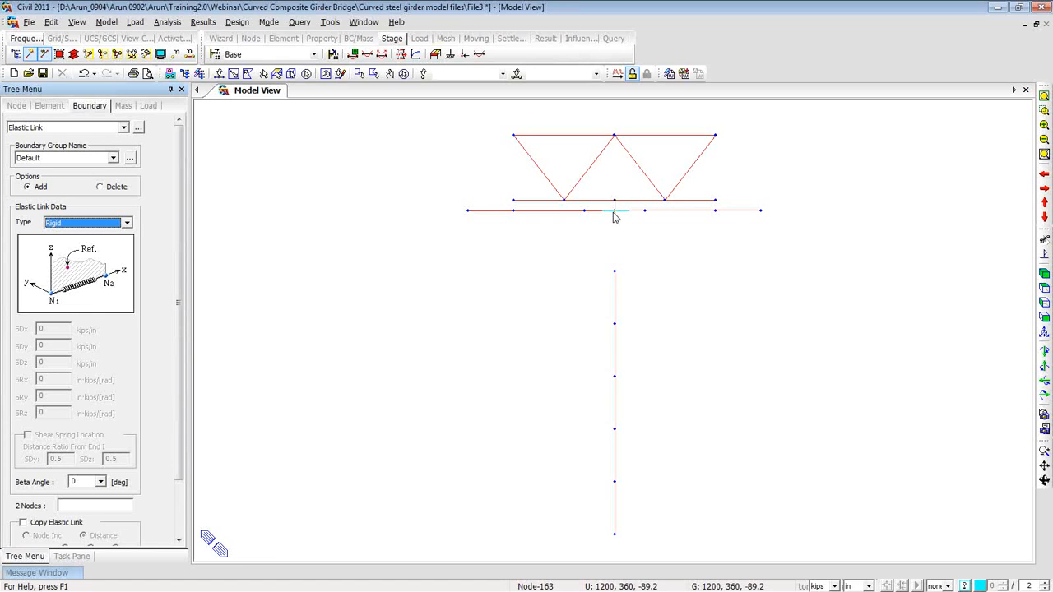
Step: Create the rigid elastic link from the pier's top node to the middle node of the pier cap
mouse_move(614, 217)
drag(181, 289, 168, 343)
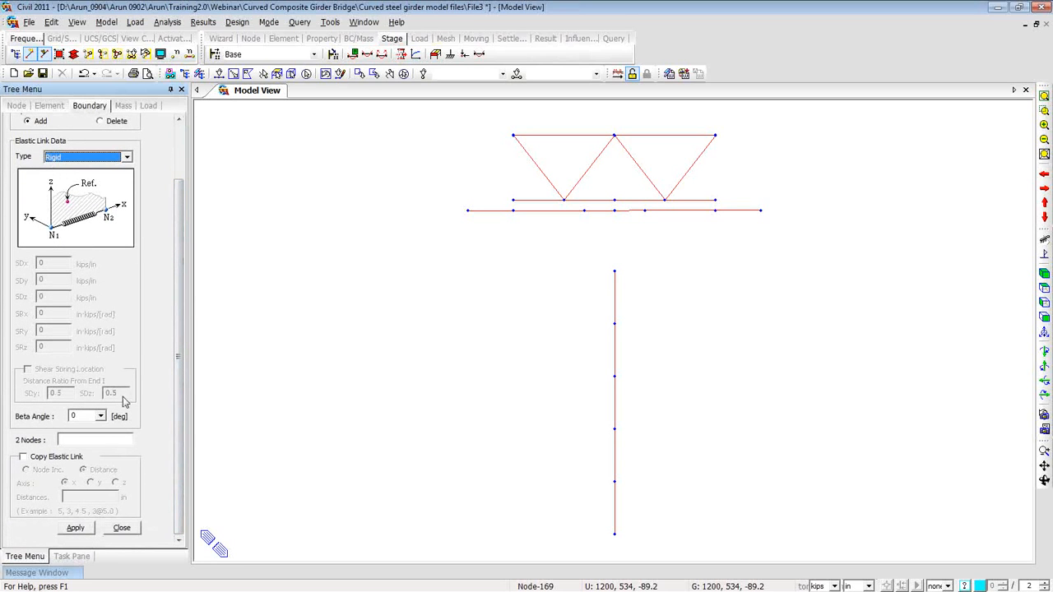
click(104, 441)
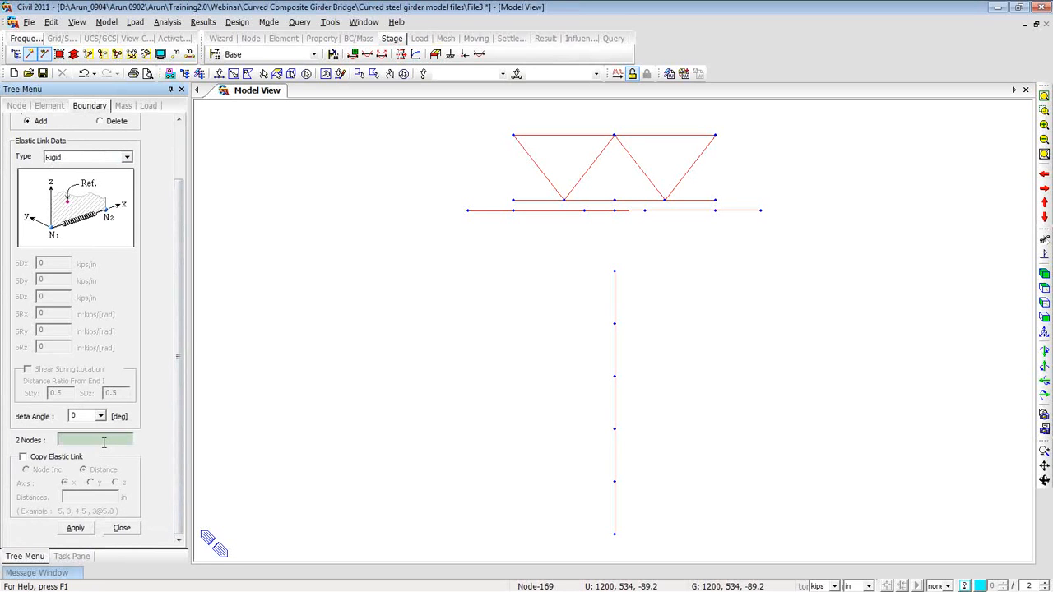
click(614, 271)
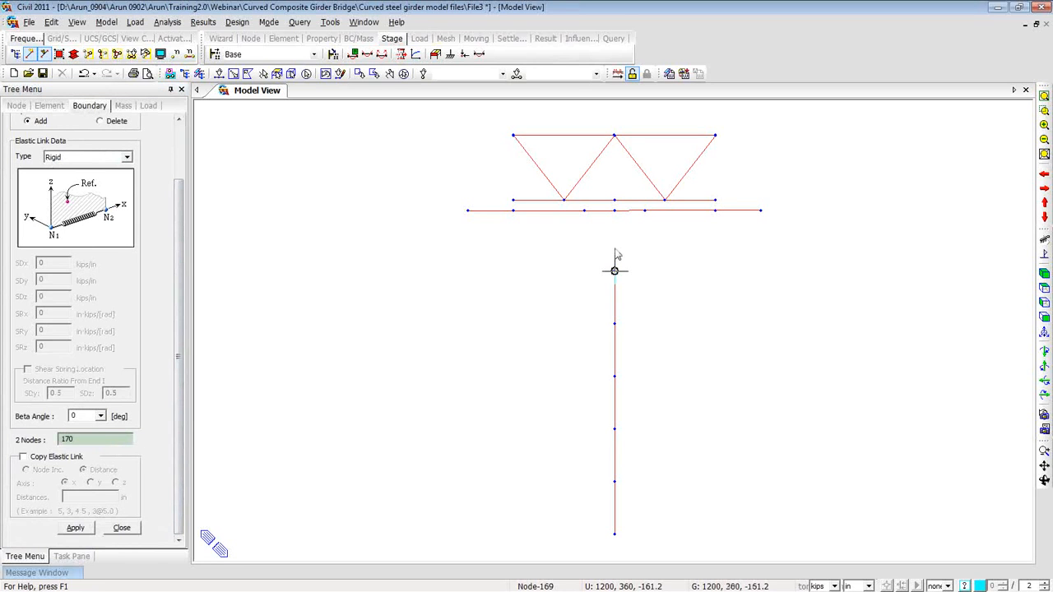
click(618, 231)
mouse_move(630, 251)
Step: Link the pier cap node to the girder node above it rigidly, copying the link along the y axis at 2@120 in
click(23, 457)
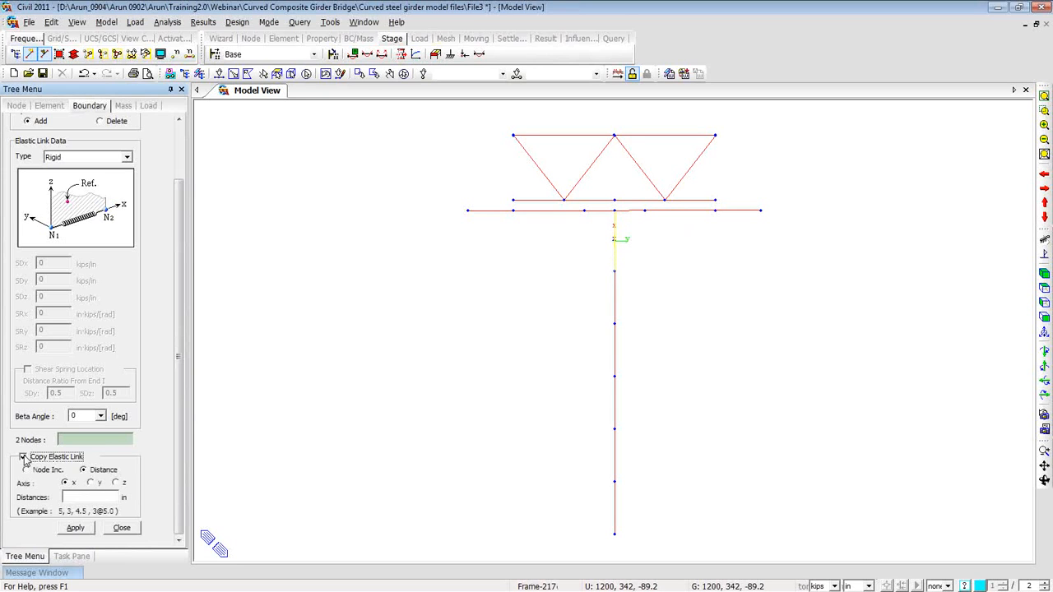
click(92, 485)
click(93, 496)
text(2@120)
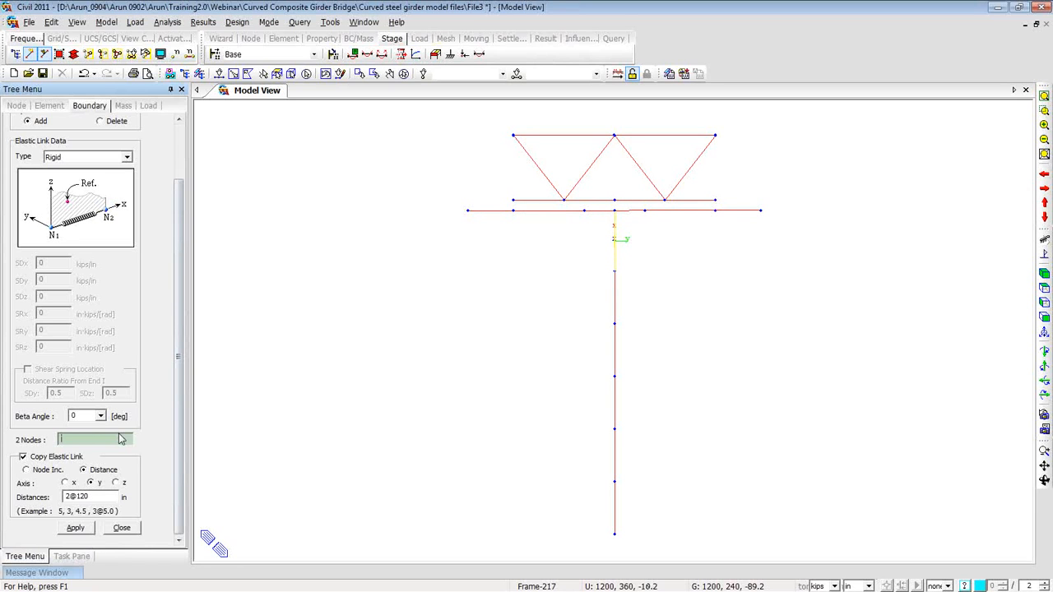
click(715, 211)
click(716, 200)
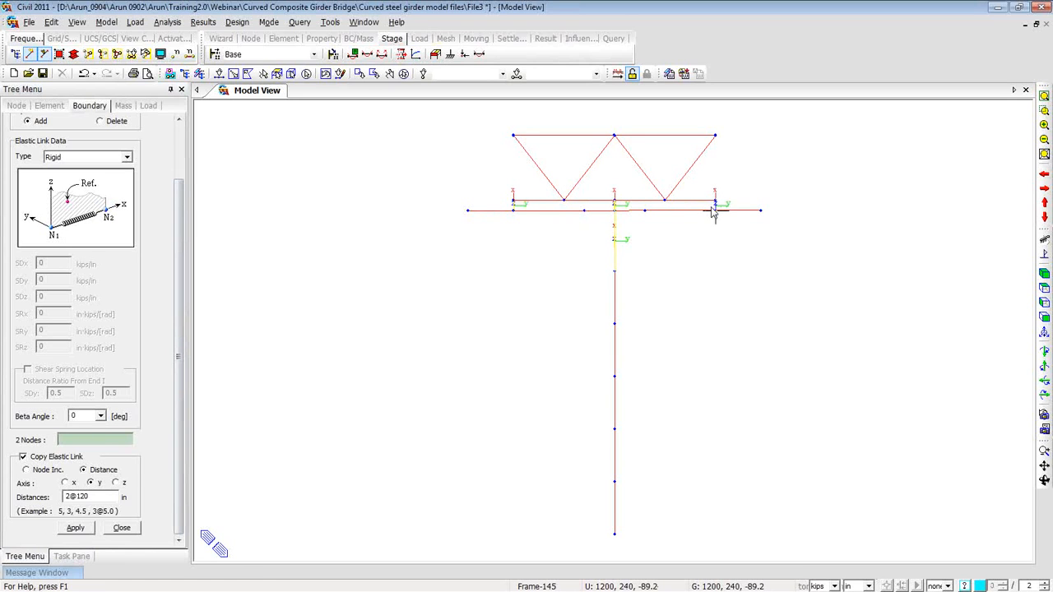
Step: Inspect the stiffness inputs of the General elastic link type, then restore the type to Rigid
click(127, 161)
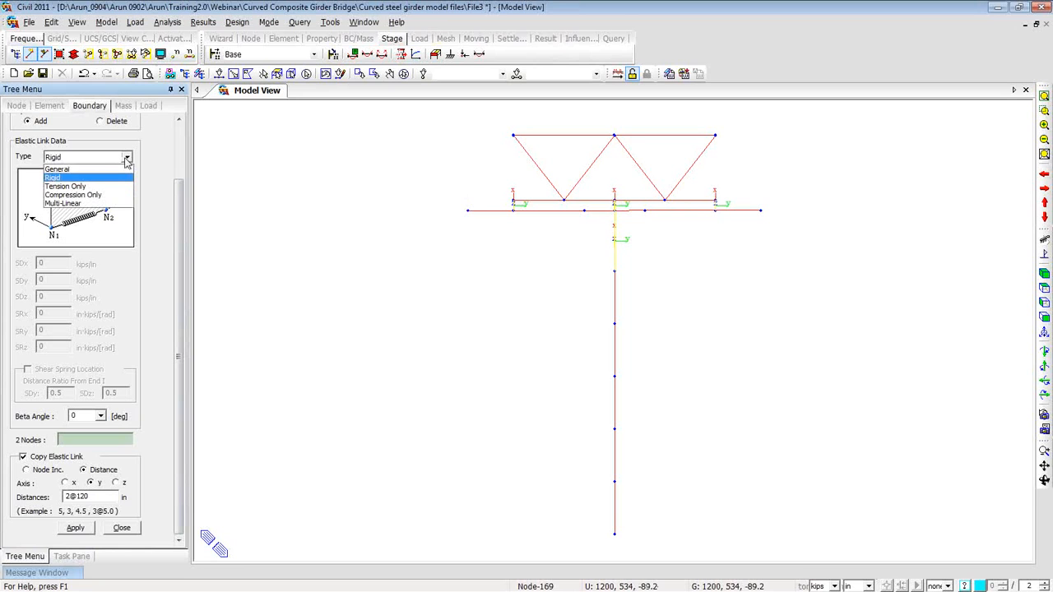
click(118, 178)
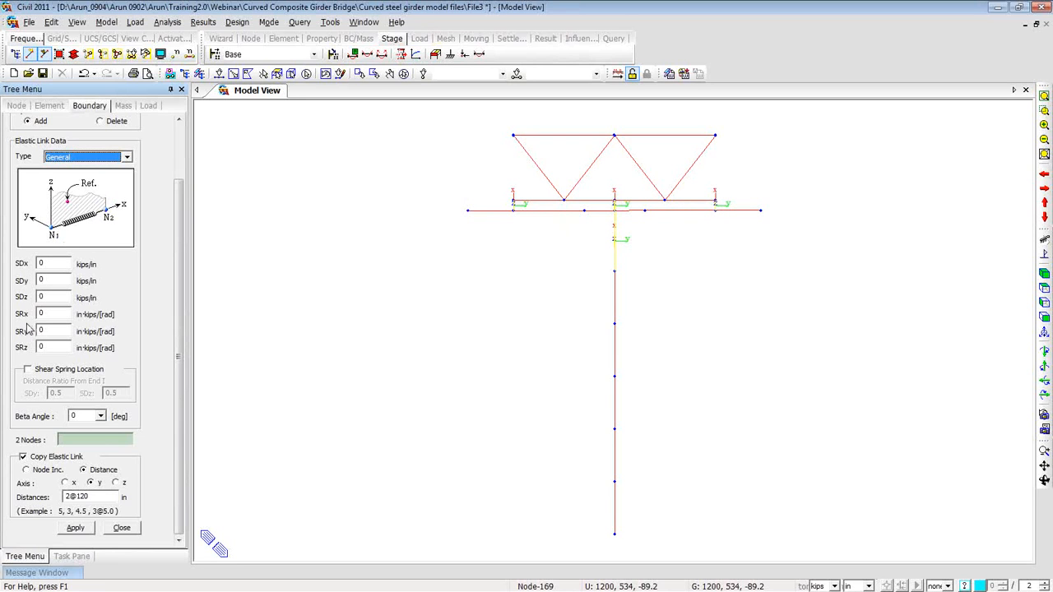
click(128, 156)
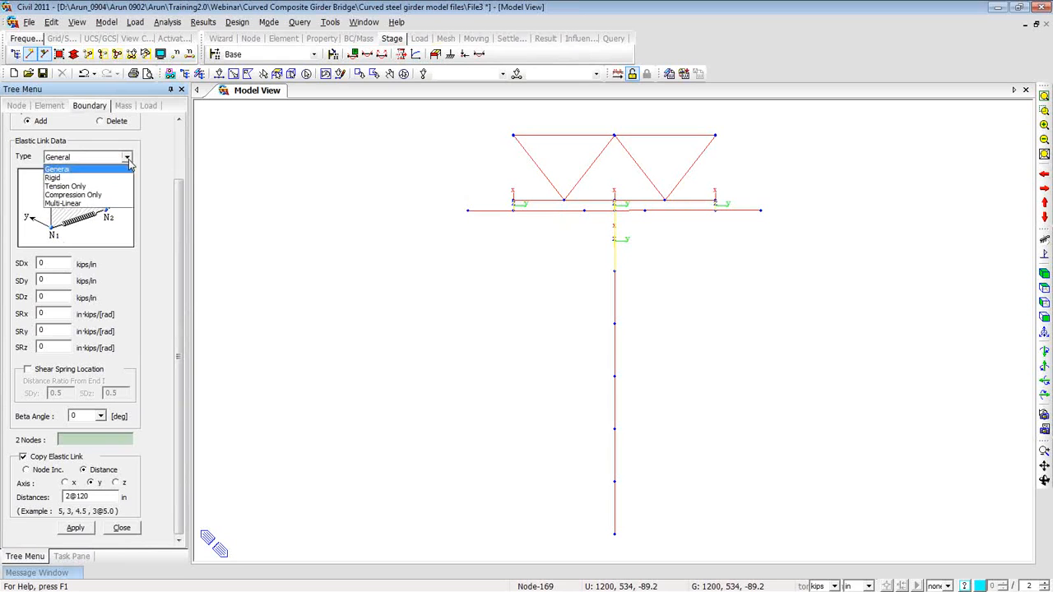
click(120, 179)
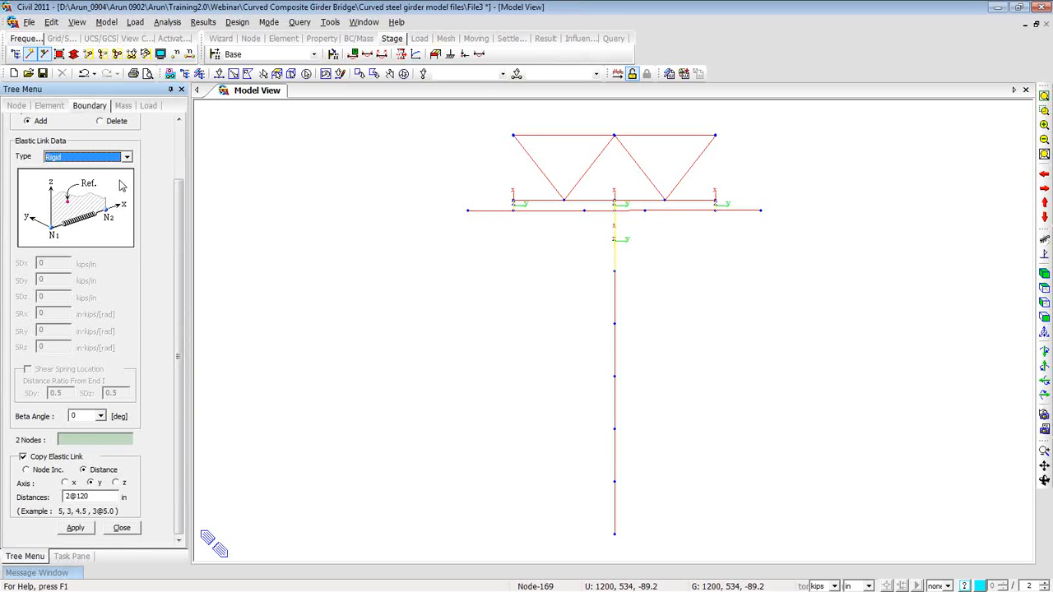
Step: Link the lower diaphragm node rigidly to the girder node above it, copying the link along the y axis at 2@120 in
click(97, 441)
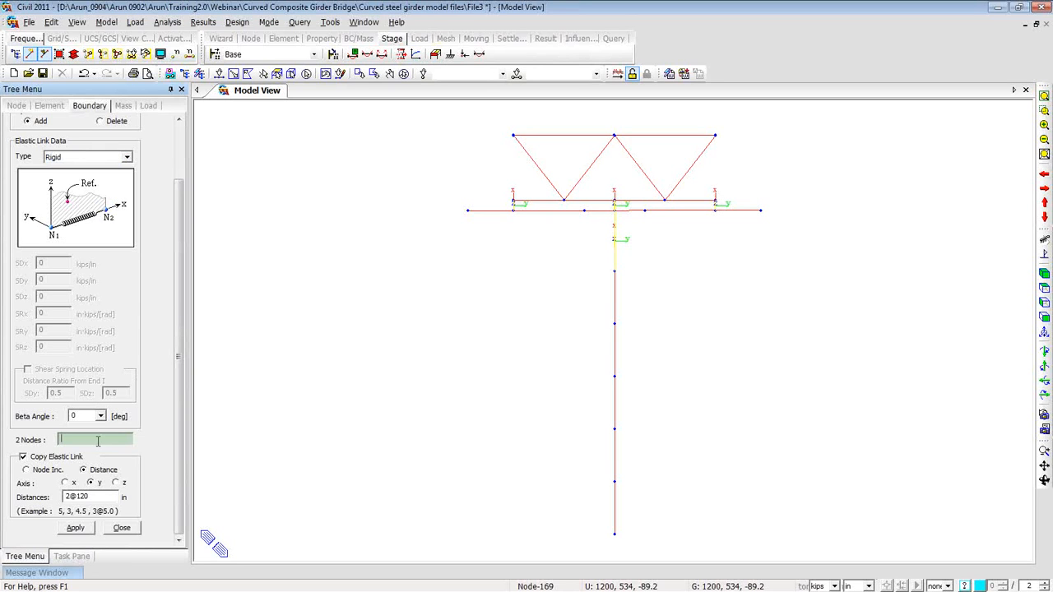
click(716, 201)
click(721, 145)
ctrl+middle_drag(725, 176, 664, 187)
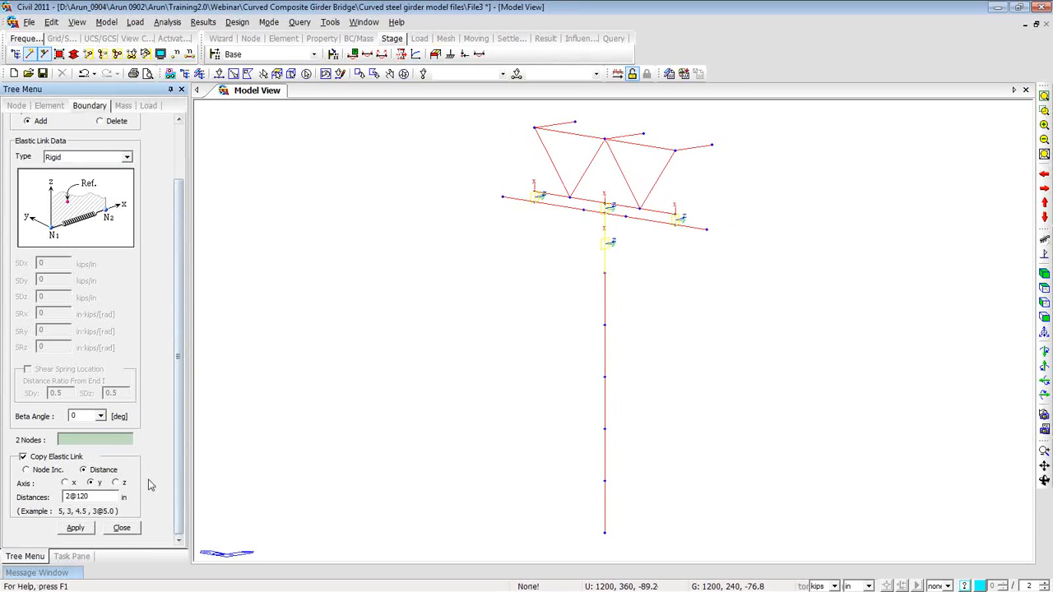
click(674, 214)
click(675, 151)
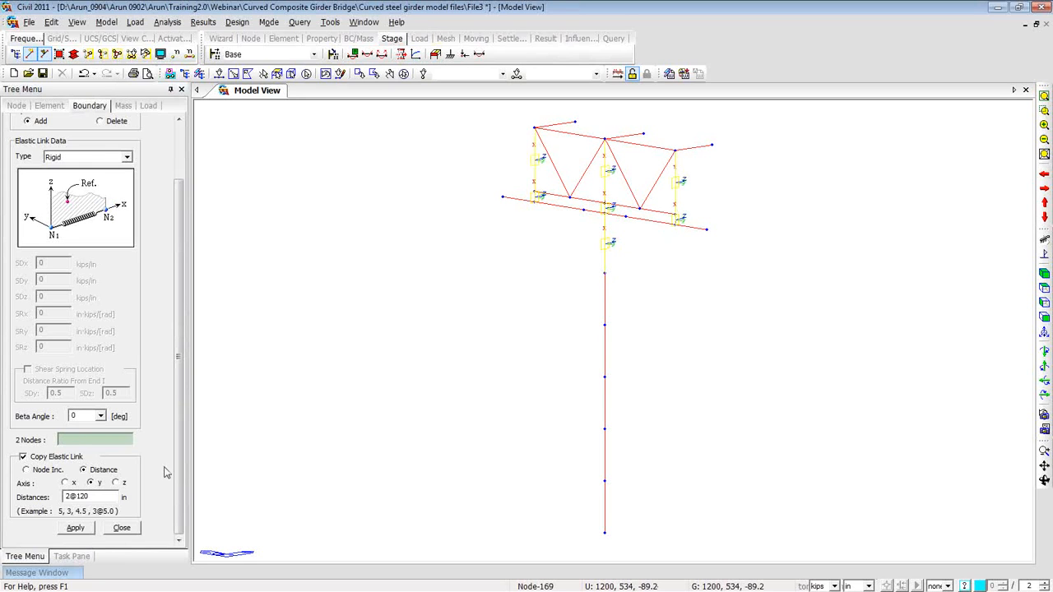
click(136, 530)
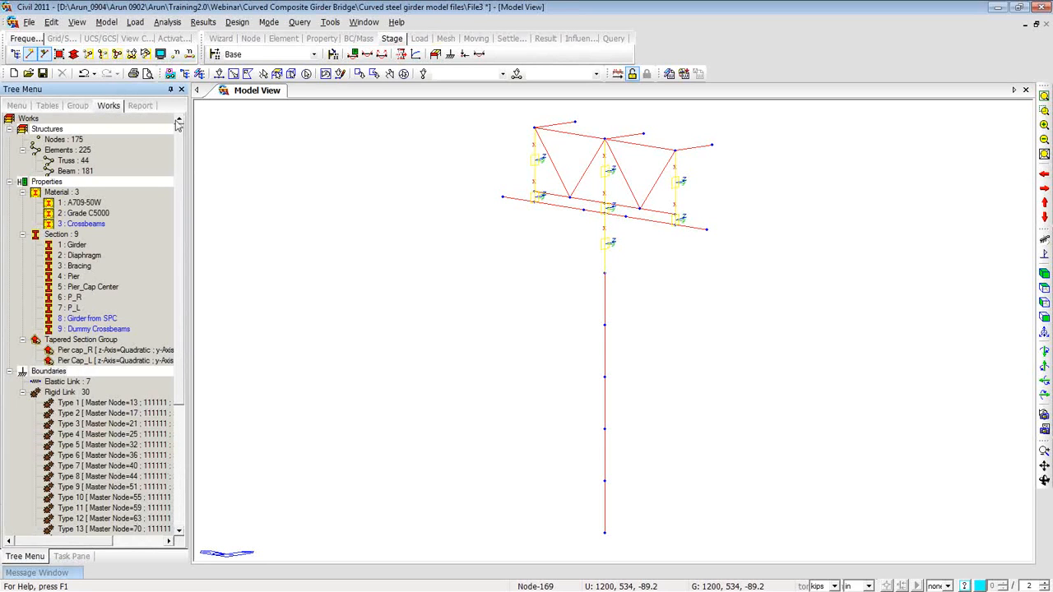
Step: Activate the whole bridge model again and show it in plan view
click(117, 55)
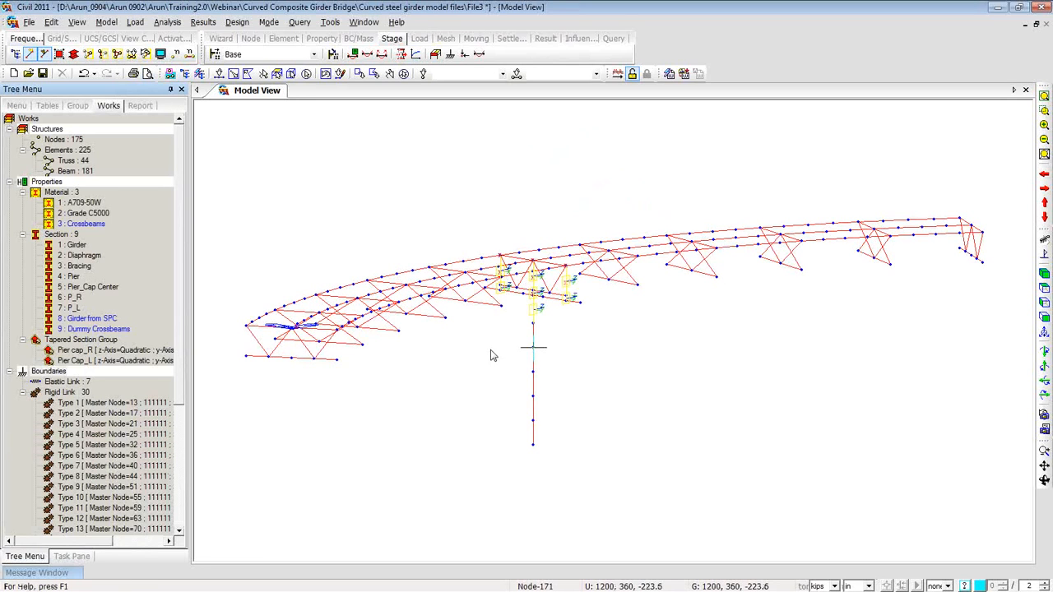
click(1044, 289)
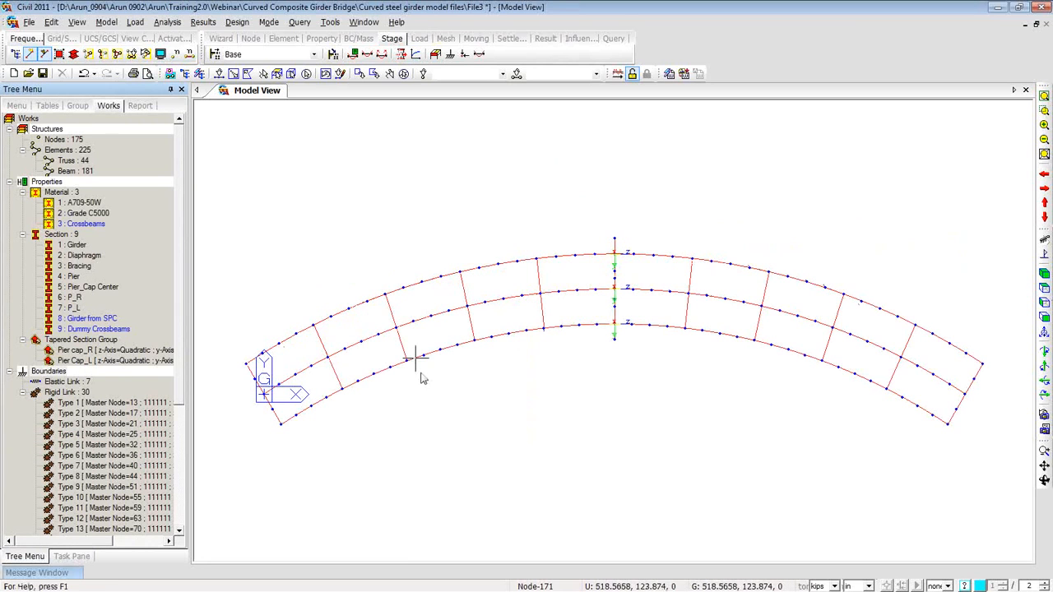
click(23, 392)
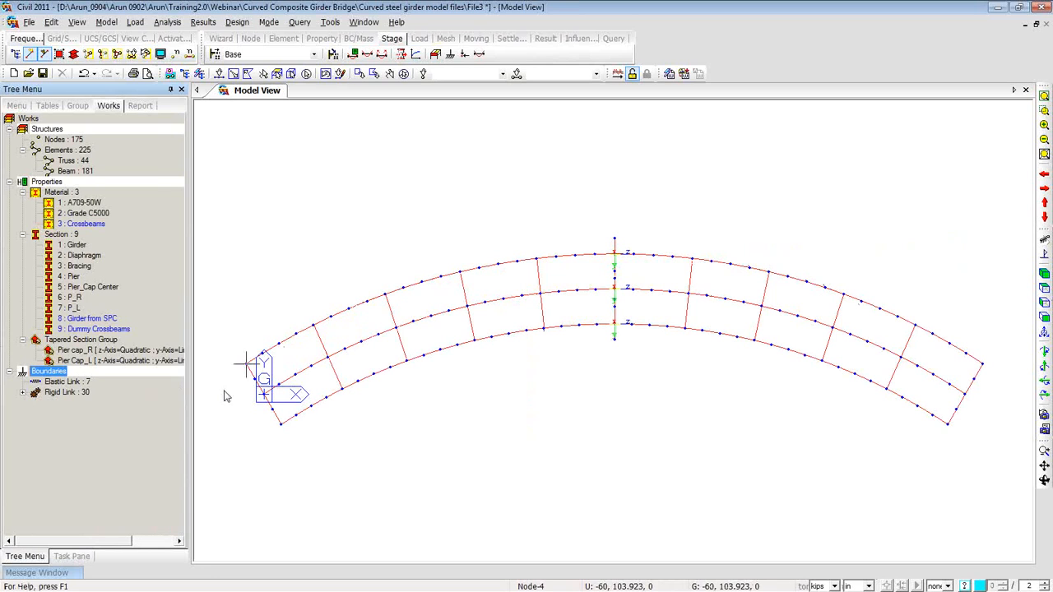
Step: Set up new general beam elements with material 3: Crossbeams and section 9: Dummy Crossbeam
right_click(237, 134)
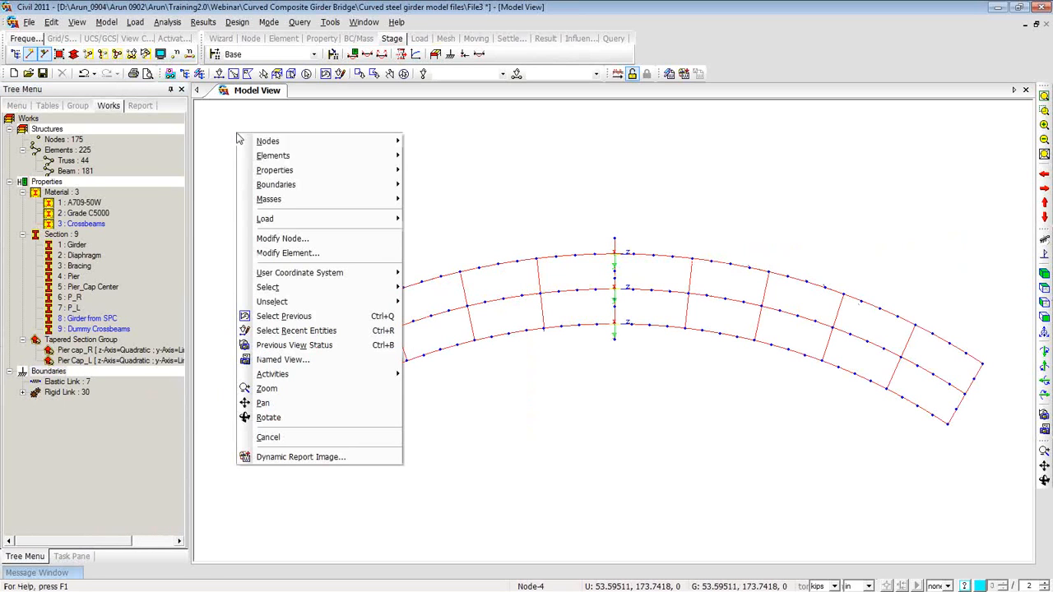
mouse_move(272, 156)
click(568, 156)
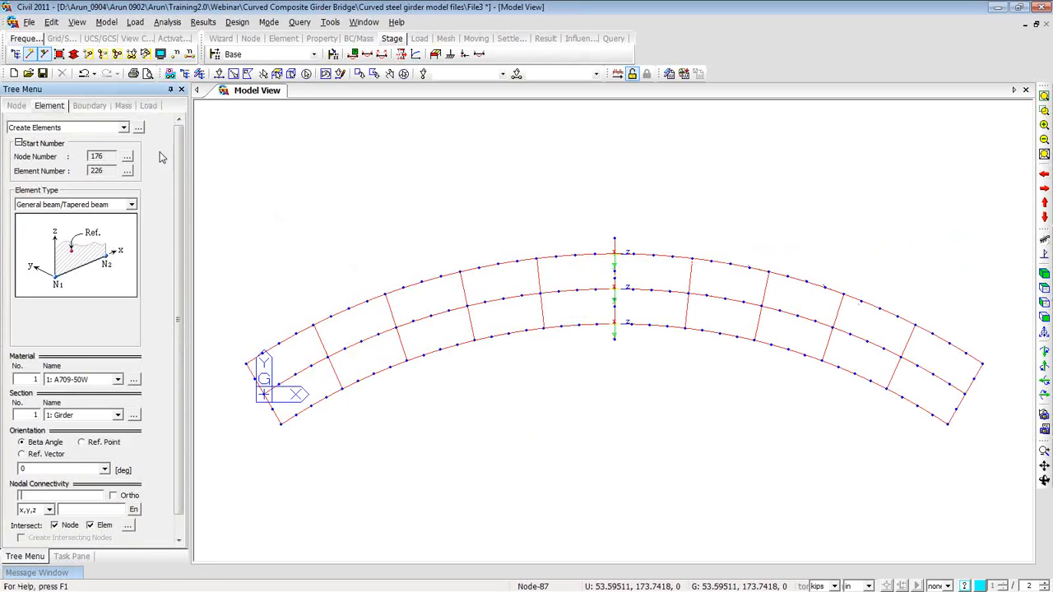
click(118, 379)
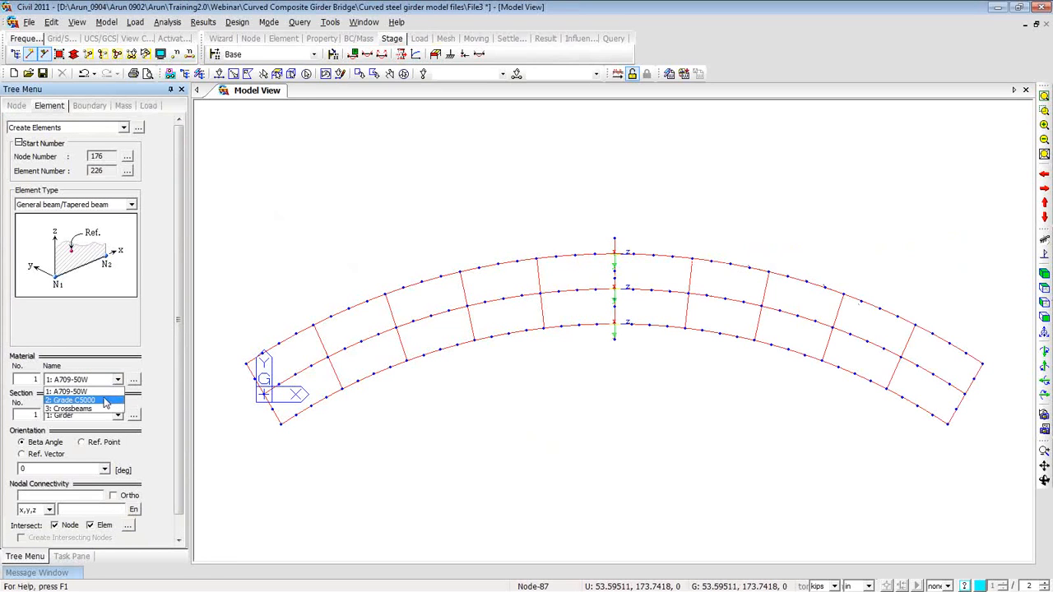
click(102, 409)
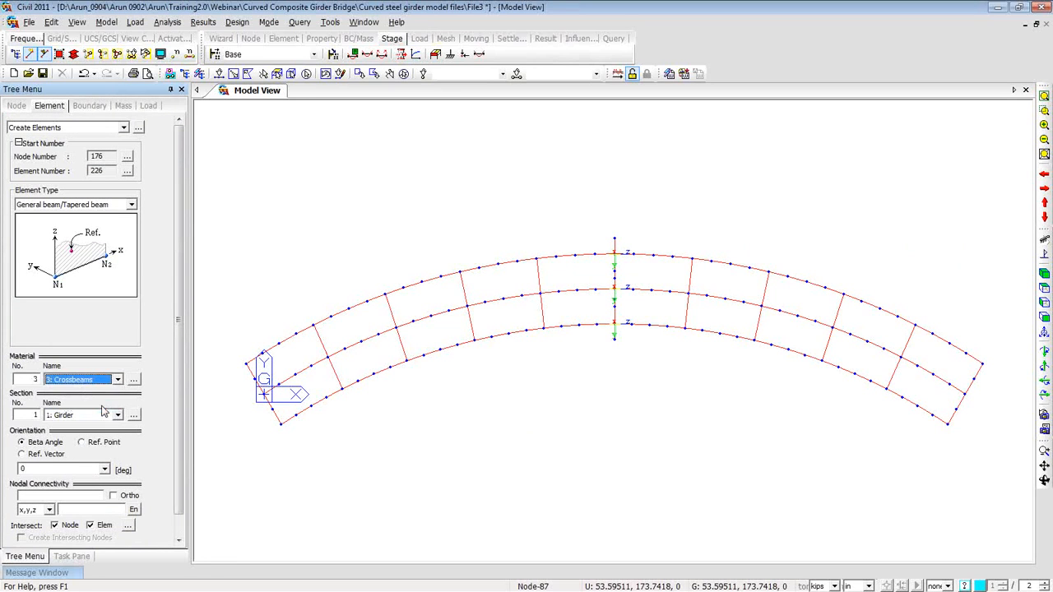
click(116, 415)
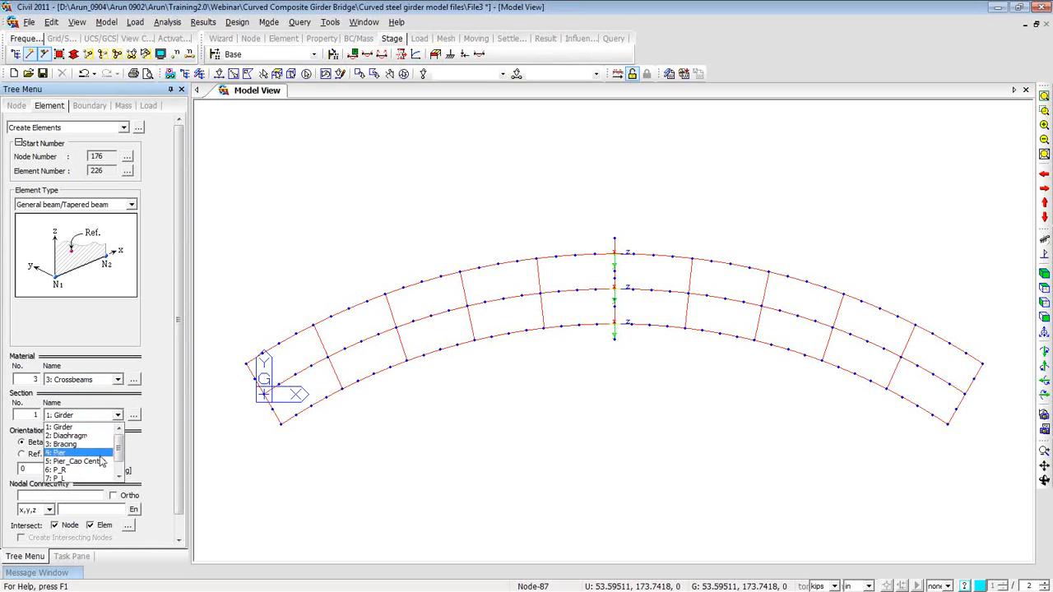
scroll(119, 449, down, 1)
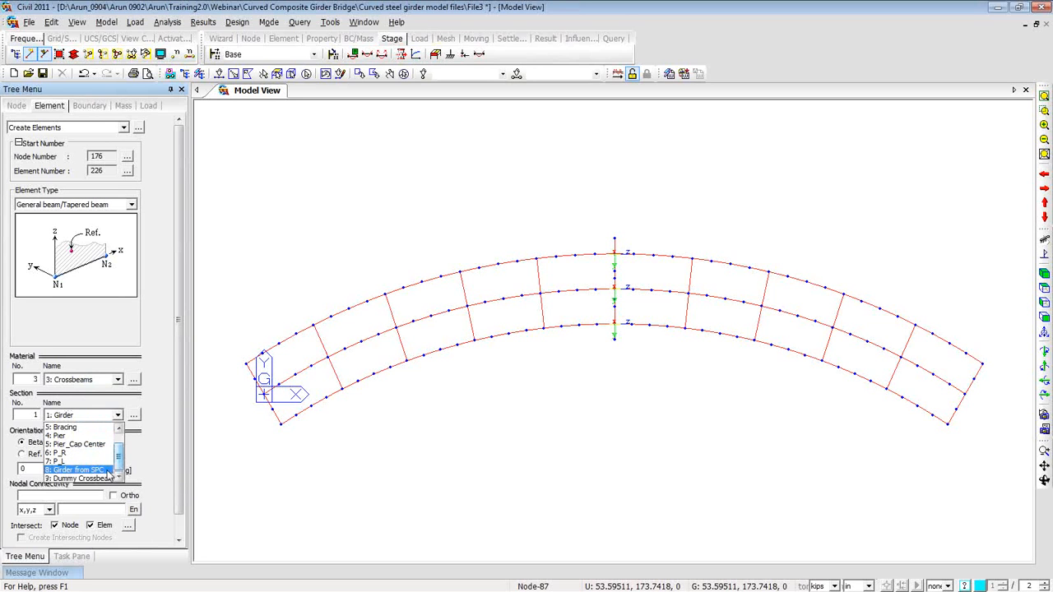
click(105, 479)
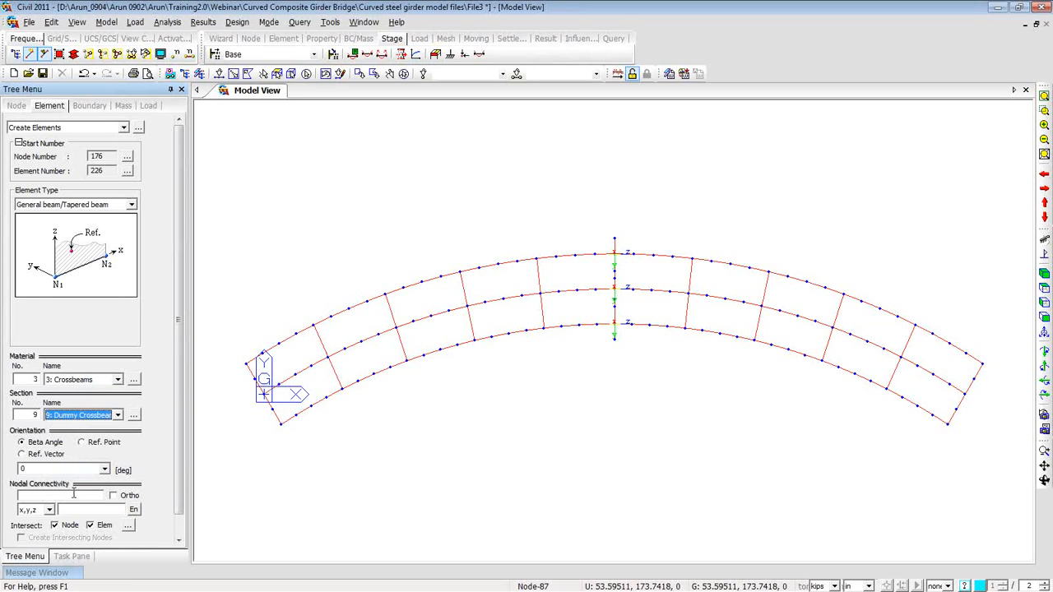
Step: Create four dummy crossbeams between the inner and outer girders at the nodes near the bridge's start
click(74, 495)
click(295, 413)
click(263, 354)
click(311, 405)
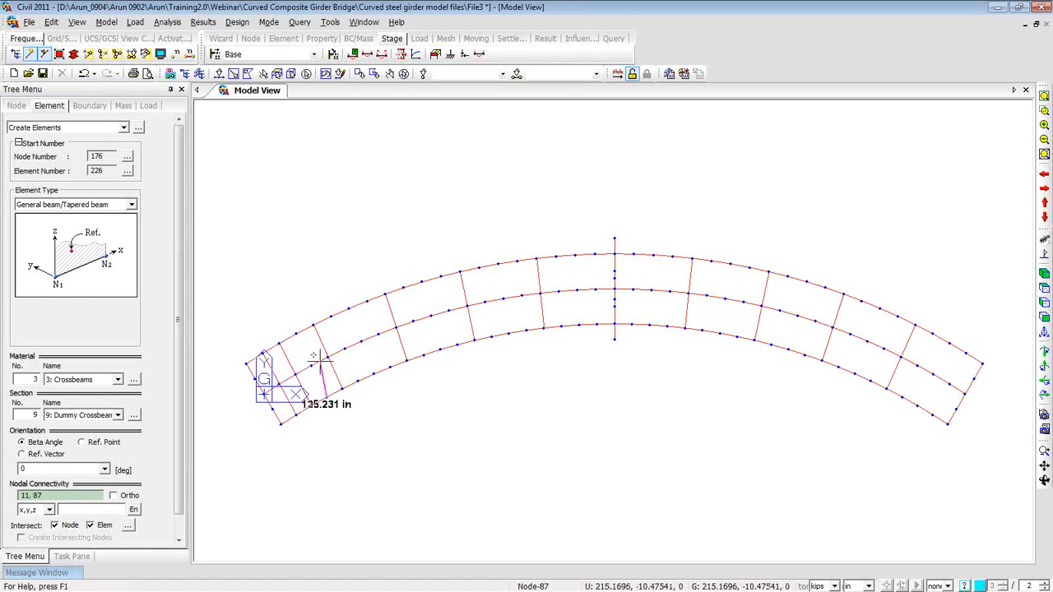
click(295, 334)
click(355, 376)
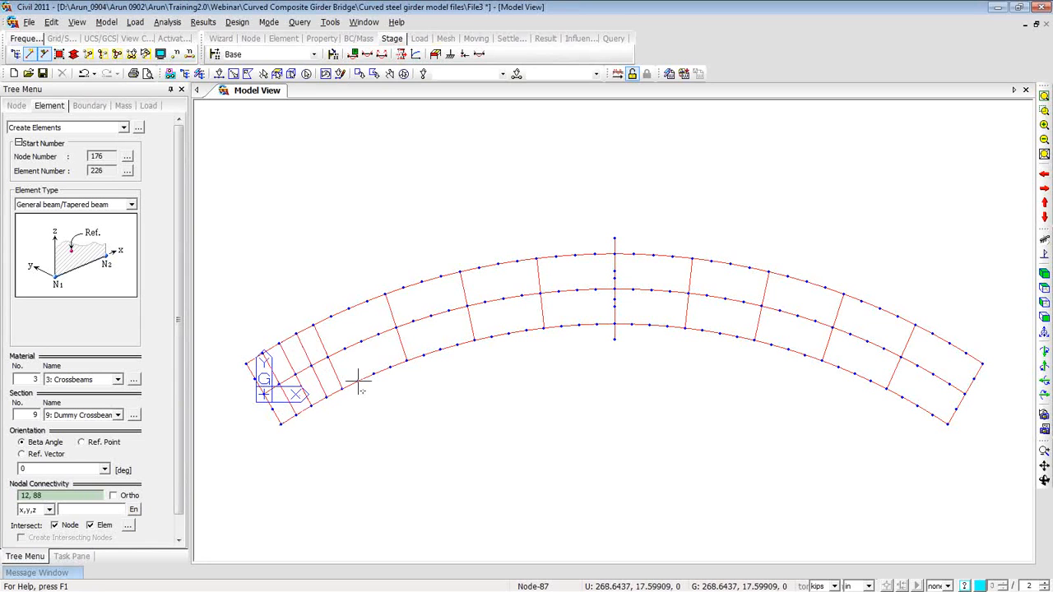
click(332, 315)
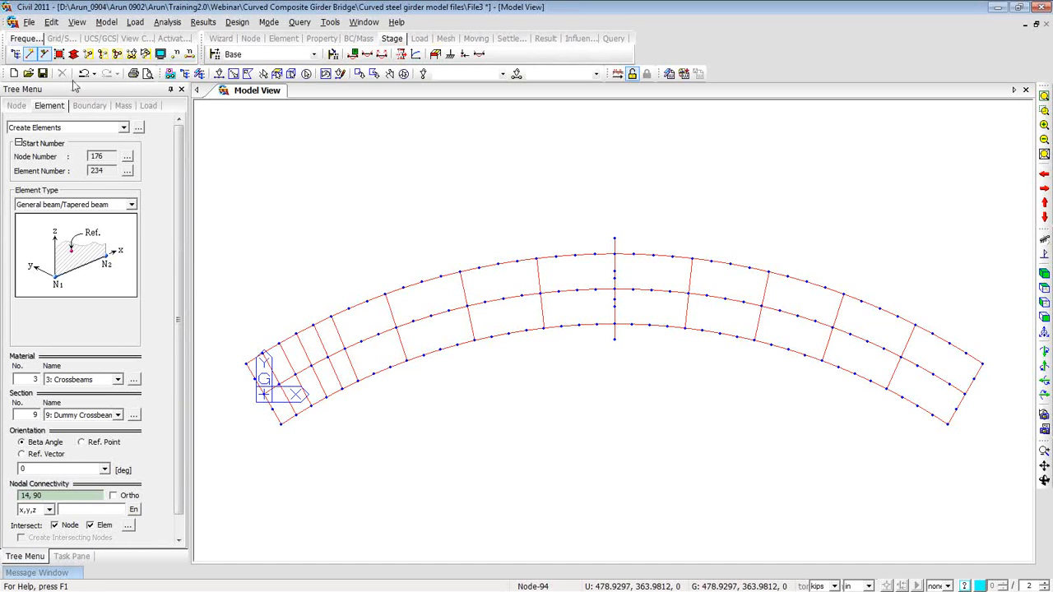
Step: Open the model File5 without saving the changes to File3
click(28, 73)
click(625, 319)
click(631, 365)
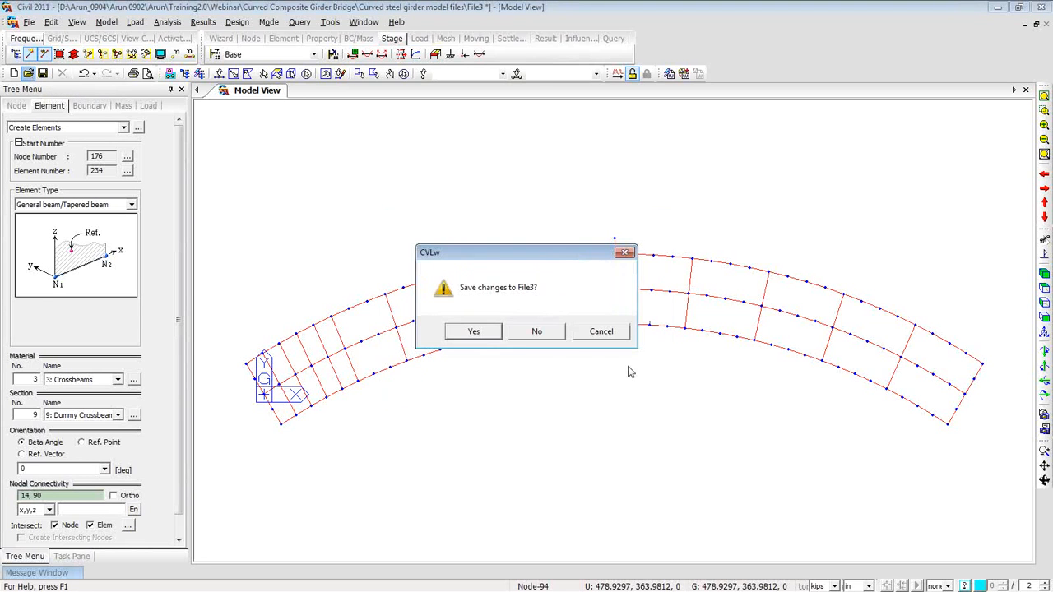
click(531, 332)
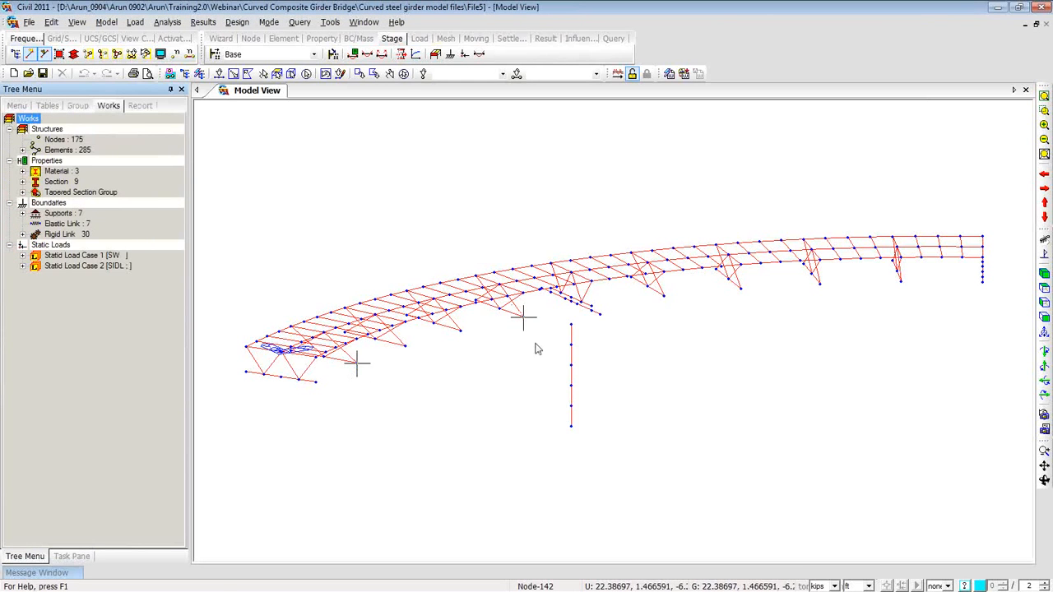
Step: Examine the bridge's defined supports, starting with Type 1 [001000]
mouse_move(521, 335)
ctrl+middle_down()
mouse_move(493, 395)
mouse_move(515, 376)
mouse_move(527, 341)
ctrl+middle_up()
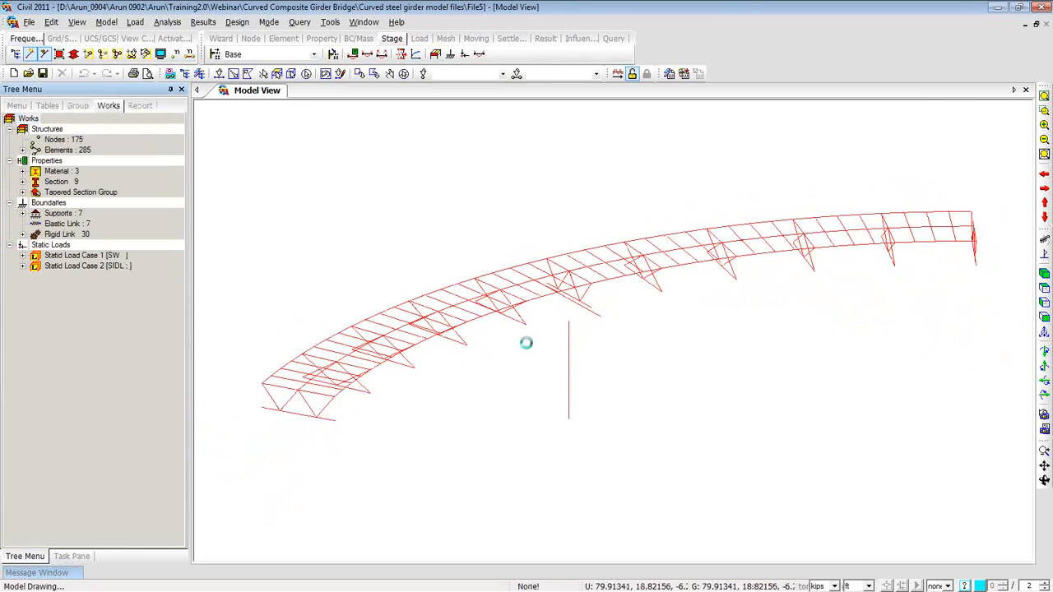
click(23, 214)
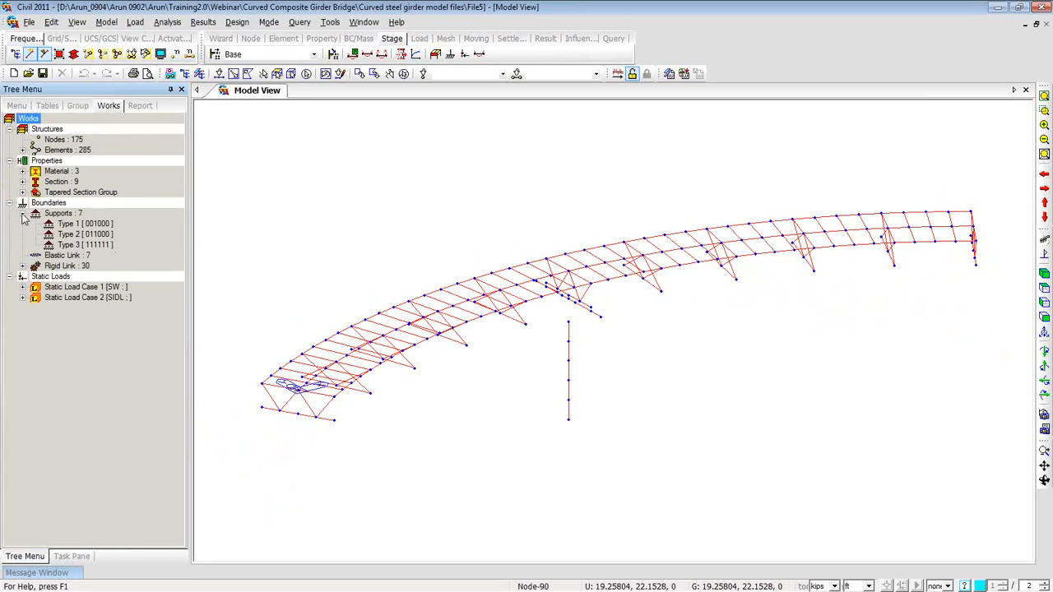
click(74, 225)
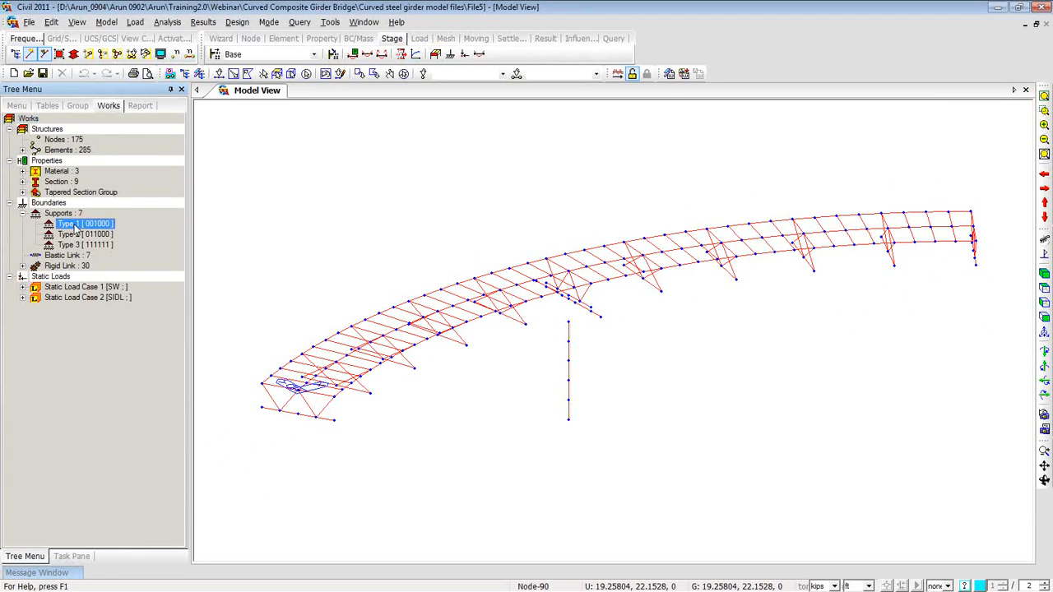
Step: Delete all three support types, 001000, 011000 and 111111, from the model's boundary conditions
key(Delete)
click(74, 225)
key(Delete)
click(72, 225)
key(Delete)
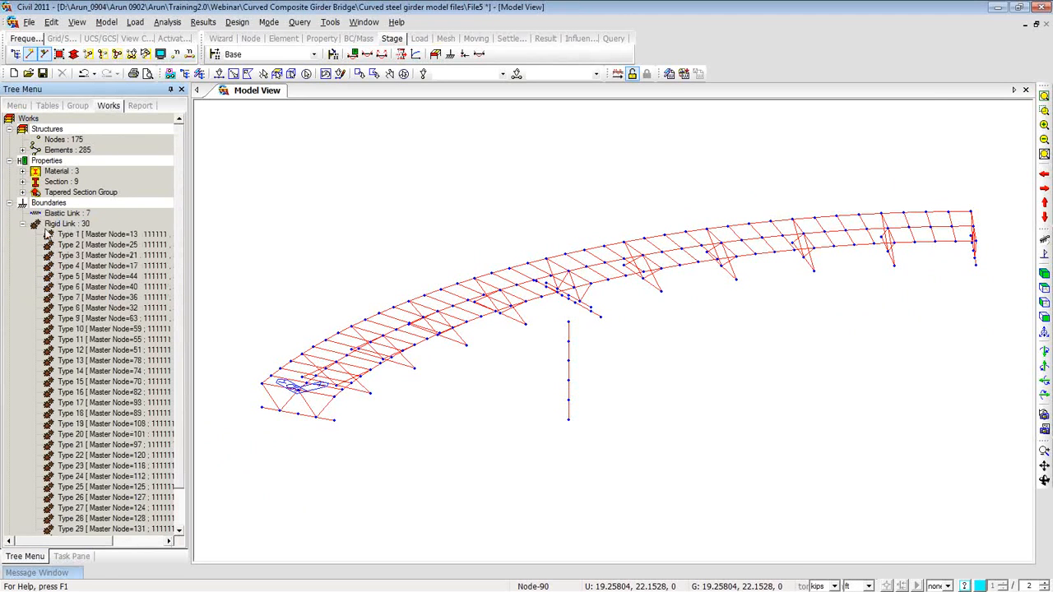
Step: Delete the loads assigned under static load cases SW and SIDL, keeping the load cases themselves
click(23, 223)
click(22, 247)
click(68, 256)
key(Delete)
click(23, 256)
click(70, 265)
key(Delete)
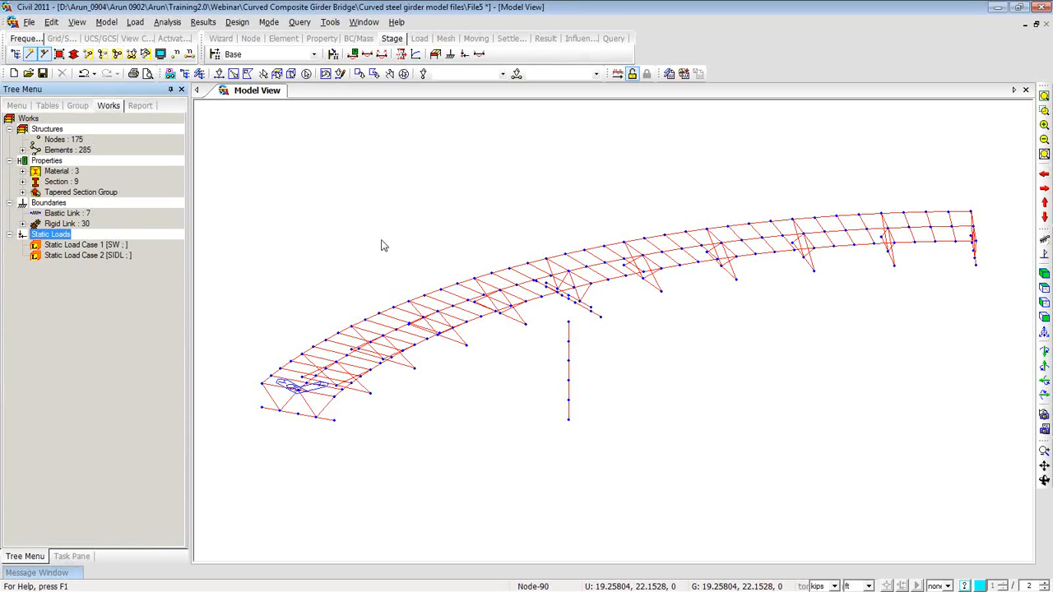
Step: Add supports restrained in Dy and Dz at outer bearing nodes 127, 130, 128 and 131 at the two ends of the bridge
click(247, 154)
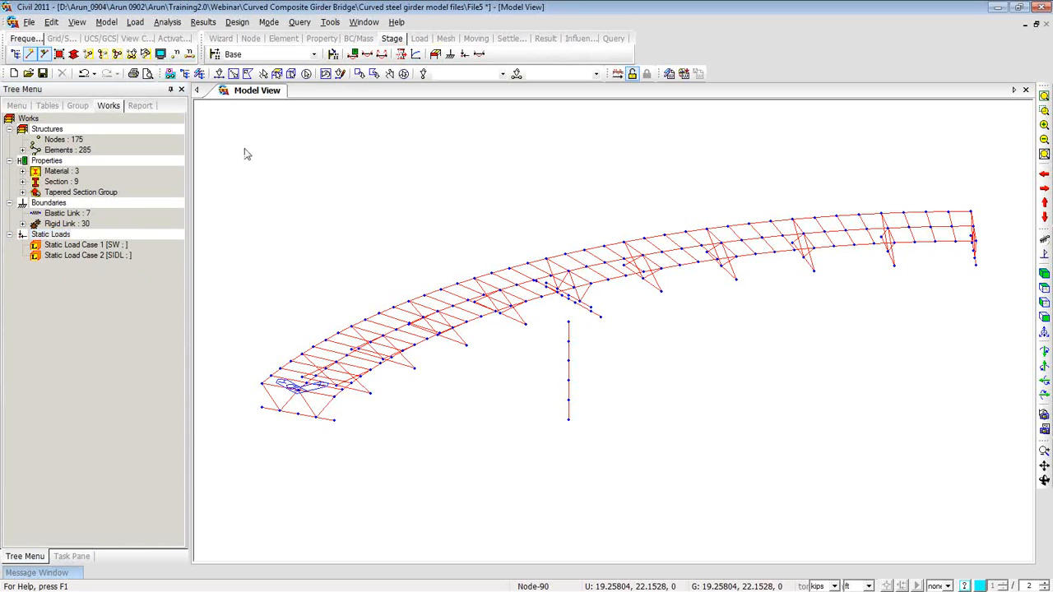
right_click(249, 140)
mouse_move(296, 178)
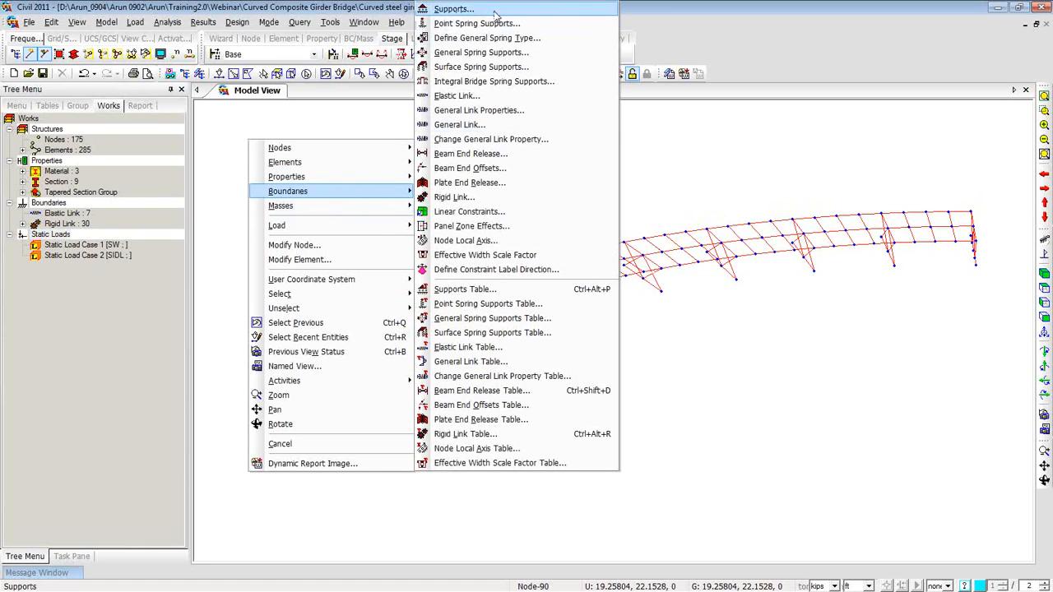
click(454, 9)
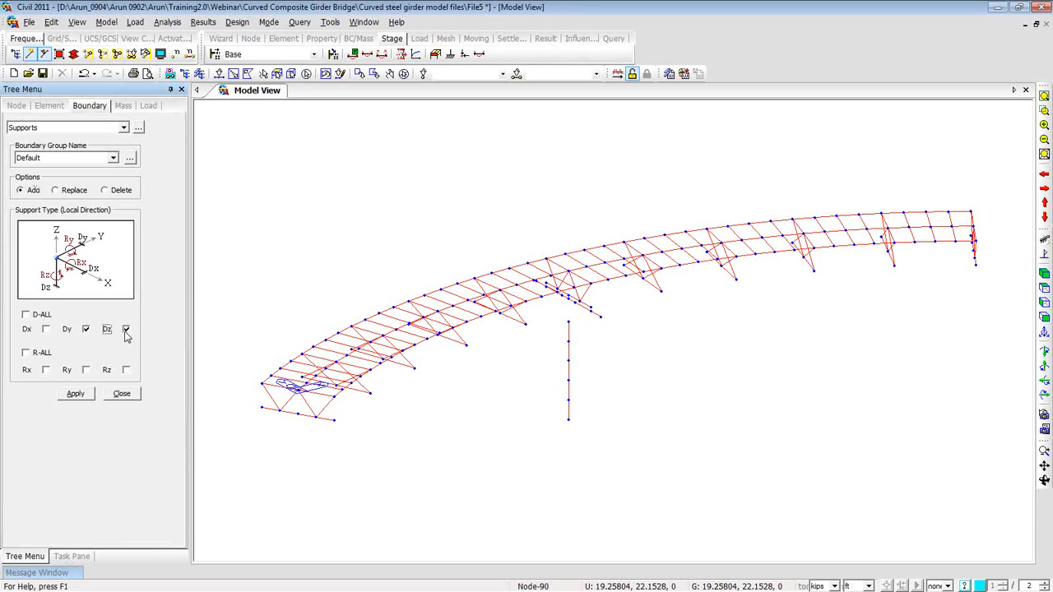
click(219, 75)
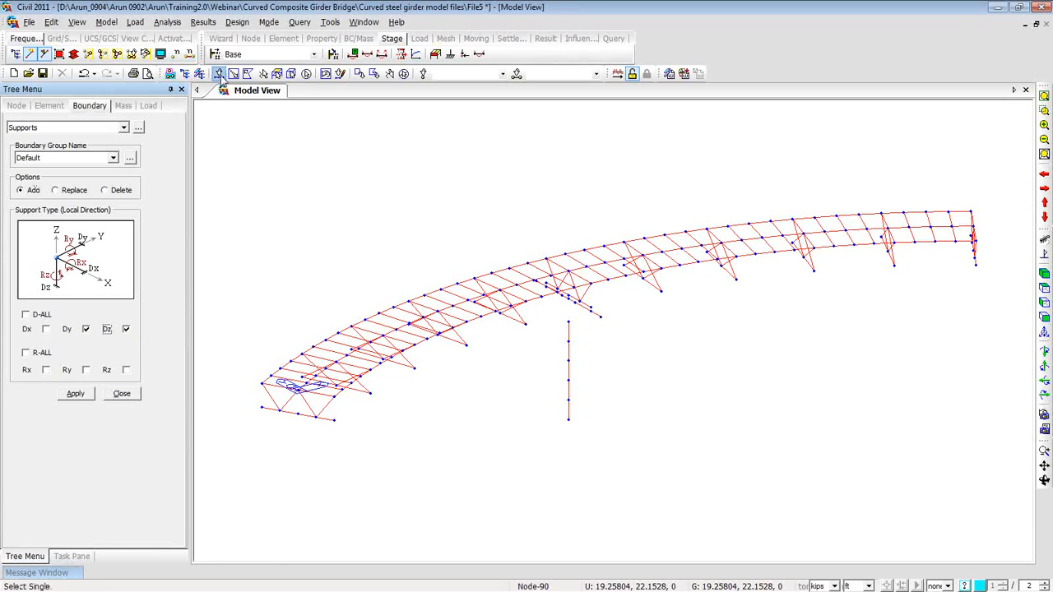
click(332, 420)
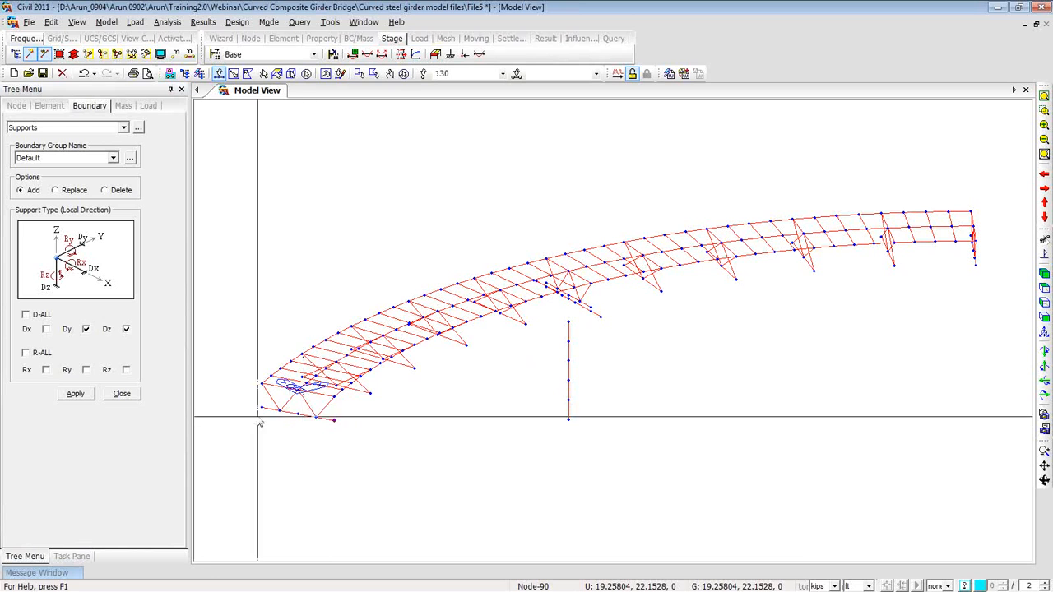
click(261, 408)
ctrl+middle_drag(928, 298, 949, 286)
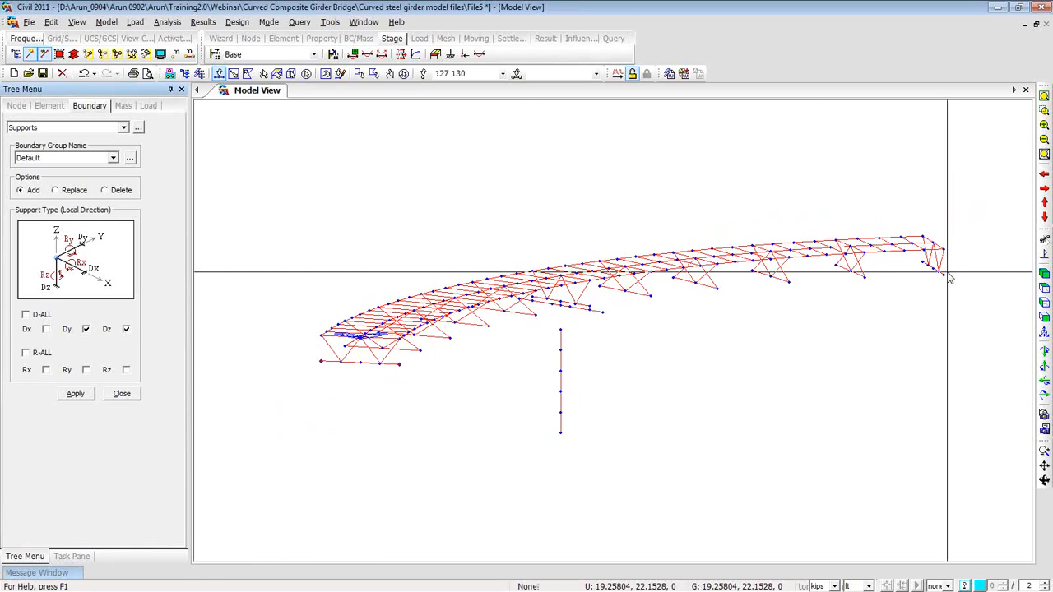
click(933, 277)
click(924, 265)
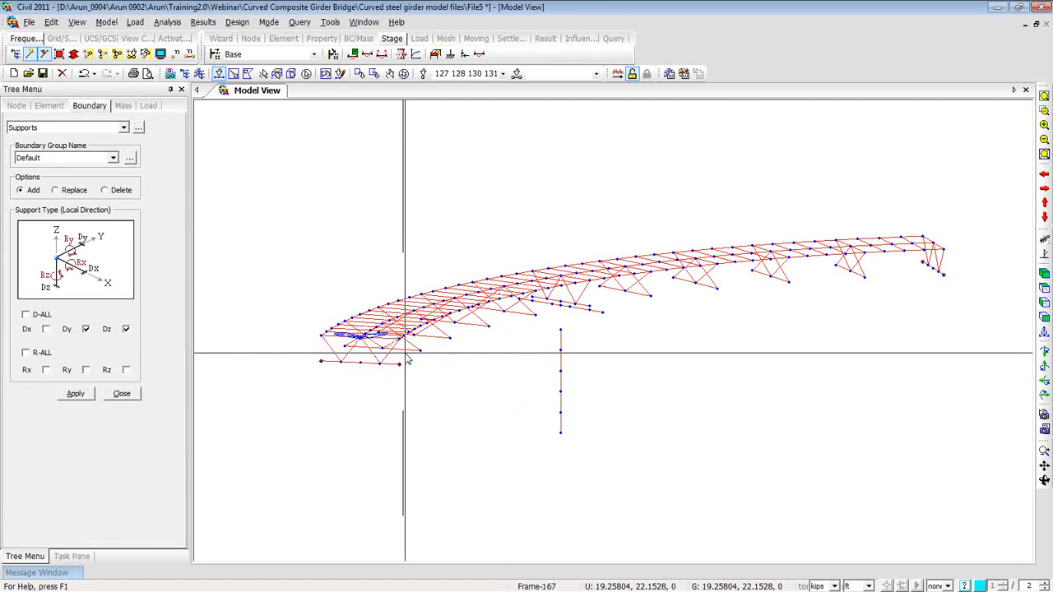
click(75, 394)
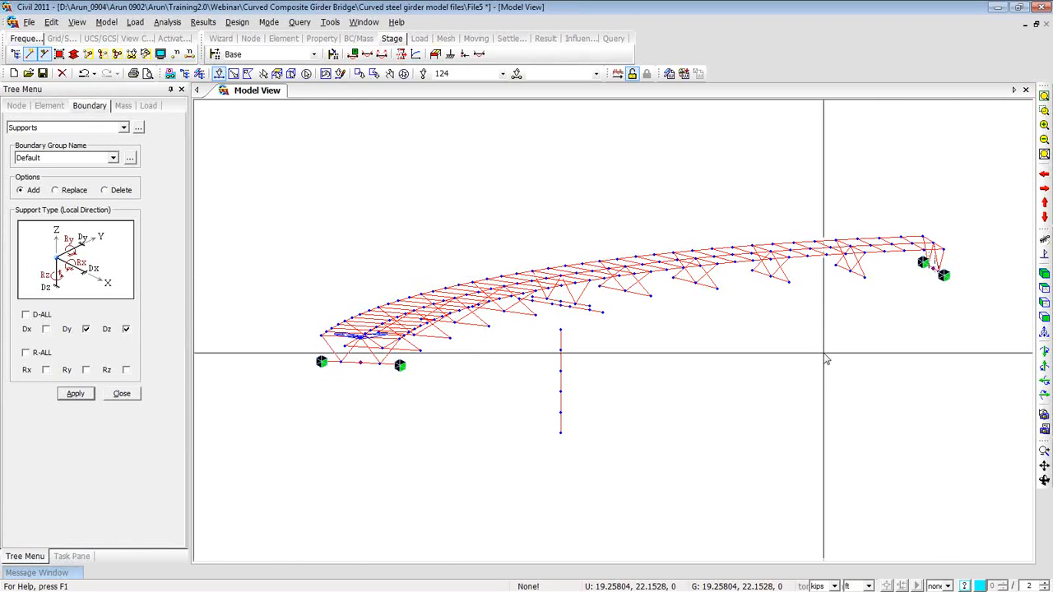
Step: Add supports restrained only in Dz at the middle bearing nodes 124 and 125 of the two bridge ends
click(87, 329)
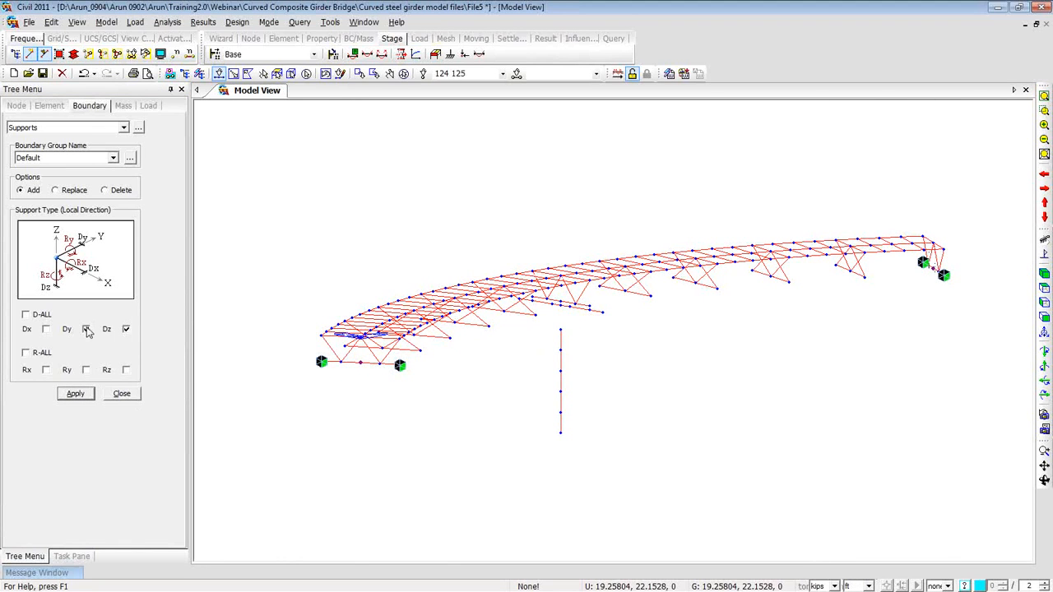
click(75, 394)
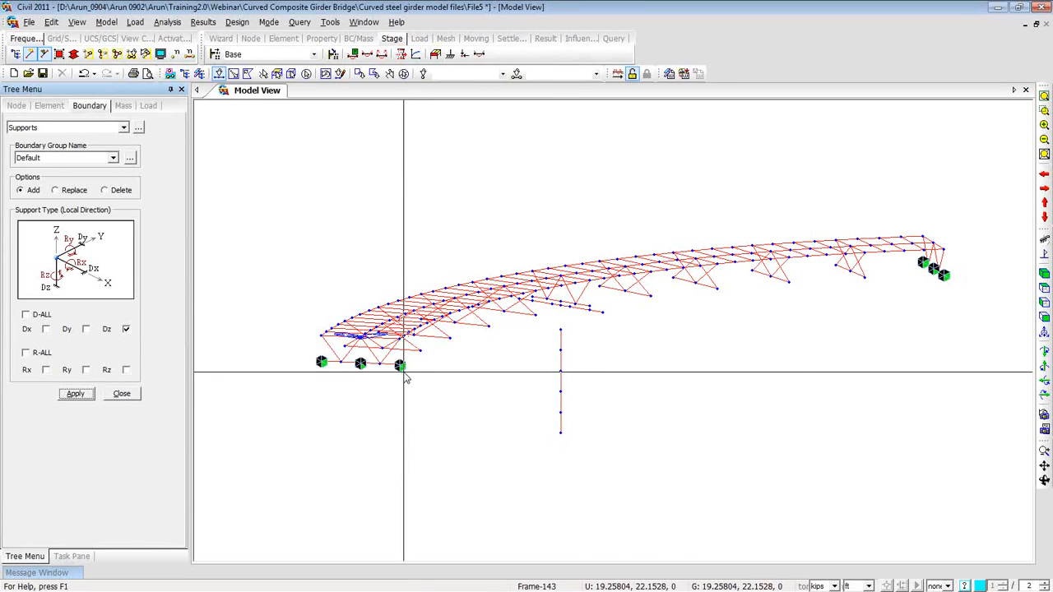
mouse_move(405, 378)
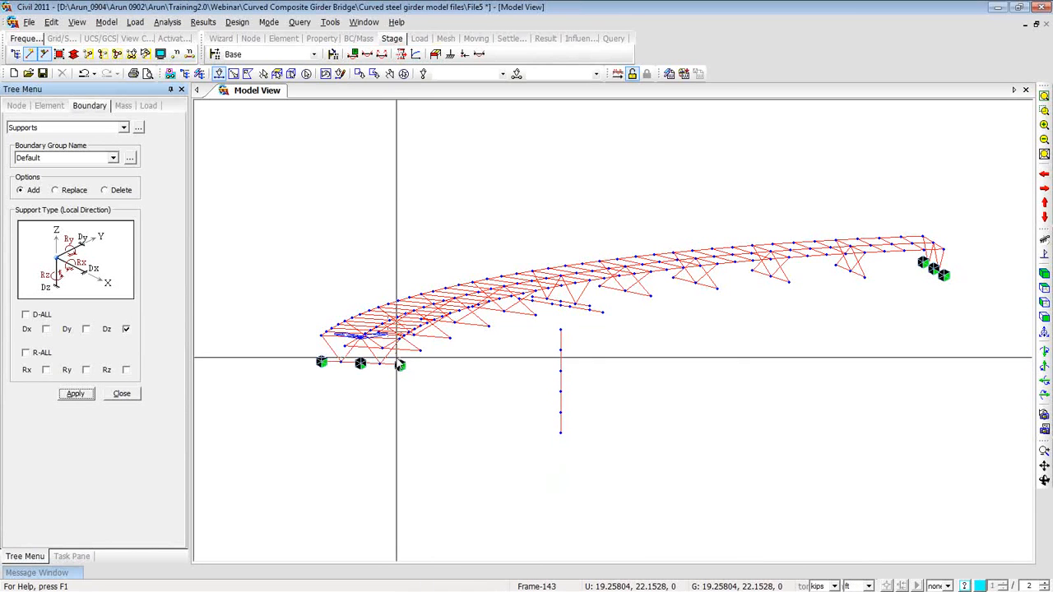
Step: Add a fully fixed support with all translations and rotations restrained at the base node of the pier
click(399, 363)
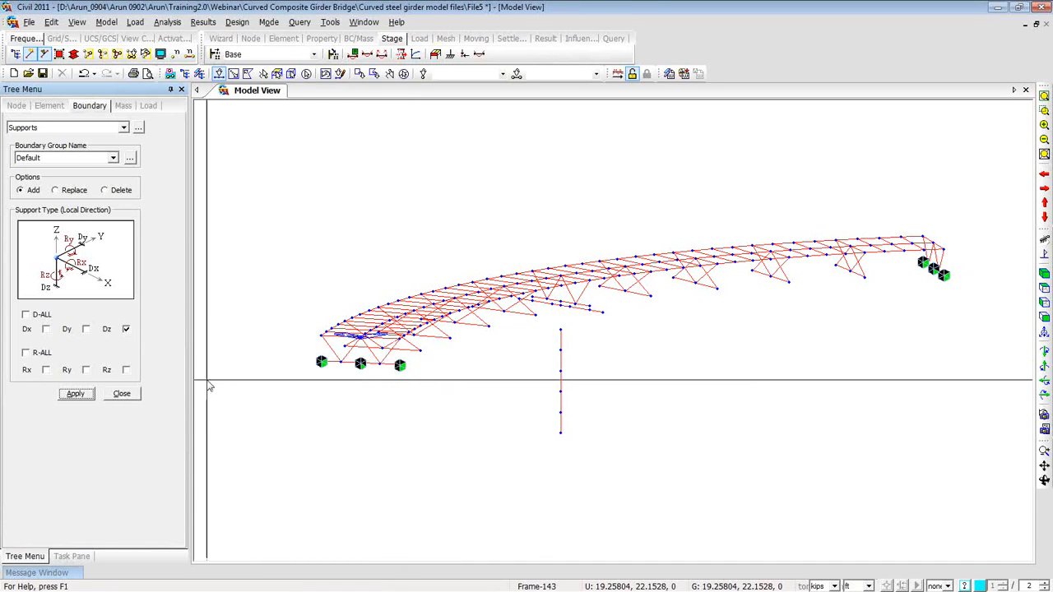
click(76, 395)
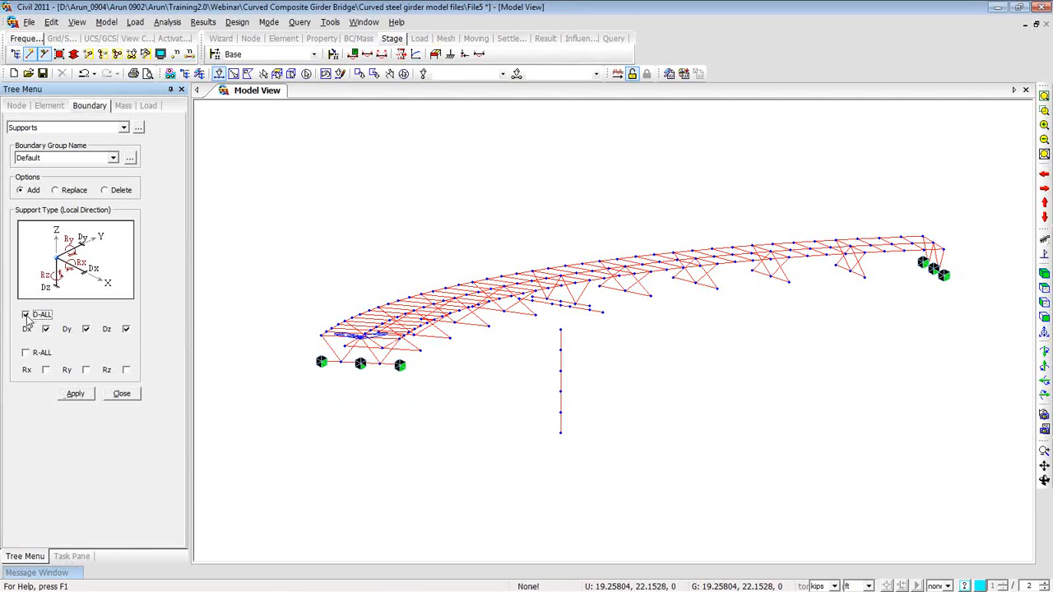
click(27, 353)
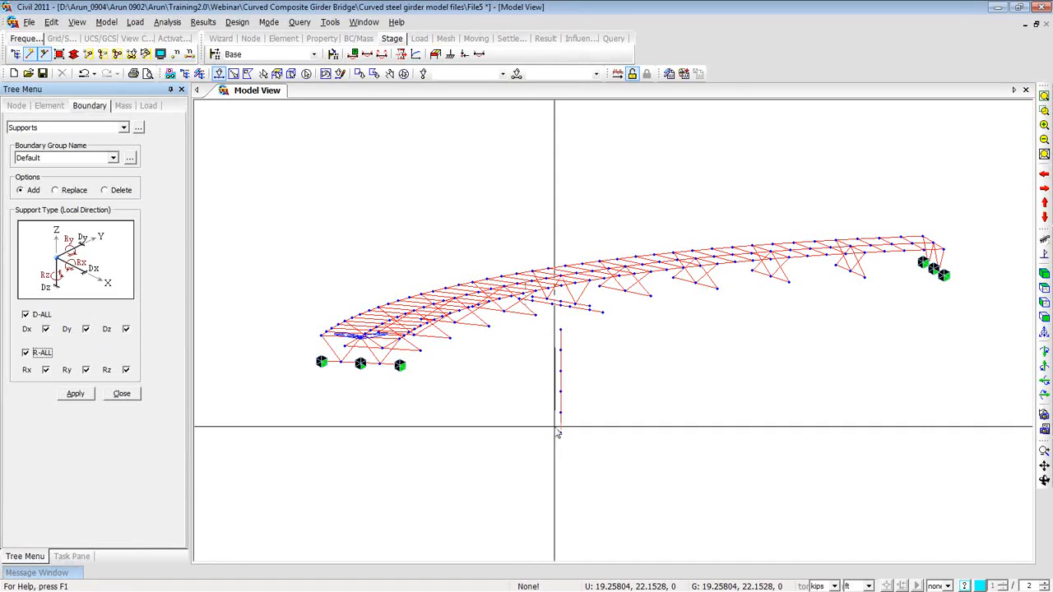
click(75, 394)
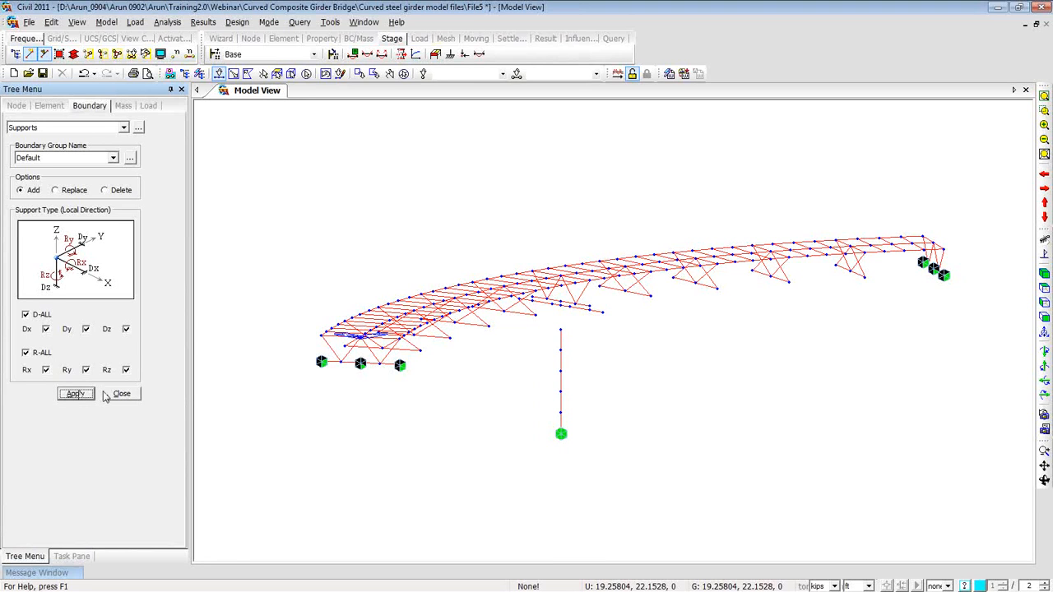
Step: Define a three-point node local axis with P0 at 5, -8.660254, -6.4, P1 at the adjacent cross frame's lower node and P2 at 2.5, -4.330127, -6.4
right_click(233, 175)
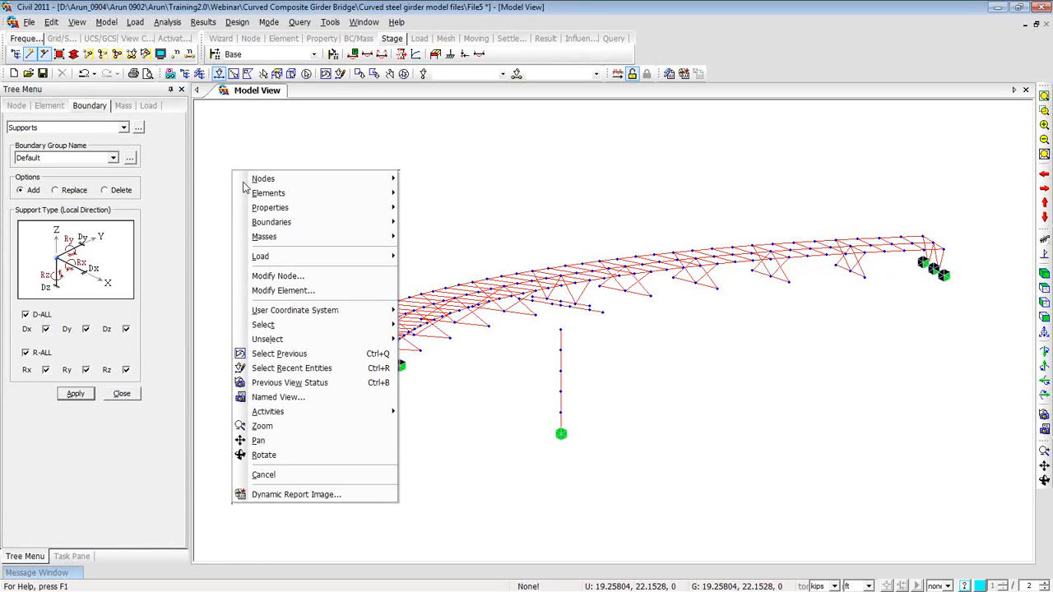
mouse_move(244, 188)
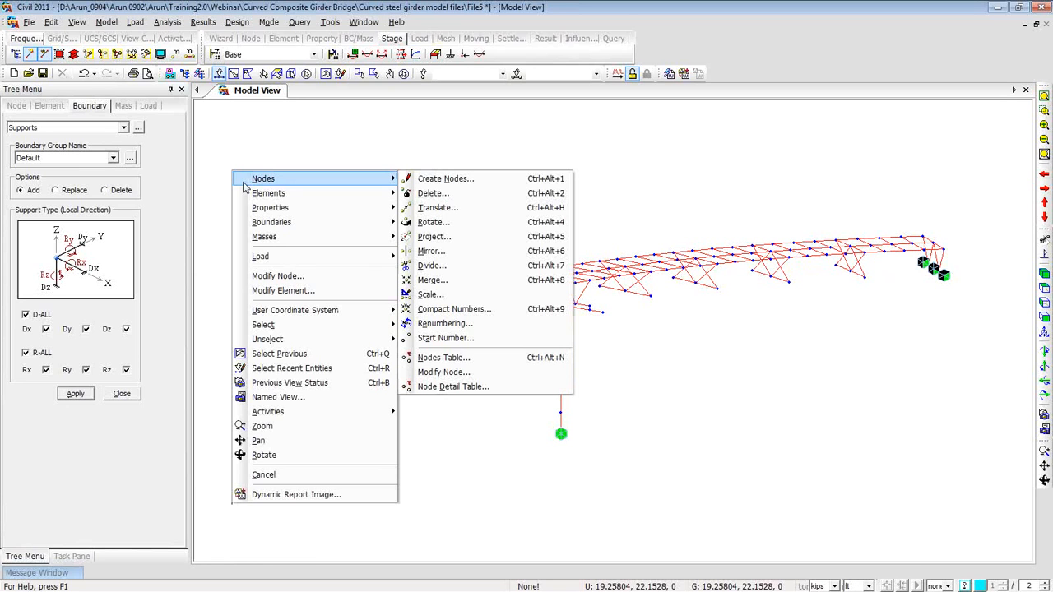
mouse_move(256, 226)
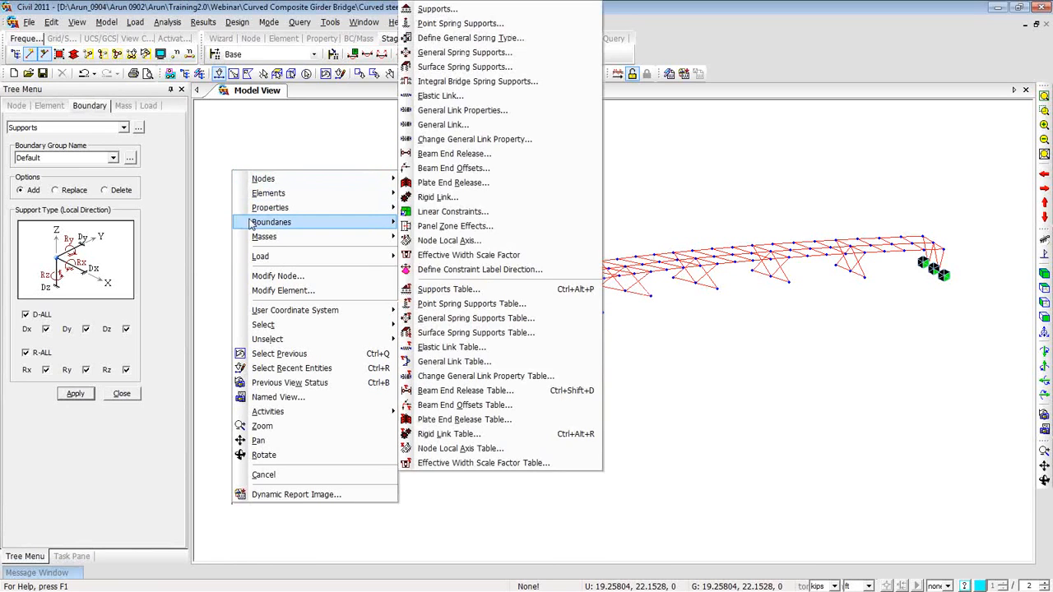
click(436, 241)
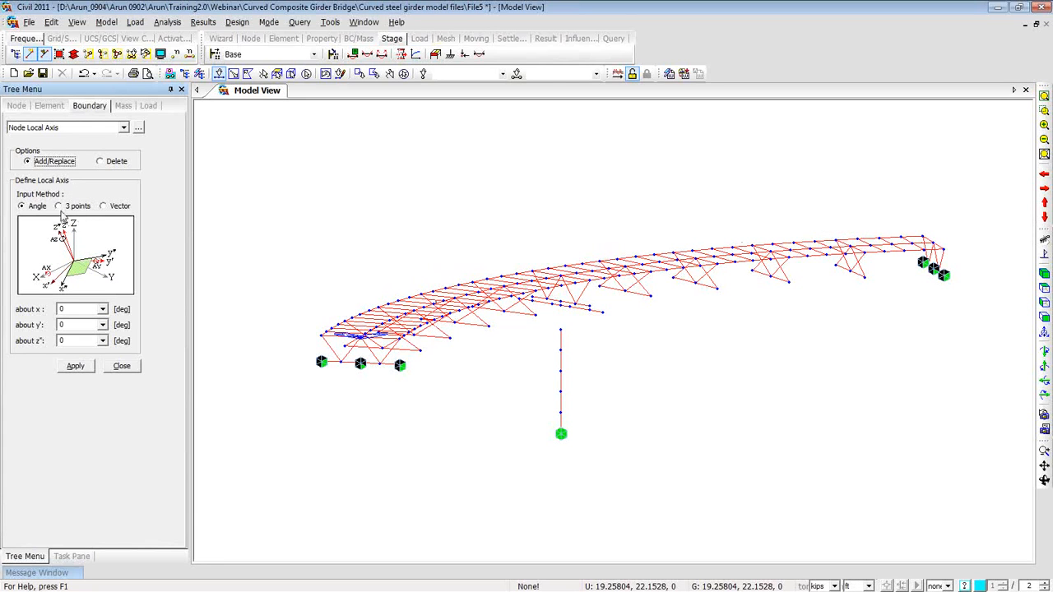
click(58, 206)
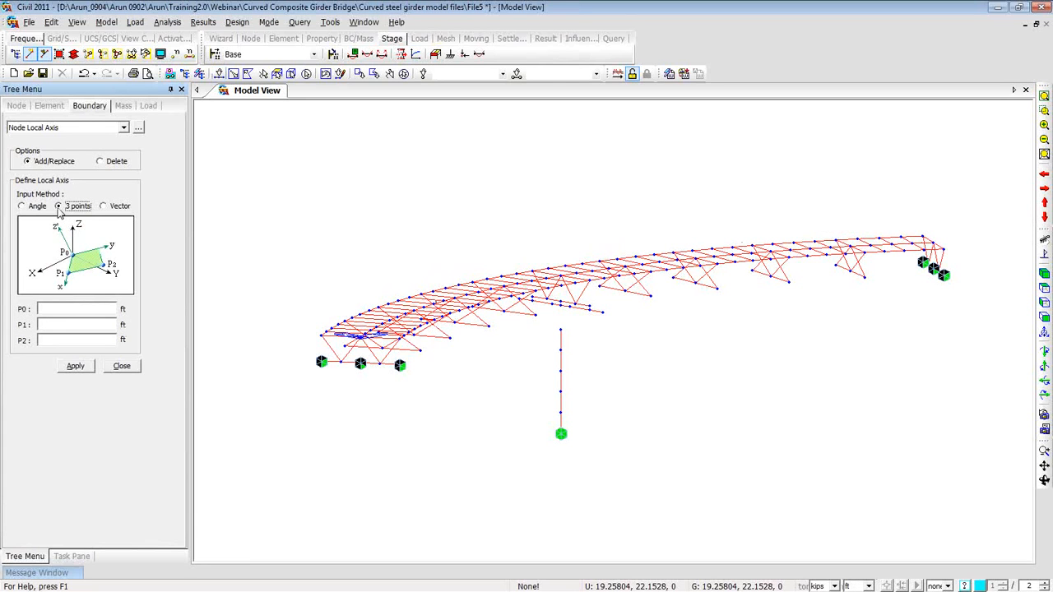
click(61, 309)
click(399, 366)
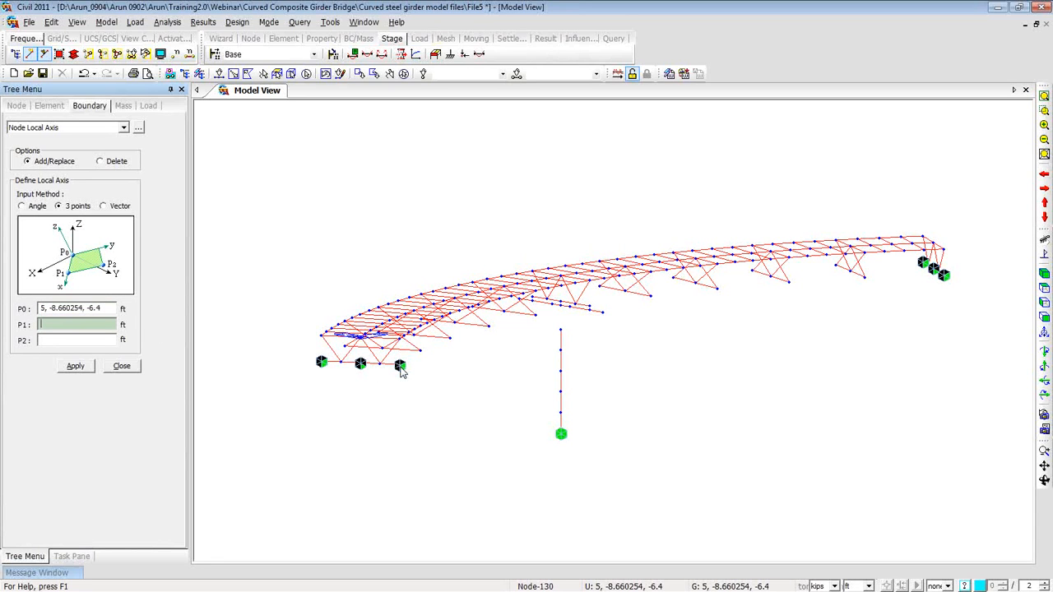
click(401, 369)
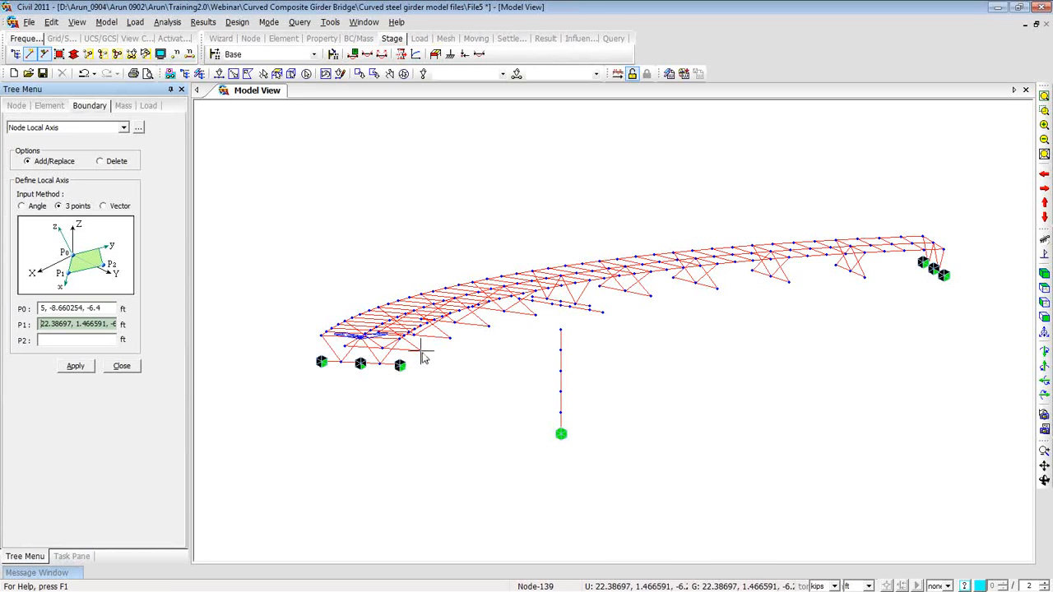
click(423, 356)
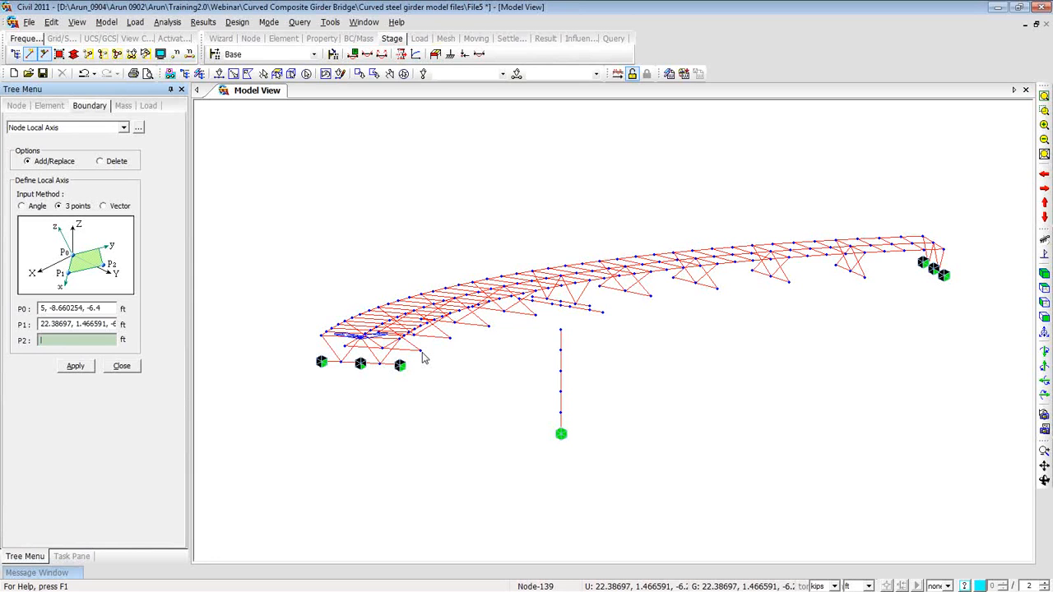
click(381, 367)
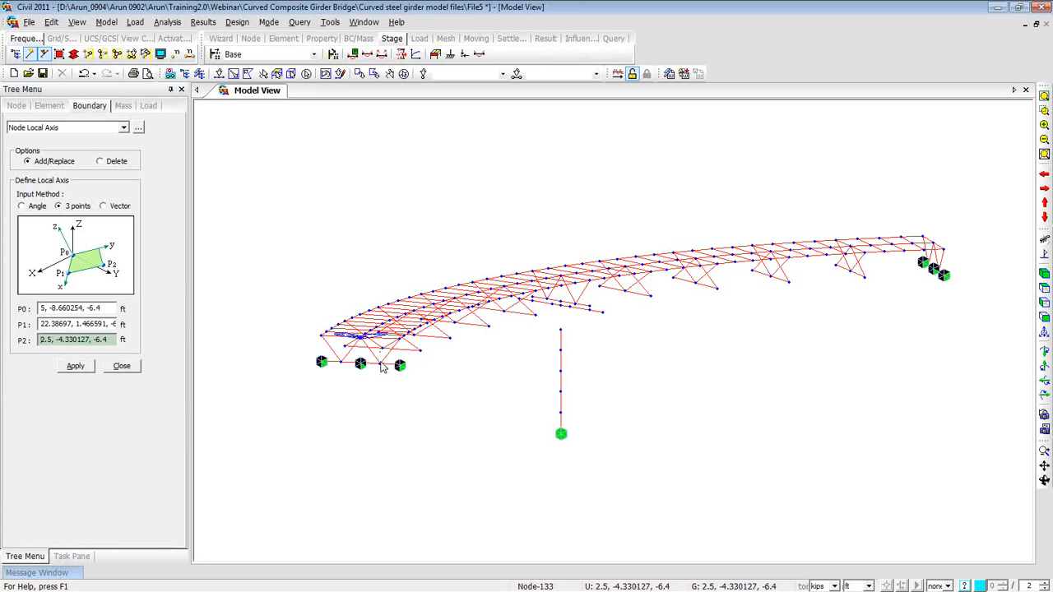
click(76, 366)
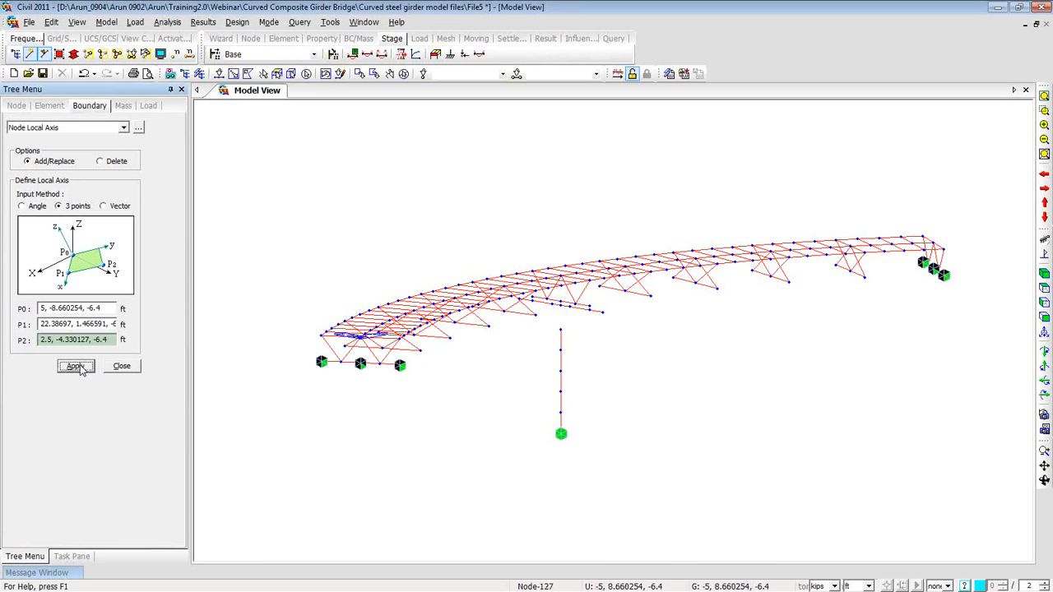
Step: Apply the three-point local axis to support nodes 124, 127 and 130 at the bridge end near the origin
middle_drag(309, 397, 308, 473)
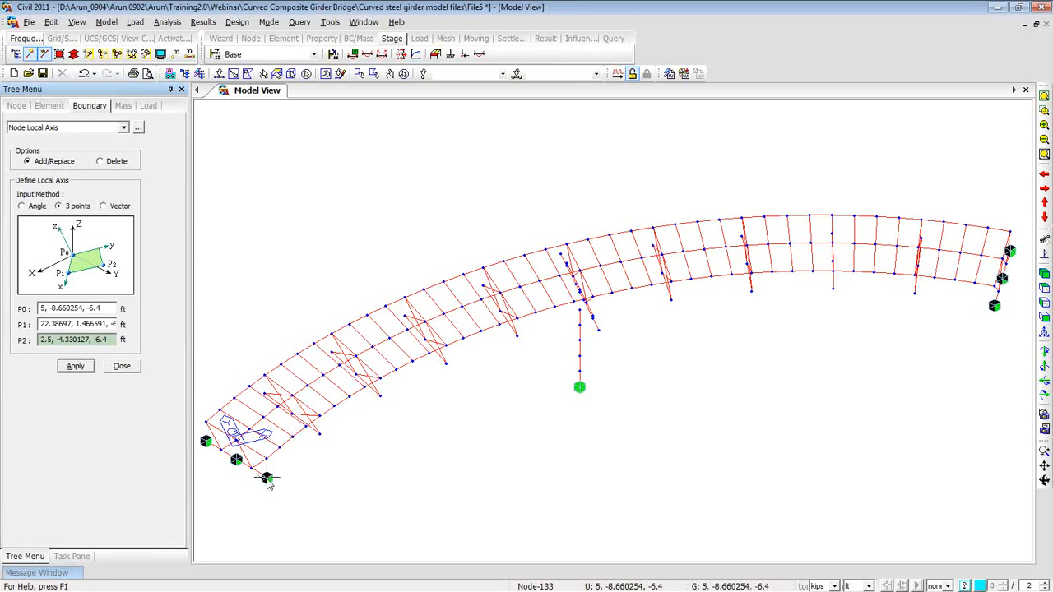
click(80, 367)
click(219, 73)
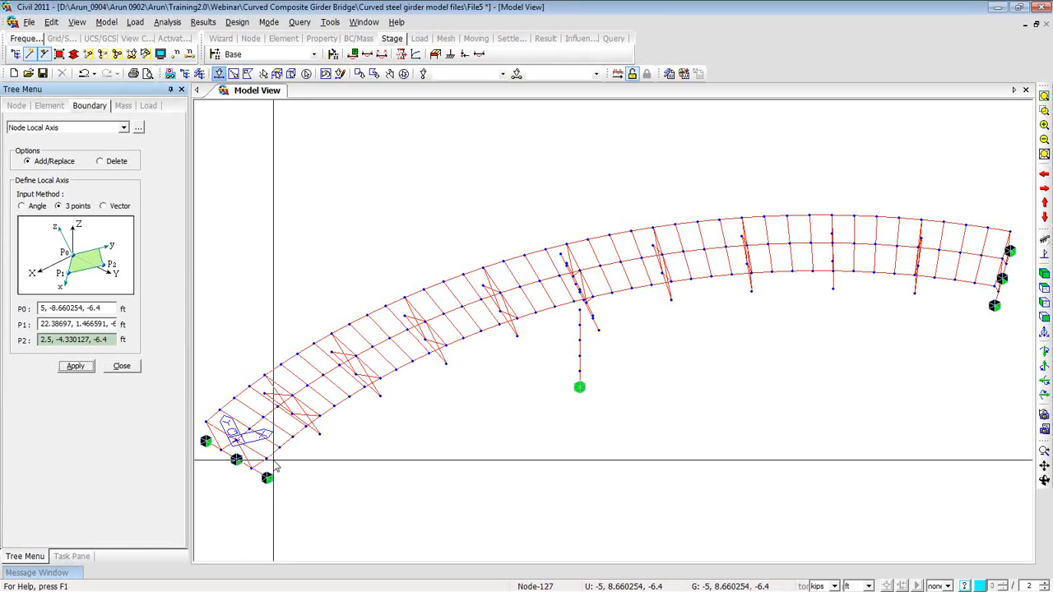
click(266, 477)
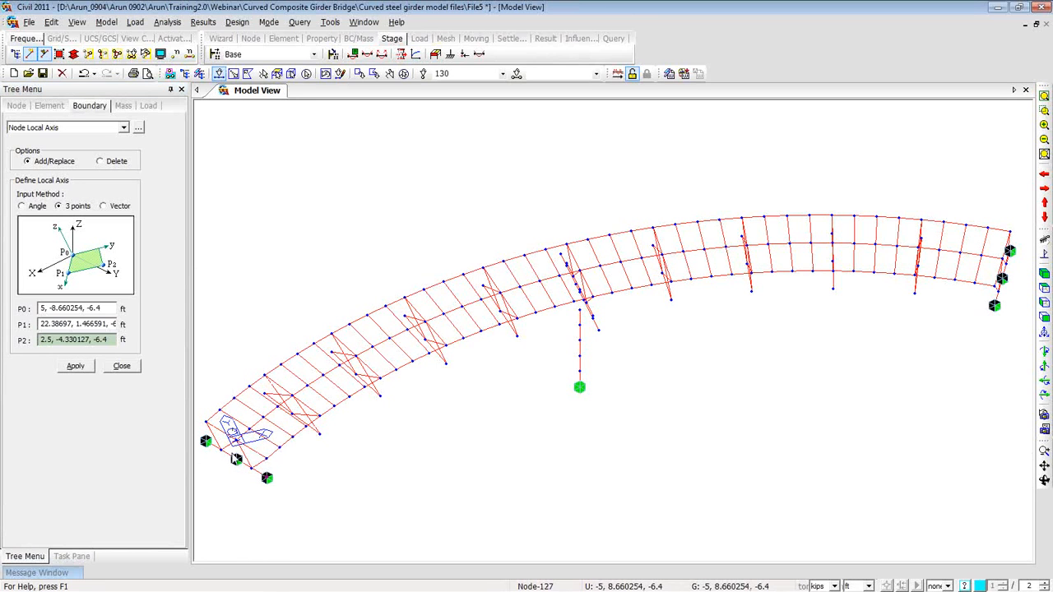
click(212, 440)
click(267, 478)
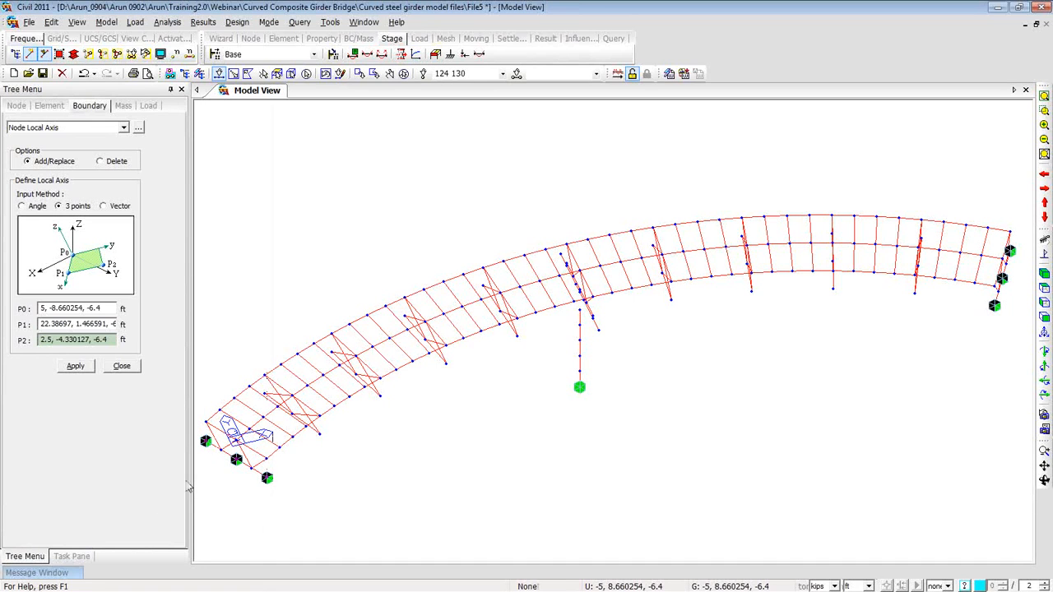
click(76, 366)
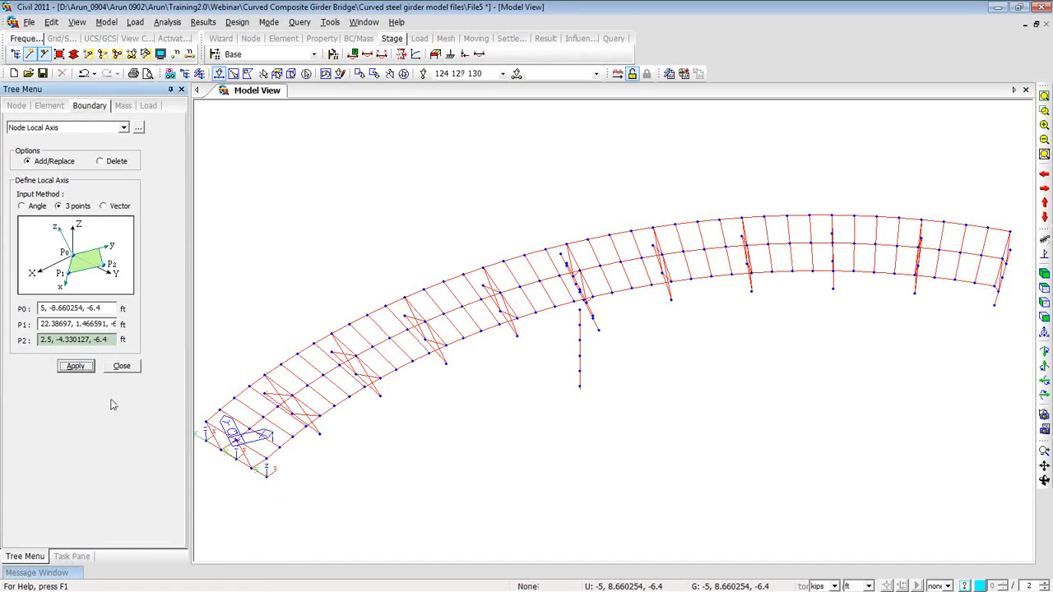
scroll(306, 450, up, 4)
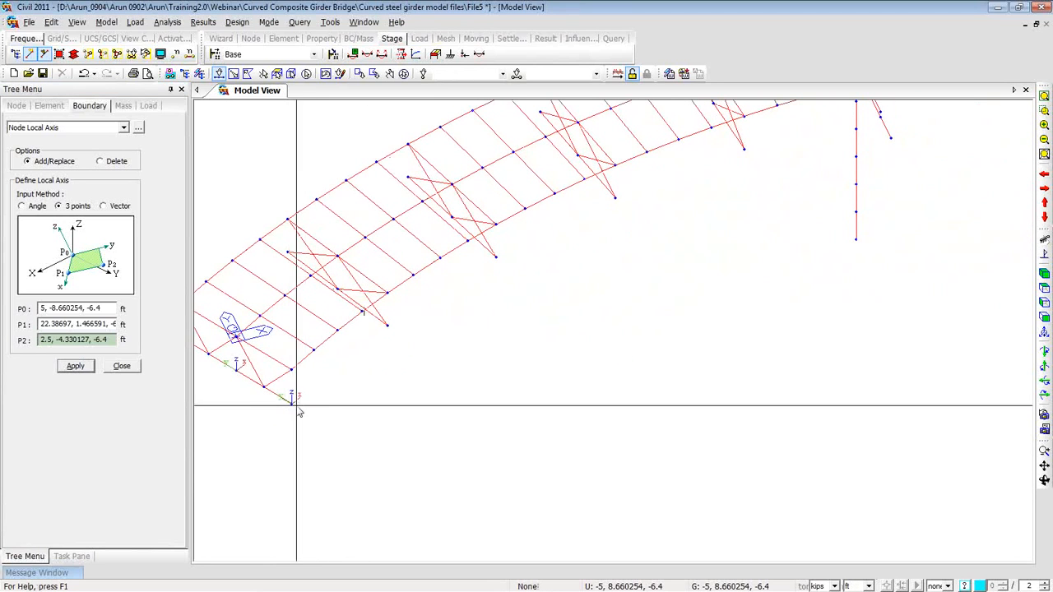
middle_drag(271, 410, 398, 445)
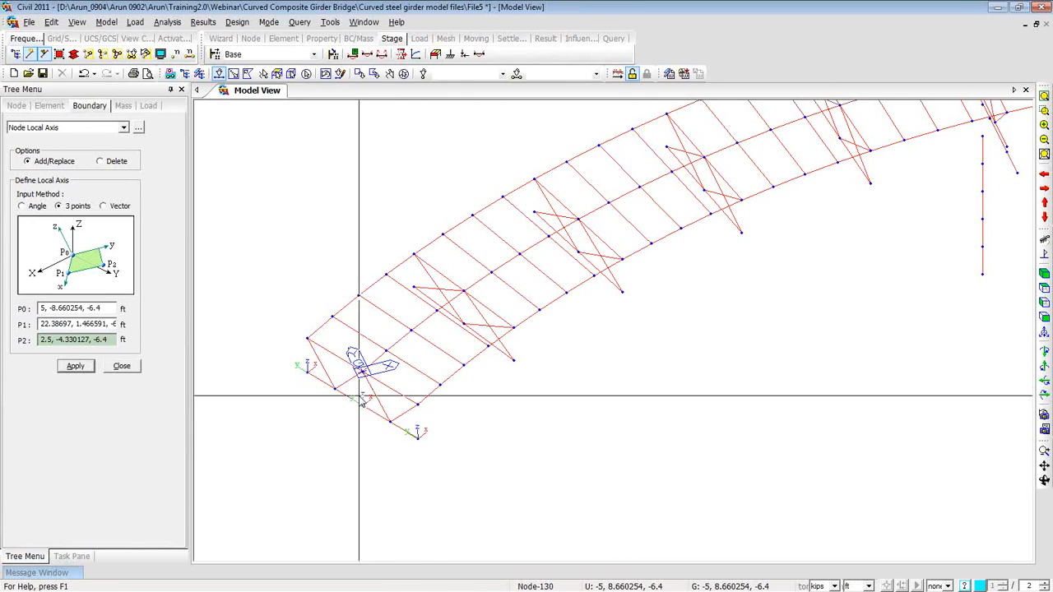
middle_drag(681, 397, 510, 424)
scroll(509, 432, down, 4)
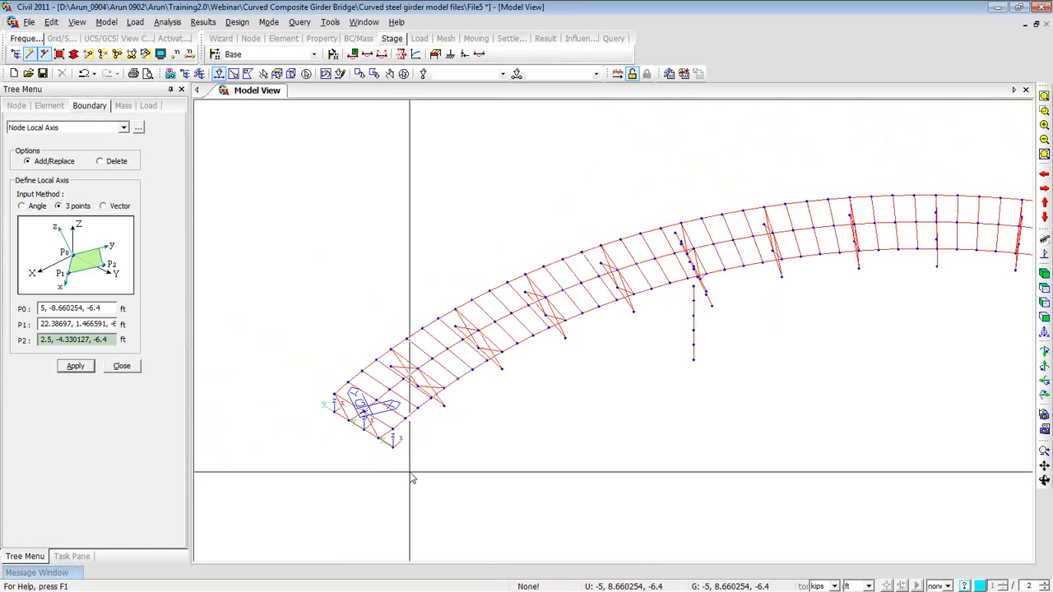
Step: Undo the last node local axis assignment at the bridge end supports and close the node local axis definition
click(84, 76)
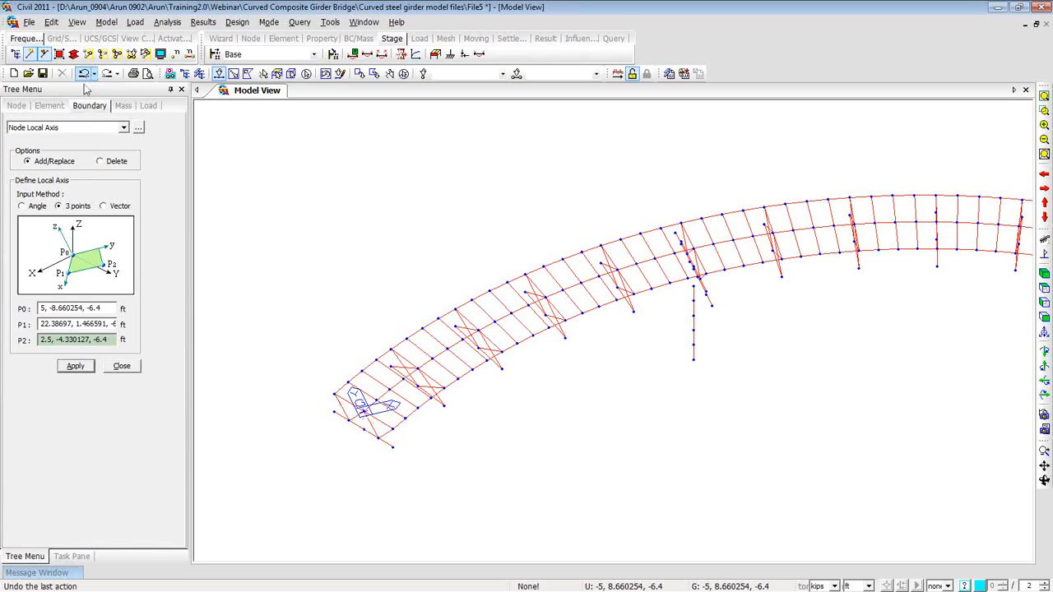
click(131, 368)
click(23, 267)
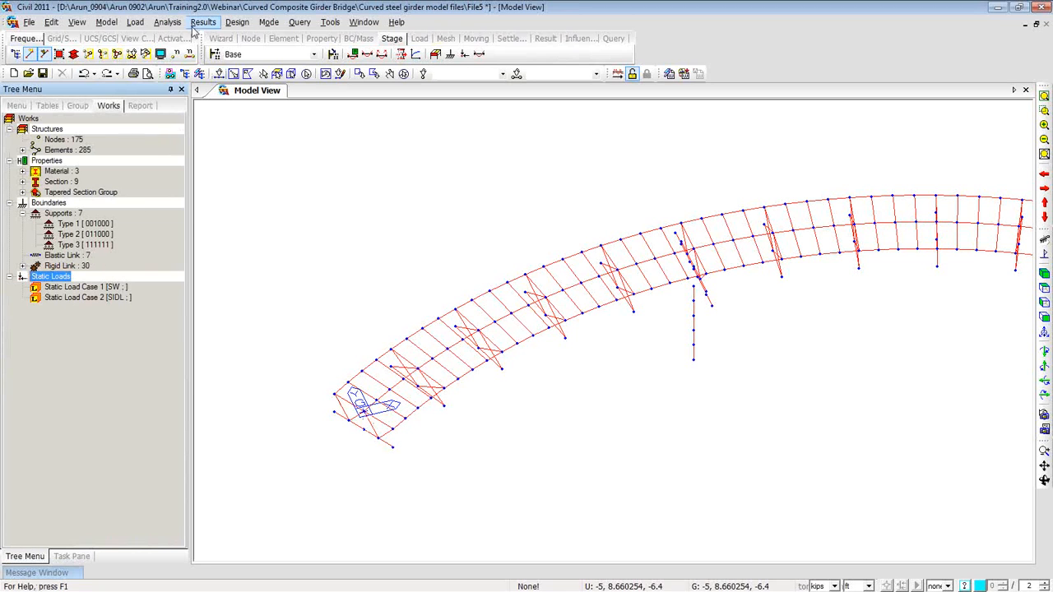
Step: Review the static load cases SW and SIDL, both of type Dead Load, in the load case definitions
click(137, 25)
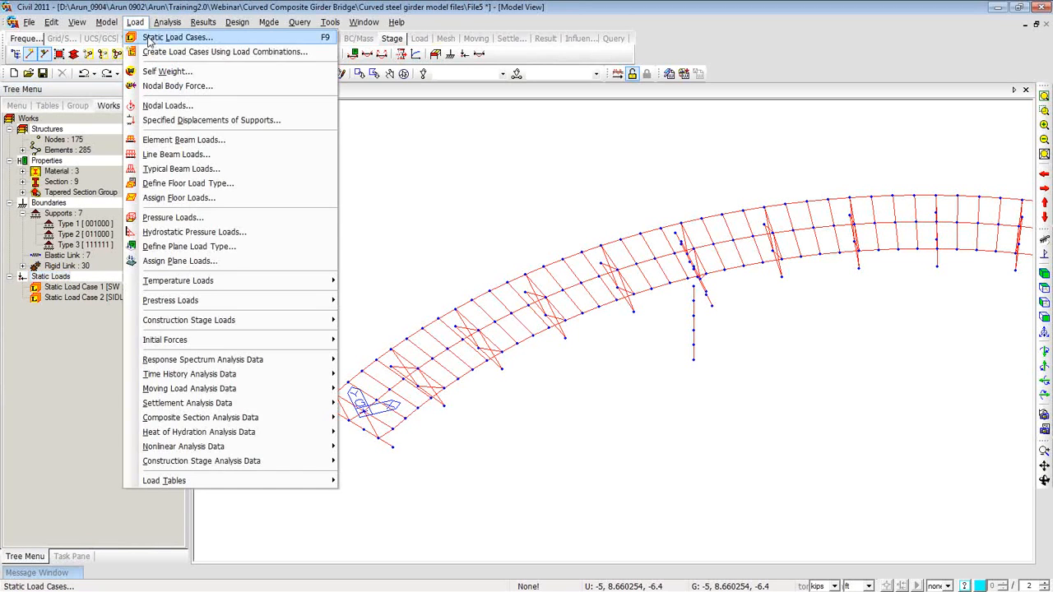
click(149, 37)
drag(149, 37, 393, 120)
click(334, 229)
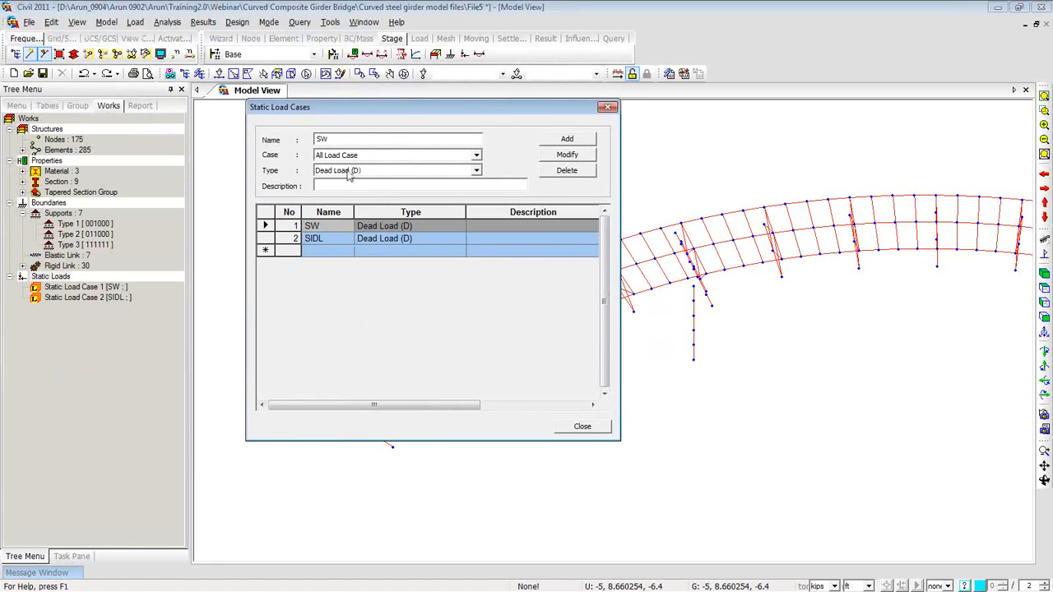
click(330, 238)
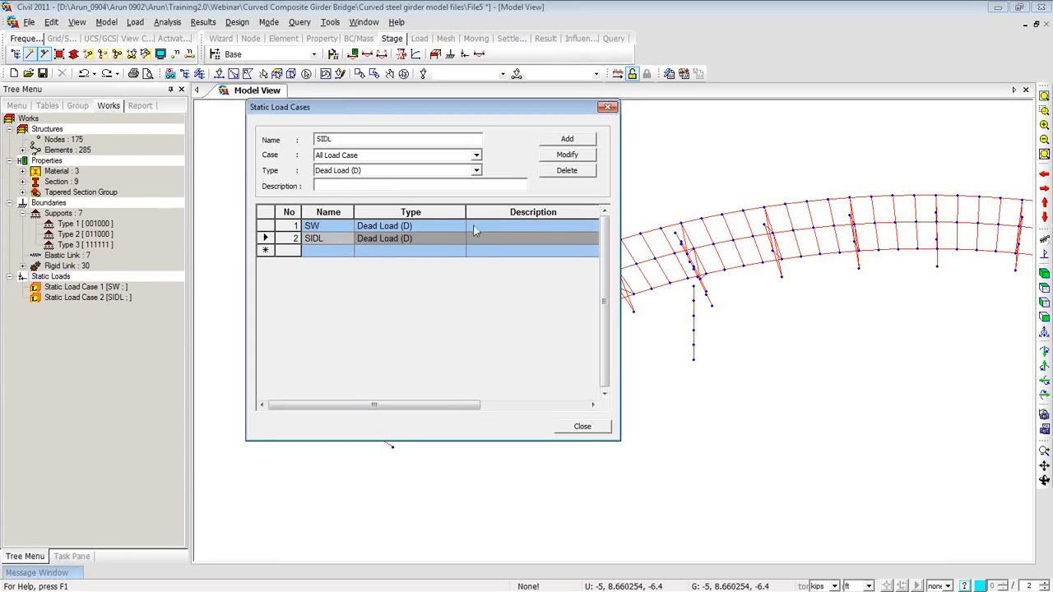
click(609, 108)
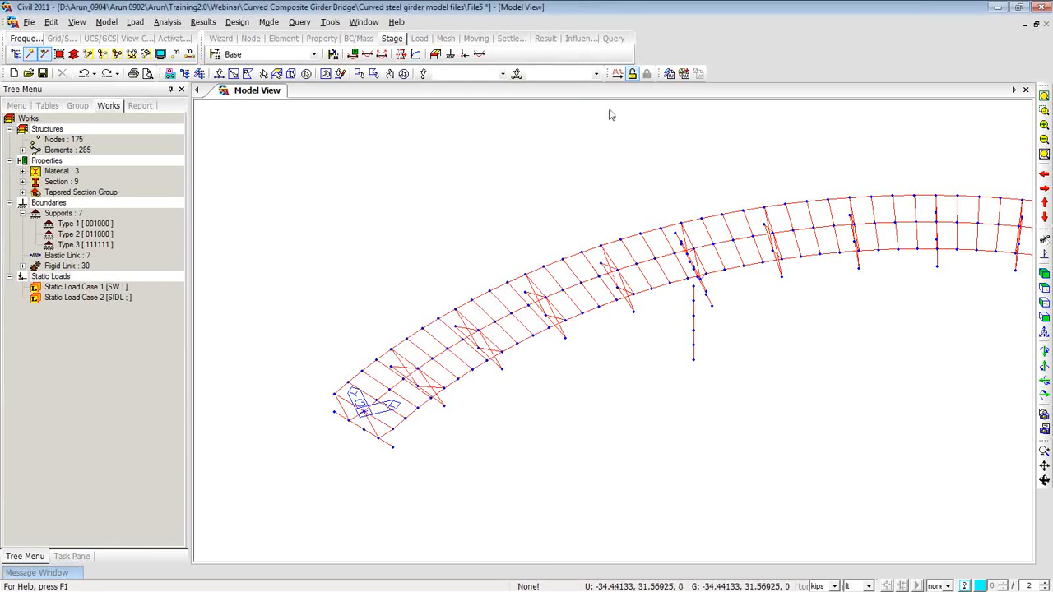
Step: Add self weight to load case SW with a Z factor of -1 in the Default load group
right_click(257, 143)
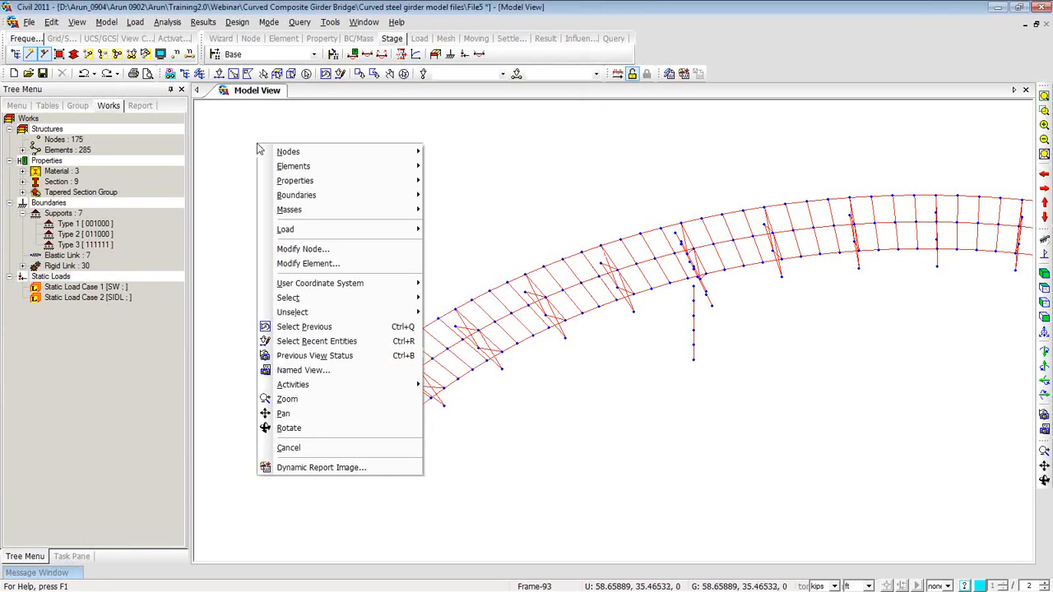
mouse_move(296, 230)
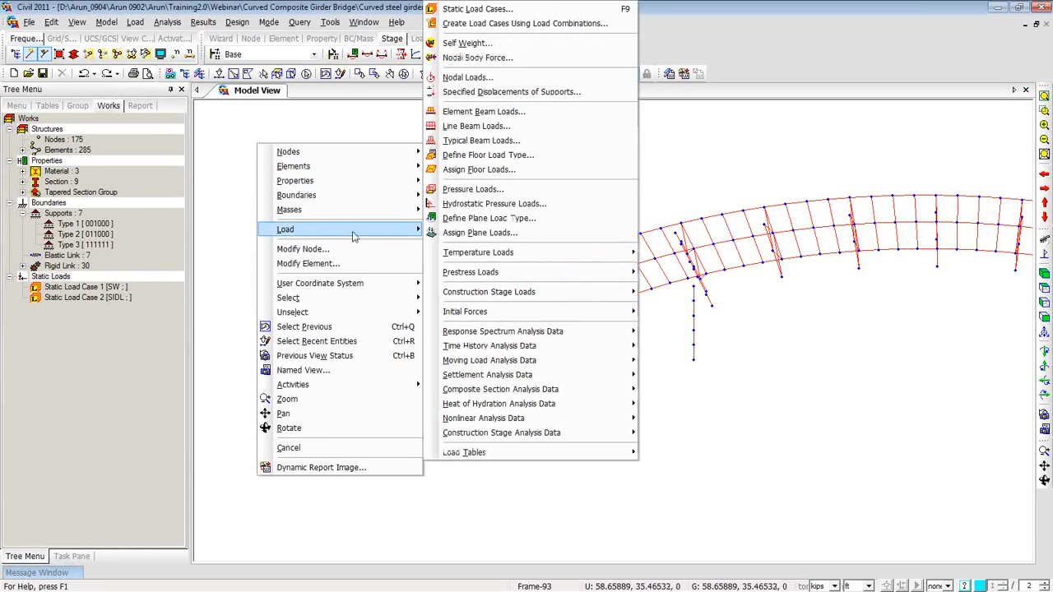
click(486, 41)
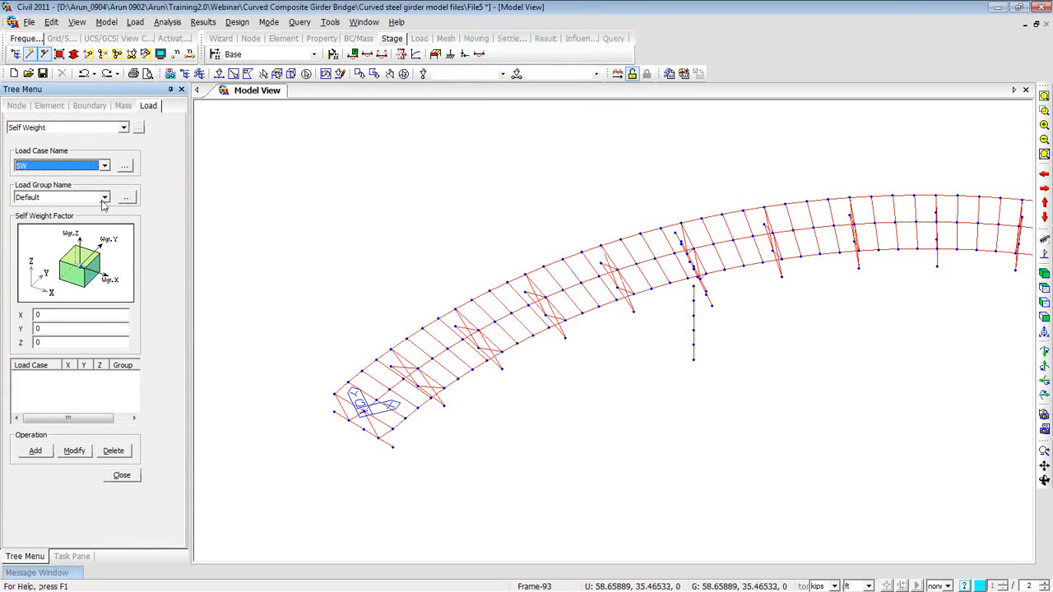
drag(48, 343, 6, 344)
text(-1)
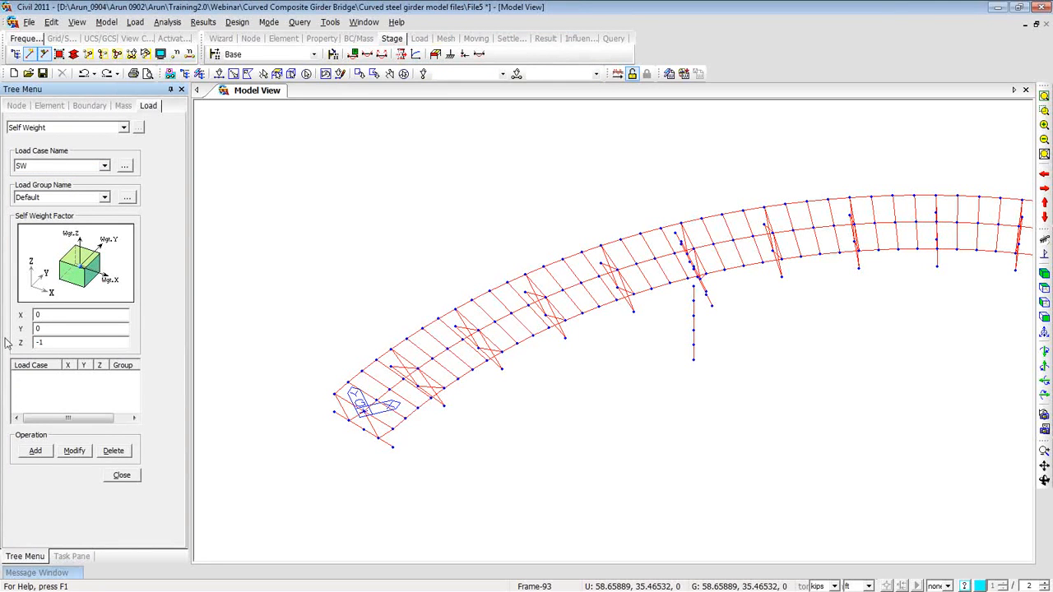
click(36, 452)
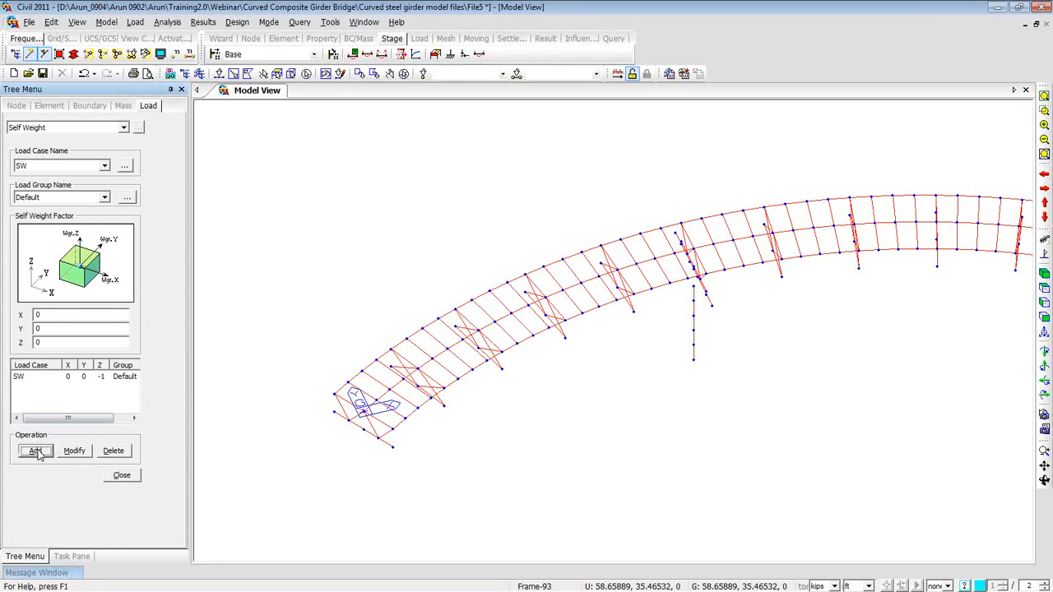
click(105, 166)
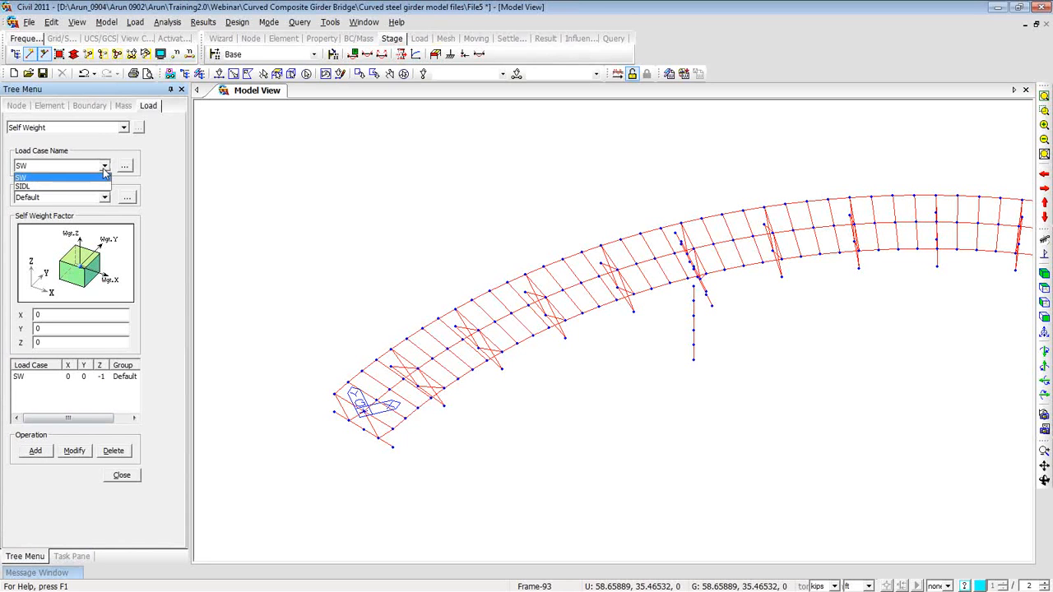
click(104, 168)
Step: Set up a uniform element beam load for load case SIDL with eccentricity turned off
right_click(292, 139)
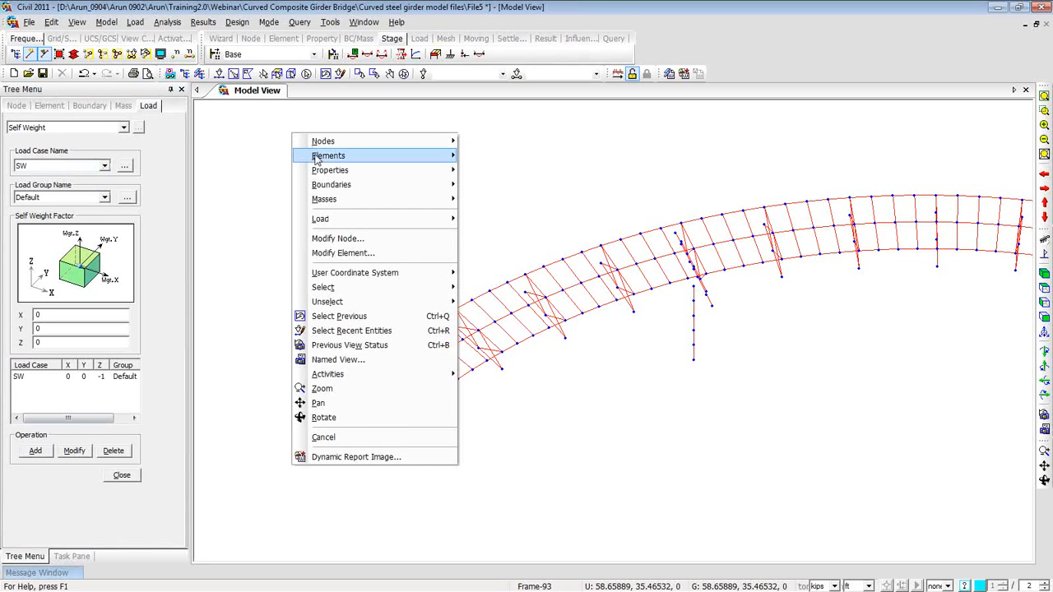
mouse_move(315, 159)
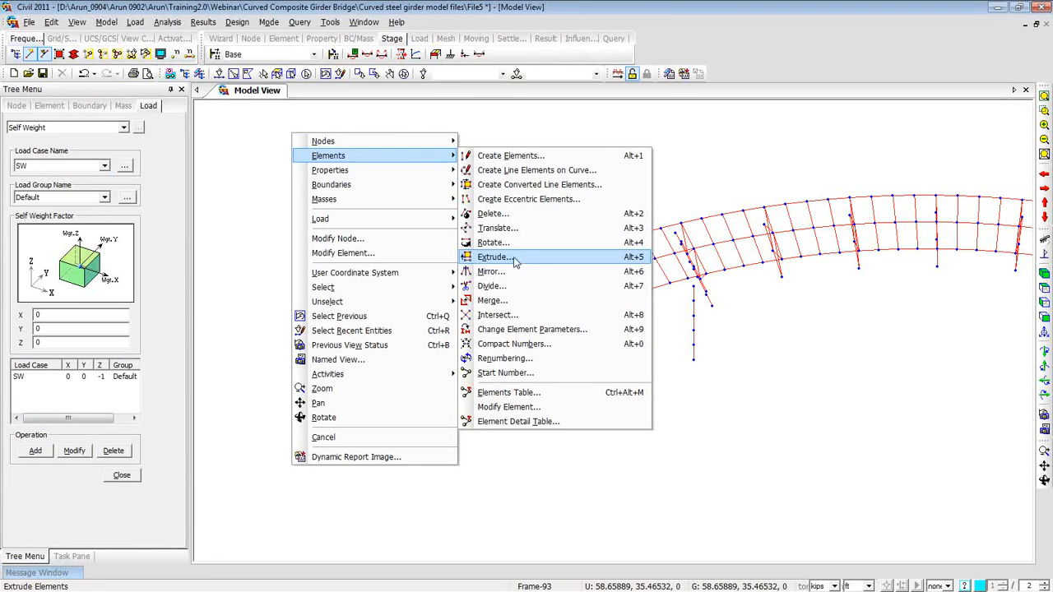
mouse_move(436, 218)
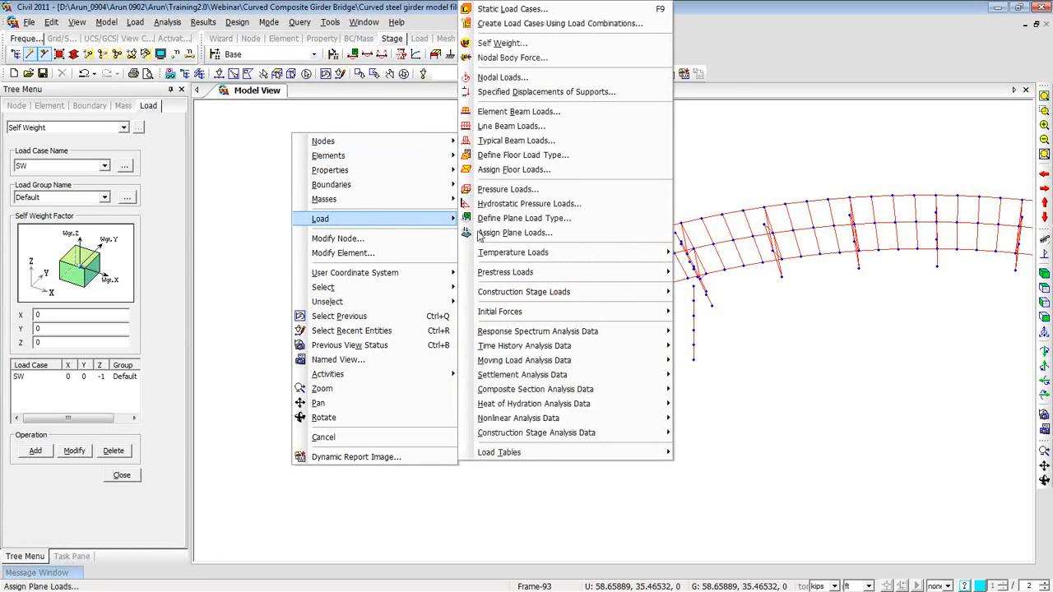
click(503, 112)
click(104, 157)
click(86, 180)
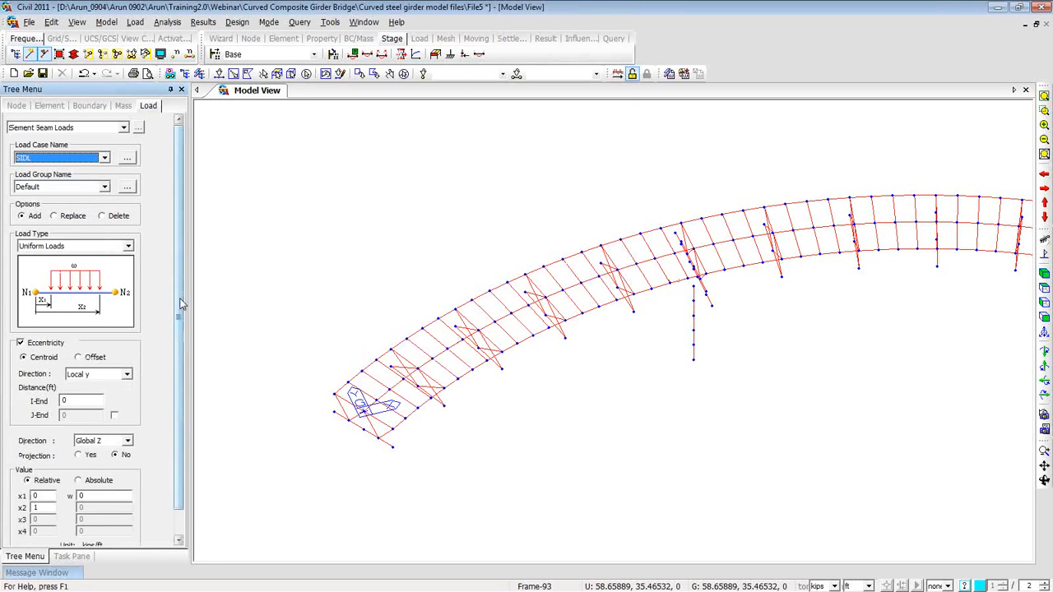
scroll(179, 346, down, 2)
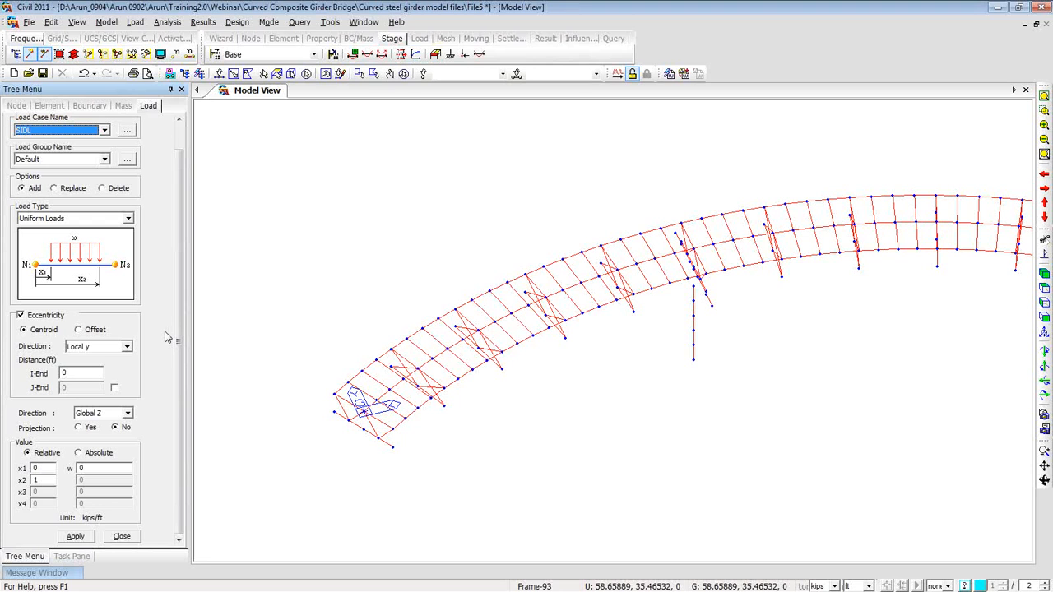
click(21, 316)
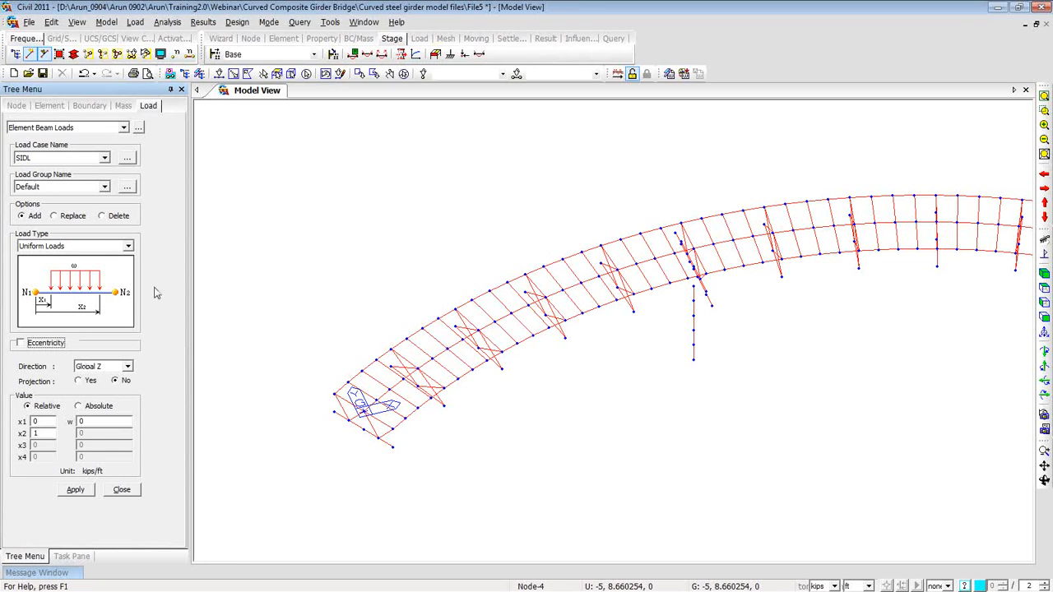
Step: Apply a uniform SIDL beam load of -0.5 kips/ft in Global Z, without eccentricity, to all elements of the Girder section
click(185, 76)
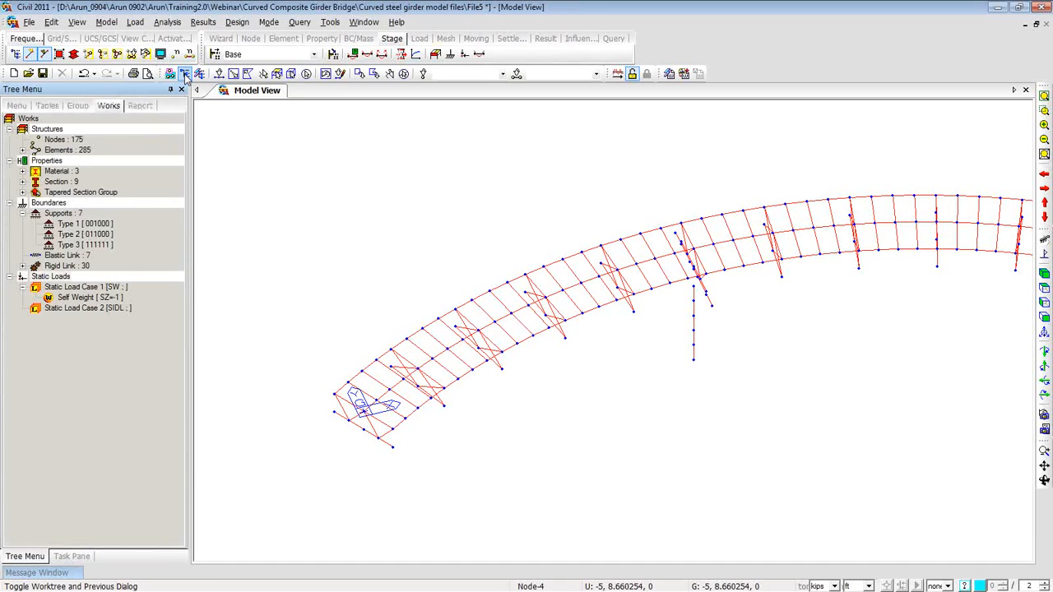
click(22, 181)
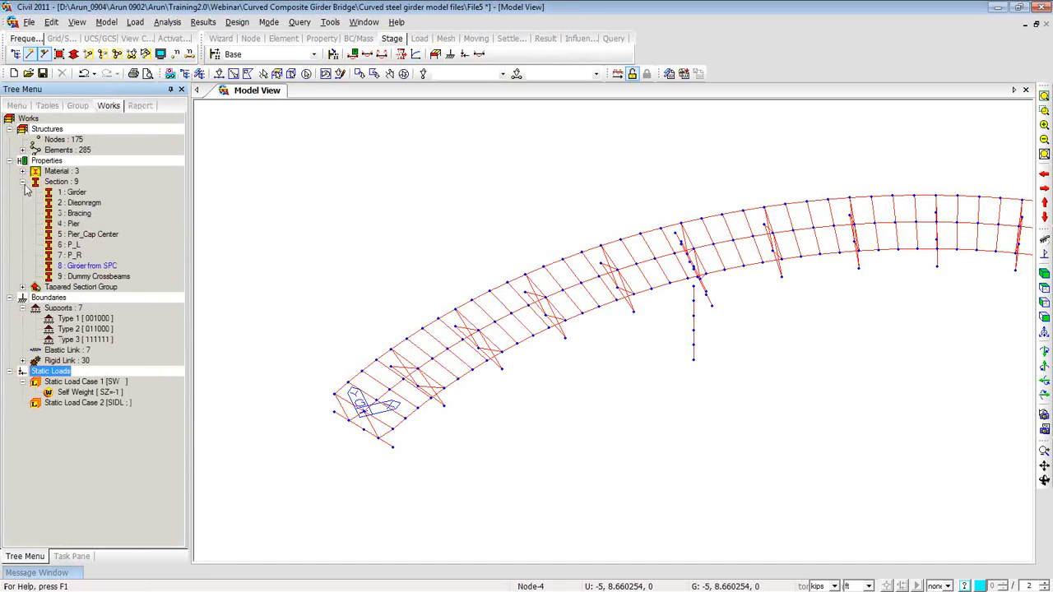
click(73, 192)
double_click(72, 194)
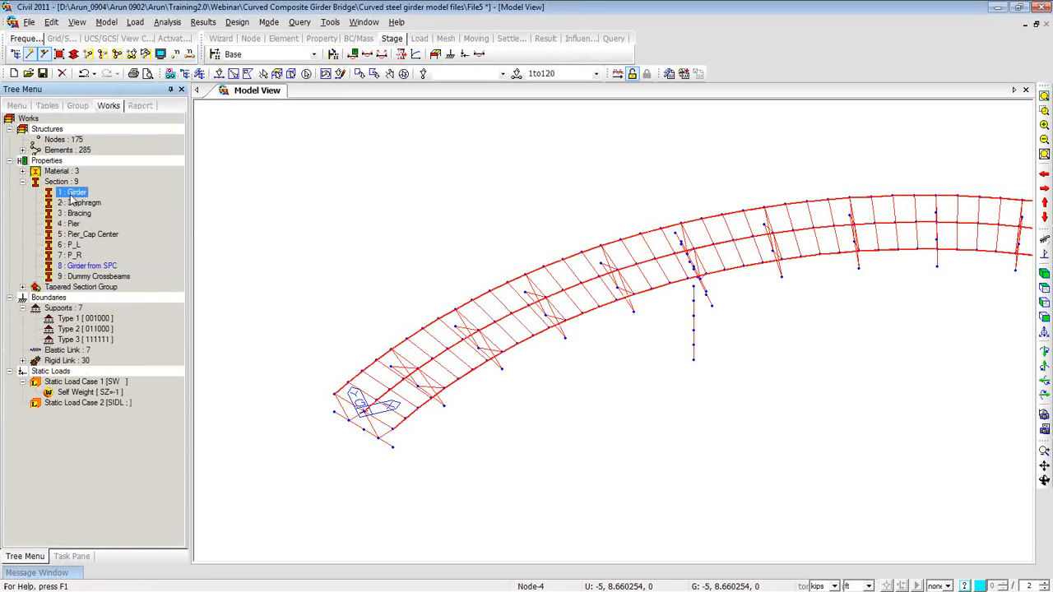
click(185, 74)
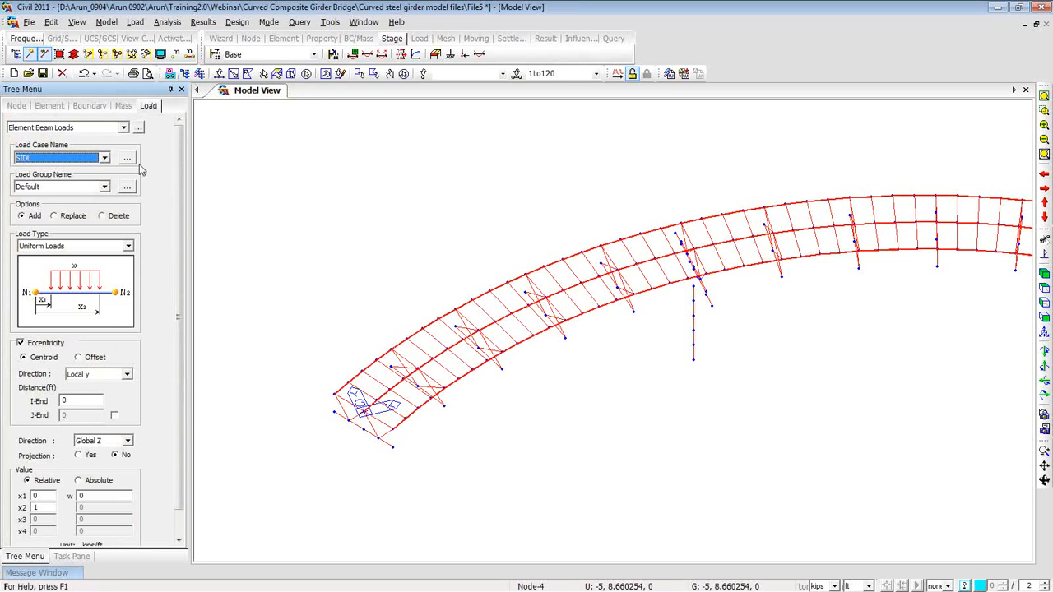
click(20, 343)
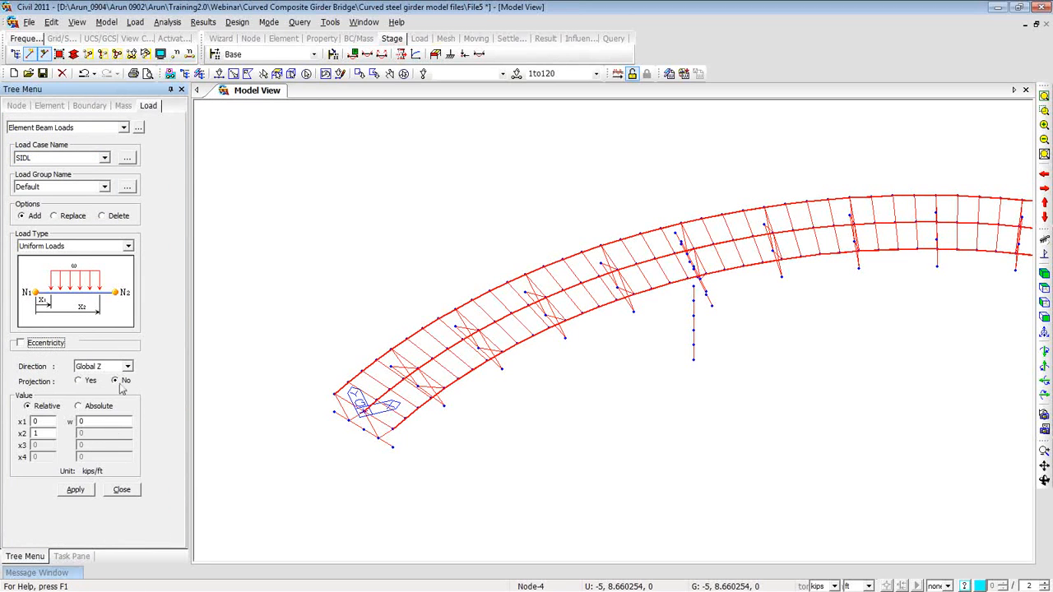
double_click(107, 422)
text(-0.5)
click(75, 490)
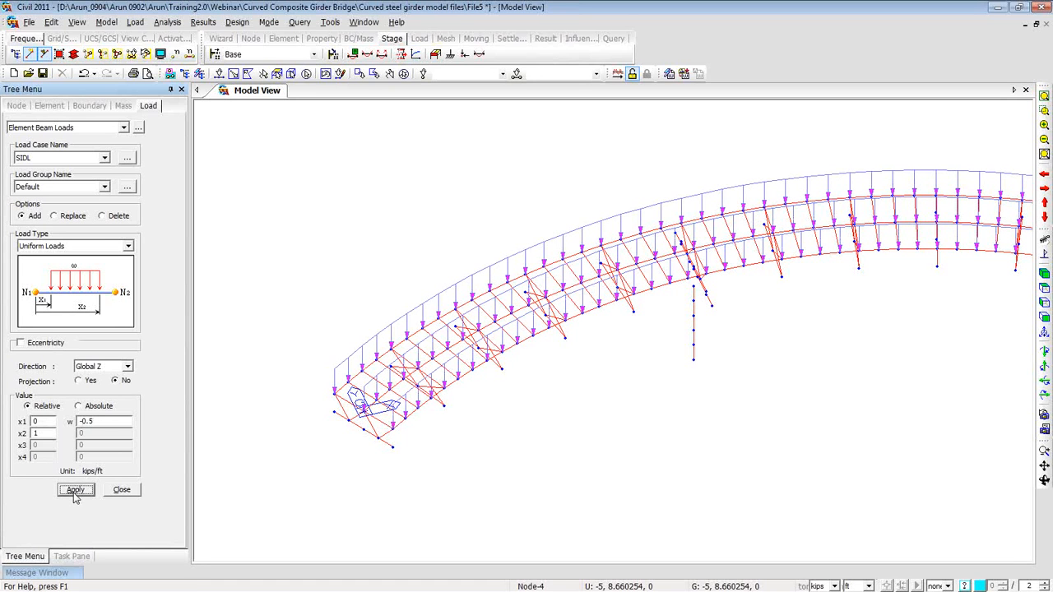
click(120, 491)
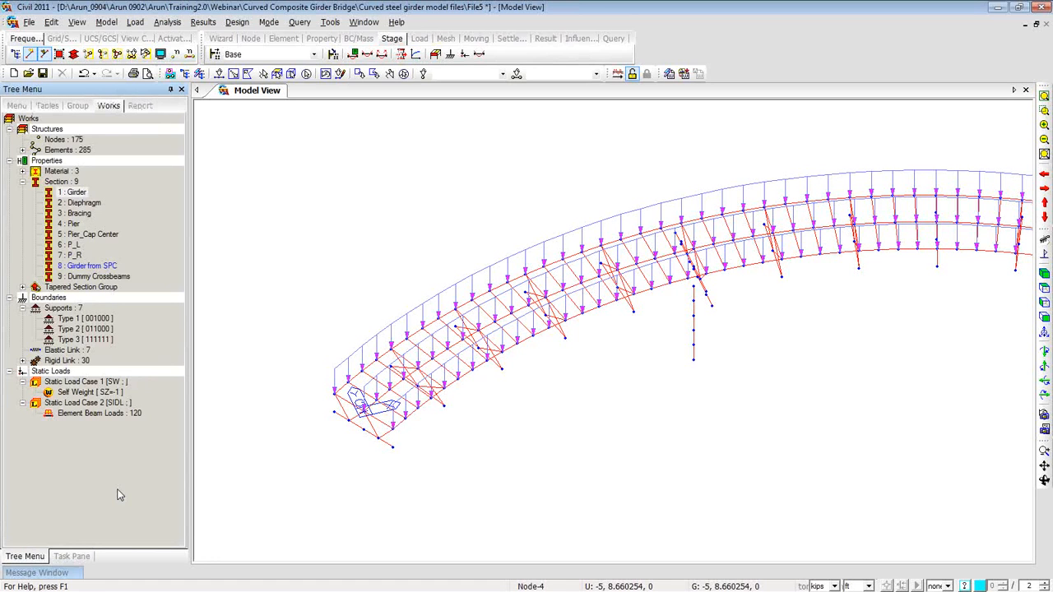
Step: Define two structure groups named Crossbeams and Girders
click(78, 106)
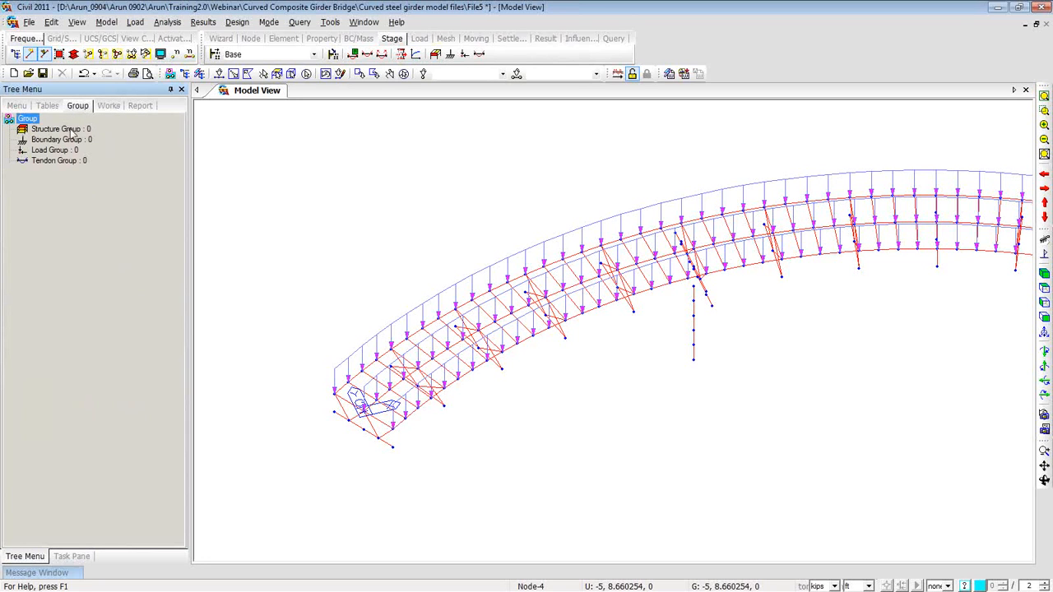
right_click(72, 130)
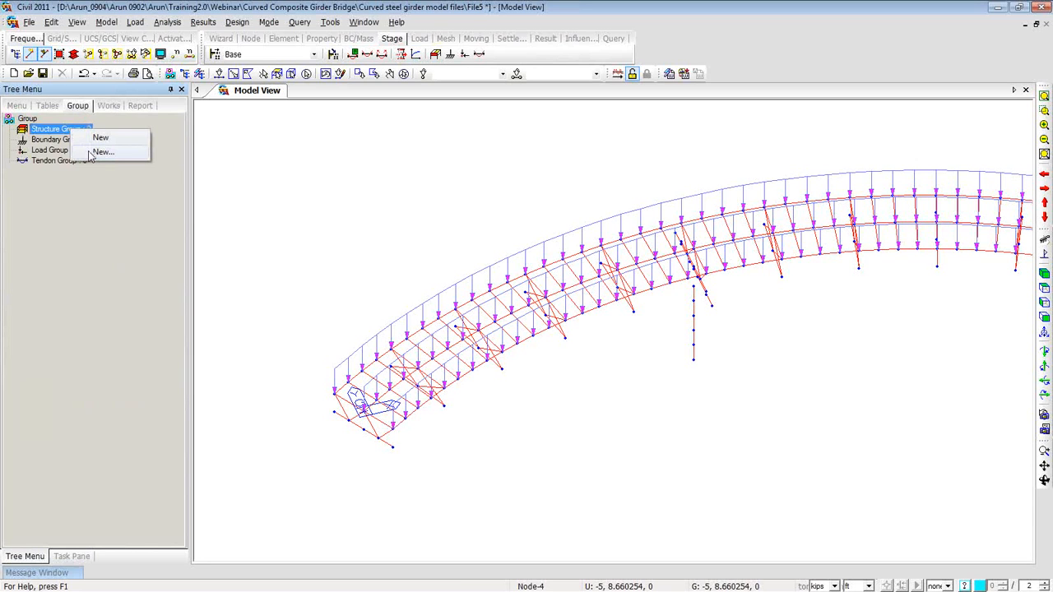
click(92, 153)
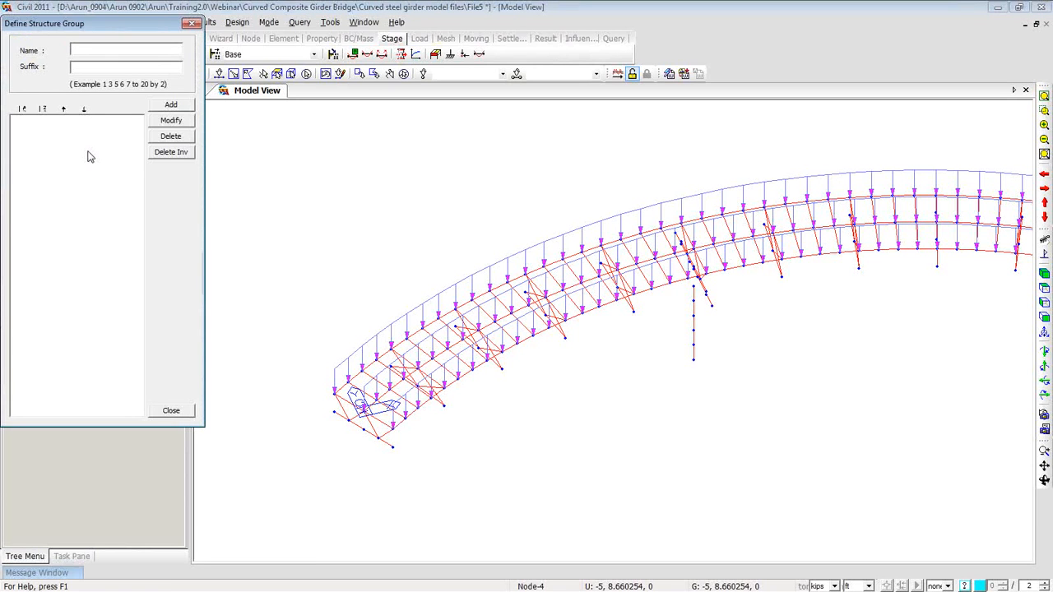
text(Crossbeams)
click(168, 105)
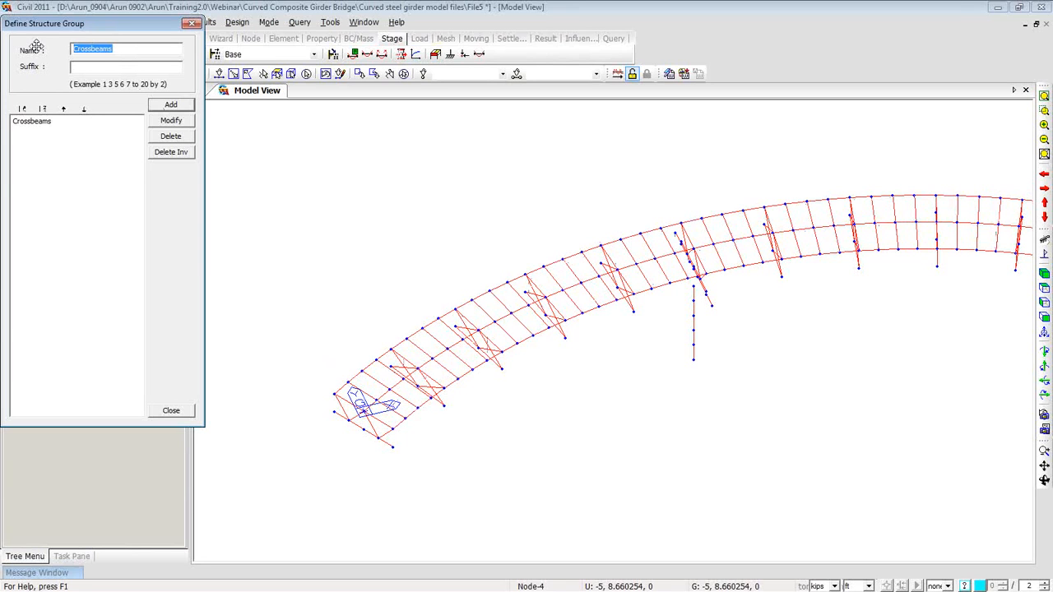
text(Girders)
click(169, 106)
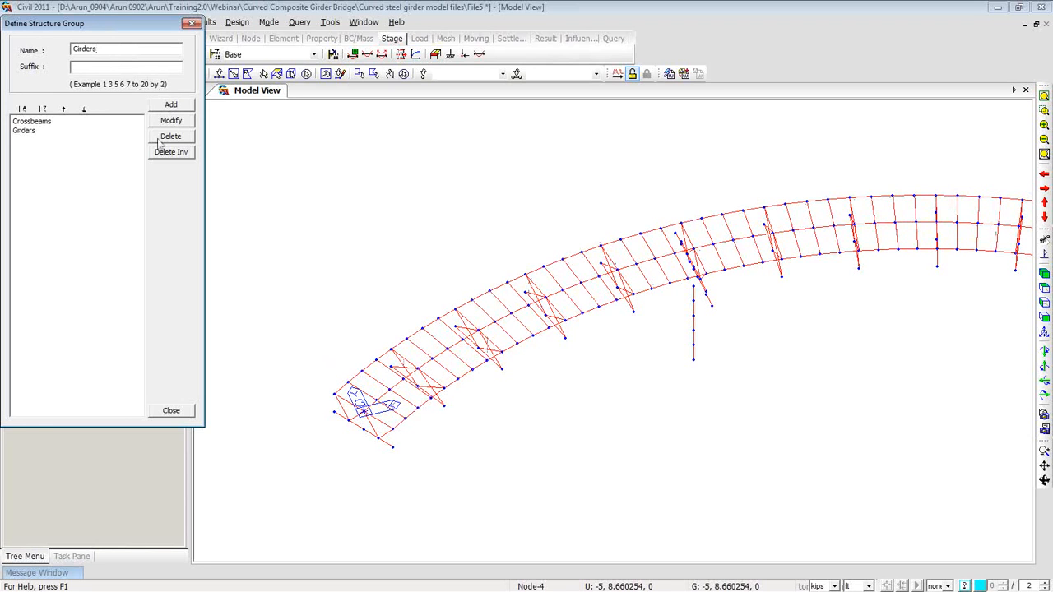
click(171, 411)
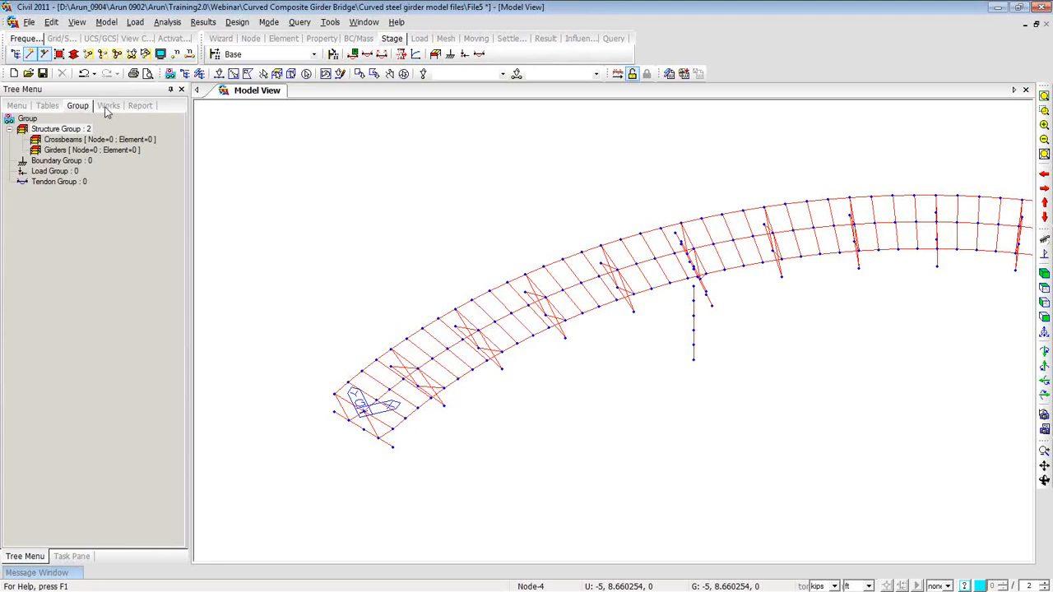
Step: Assign all elements of section 1: Girder to the Girders structure group
click(107, 107)
click(79, 194)
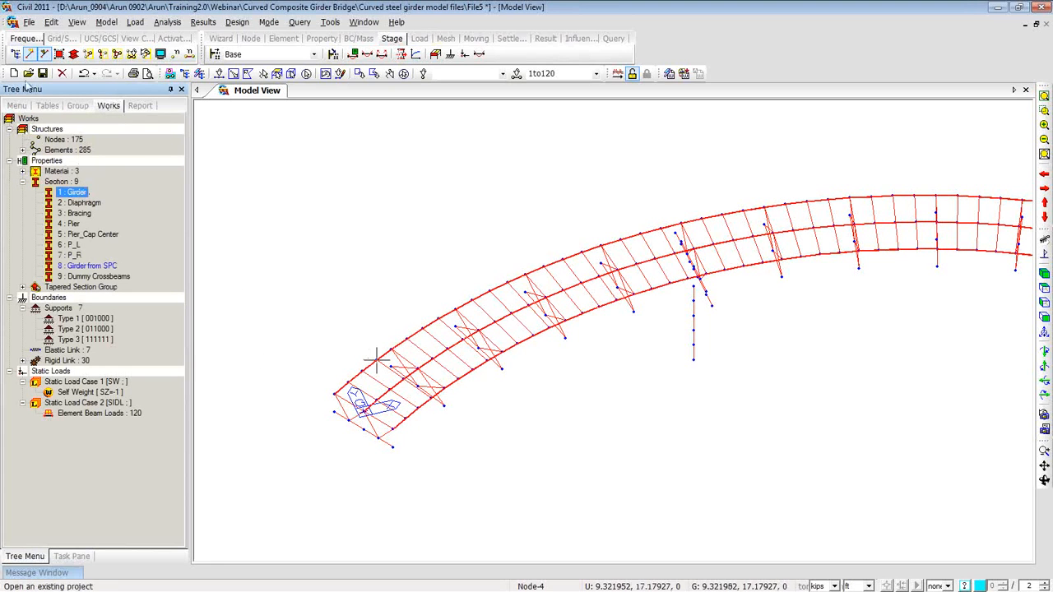
click(77, 106)
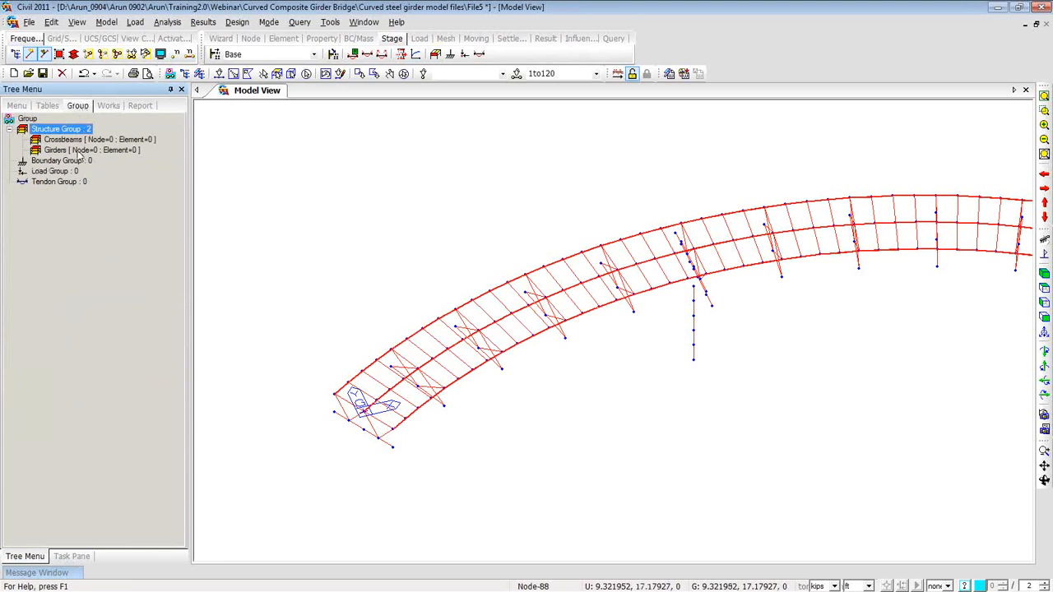
click(80, 151)
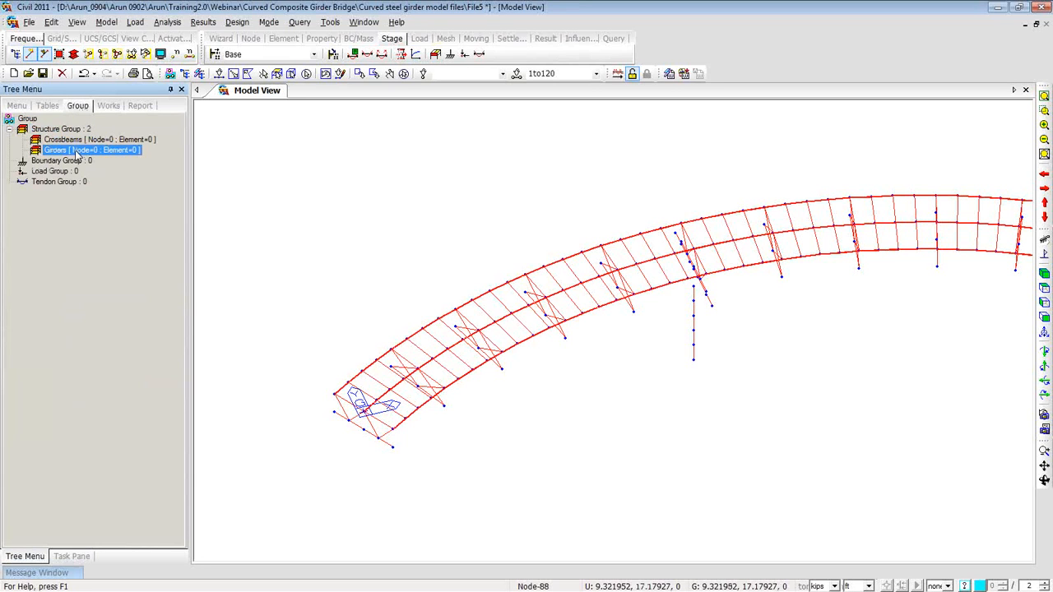
drag(80, 153, 271, 164)
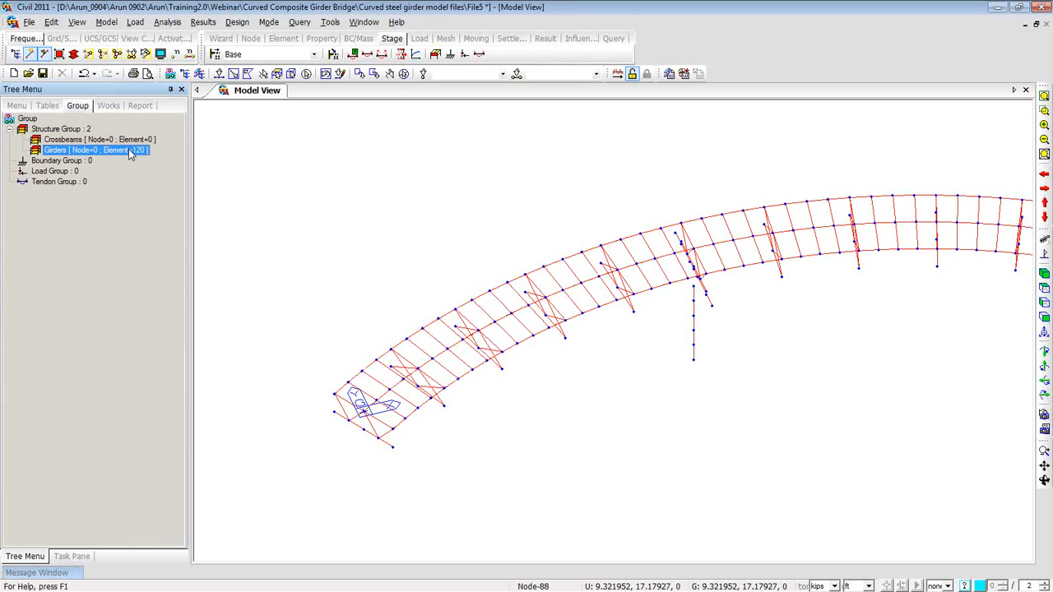
Step: Isolate the Girders structure group in the view to check its elements, and reactivate the whole model
double_click(128, 153)
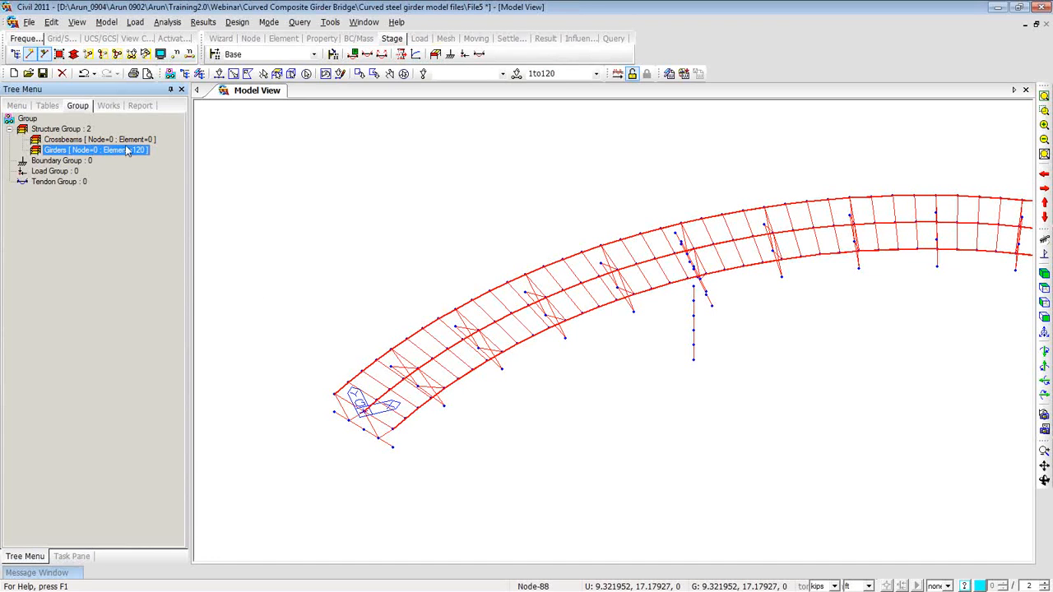
right_click(129, 154)
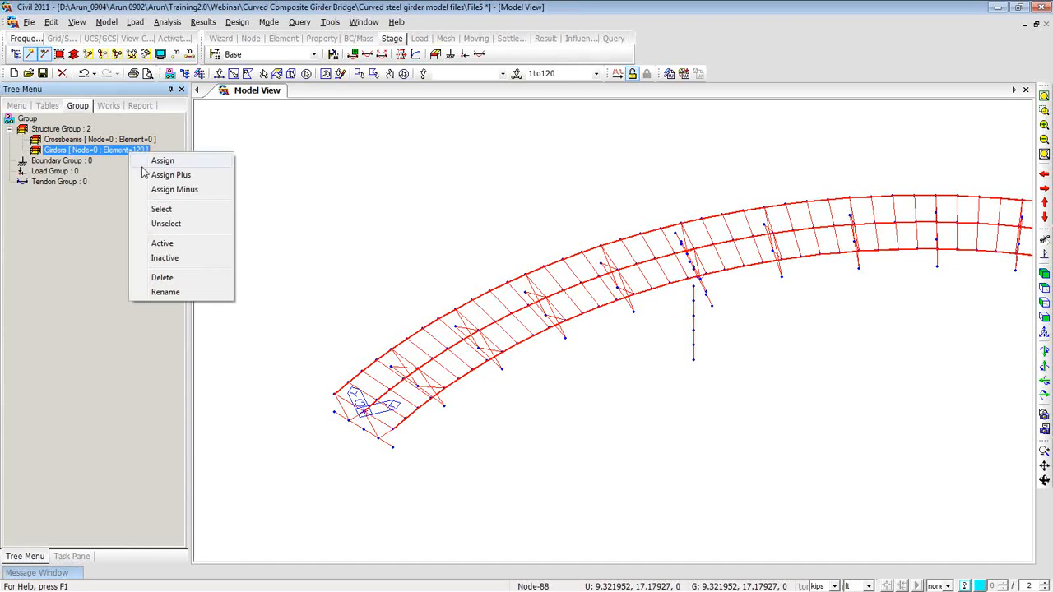
click(162, 243)
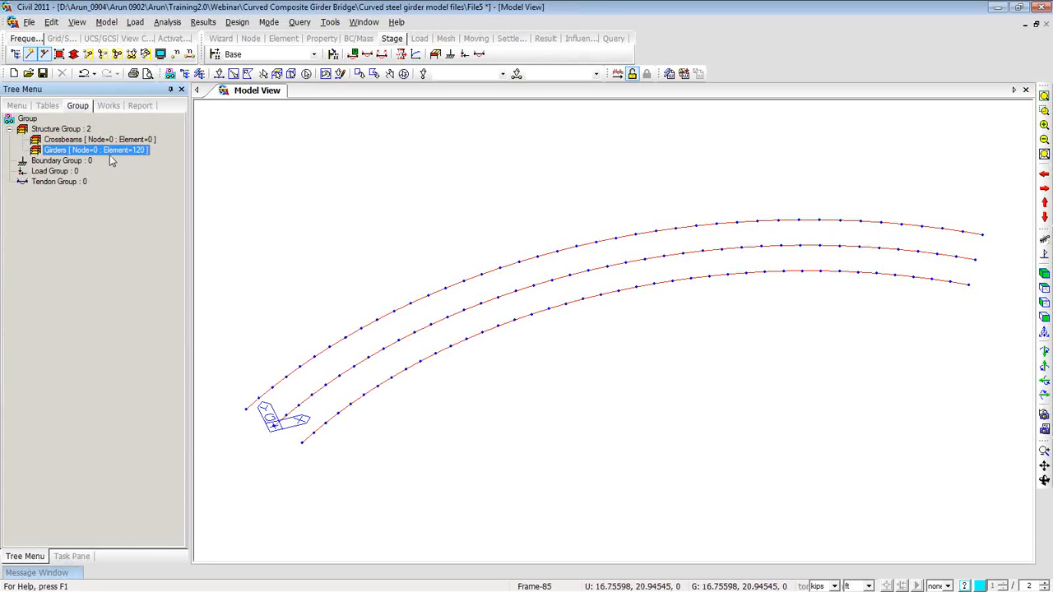
click(119, 56)
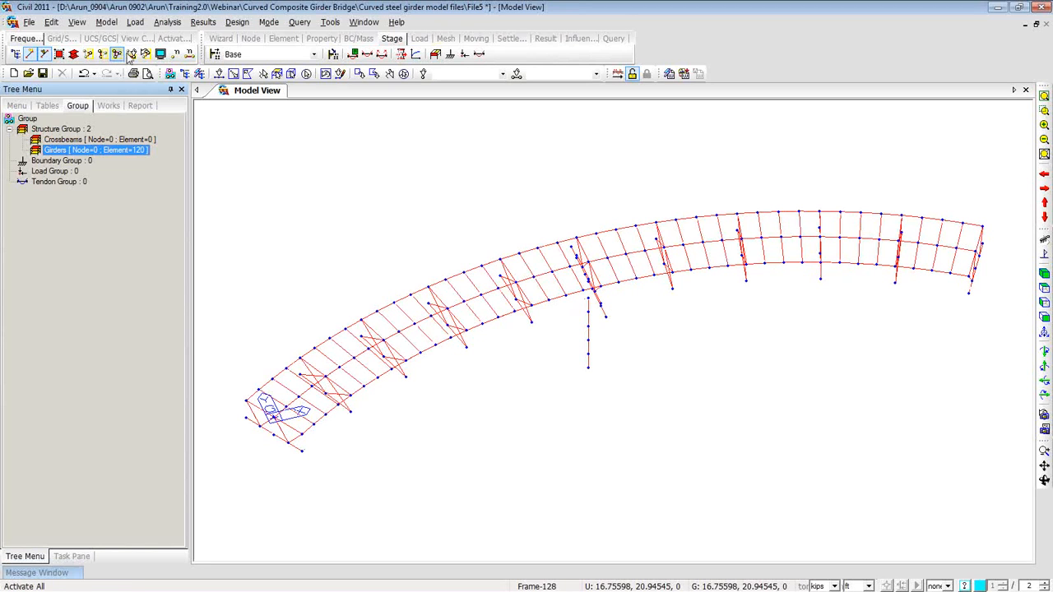
click(108, 106)
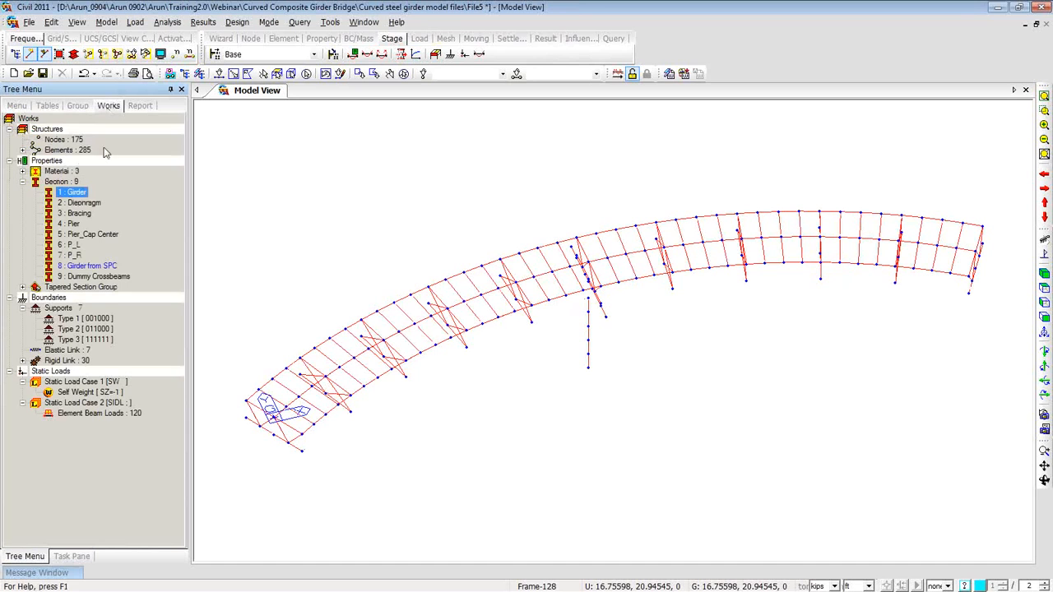
click(85, 203)
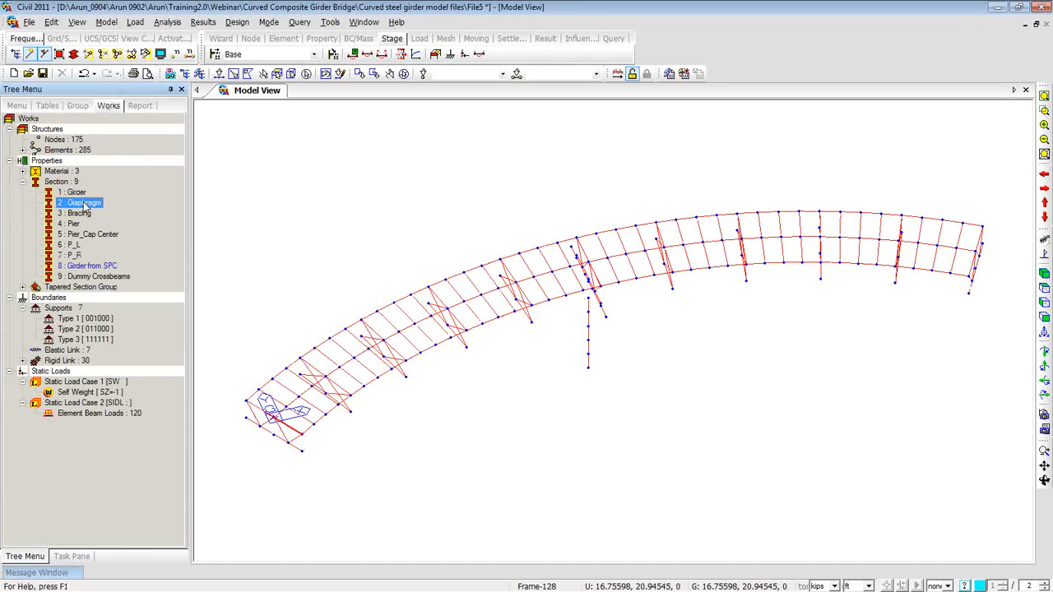
ctrl+click(86, 214)
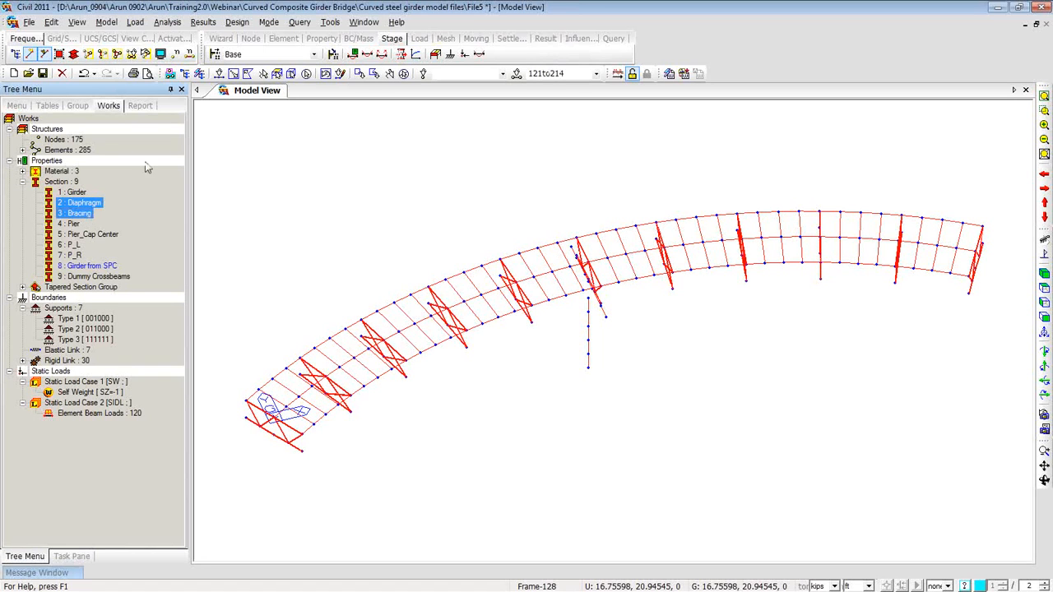
click(404, 74)
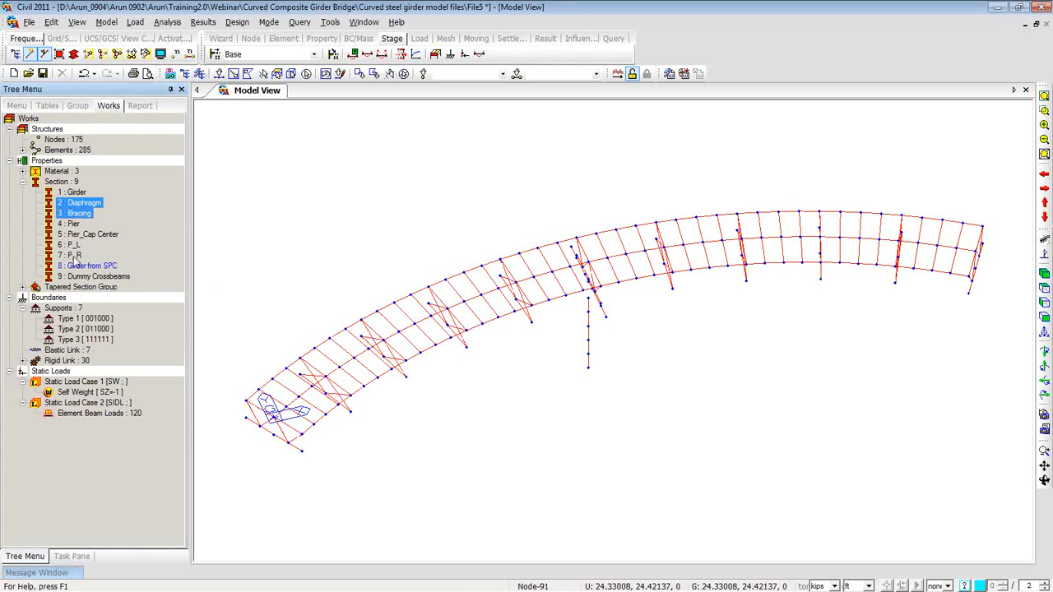
Step: Assign the Diaphragm and Dummy Crossbeams elements, plus everything in the XY plane at Z position 0 ft, to the Crossbeams structure group
click(85, 211)
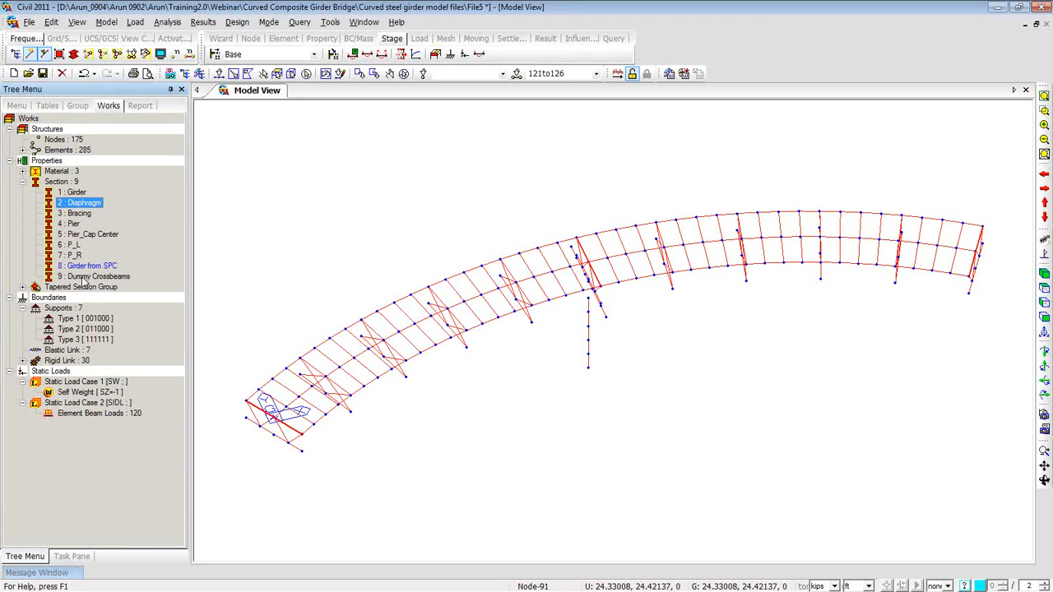
ctrl+click(85, 278)
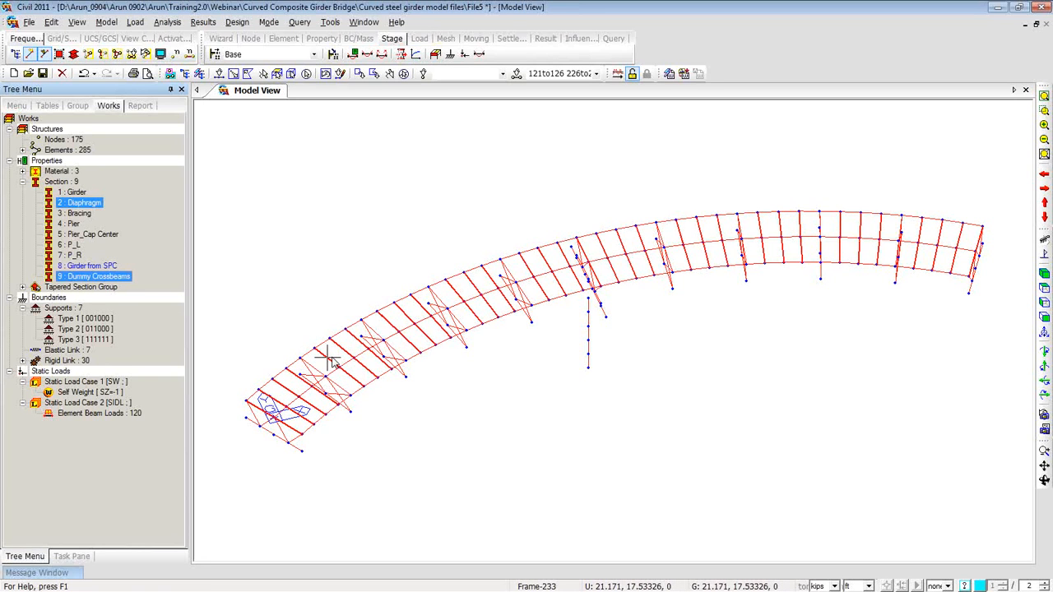
click(276, 74)
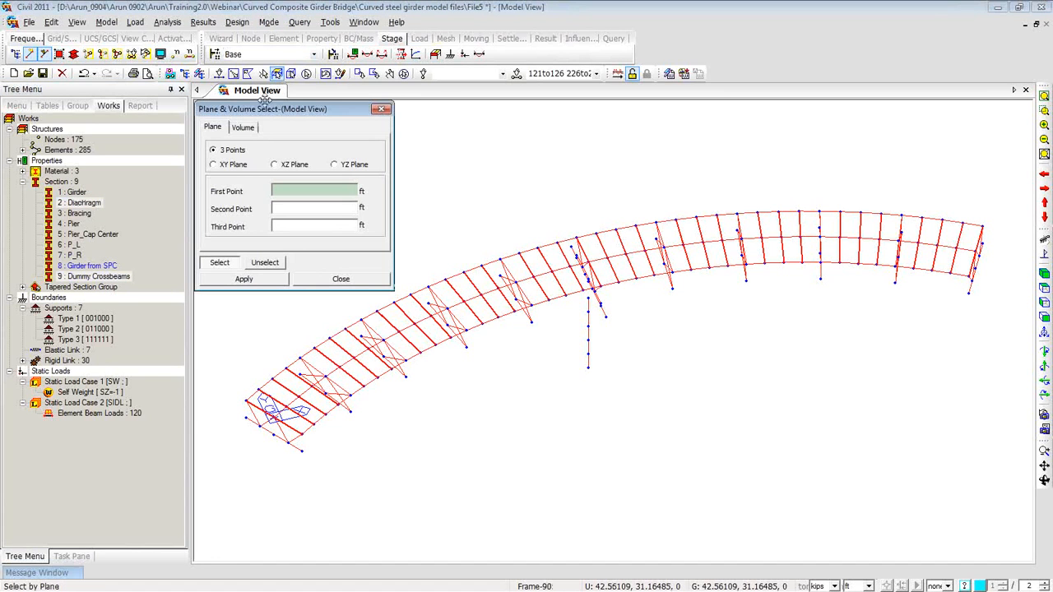
click(236, 164)
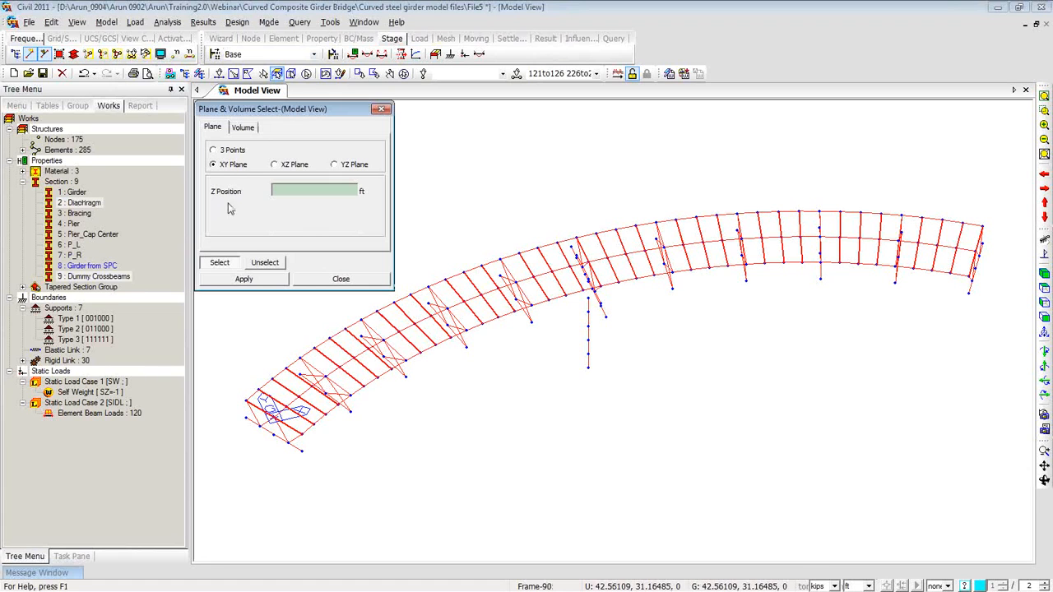
click(247, 401)
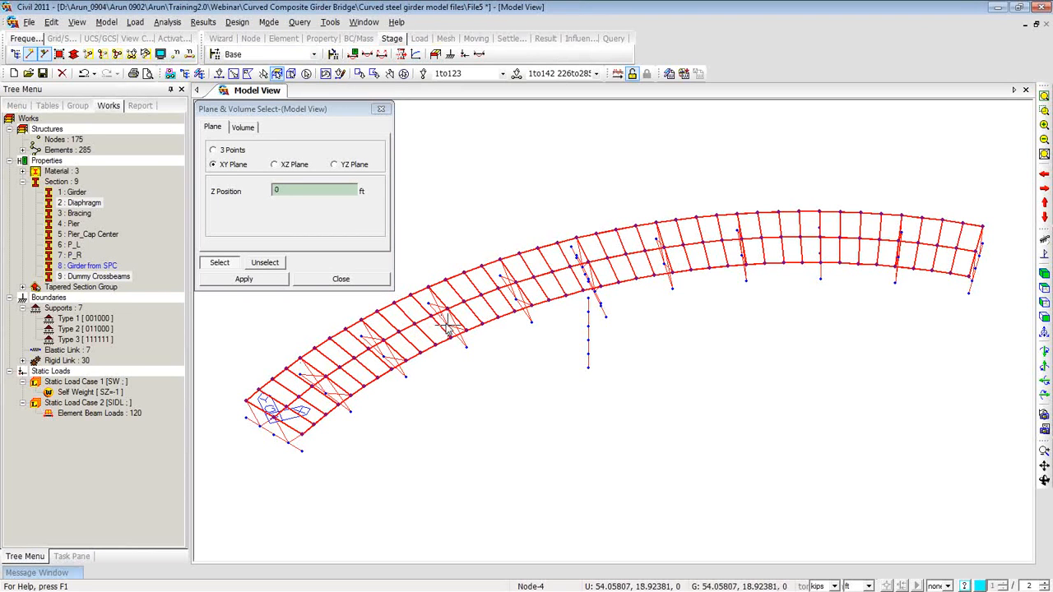
click(380, 110)
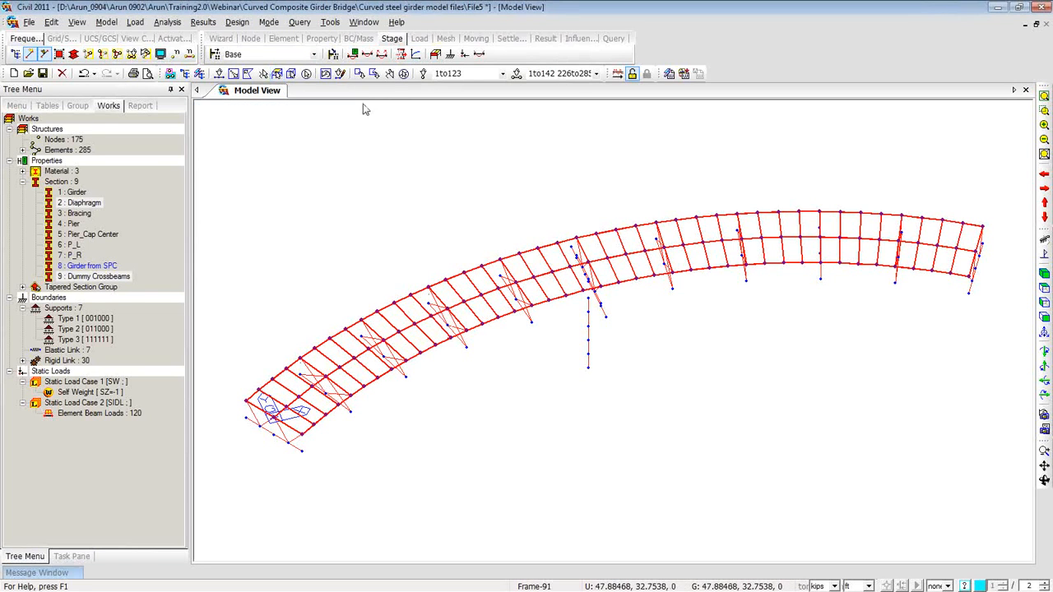
click(79, 106)
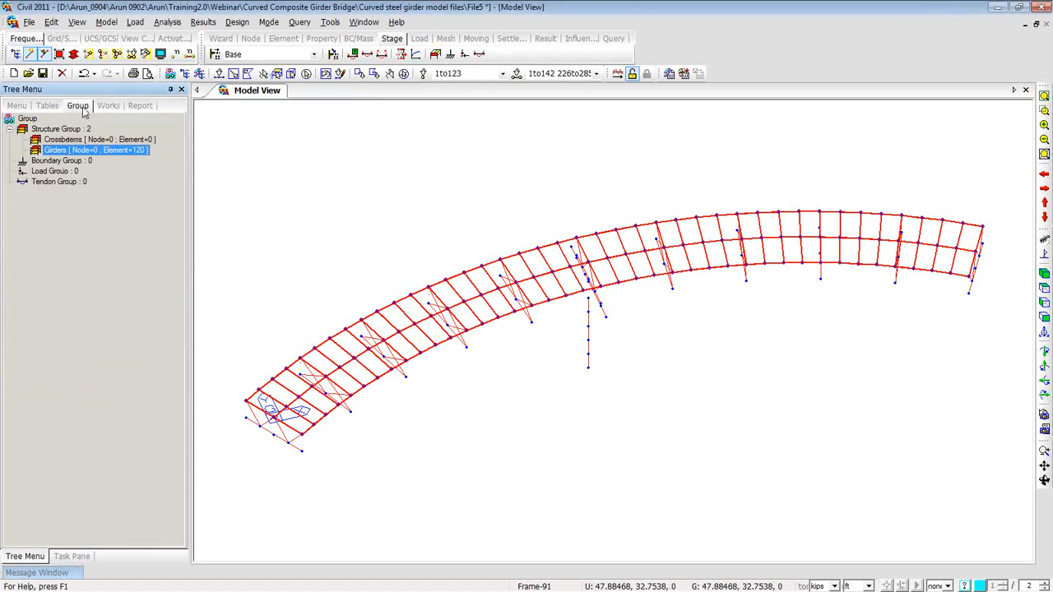
click(86, 140)
drag(86, 141, 280, 159)
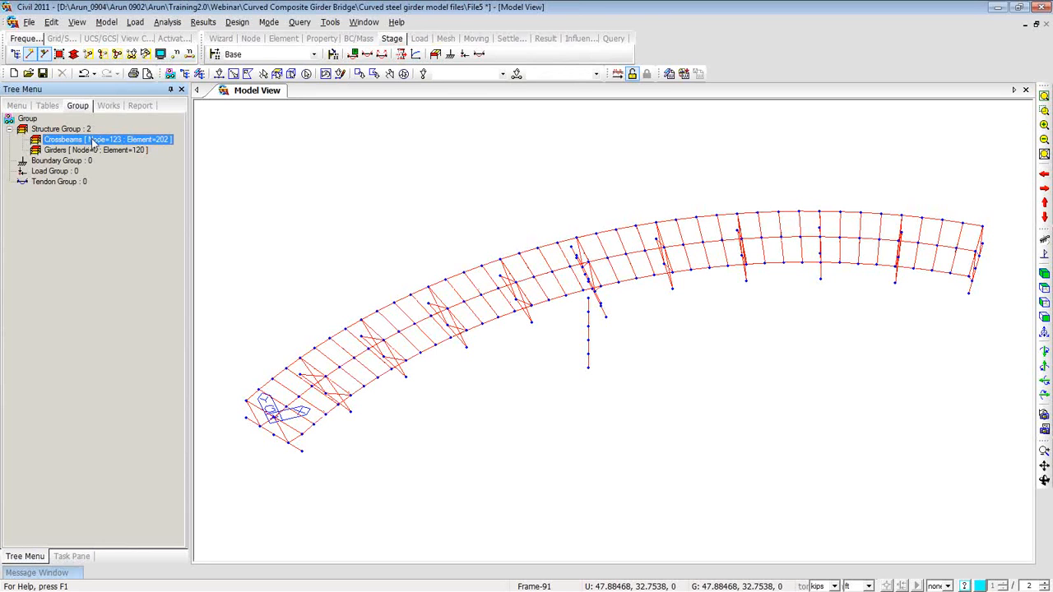
Step: Set the moving load code for the moving load analysis to AASHTO LRFD
click(111, 107)
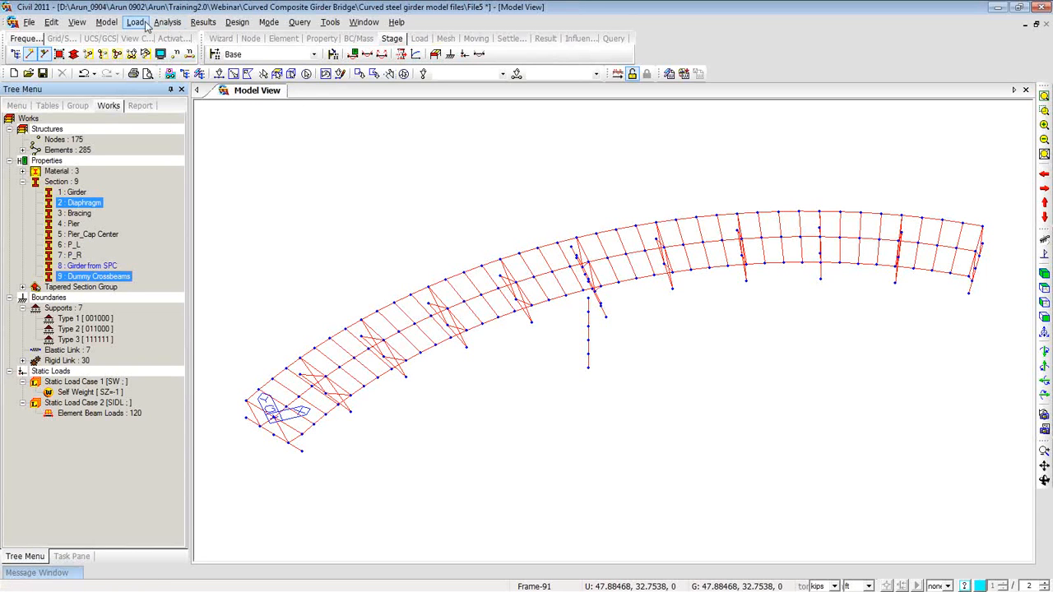
right_click(248, 152)
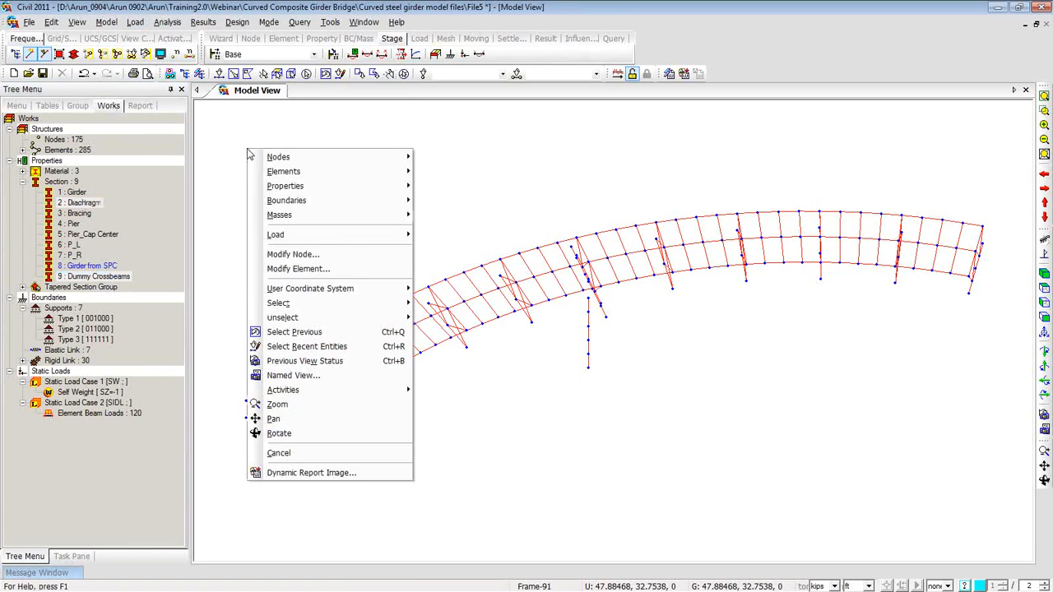
mouse_move(292, 239)
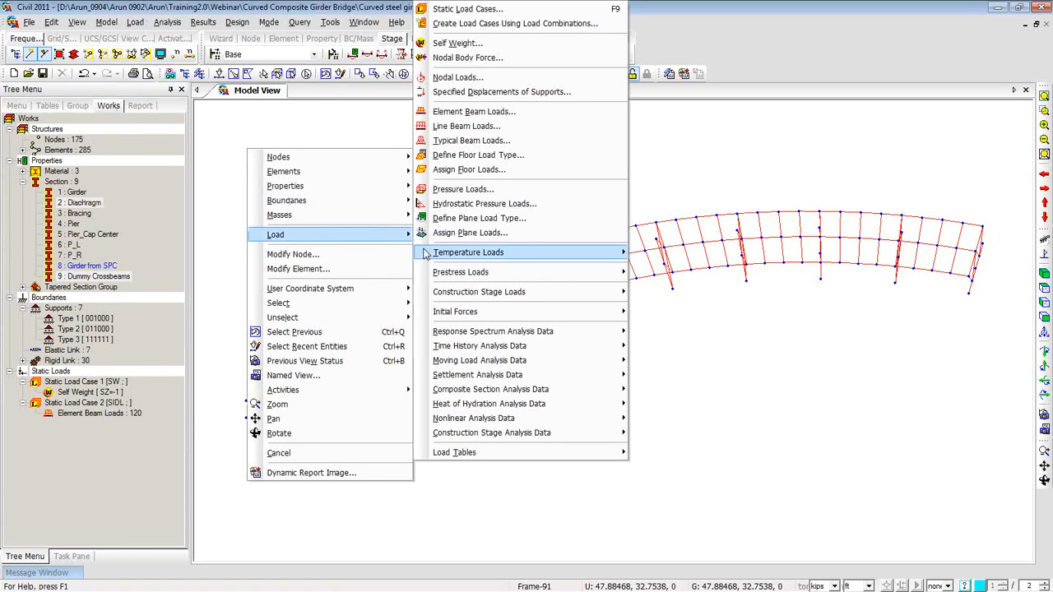
mouse_move(491, 365)
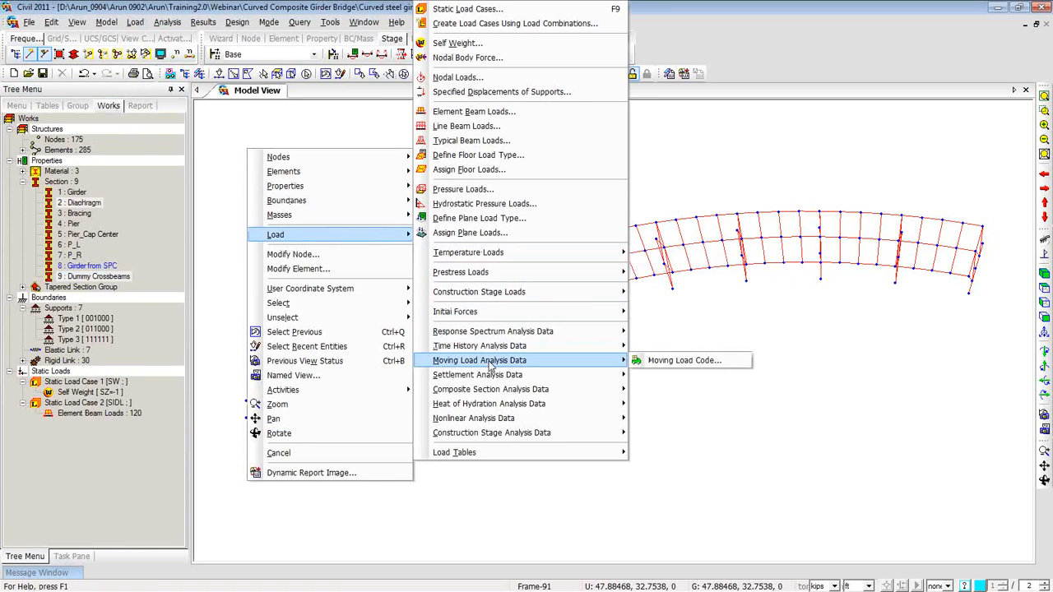
click(656, 363)
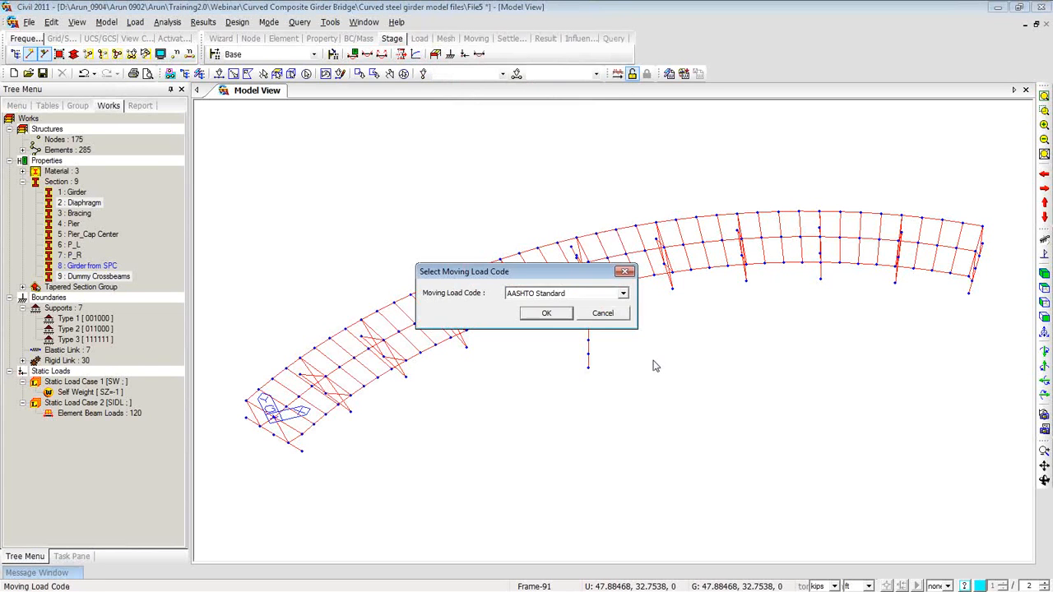
click(622, 293)
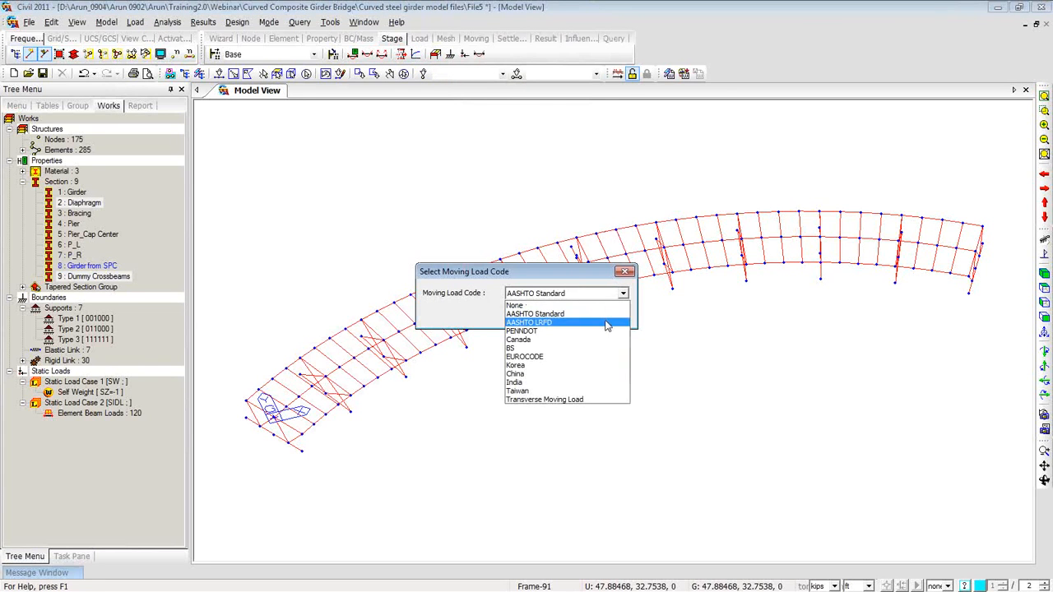
click(607, 323)
click(569, 317)
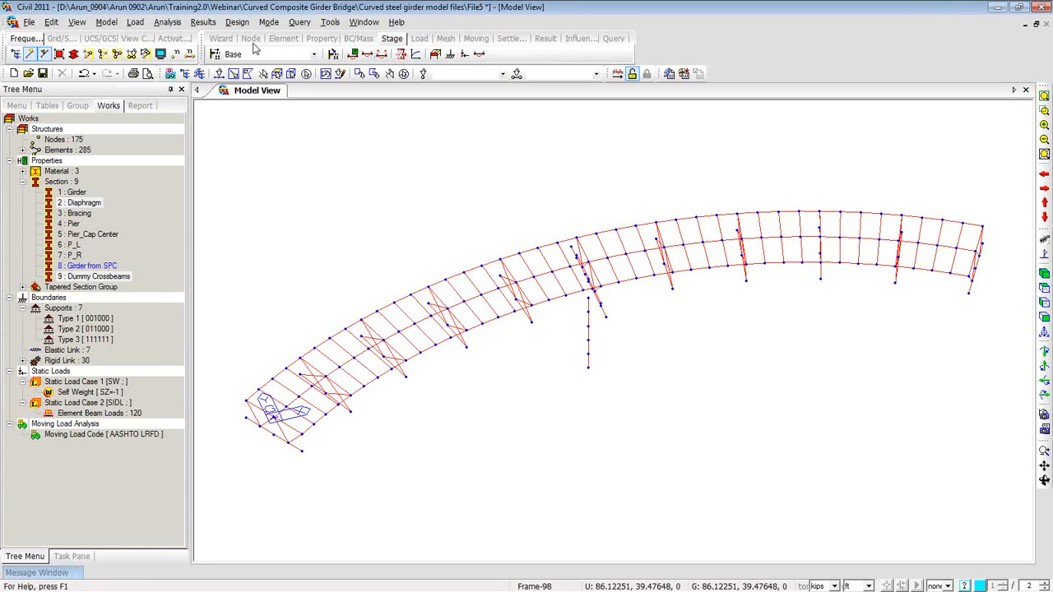
click(478, 40)
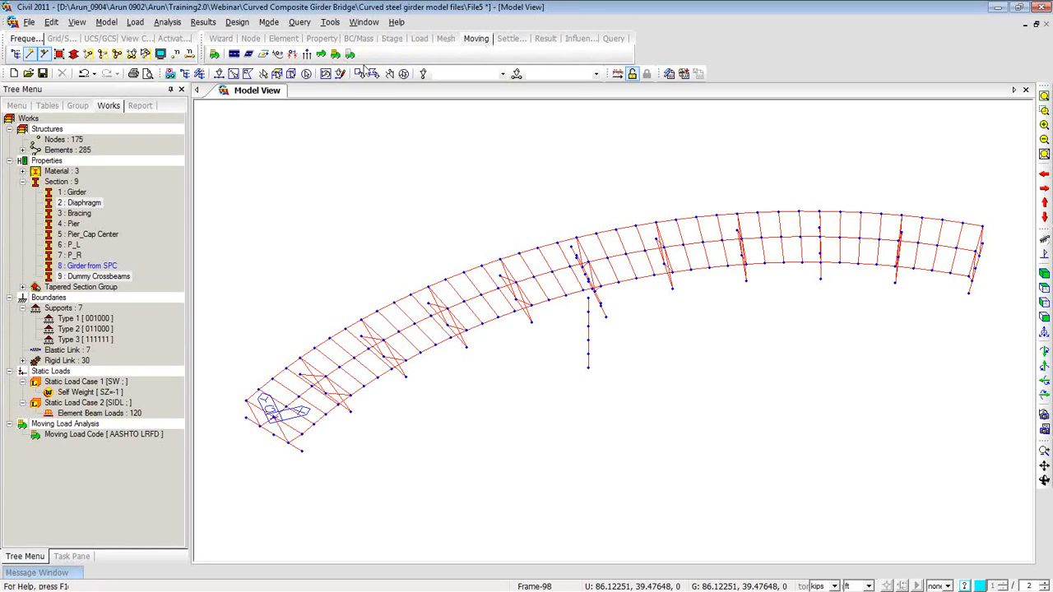
click(235, 54)
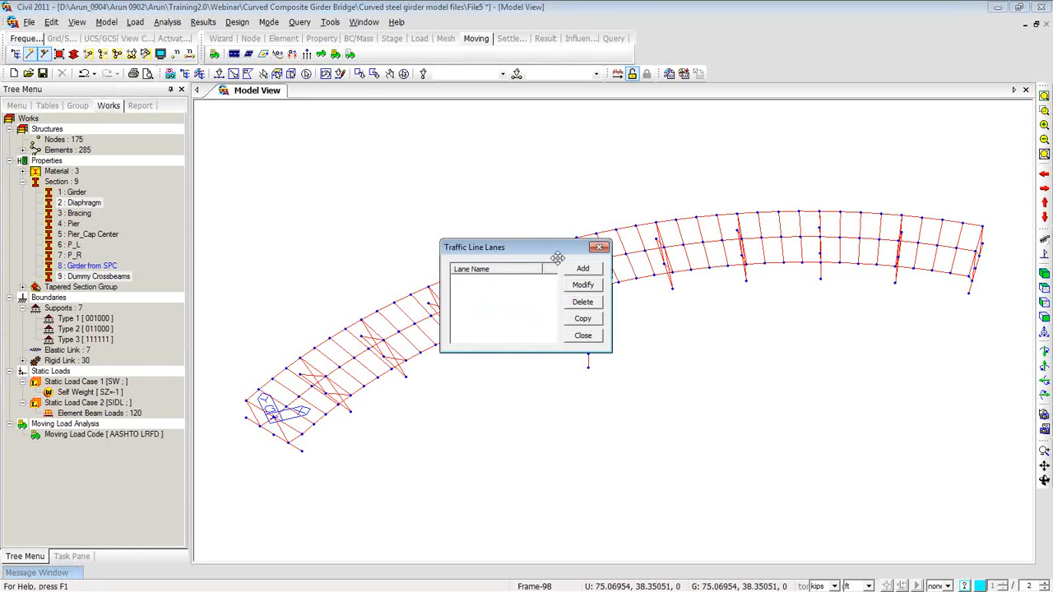
click(582, 270)
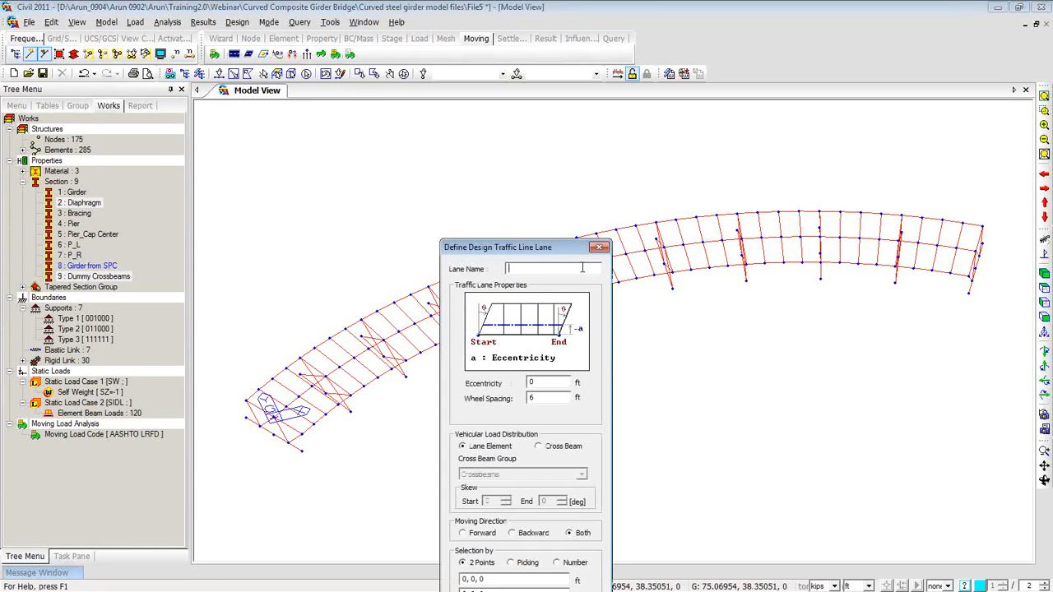
drag(488, 247, 289, 98)
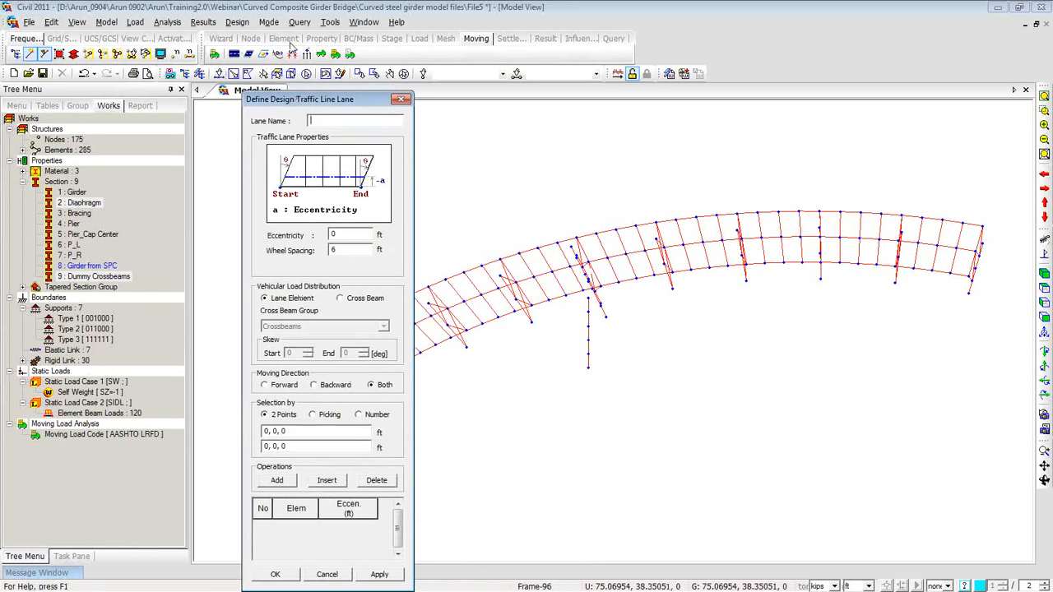
Step: Activate only the nodes and elements in the XY plane at Z position 0 ft, and close the traffic lane definition without adding a lane
click(278, 73)
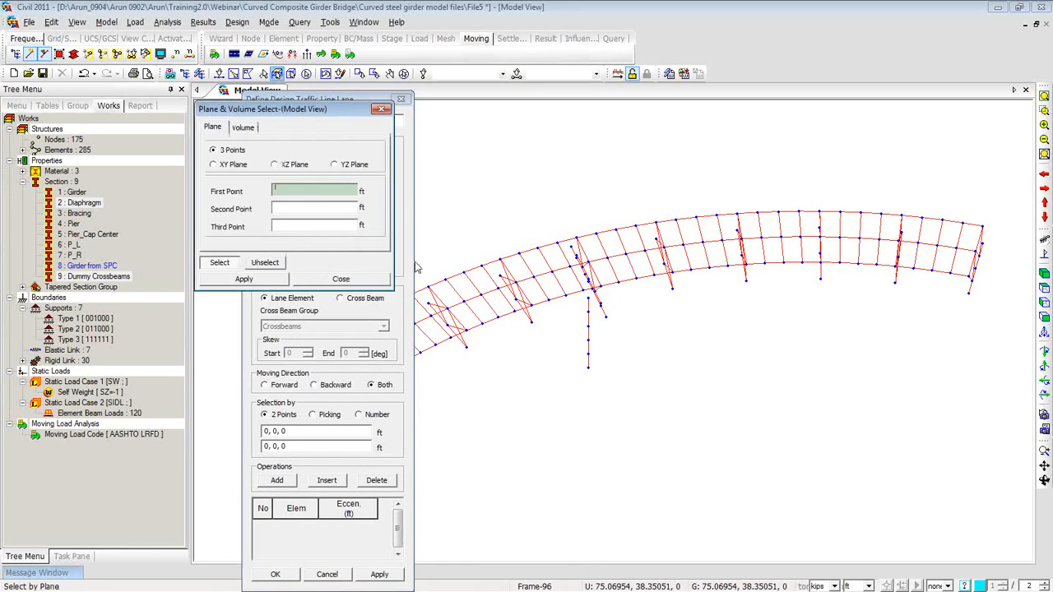
click(493, 324)
click(249, 166)
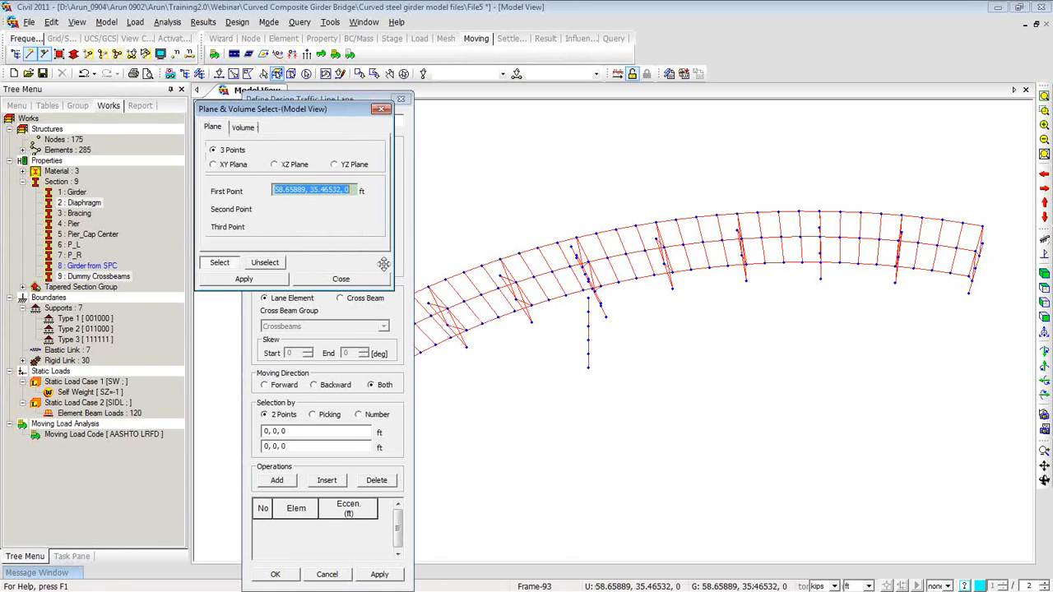
click(487, 327)
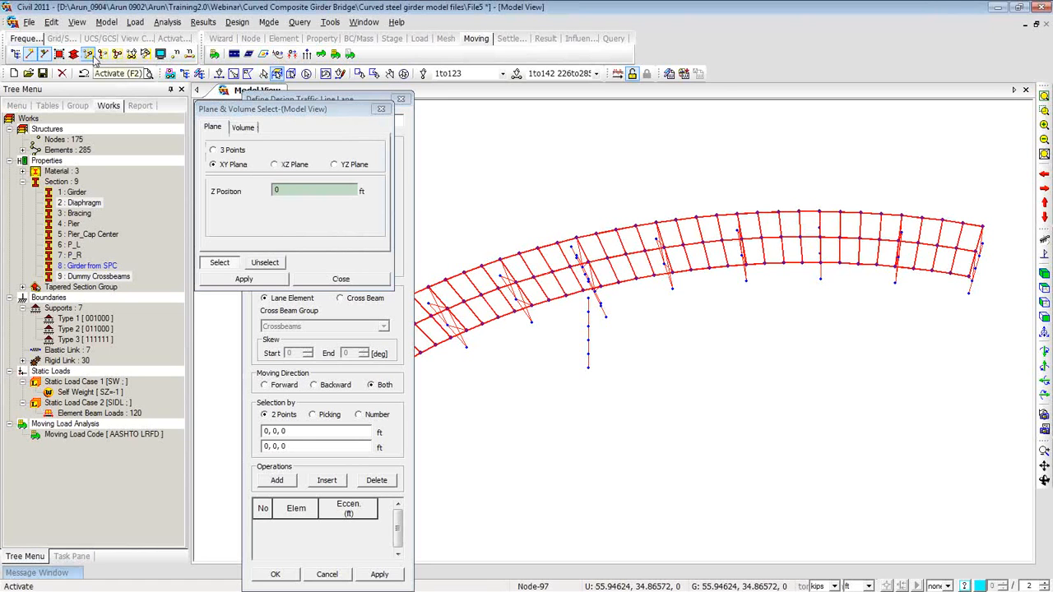
click(92, 58)
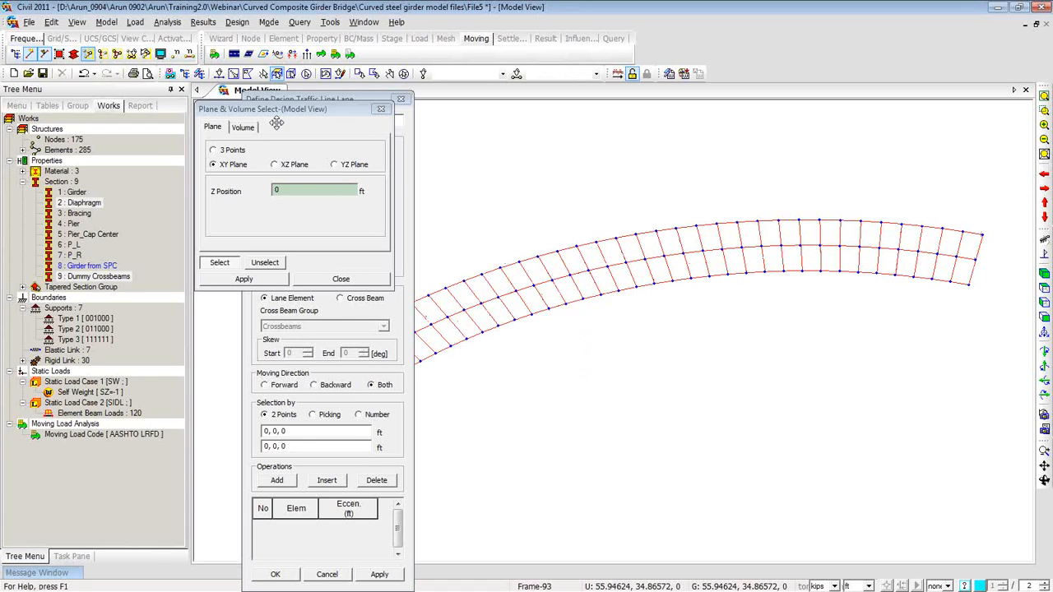
click(381, 108)
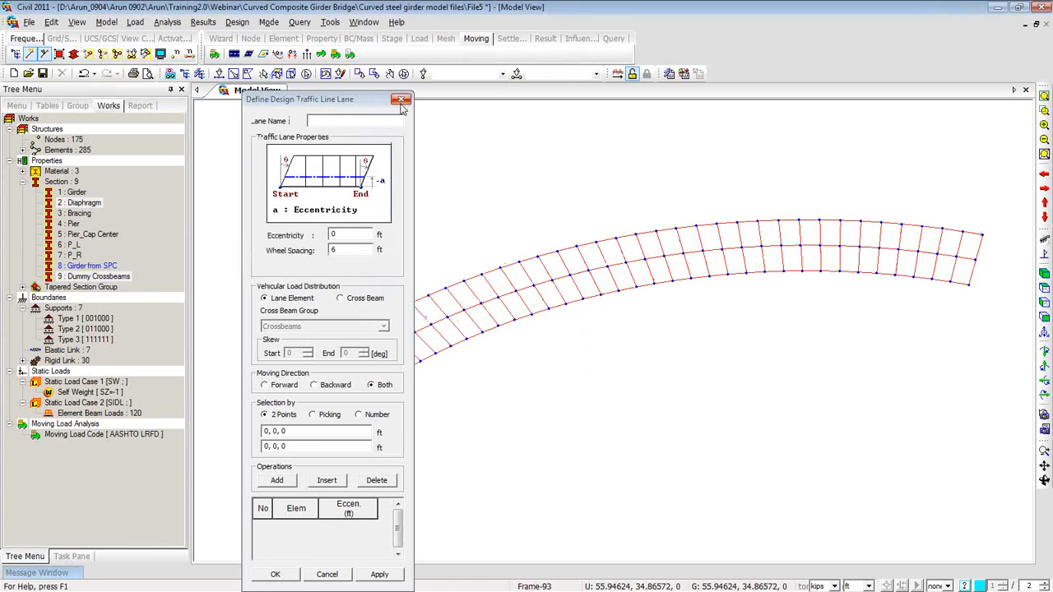
click(401, 99)
Step: Highlight the members of the Crossbeams structure group to check them, and clear the selection
click(78, 107)
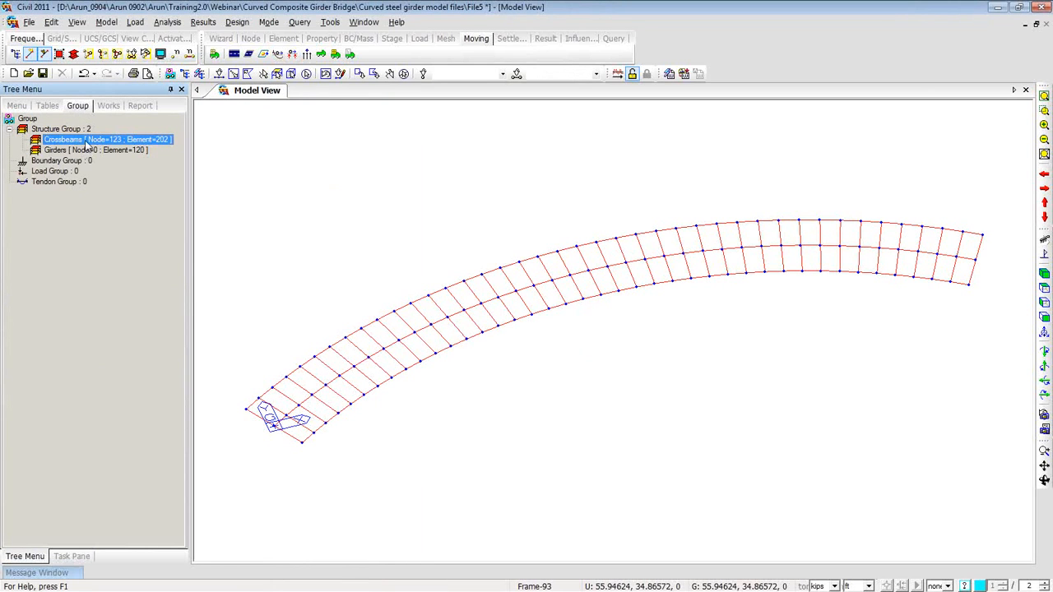
double_click(85, 141)
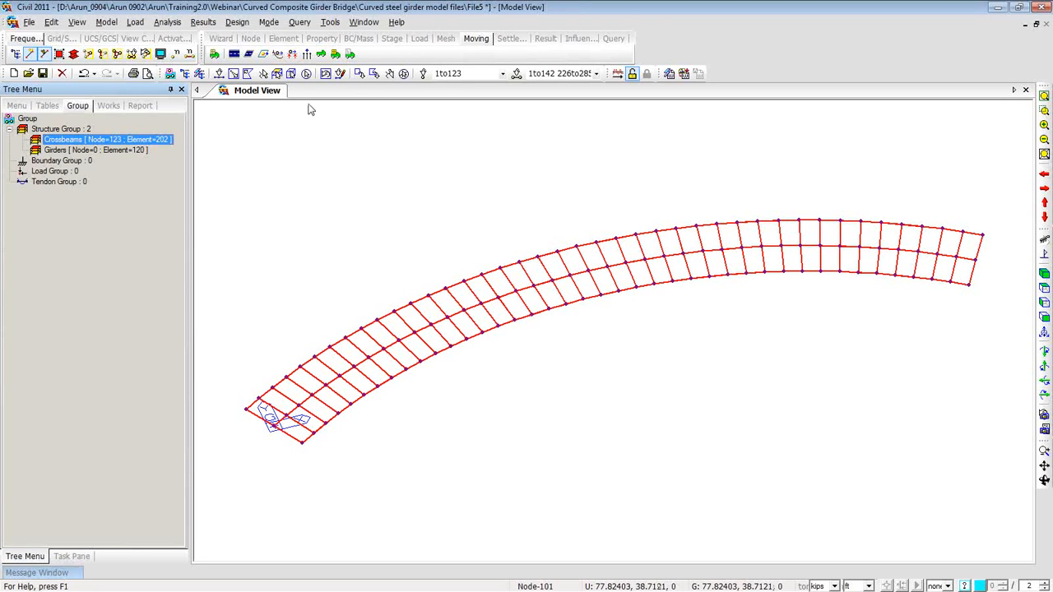
click(403, 75)
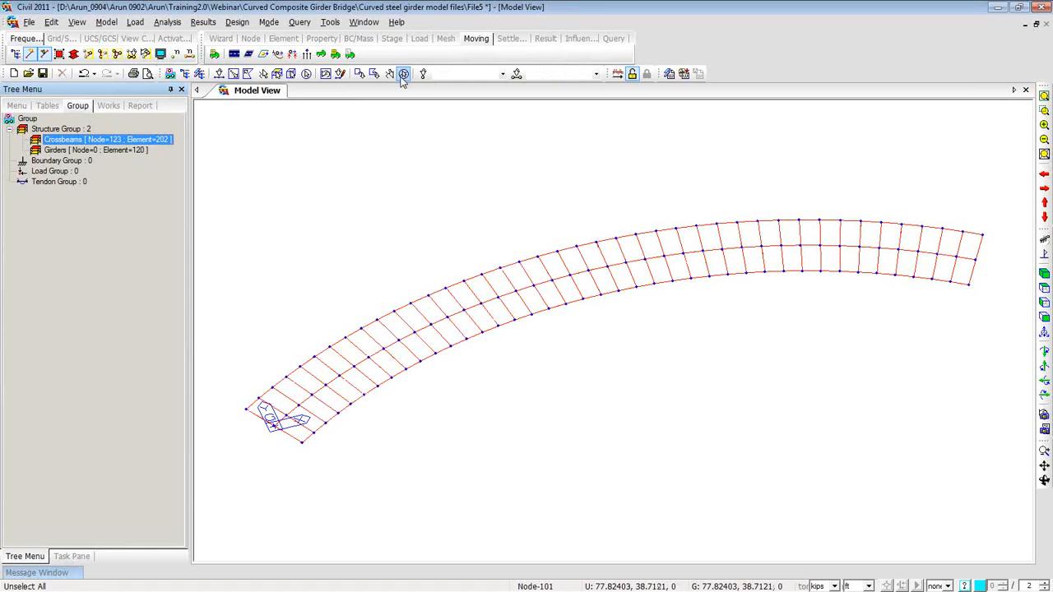
Step: Deactivate the Girders group, select everything still shown, and assign it to the Crossbeams structure group
double_click(123, 151)
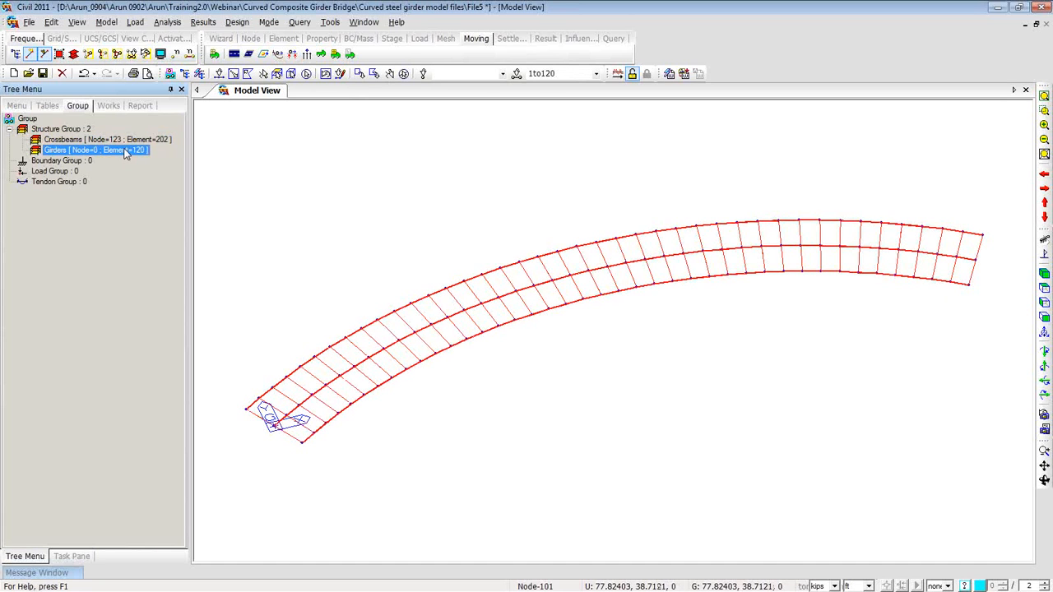
right_click(125, 153)
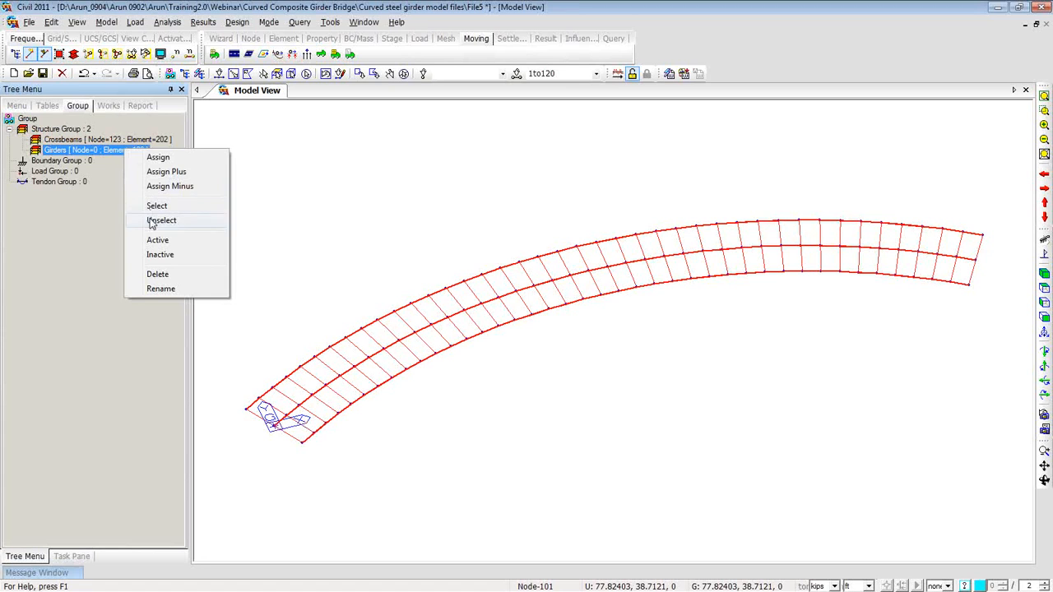
click(158, 254)
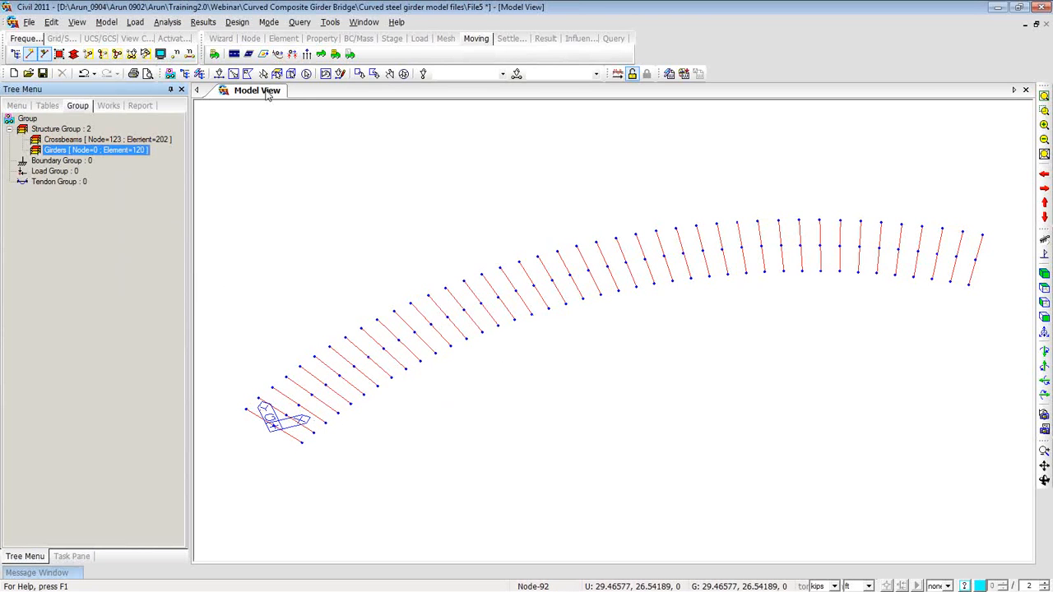
click(307, 74)
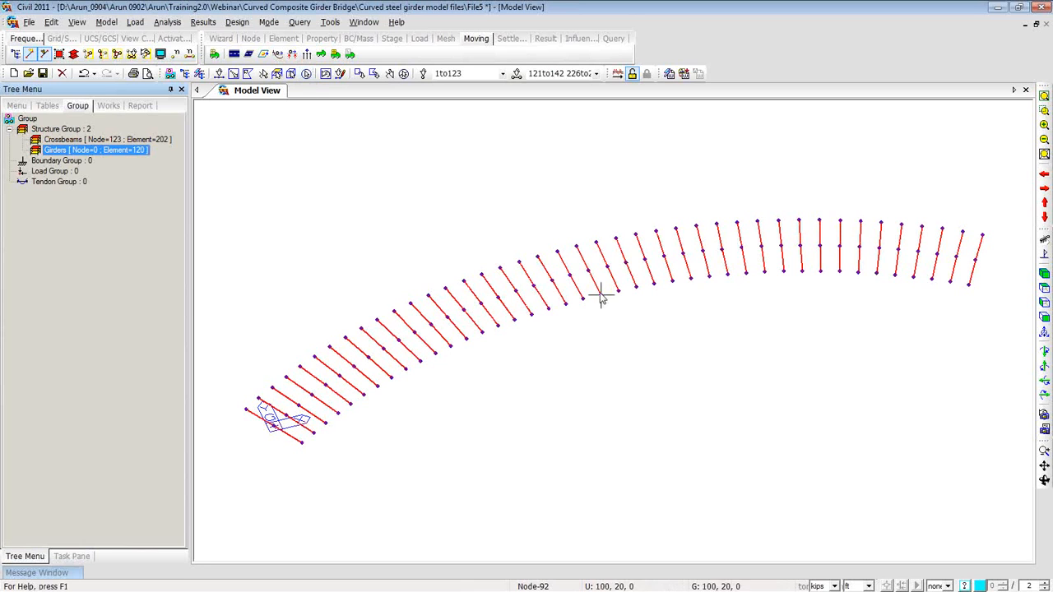
click(130, 140)
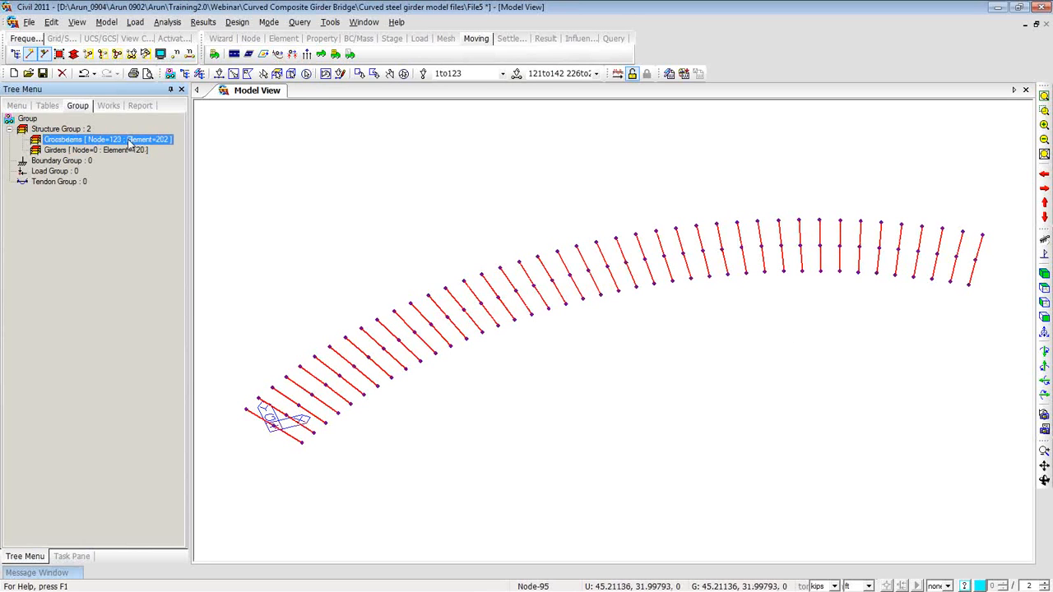
drag(129, 143, 337, 159)
double_click(141, 141)
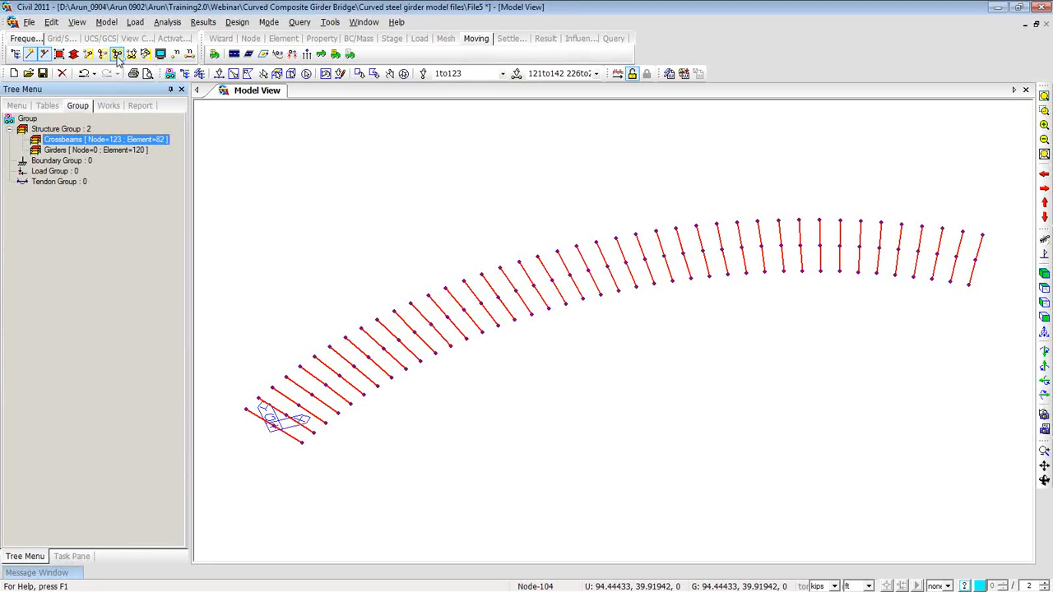
Step: Reactivate the whole model, and activate only the nodes and elements in the XY plane at Z position 0 ft
click(146, 55)
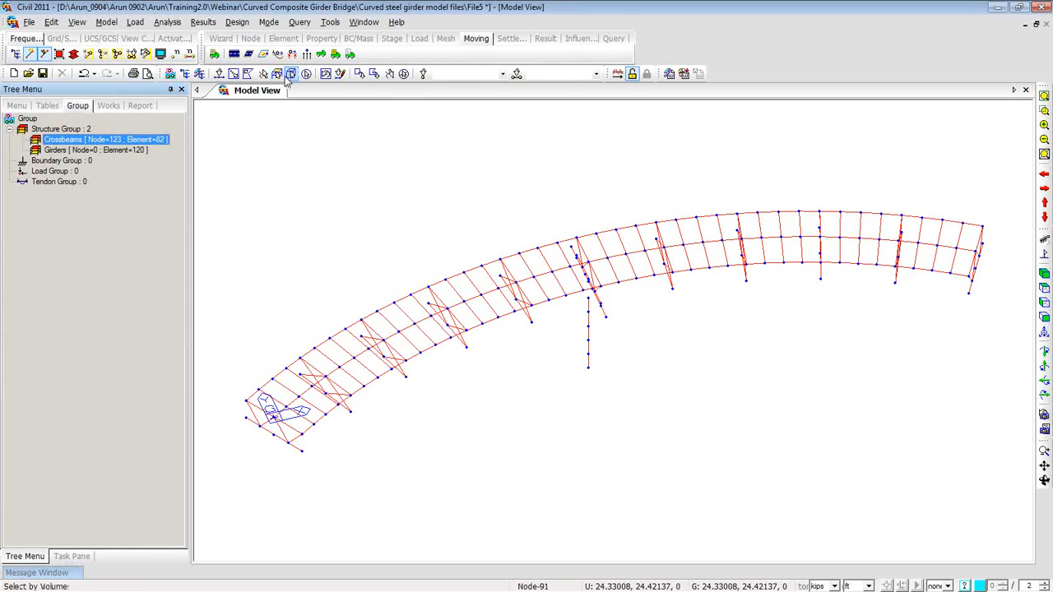
click(291, 73)
click(246, 166)
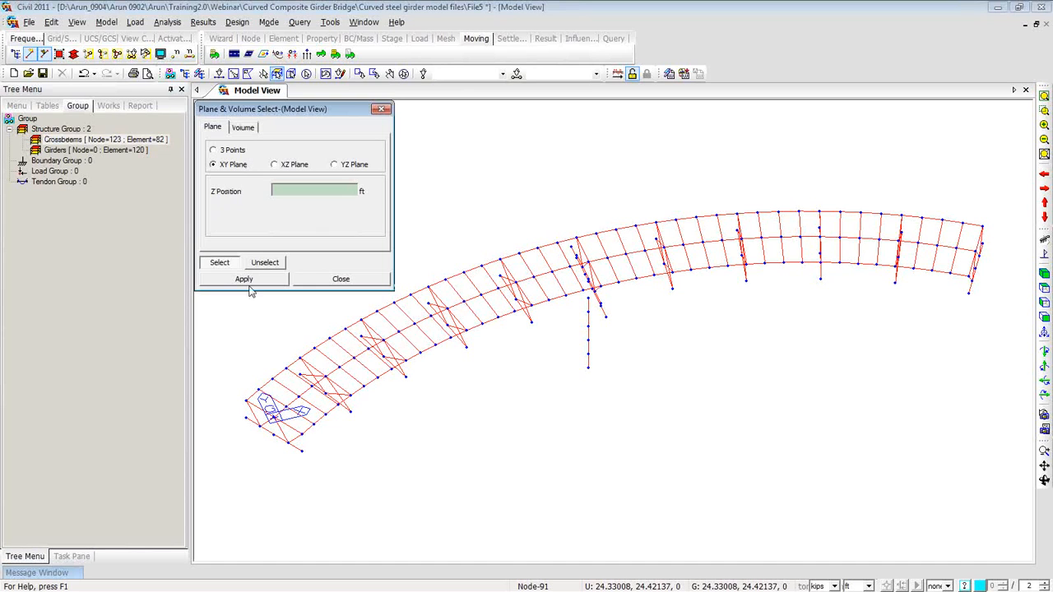
click(271, 364)
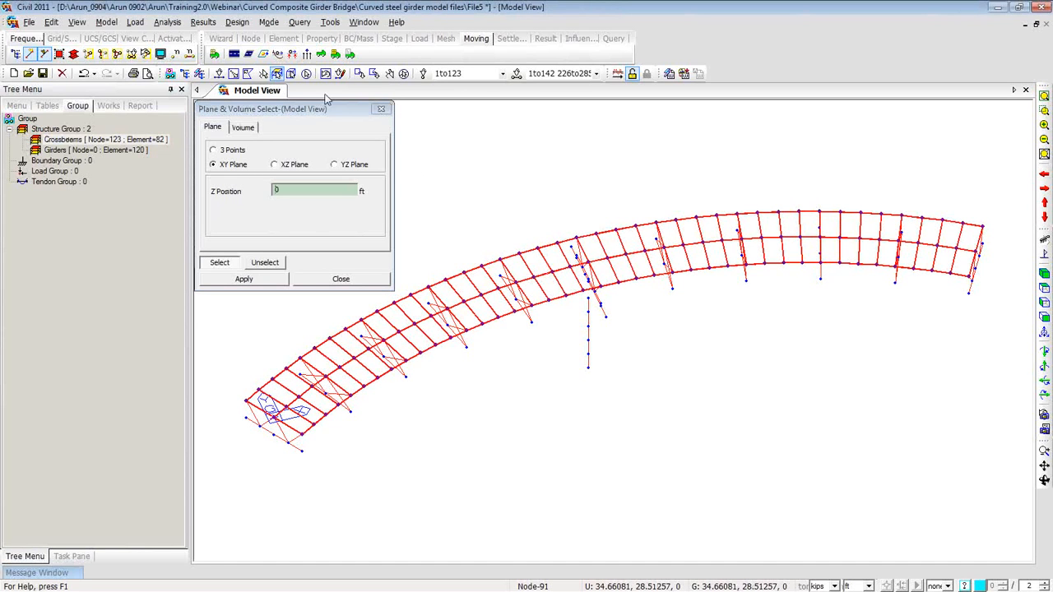
click(102, 55)
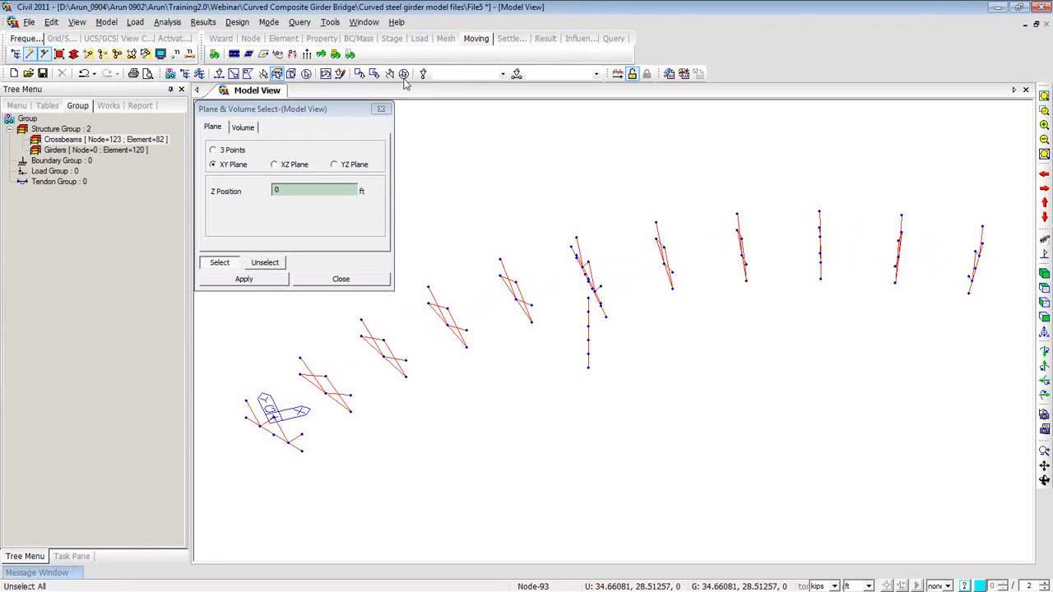
click(117, 55)
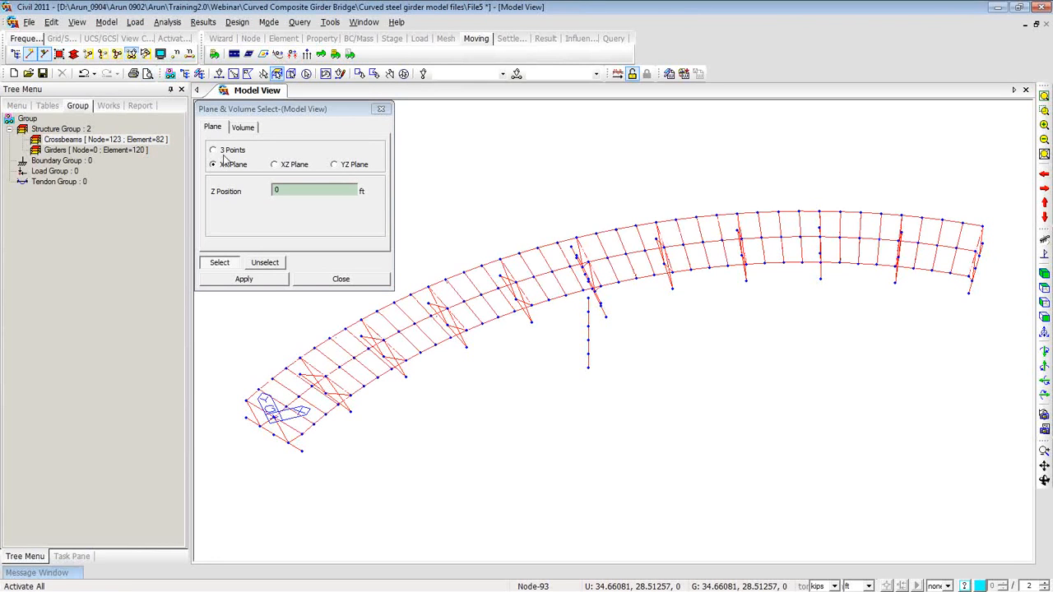
click(273, 380)
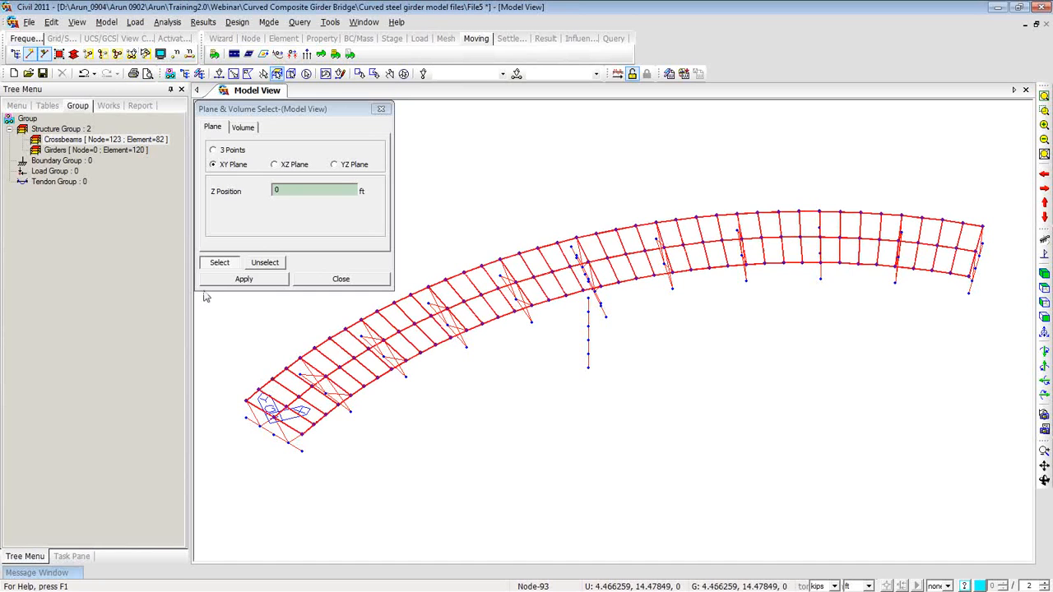
click(87, 54)
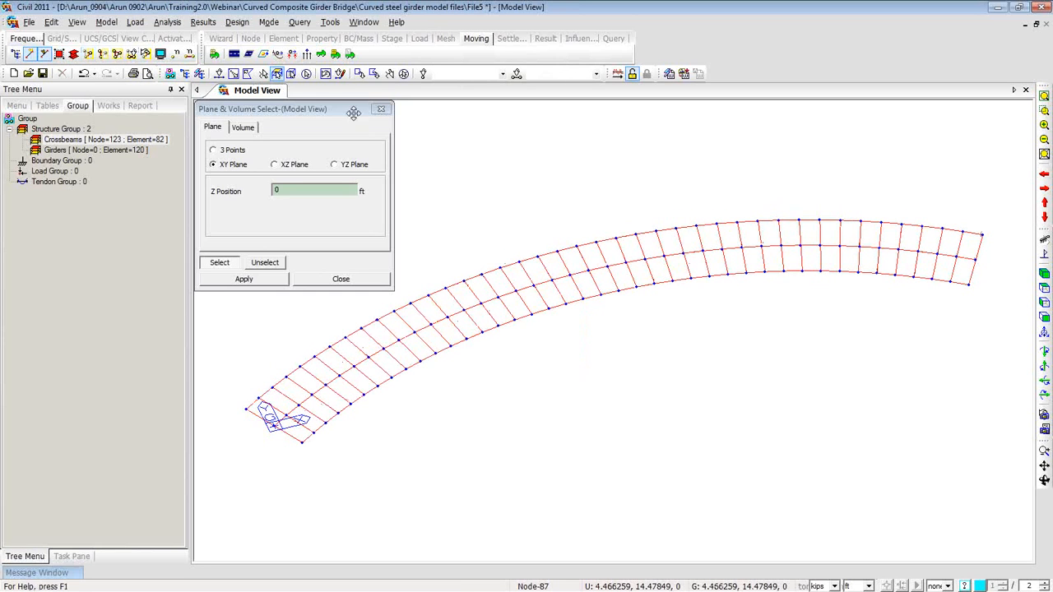
click(381, 110)
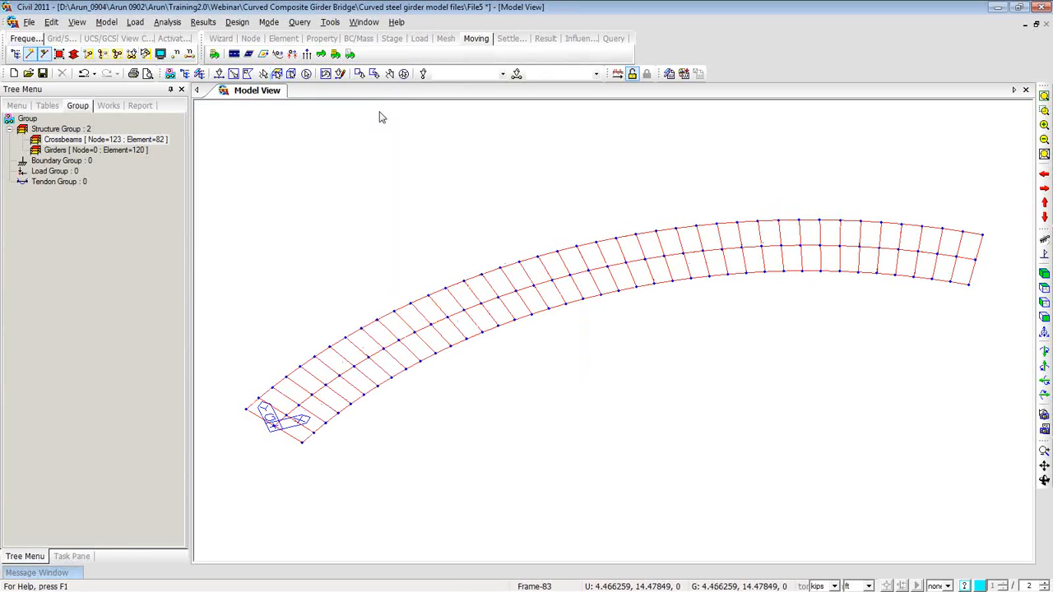
Step: Start a traffic line lane named L1 with -6 ft eccentricity and Cross Beam load distribution using the Crossbeams group
click(235, 54)
drag(532, 248, 136, 41)
click(222, 145)
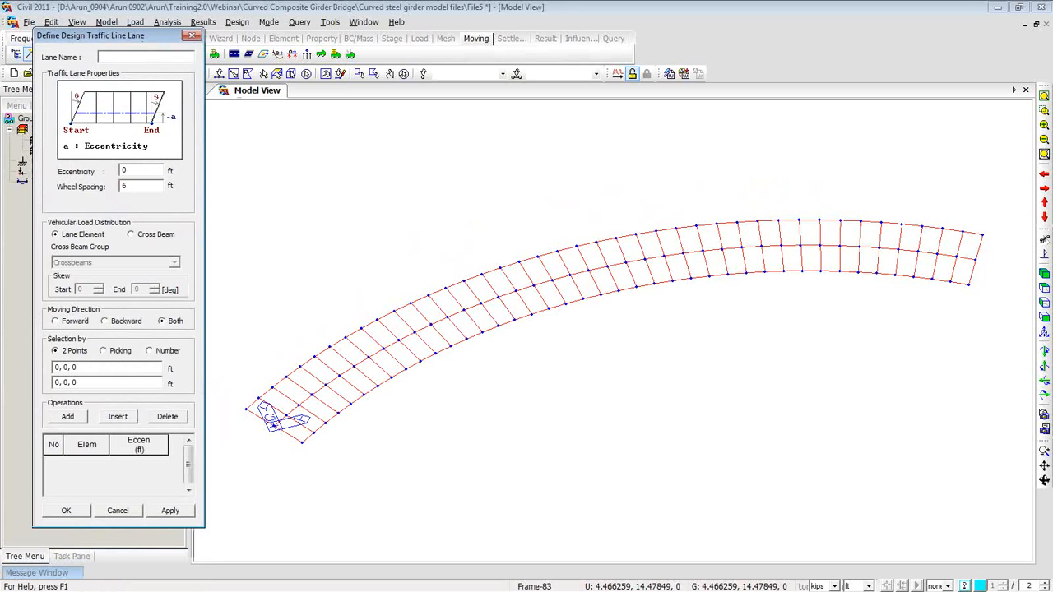
text(L1)
key(Tab)
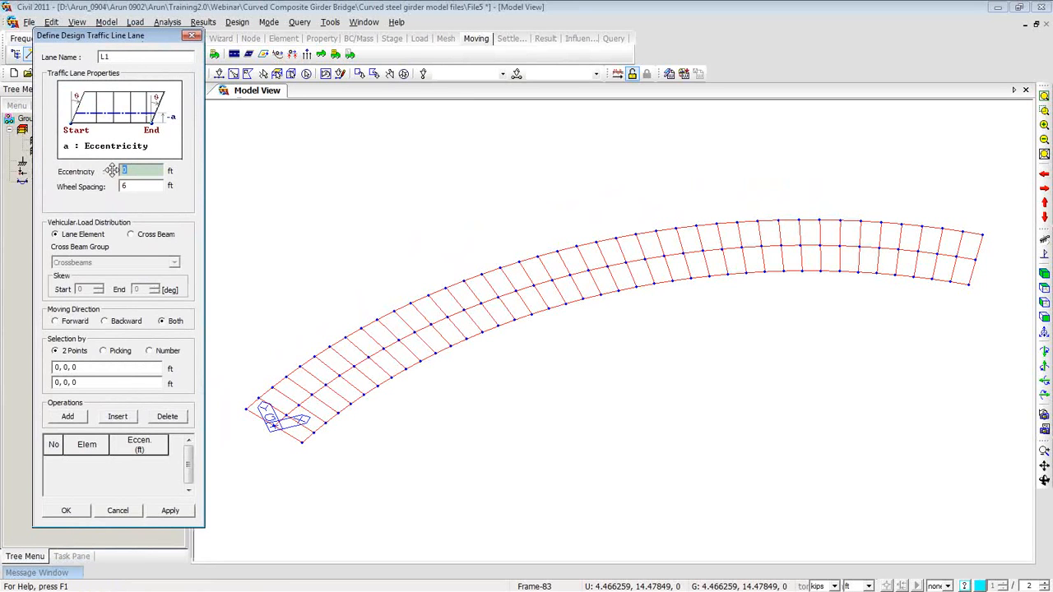
text(-6)
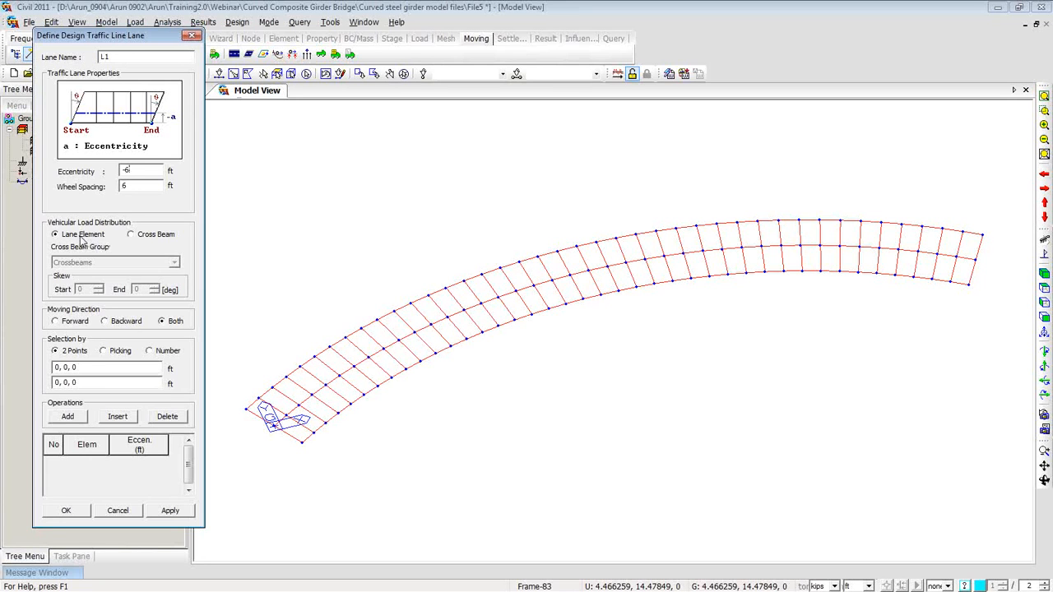
click(131, 237)
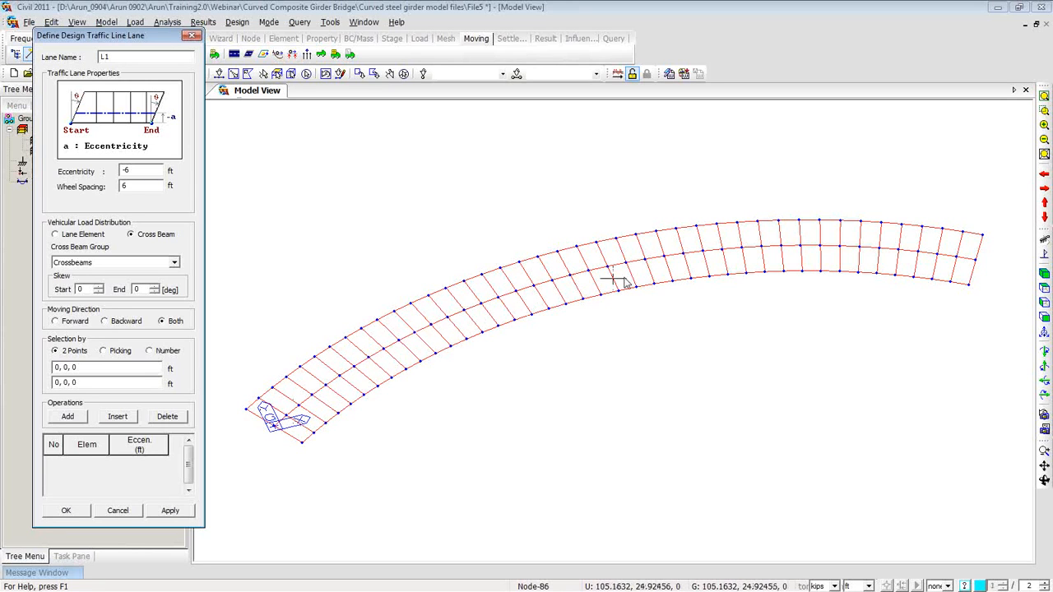
Step: Set the lane elements to be chosen by number, and show the element numbers in top view
click(149, 351)
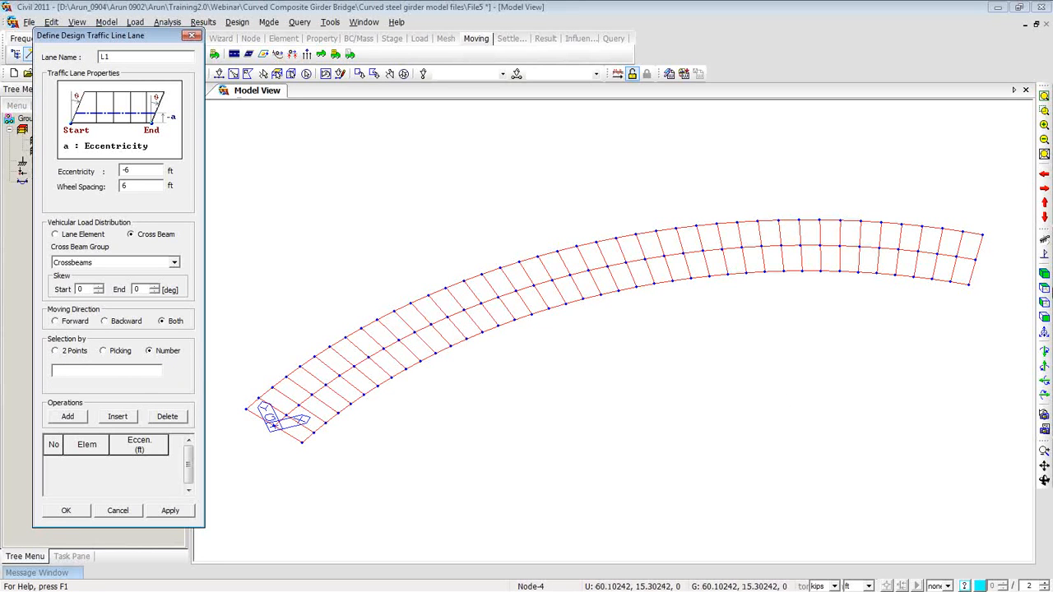
click(1044, 290)
drag(115, 36, 103, 82)
click(188, 55)
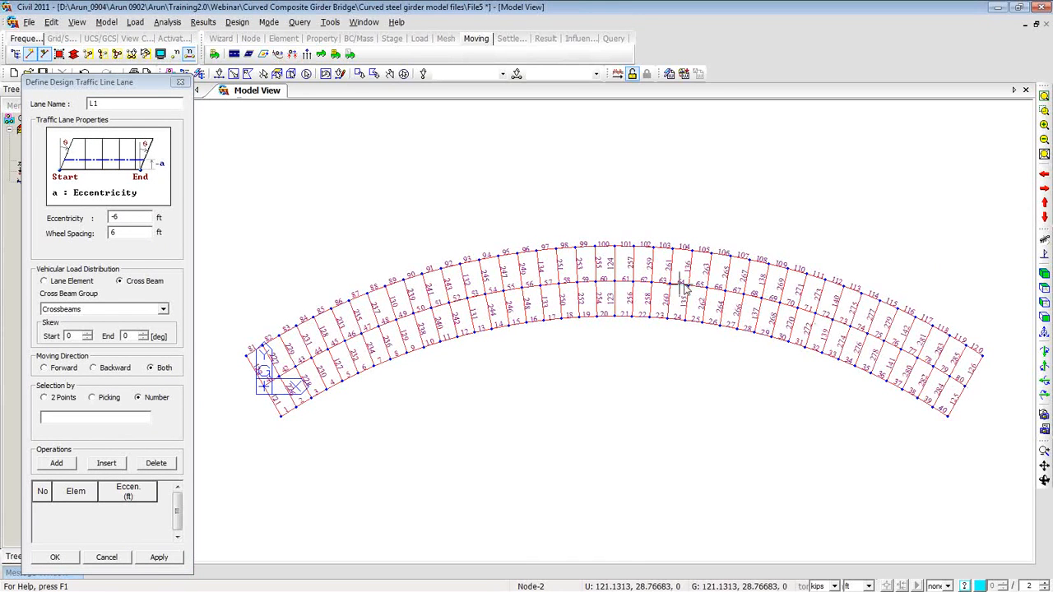
drag(134, 82, 134, 21)
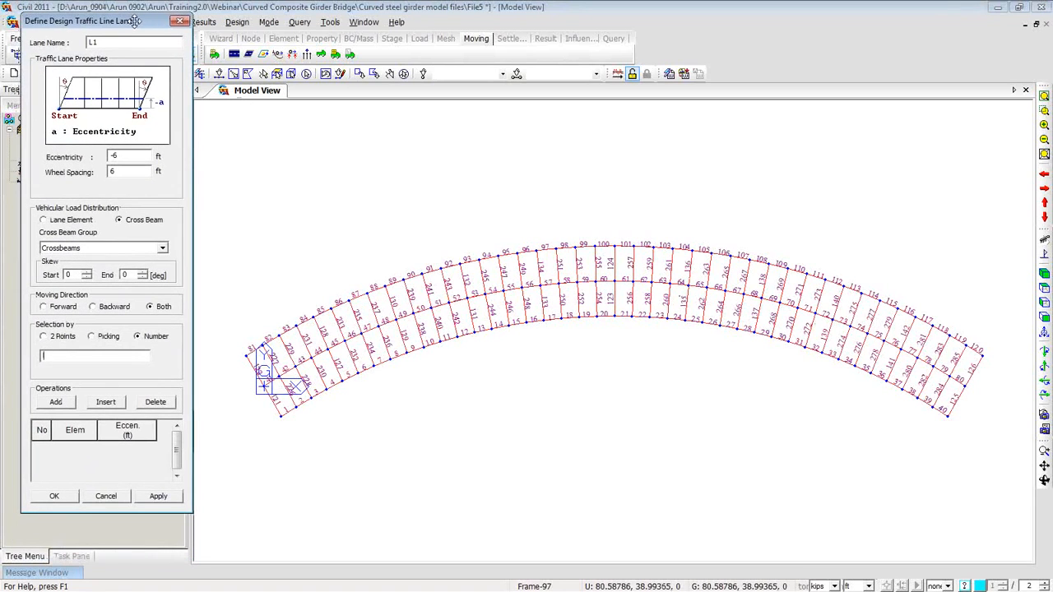
Step: Add elements 41to80 to lane L1 and apply the lane definition
click(83, 356)
text(41)
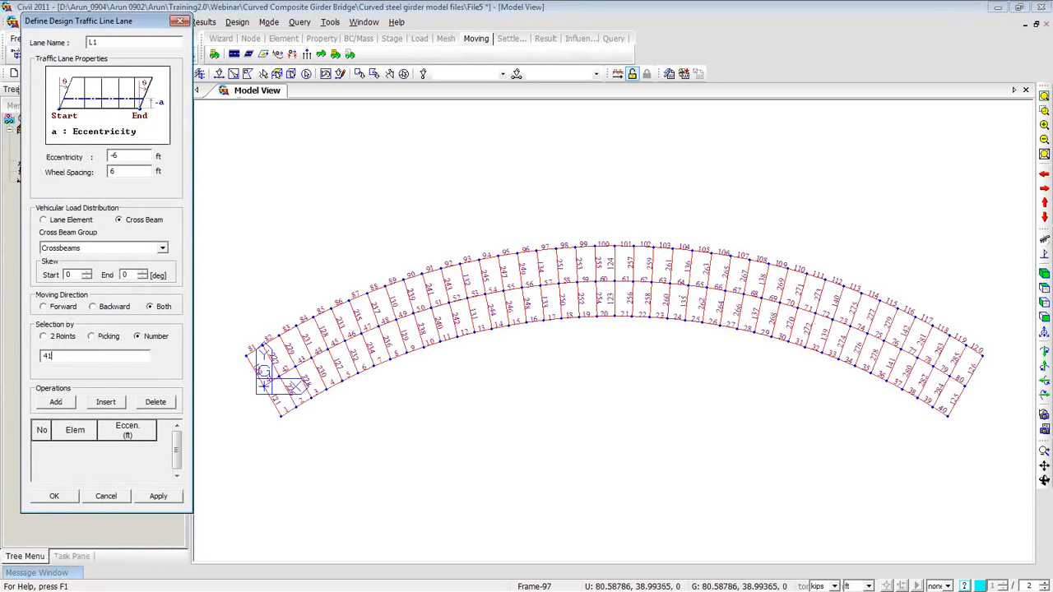
text(to80)
click(56, 403)
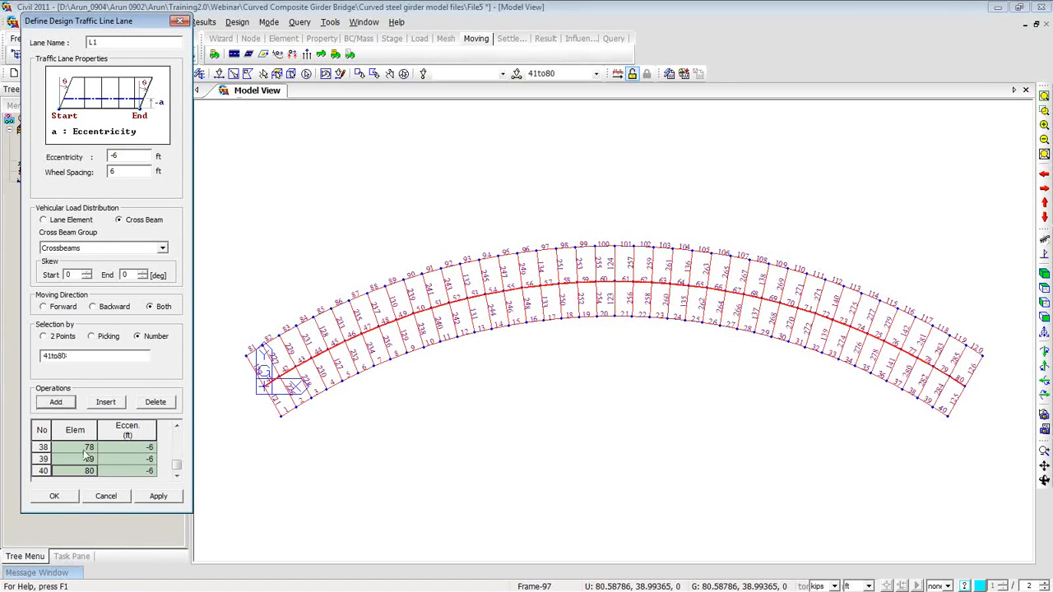
click(157, 497)
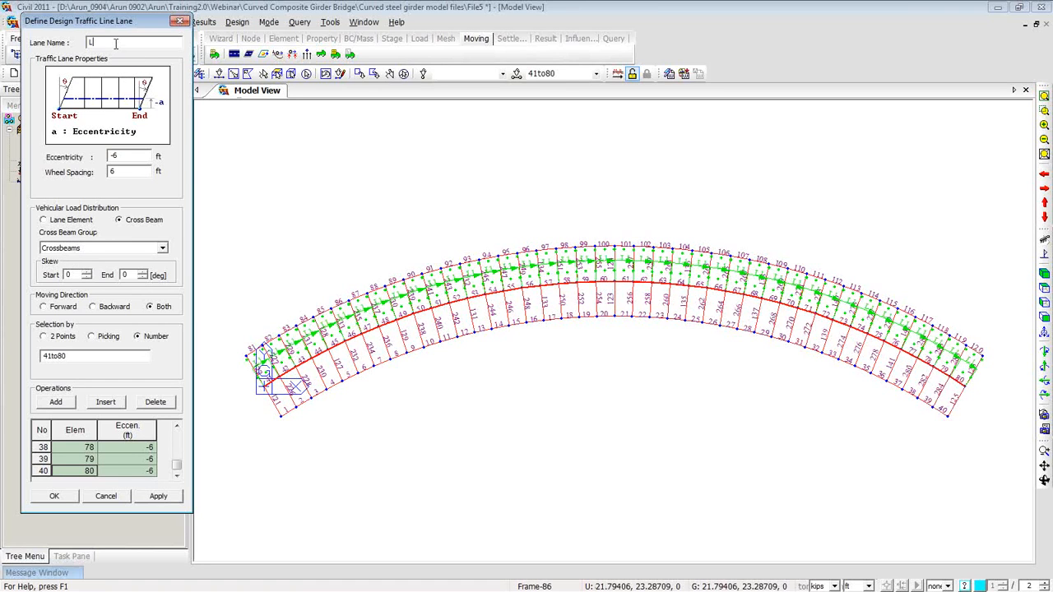
Step: Define traffic lane L2 on elements 41to80 with 6 ft eccentricity, and leave the lane list with element numbers hidden
double_click(121, 157)
text(6)
click(43, 434)
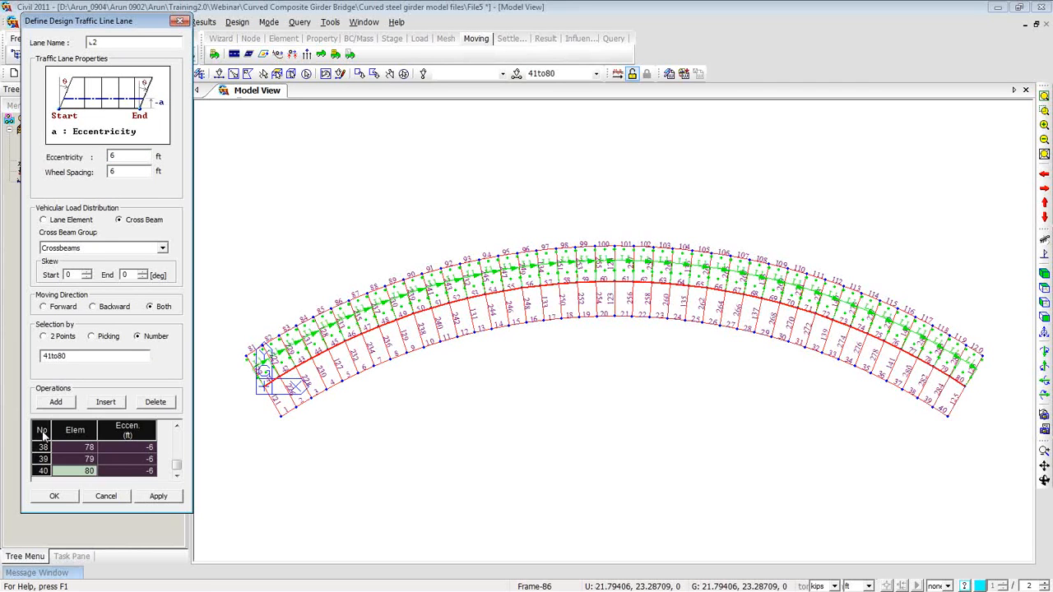
key(Delete)
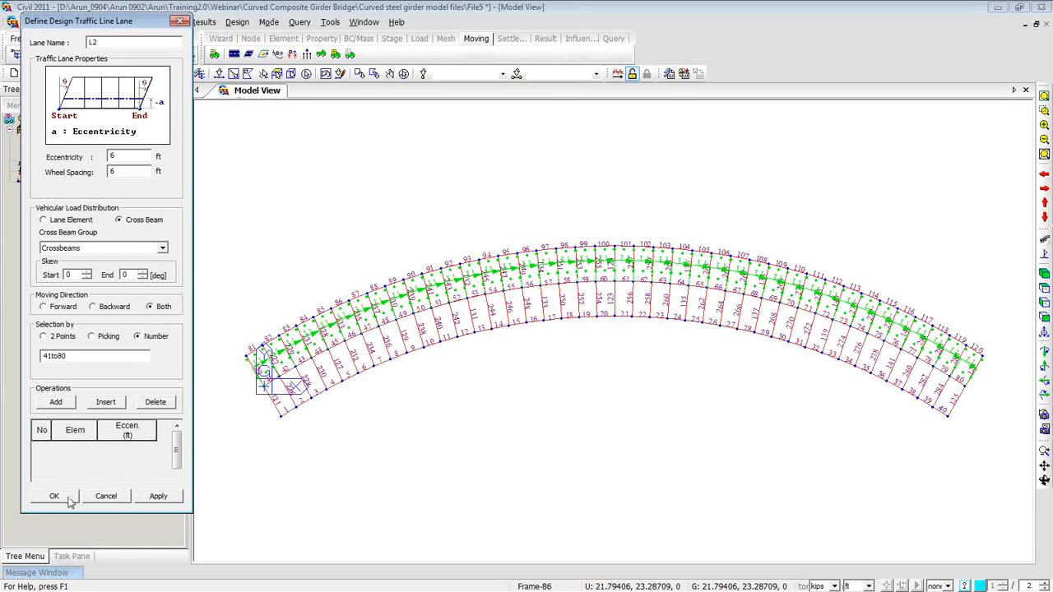
click(57, 405)
click(56, 500)
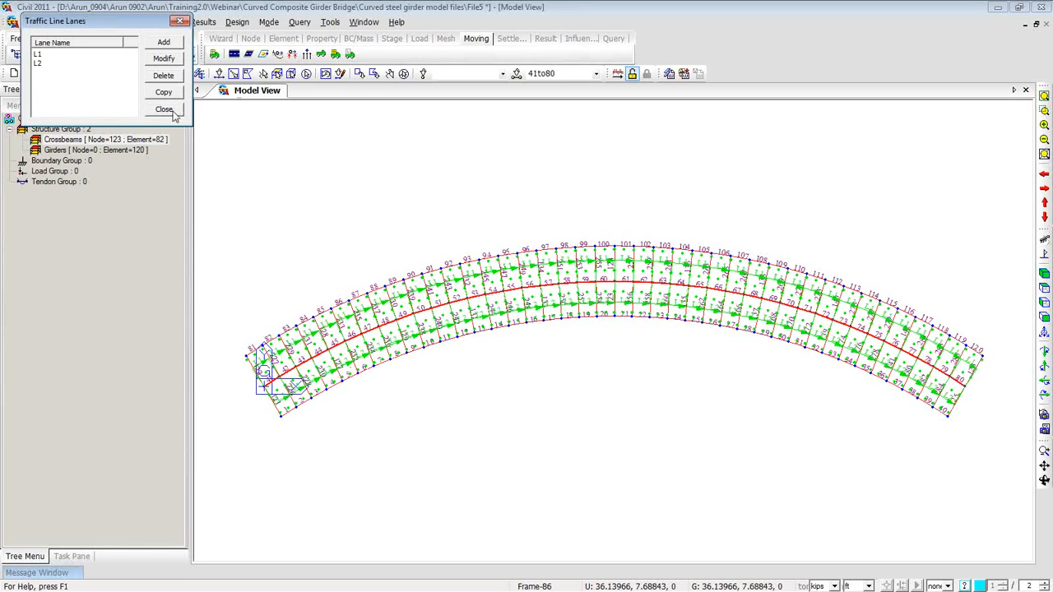
click(178, 22)
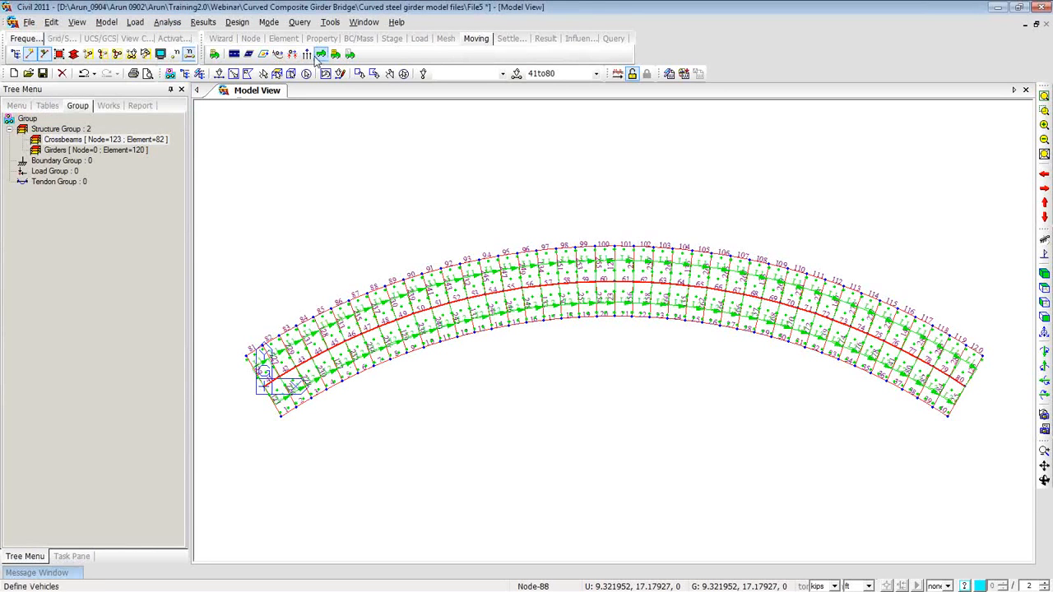
click(189, 53)
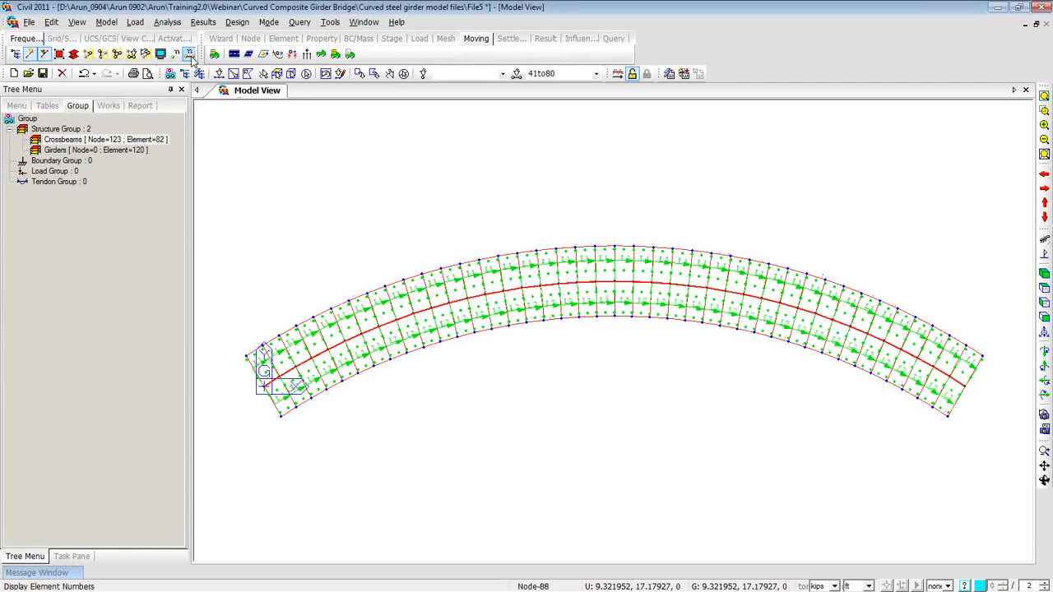
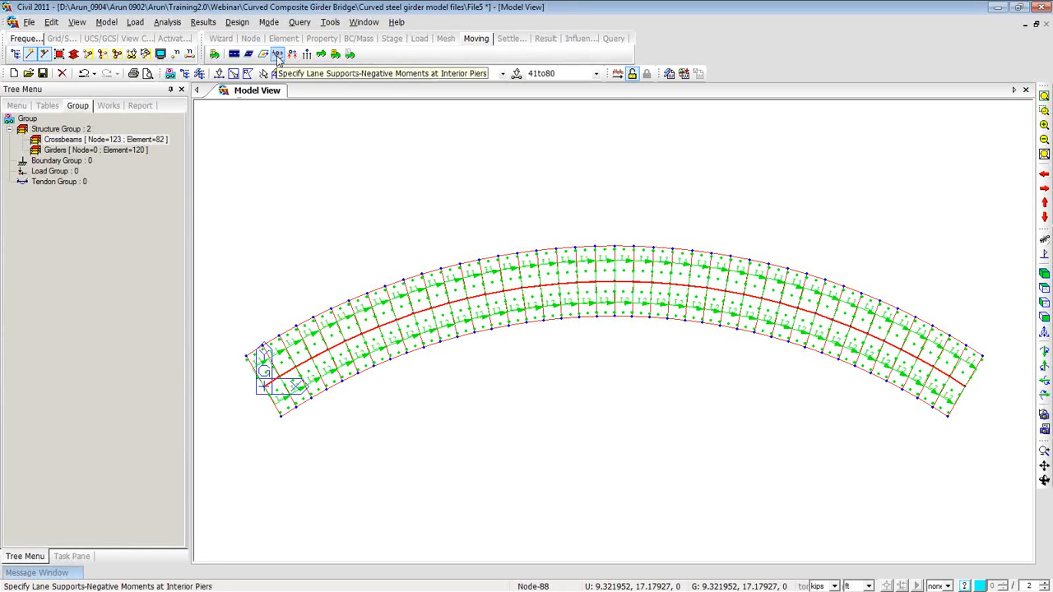
Step: Add the Girders group to the lane supports for negative moments at interior piers
click(278, 54)
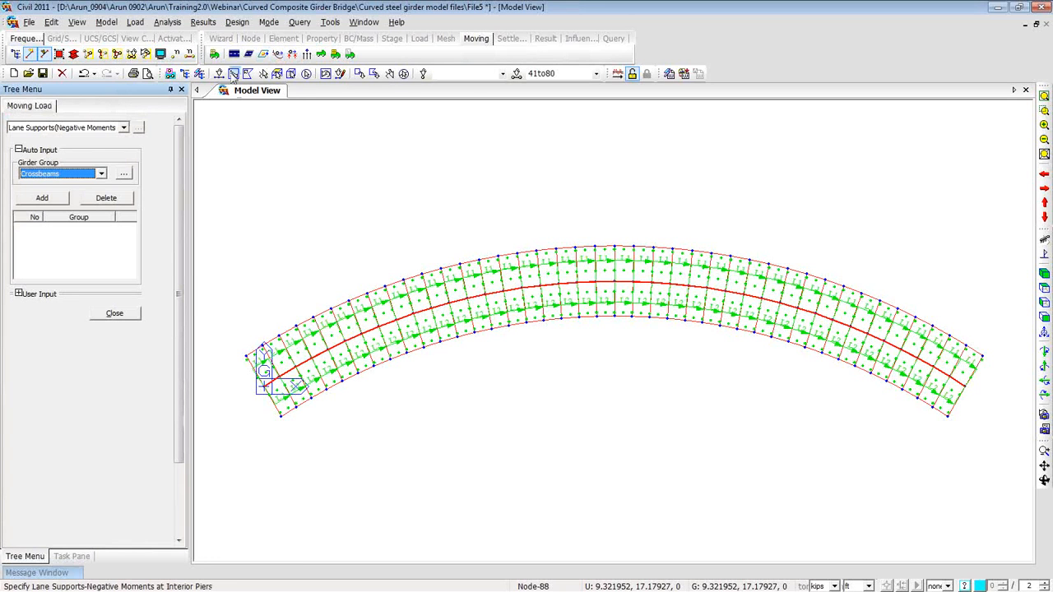
click(102, 175)
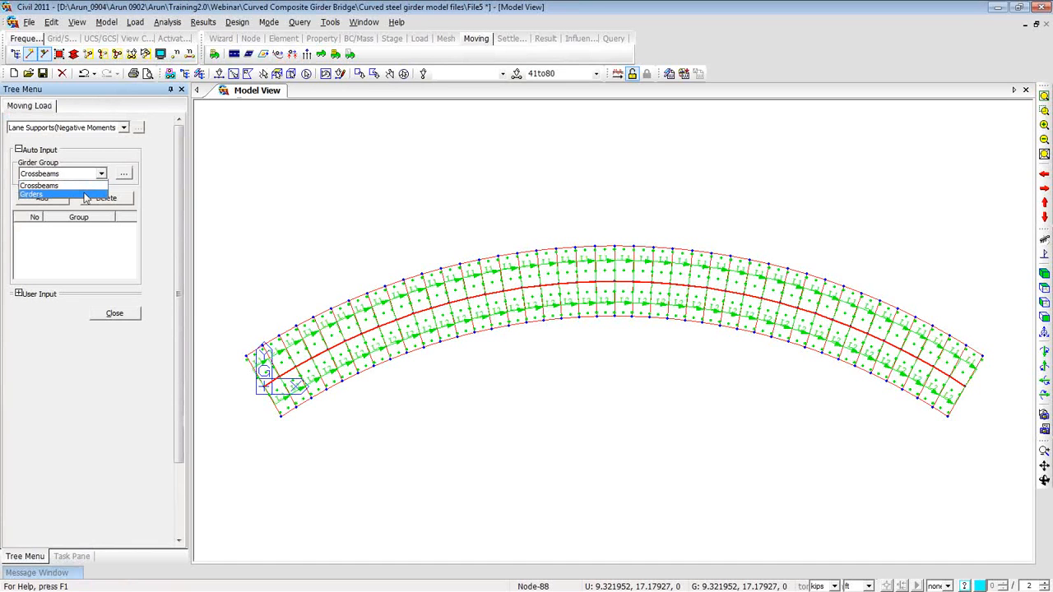
click(84, 194)
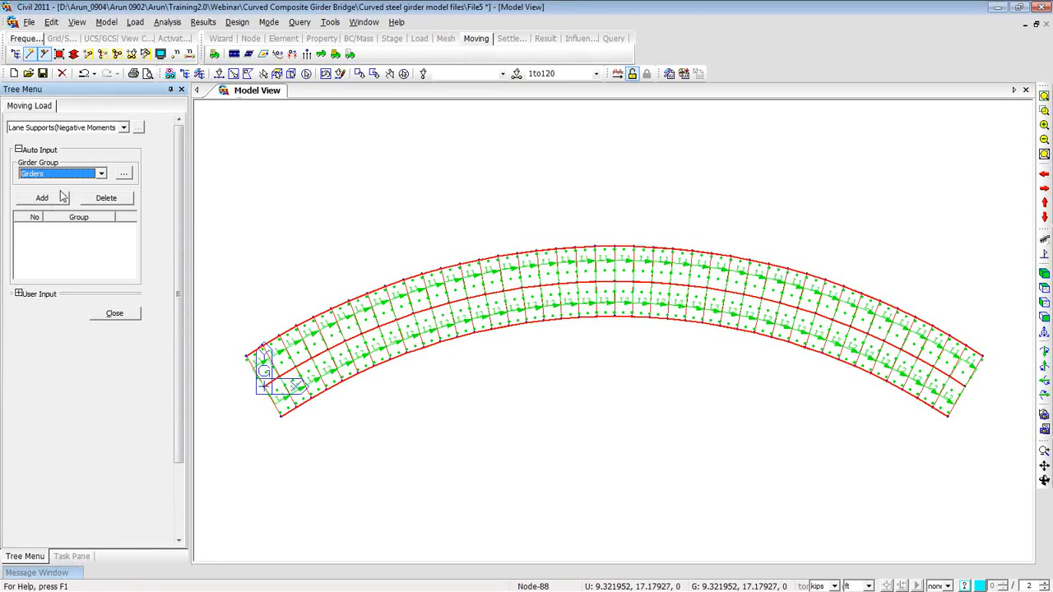
click(52, 202)
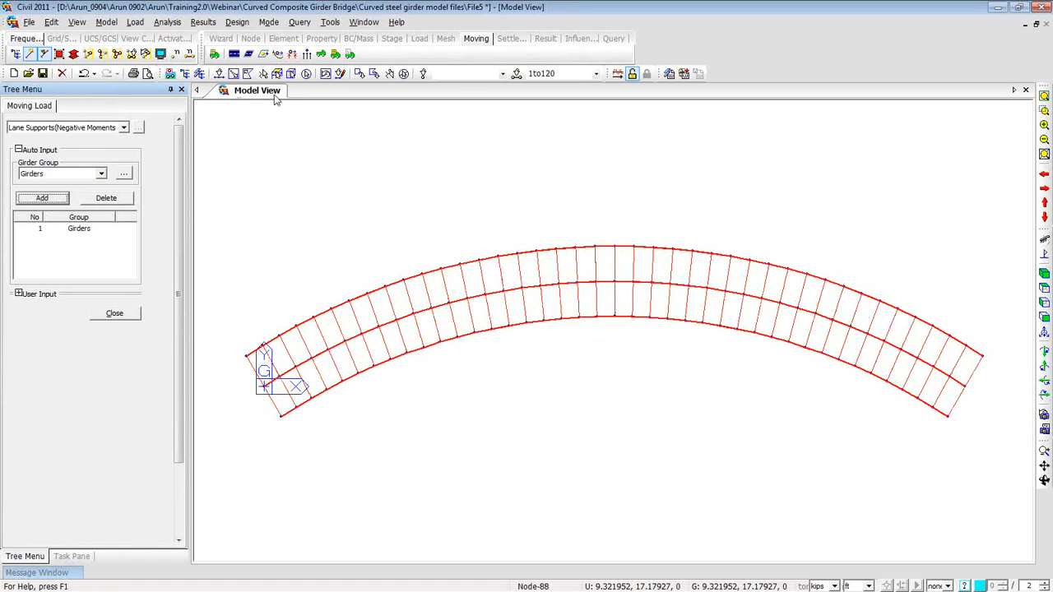
Step: Clear the selection and reactivate the entire bridge model, viewed from the side with its cross frames and pier
click(307, 74)
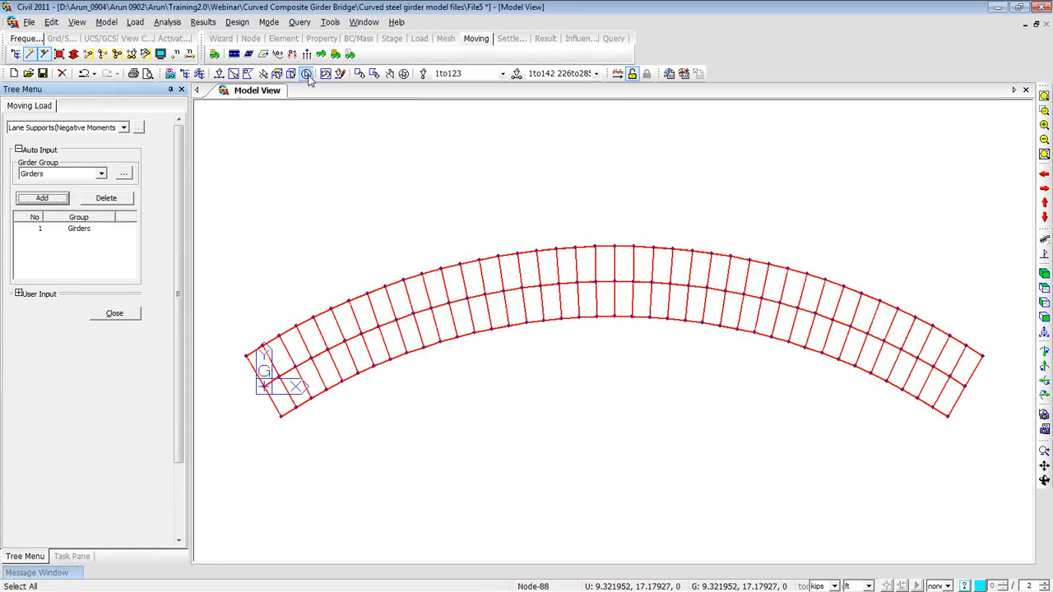
click(403, 73)
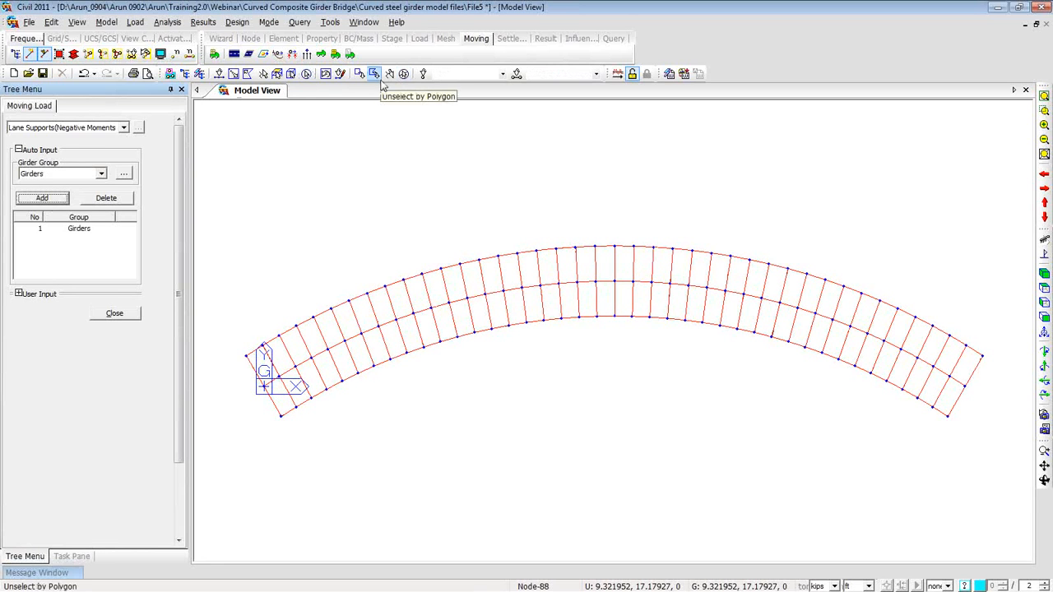
click(116, 55)
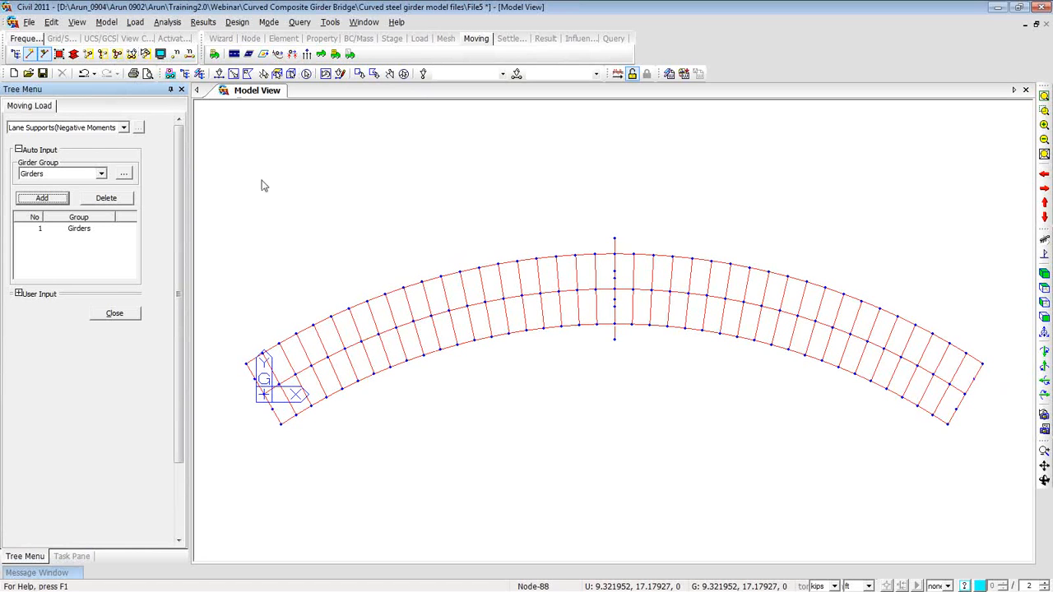
ctrl+middle_drag(461, 456, 480, 340)
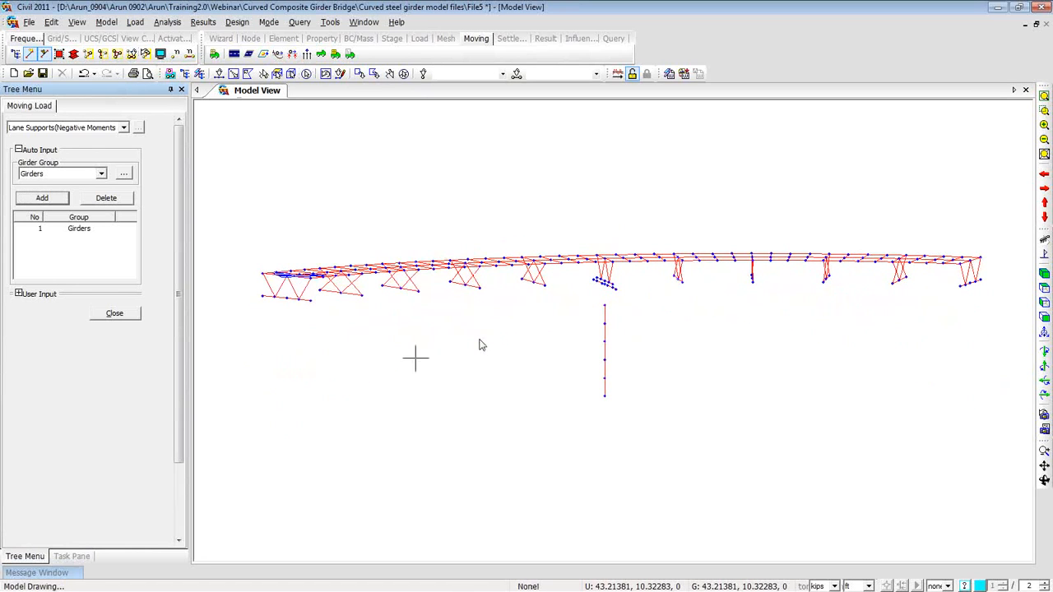
Step: Add node 175 at the base of the pier to the lane supports for reactions at interior piers
click(292, 54)
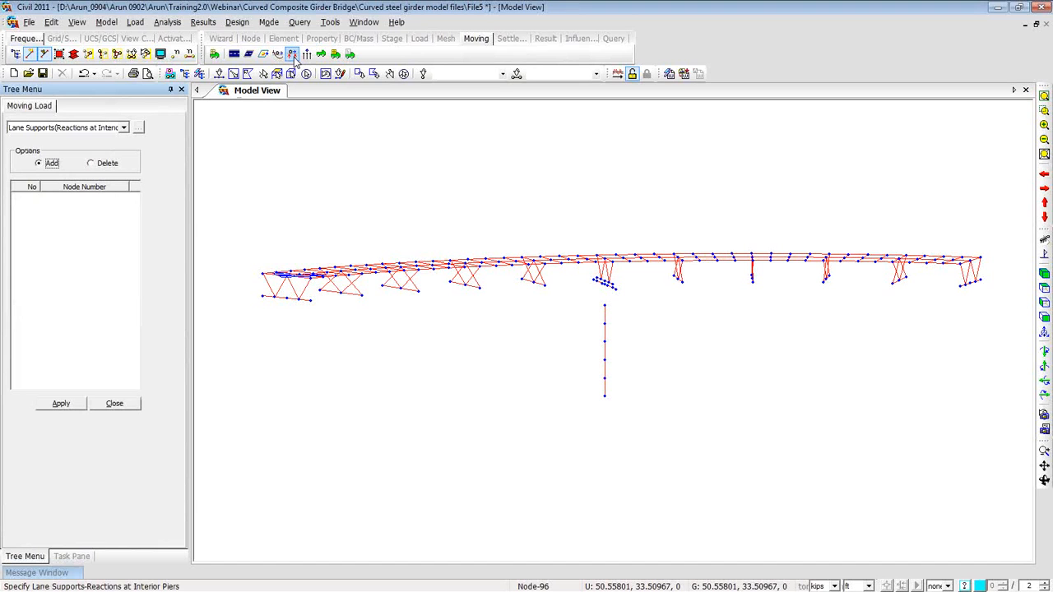
click(219, 74)
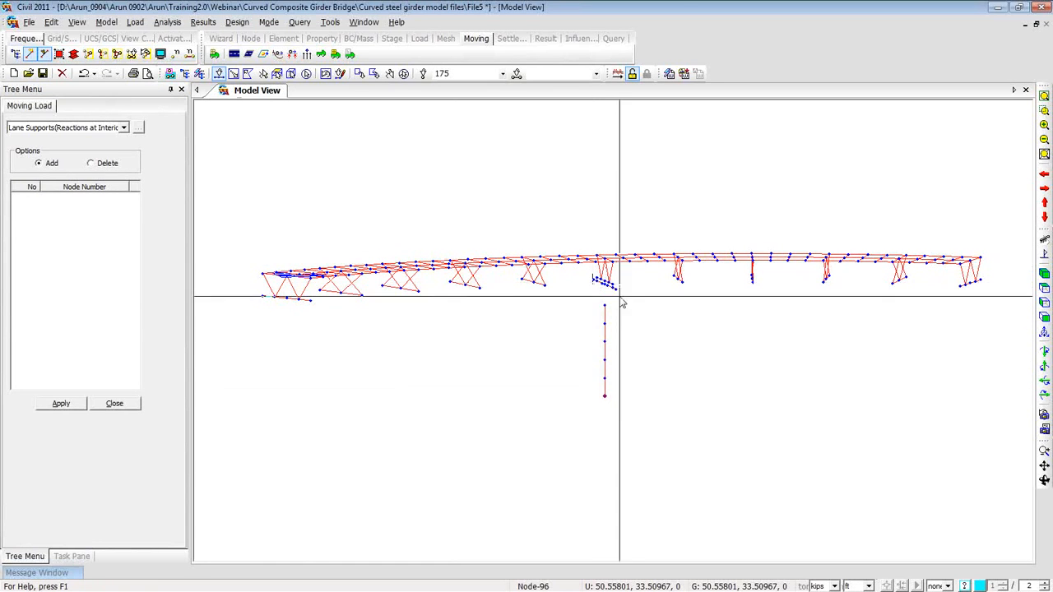
click(61, 404)
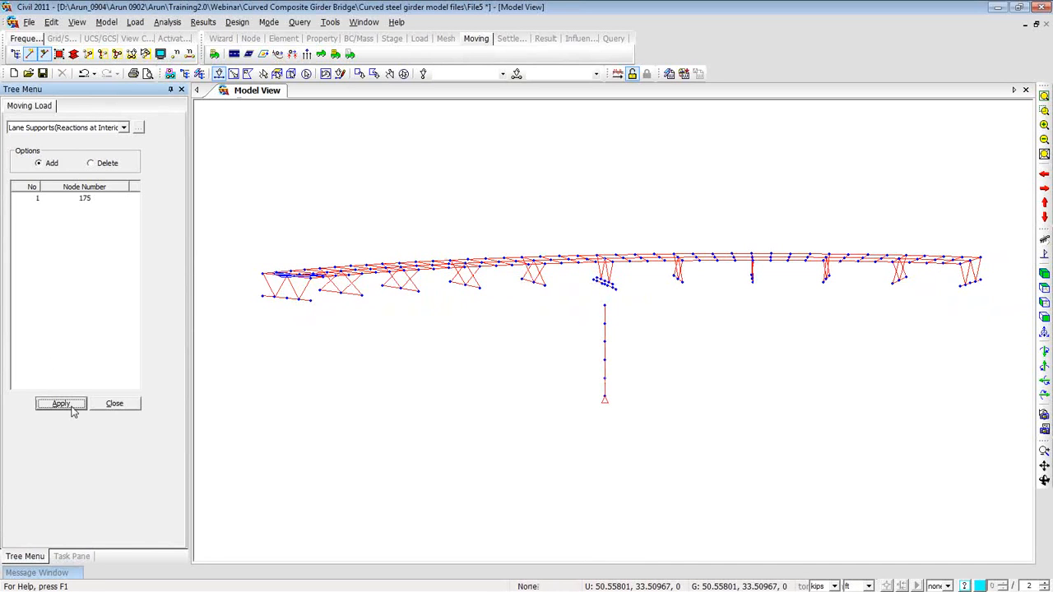
click(119, 404)
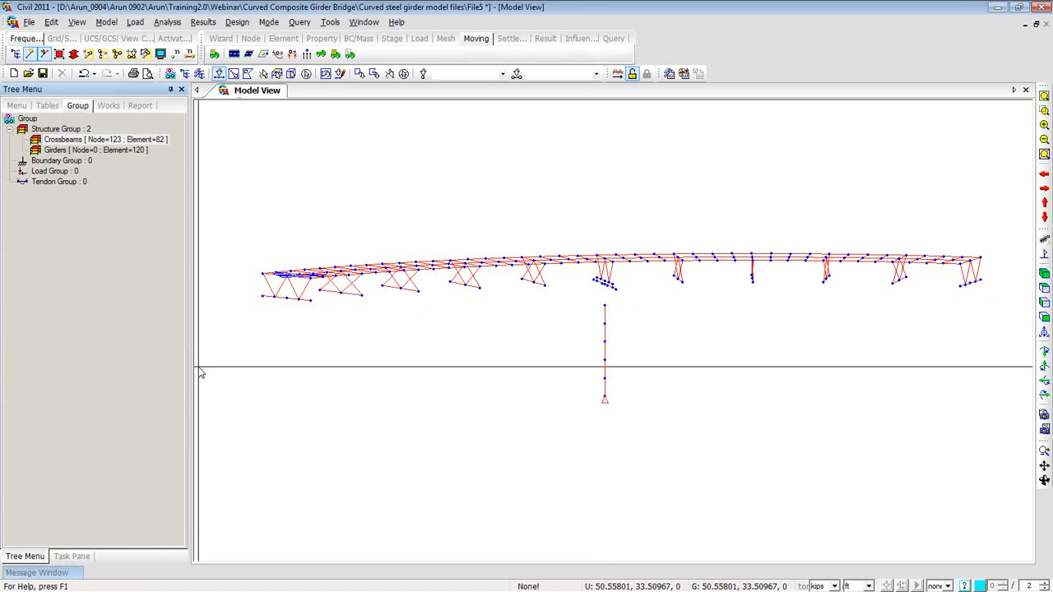
Step: Add the AASHTO LRFD standard vehicle HL-93TRK with a dynamic load allowance of 33%
click(320, 55)
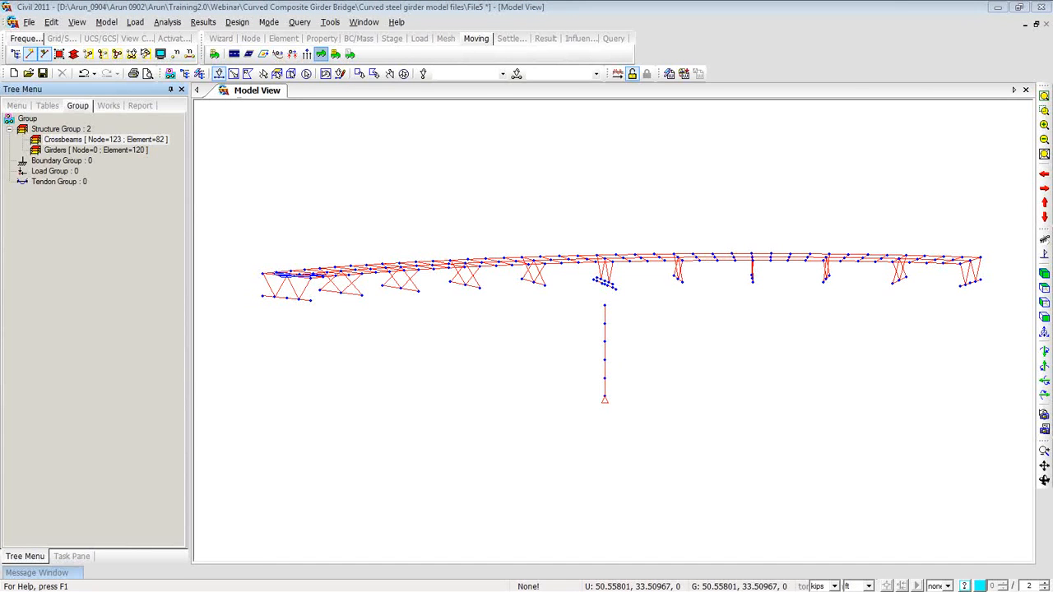
drag(254, 126, 208, 100)
click(380, 126)
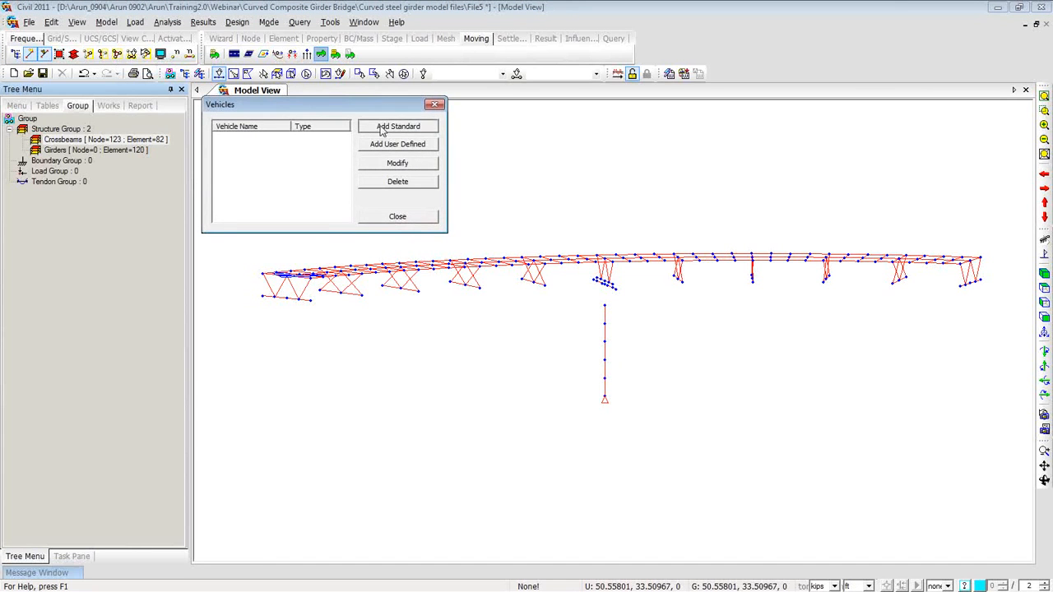
drag(317, 19, 578, 108)
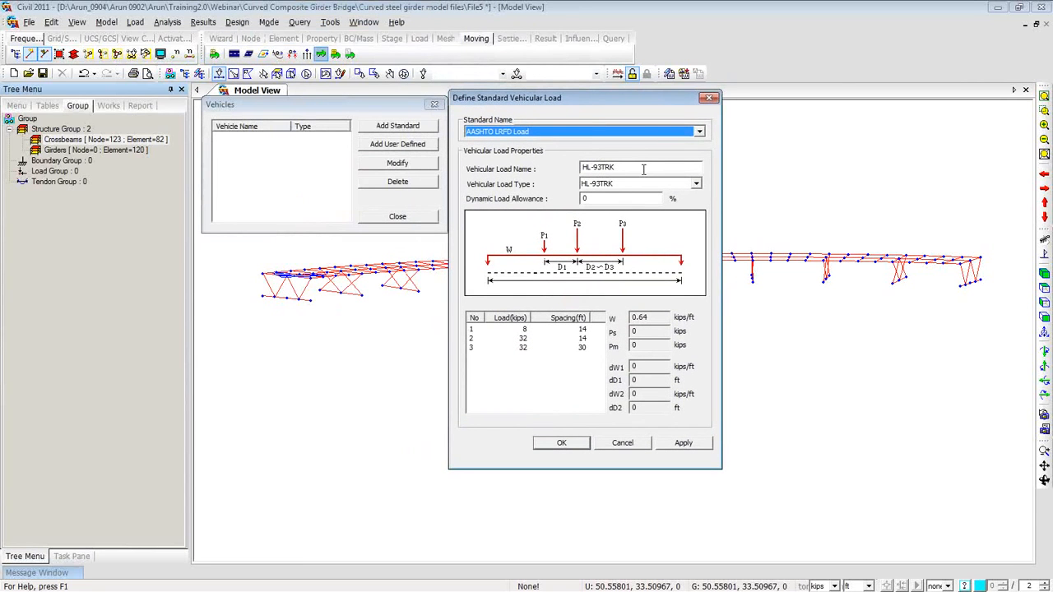
double_click(610, 197)
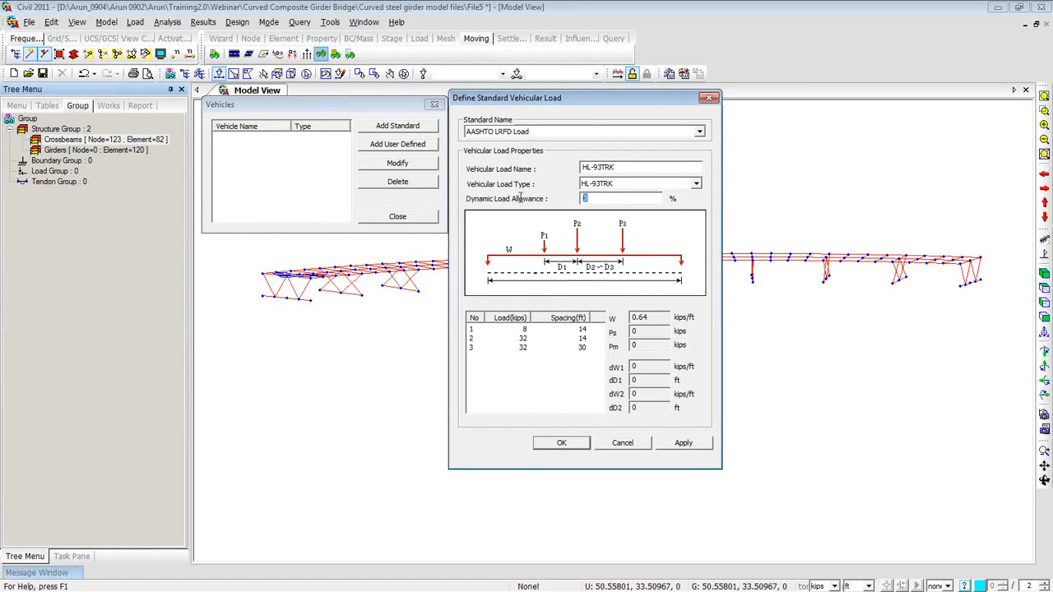
text(33)
click(708, 444)
Step: Add the standard vehicle HL-93TDM with the same 33% dynamic load allowance and finish the vehicle definitions
click(696, 183)
click(684, 204)
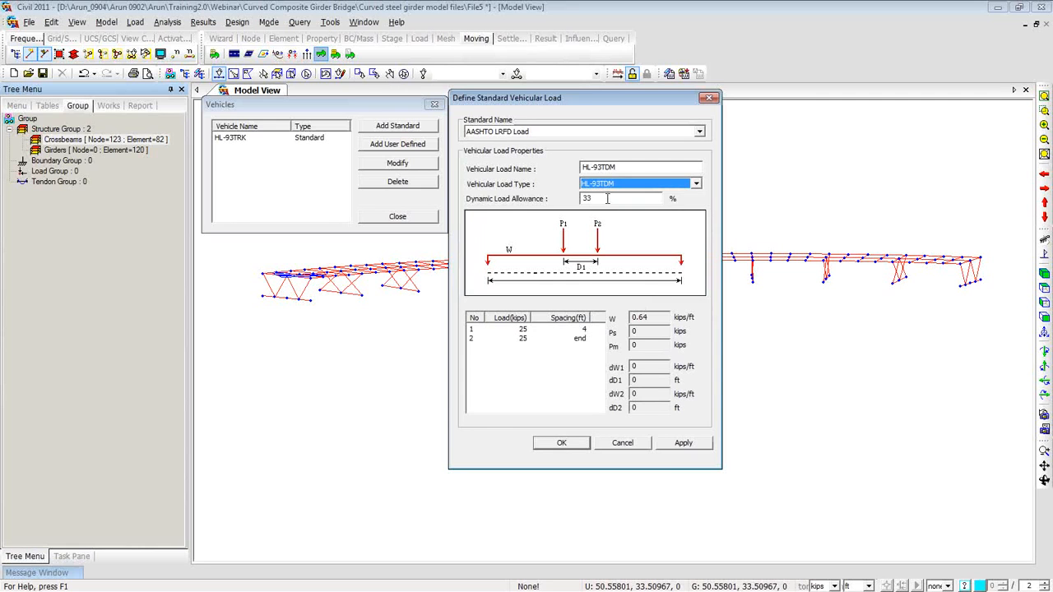
click(562, 444)
click(396, 218)
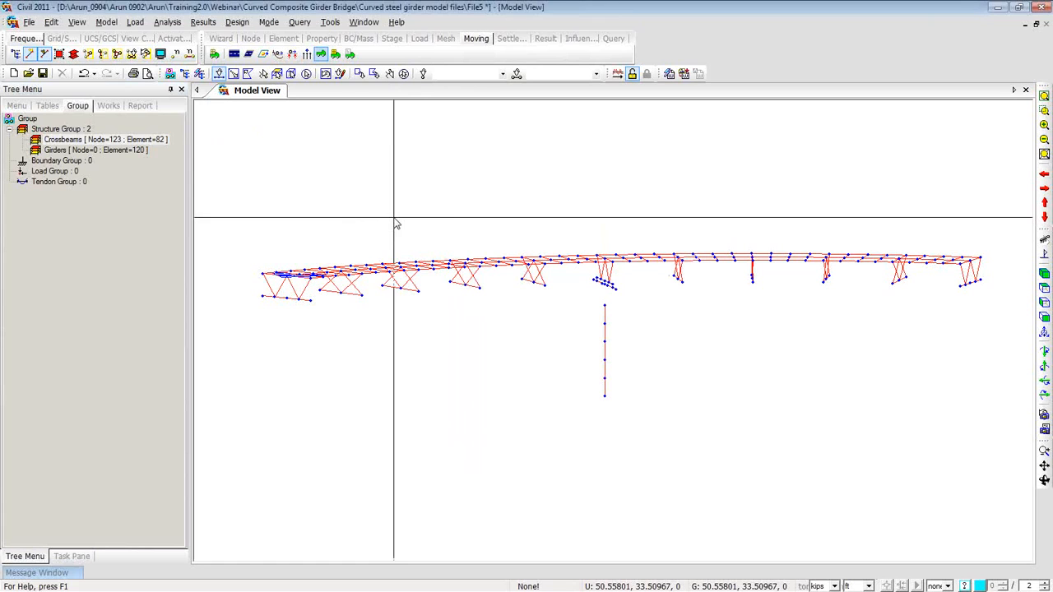
Step: Create a vehicle class named HL 93 containing the HL-93TDM and HL-93TRK vehicle loads
click(336, 54)
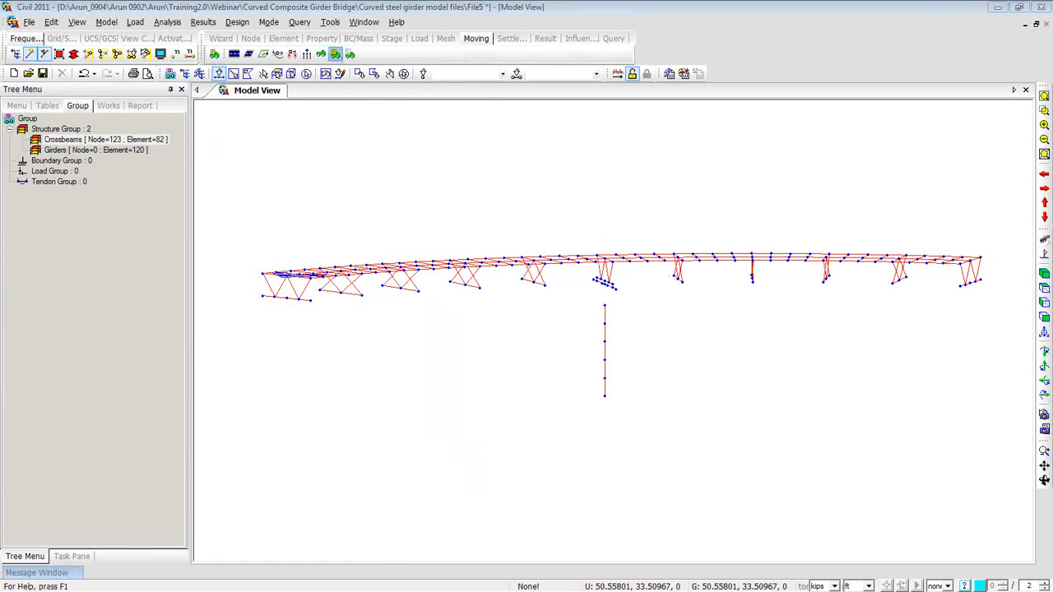
drag(170, 71, 322, 107)
click(404, 131)
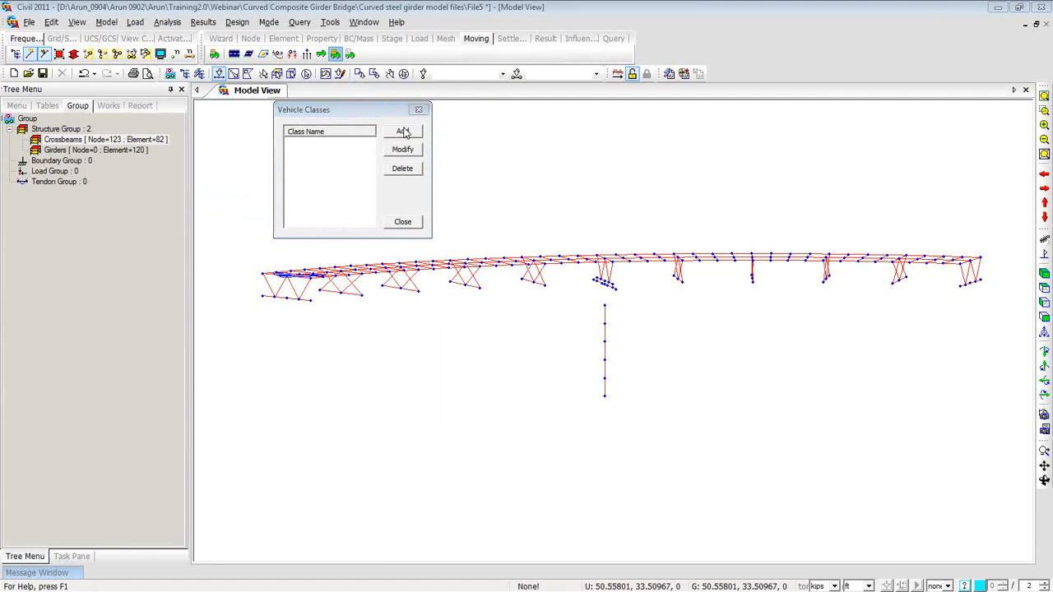
drag(707, 301, 555, 111)
click(556, 129)
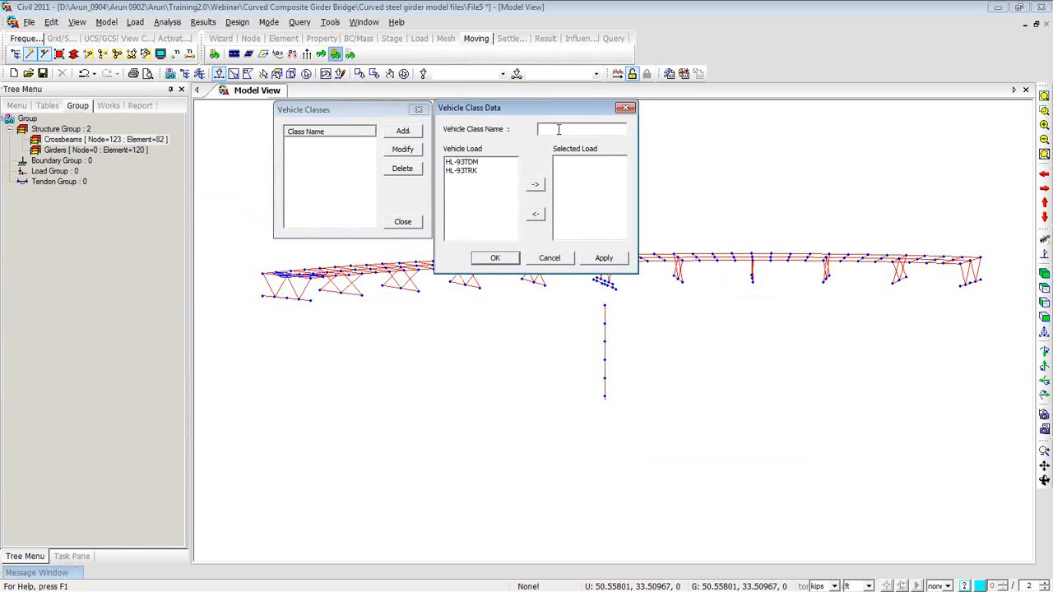
text(V)
text(HL)
drag(468, 162, 475, 170)
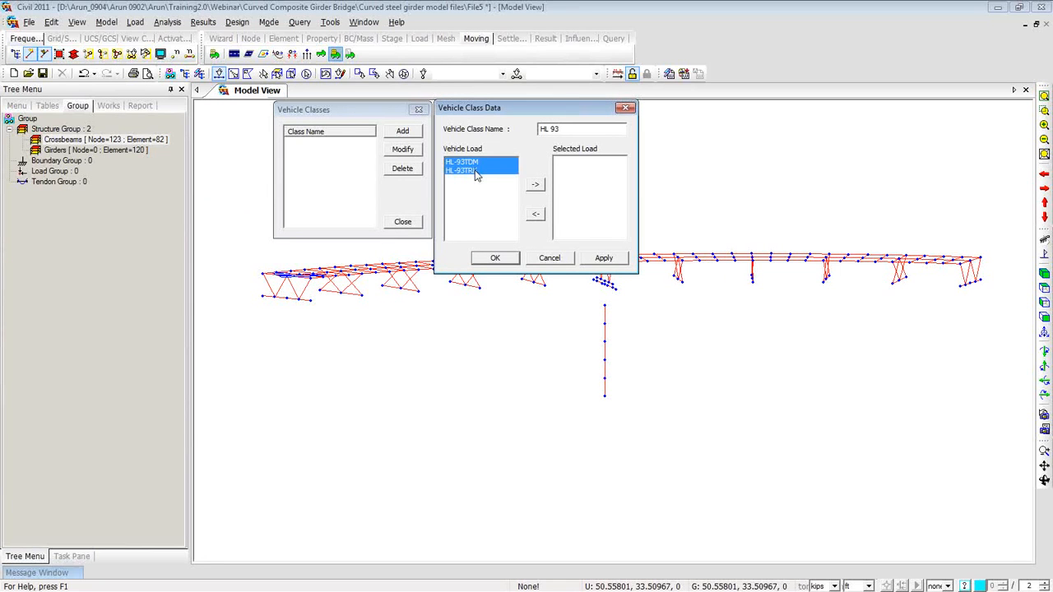
click(535, 184)
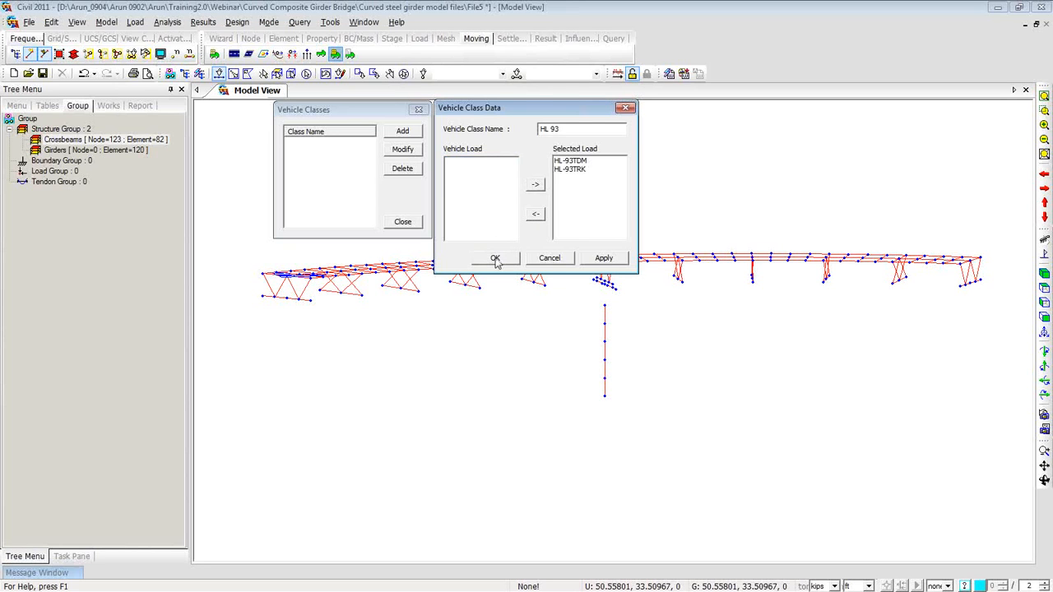
click(496, 259)
click(403, 222)
Step: Start a new moving load case and name it MVL
click(351, 54)
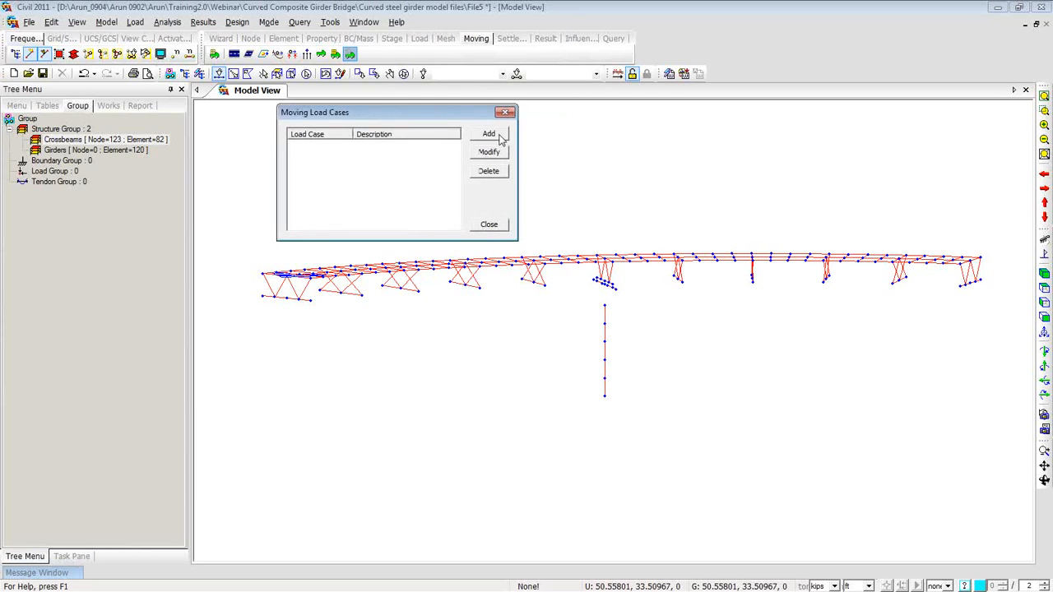
click(491, 135)
text(H)
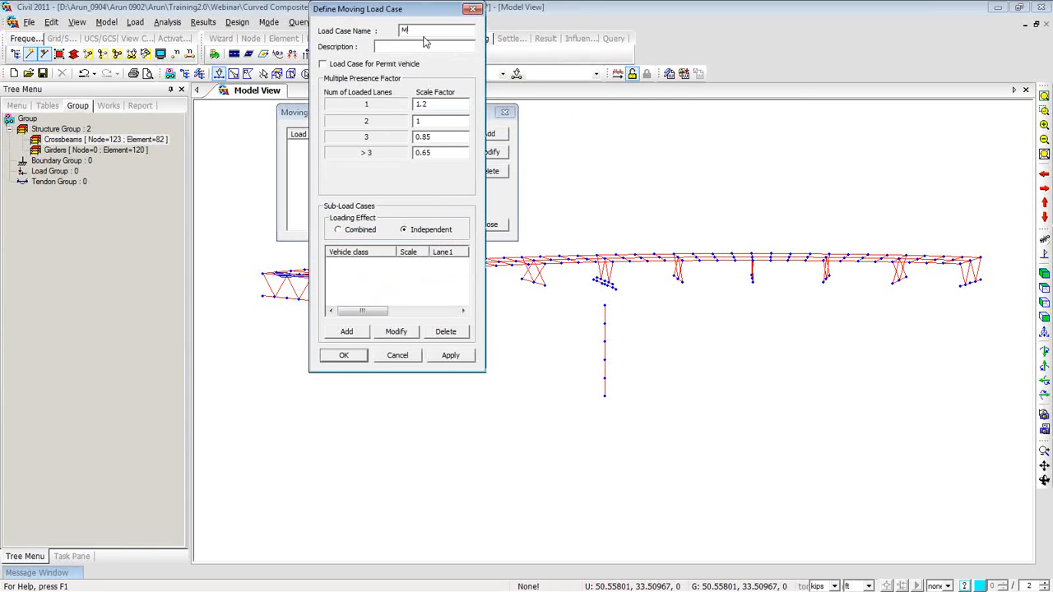
text(VL)
Step: Add a sub-load case for vehicle class HL 93 with at most 2 loaded lanes on L1 and L2, and save the load case
click(350, 330)
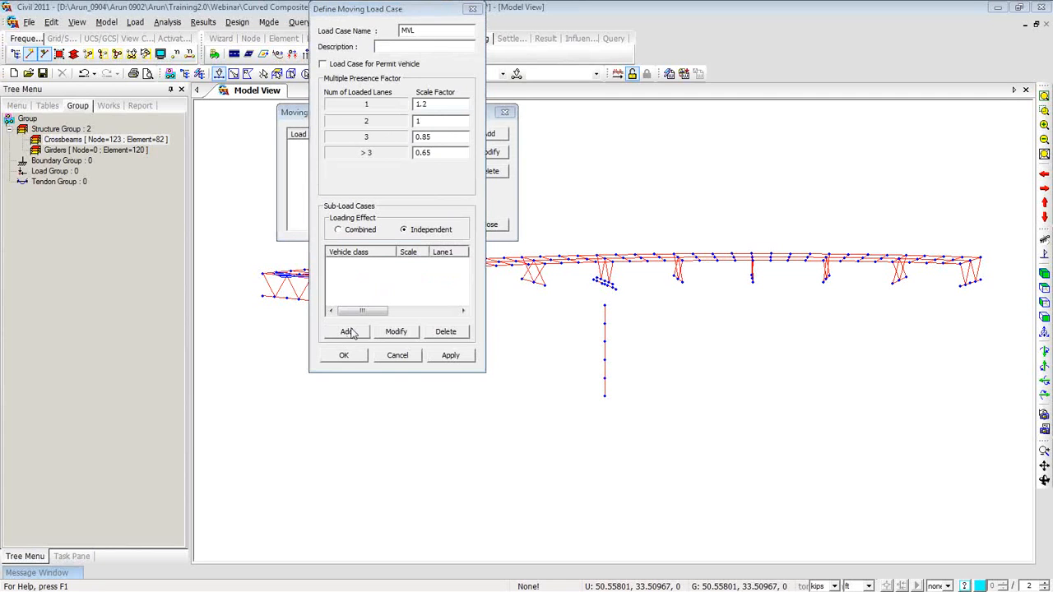
drag(426, 68, 694, 87)
double_click(723, 171)
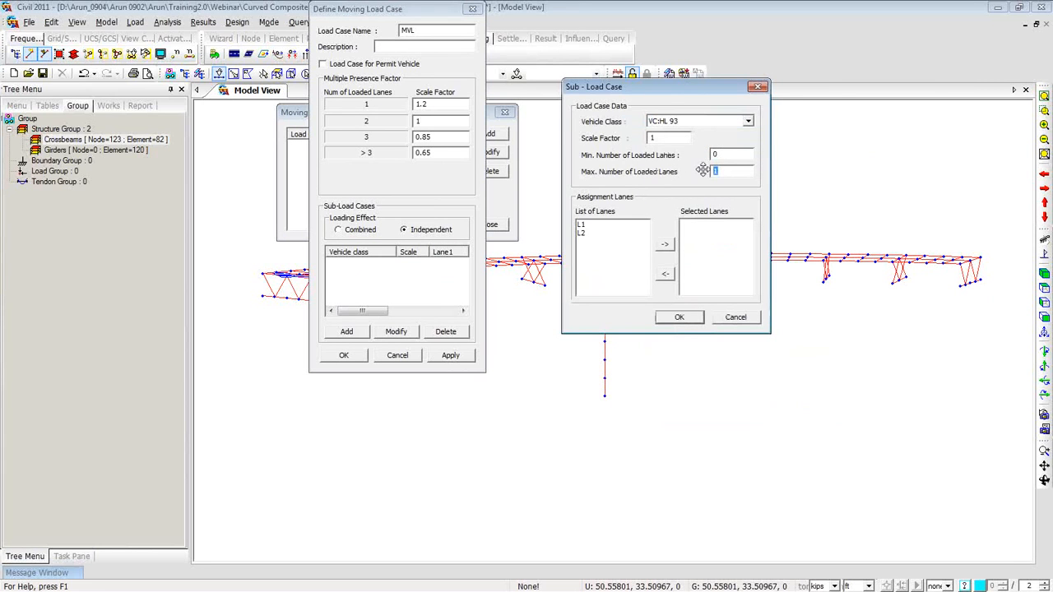
text(2)
drag(603, 226, 607, 235)
click(664, 247)
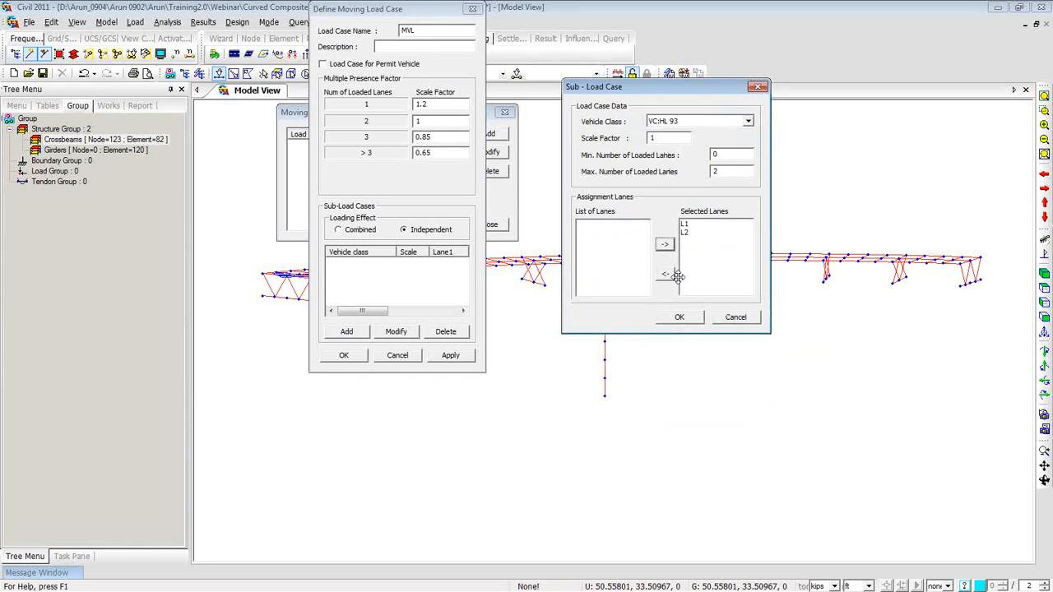
click(681, 318)
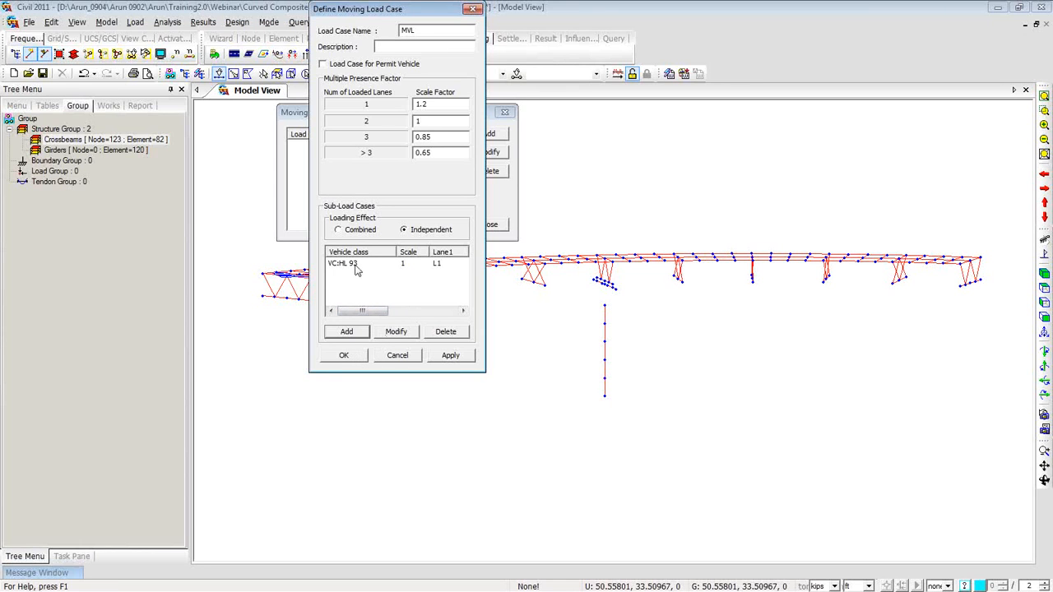
click(344, 357)
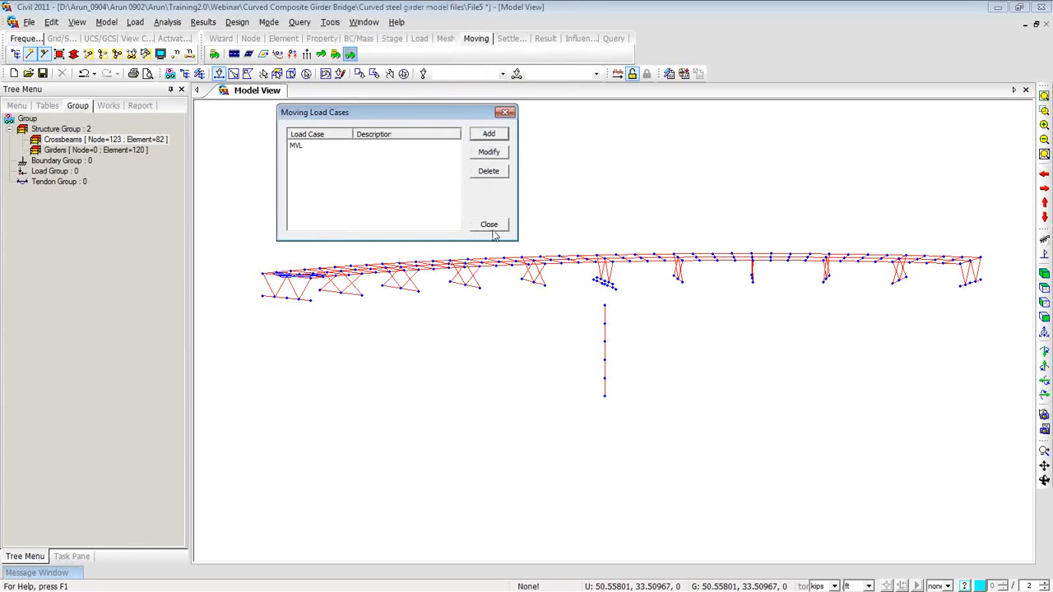
click(494, 230)
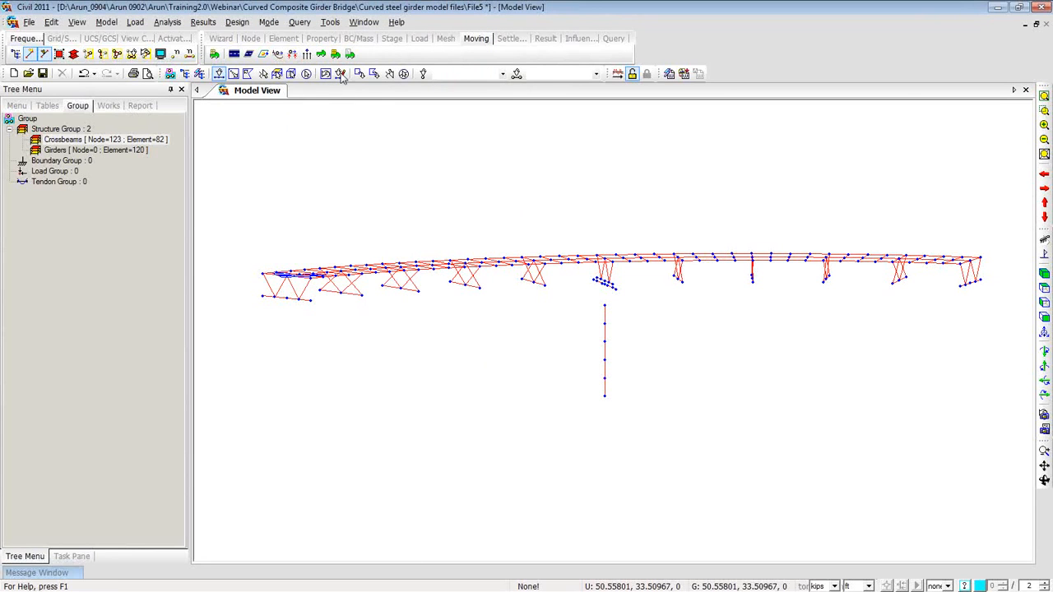
Step: Define the moving load analysis control data with Normal + Concurrent Force as the frame analysis results
click(110, 106)
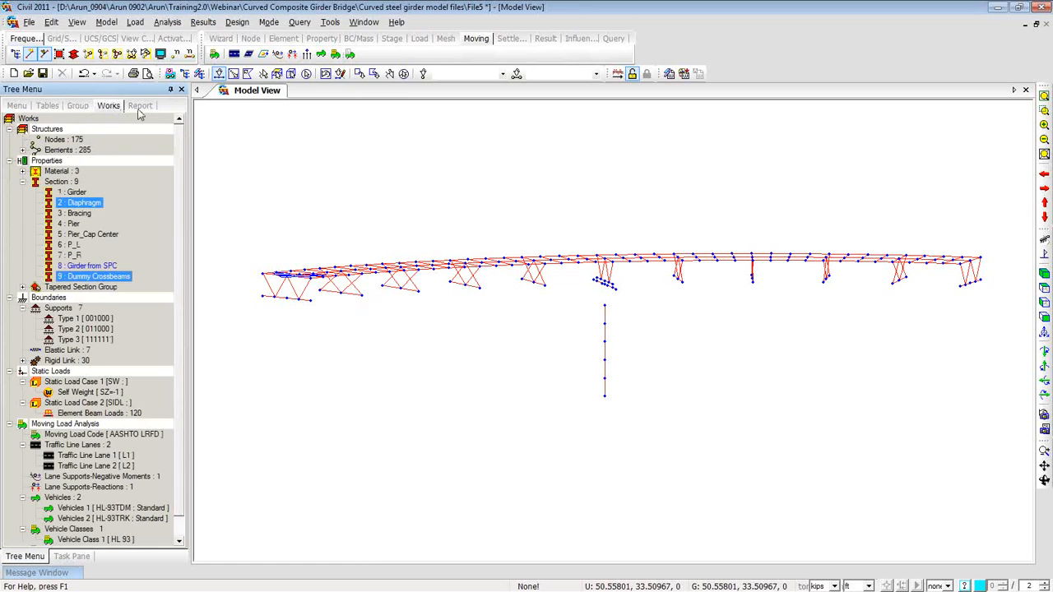
click(167, 23)
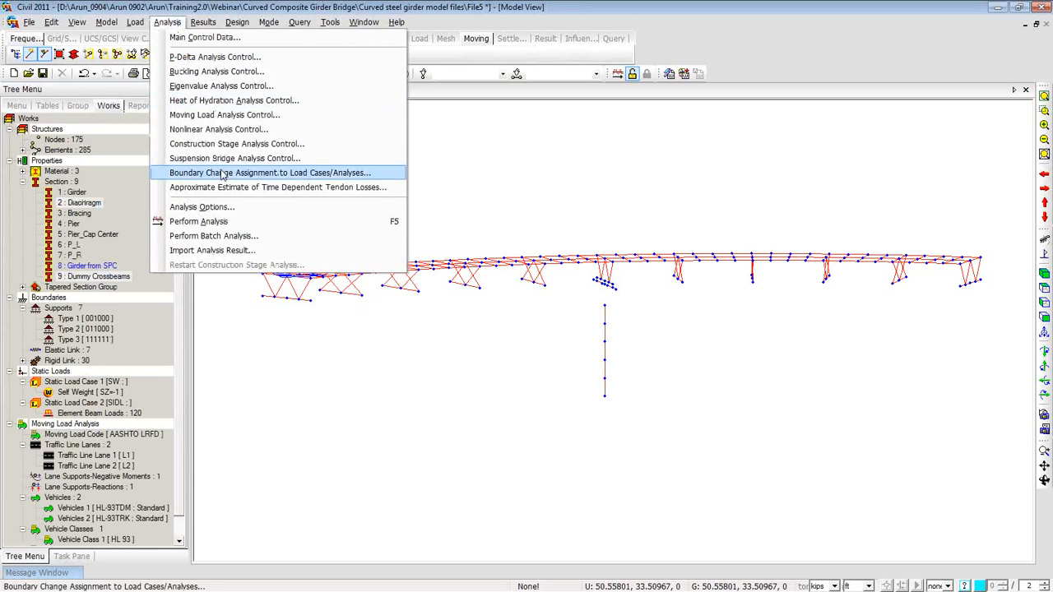
click(228, 117)
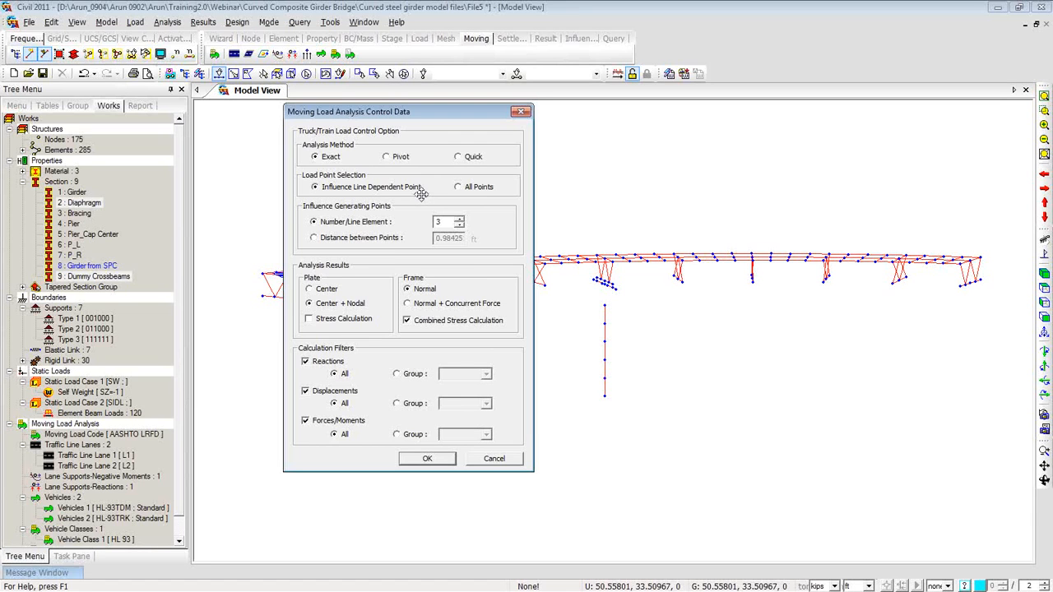
click(408, 304)
click(427, 459)
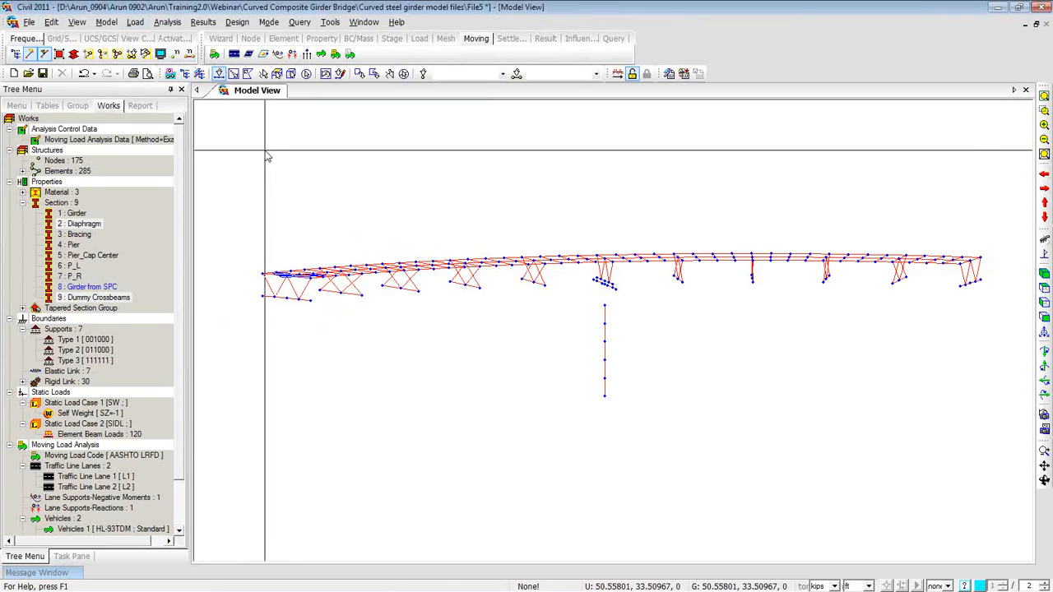
Step: Set the structure type to convert self-weight into masses in X, Y, Z and to consider off-diagonal masses
click(107, 23)
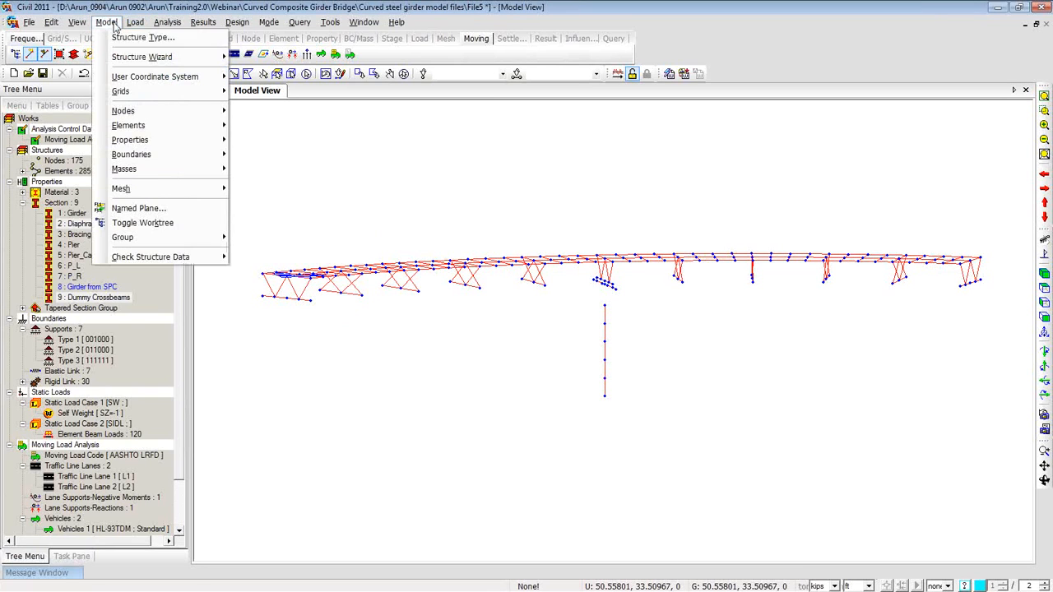
click(124, 39)
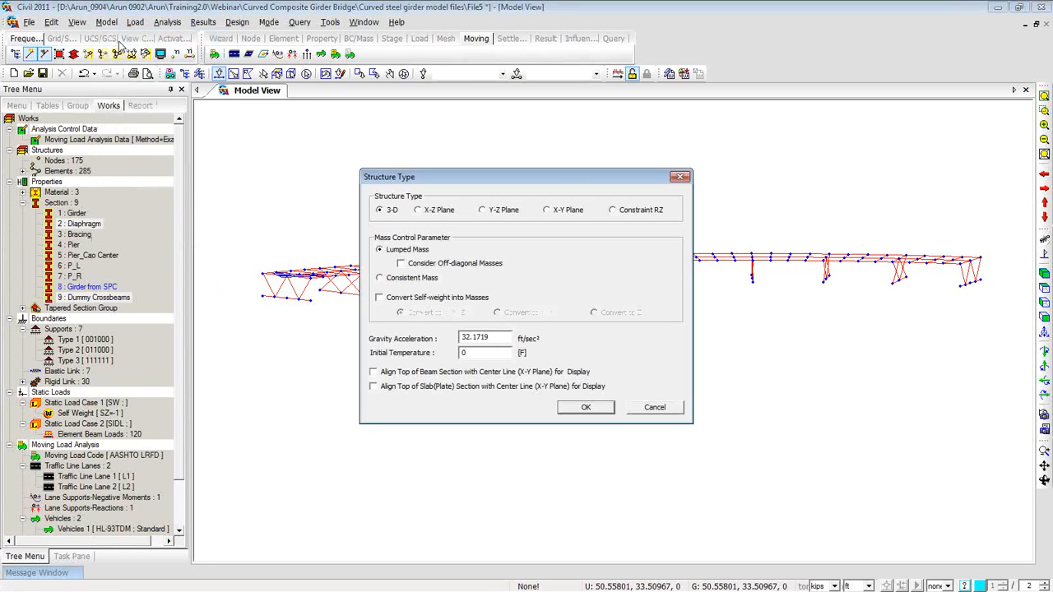
click(379, 299)
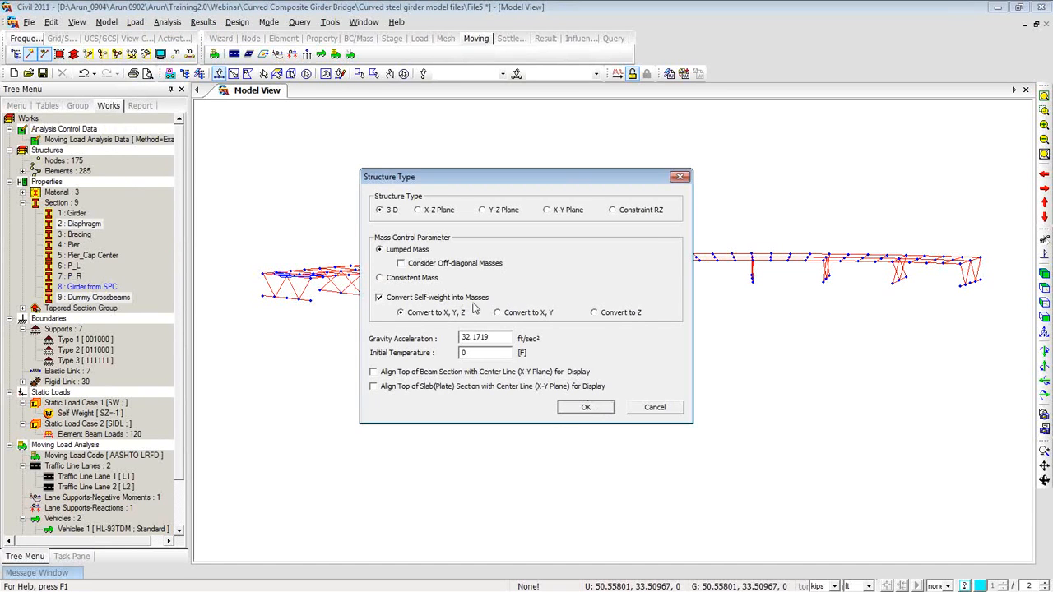
click(401, 264)
click(583, 408)
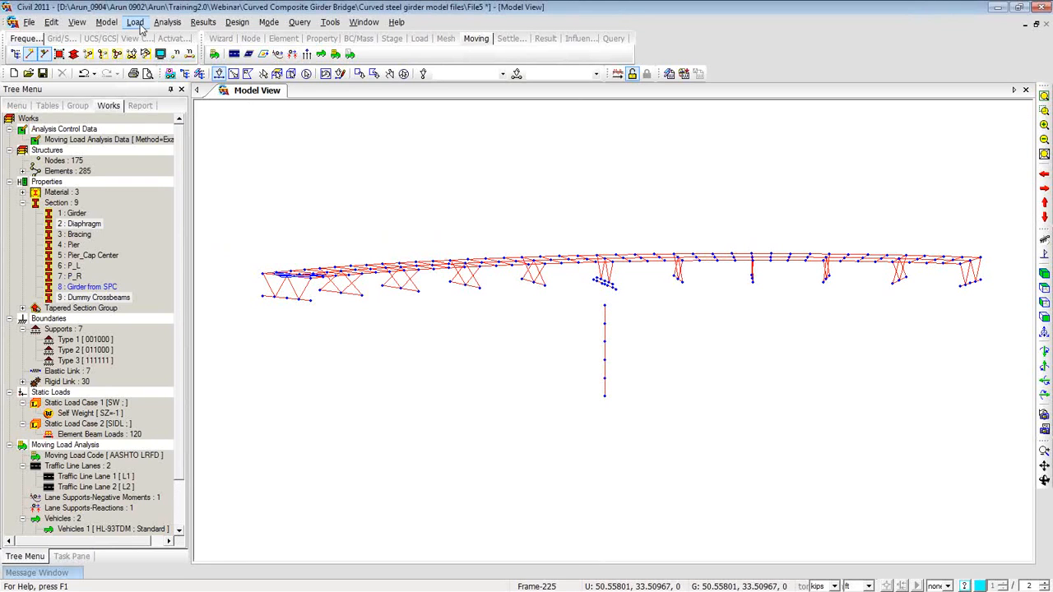
Step: Convert the SIDL load case to masses in X, Y, Z with a scale factor of 1
click(108, 23)
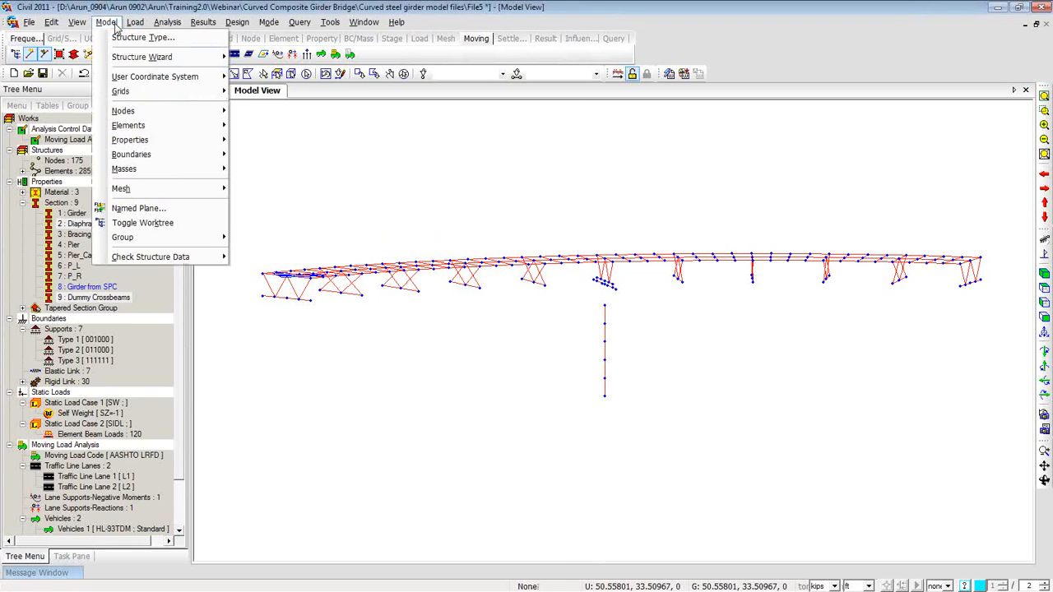
mouse_move(129, 171)
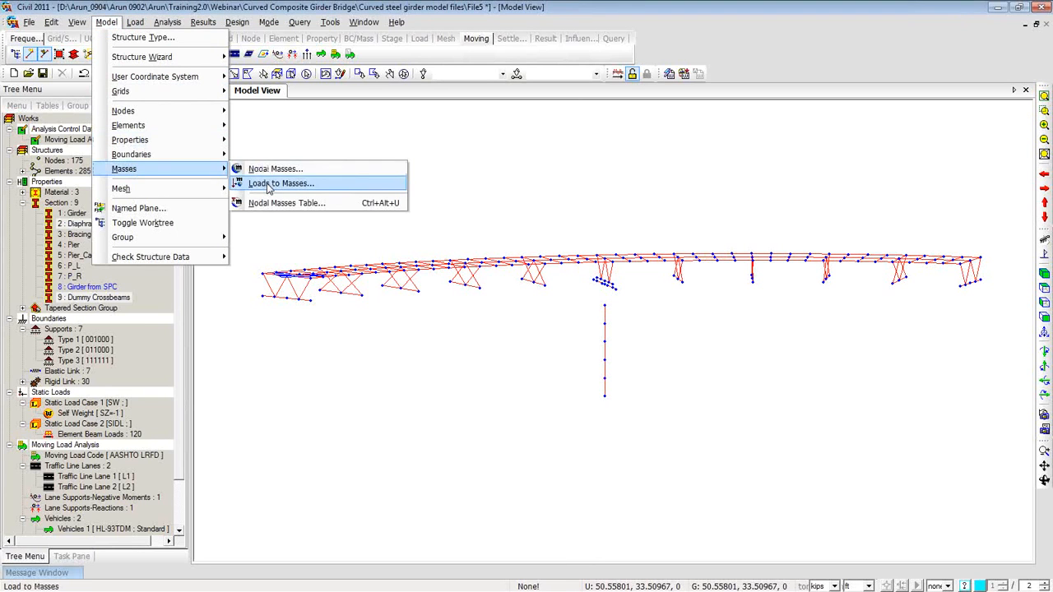
click(267, 183)
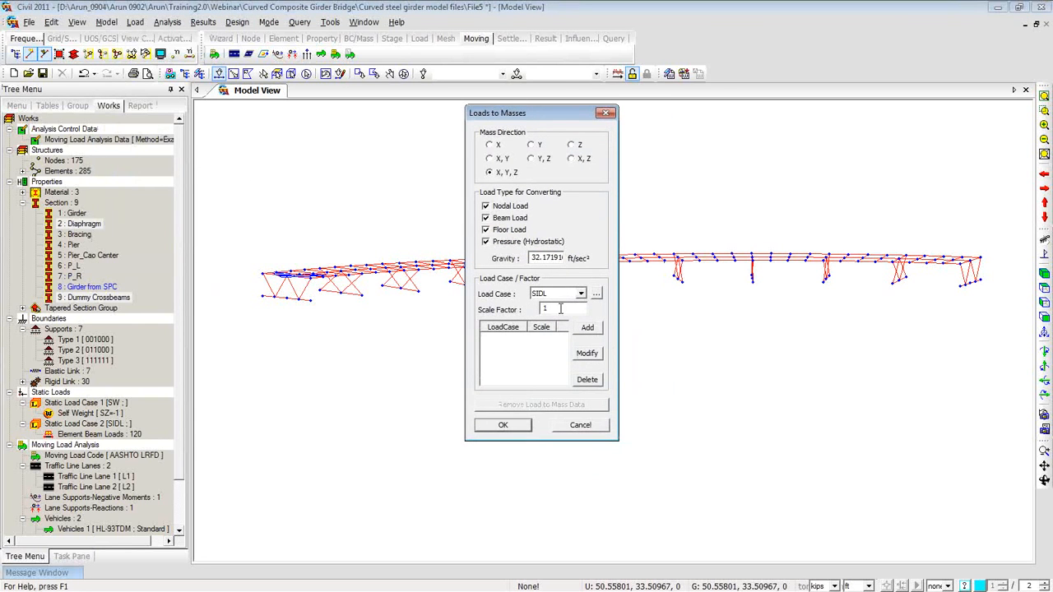
click(589, 329)
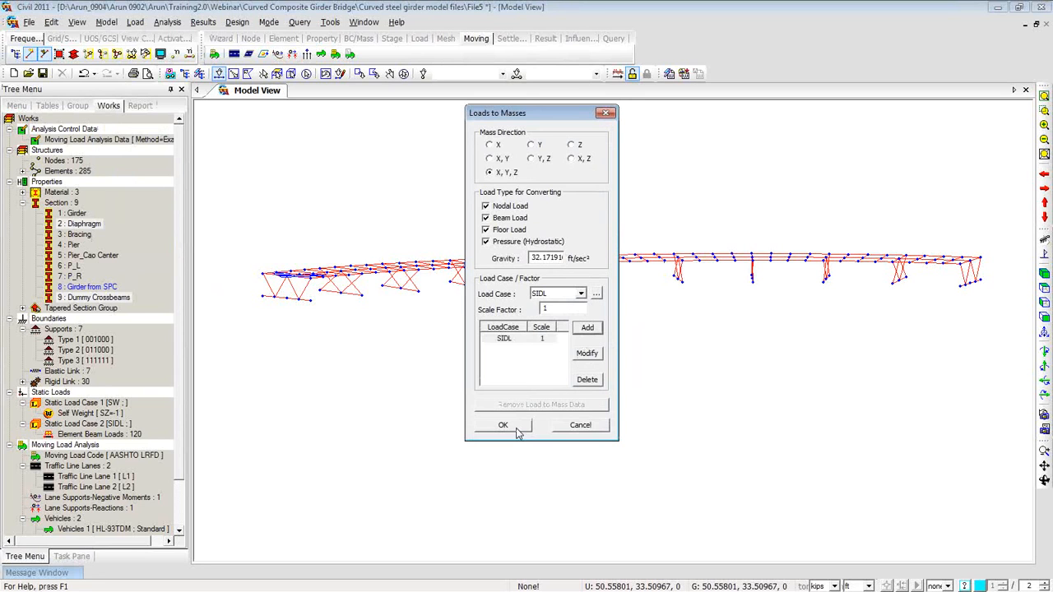
click(503, 426)
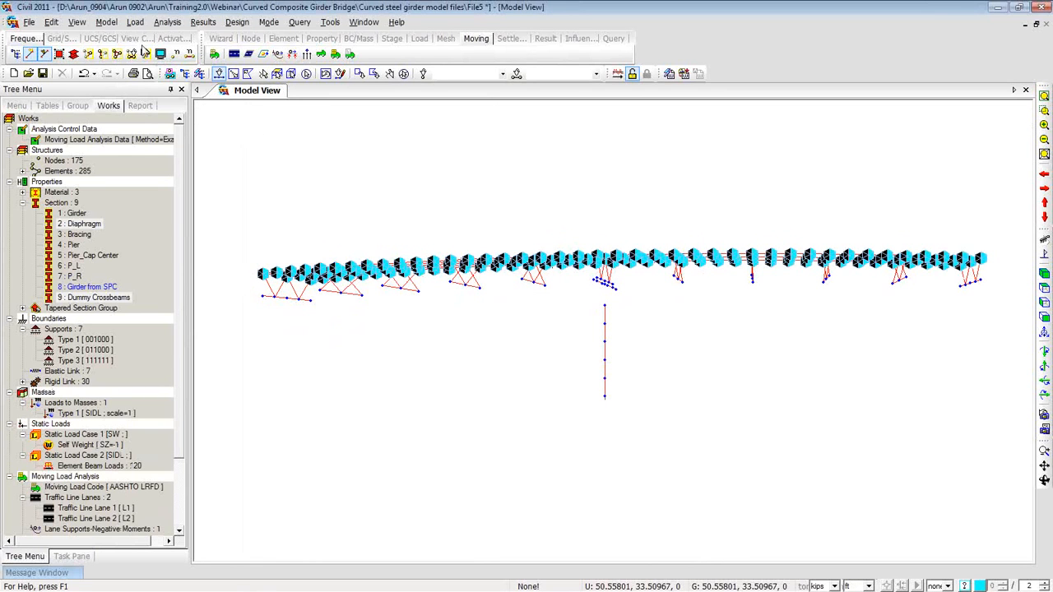
Step: Start a new response spectrum function and import its spectral data from the file RS.spd
right_click(252, 145)
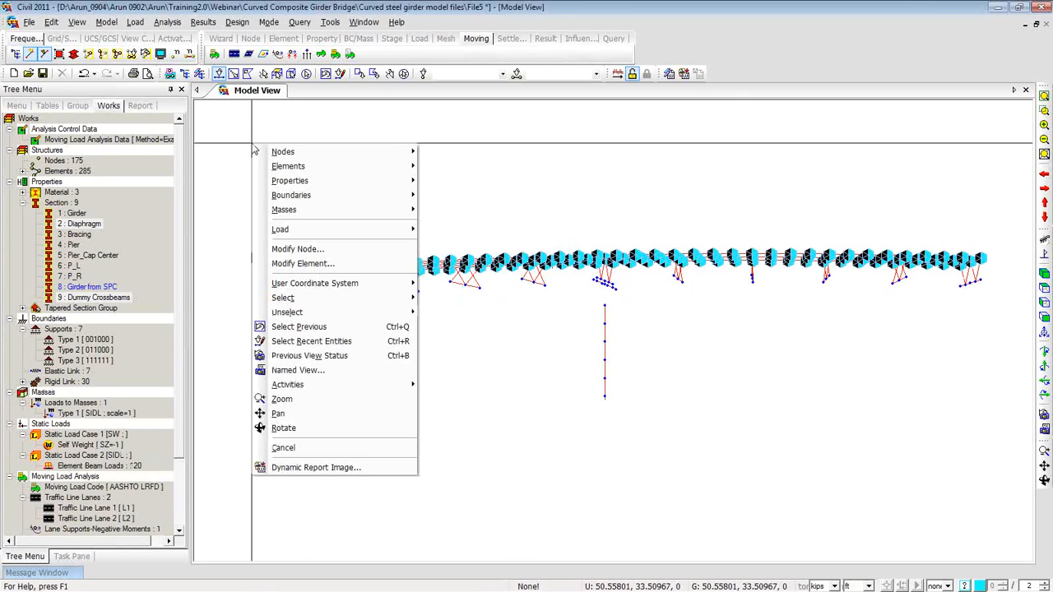
mouse_move(362, 229)
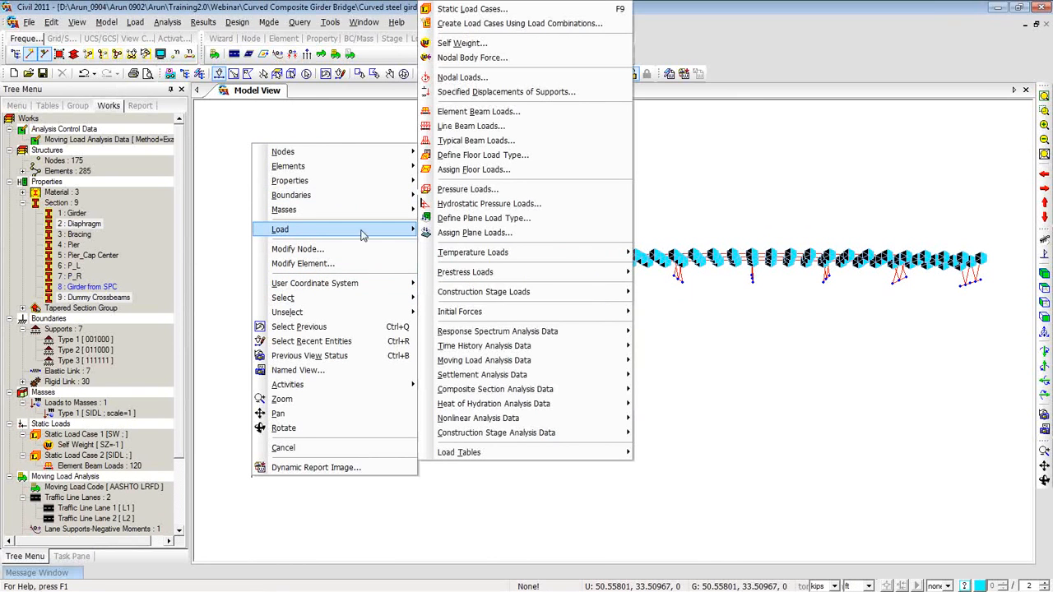
mouse_move(460, 333)
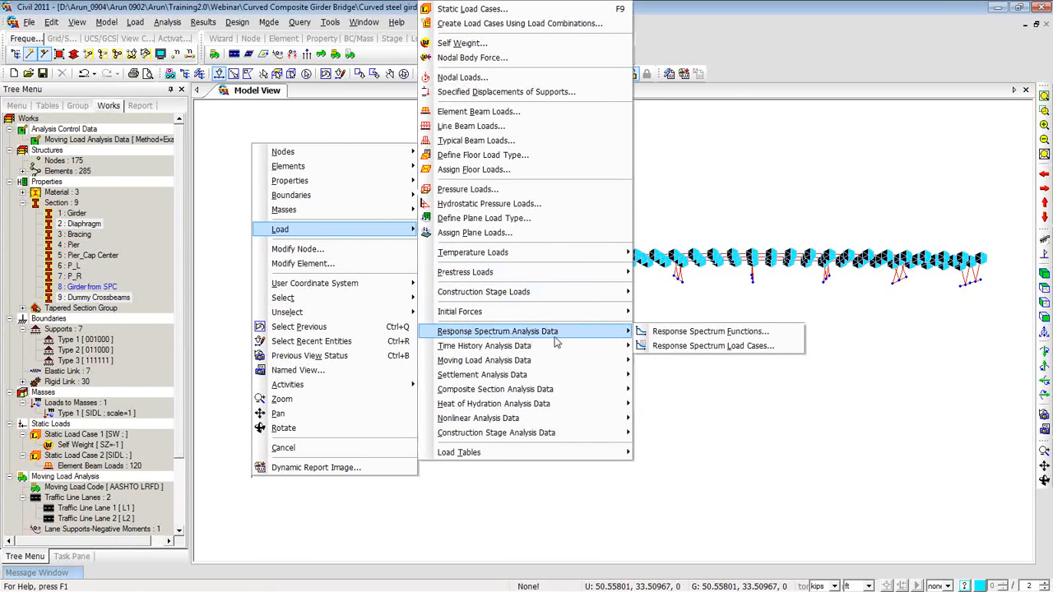
click(678, 332)
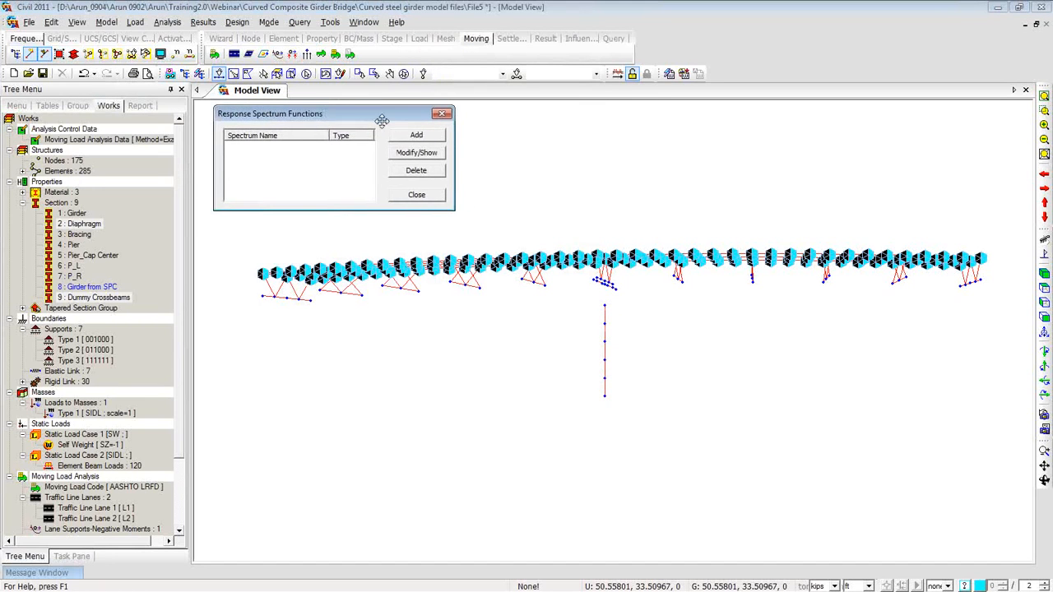
click(416, 135)
drag(761, 173, 810, 125)
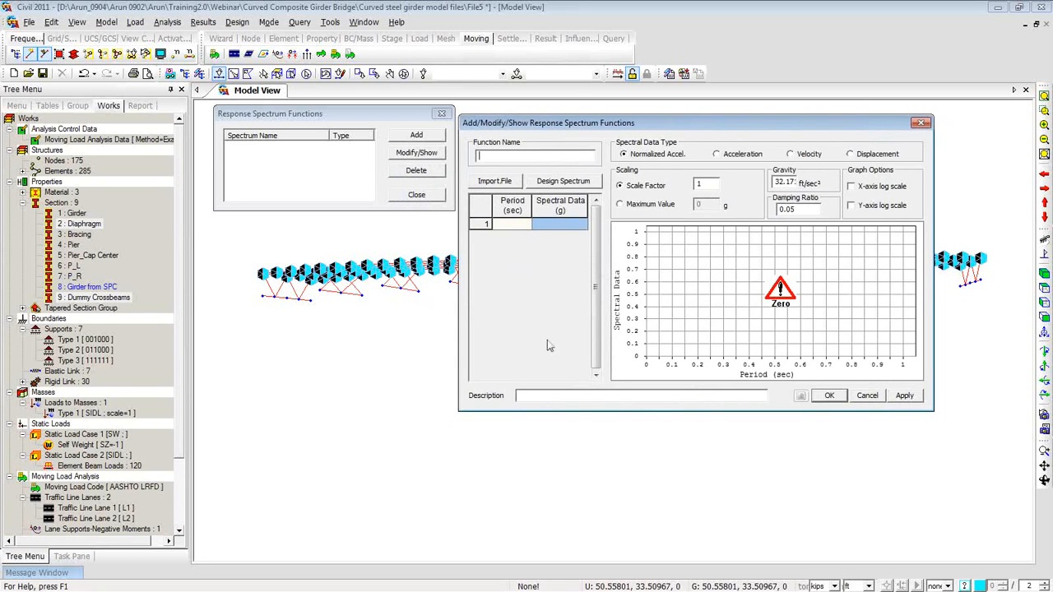
click(505, 186)
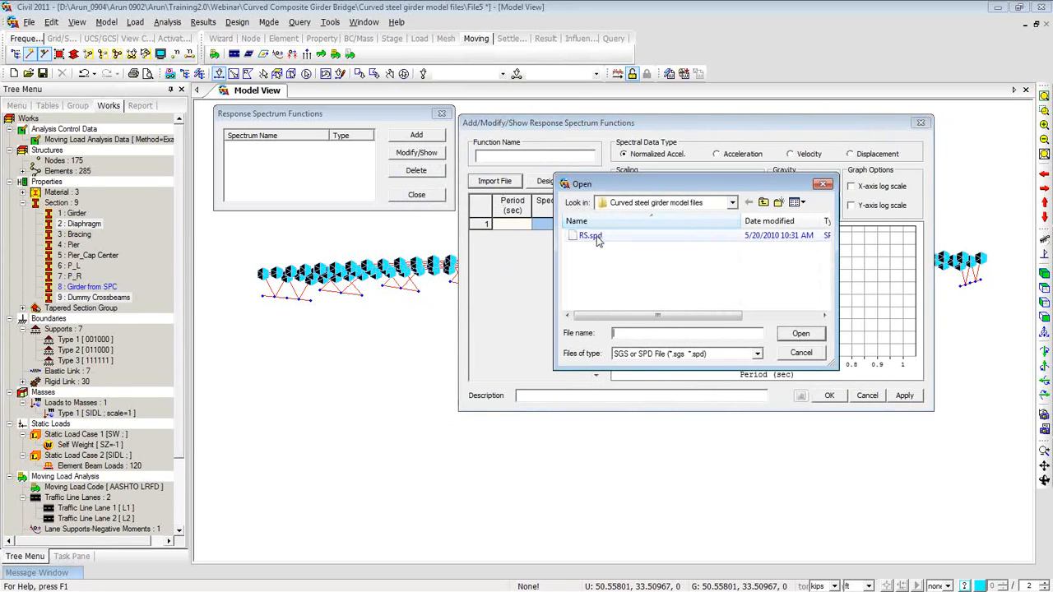
click(598, 238)
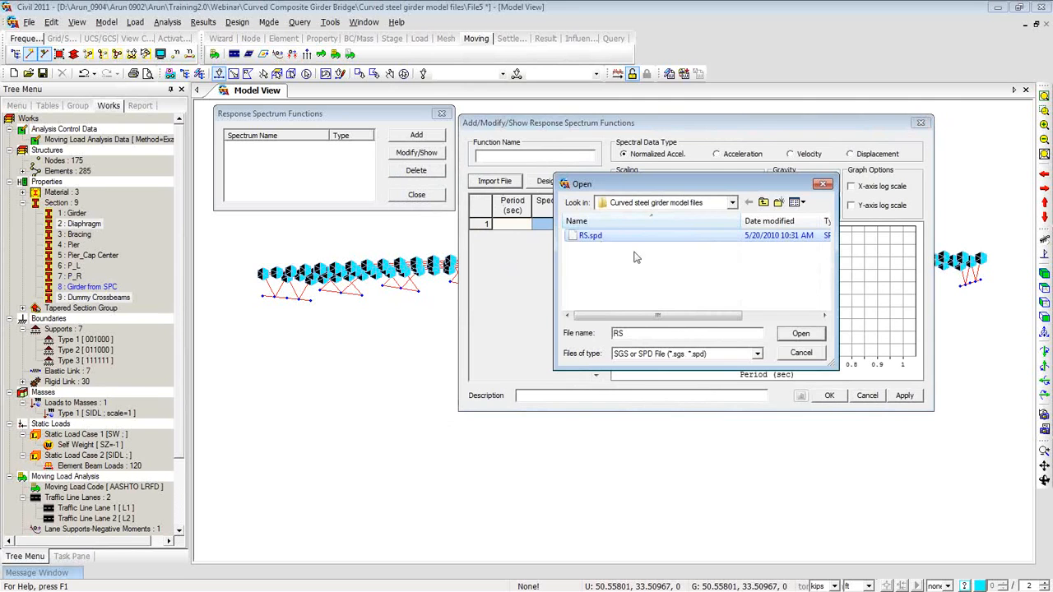
click(800, 334)
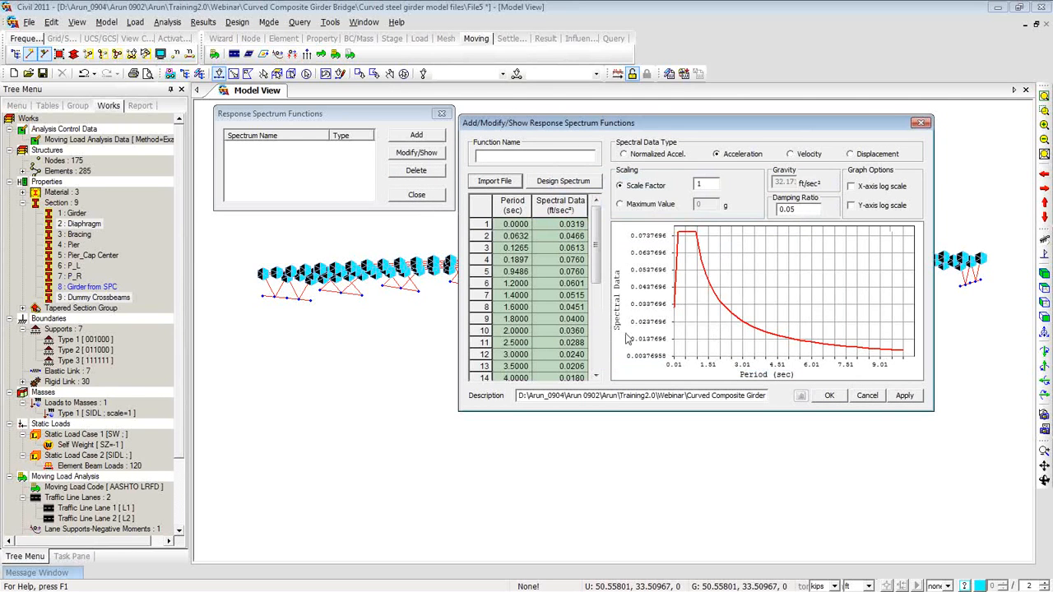
Step: Name the spectrum function RS, replace its description with AASHTO LRFD, and save the function
click(493, 157)
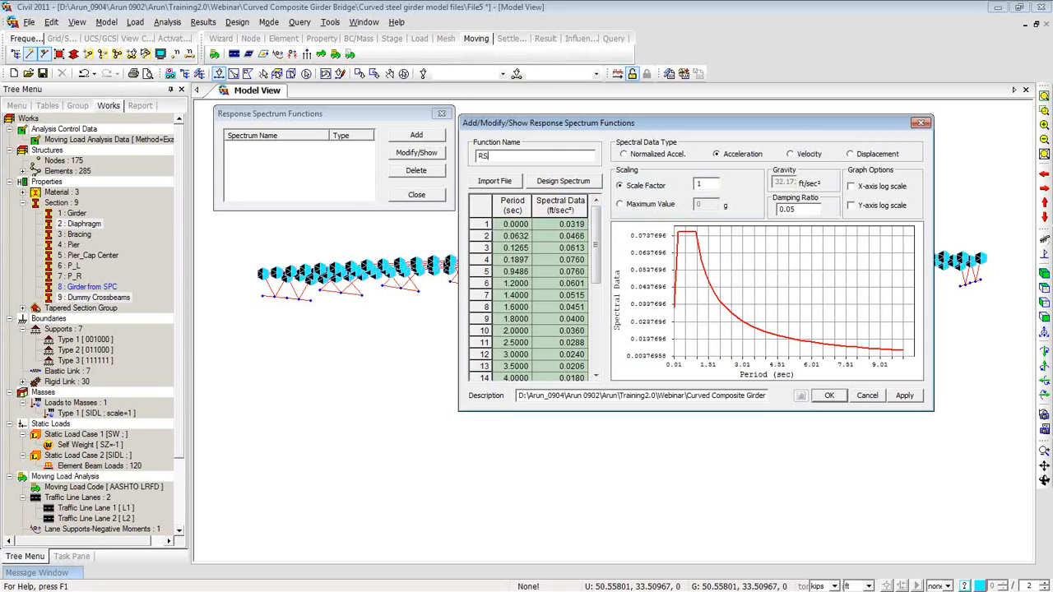
drag(519, 395, 774, 413)
key(Delete)
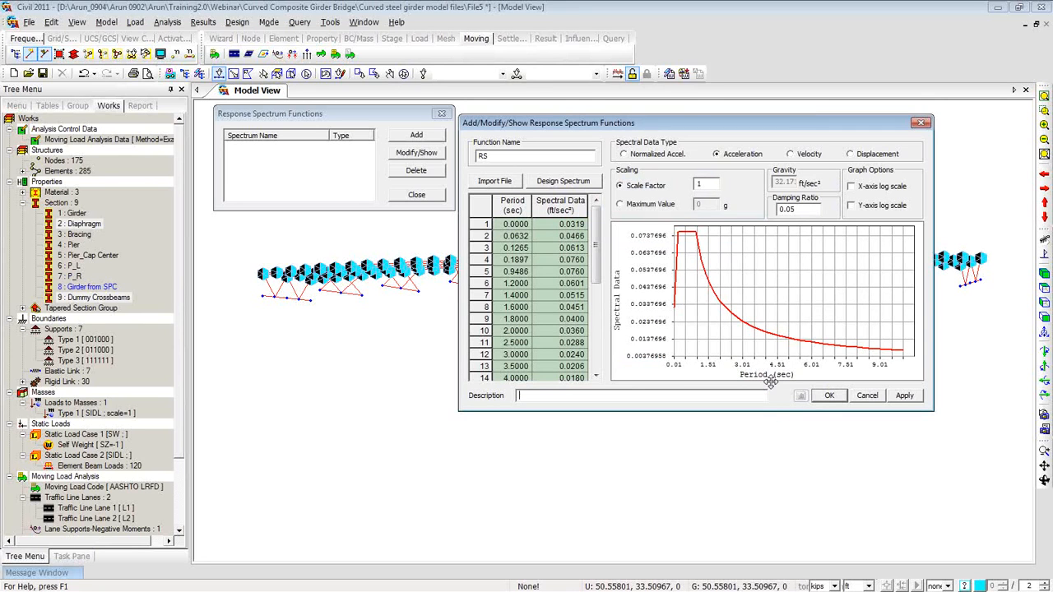
text(AASHTO LRFD)
click(830, 396)
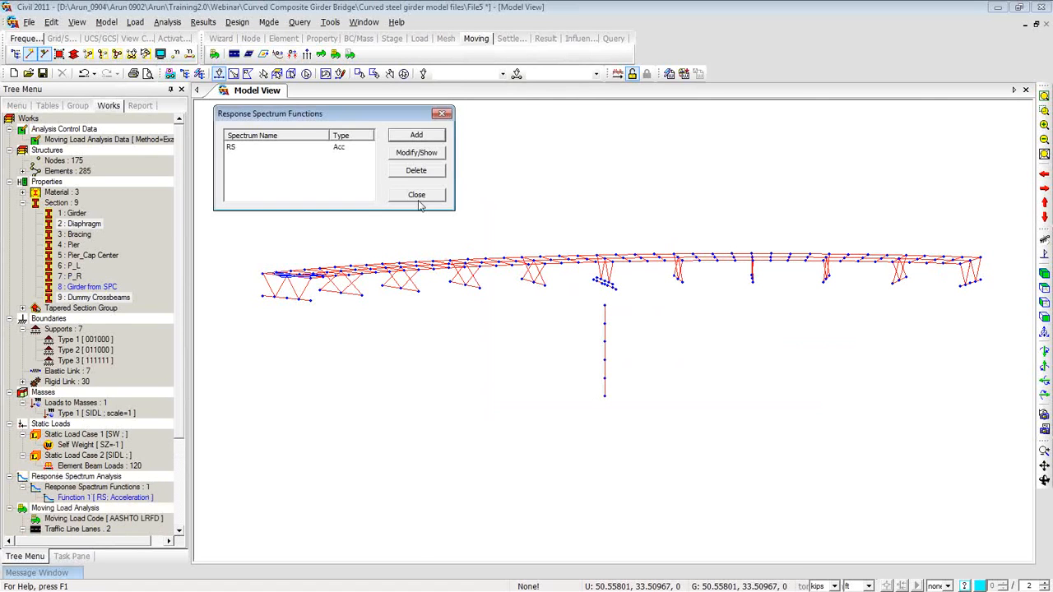
click(417, 194)
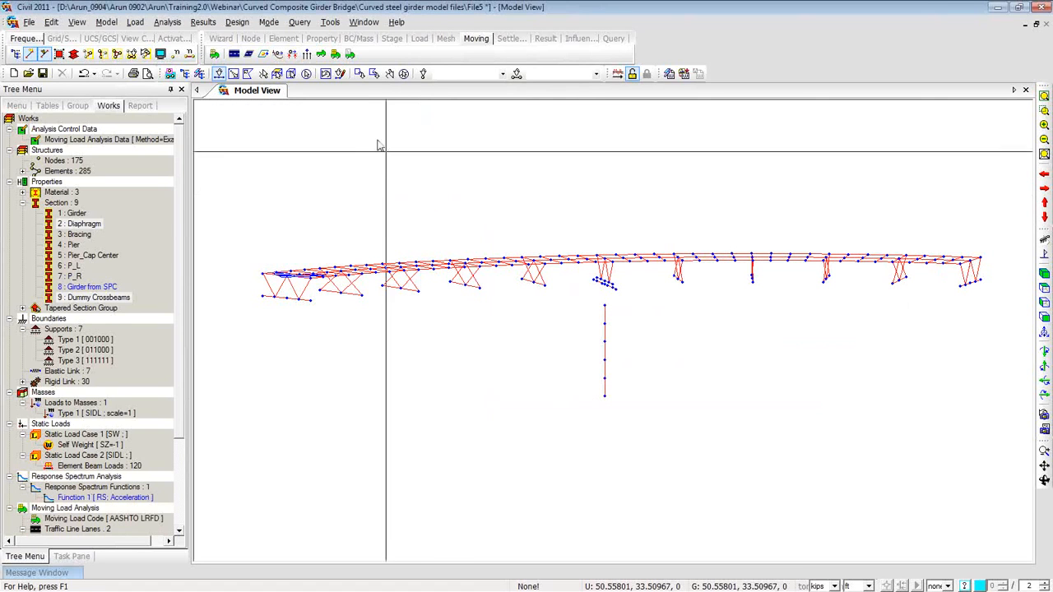
Step: Start a new response spectrum load case and name it RS-X
click(135, 22)
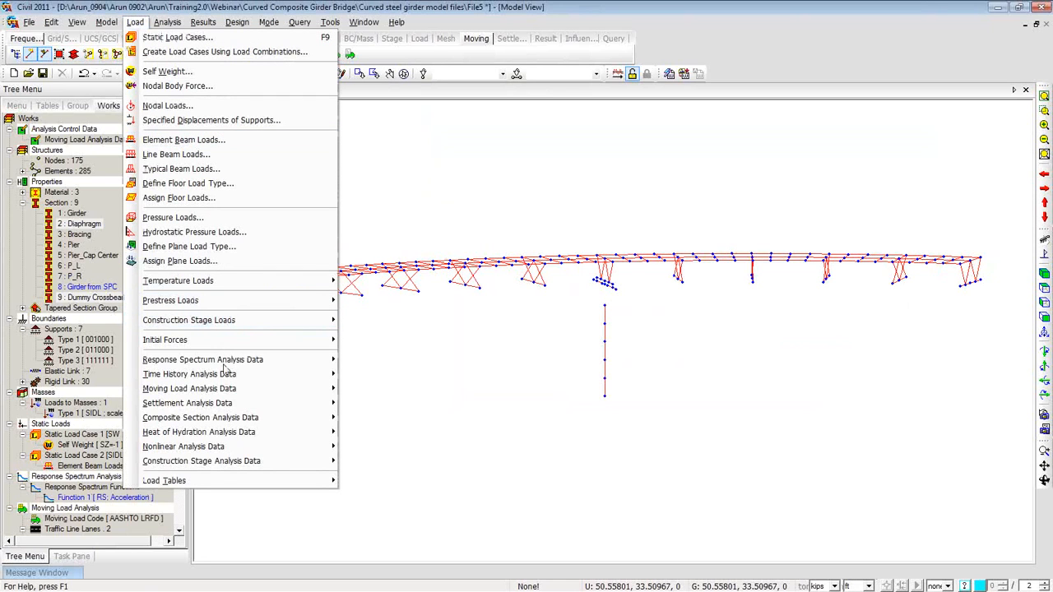
mouse_move(249, 366)
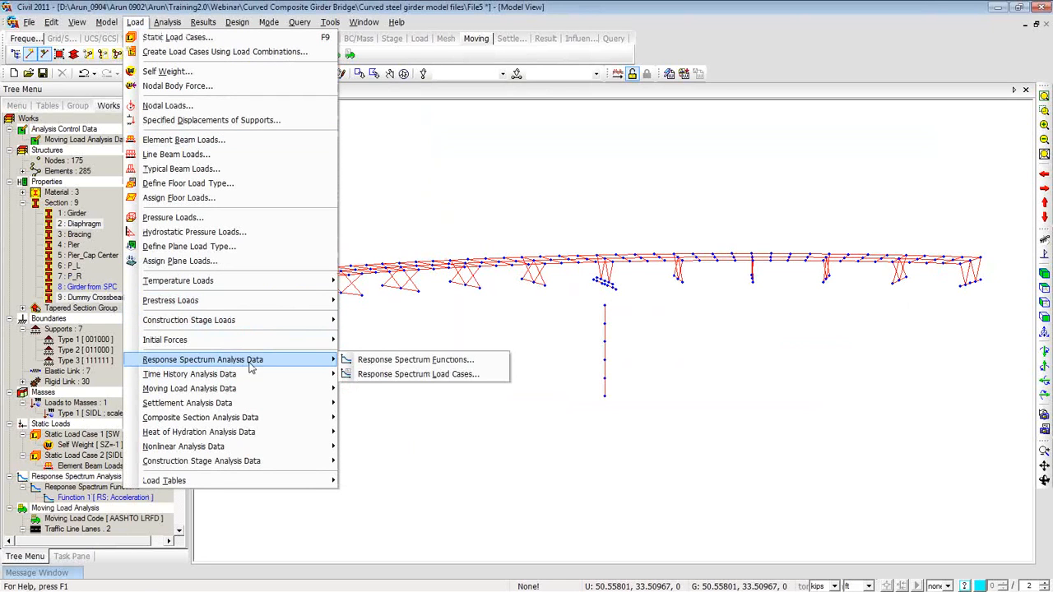
click(377, 375)
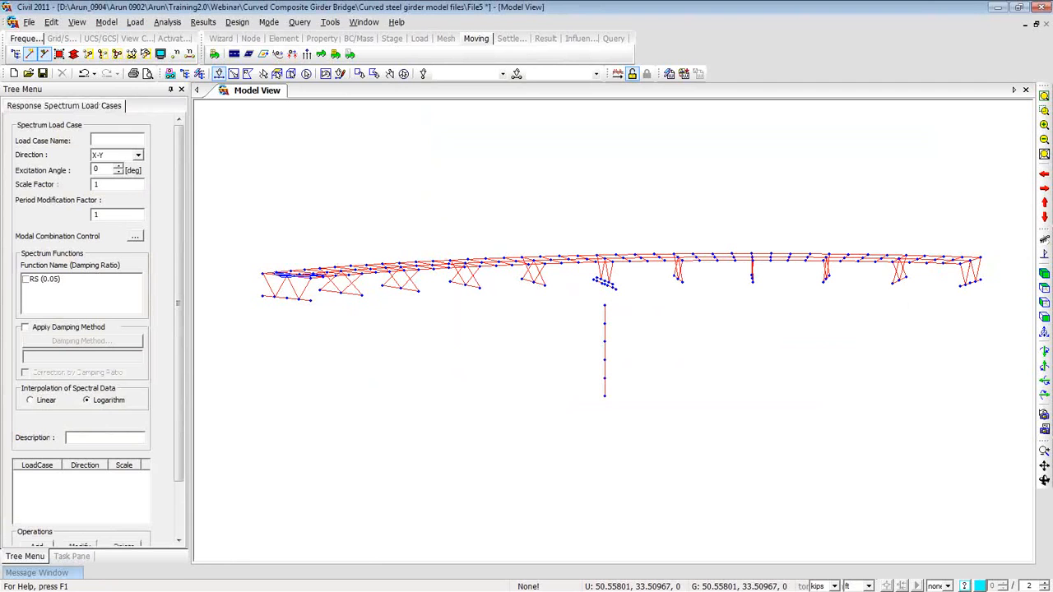
click(104, 140)
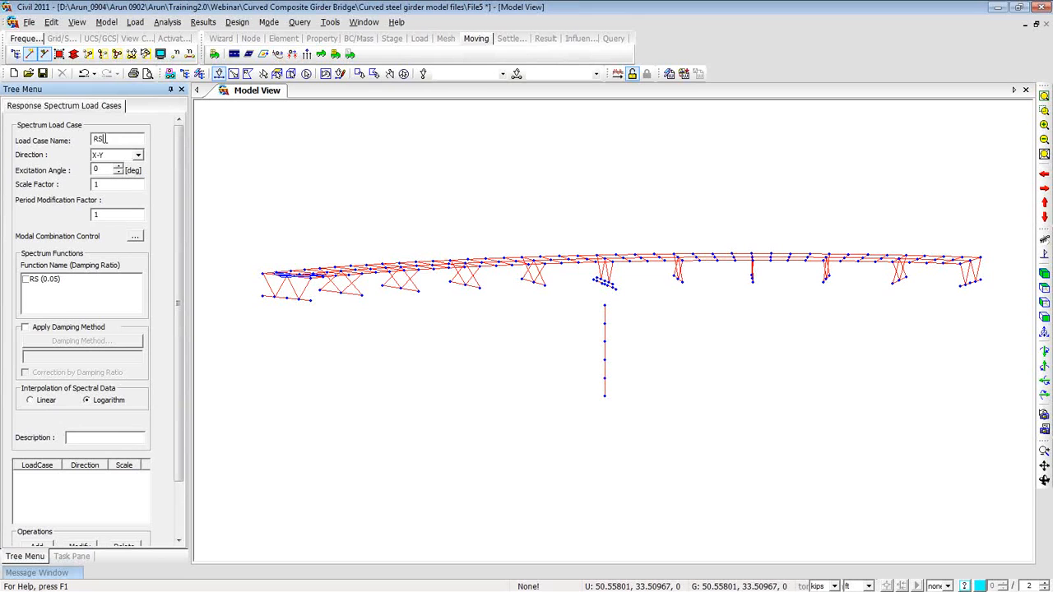
text(RS-X)
Step: Examine the modal combination control options and their explanation in the online manual without changing them
click(135, 238)
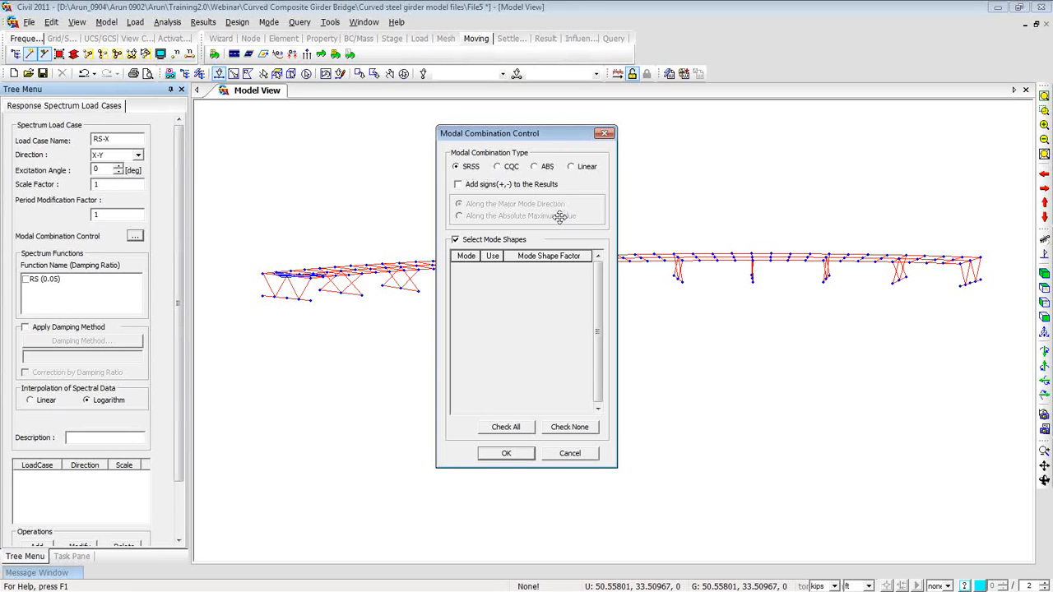
key(F1)
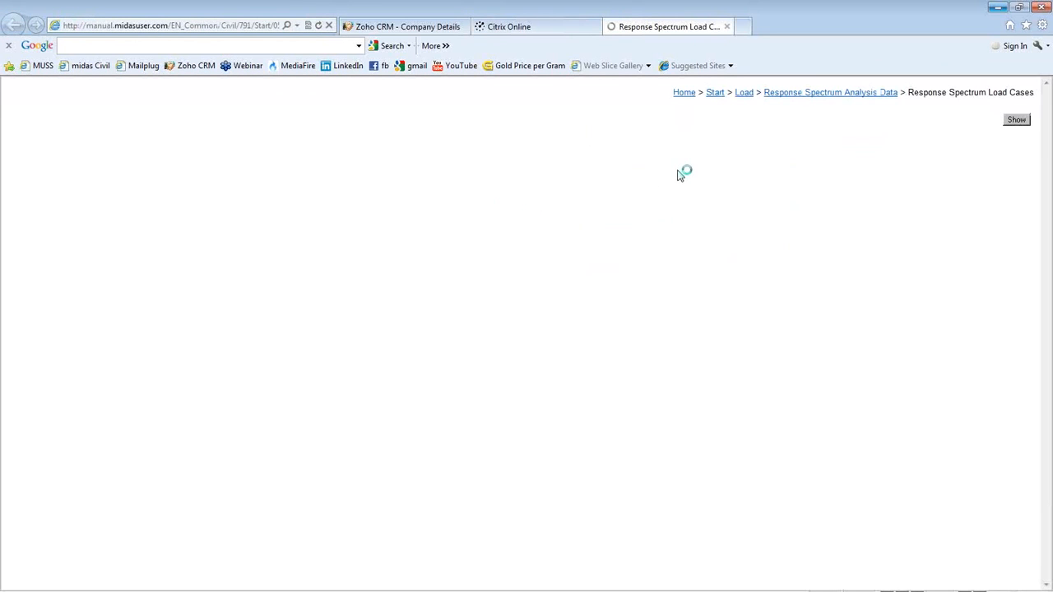
scroll(520, 234, down, 10)
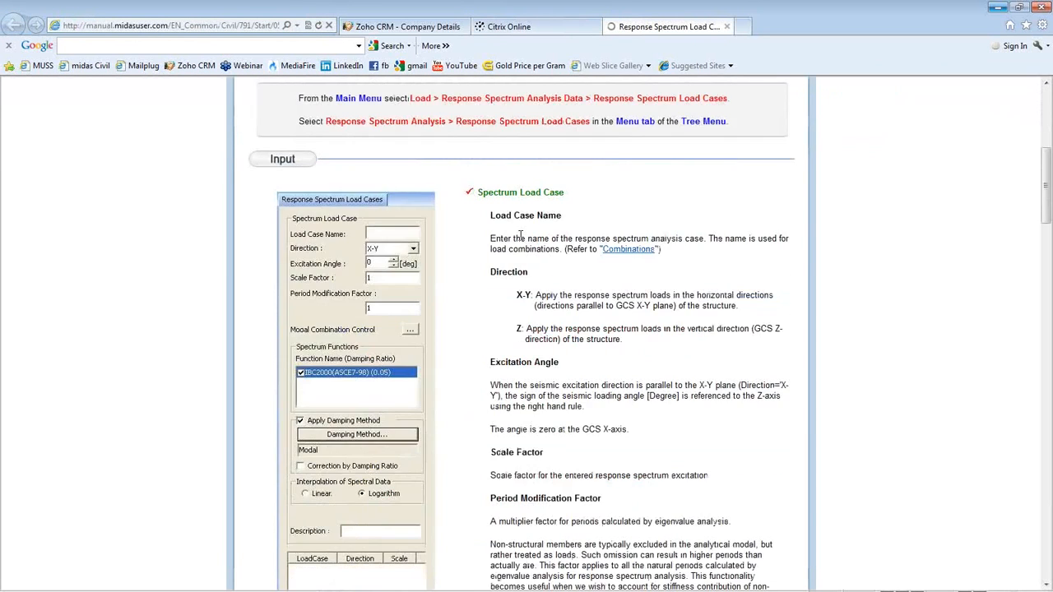
scroll(520, 240, down, 4)
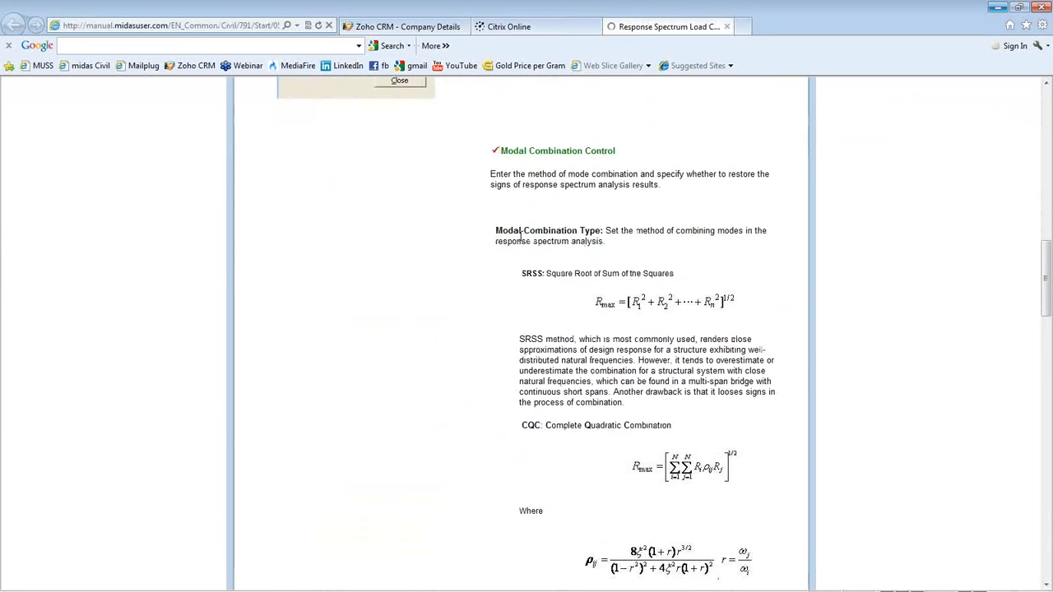
click(997, 10)
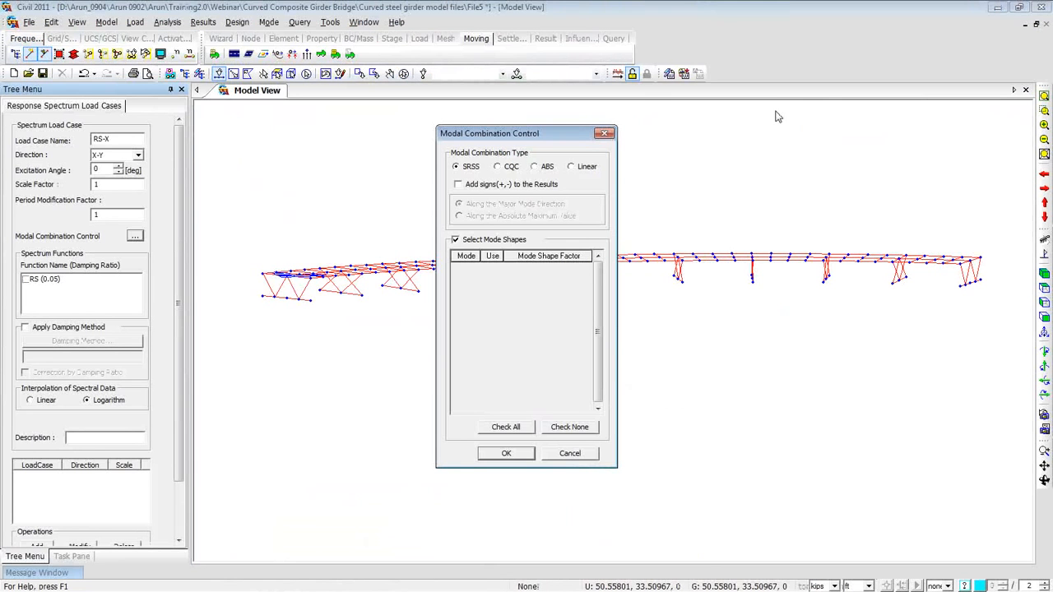
click(608, 134)
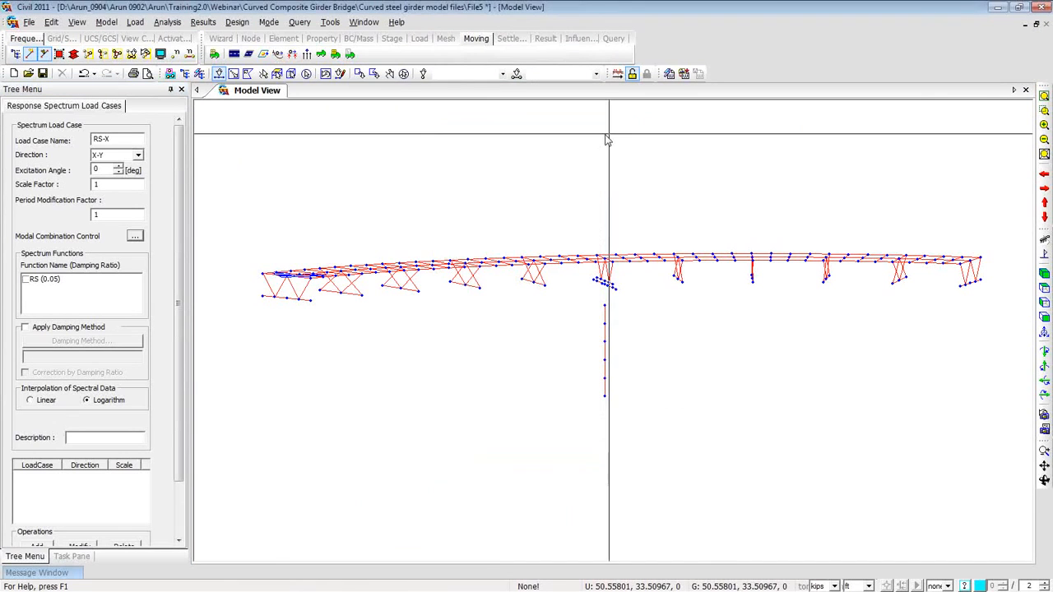
Step: Assign the RS (0.05) function to RS-X, check the damping method settings without applying them, and add the load case
click(25, 280)
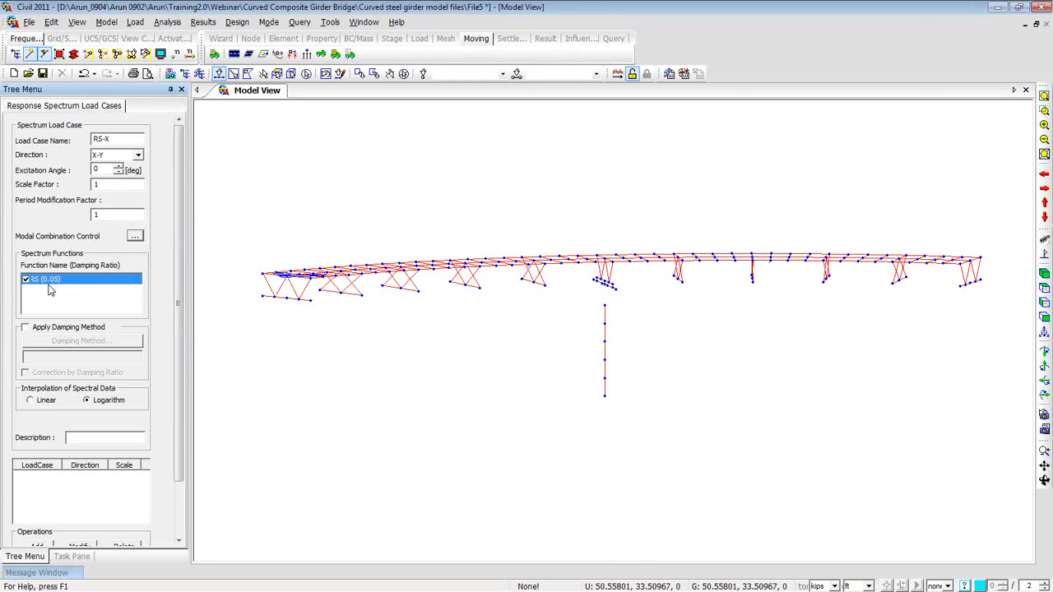
click(33, 330)
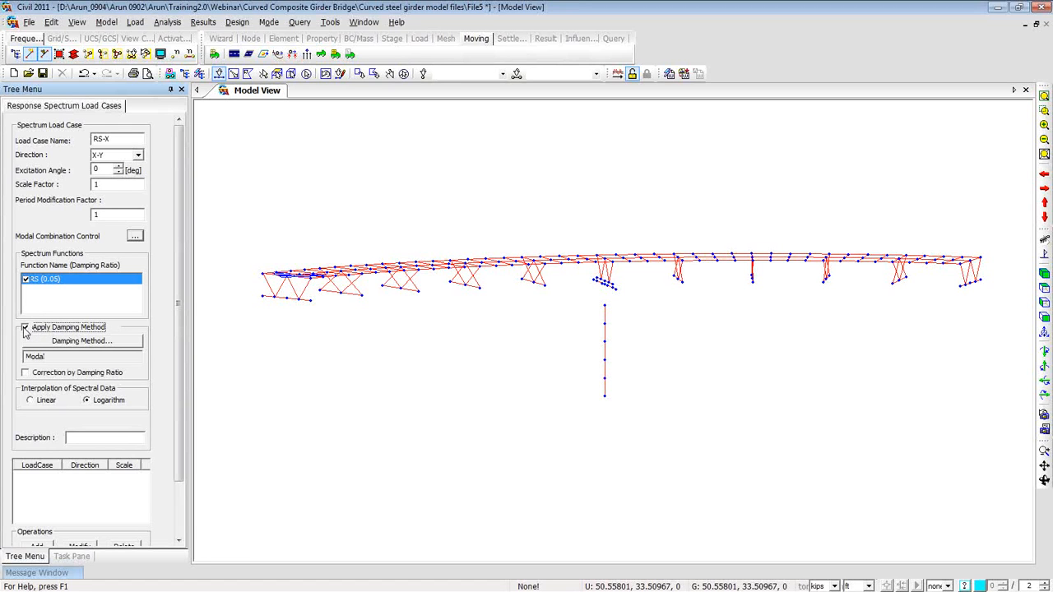
click(54, 341)
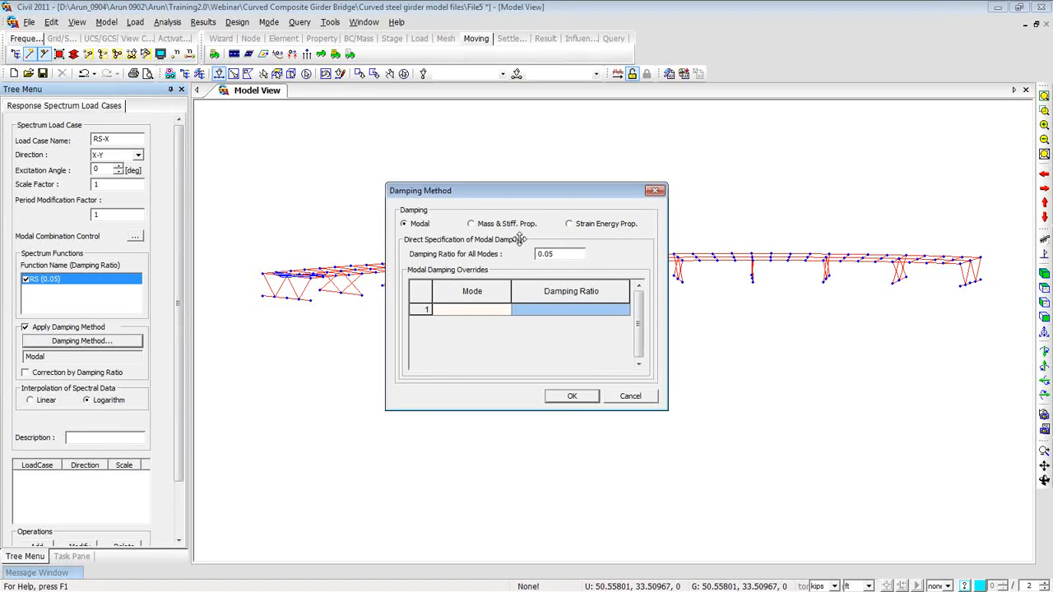
click(656, 194)
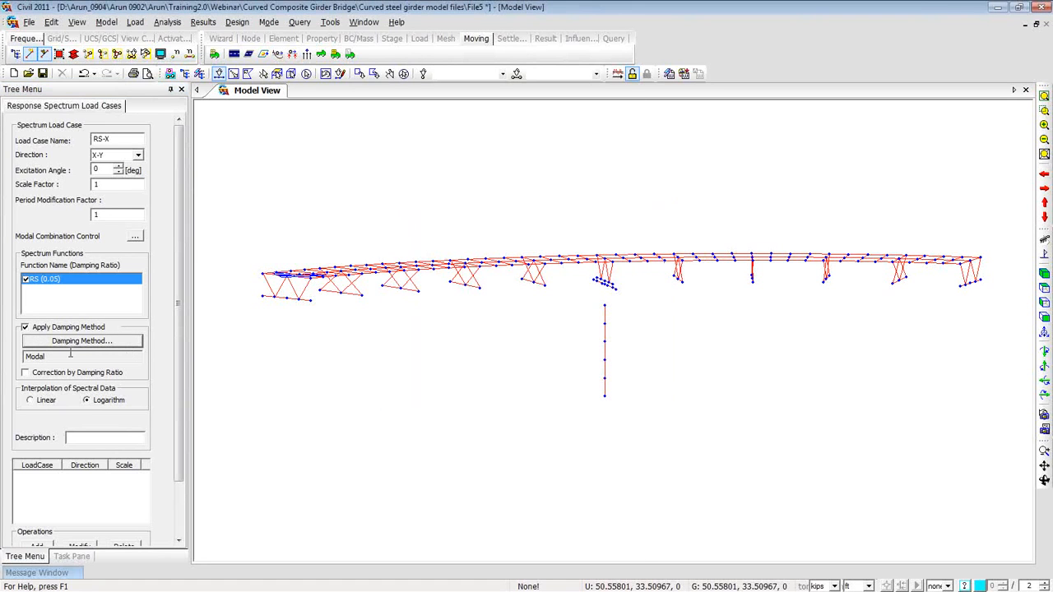
click(27, 329)
drag(178, 338, 178, 400)
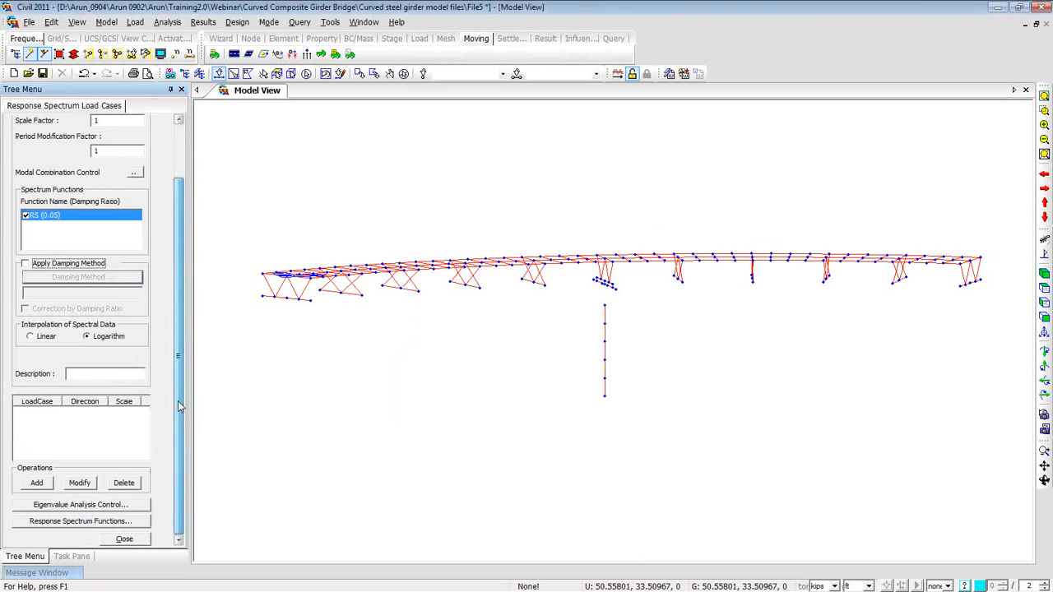
click(39, 484)
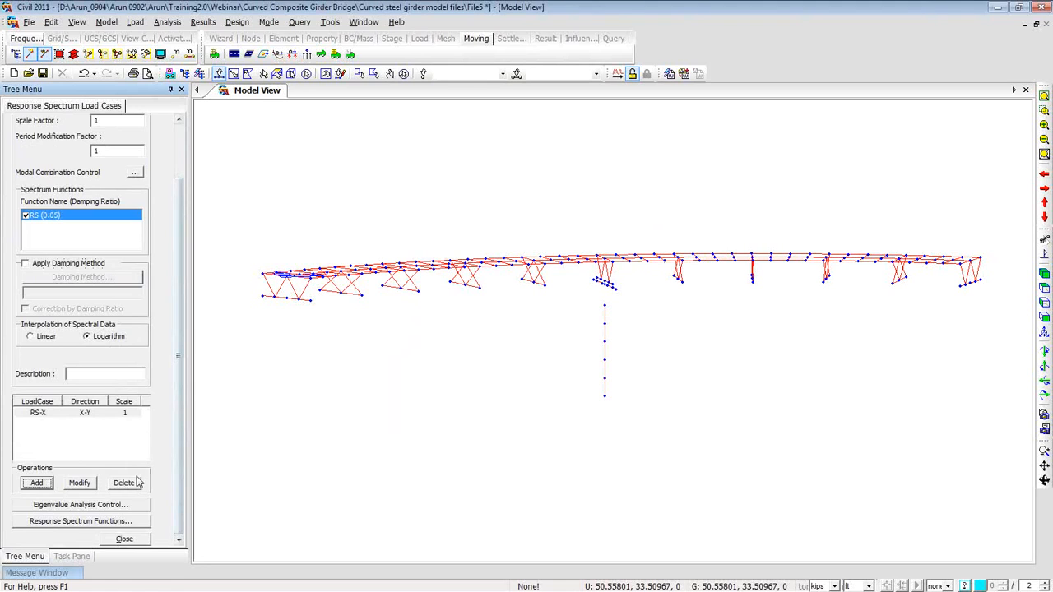
Step: Add a second response spectrum load case named RS-Y with a 90-degree excitation angle, using the RS (0.05) function
drag(177, 471, 155, 249)
drag(110, 139, 105, 139)
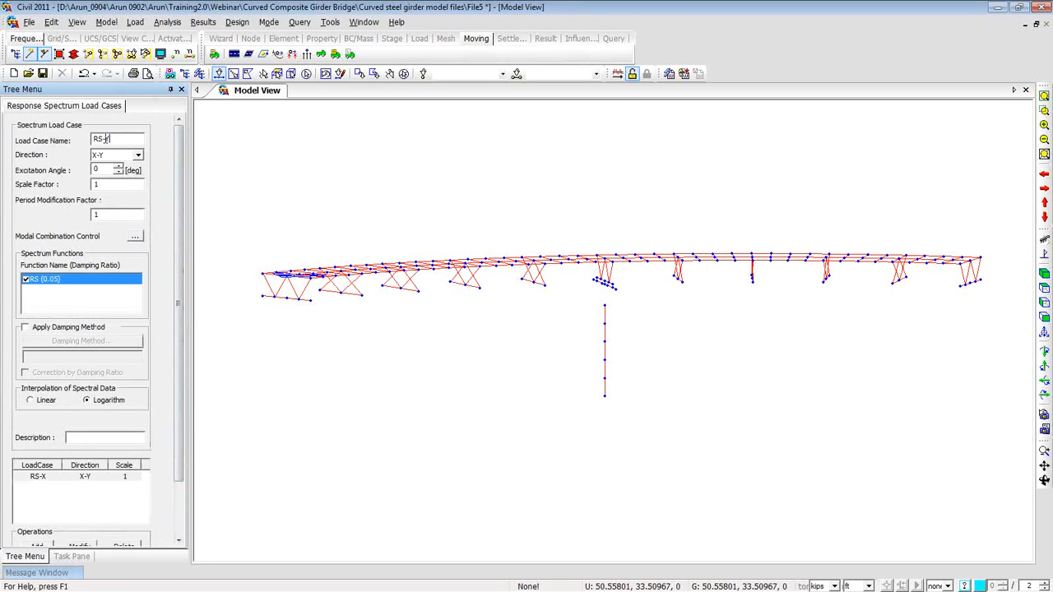
double_click(99, 168)
text(90)
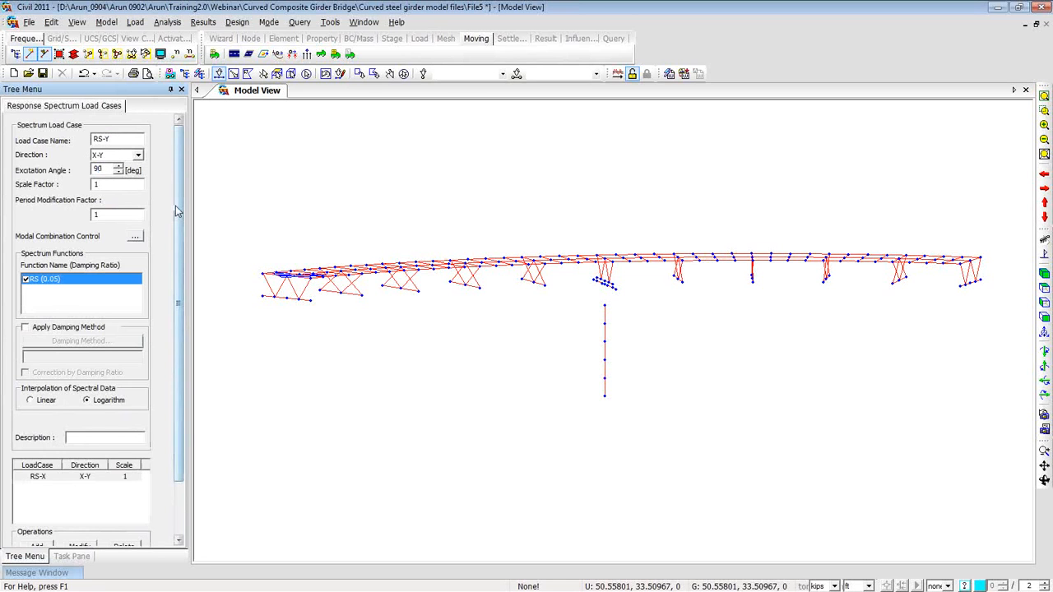
scroll(175, 205, down, 3)
click(48, 483)
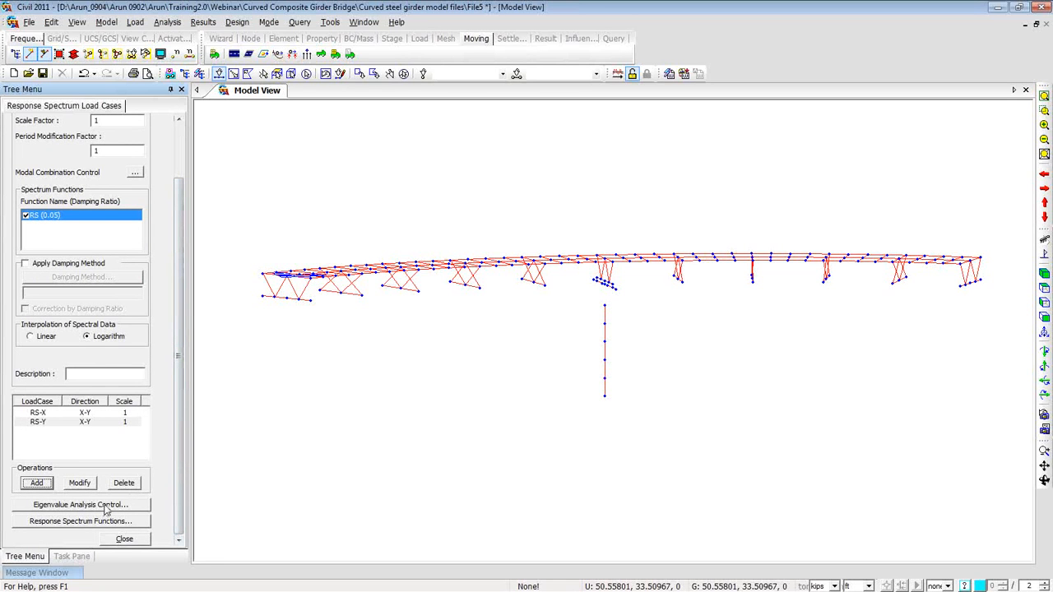
Step: Accept the eigenvalue analysis control with Lanczos eigen vectors and 15 frequencies, and finish defining the response spectrum load cases
click(105, 506)
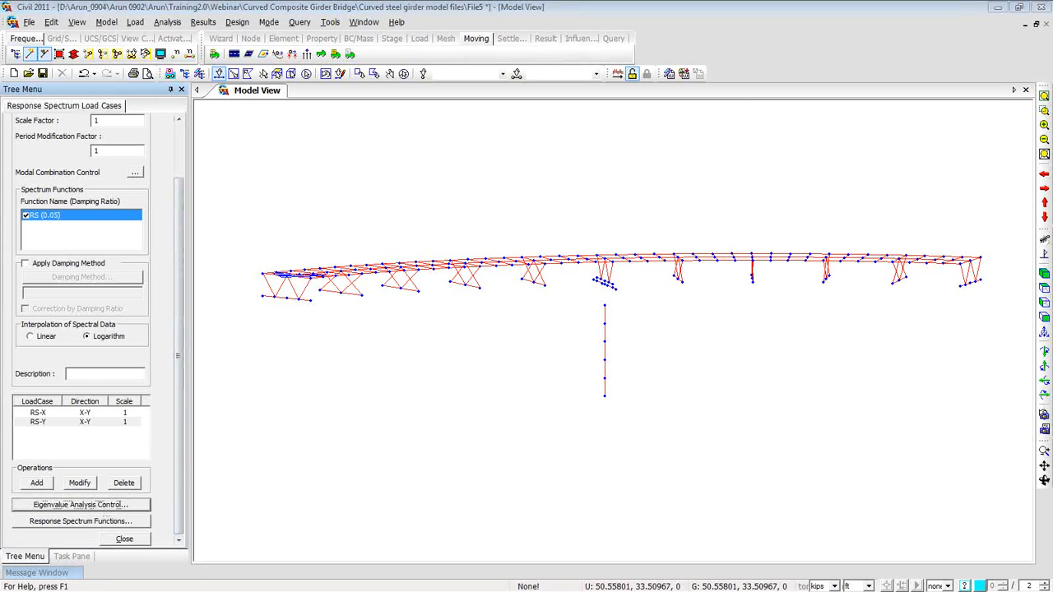
drag(636, 166, 486, 118)
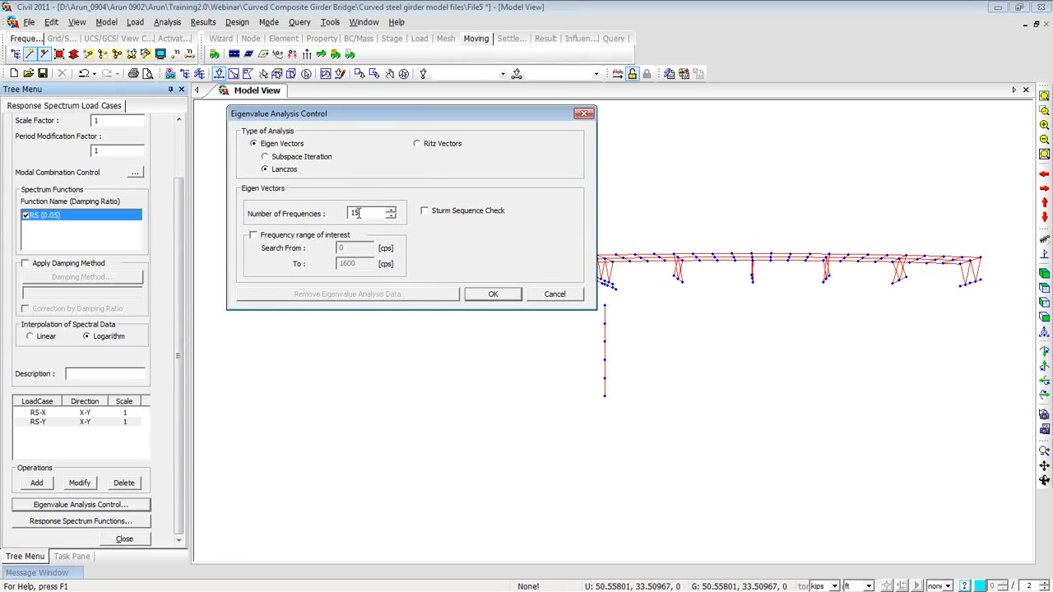
click(485, 296)
click(122, 540)
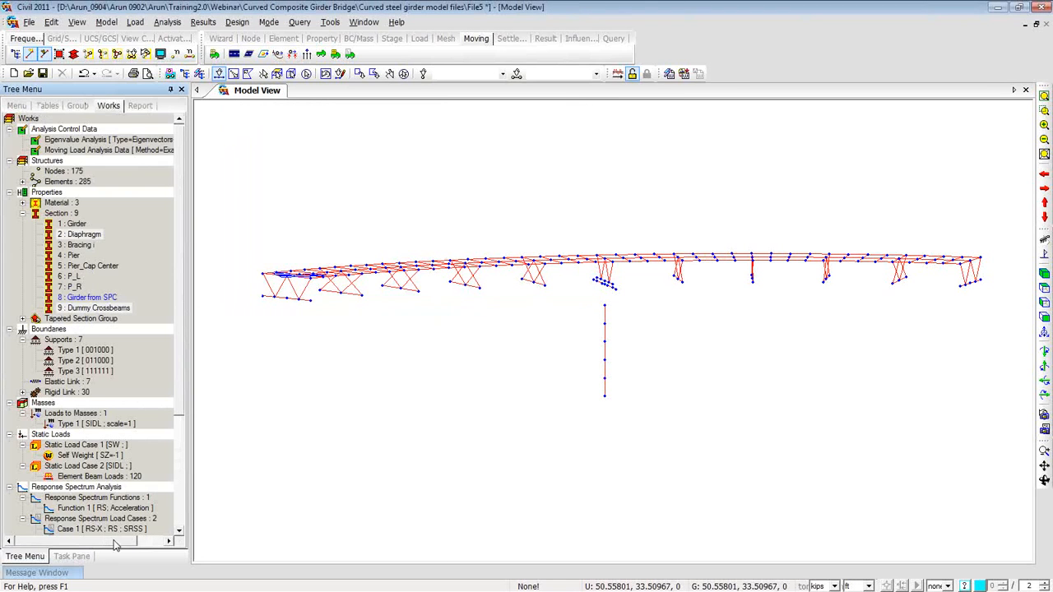
Step: Review the model's defined load and moving load data in the works tree and run the analysis
drag(177, 374, 181, 486)
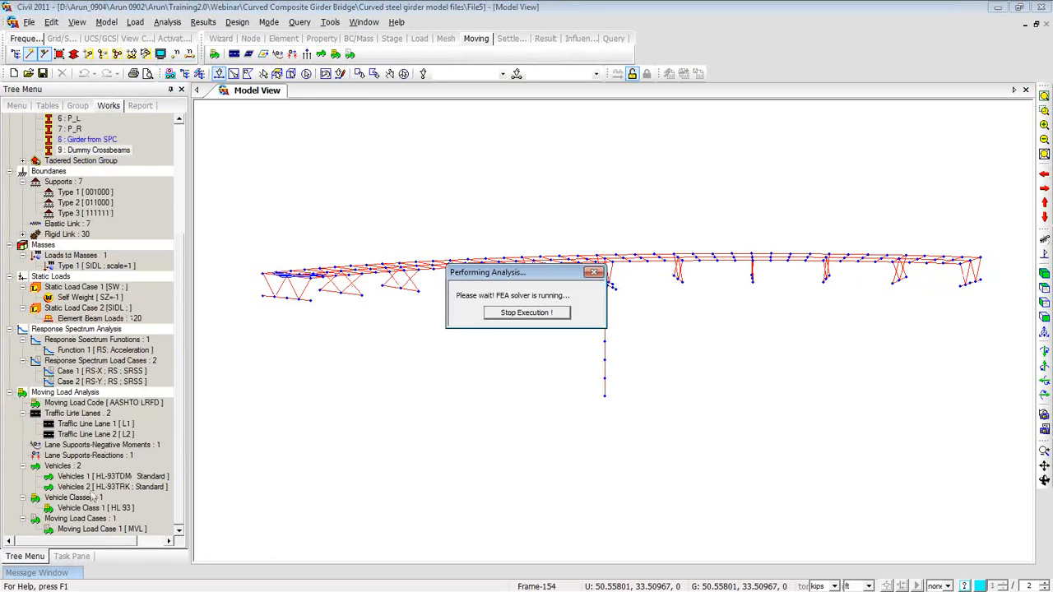
mouse_move(45, 576)
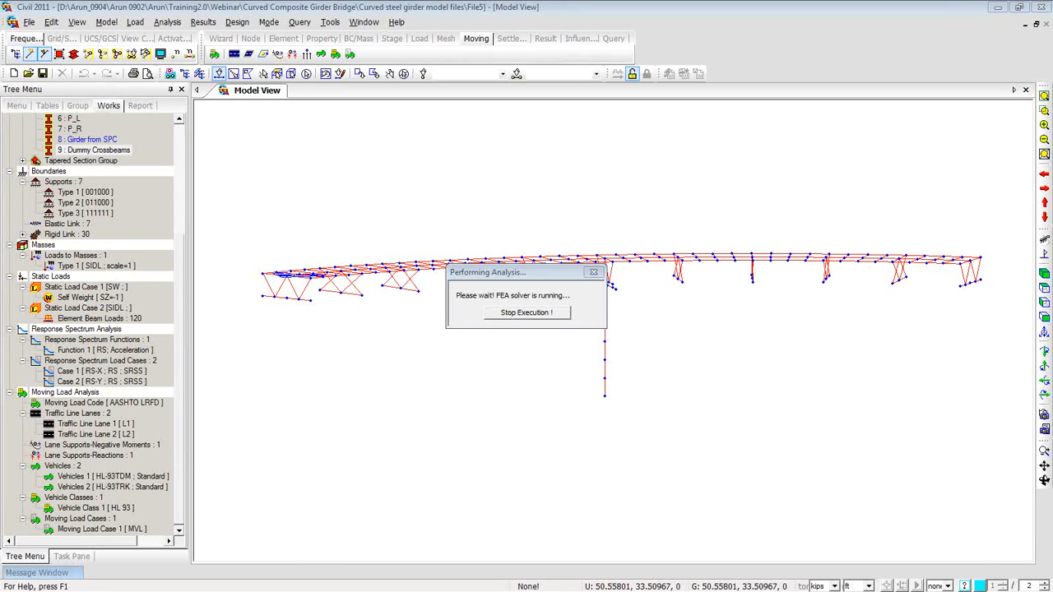
Step: Open the File7 model from the curved steel girder model files folder and display its members as solid shapes
drag(0, 114, 566, 4)
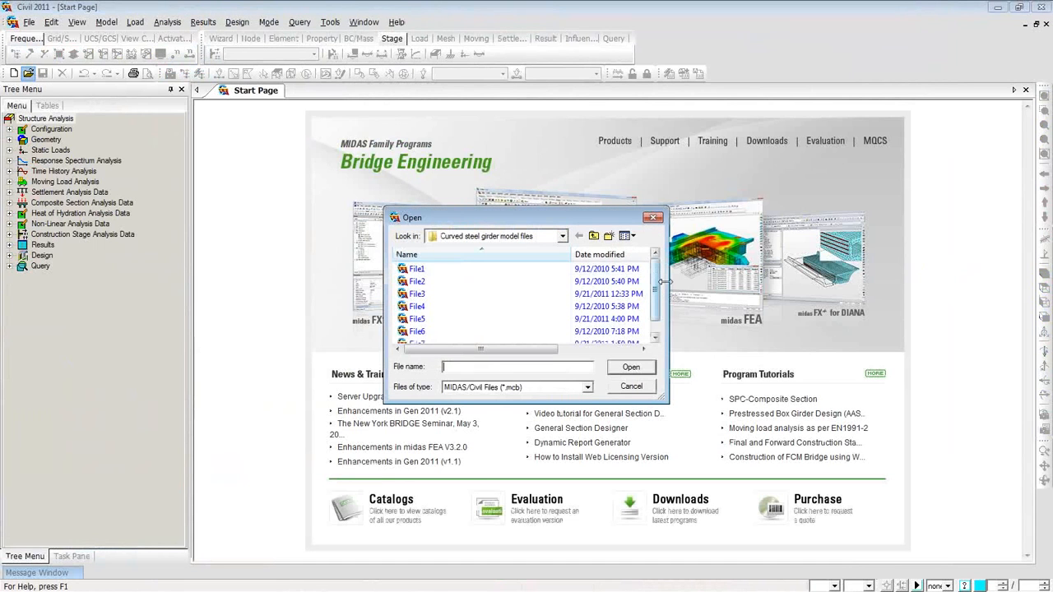
scroll(659, 296, down, 1)
click(417, 331)
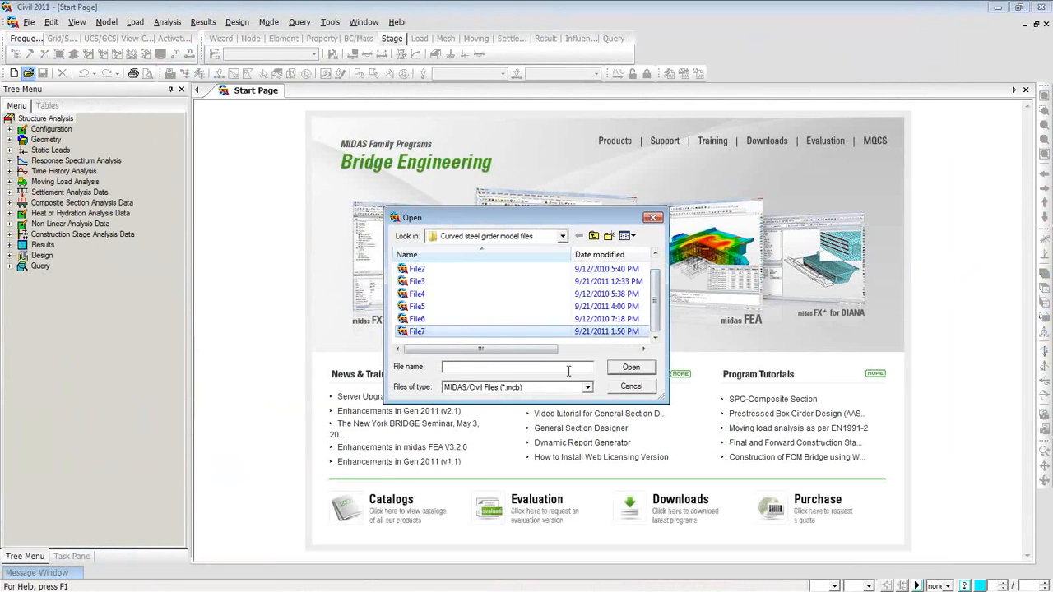
click(631, 368)
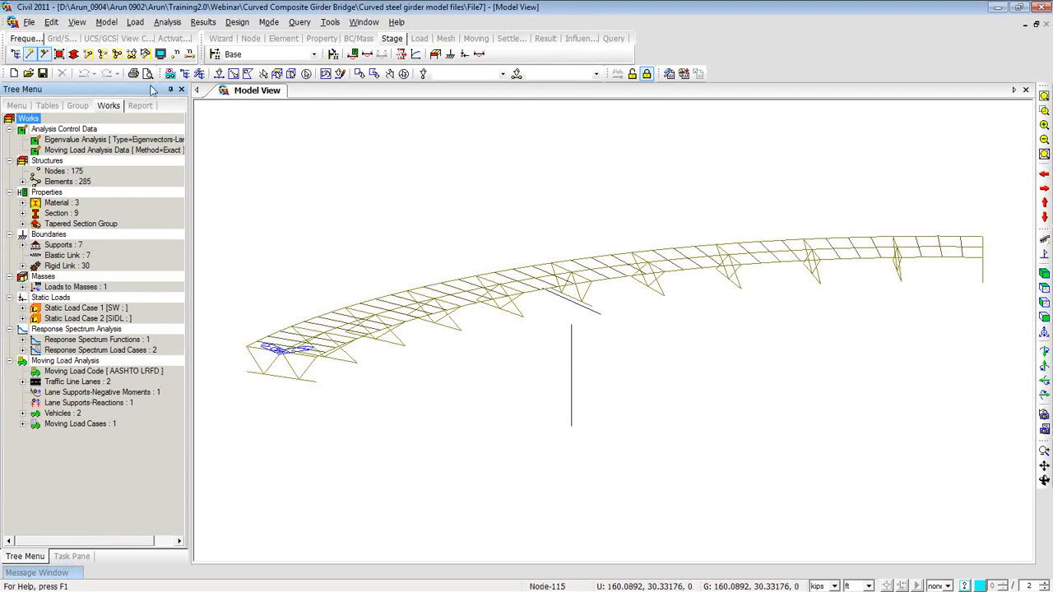
click(74, 54)
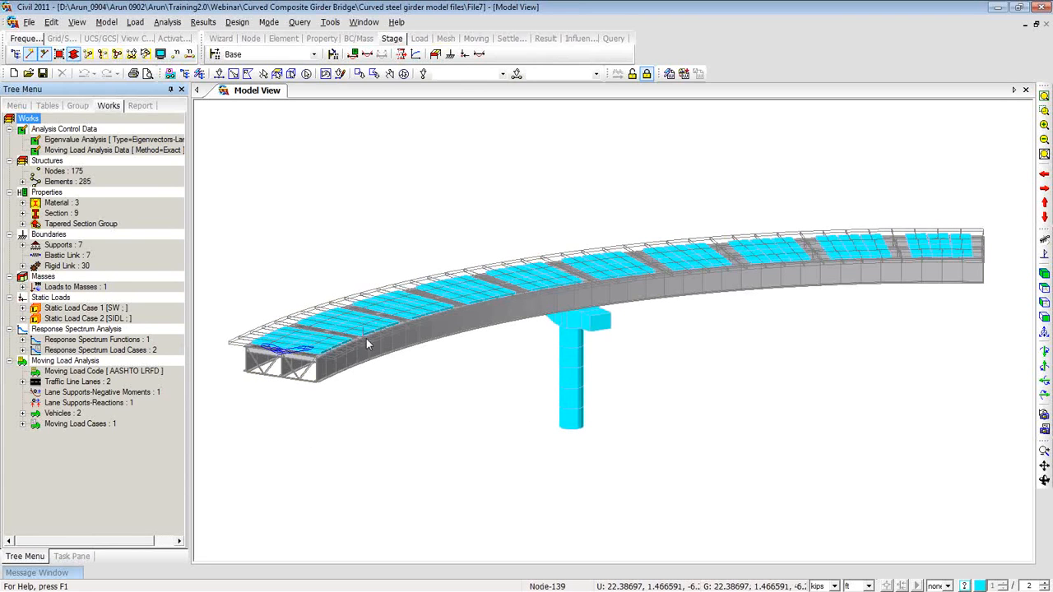
Step: Examine the table of reaction forces and moments for the SW load case, including the force summation, and close it
right_click(273, 149)
mouse_move(447, 156)
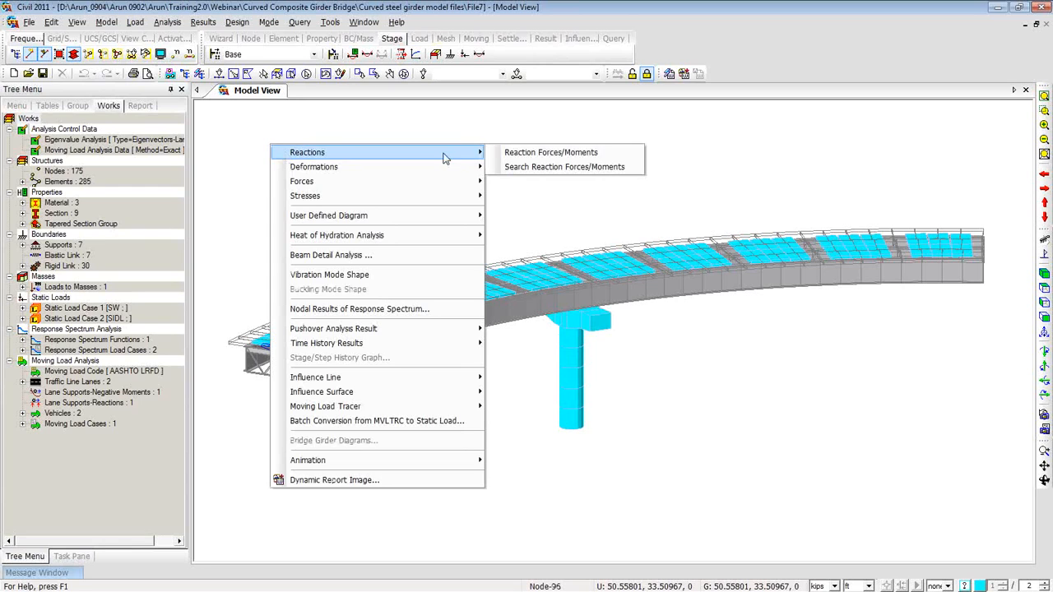
click(549, 153)
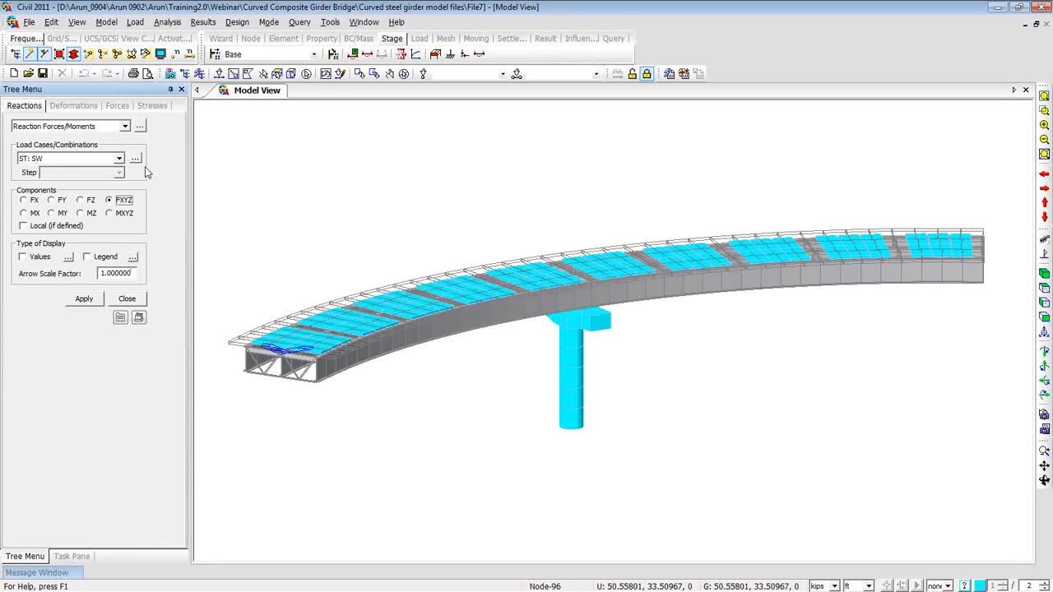
click(140, 127)
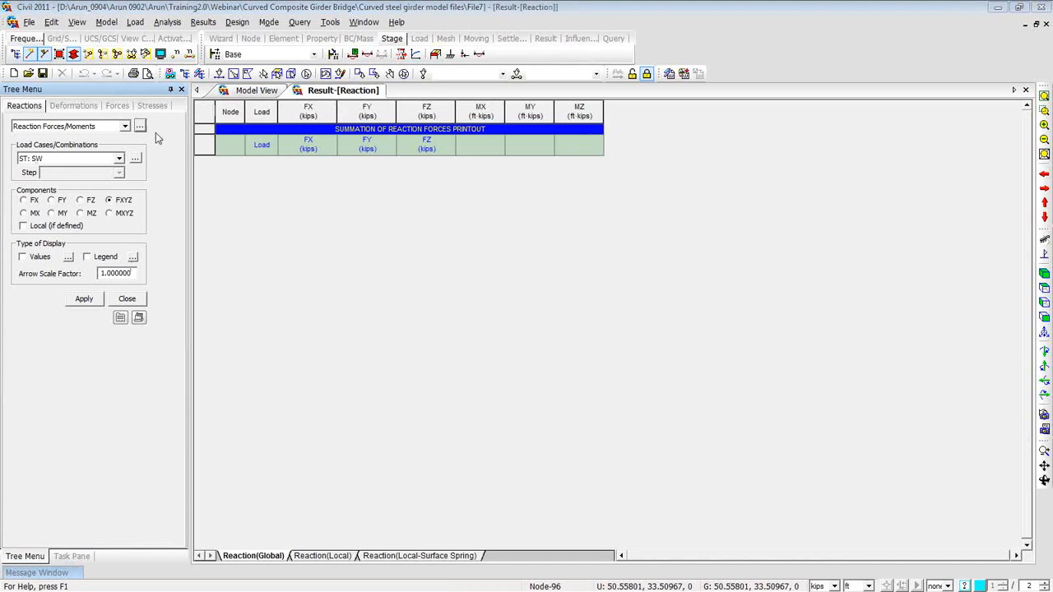
click(548, 238)
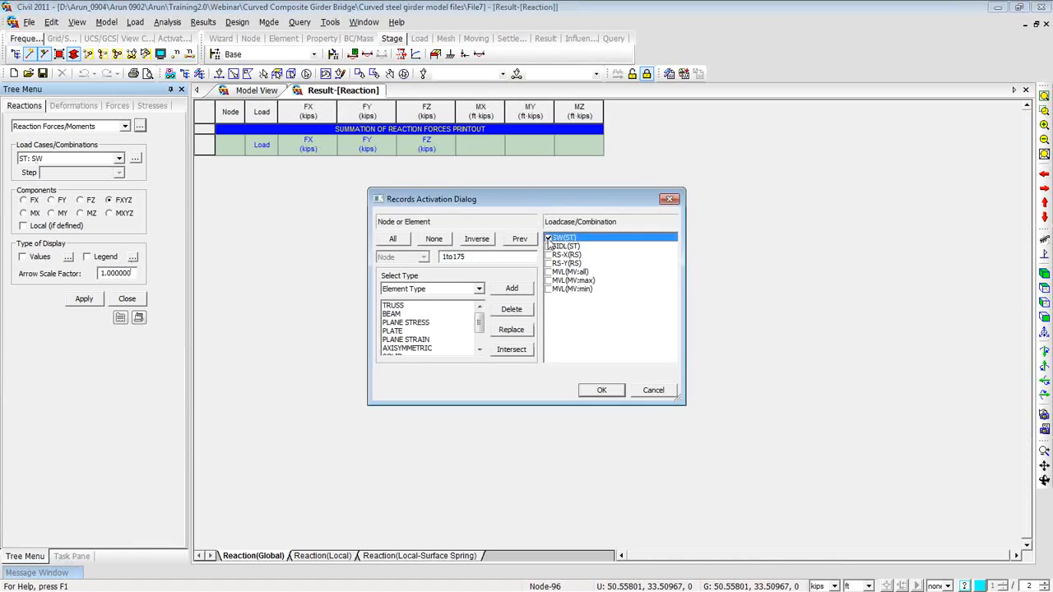
click(601, 390)
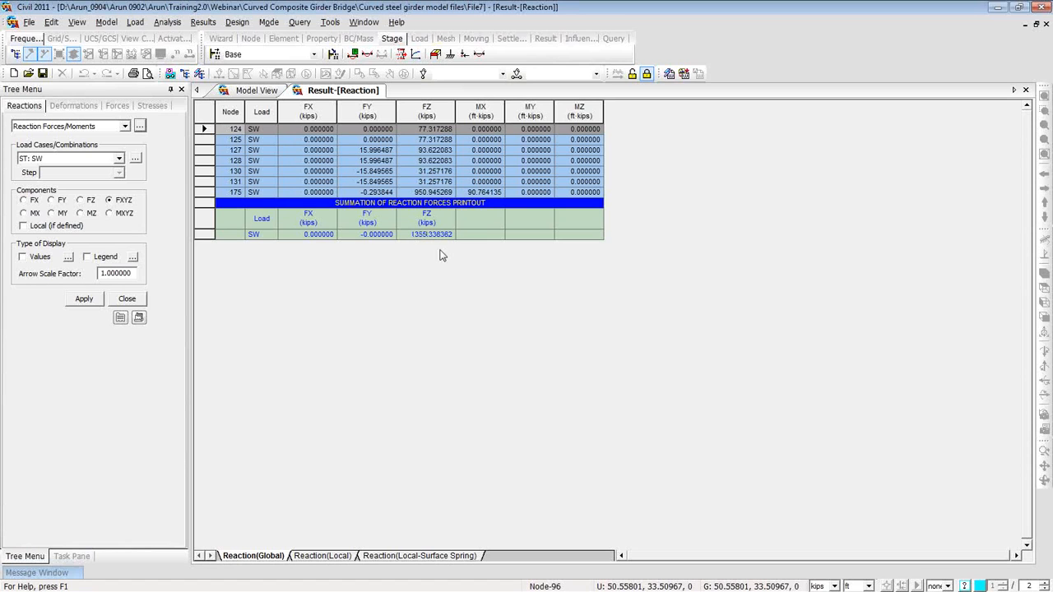
click(1026, 91)
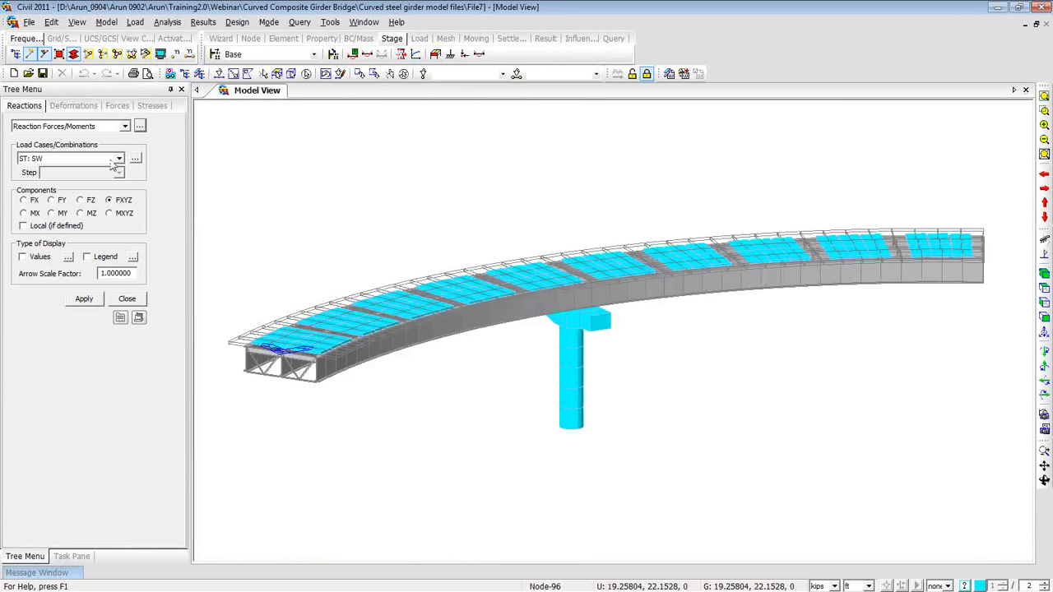
Step: Display the DXYZ displacement contour for load case SW with the deformed shape and legend
click(85, 112)
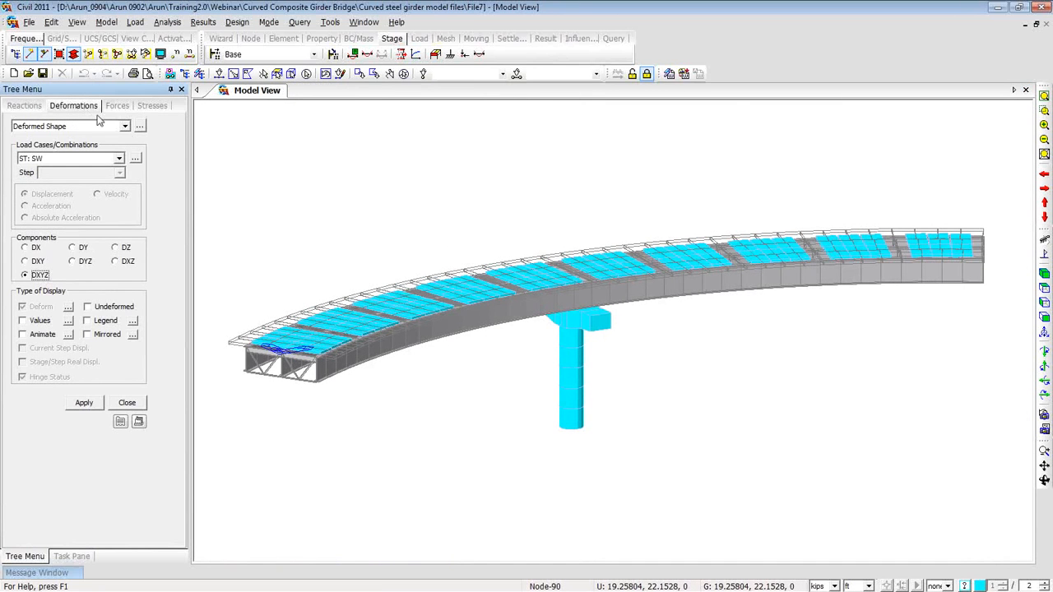
click(85, 321)
click(124, 126)
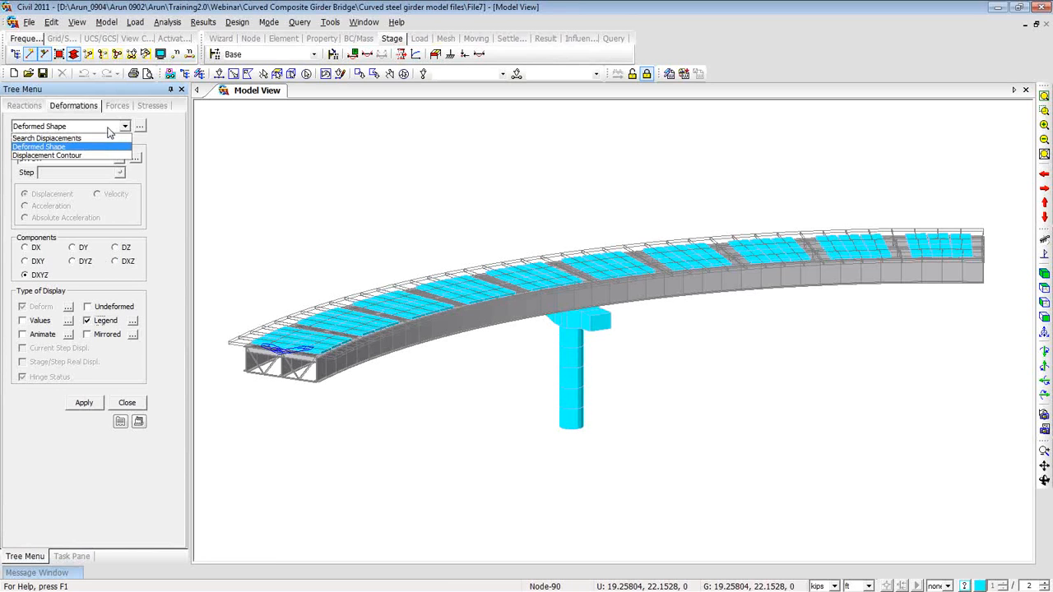
click(100, 157)
click(87, 314)
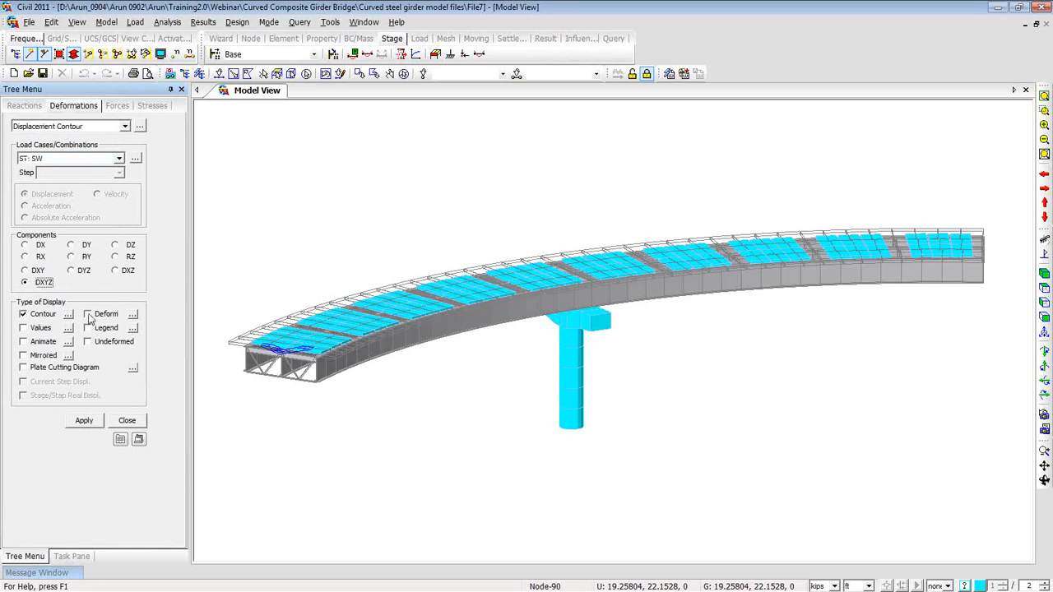
click(88, 328)
click(84, 421)
drag(261, 436, 404, 442)
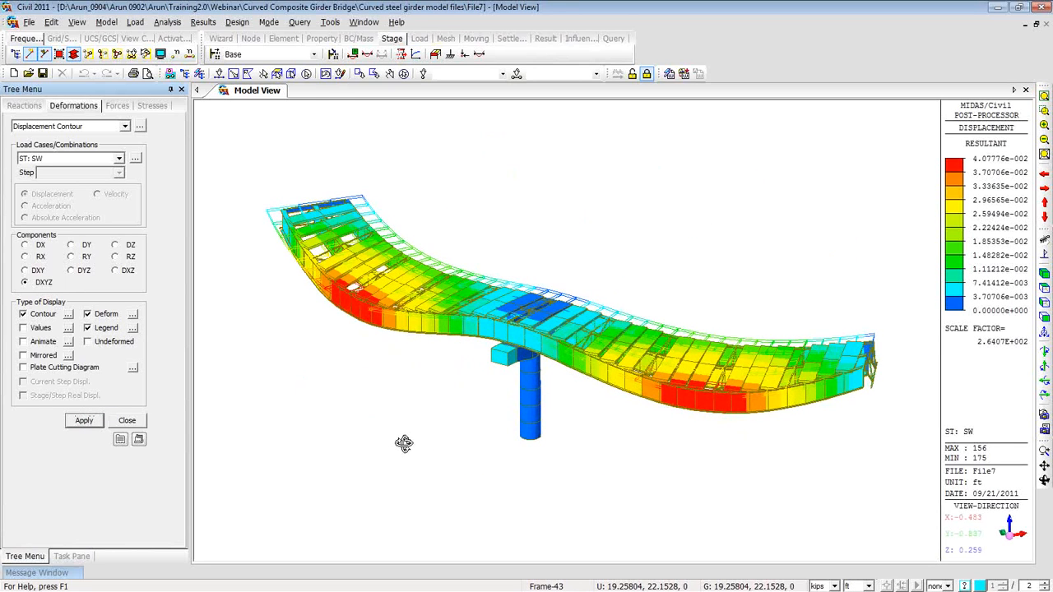
Step: Set the deformation scale factor of the displacement contour to 0.5
click(132, 313)
text(0.5)
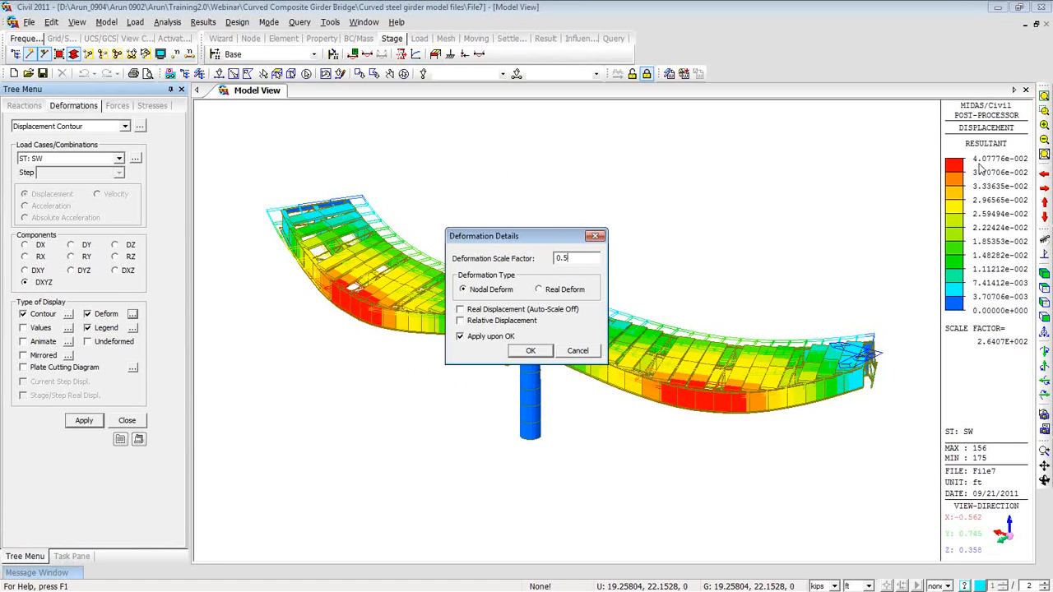
click(536, 352)
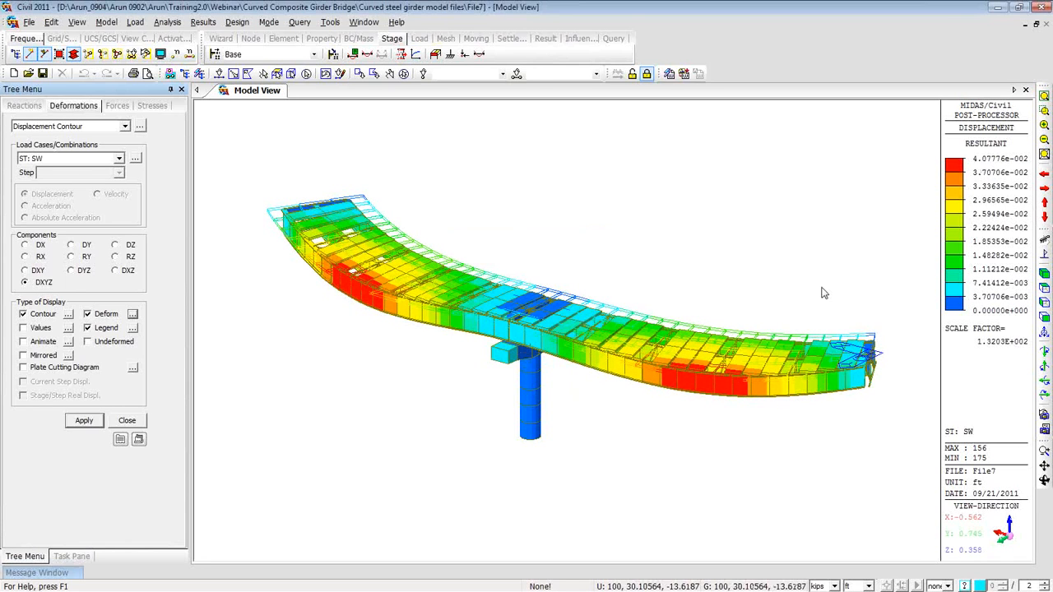
Step: Change the length unit to inches and inspect the SW displacement contour from several angles
click(869, 586)
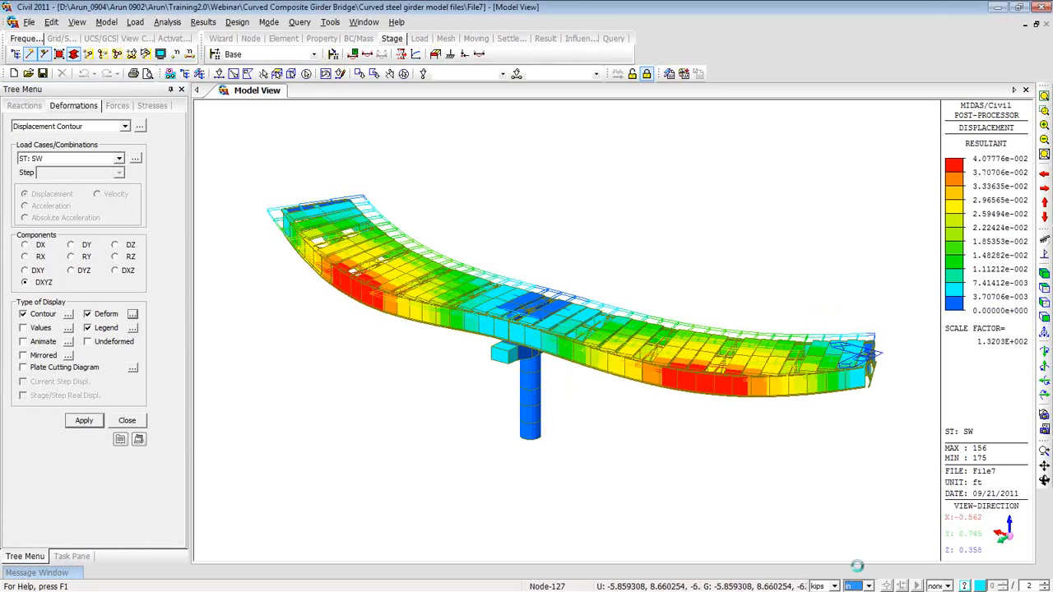
click(860, 572)
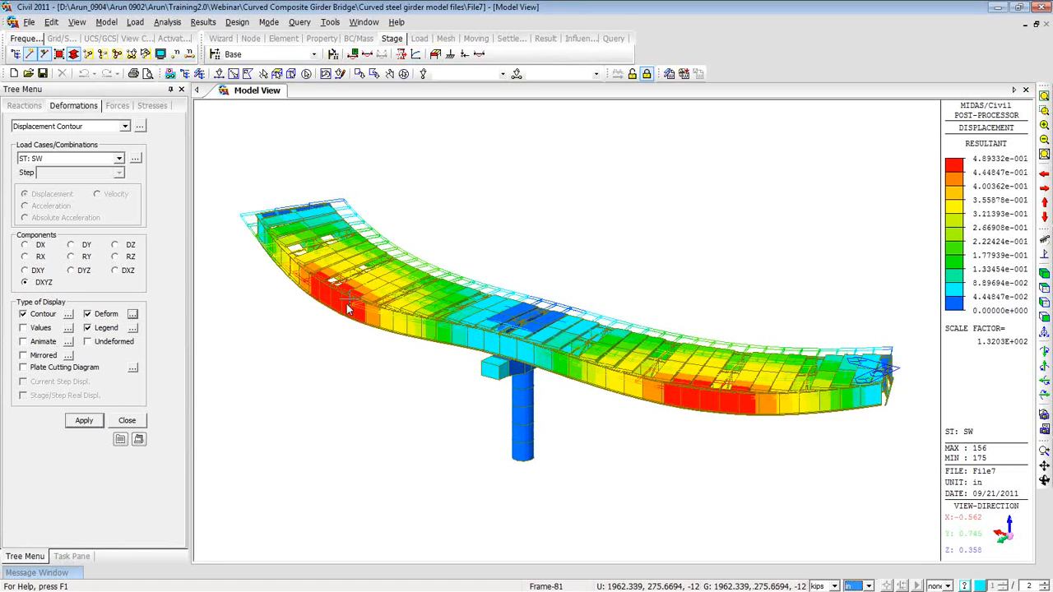
ctrl+middle_drag(635, 462, 600, 463)
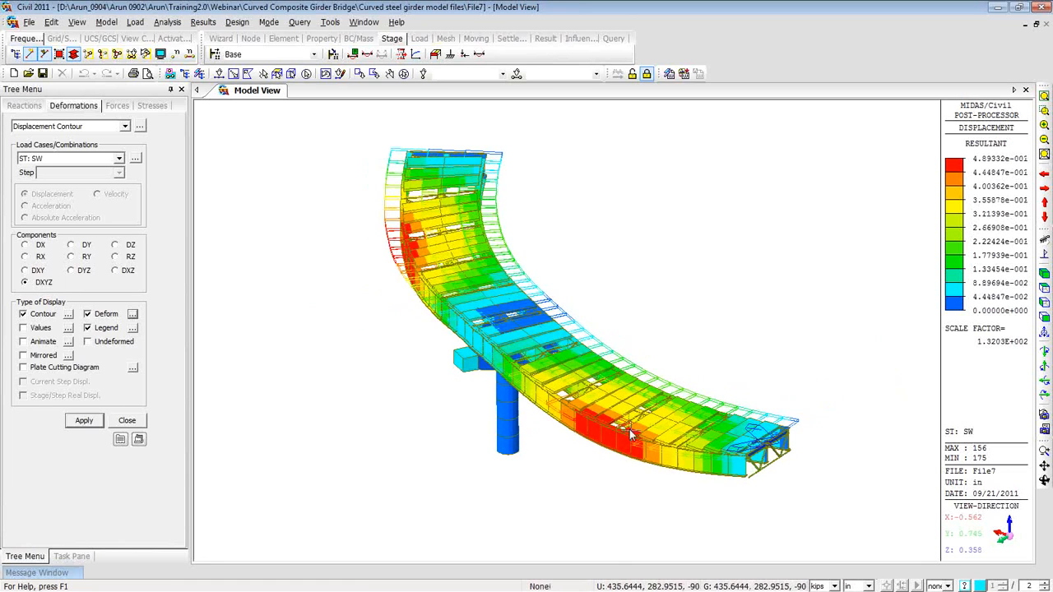
ctrl+middle_drag(517, 456, 543, 453)
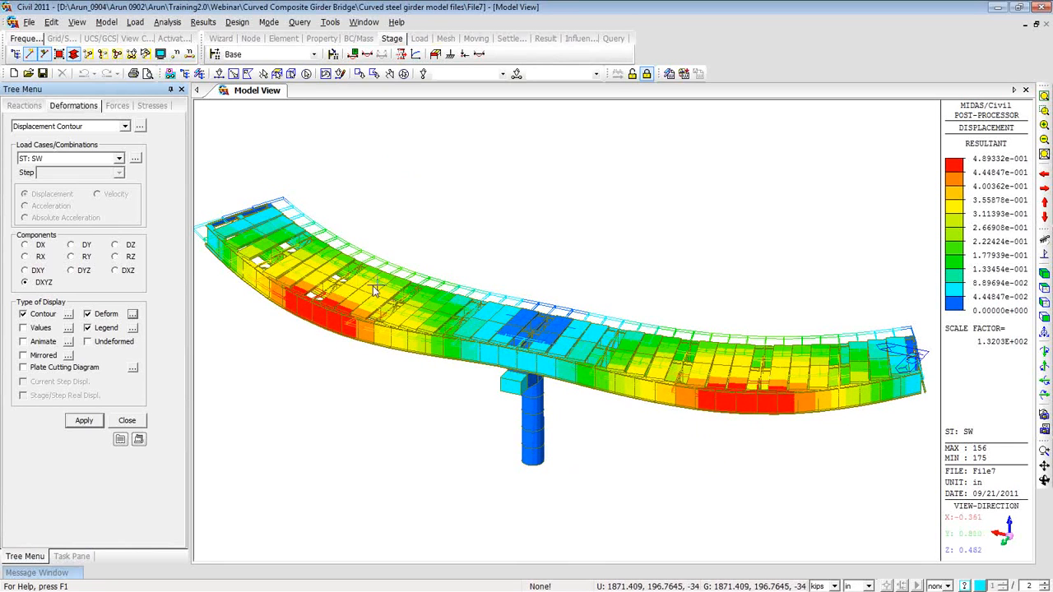
Step: Display the My beam diagram for load case SW with solid fill and the deformed shape turned off
click(117, 106)
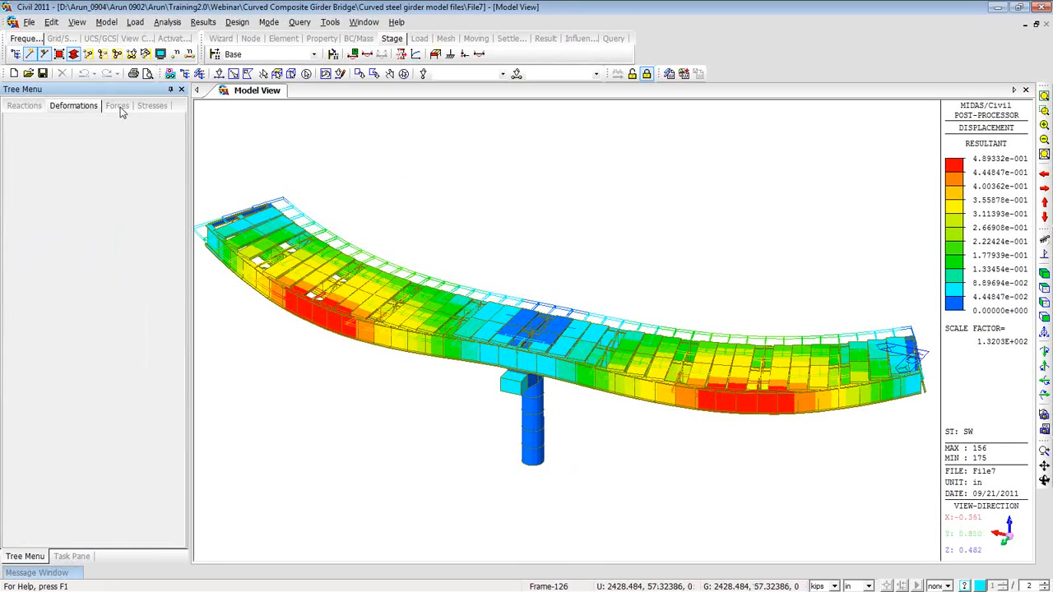
click(124, 126)
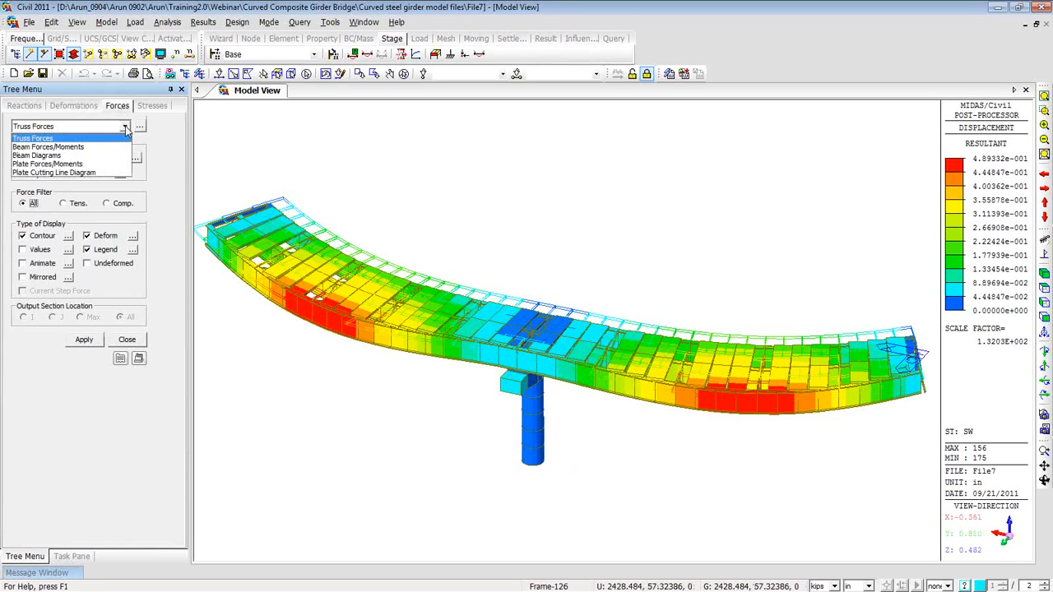
click(114, 158)
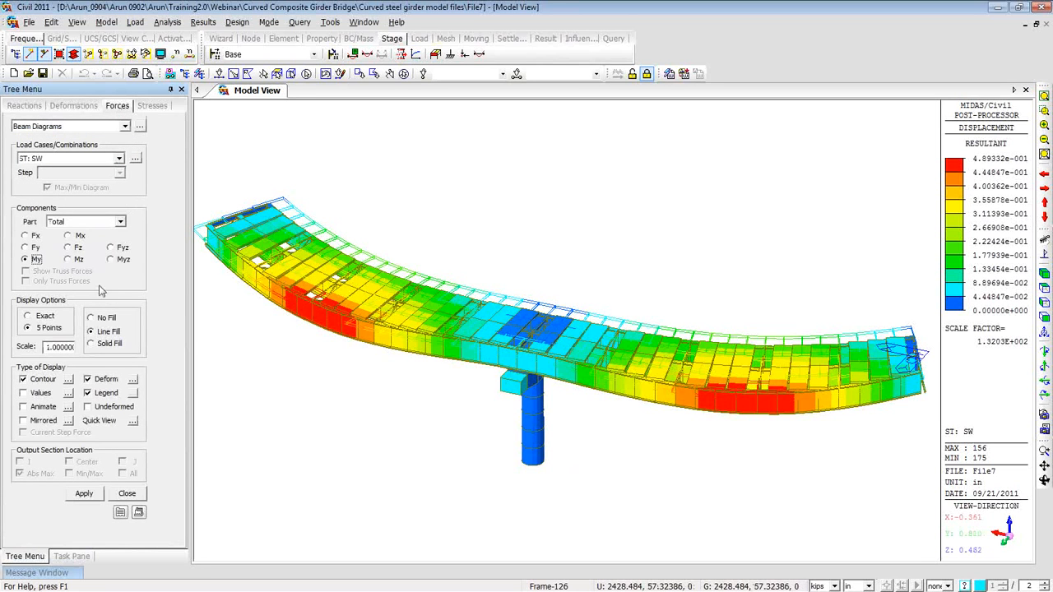
click(96, 345)
click(89, 380)
click(83, 493)
ctrl+middle_drag(524, 458, 416, 441)
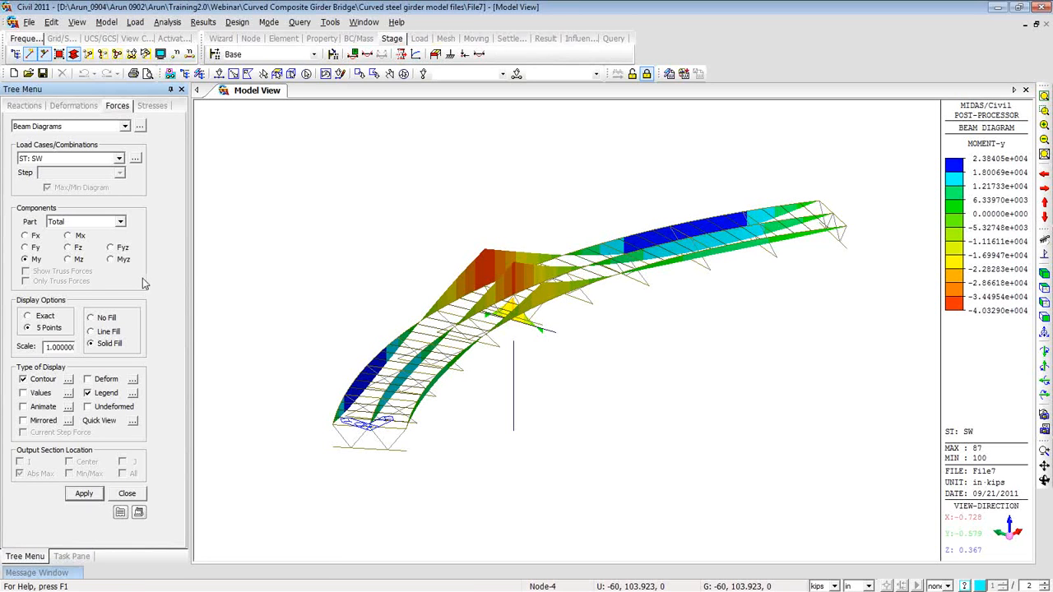
Step: Switch the My beam diagram to the MVmax: MVL moving load case
click(120, 159)
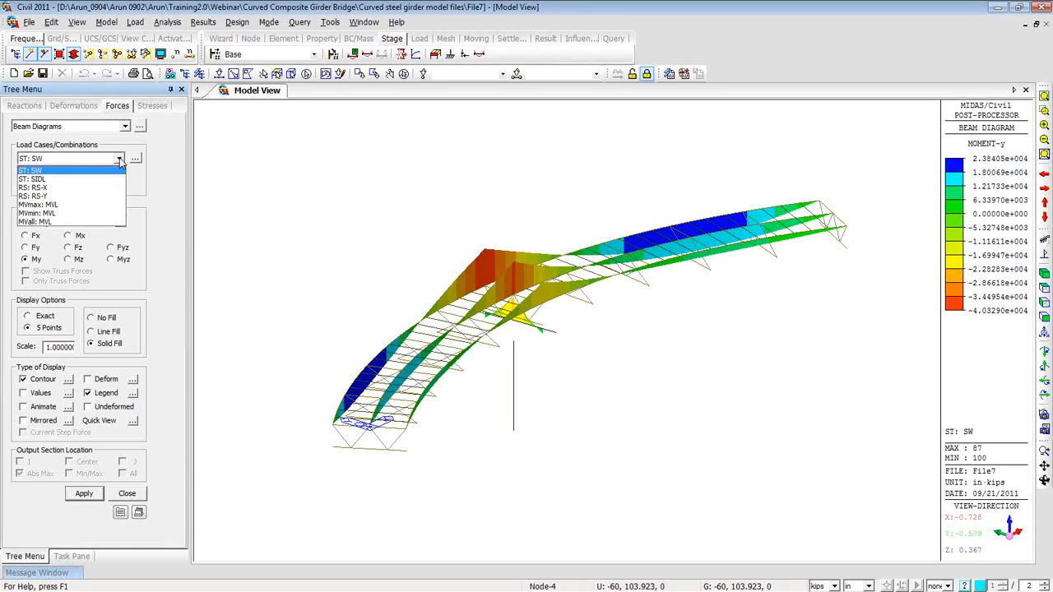
click(105, 205)
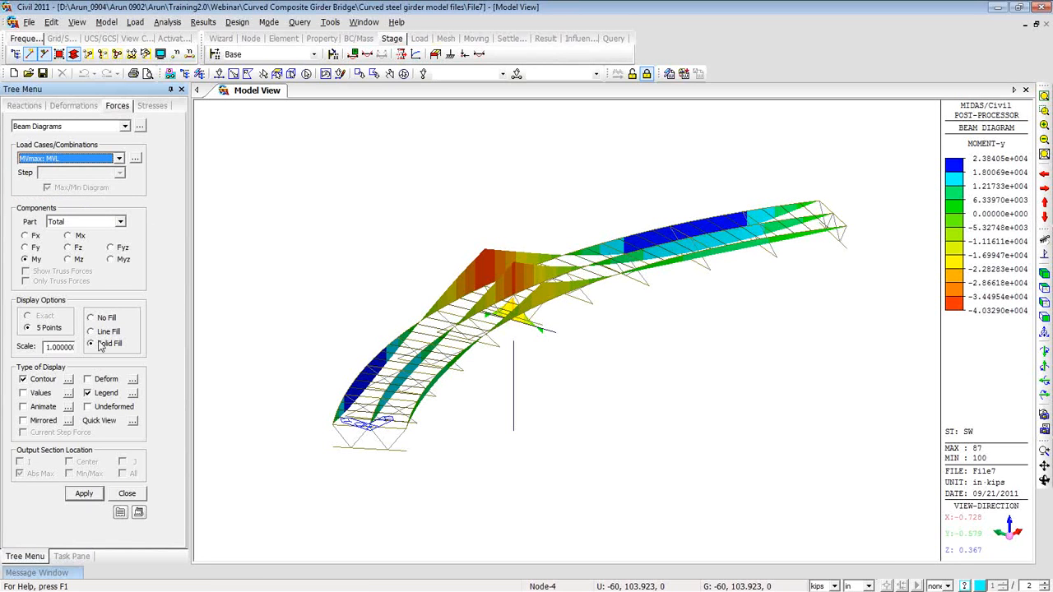
click(84, 494)
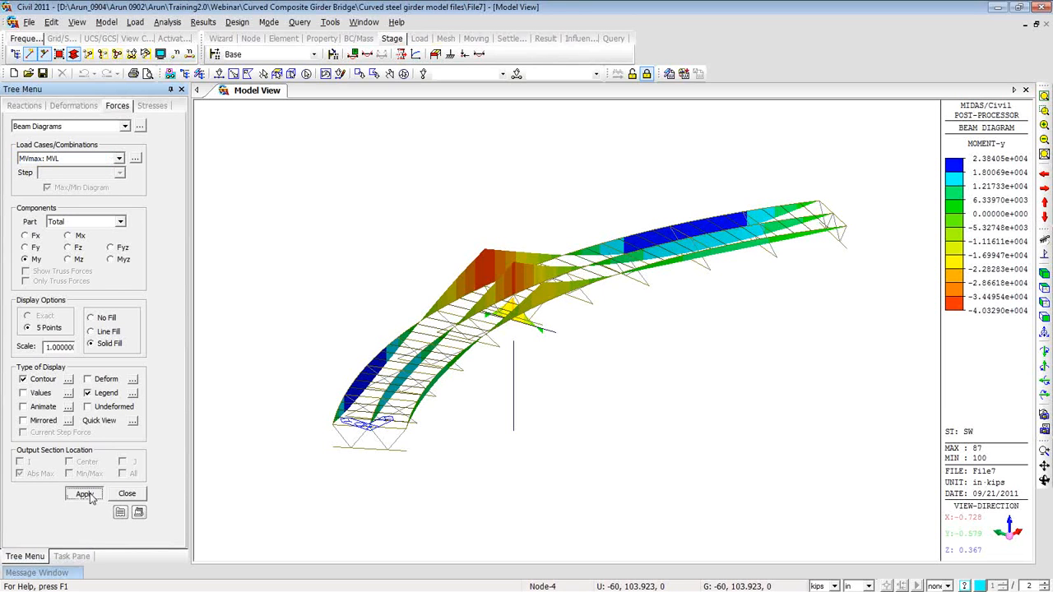
Step: Switch the My beam diagram to the MVmin: MVL moving load case and examine the girders over the pier
ctrl+middle_drag(337, 442, 328, 417)
click(119, 159)
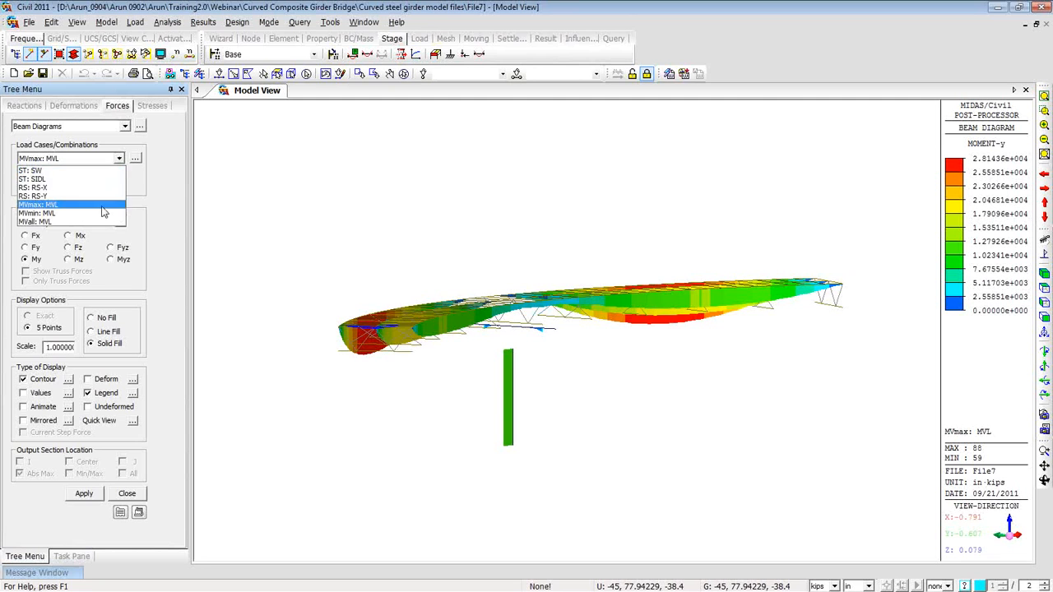
click(104, 217)
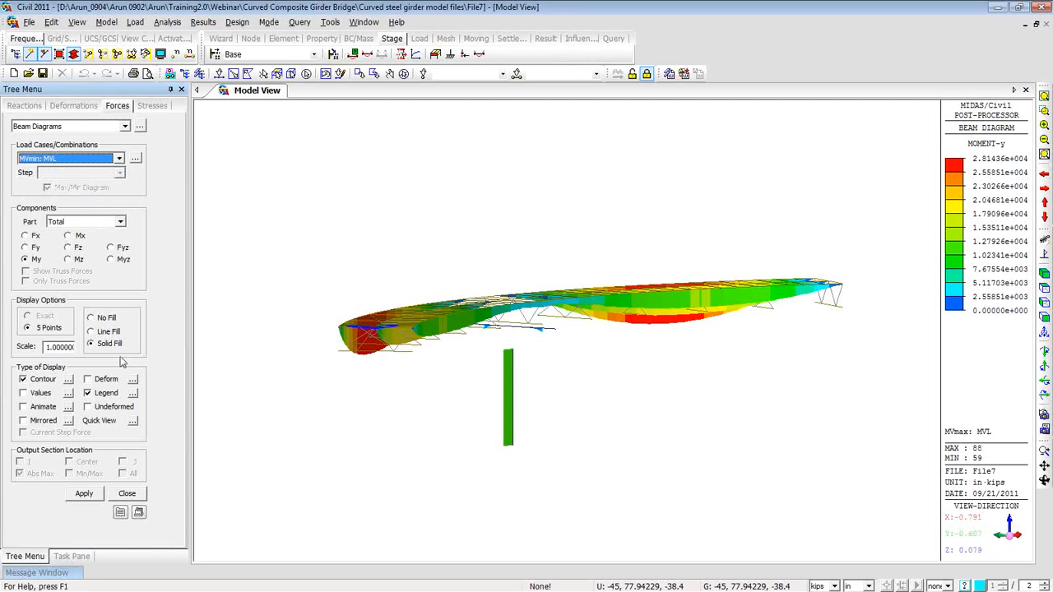
click(84, 494)
drag(310, 344, 289, 372)
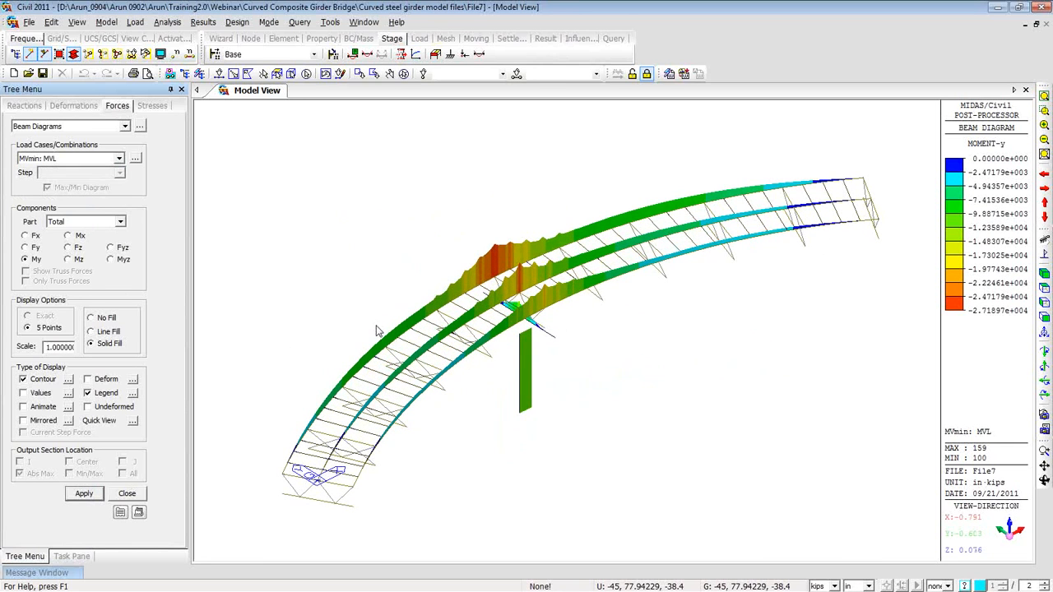
middle_drag(478, 300, 406, 305)
scroll(406, 306, up, 5)
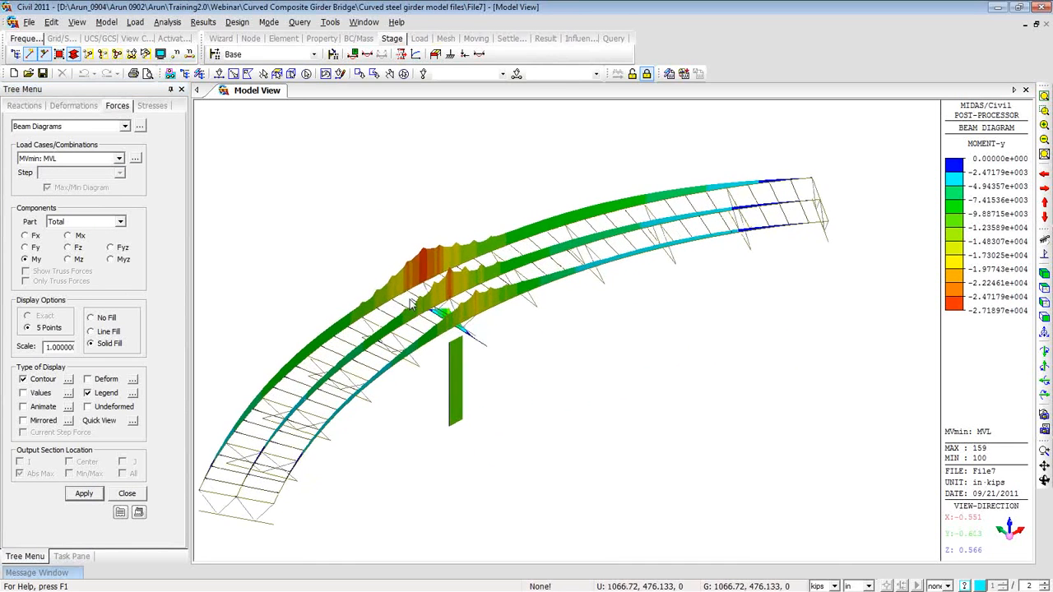
scroll(456, 285, up, 1)
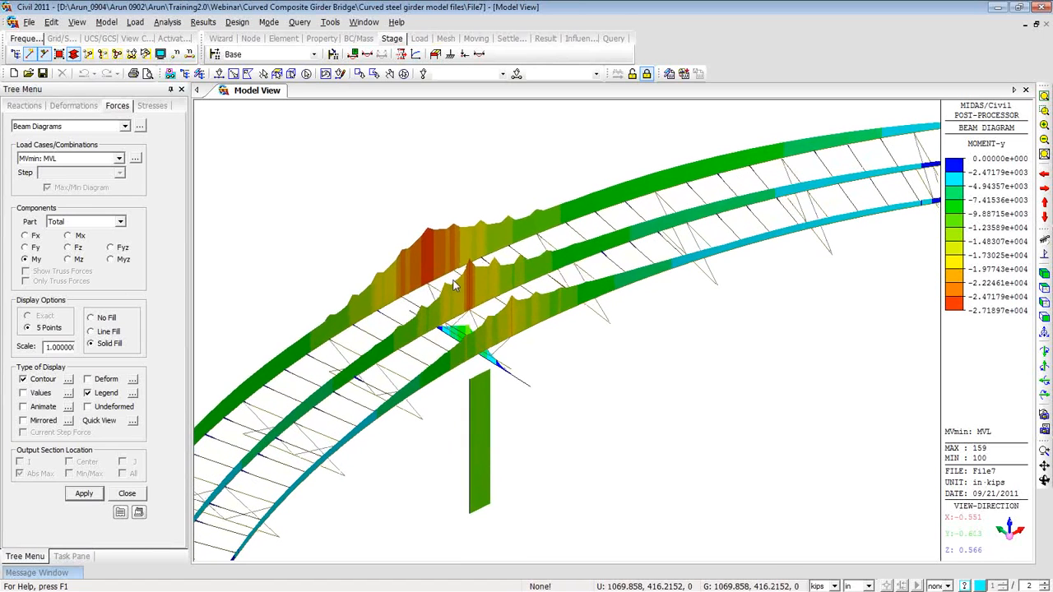
middle_drag(441, 273, 512, 256)
Step: Trace the moving load position producing the MVmin: MVL beam moment My at the i-end of element 101 and inspect the applied loads
right_click(320, 188)
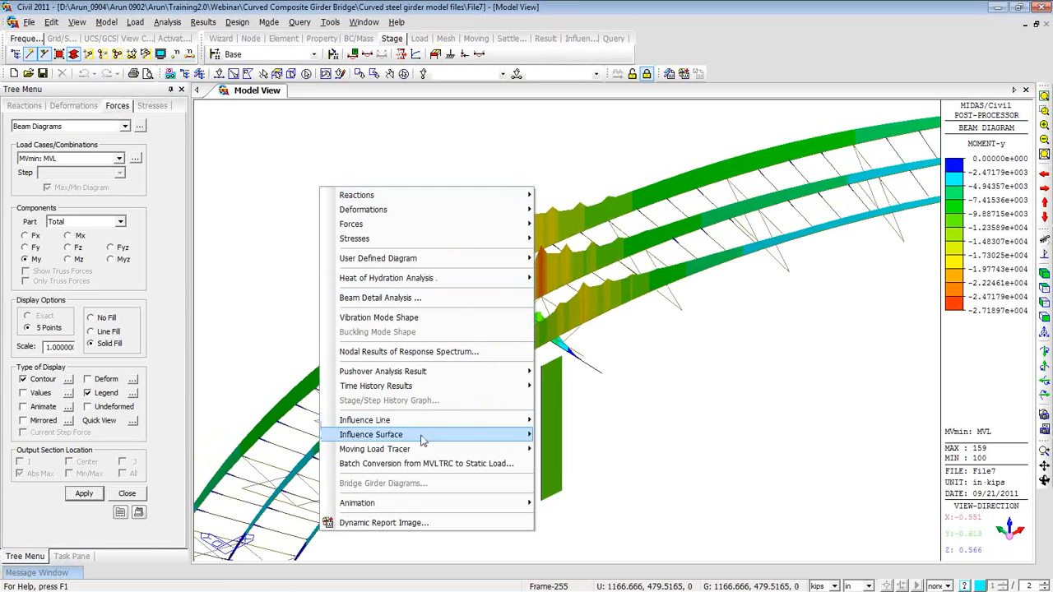
mouse_move(422, 451)
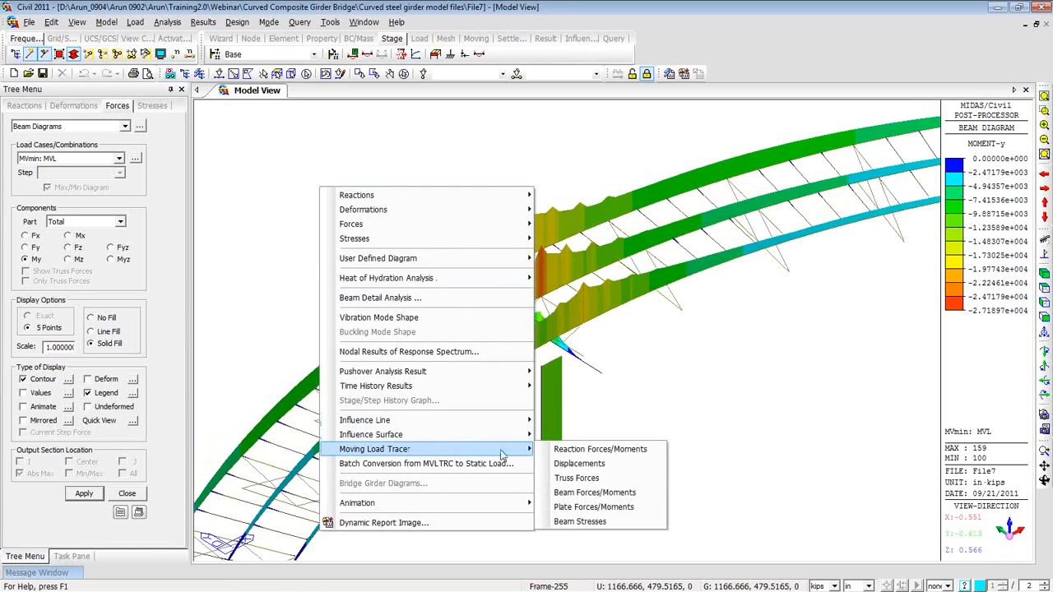
click(575, 494)
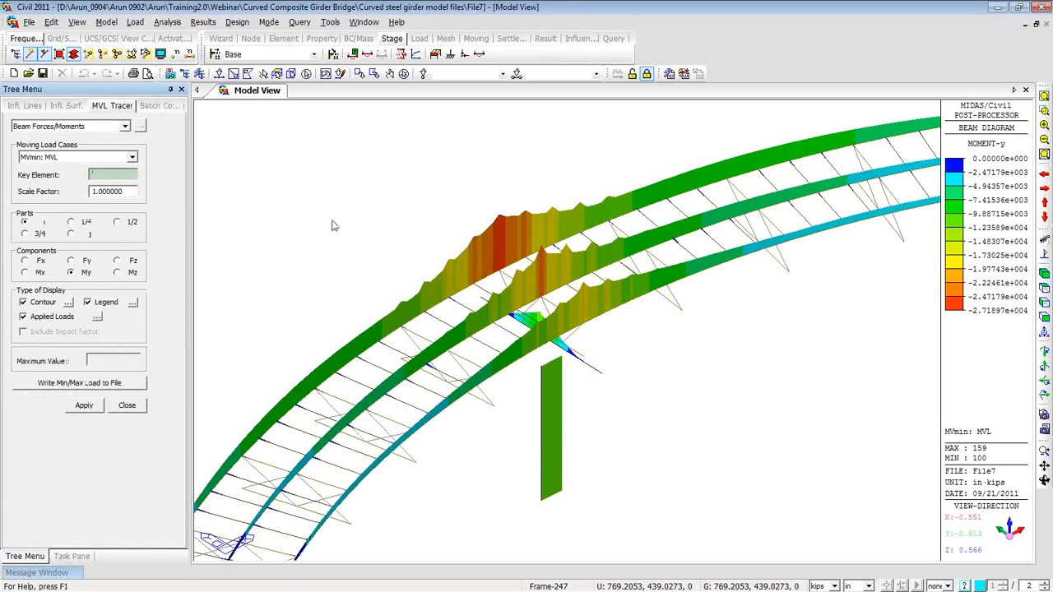
click(514, 267)
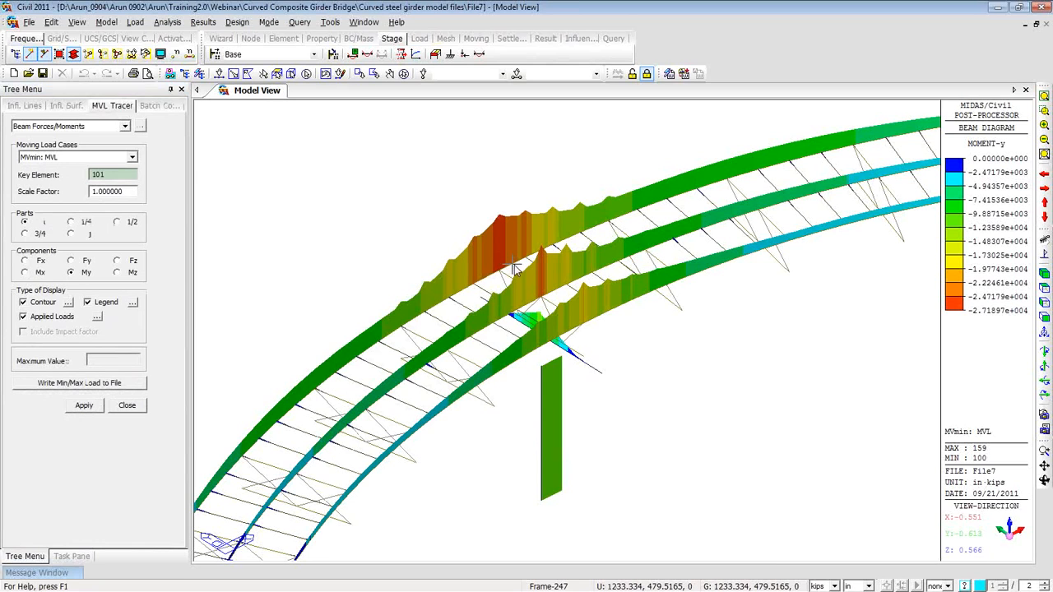
click(85, 405)
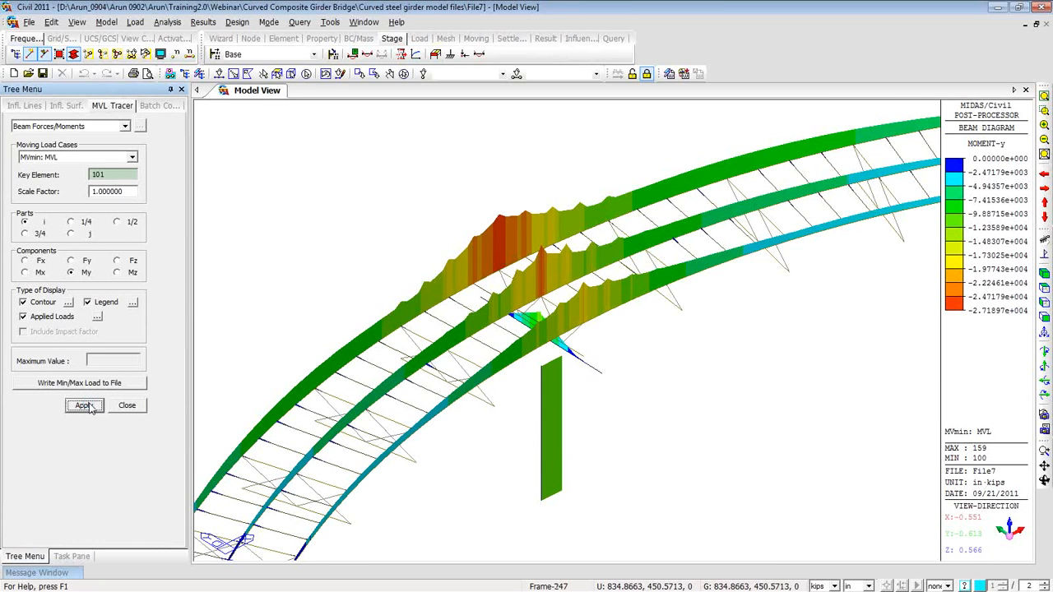
scroll(450, 318, down, 5)
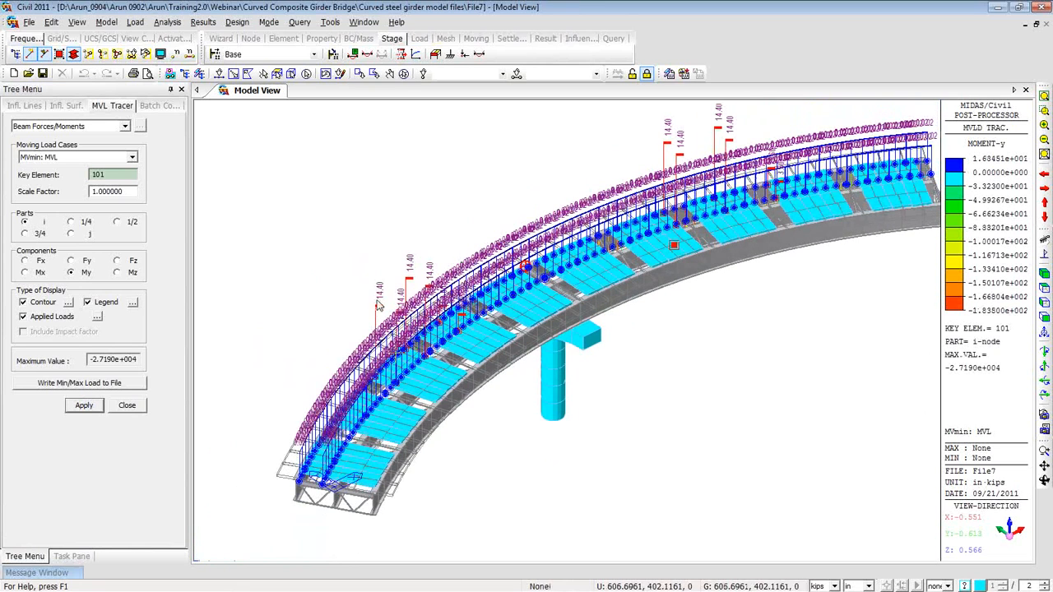
ctrl+middle_drag(683, 341, 661, 319)
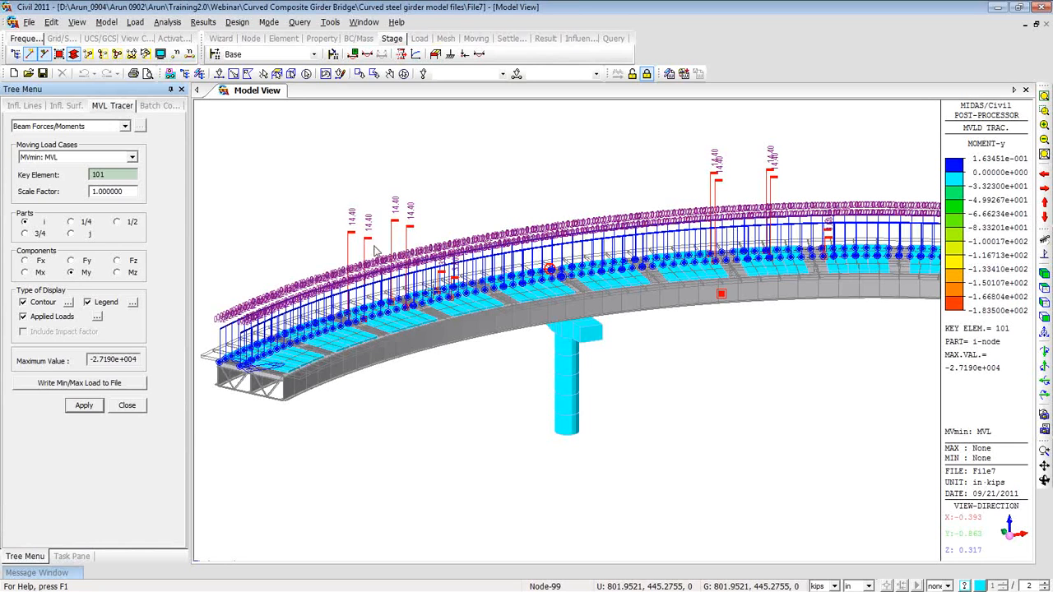
ctrl+middle_drag(479, 364, 470, 388)
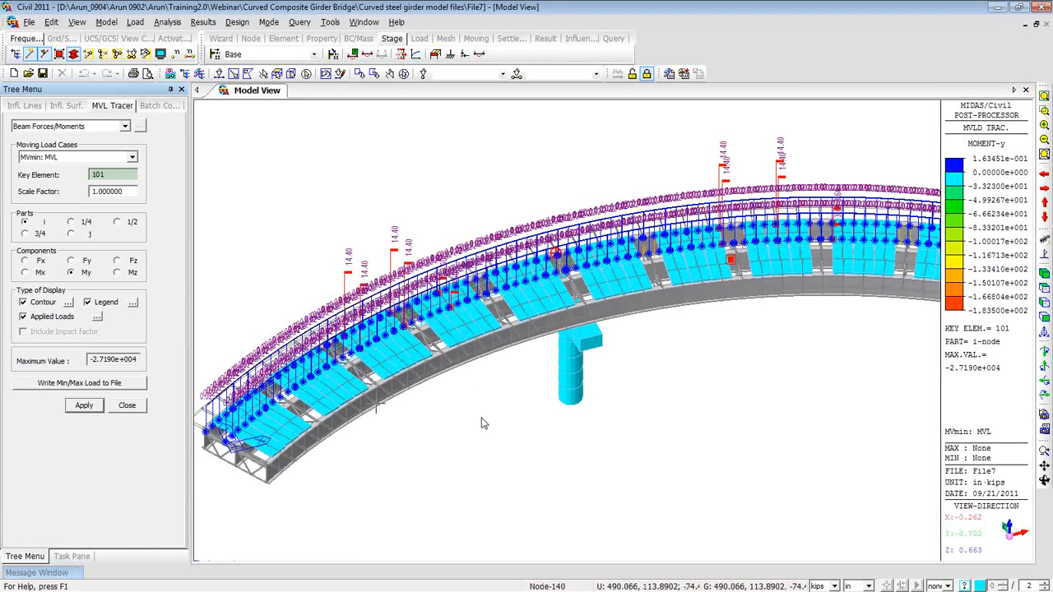
ctrl+middle_drag(482, 430, 495, 394)
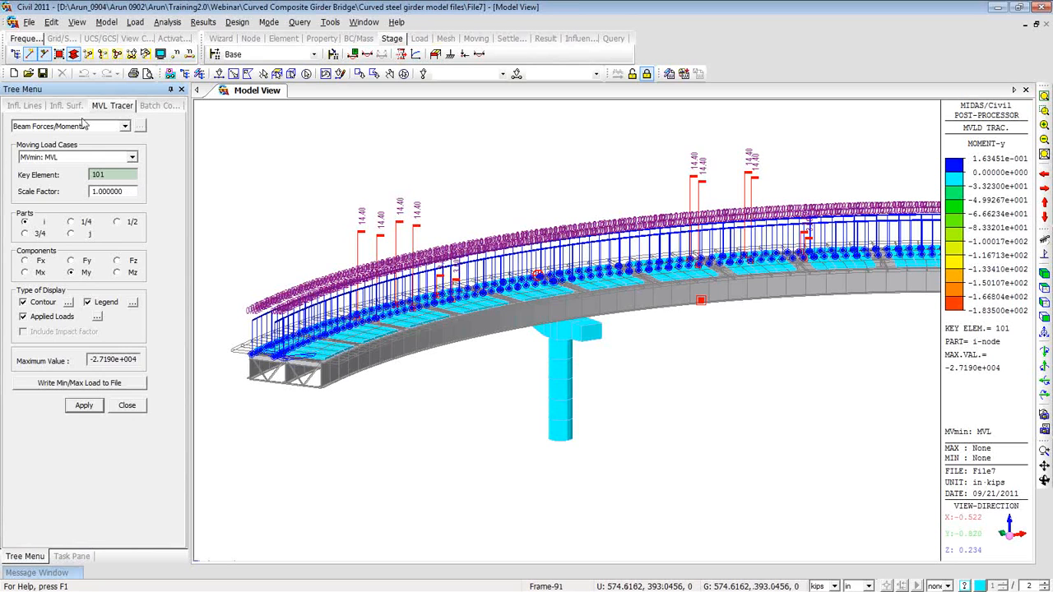
Step: Generate an animated beam moment My influence line for lane L1 at the i-end of element 101
click(33, 110)
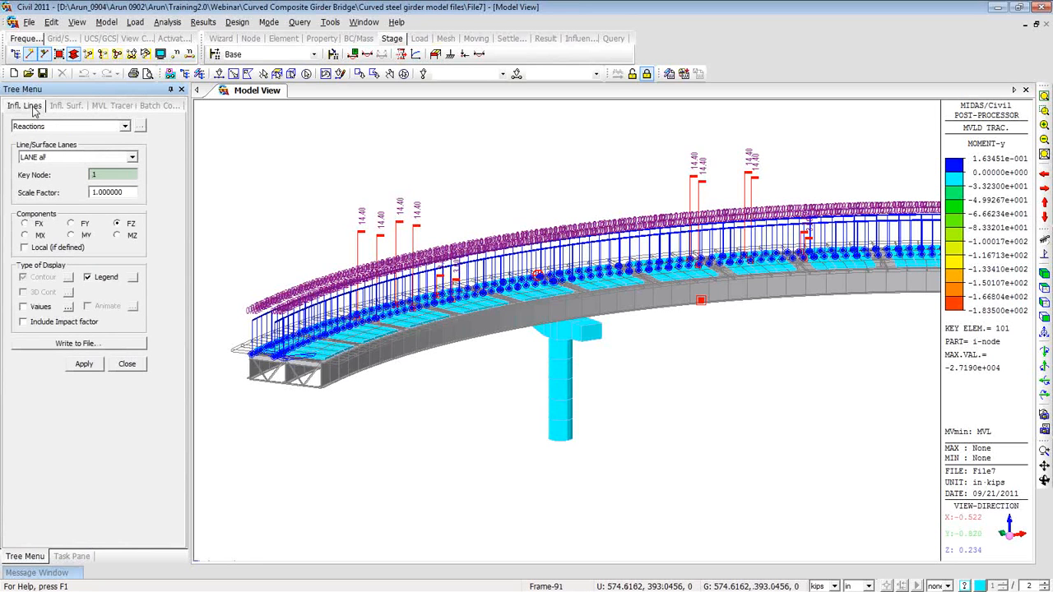
click(125, 127)
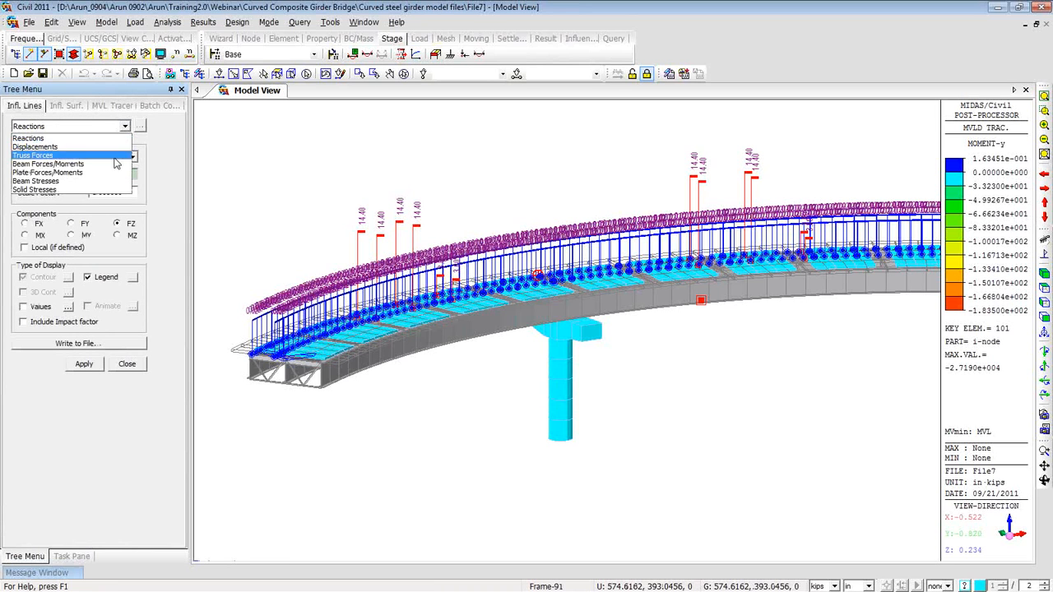
click(115, 166)
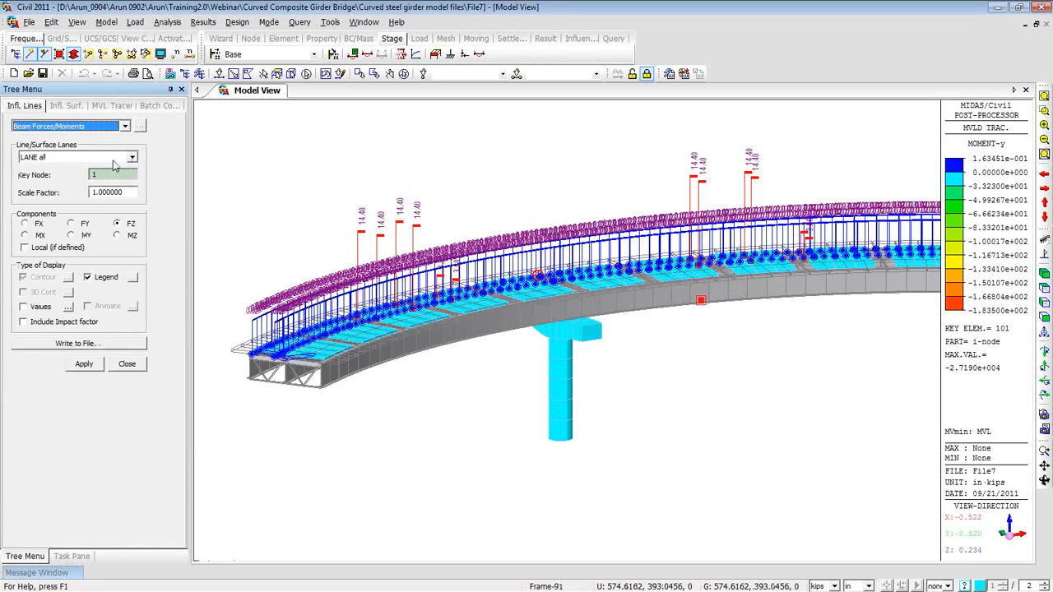
click(130, 157)
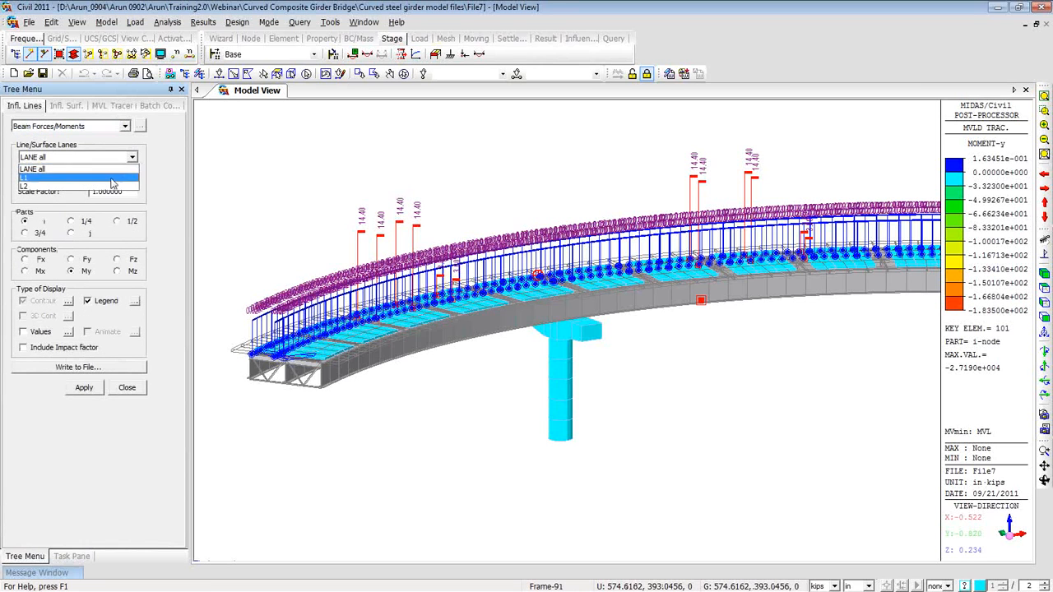
click(115, 178)
click(89, 333)
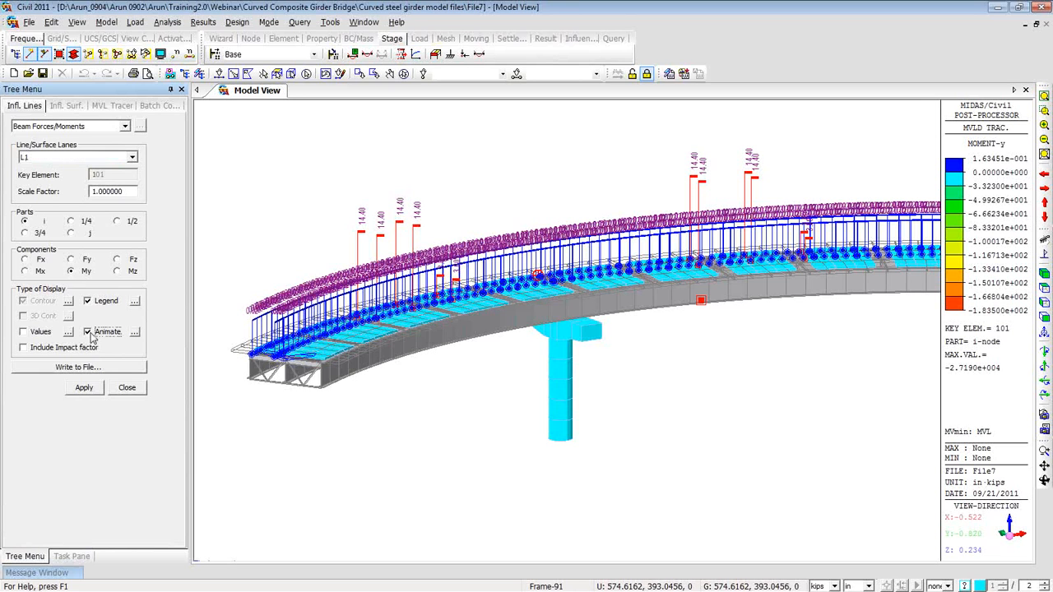
click(83, 388)
ctrl+middle_drag(501, 397, 572, 395)
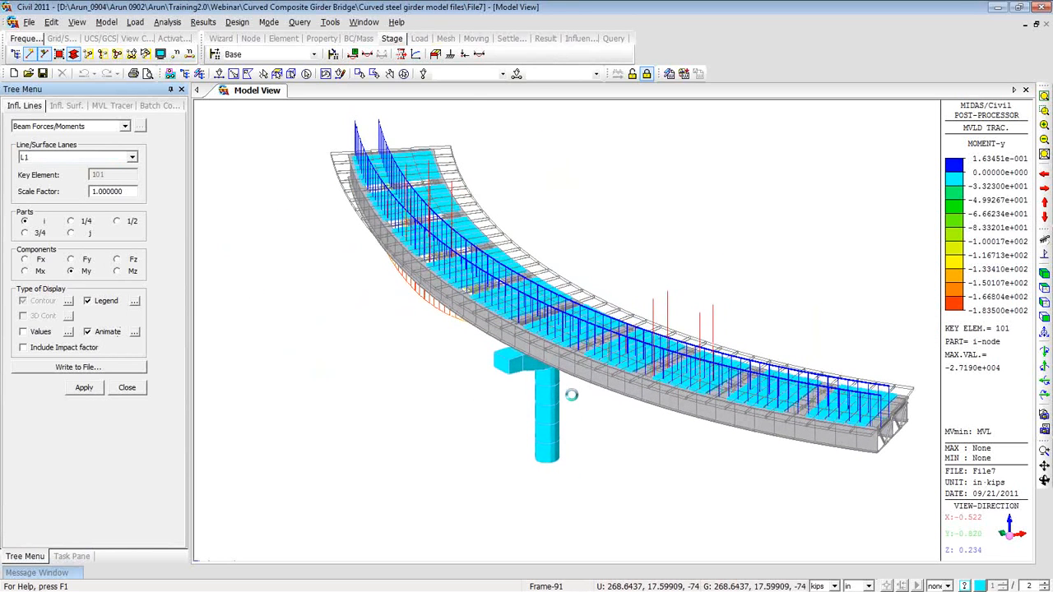
click(87, 390)
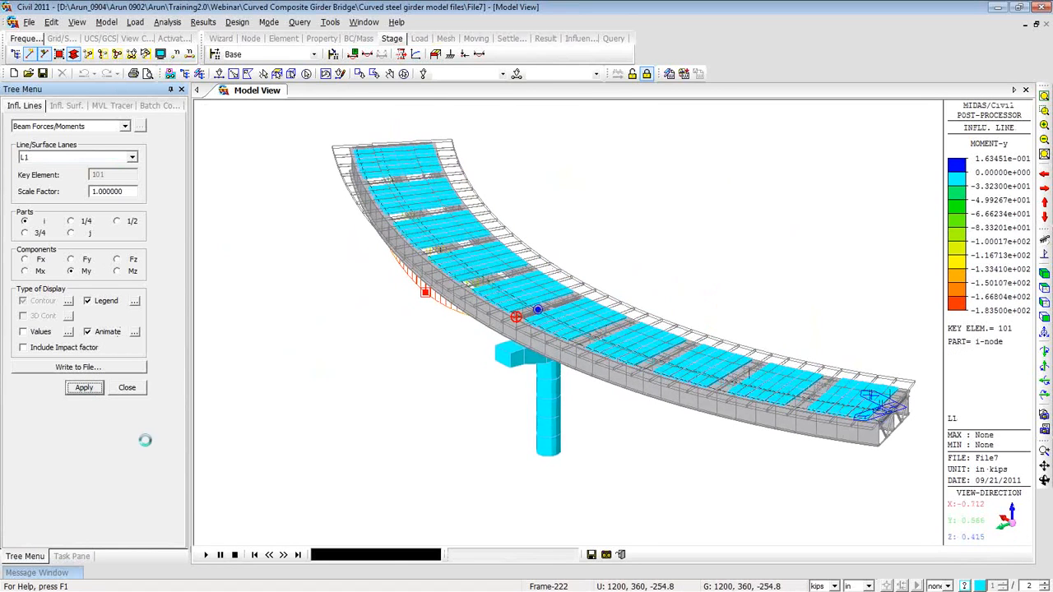
click(607, 555)
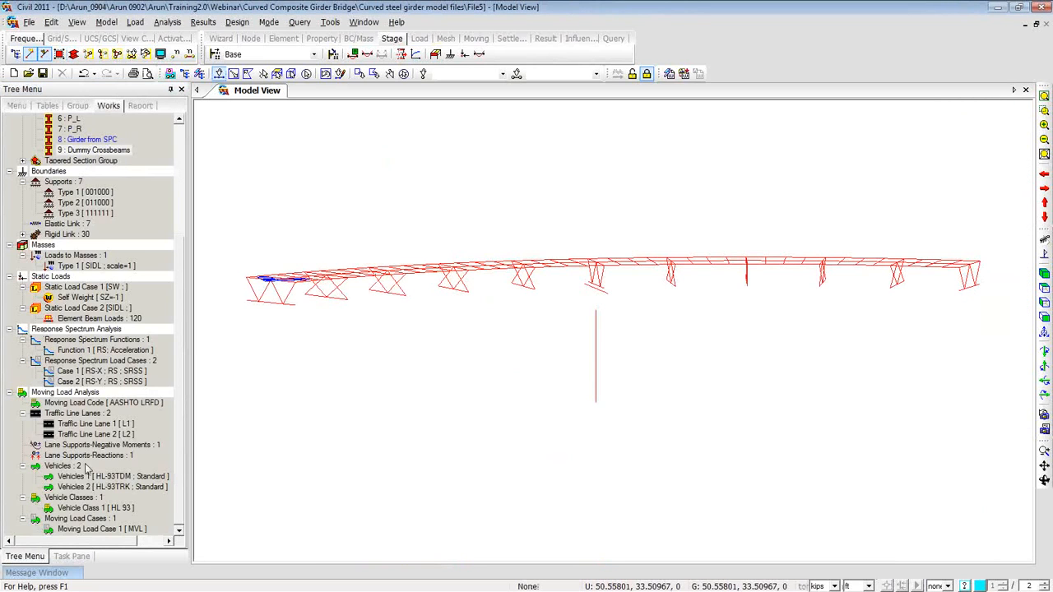
Step: Display the Mode 1 vibration mode shape in Md-XYZ with the legend turned on
click(61, 574)
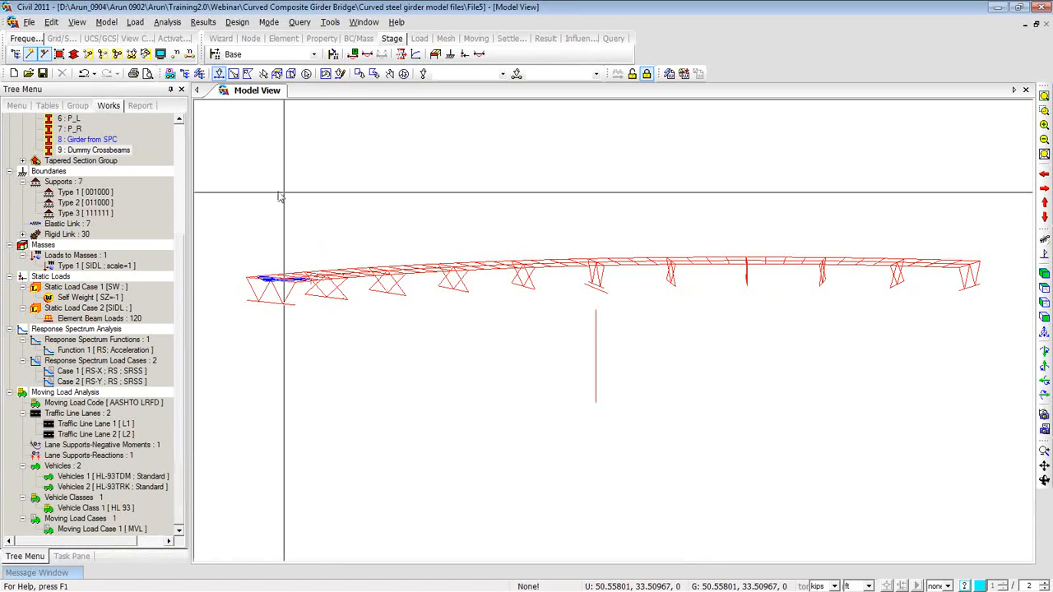
click(201, 23)
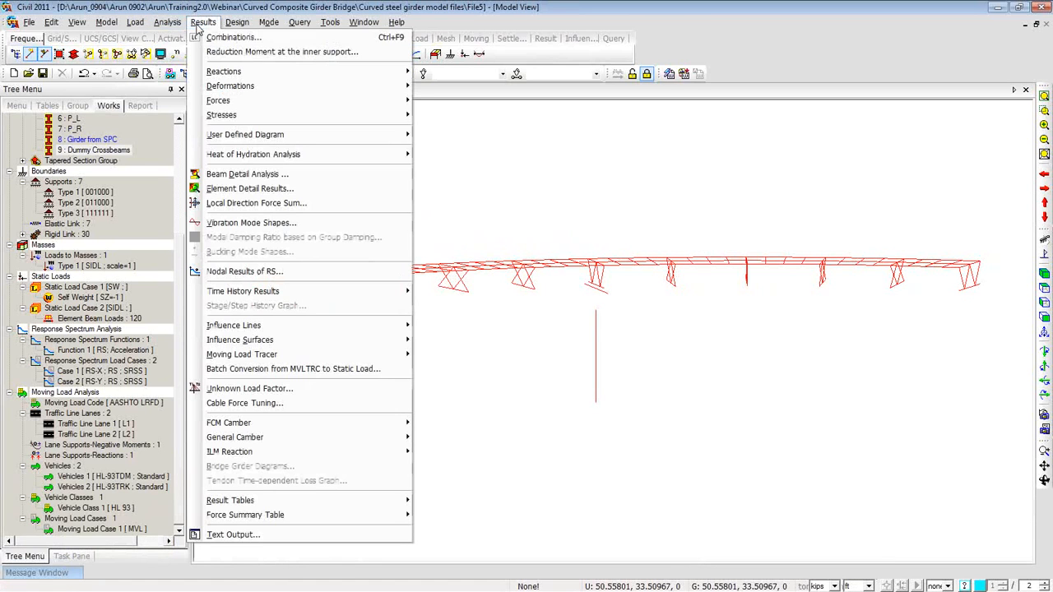
click(220, 226)
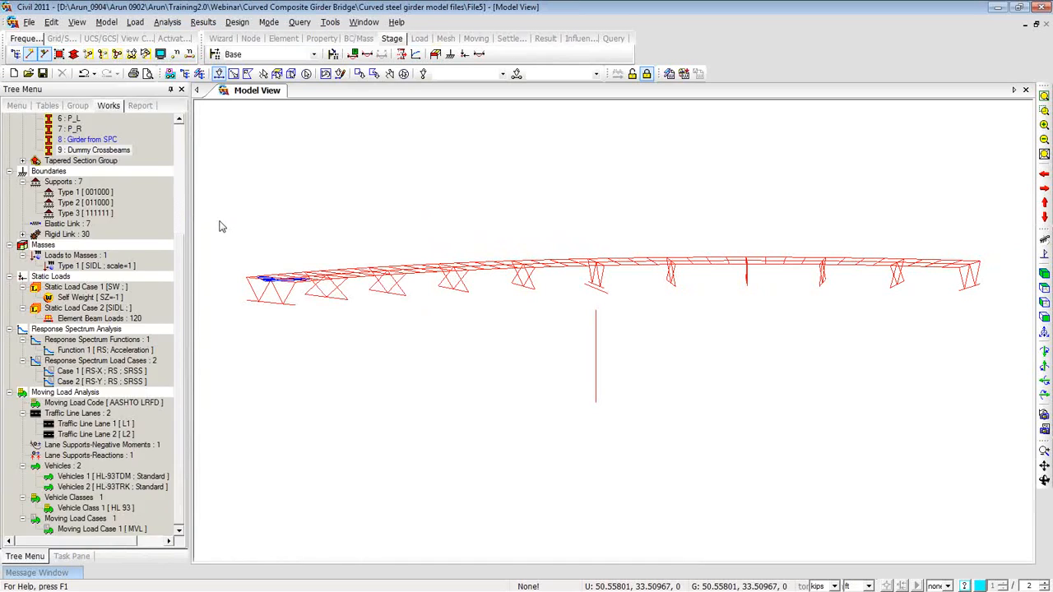
ctrl+middle_drag(285, 224, 296, 242)
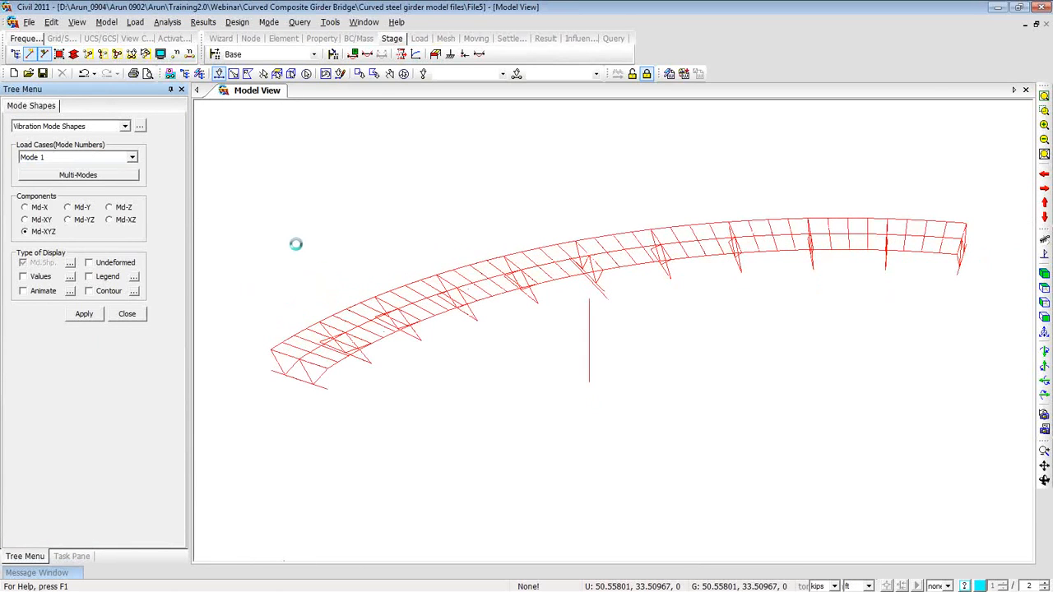
click(87, 313)
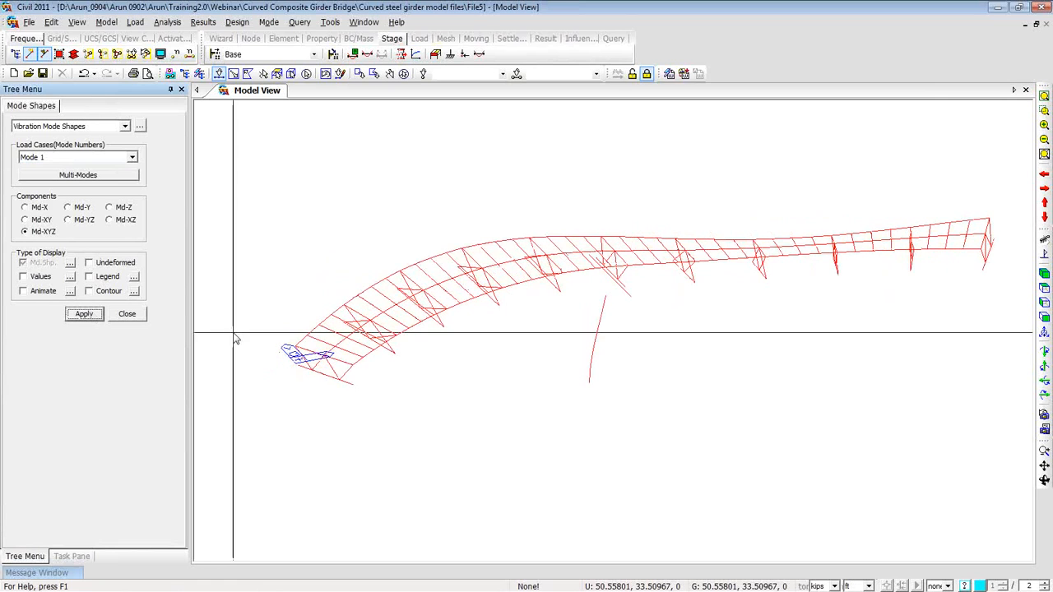
click(89, 276)
click(84, 314)
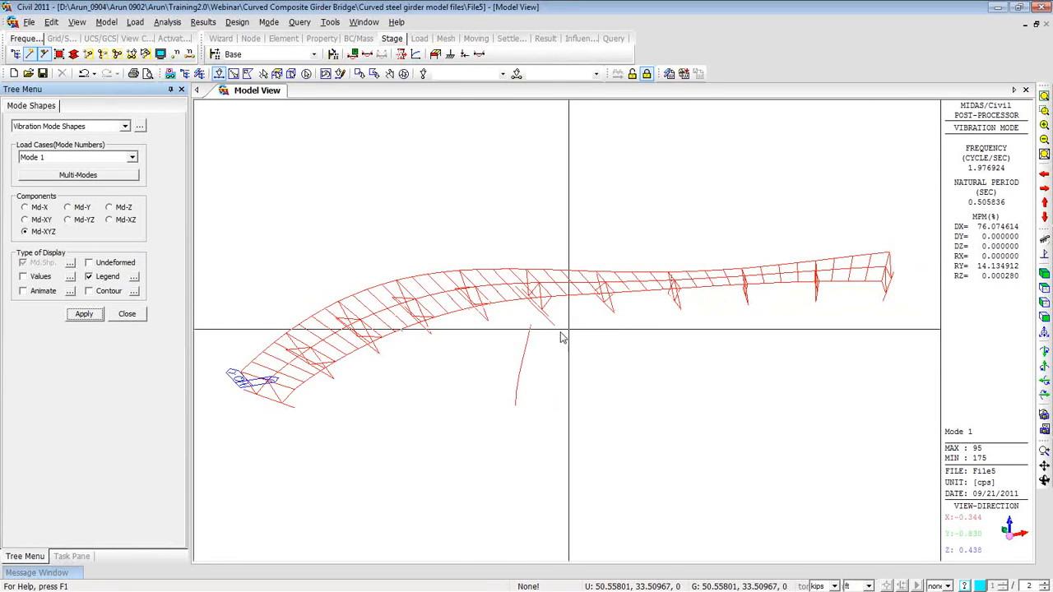
ctrl+middle_drag(461, 339, 465, 313)
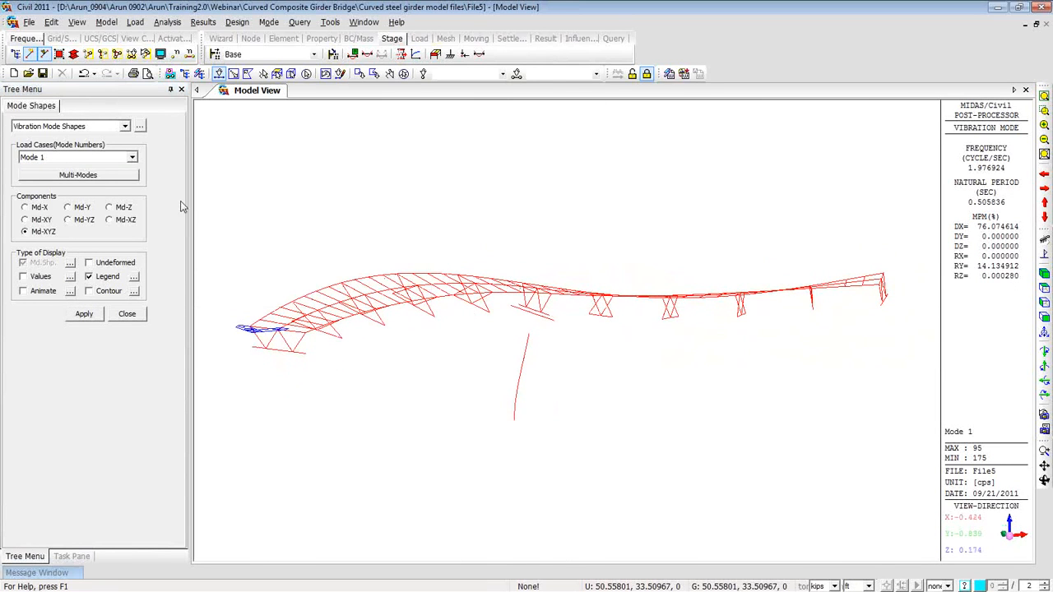
Step: Switch the vibration mode shape display to Mode 2 and inspect the deformed bridge
click(104, 158)
click(93, 186)
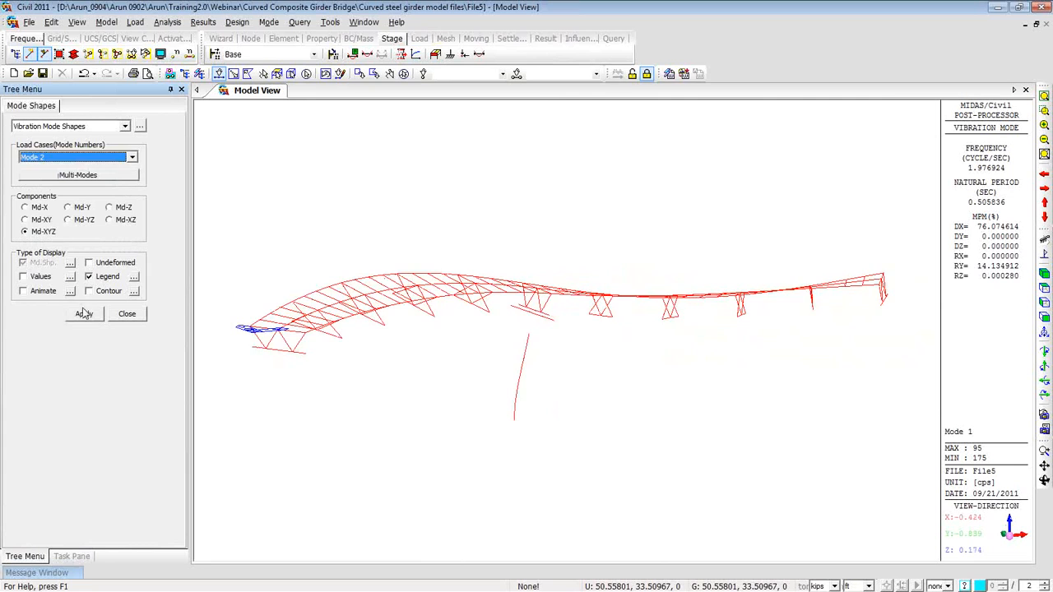
click(84, 314)
ctrl+middle_drag(296, 334, 302, 354)
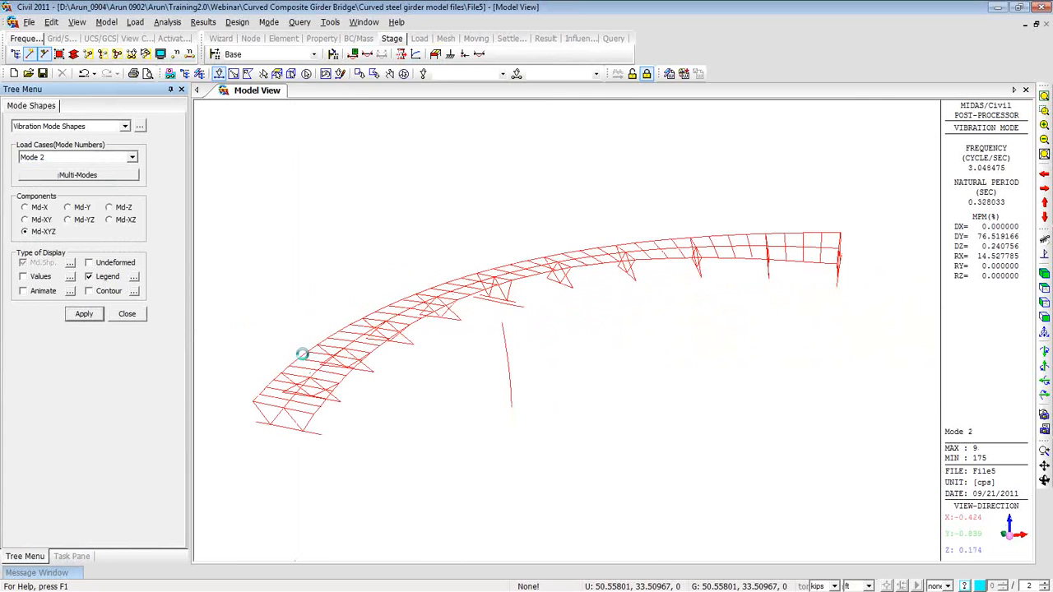
Step: Show vibration modes 1 to 4 together in horizontally tiled views, and close the Mode 3 view
click(114, 177)
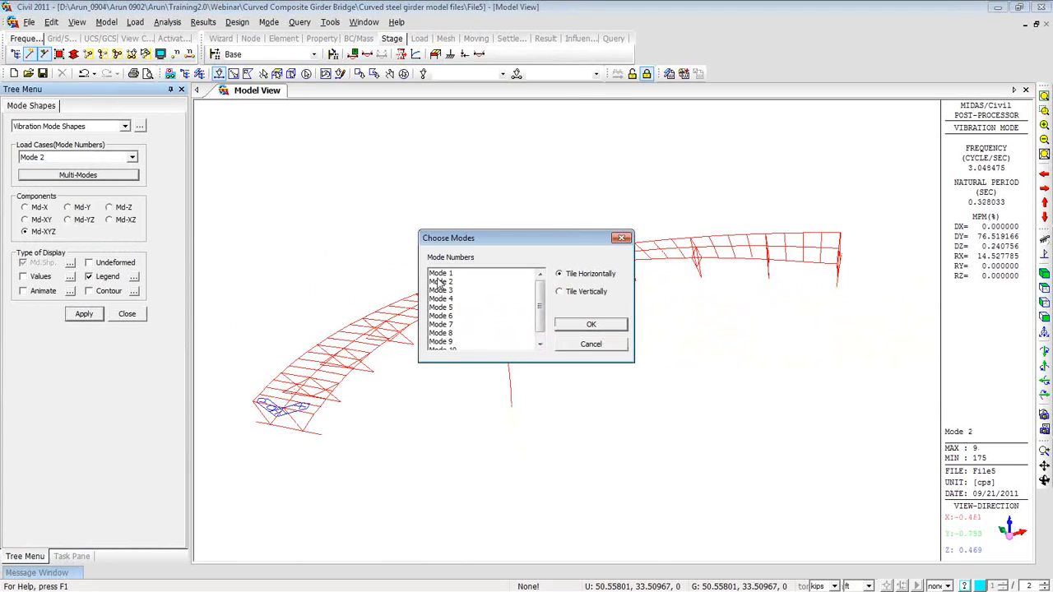
drag(444, 274, 452, 300)
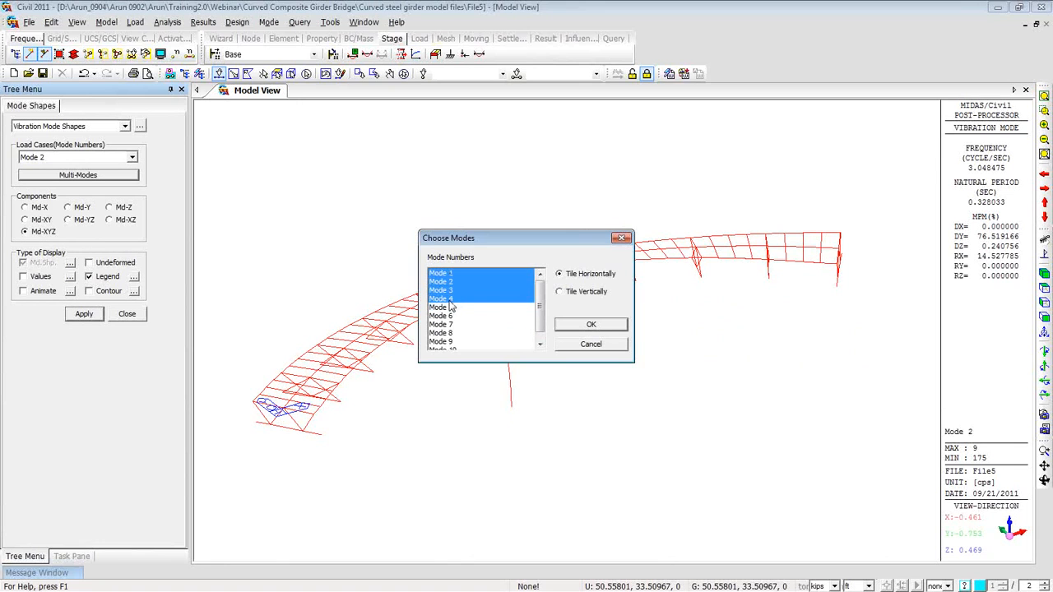
click(583, 324)
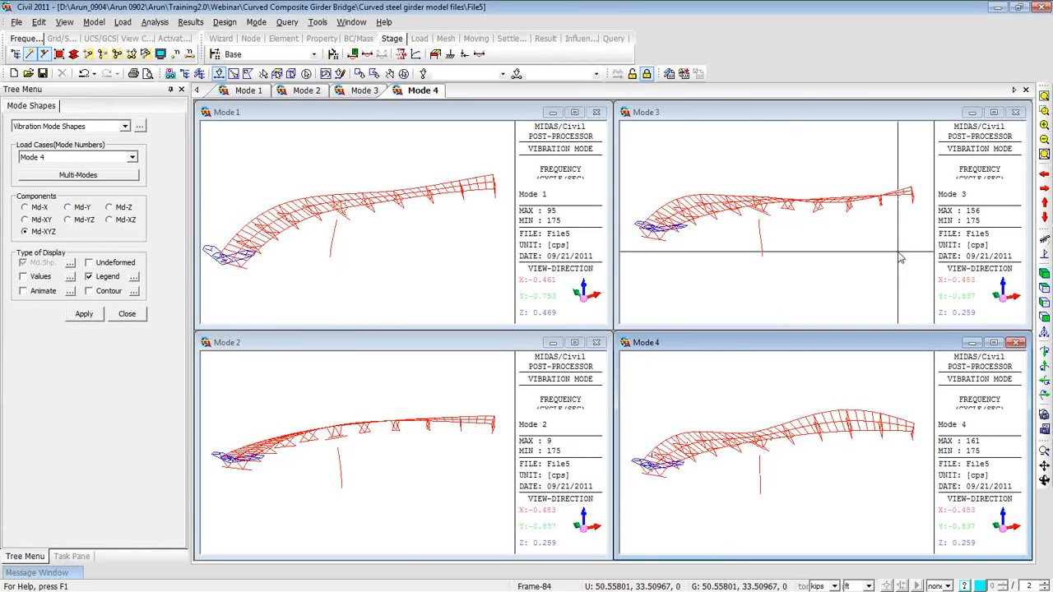
click(1017, 113)
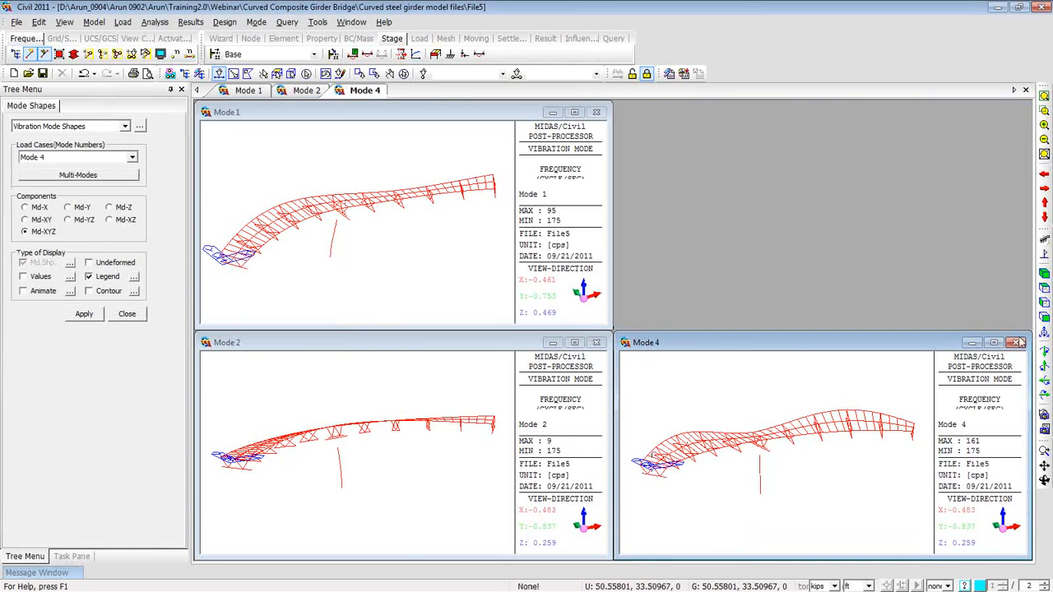
Step: Close the Mode 4 and Mode 2 views, maximise the Mode 1 view and fit the whole bridge in it
click(1019, 342)
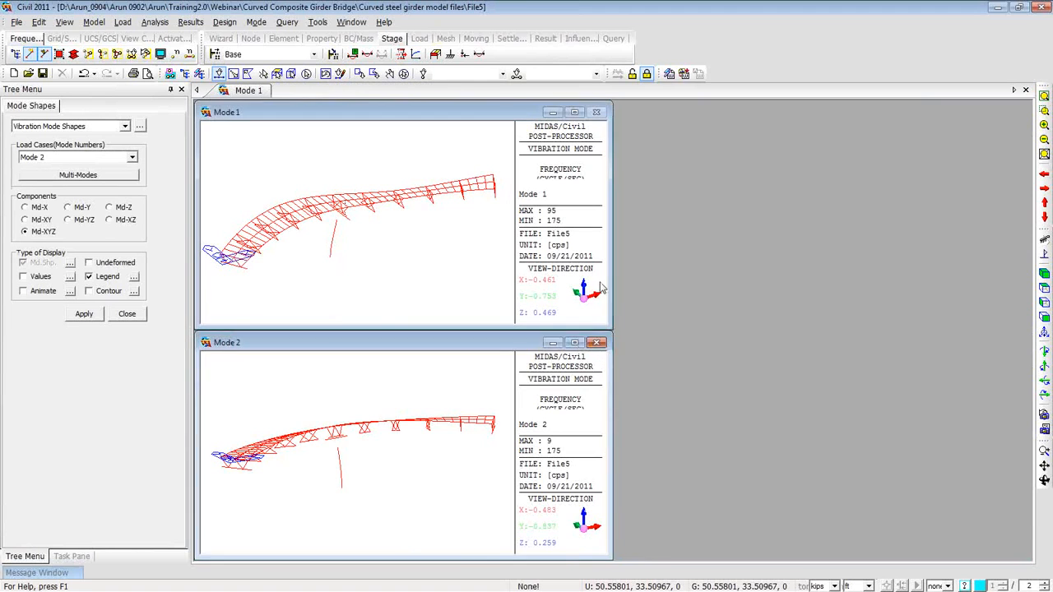
click(596, 342)
click(576, 113)
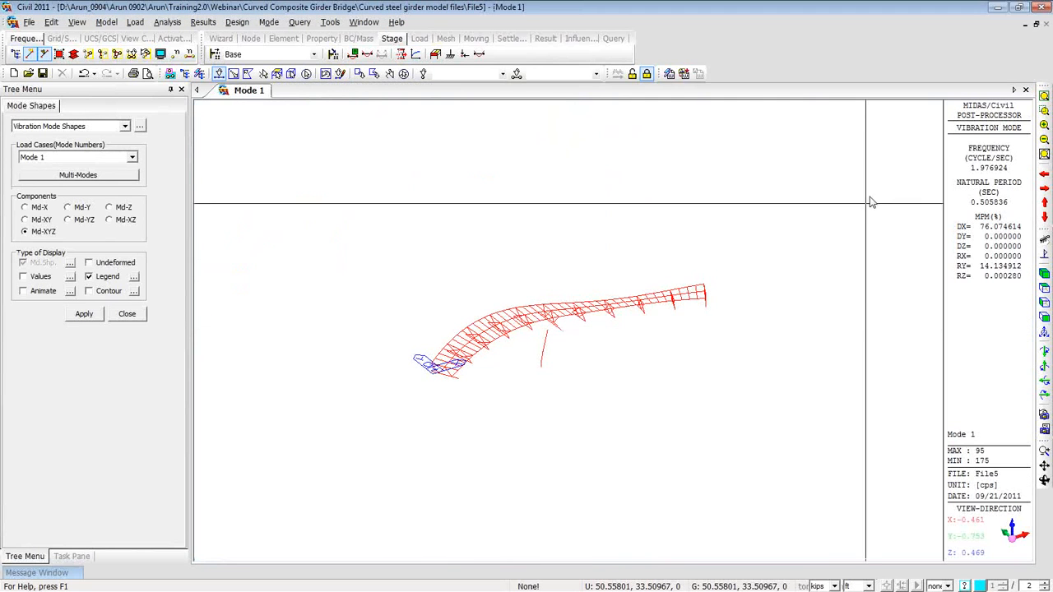
click(1043, 96)
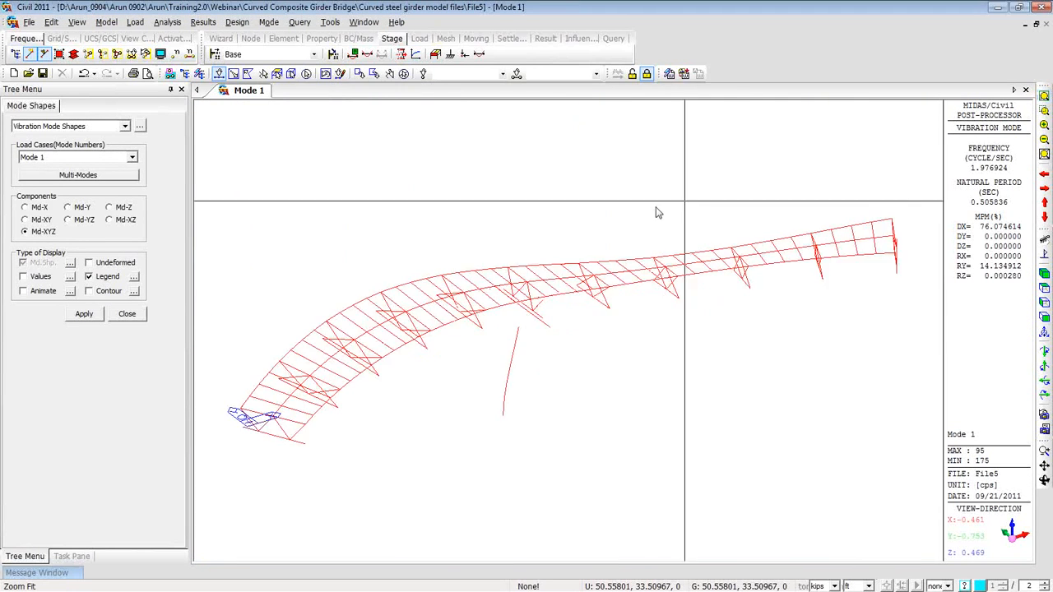
Step: Open the eigenvalue mode result table and examine the TRAN-Z modal participation masses of mode 3
click(140, 128)
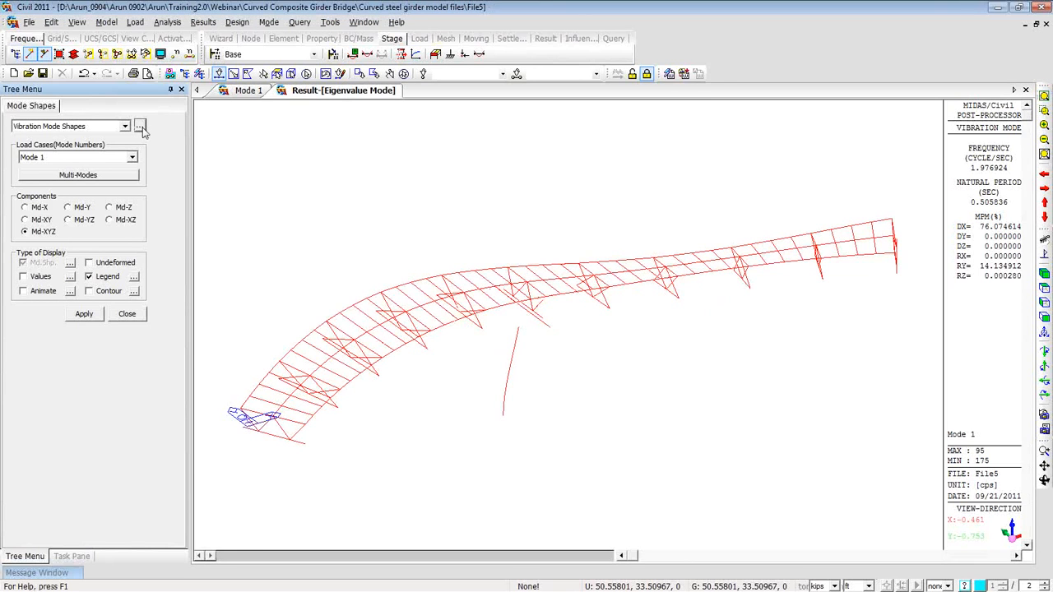
click(599, 391)
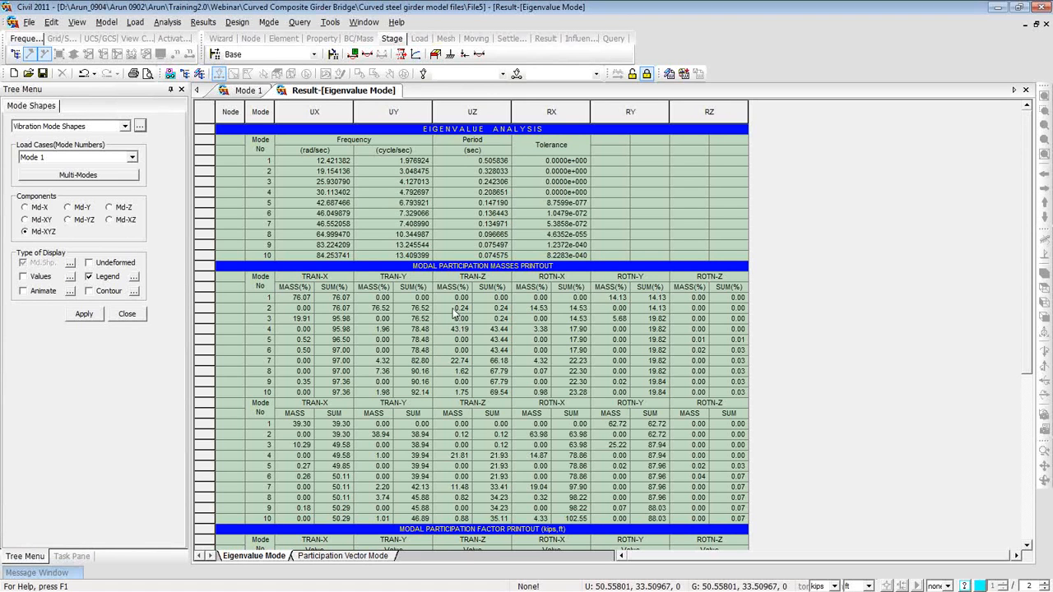
drag(470, 320, 489, 322)
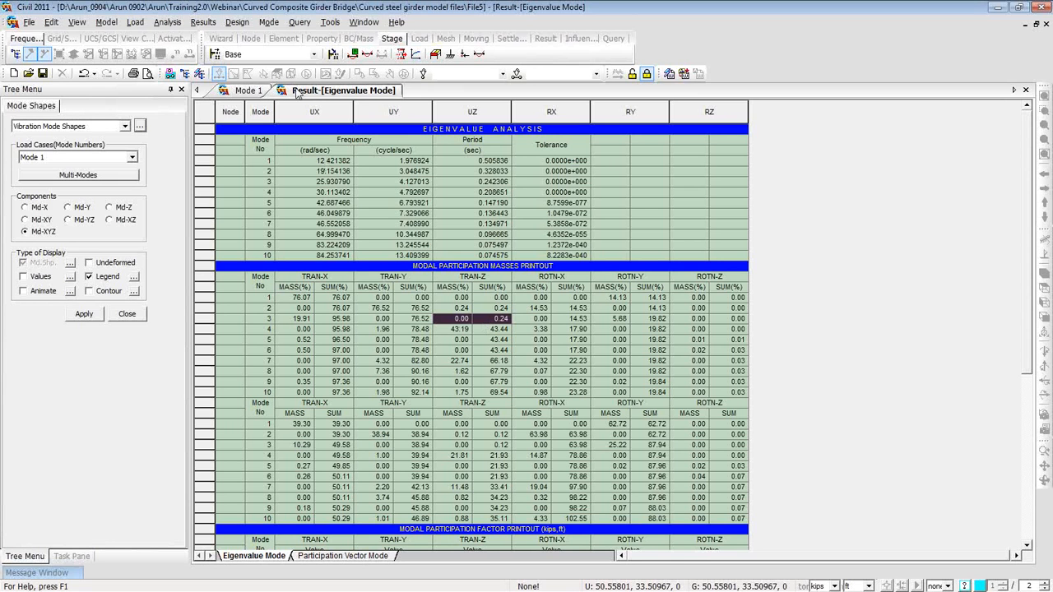
Step: Display the Mode 3 vibration mode shape and inspect the deformed bridge from several directions
click(250, 90)
click(132, 159)
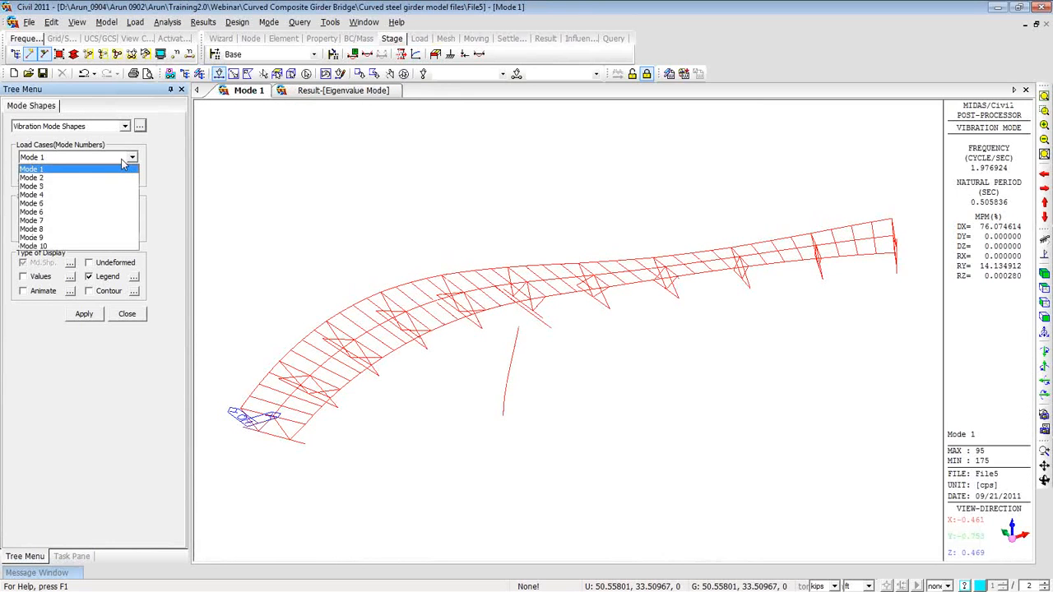
click(103, 188)
click(85, 314)
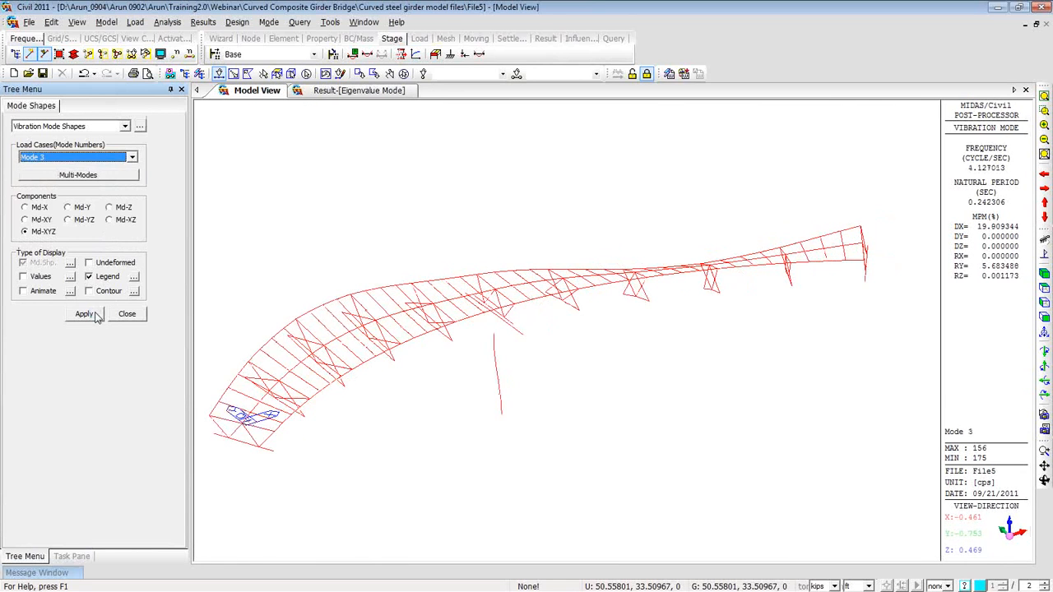
ctrl+middle_drag(368, 395, 376, 371)
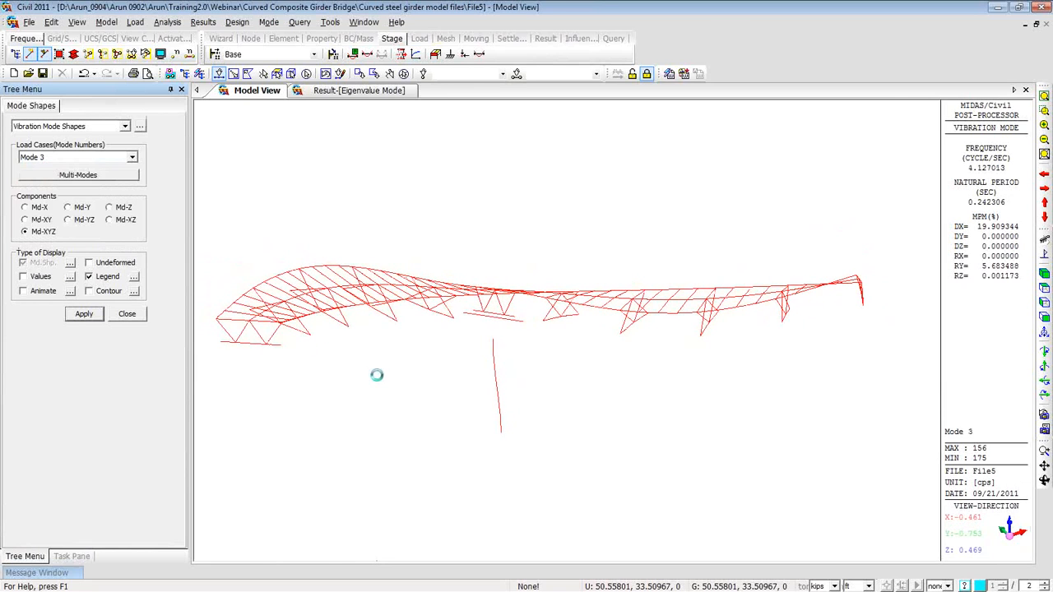
ctrl+middle_drag(864, 352, 789, 301)
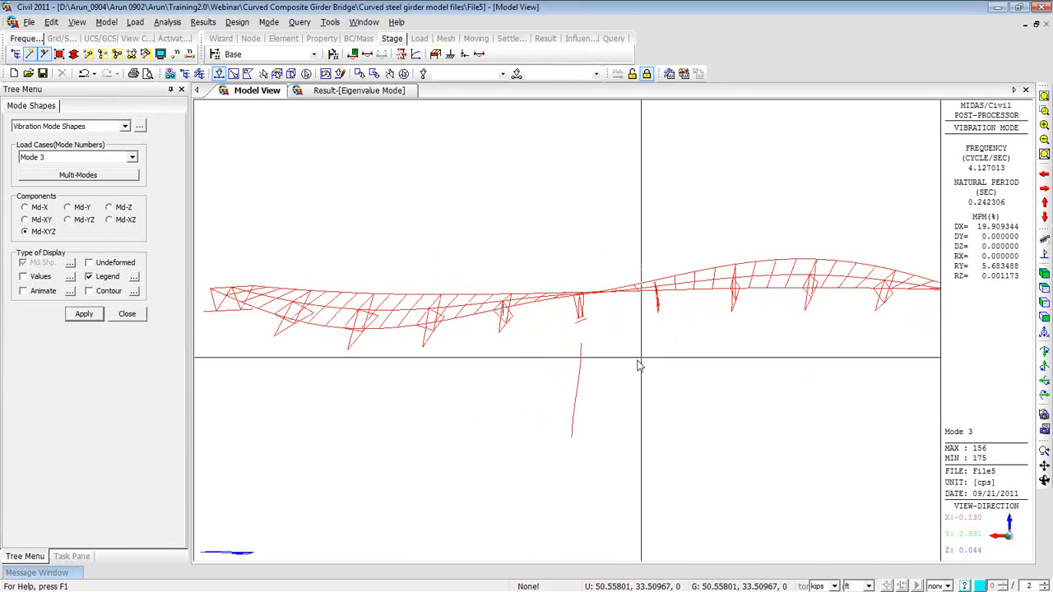
ctrl+middle_drag(677, 364, 475, 375)
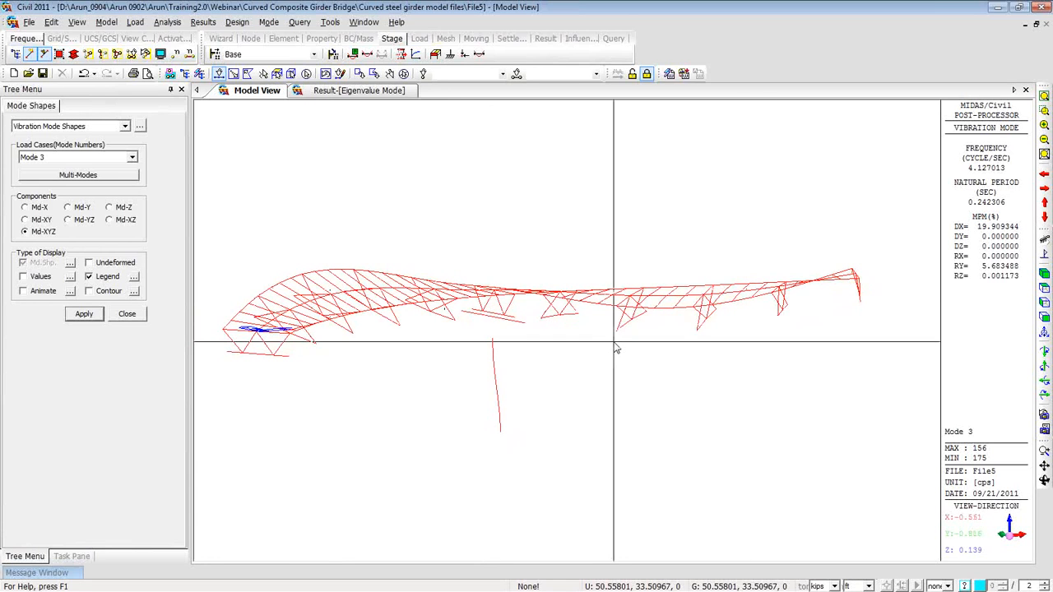
Step: Check the TRAN-Z participation masses of mode 4 in the eigenvalue table, and display the Mode 4 vibration mode shape
click(383, 93)
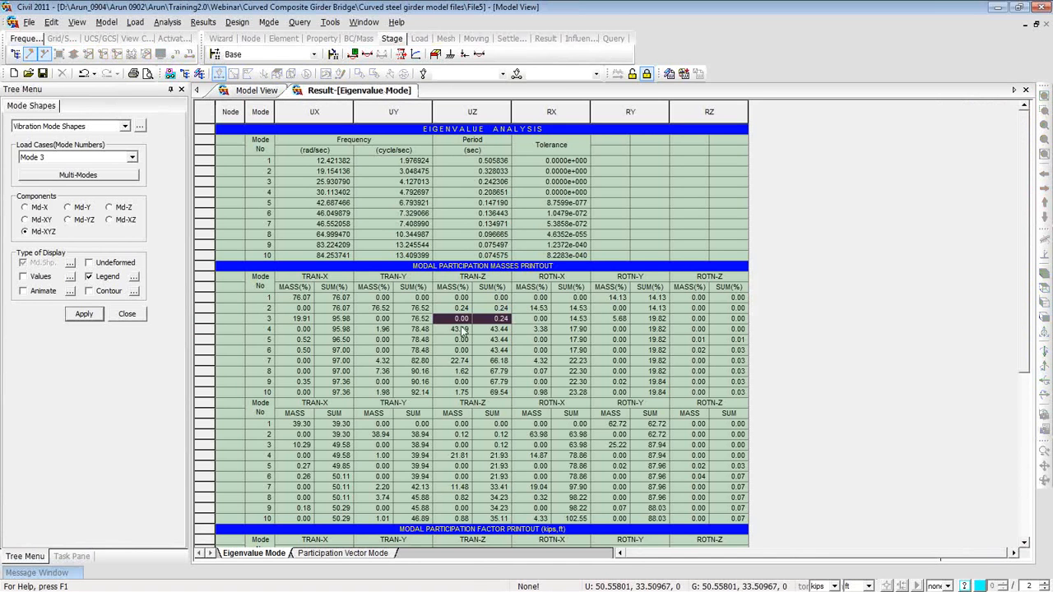
drag(459, 330, 477, 334)
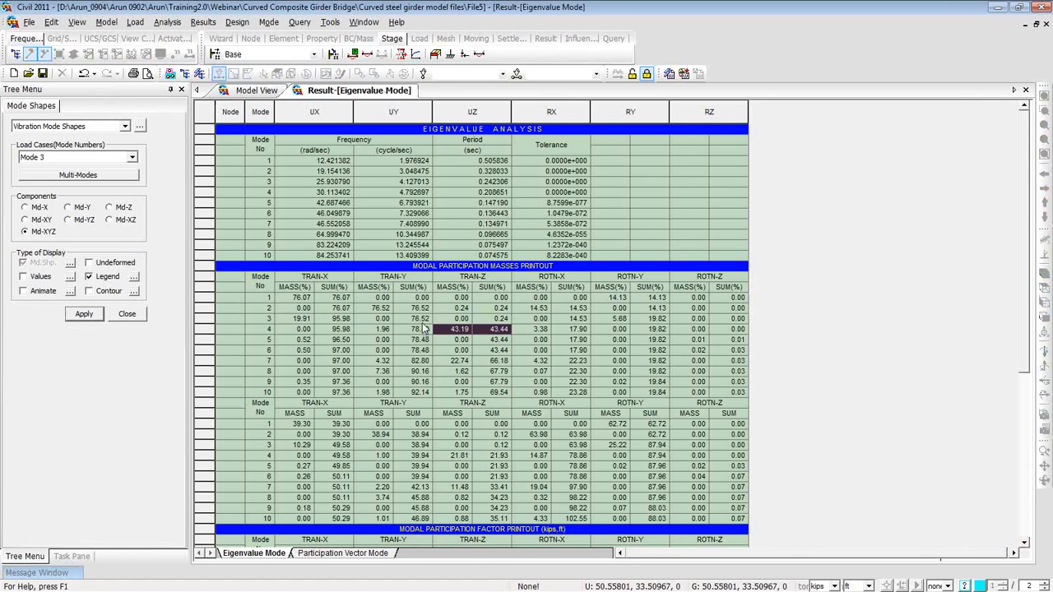
click(251, 91)
click(132, 157)
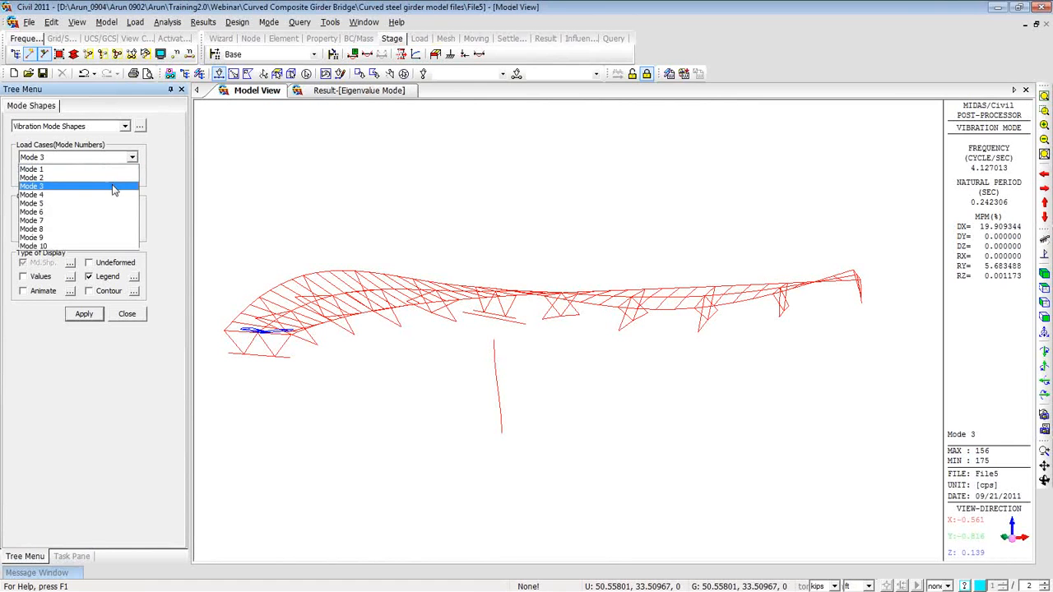
click(111, 195)
click(84, 315)
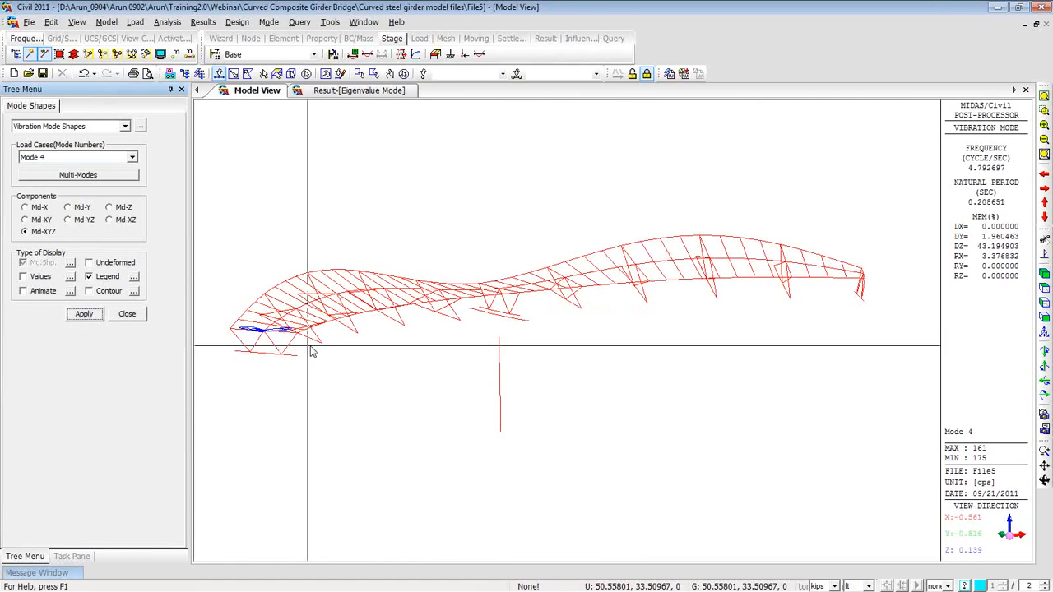
mouse_move(334, 340)
mouse_down()
mouse_move(510, 340)
mouse_move(321, 334)
mouse_up()
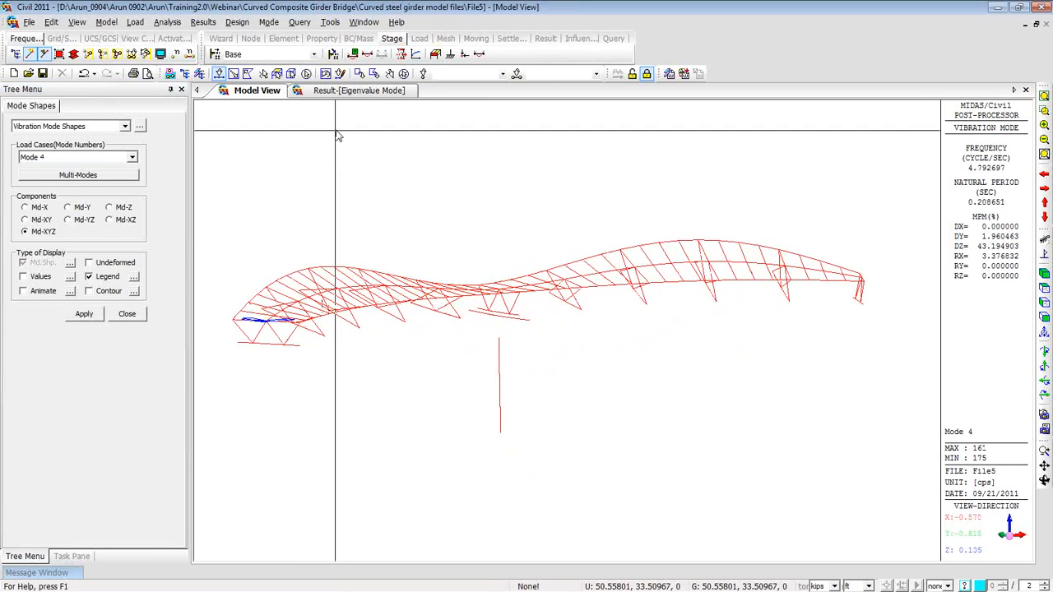
Step: Compare the TRAN-Z participation masses of modes 3 and 4 in the eigenvalue table, and close the table
click(354, 91)
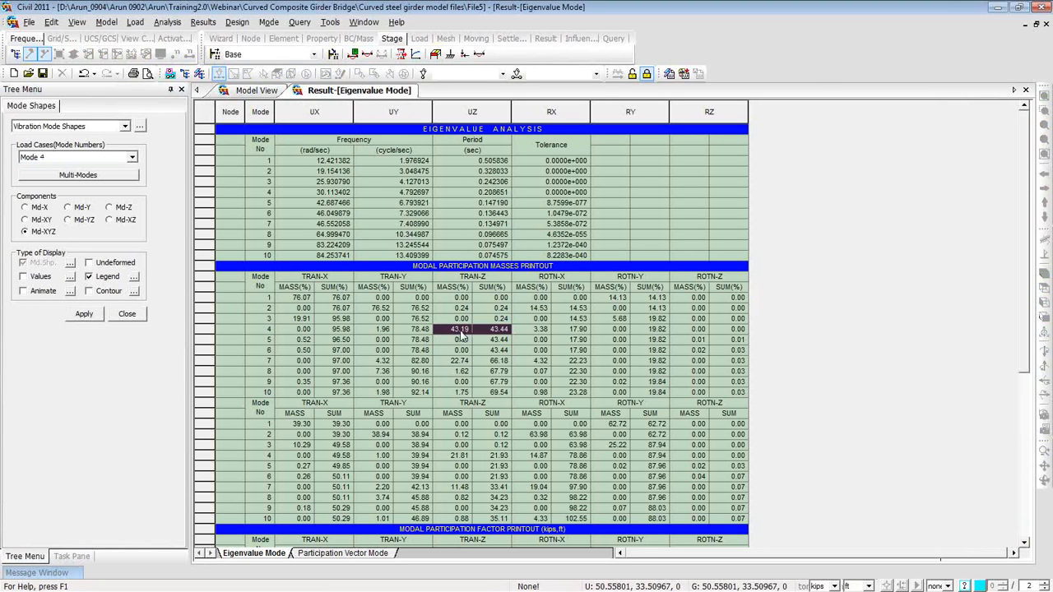
drag(450, 327, 498, 319)
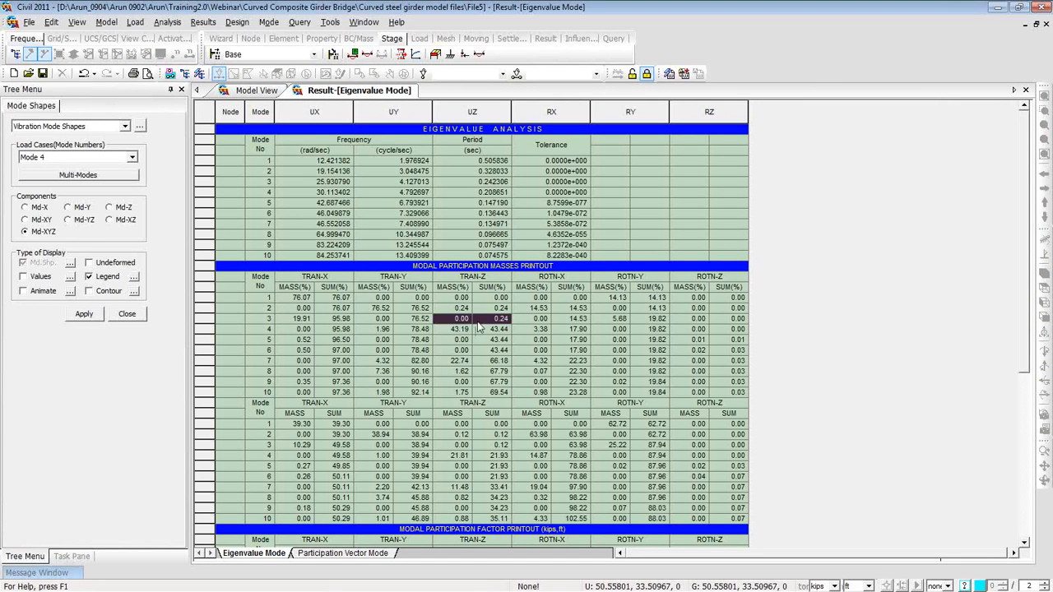
click(257, 91)
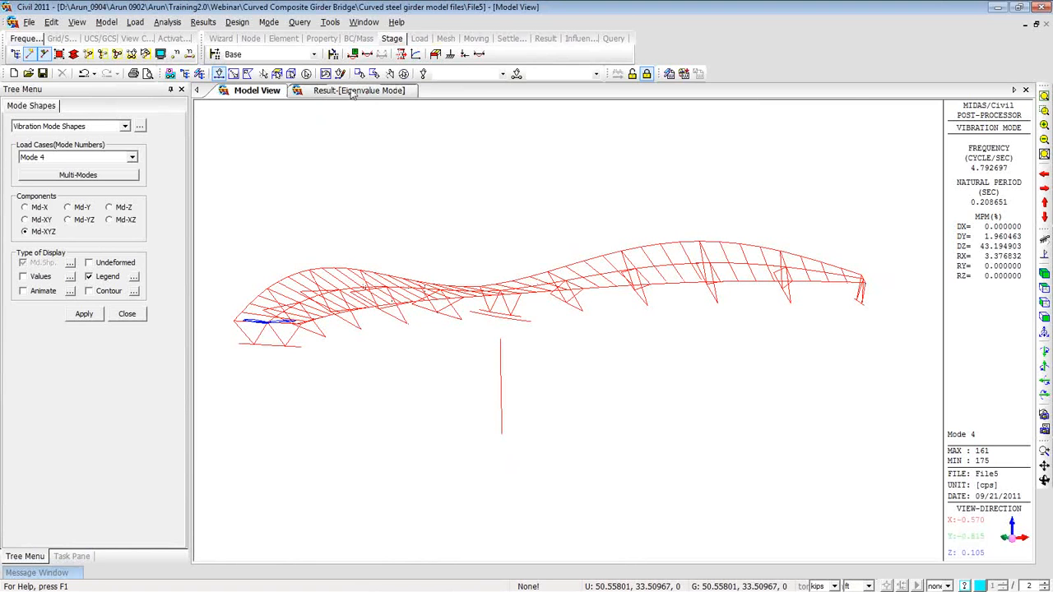
click(408, 92)
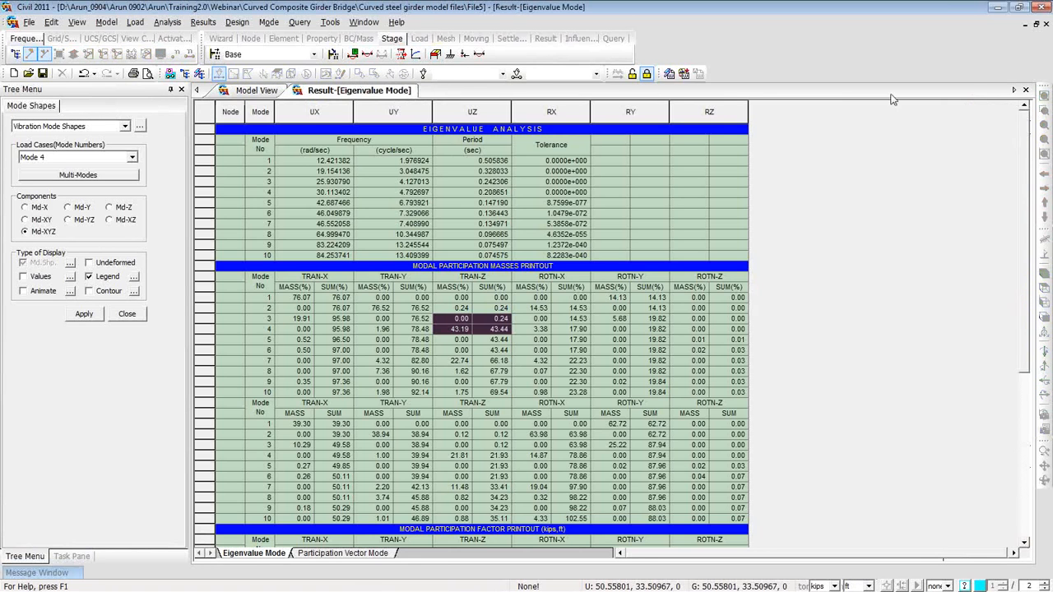
click(1025, 90)
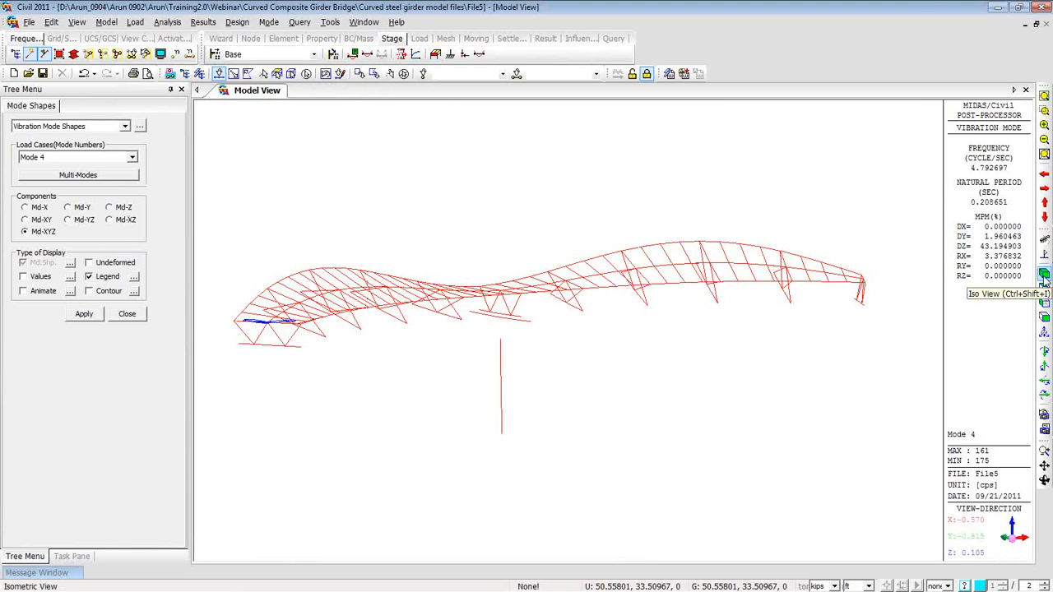
Step: Select the nodes and elements of the pier column and pier cap in a side-on view of the bridge
click(1044, 277)
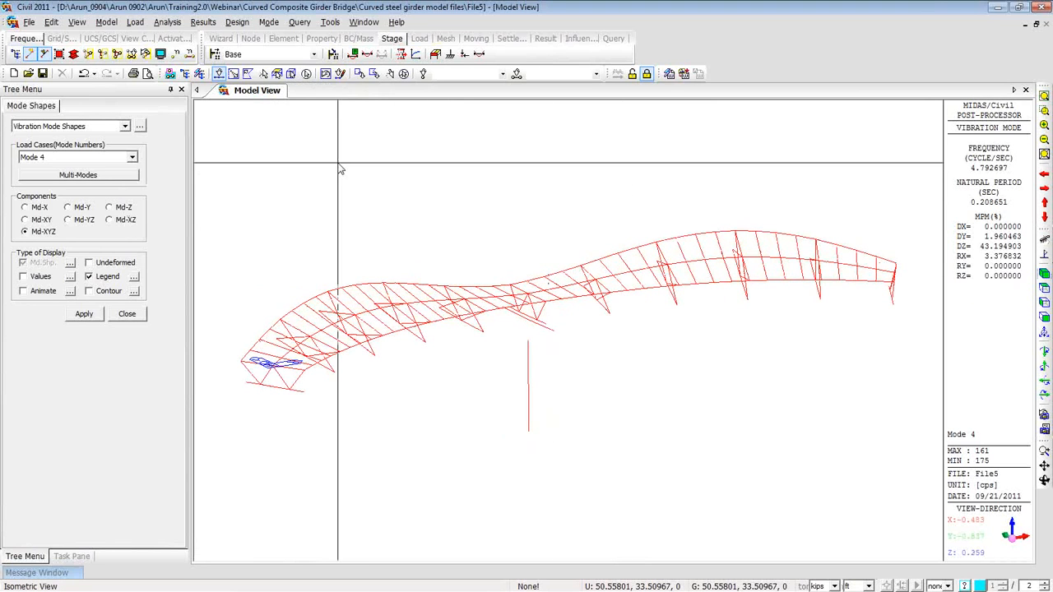
ctrl+middle_drag(596, 376, 557, 355)
drag(537, 327, 583, 468)
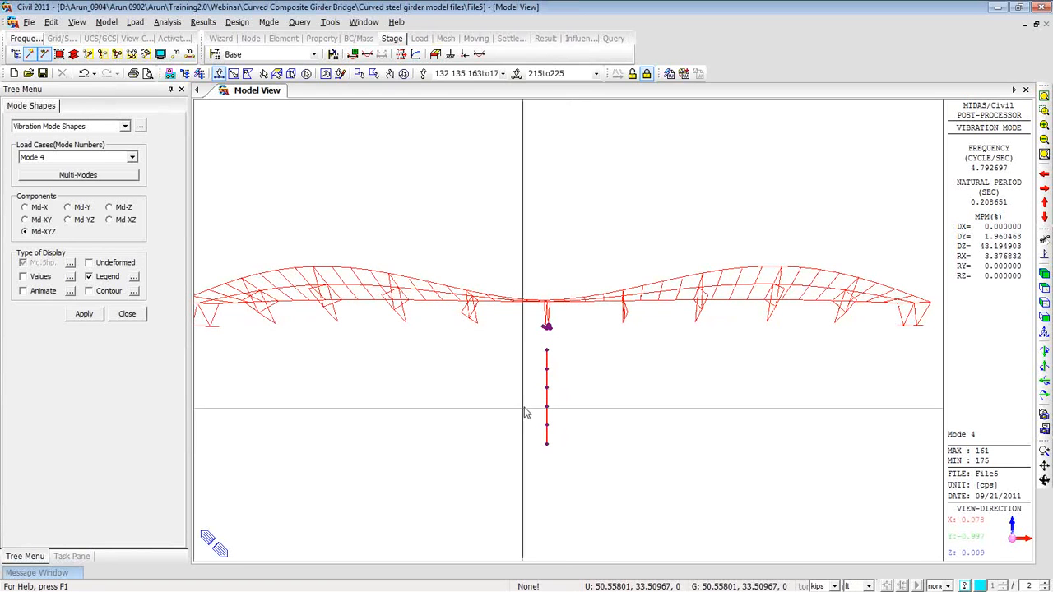
Step: Open the displacement contour results and show only the selected pier as a hidden-surface solid
right_click(269, 188)
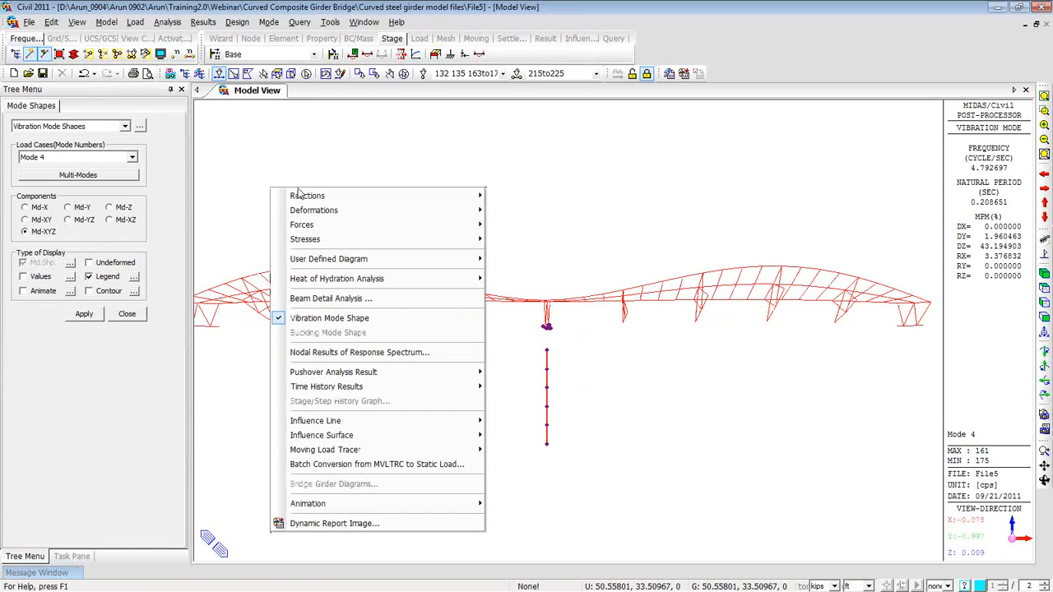
mouse_move(332, 214)
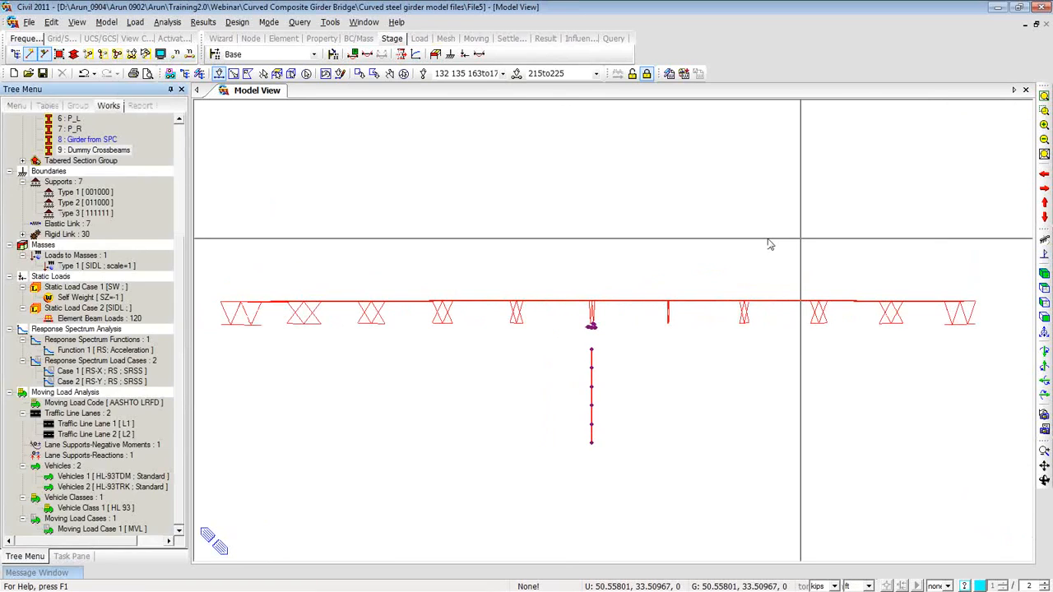
right_click(331, 157)
mouse_move(378, 182)
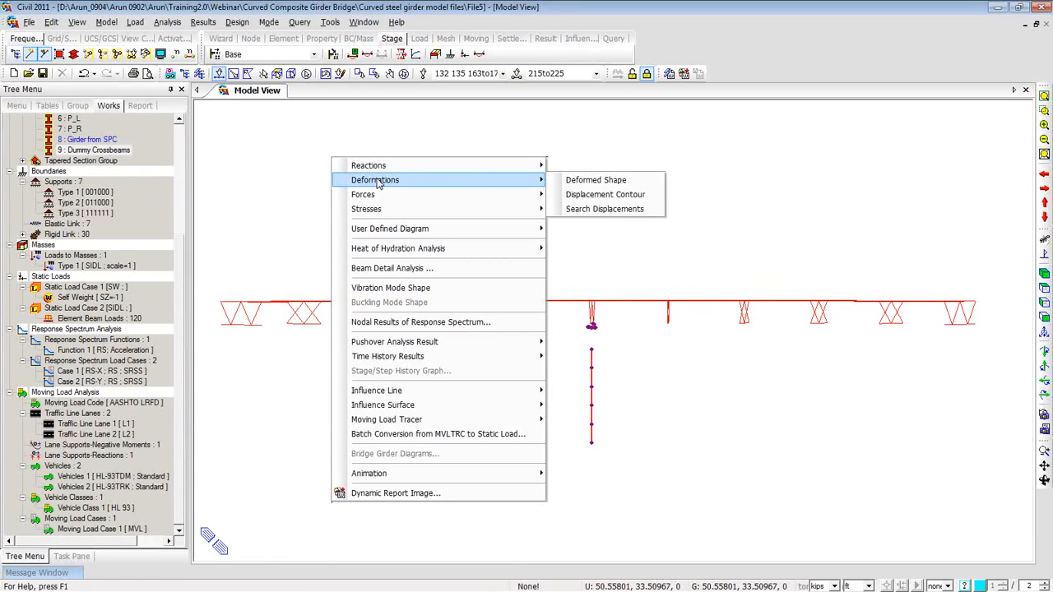
click(570, 200)
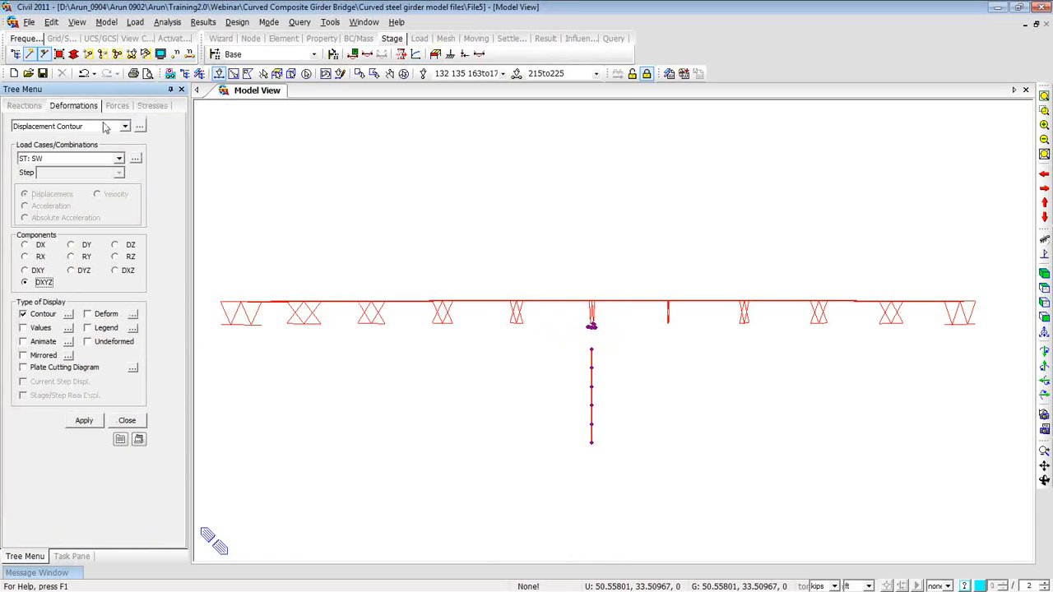
click(89, 55)
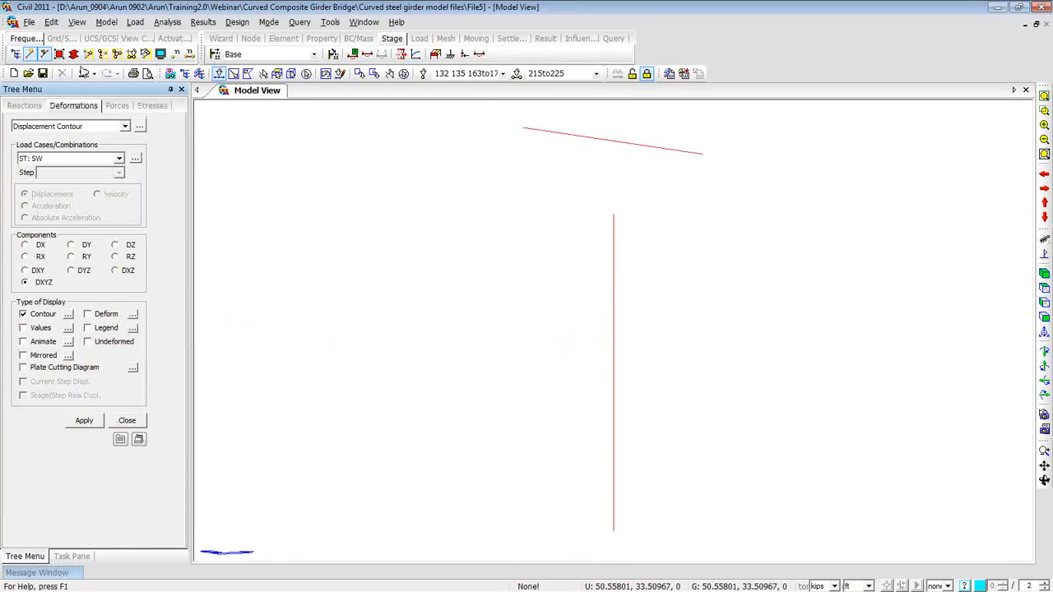
click(73, 54)
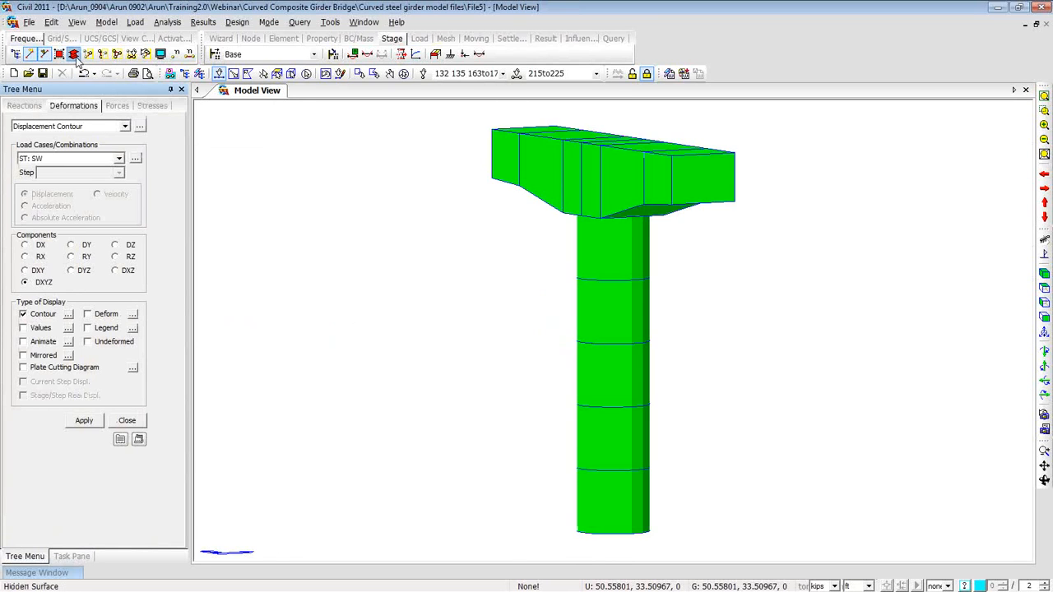
Step: Display the pier's DXYZ displacement contour for load case RS: RS-X with the deformed shape and legend turned on
click(76, 161)
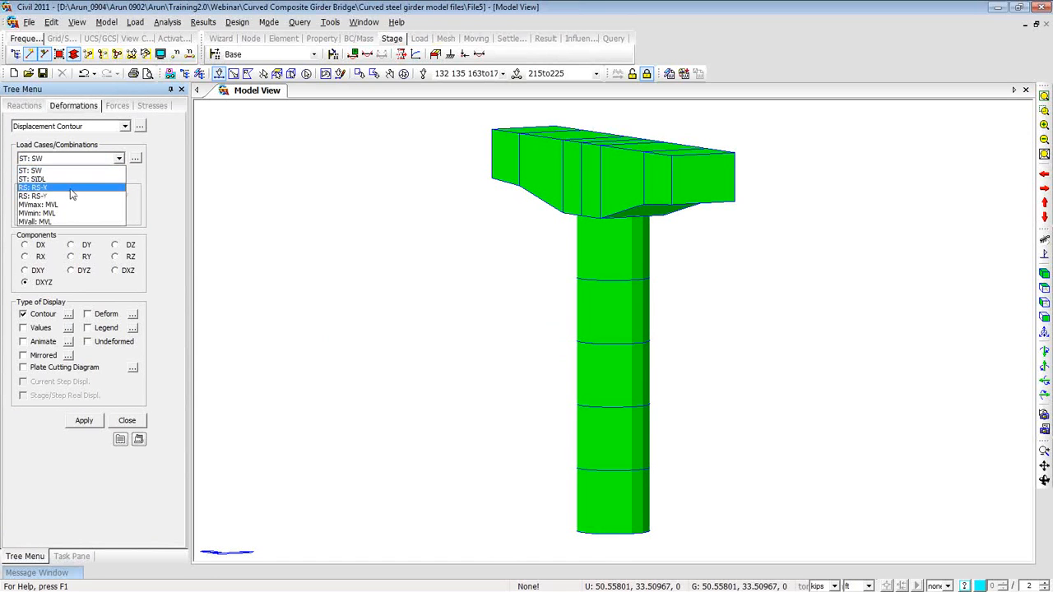
click(70, 194)
click(88, 314)
click(89, 328)
click(85, 421)
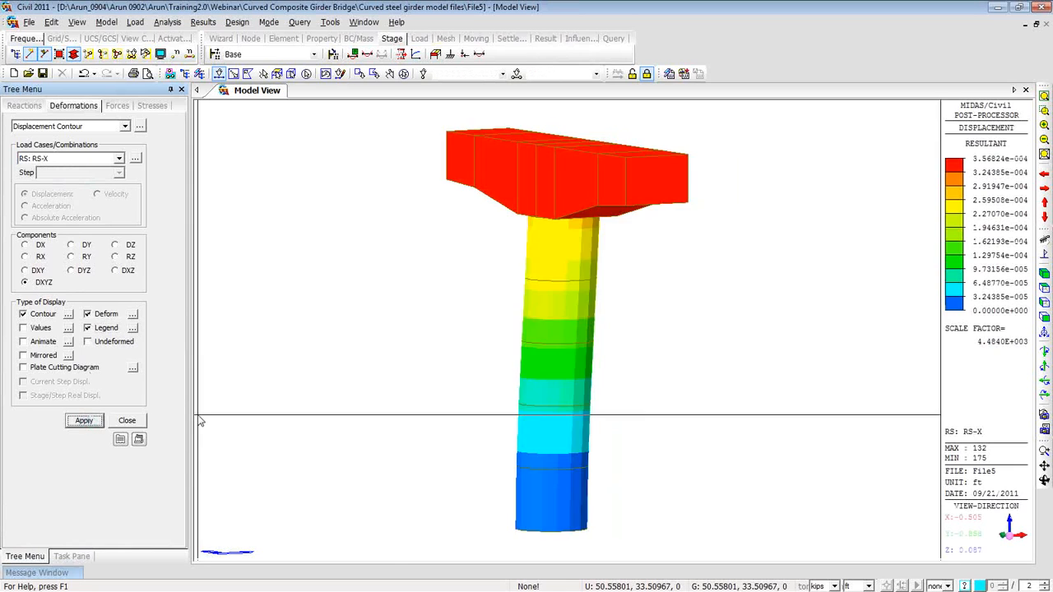
Step: Change the length unit to inches and inspect the pier's displacement contour and legend values
mouse_move(381, 312)
middle_down()
mouse_move(367, 316)
mouse_move(376, 320)
middle_up()
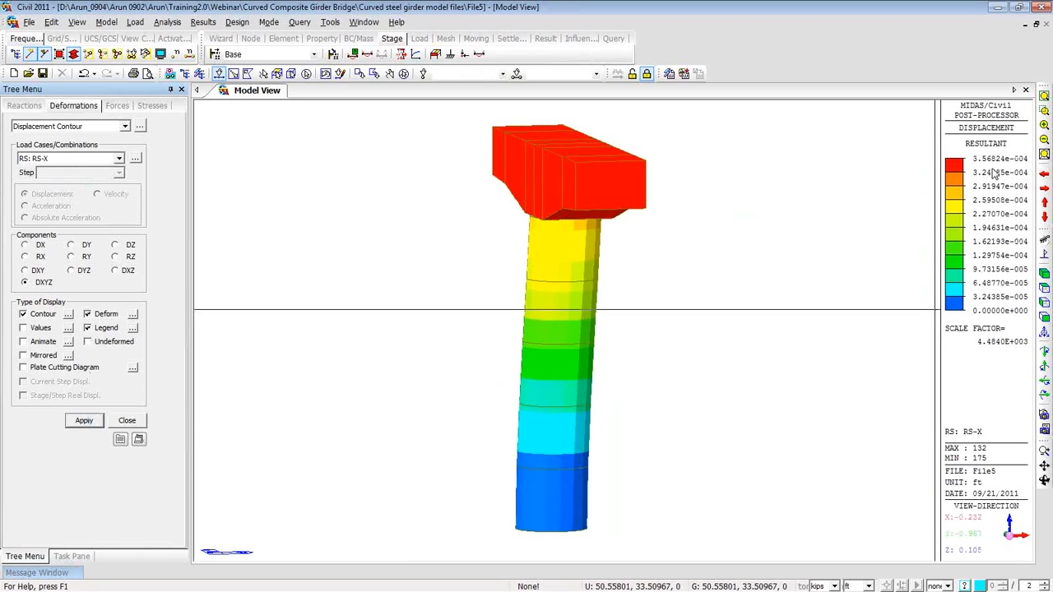
mouse_move(700, 263)
middle_down()
mouse_move(640, 262)
mouse_move(699, 258)
middle_up()
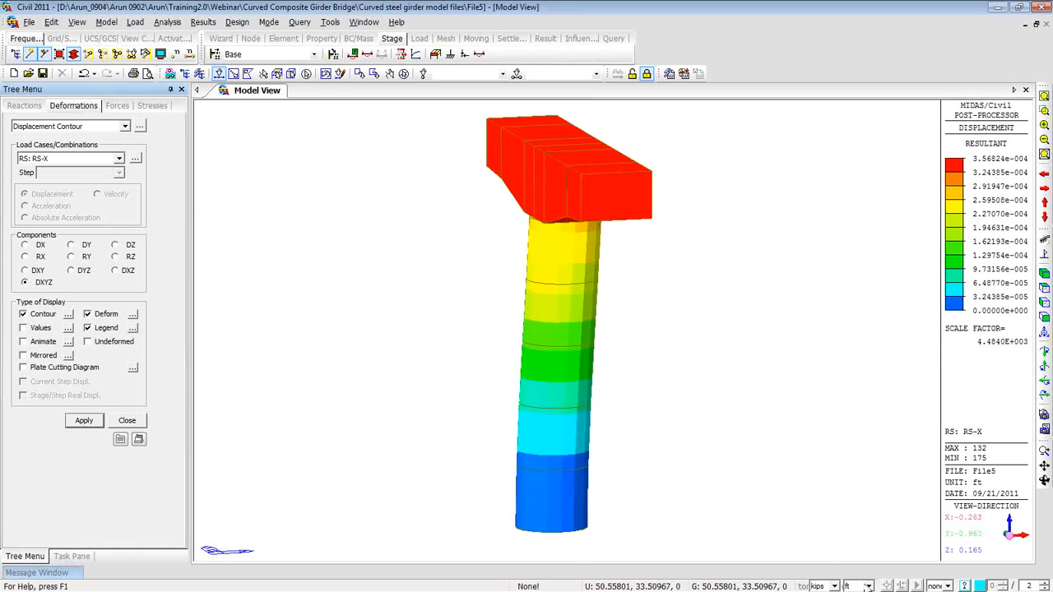
click(862, 586)
click(854, 566)
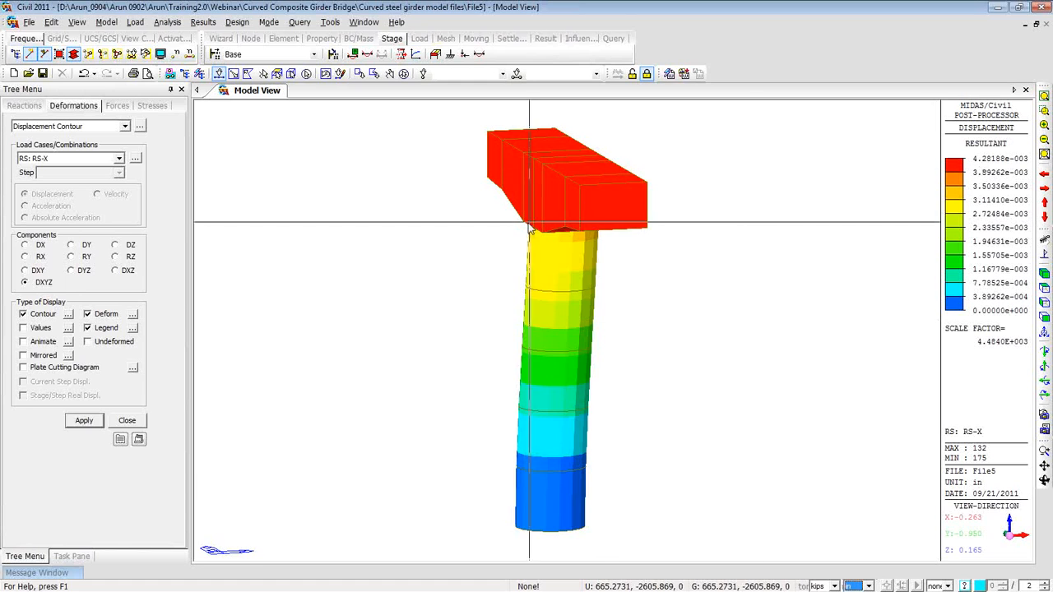
ctrl+middle_drag(482, 228, 531, 232)
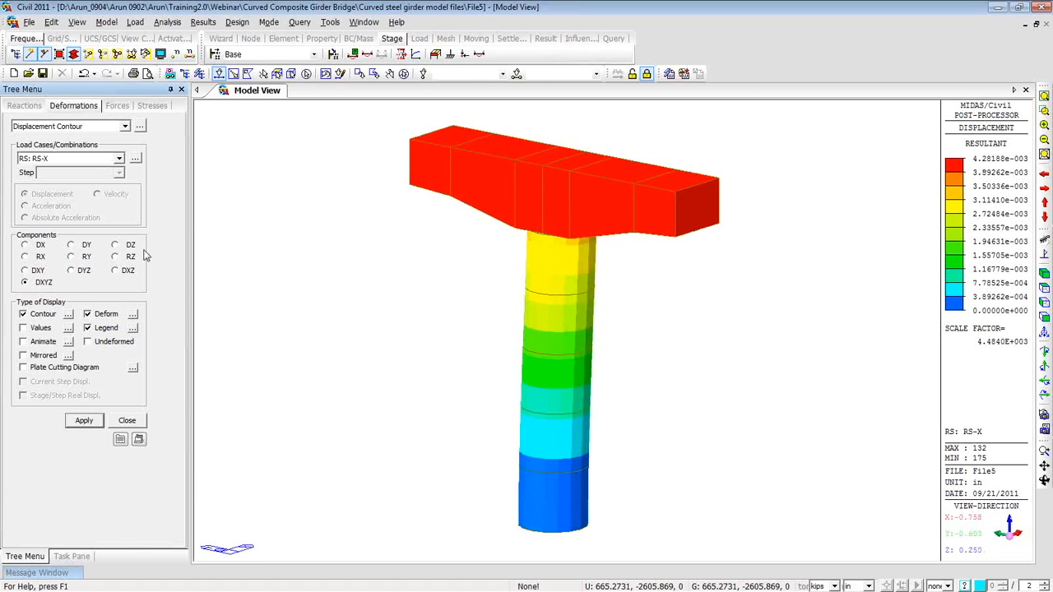
Step: Display the pier's DXYZ displacement contour for load case RS: RS-Y
click(93, 161)
click(76, 199)
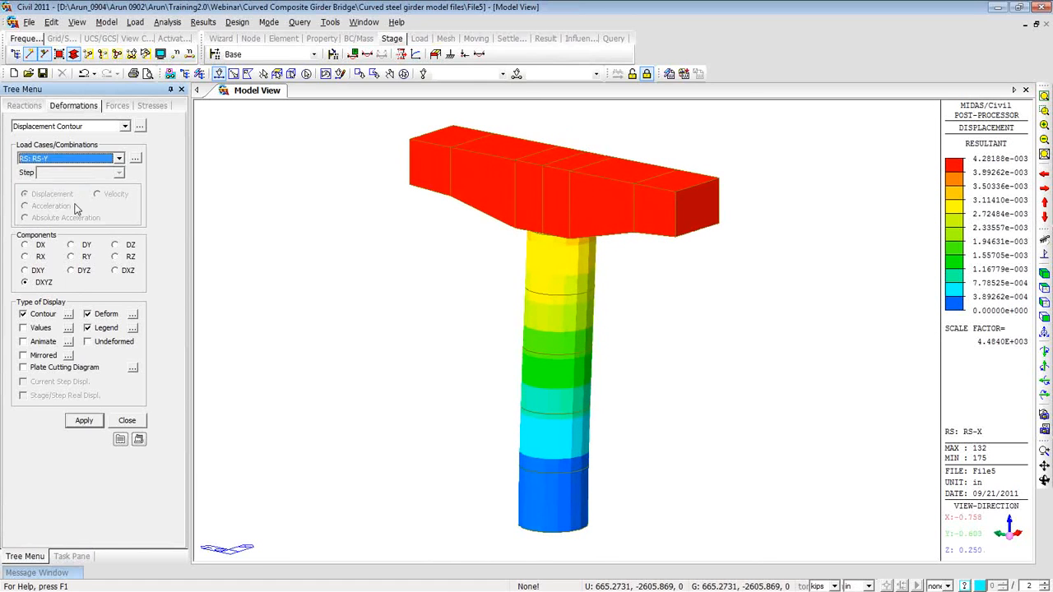
click(85, 421)
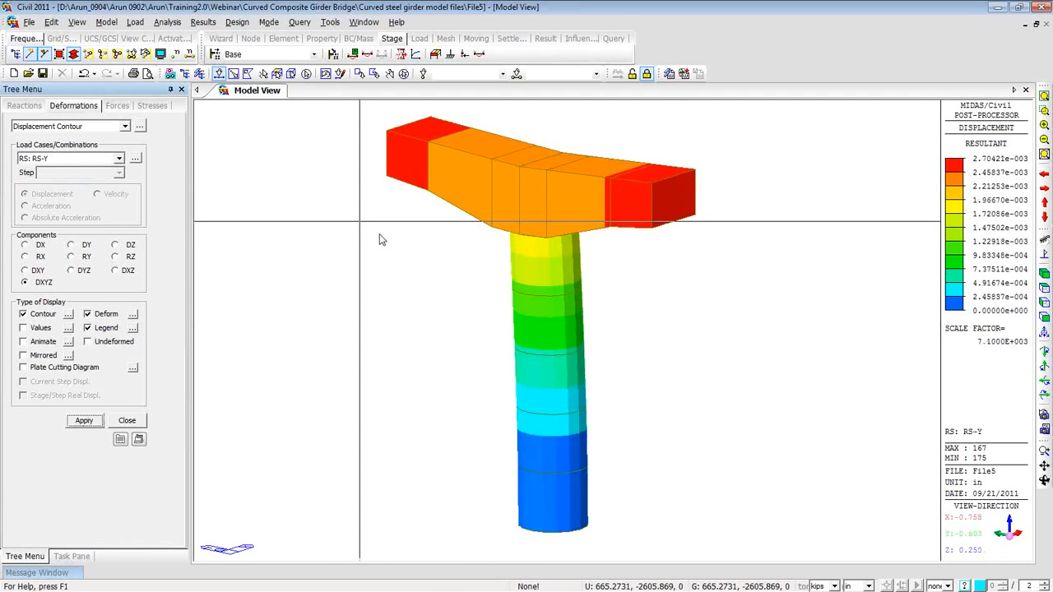
middle_drag(533, 256, 534, 287)
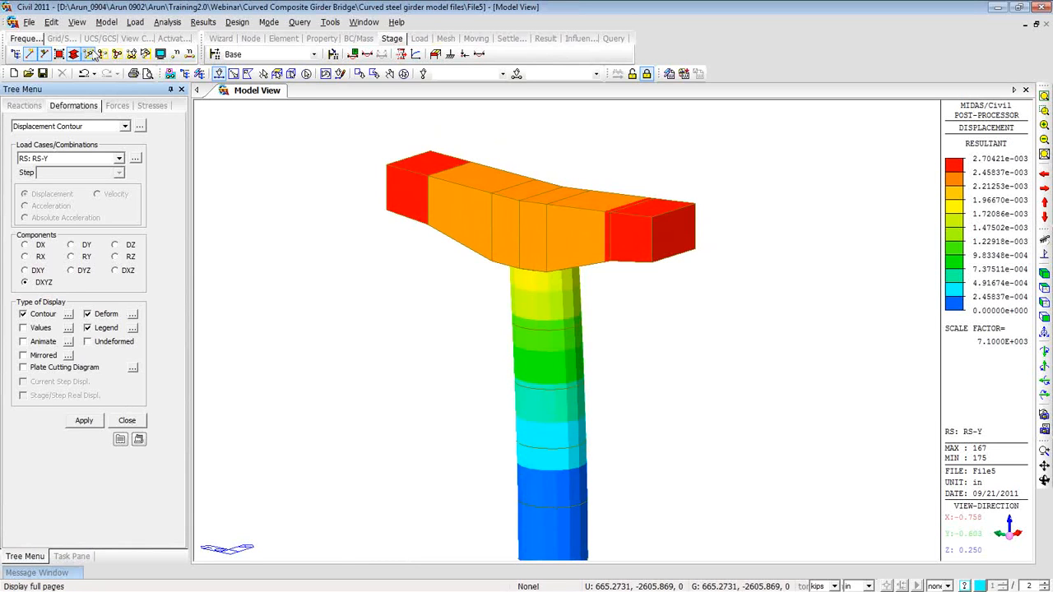
Step: Reactivate the whole bridge model and set the deformation scale factor of its RS-Y displacement contour to 0.5
click(118, 54)
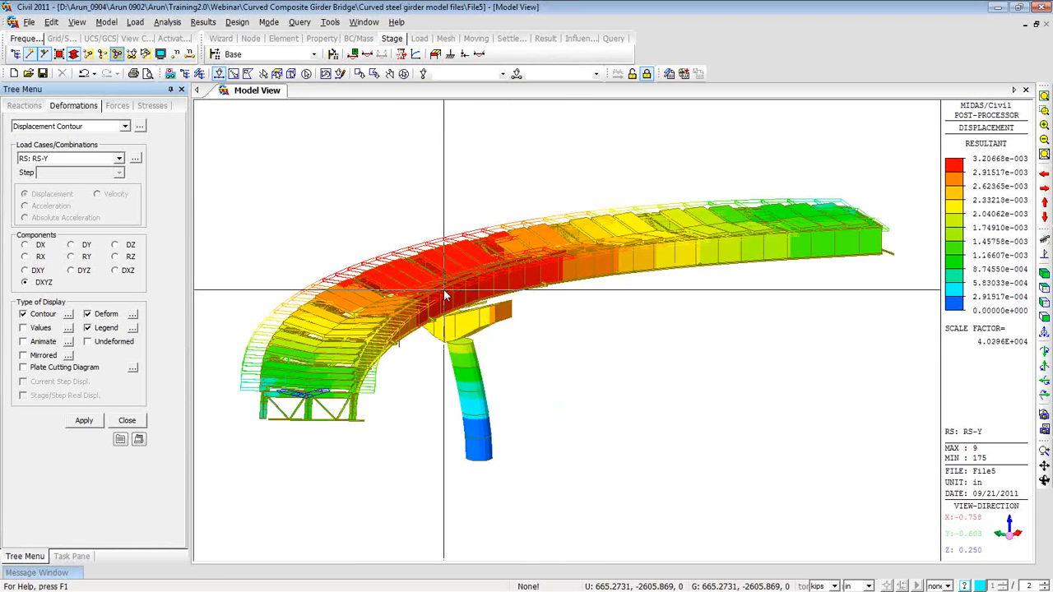
click(132, 316)
text(0.5)
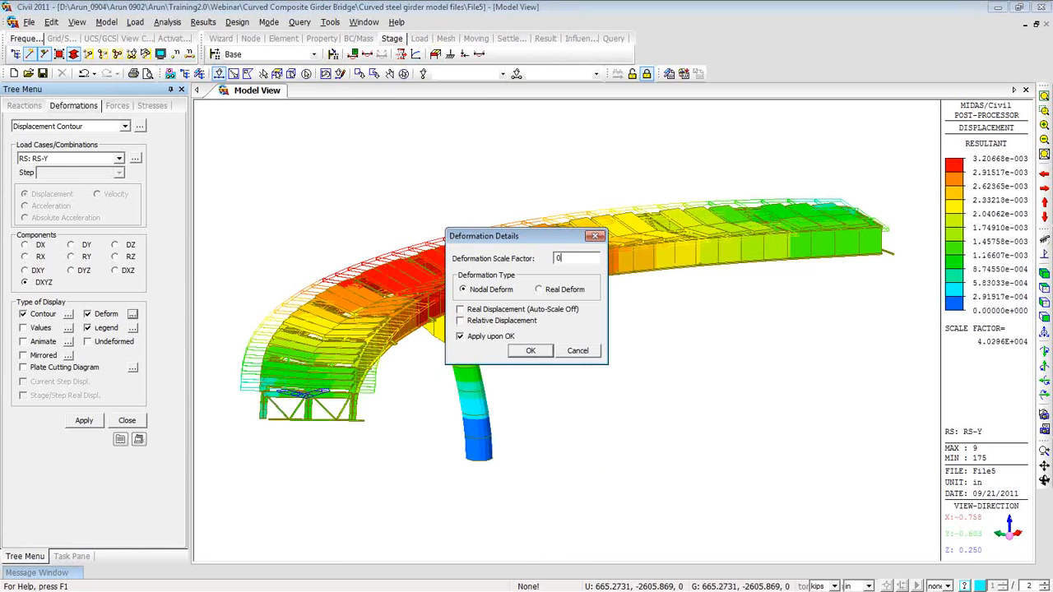
click(546, 351)
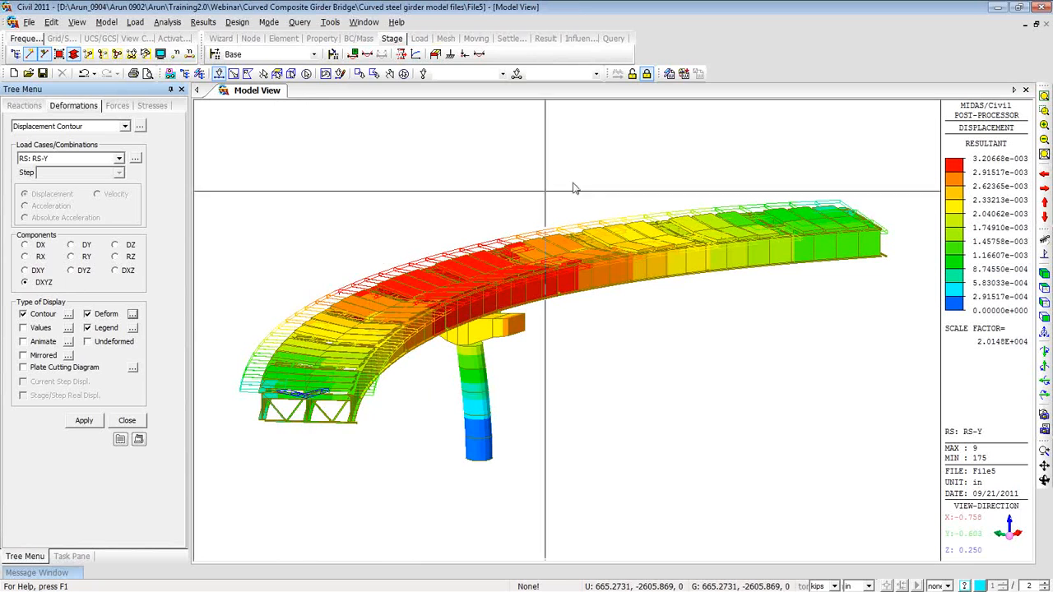
Step: Minimise the File5 model window and close the influence line animation in the File7 model
click(996, 10)
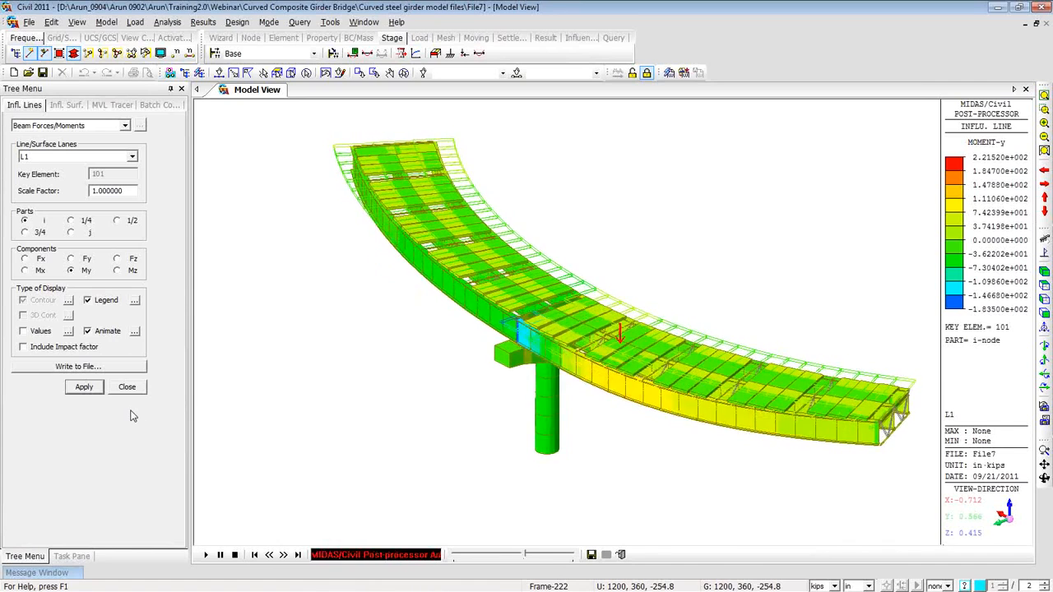
click(620, 556)
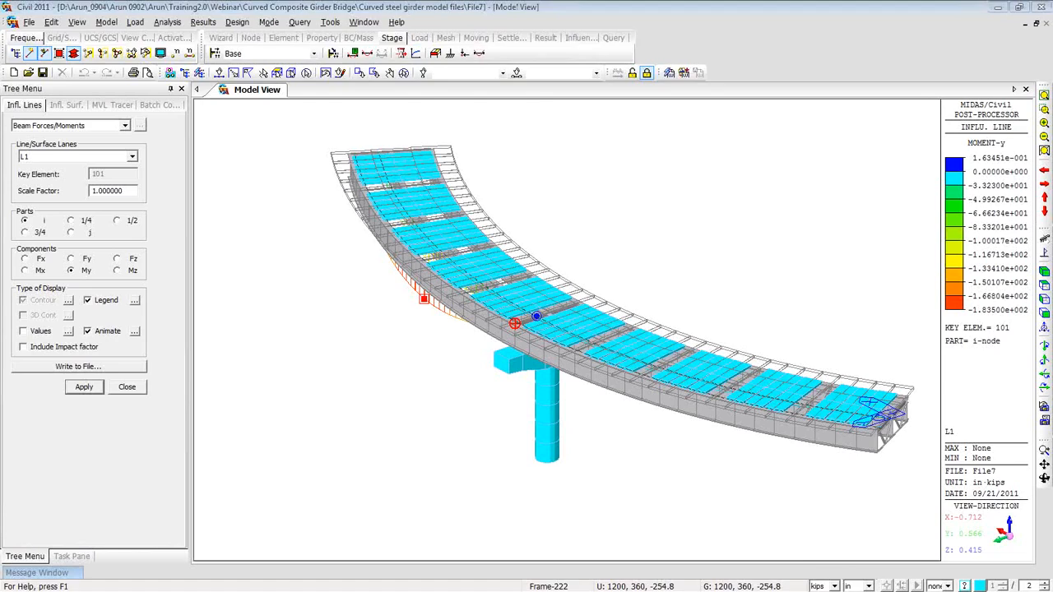
Step: Switch to the Steel Composite Curved Bridge_tutorial presentation in PowerPoint and start the slide show from its closing slide 50
key(alt+Tab)
scroll(141, 257, down, 5)
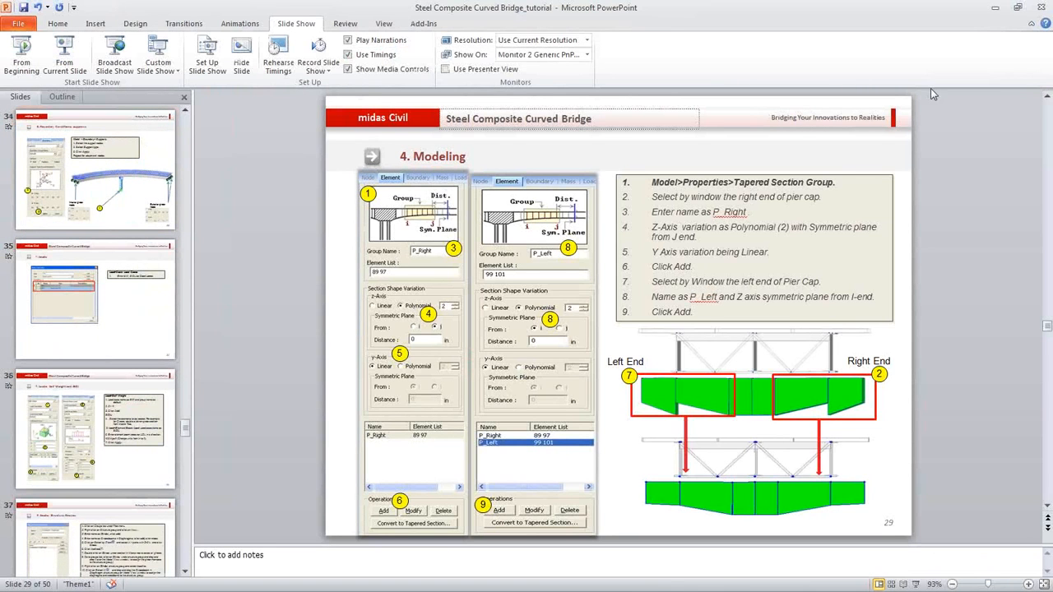
drag(1047, 326, 361, 329)
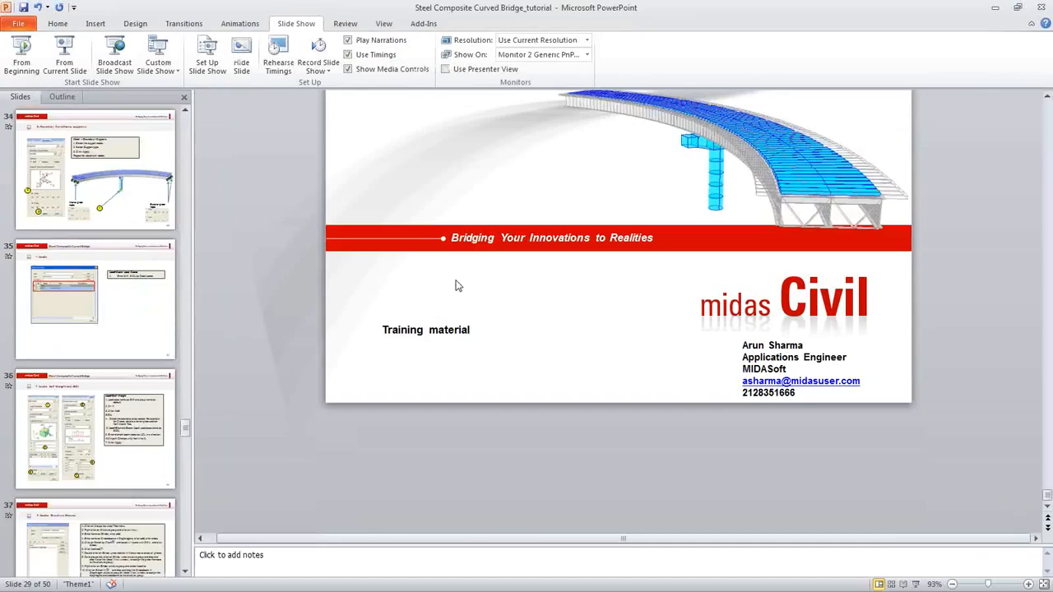
click(492, 255)
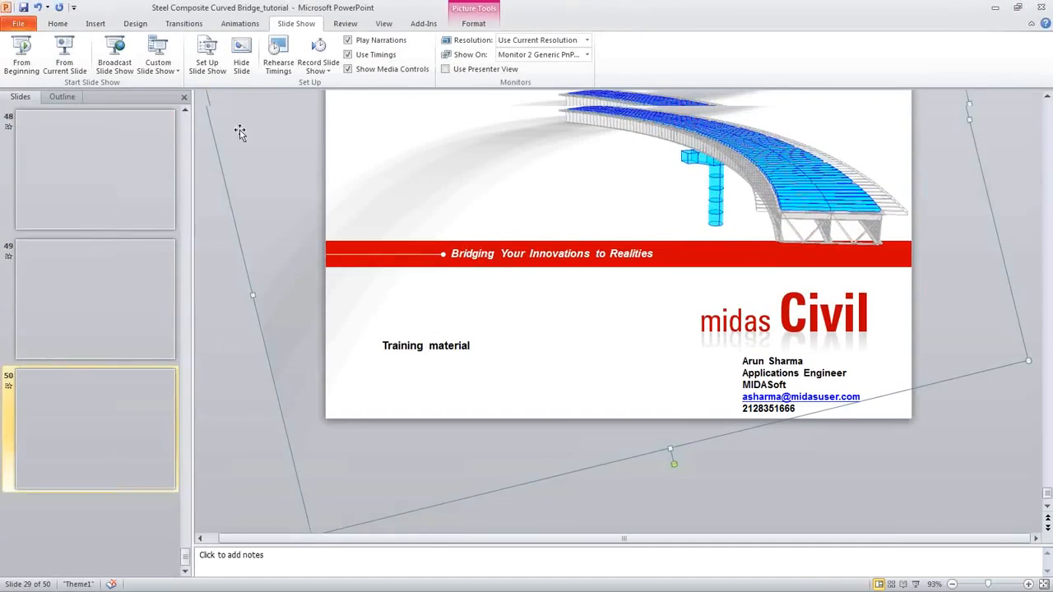
click(70, 64)
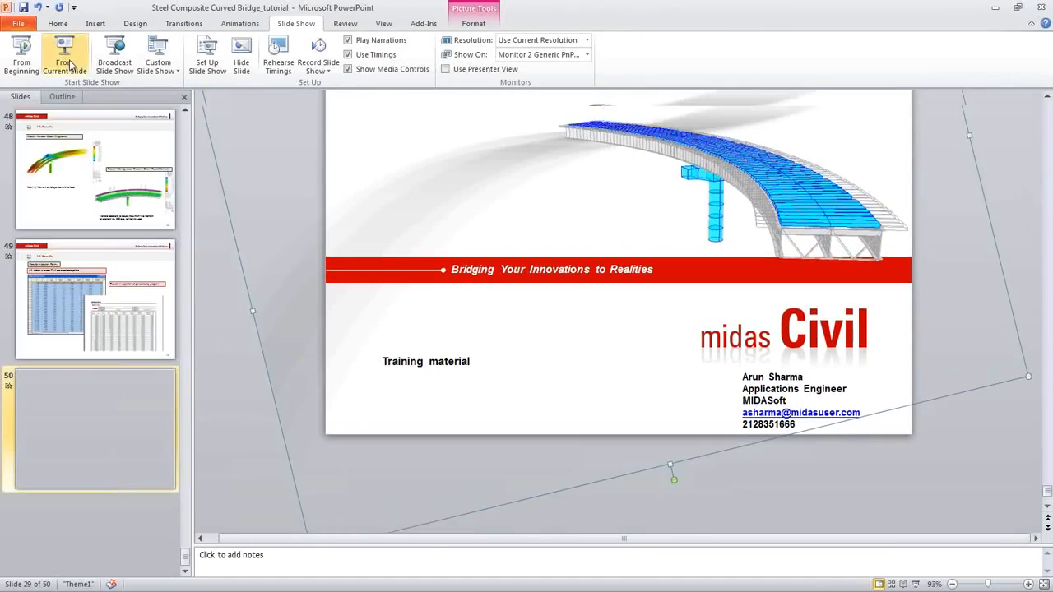